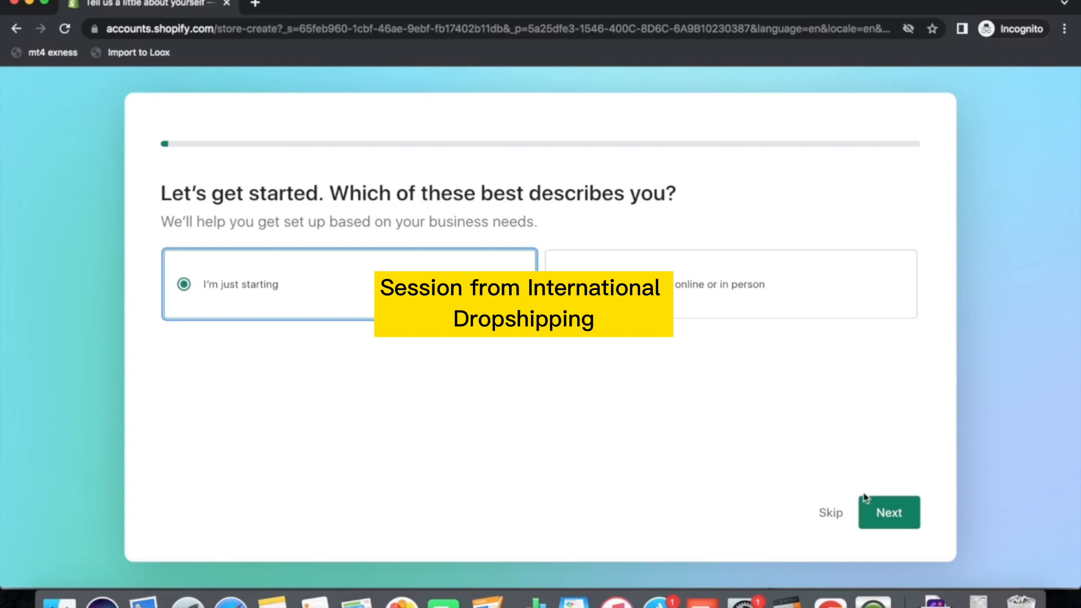
# Answer the setup questions as just starting, selling through an online store, and having no online audience
pyautogui.click(878, 511)
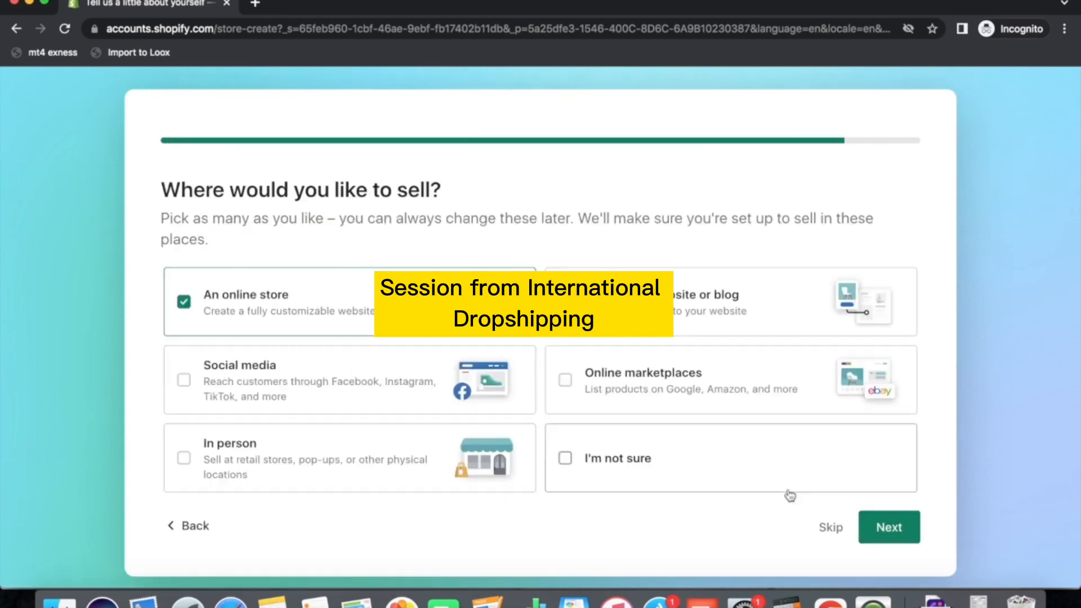
pyautogui.click(887, 526)
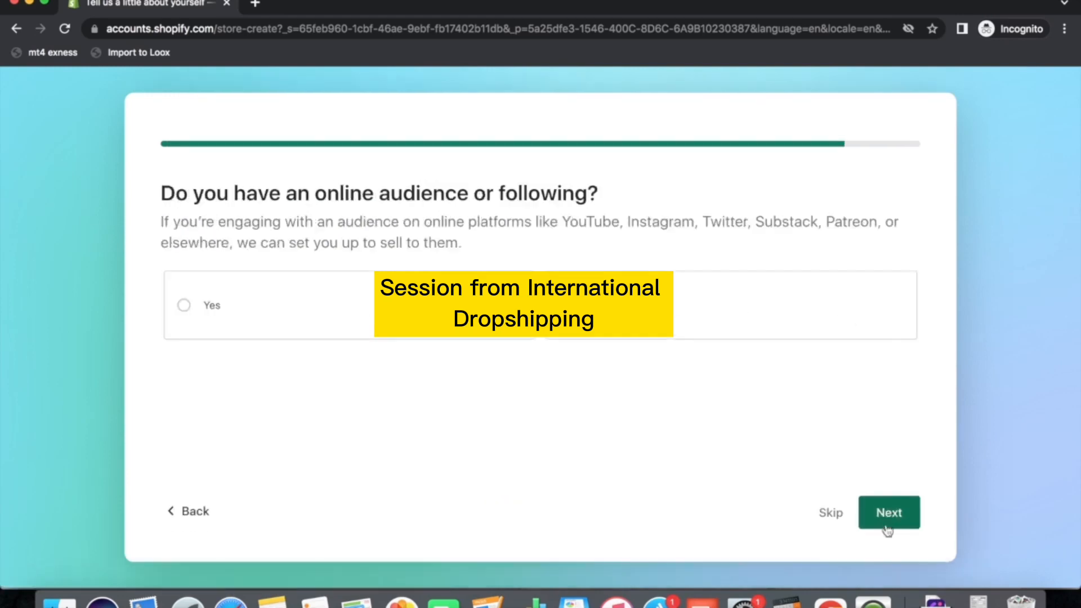
pyautogui.click(570, 306)
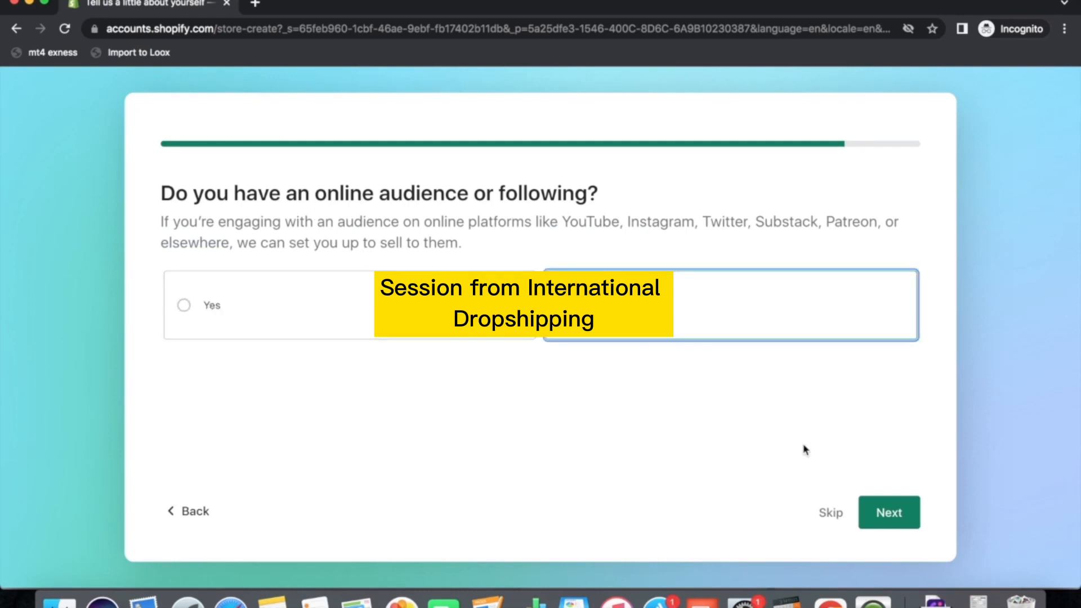
pyautogui.click(884, 513)
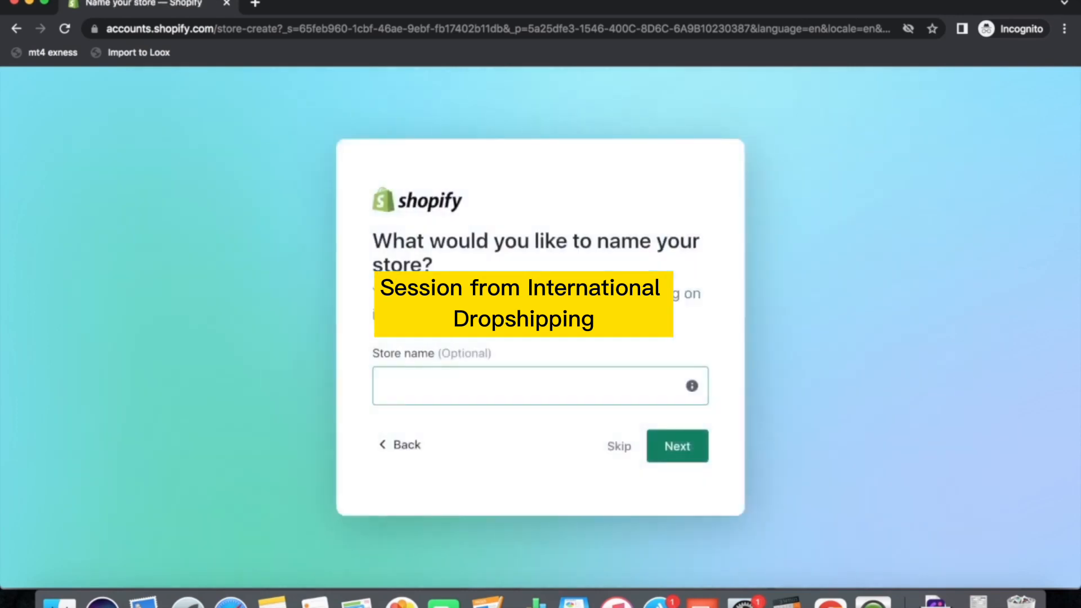
# Name the store Fountainofcraft and submit the name
pyautogui.click(429, 384)
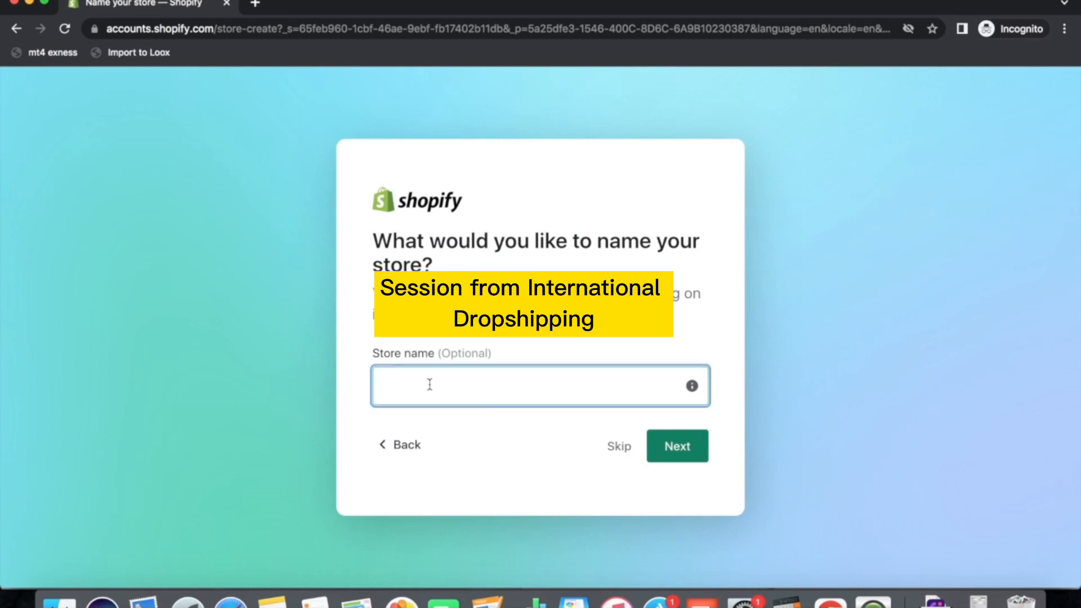
pyautogui.write('Fo')
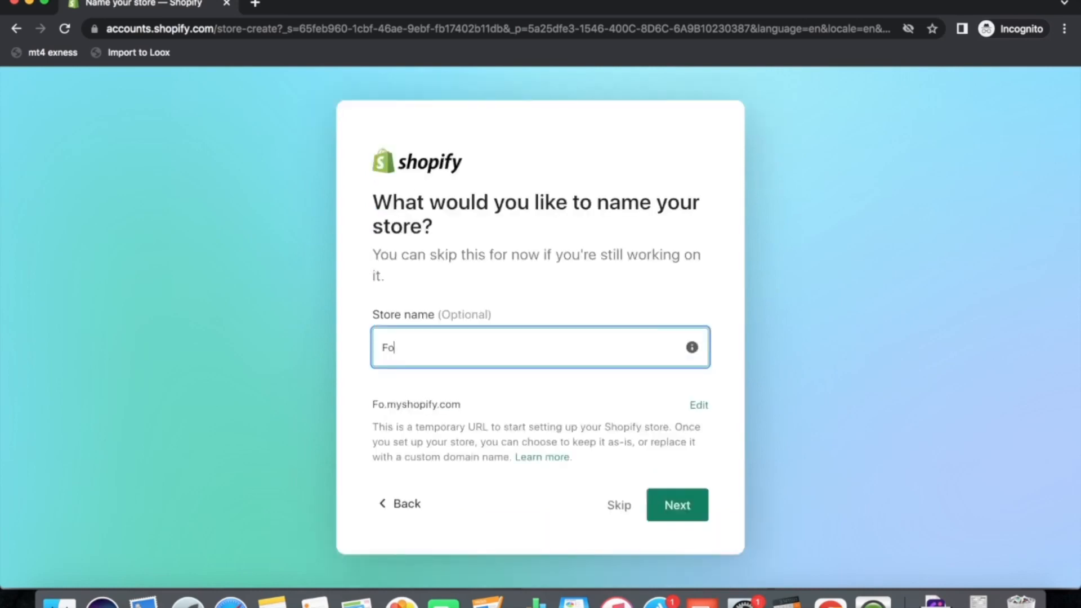
pyautogui.write('untainofcraft')
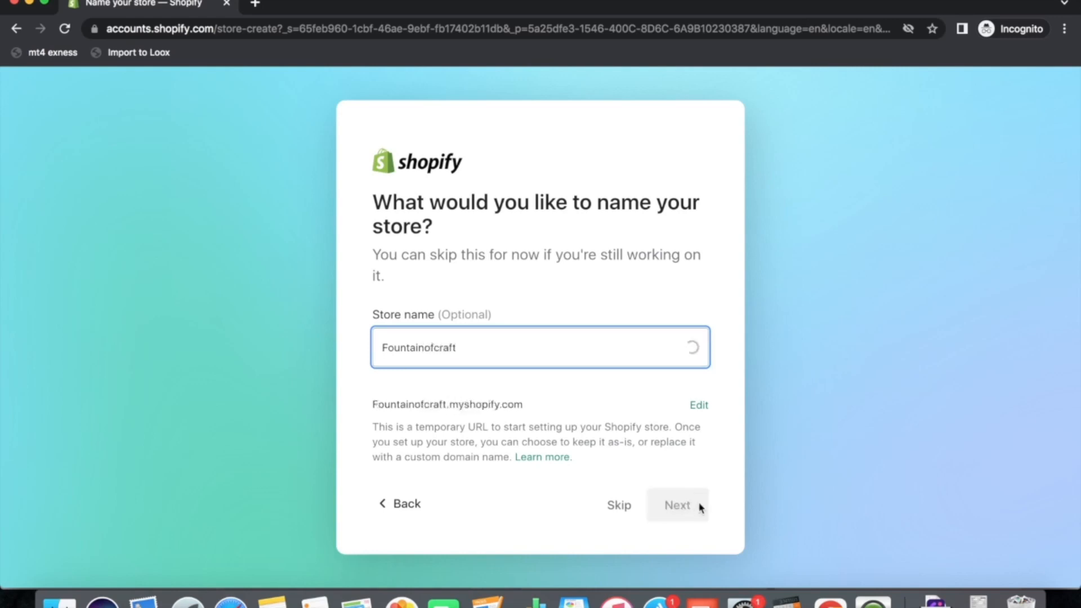
pyautogui.click(673, 509)
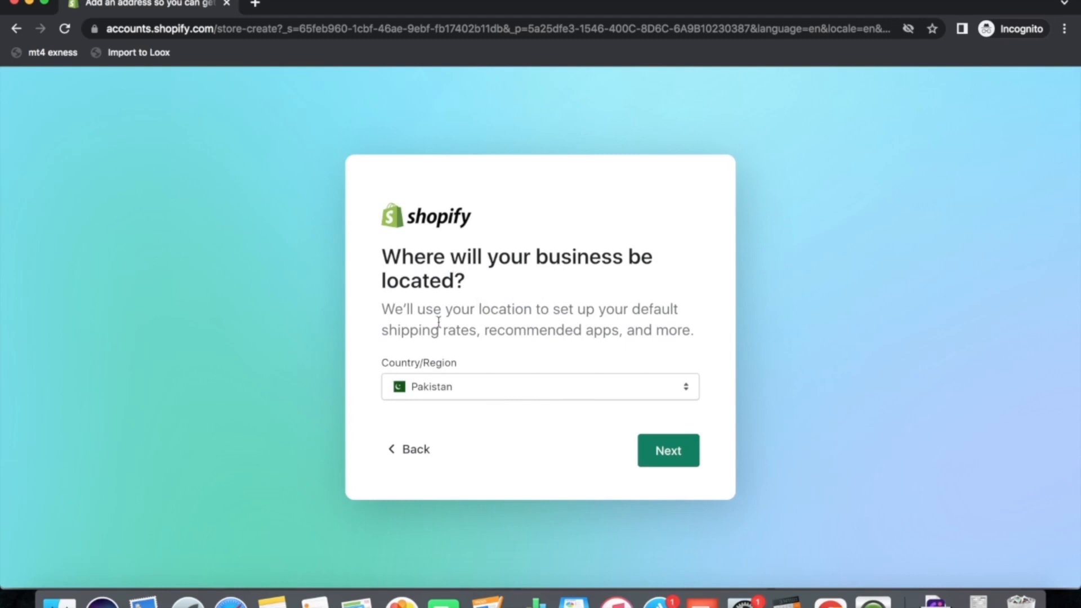
# Set the business location to United Kingdom and continue past the location warning
pyautogui.click(620, 386)
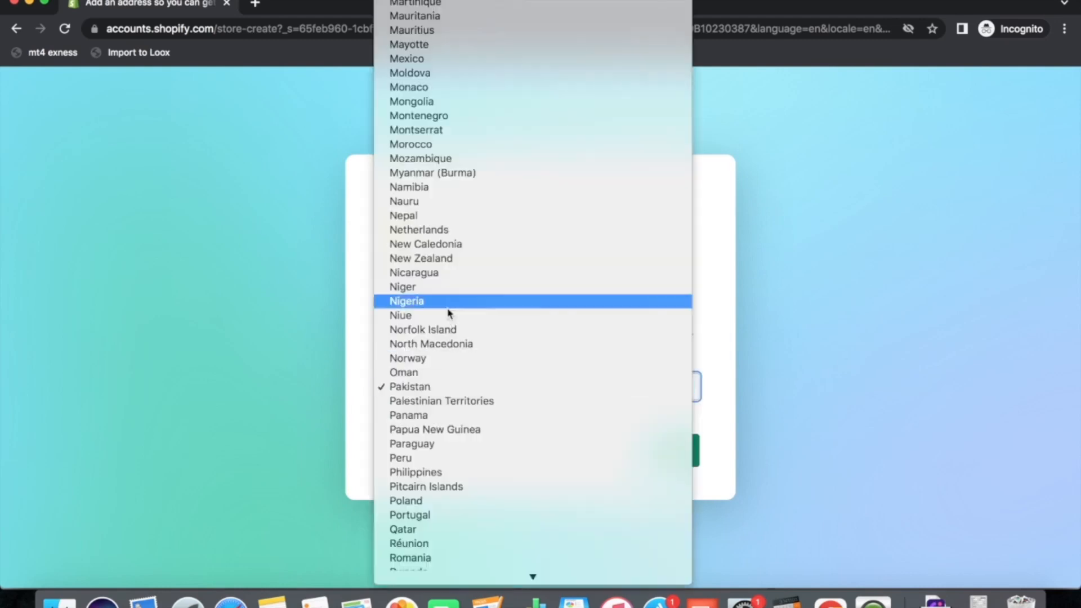
pyautogui.scroll(-10, 449, 313)
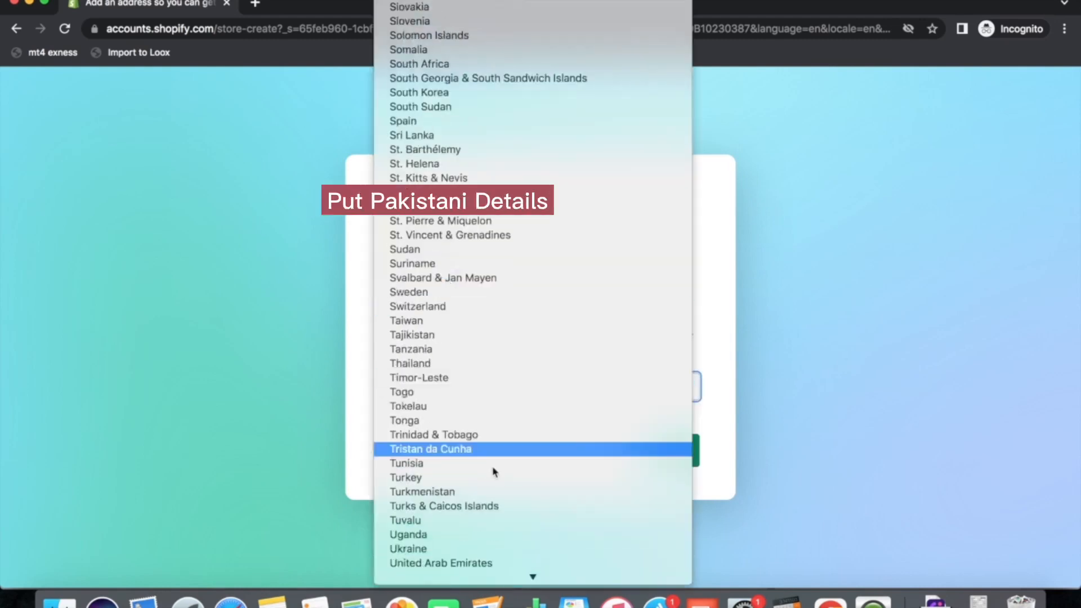
pyautogui.scroll(-2, 494, 466)
pyautogui.scroll(-1, 494, 469)
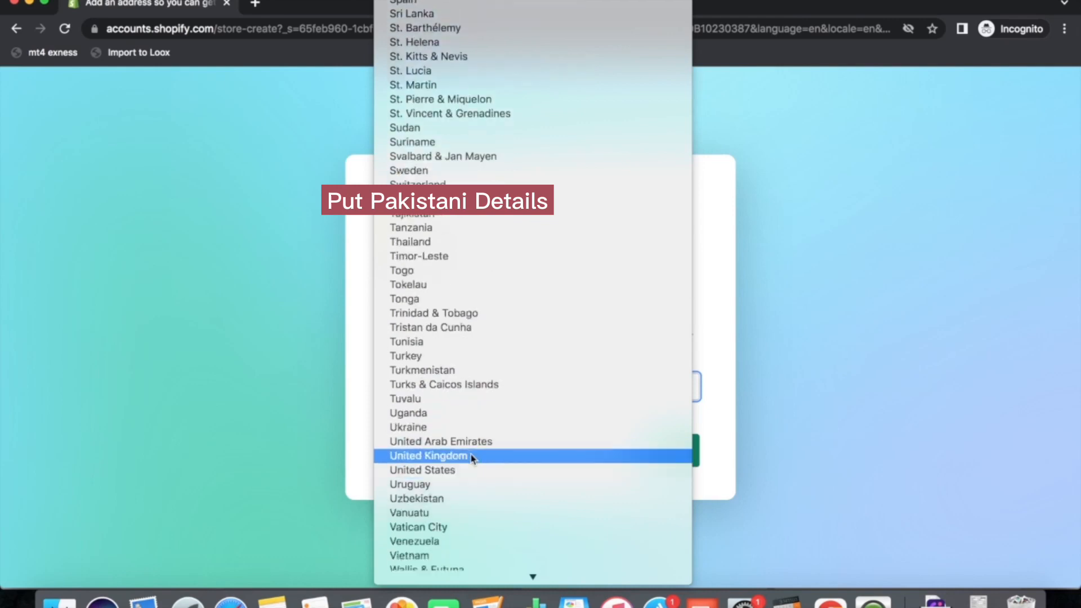
pyautogui.click(466, 459)
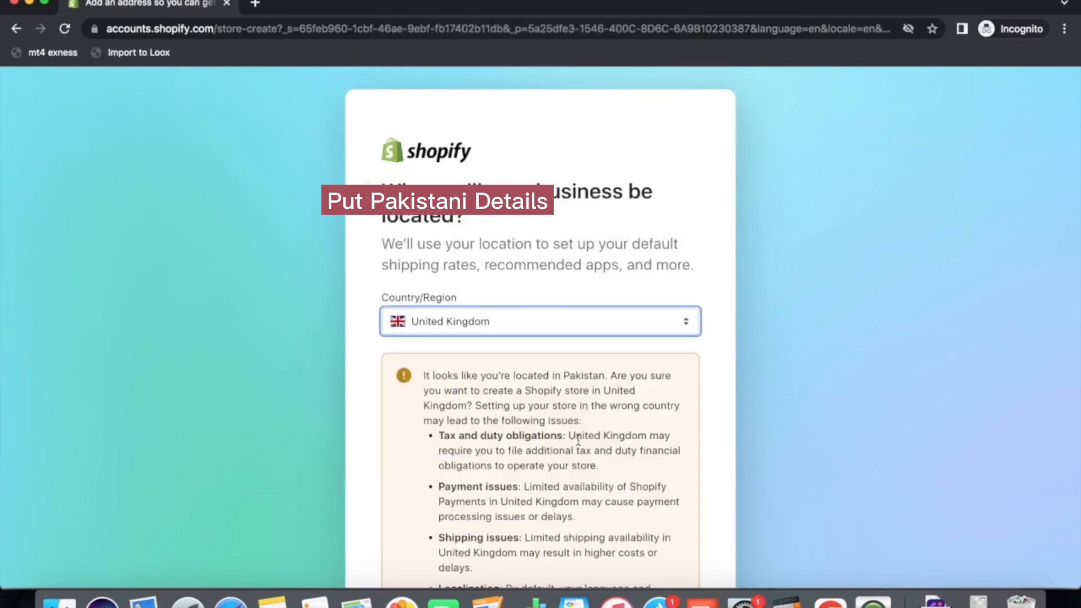
pyautogui.scroll(-5, 578, 439)
pyautogui.scroll(-3, 578, 439)
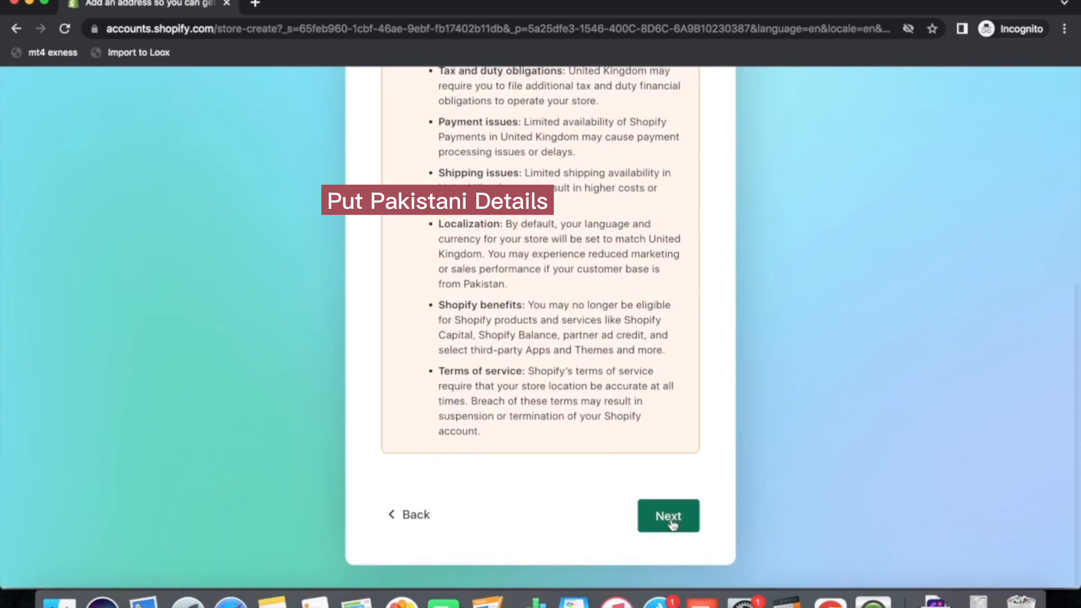
pyautogui.click(668, 515)
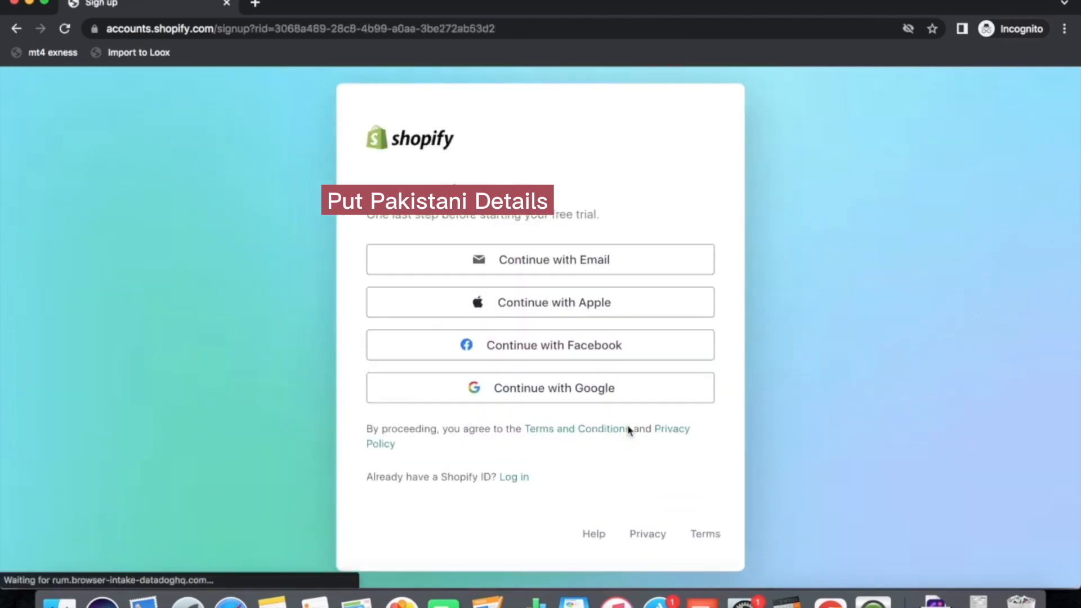
# Sign up through Google with the saved account email and password, and continue to the store admin with the unsupported browser
pyautogui.click(505, 391)
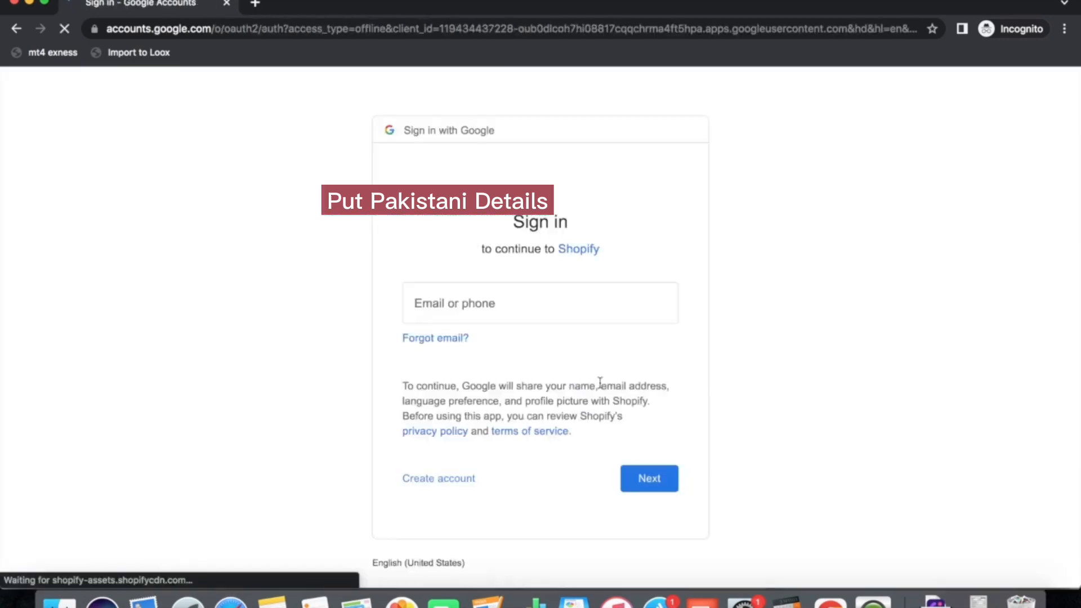
pyautogui.click(466, 295)
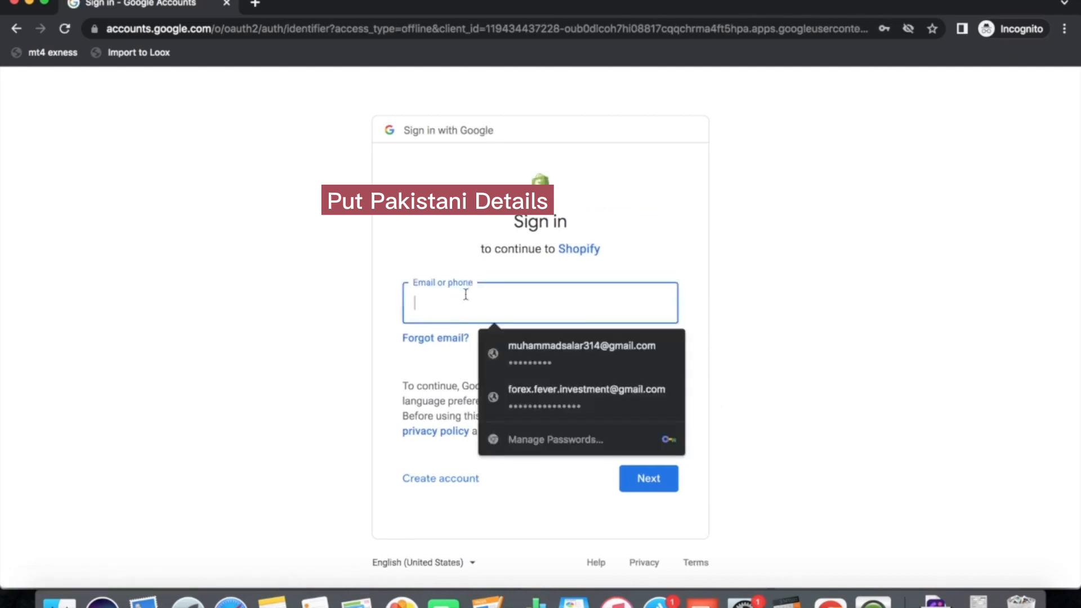
pyautogui.click(550, 394)
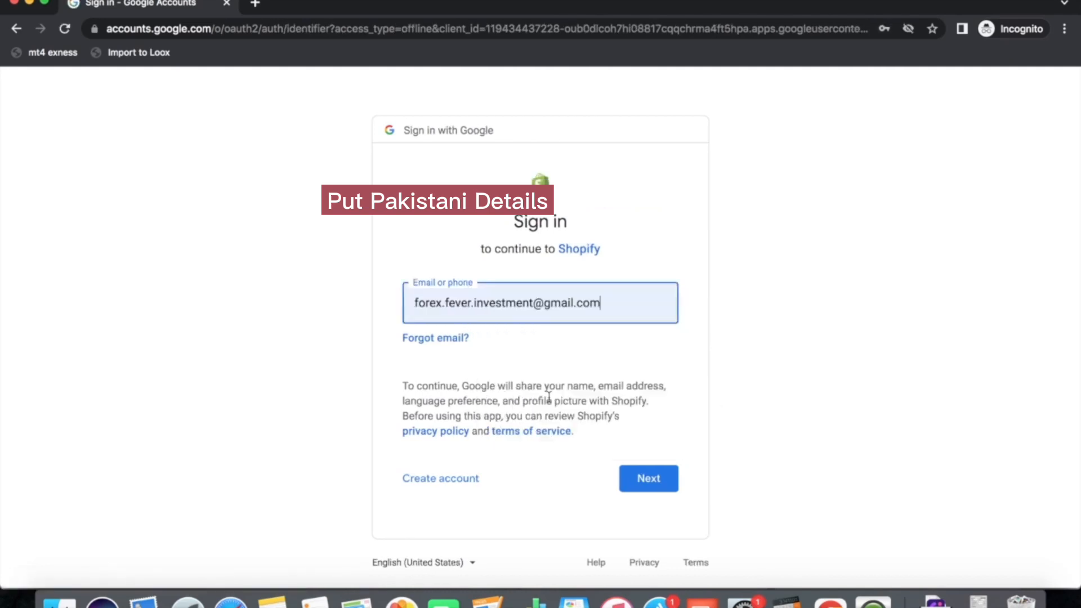
pyautogui.click(652, 482)
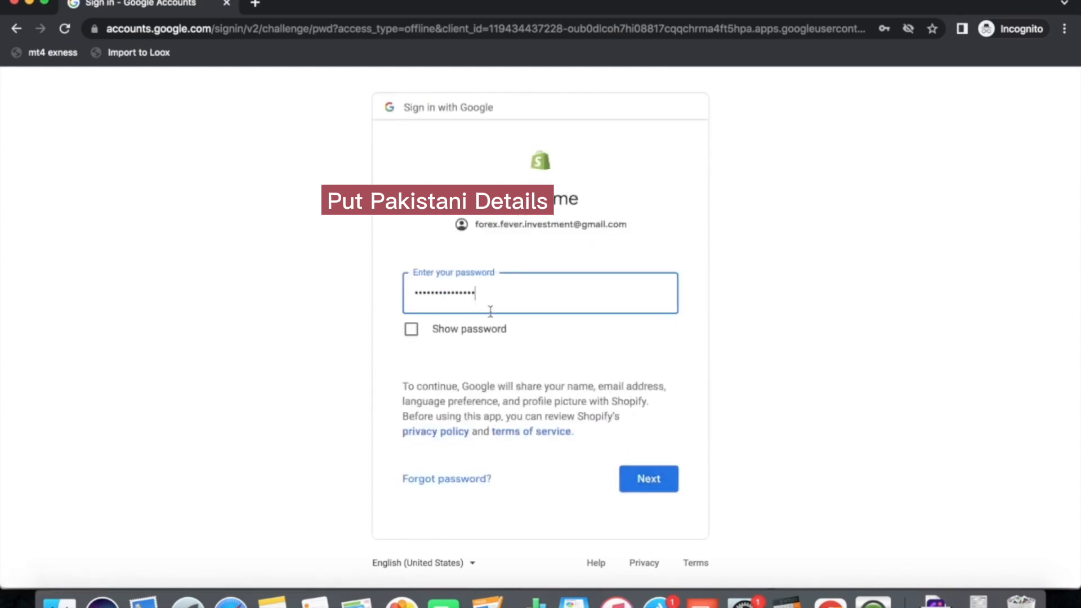
pyautogui.click(640, 478)
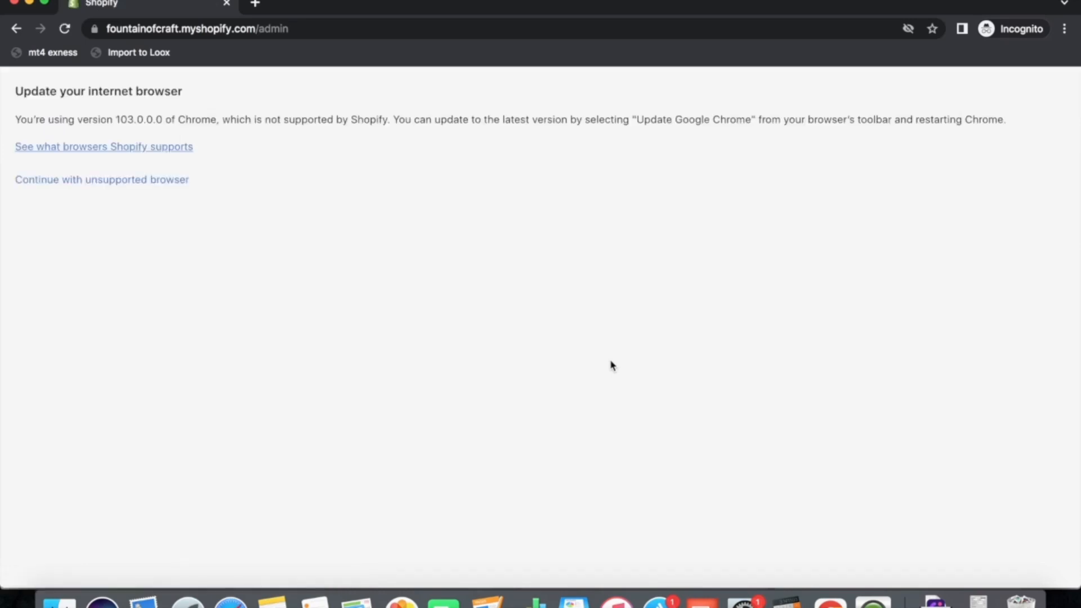
pyautogui.click(136, 184)
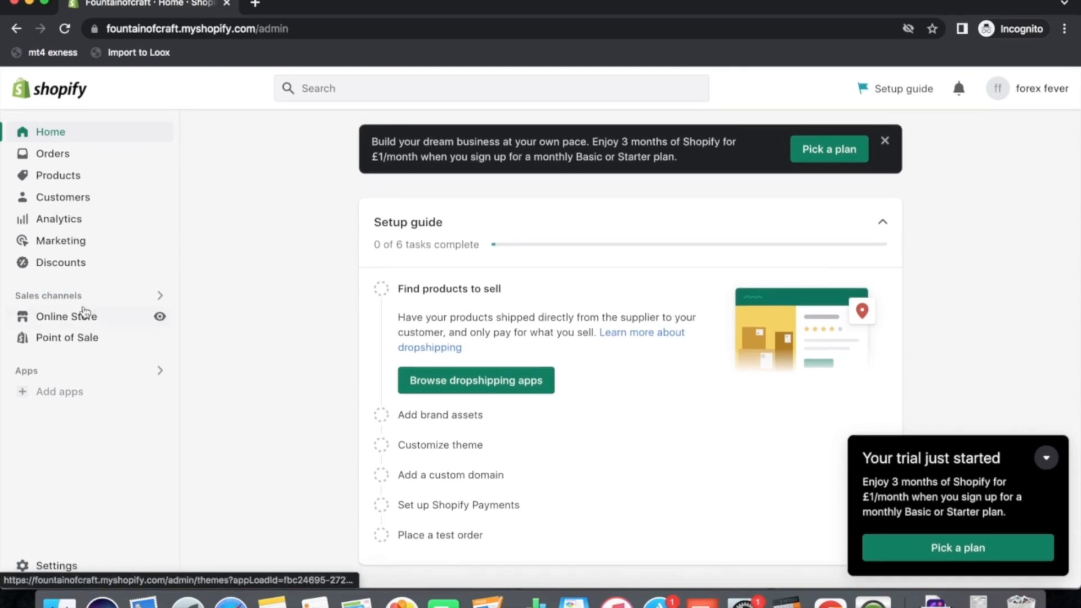
# Examine the Dawn theme's options and its home page in the theme editor, and return to the themes overview
pyautogui.click(63, 322)
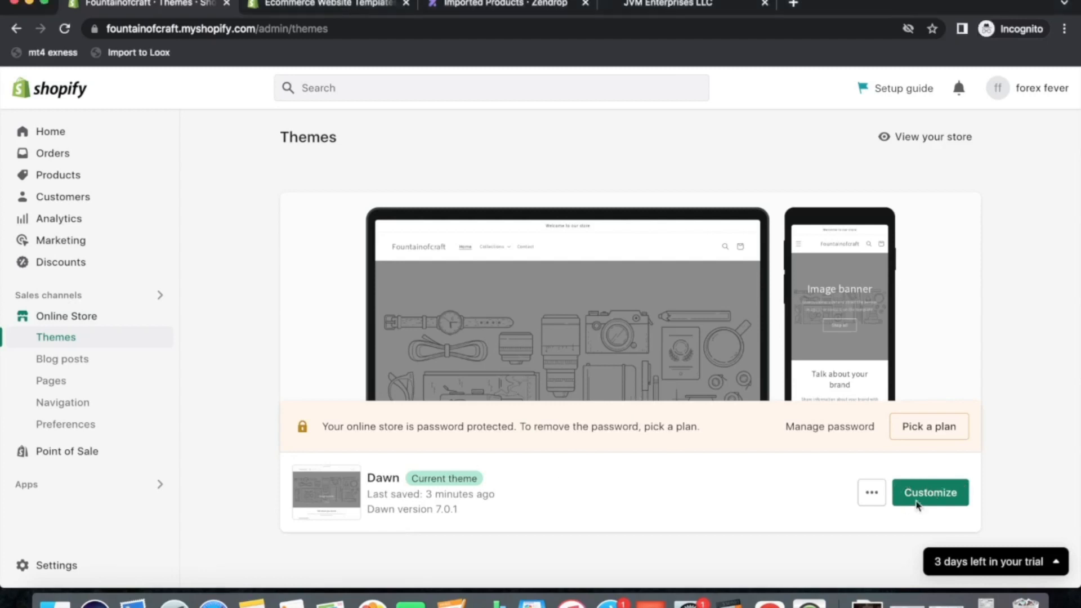
pyautogui.click(872, 492)
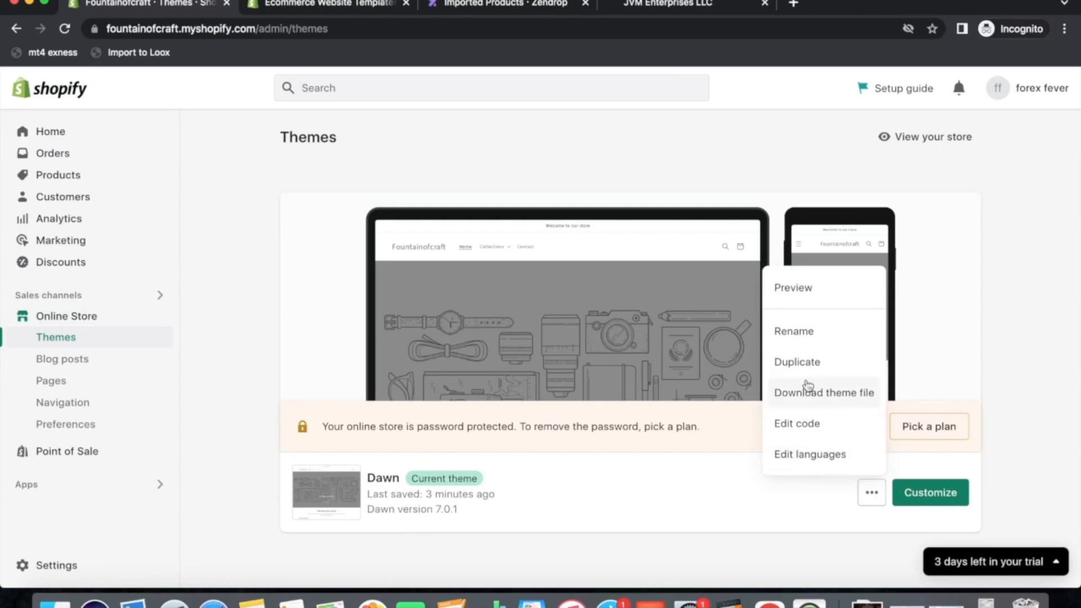
pyautogui.click(931, 493)
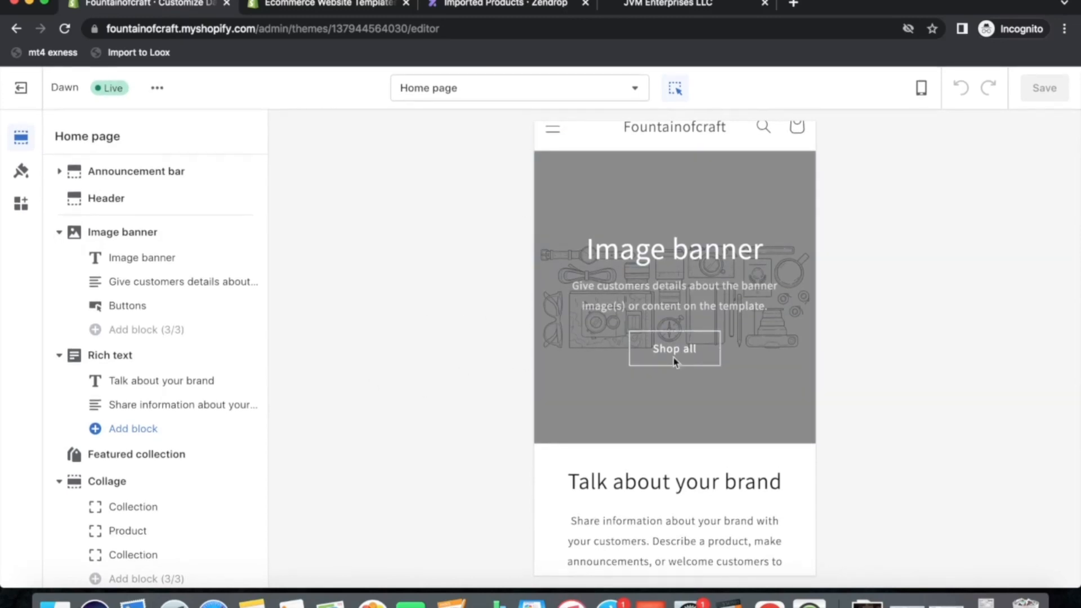
pyautogui.scroll(2, 674, 372)
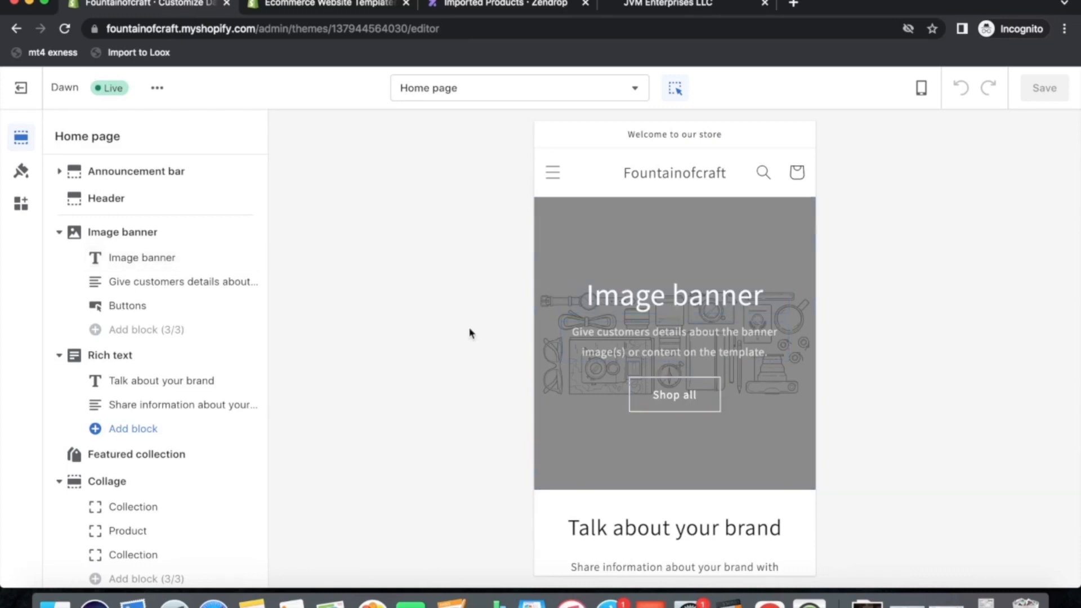
pyautogui.click(21, 87)
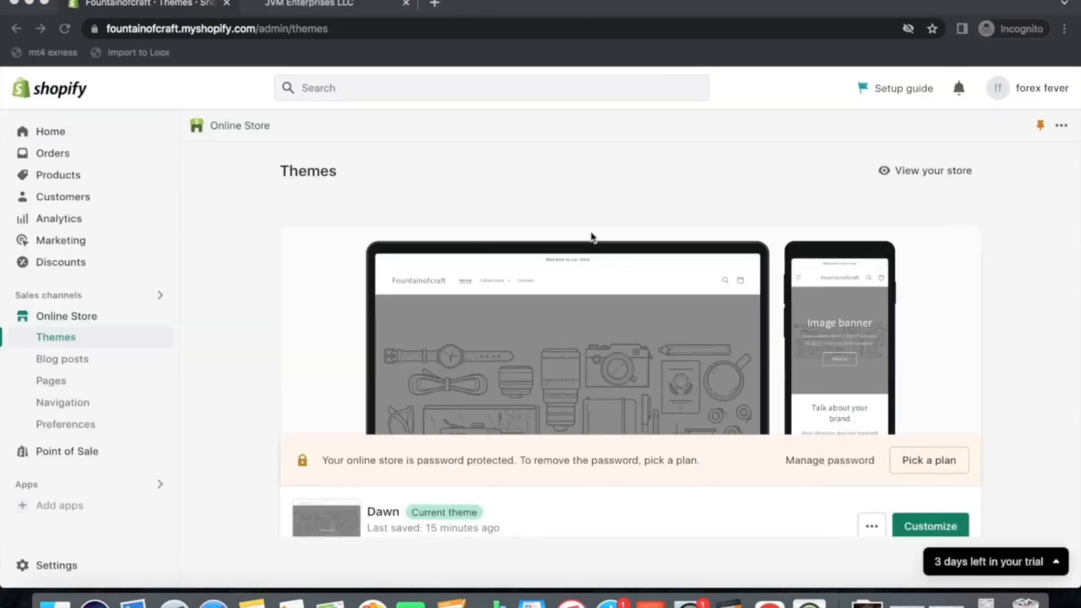
# Rename the Catalogue item of the store's main menu as Collections and save the menu
pyautogui.click(65, 403)
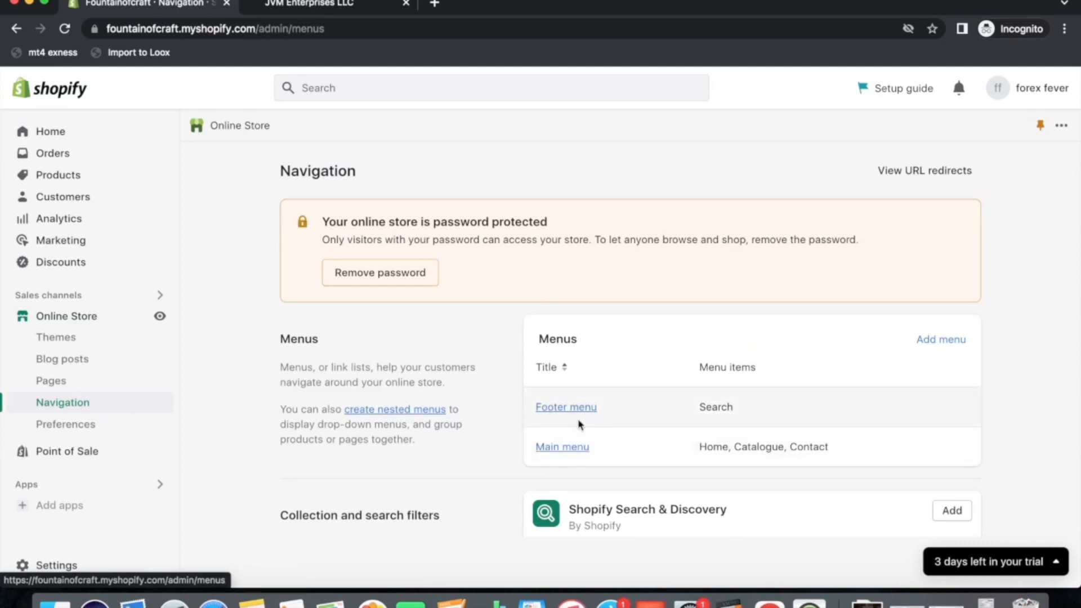
pyautogui.click(564, 447)
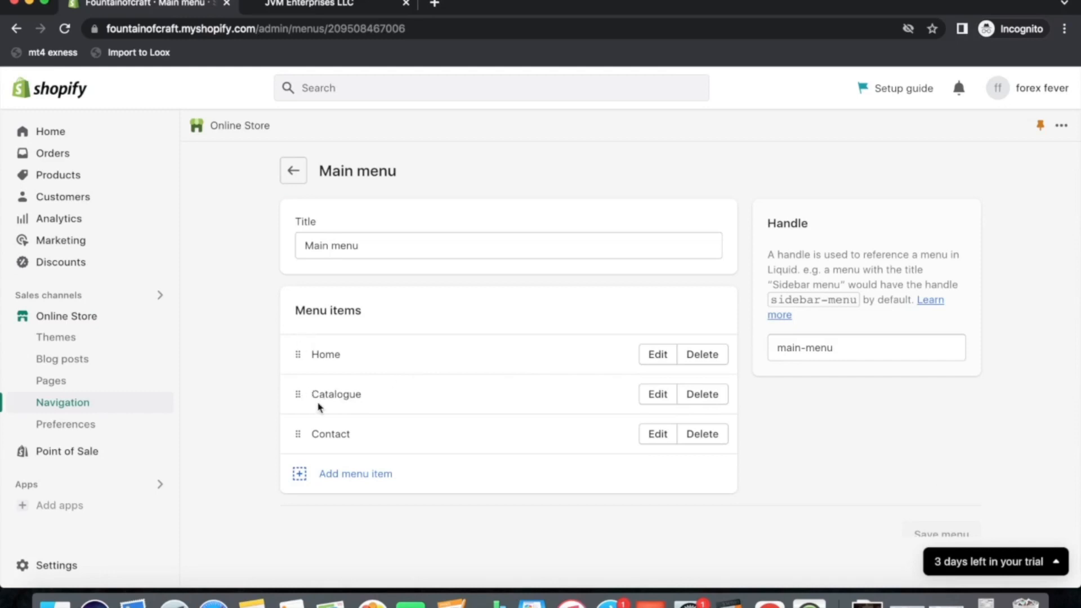
pyautogui.click(660, 401)
pyautogui.doubleClick(905, 194)
pyautogui.press('BackSpace')
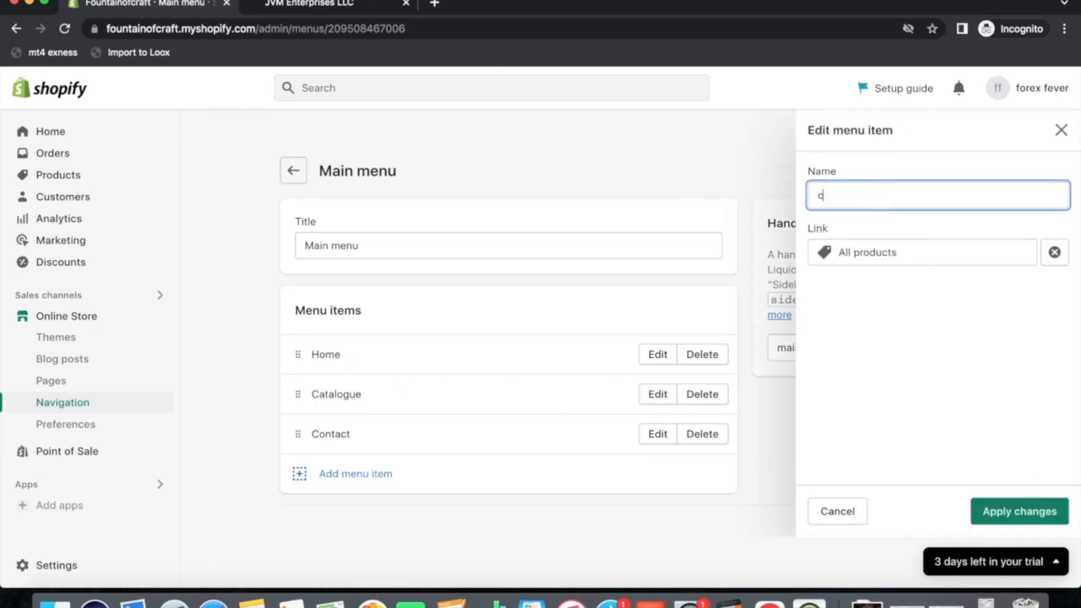
pyautogui.write('C')
pyautogui.click(987, 512)
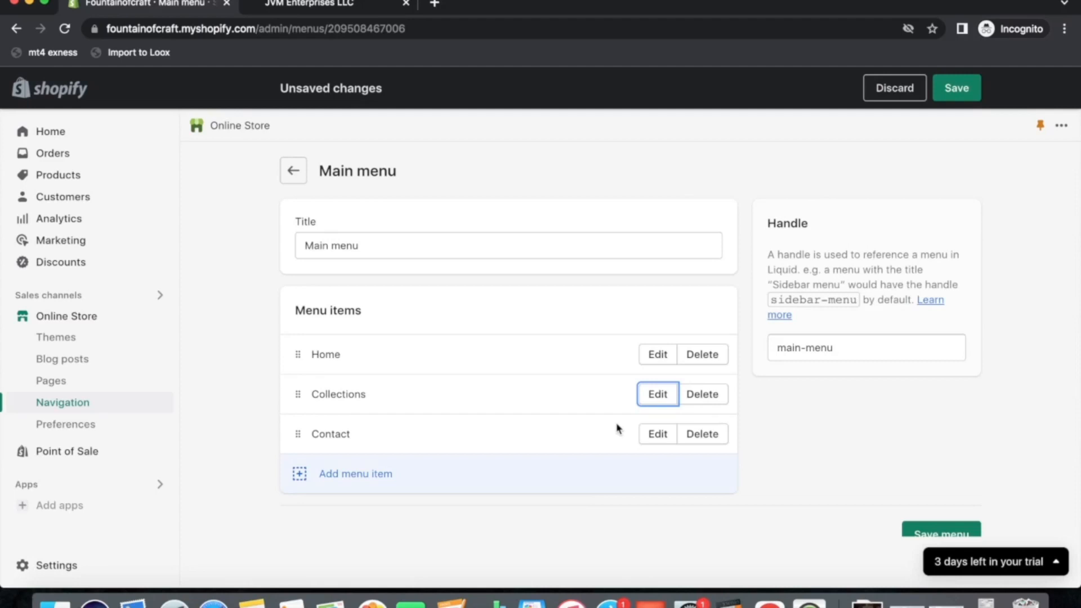
pyautogui.click(956, 88)
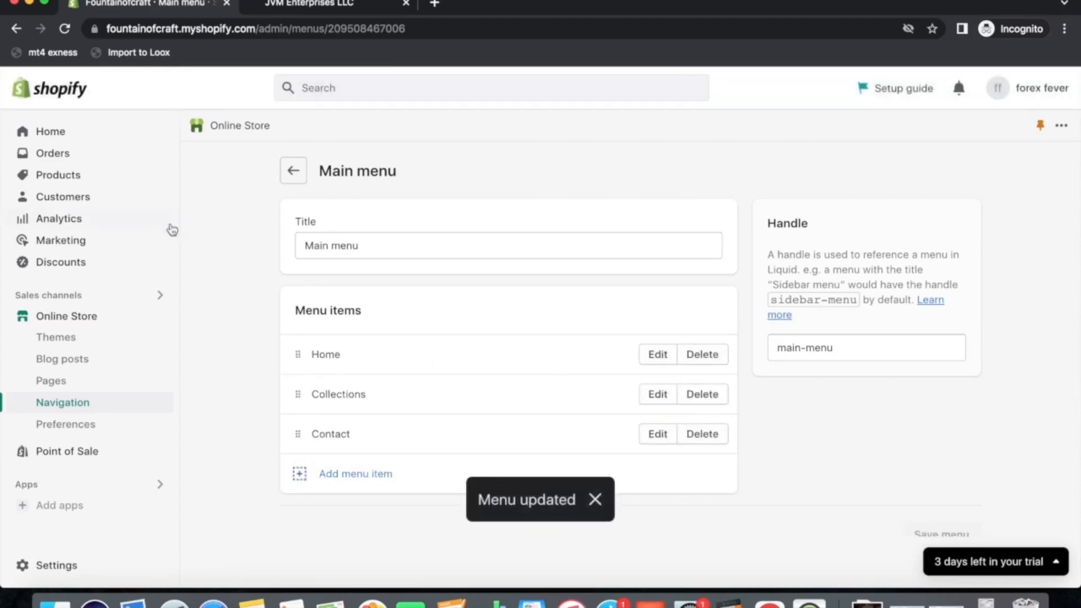
# Create and save a product collection titled New Arrivals with the Manual collection type
pyautogui.click(43, 175)
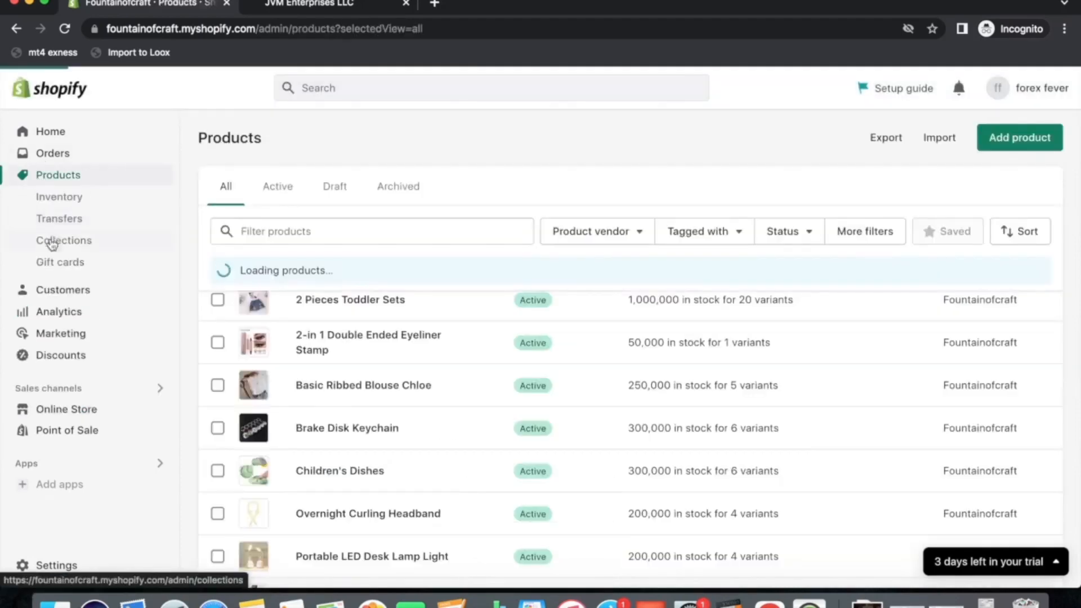
pyautogui.click(49, 241)
pyautogui.click(607, 475)
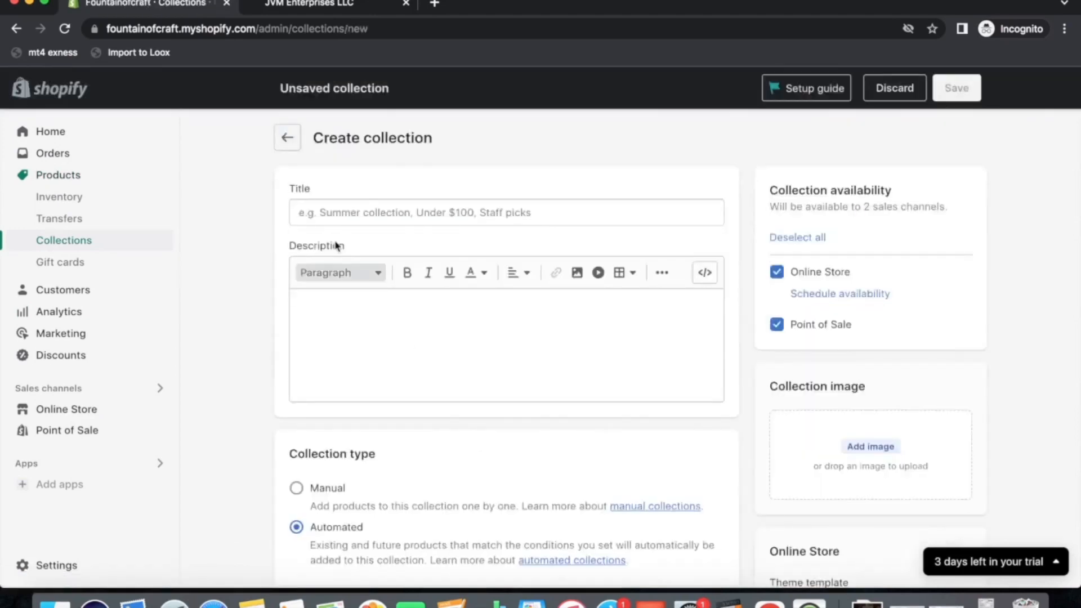
pyautogui.click(329, 209)
pyautogui.write('New Arrivals')
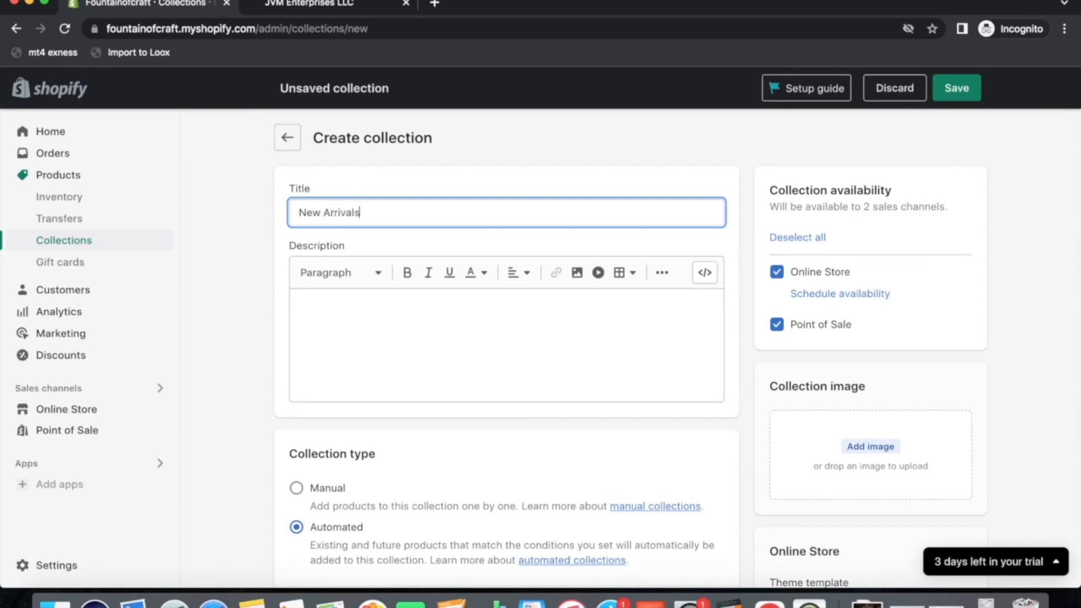
pyautogui.click(297, 488)
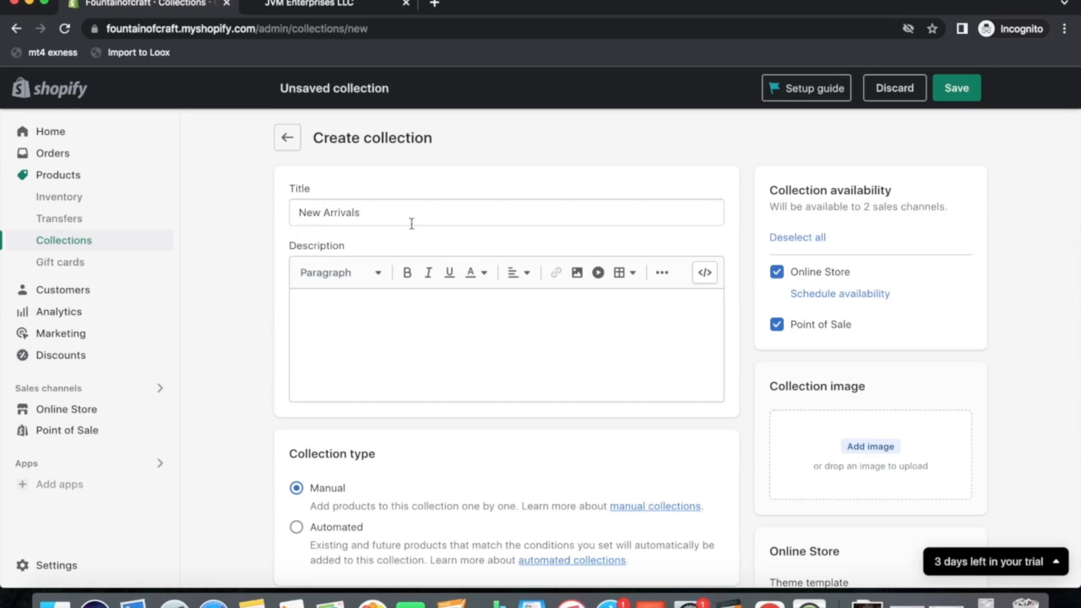
pyautogui.click(964, 98)
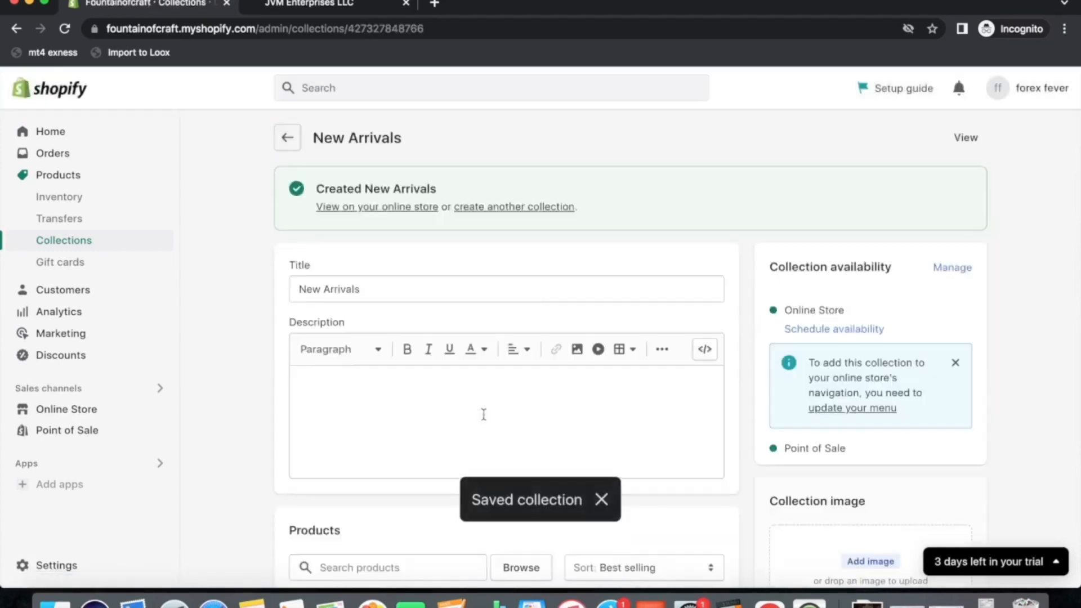
# Create and save a product collection titled Toys with the Manual collection type
pyautogui.scroll(-5, 478, 451)
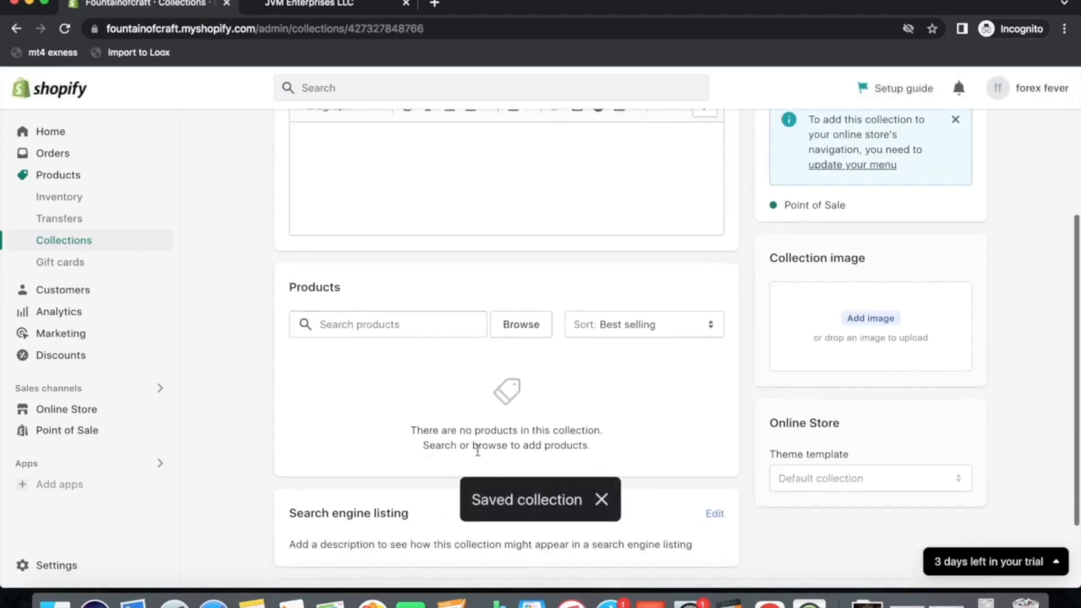
pyautogui.scroll(5, 476, 447)
pyautogui.click(287, 141)
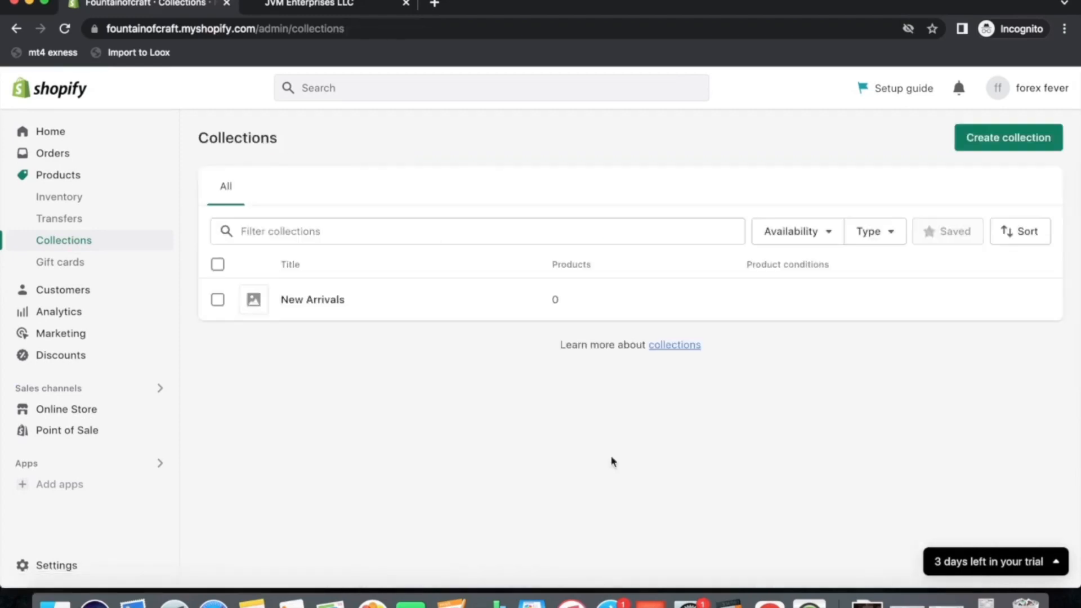
pyautogui.click(983, 138)
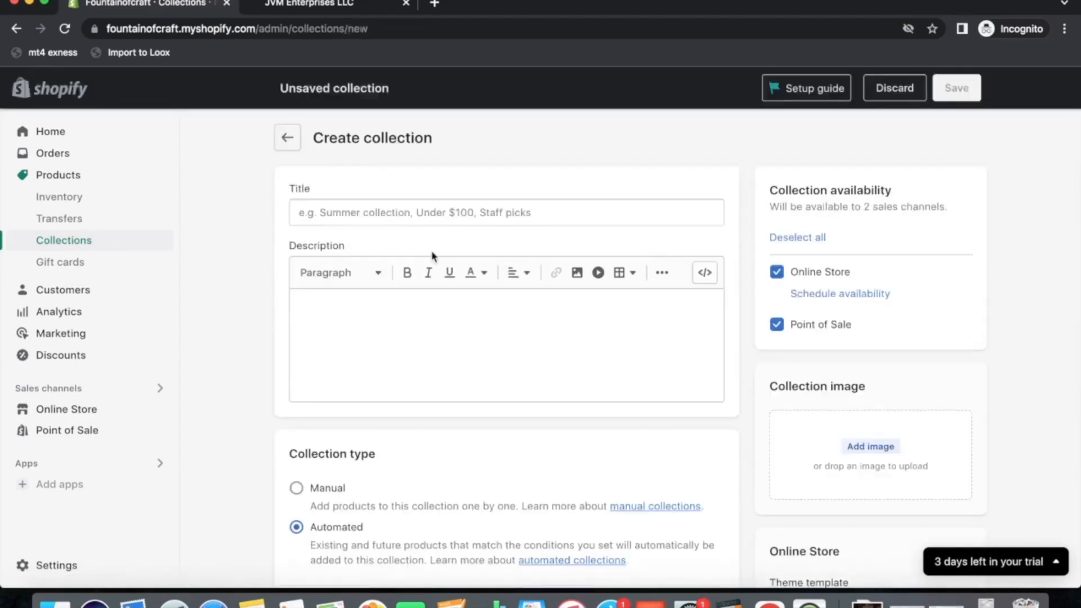
pyautogui.click(423, 206)
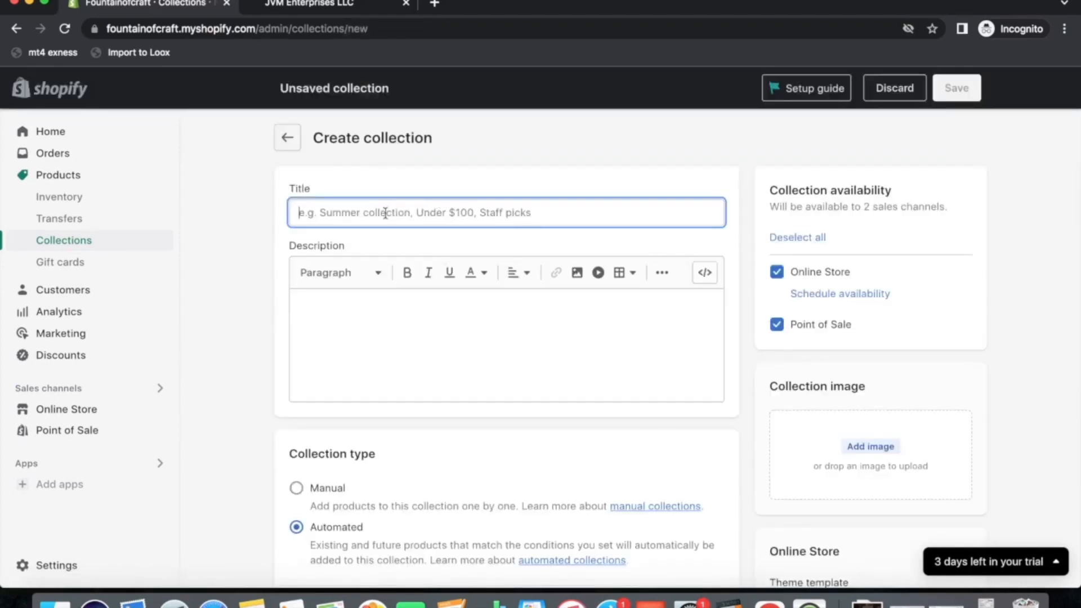
pyautogui.write('Toys')
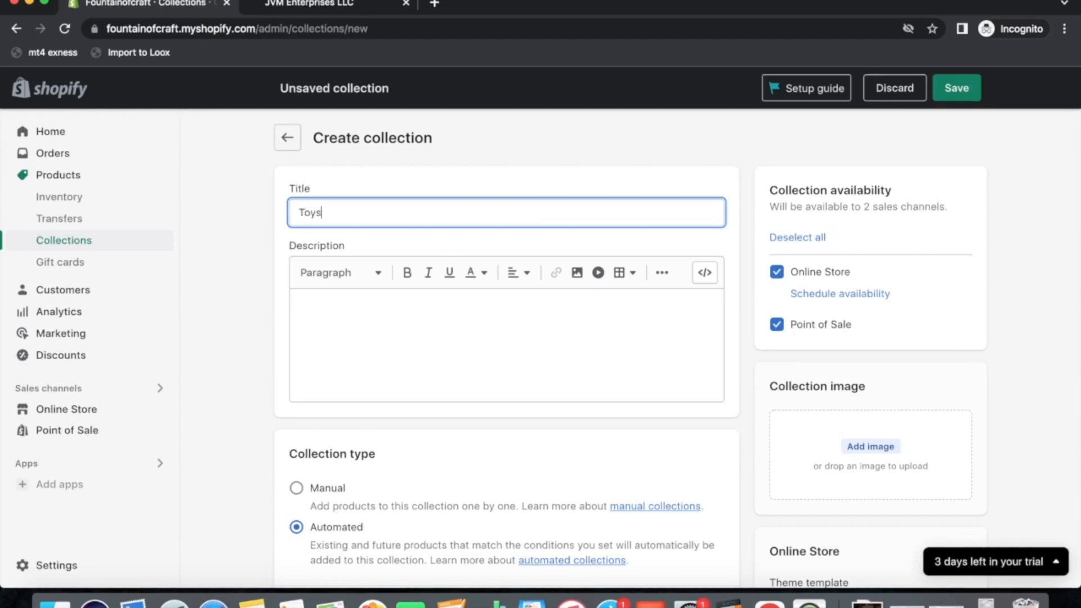
pyautogui.click(957, 88)
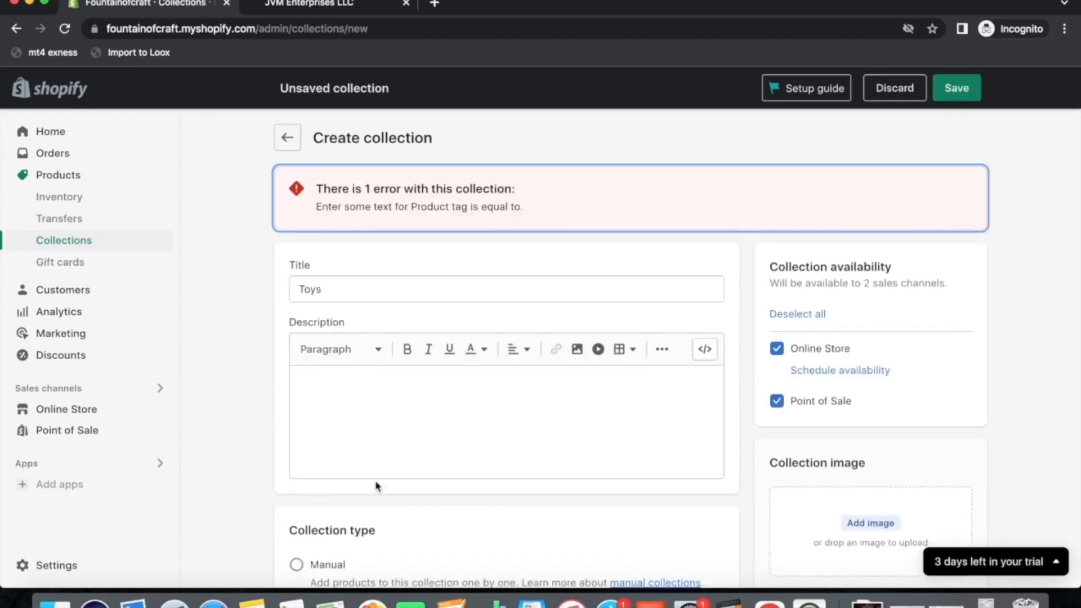
pyautogui.scroll(-2, 376, 485)
pyautogui.click(296, 500)
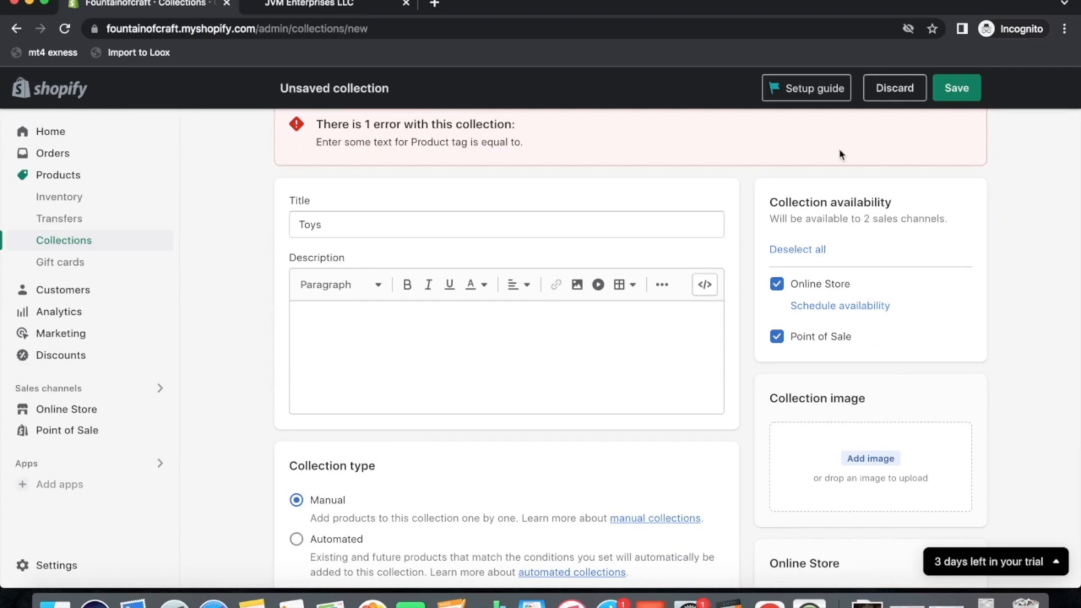
pyautogui.click(956, 92)
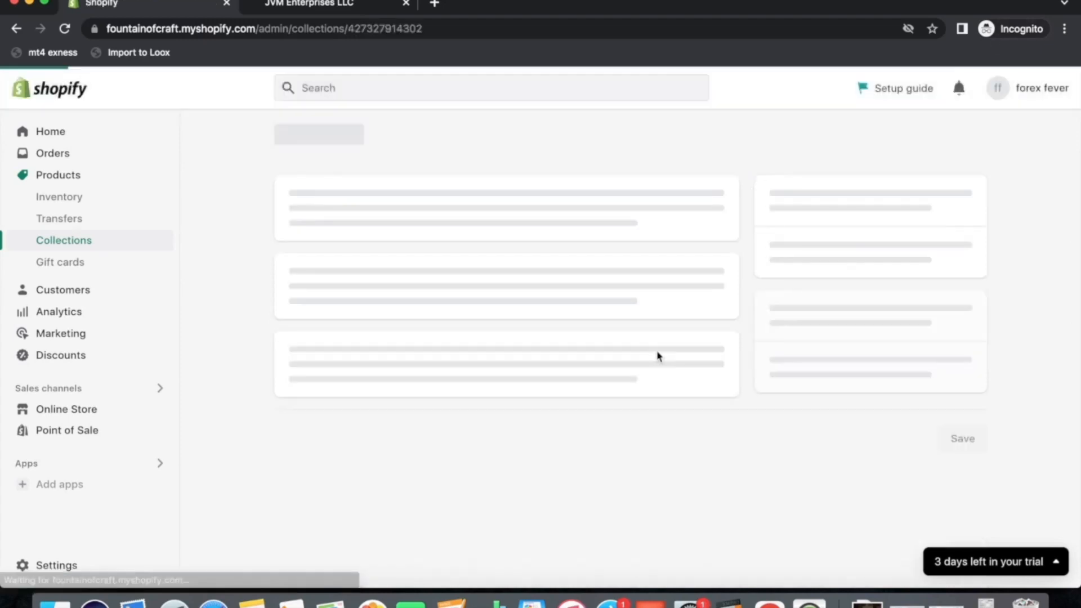
# Create and save a product collection titled Home Decor with the Manual collection type
pyautogui.click(288, 139)
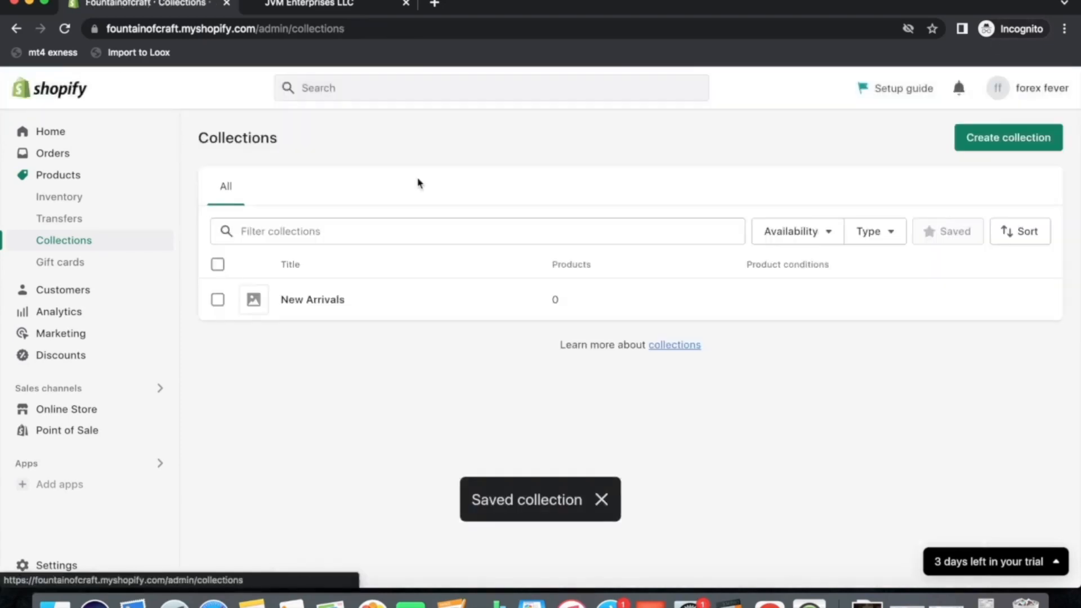
pyautogui.click(999, 139)
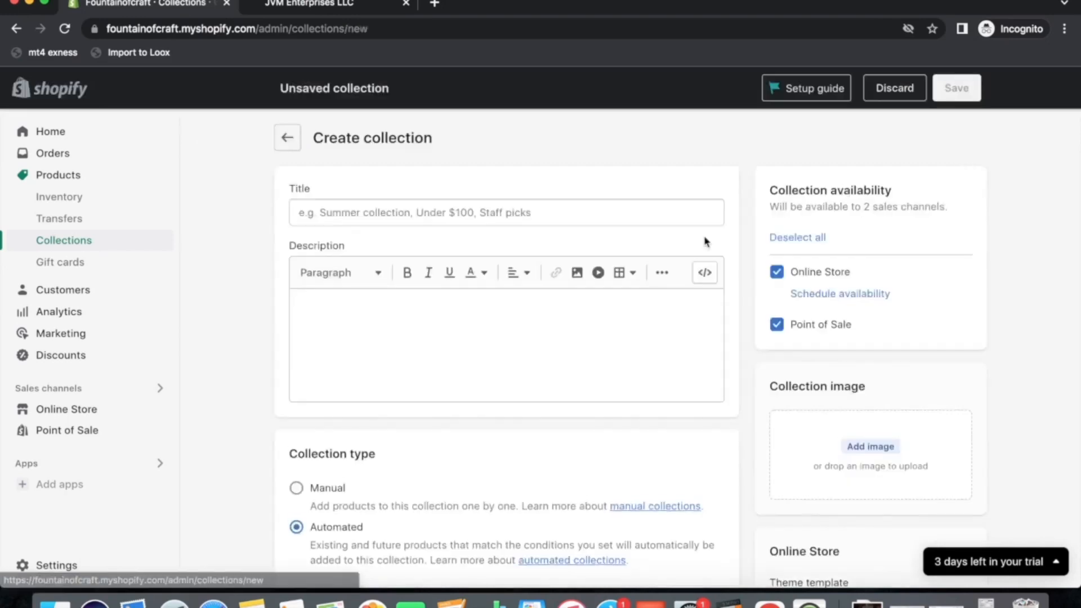
pyautogui.click(390, 215)
pyautogui.write('Home Decor')
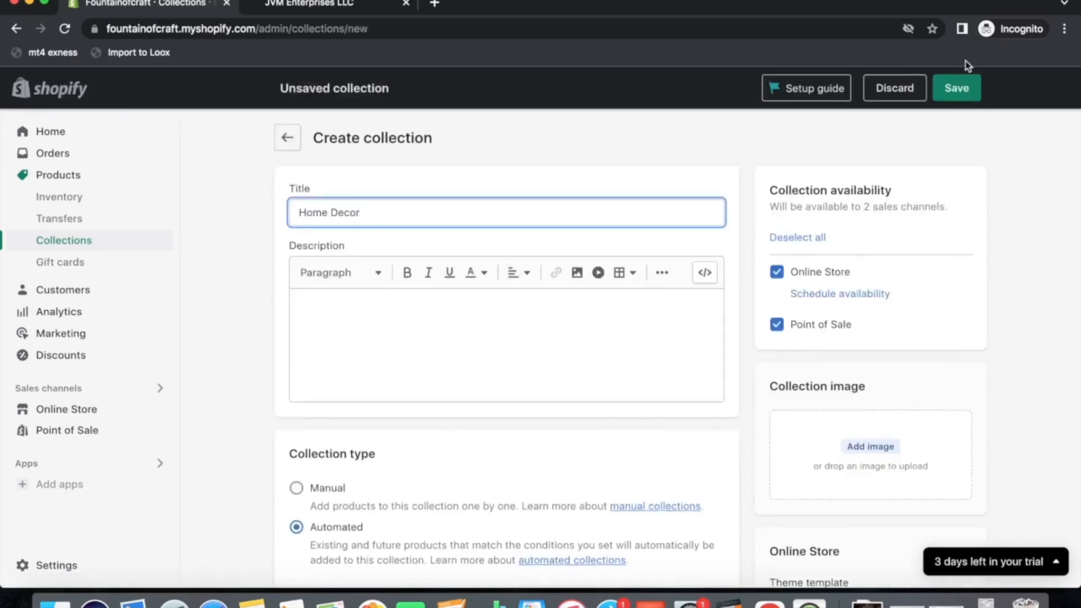
pyautogui.click(957, 88)
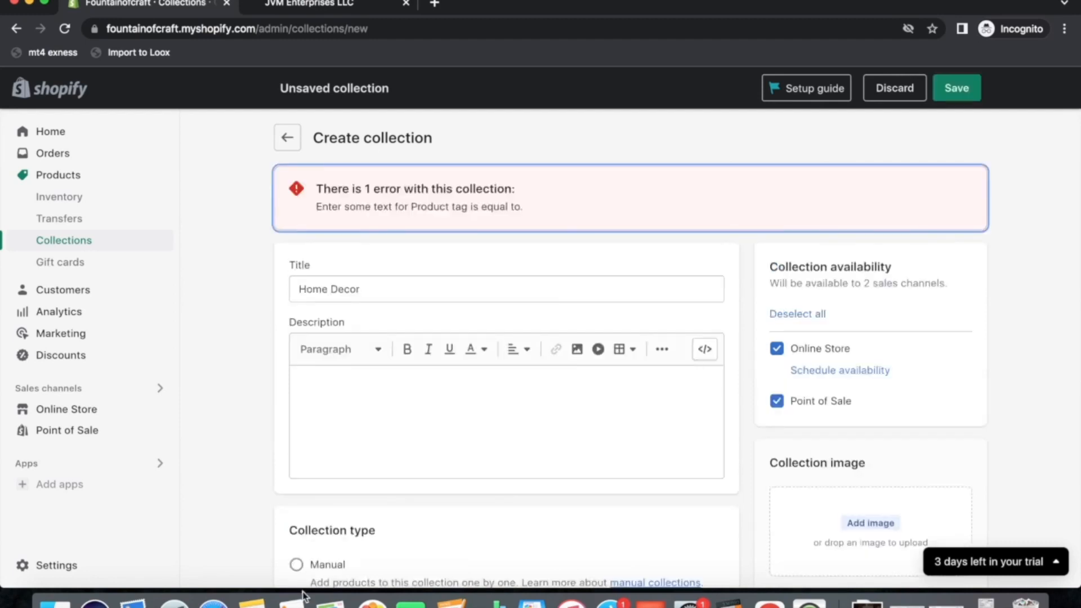
pyautogui.click(297, 565)
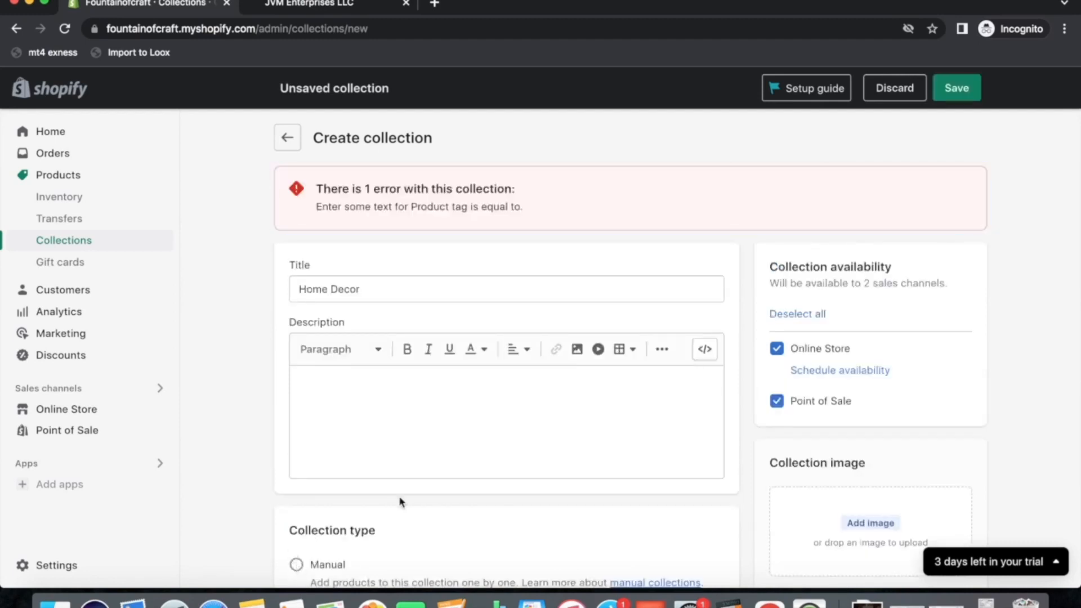
pyautogui.scroll(-3, 397, 450)
pyautogui.click(296, 425)
pyautogui.click(957, 88)
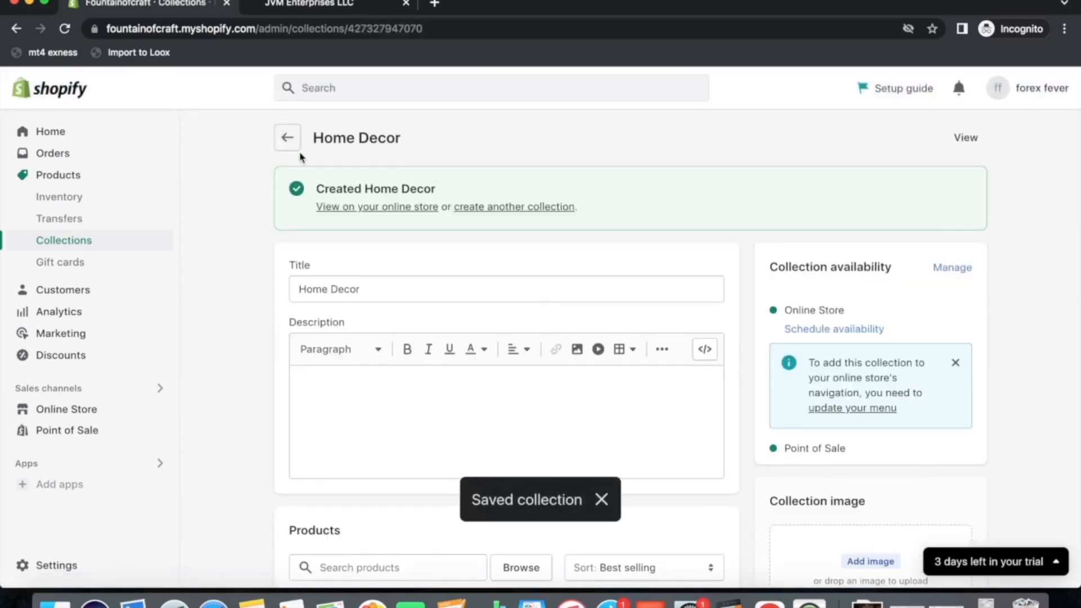
# Create and save a product collection titled Pets Den with the Manual collection type, and return to the collections list
pyautogui.click(288, 139)
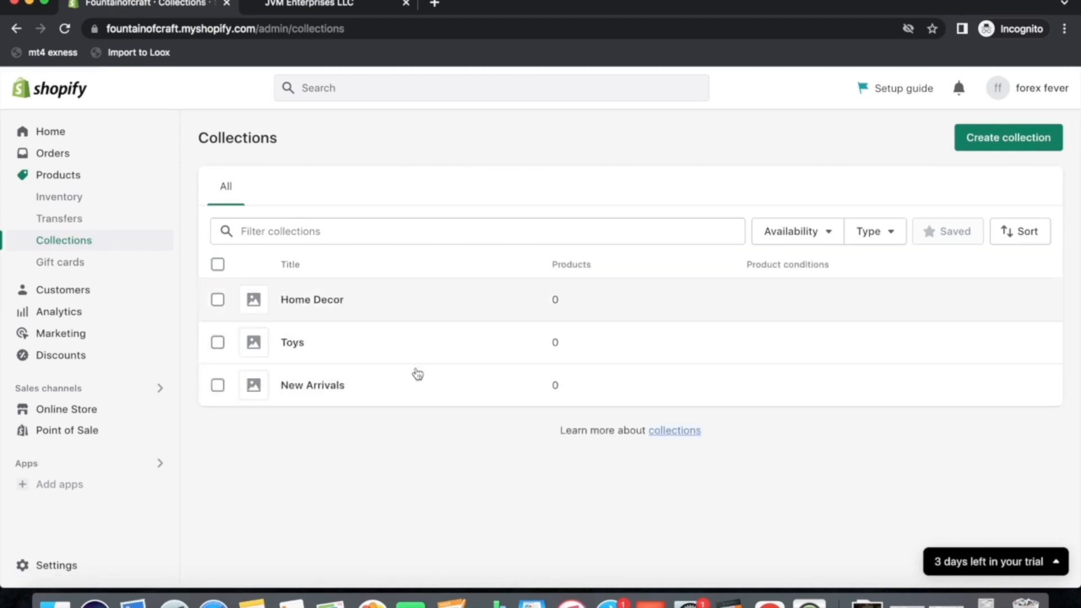
pyautogui.click(1013, 147)
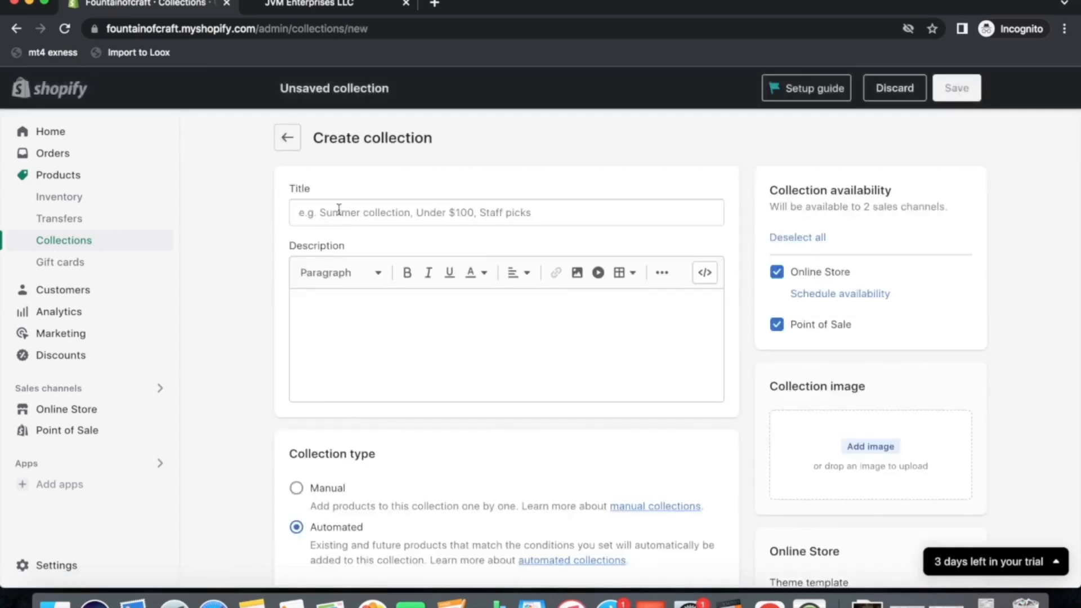
pyautogui.click(337, 209)
pyautogui.write('Pets Den')
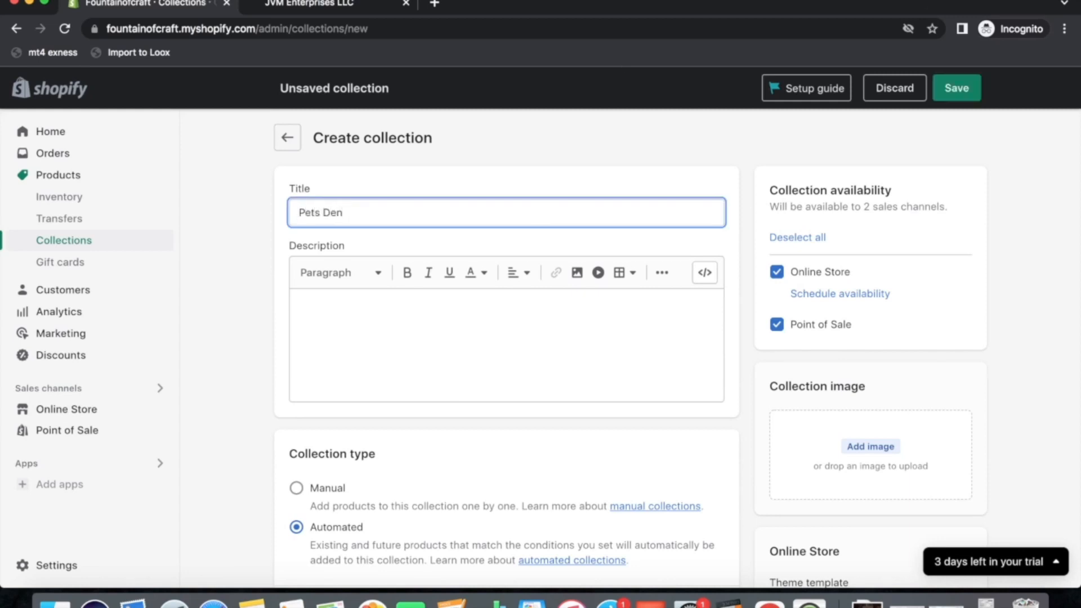
pyautogui.click(956, 88)
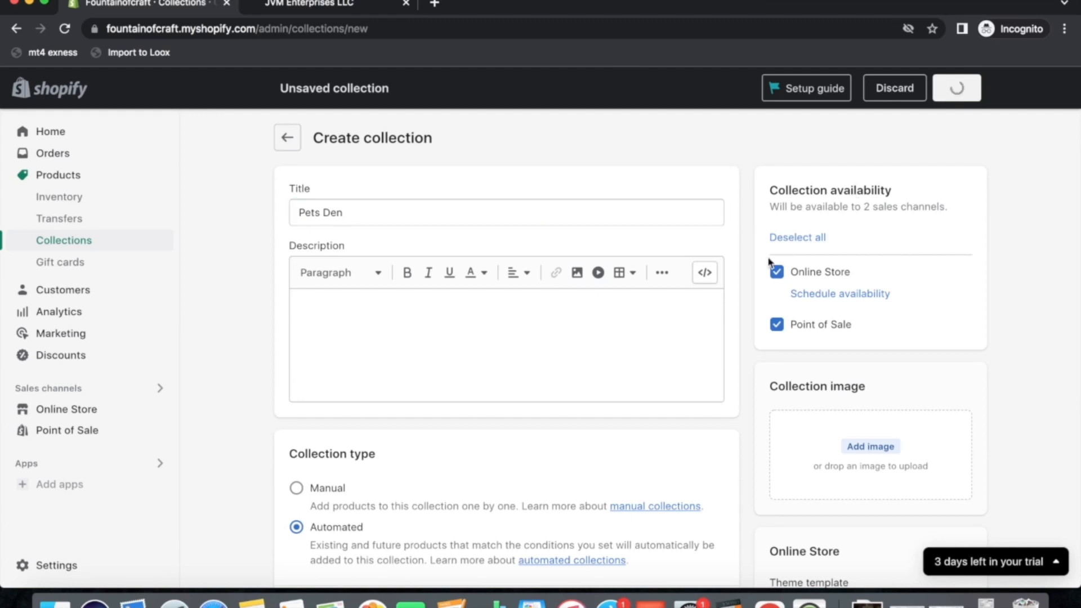
pyautogui.scroll(-3, 511, 433)
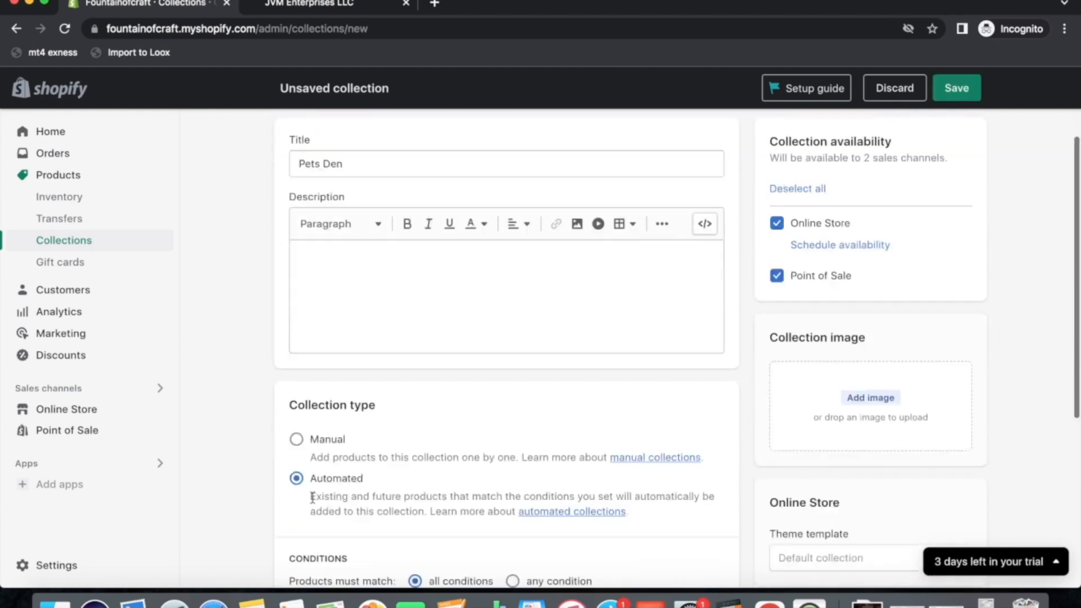
pyautogui.click(296, 439)
pyautogui.click(975, 91)
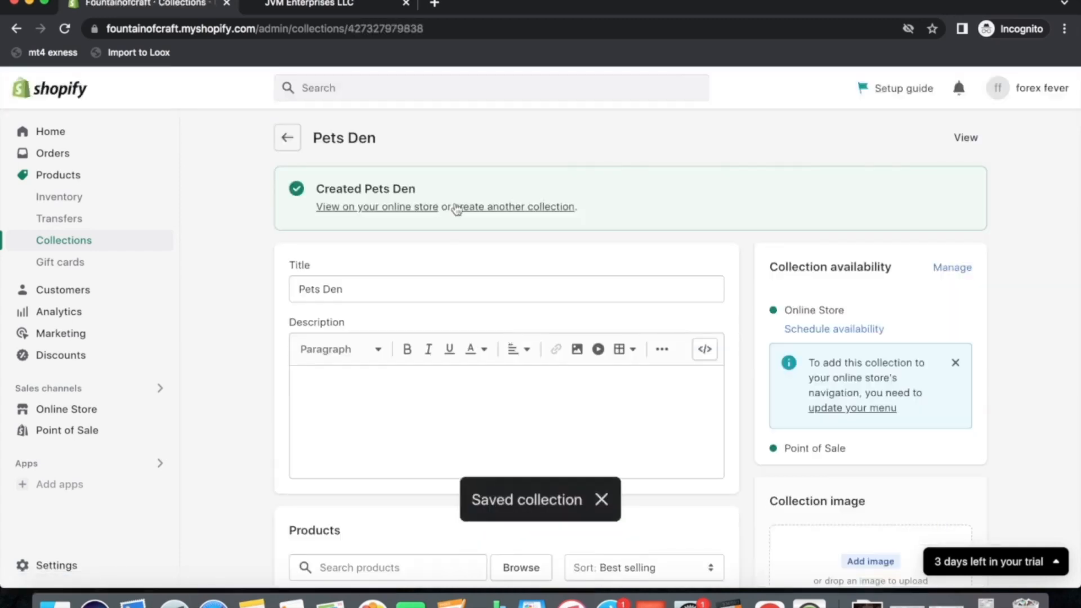
pyautogui.click(287, 138)
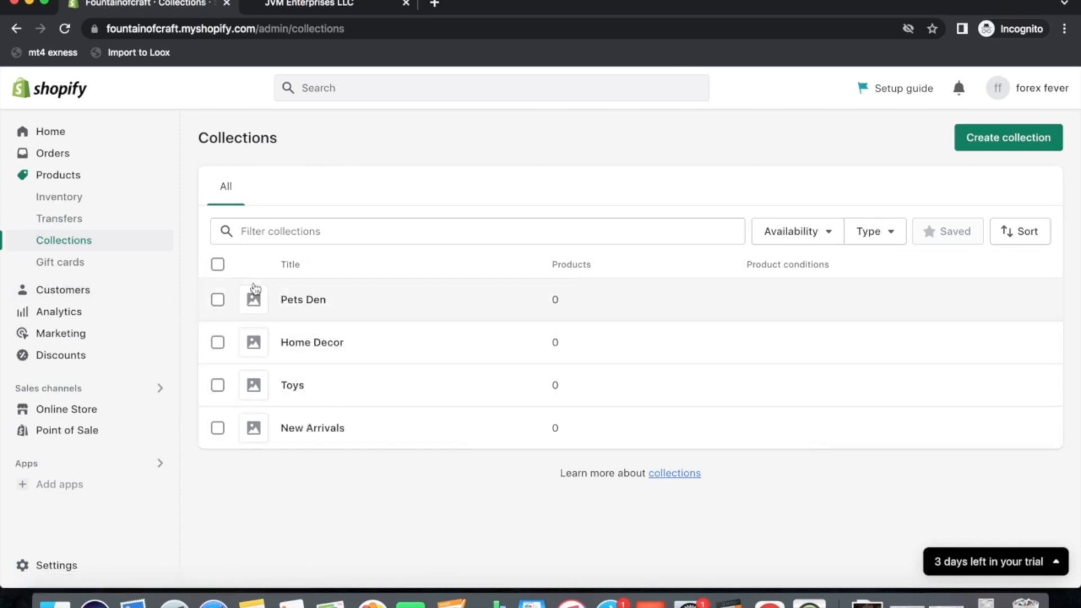
# Add a Home Decor item linked to the Home Decor collection to the online store's main menu and nest it under Collections
pyautogui.click(59, 417)
pyautogui.click(66, 402)
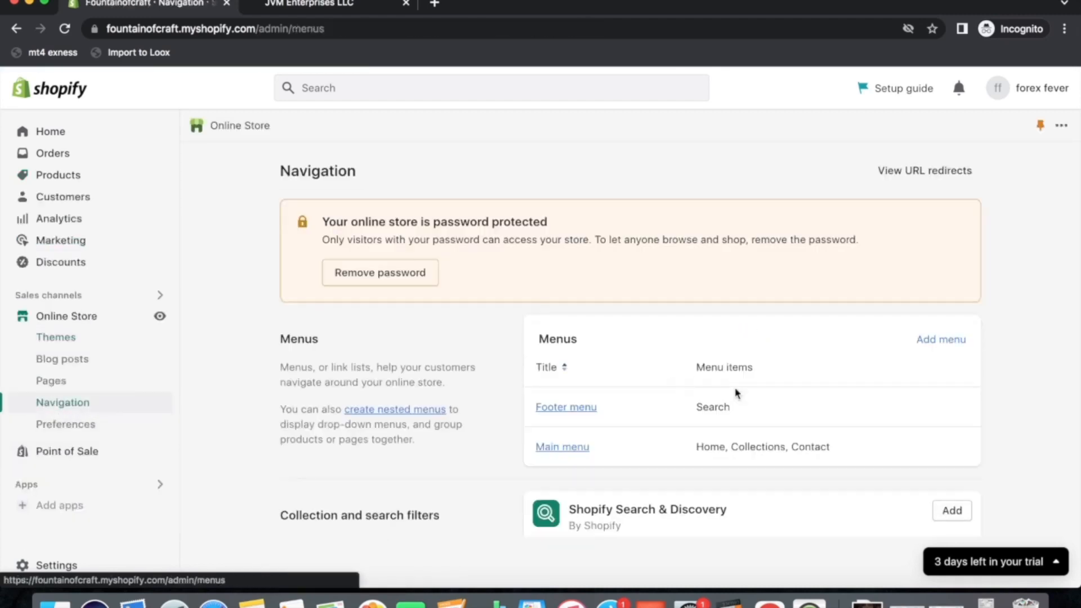
pyautogui.click(549, 447)
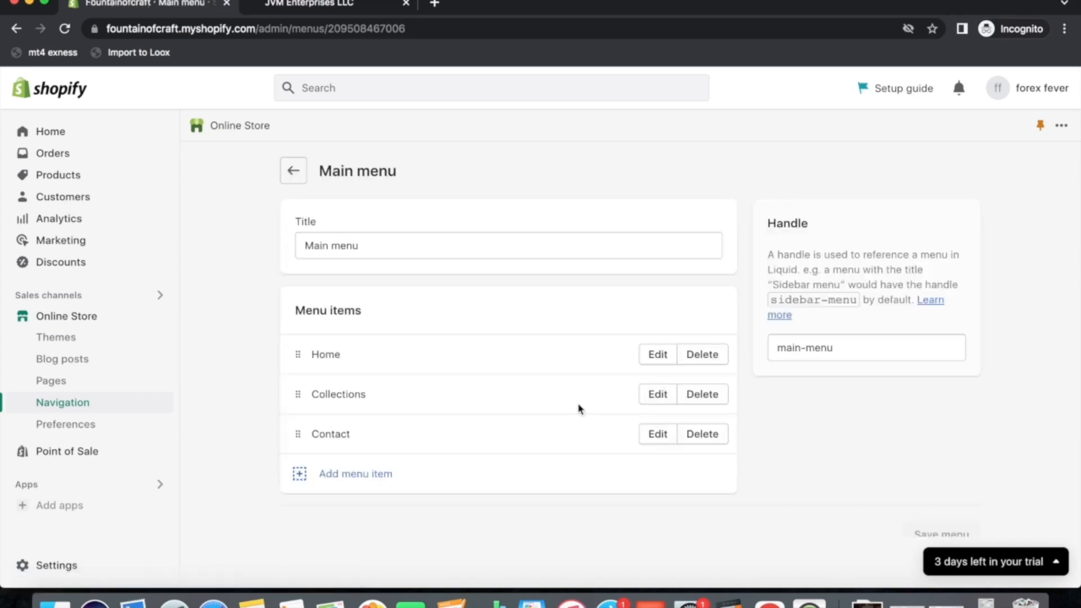
pyautogui.click(331, 482)
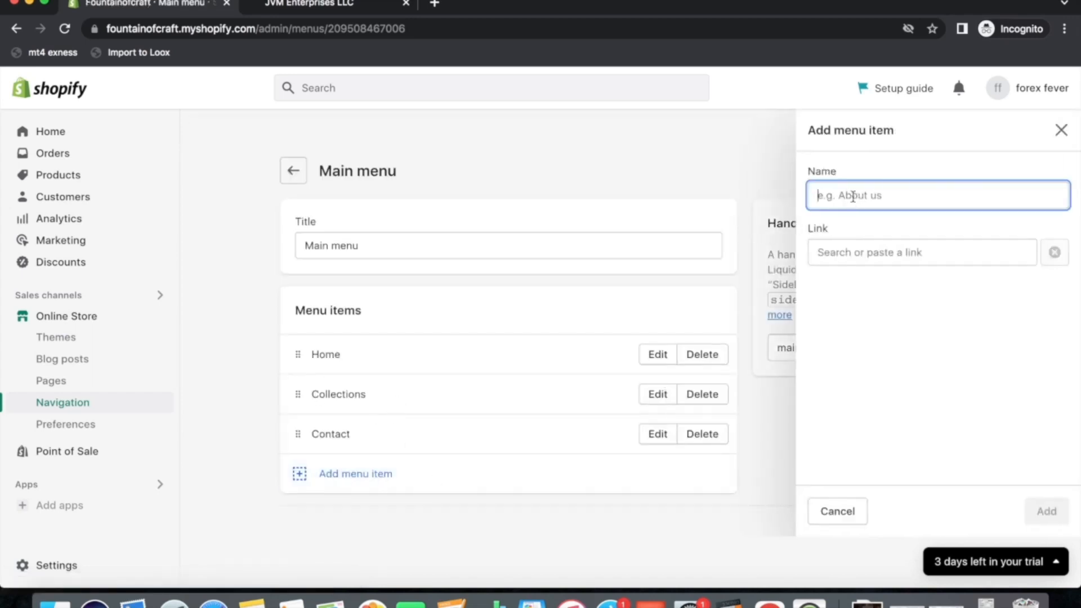
pyautogui.click(842, 248)
pyautogui.click(850, 344)
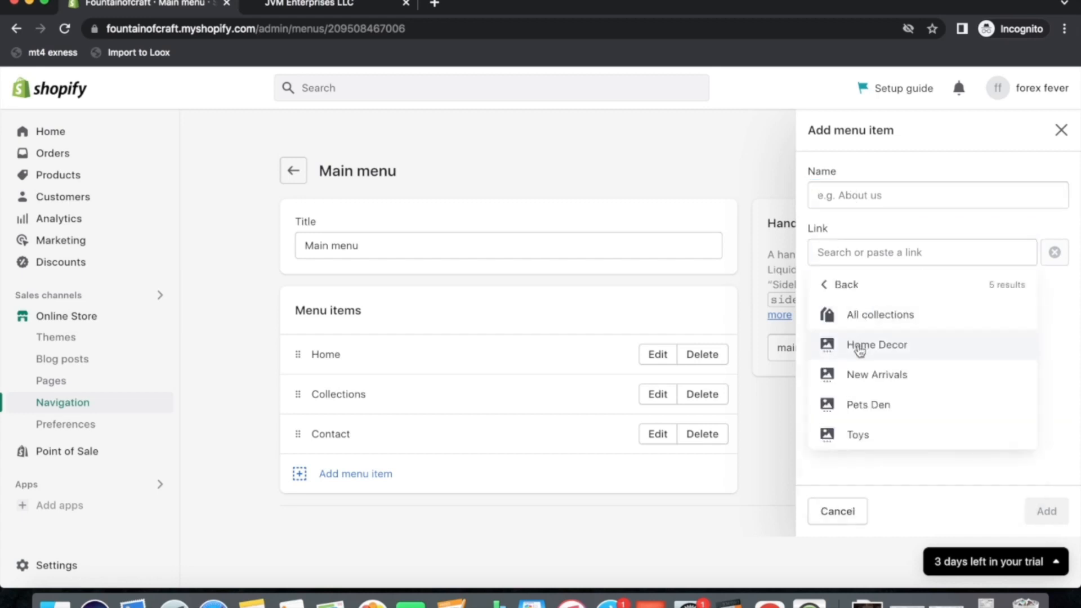
pyautogui.click(859, 349)
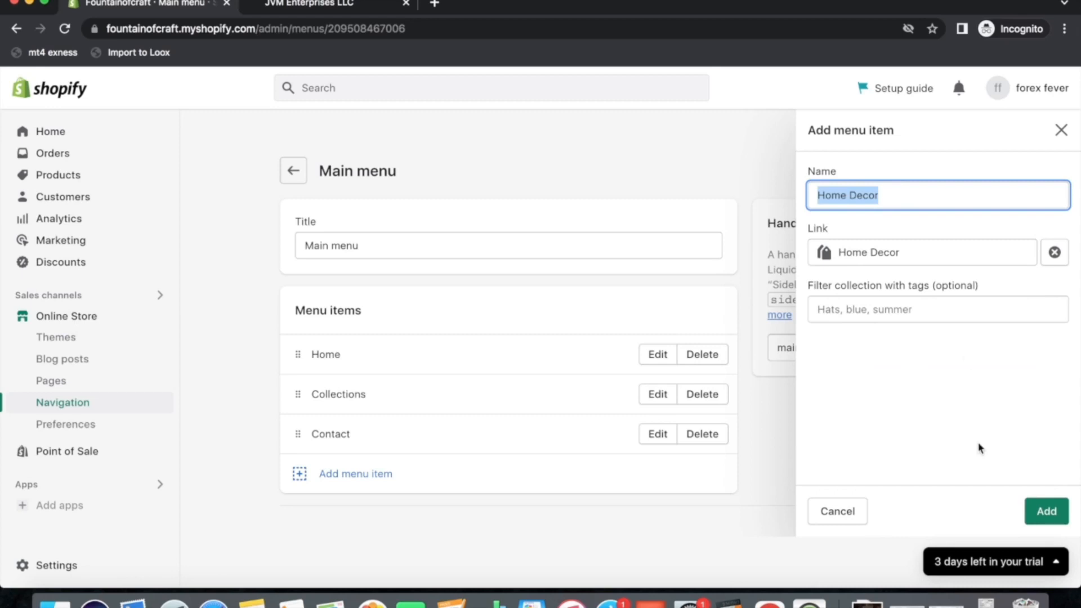
pyautogui.click(1046, 511)
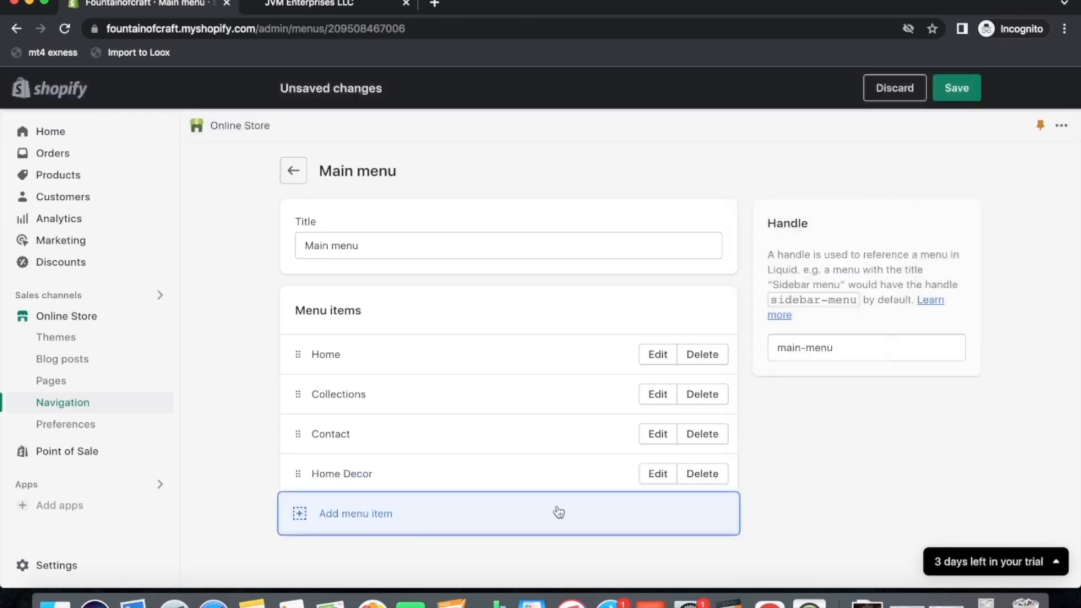
pyautogui.scroll(-2, 558, 512)
pyautogui.moveTo(302, 410); pyautogui.dragTo(319, 381)
# Add a New Arrivals item linked to the New Arrivals collection and nest it under Collections, below Home Decor
pyautogui.scroll(-2, 360, 445)
pyautogui.click(360, 447)
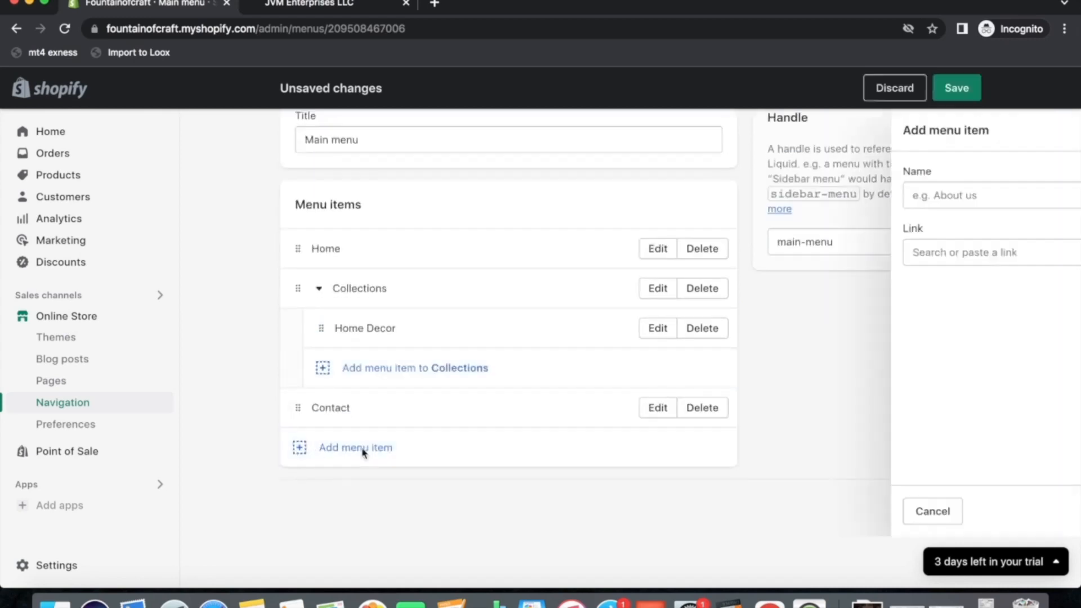
pyautogui.click(855, 252)
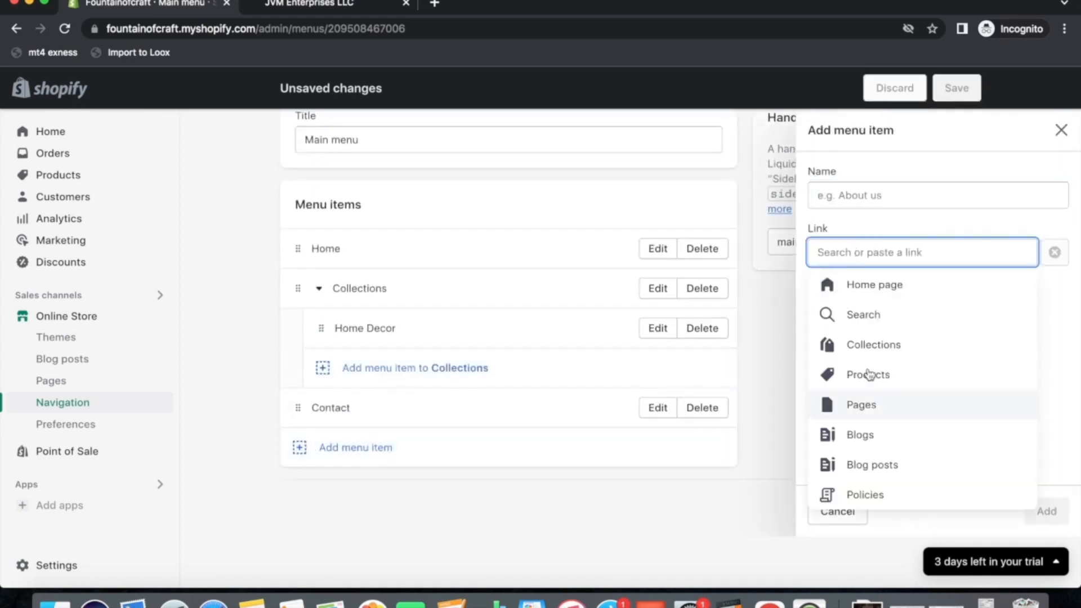
pyautogui.click(872, 372)
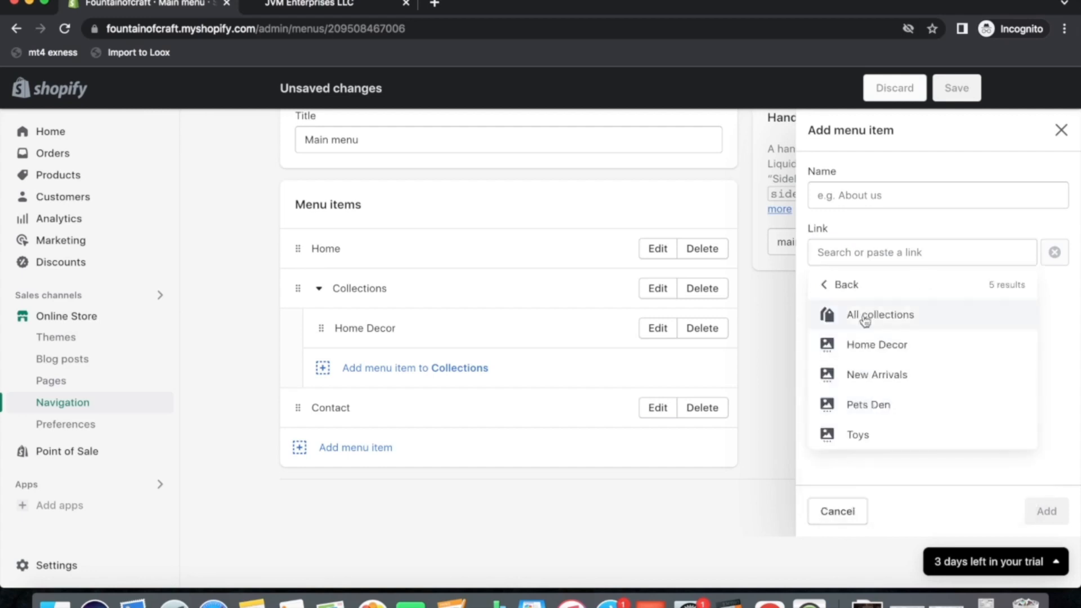
pyautogui.click(879, 375)
pyautogui.click(1045, 510)
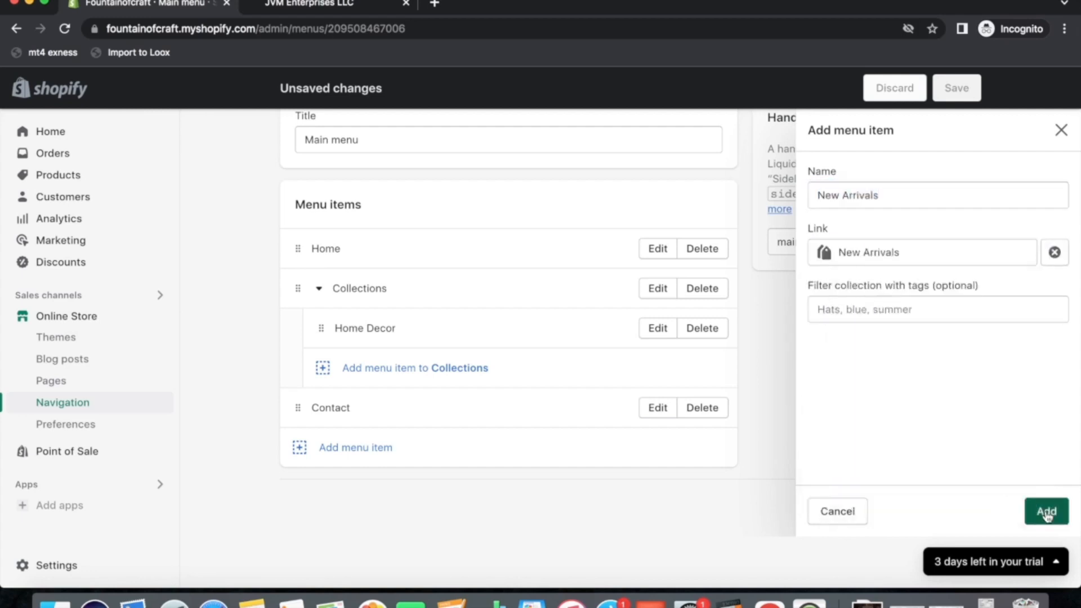
pyautogui.moveTo(292, 446); pyautogui.dragTo(289, 399)
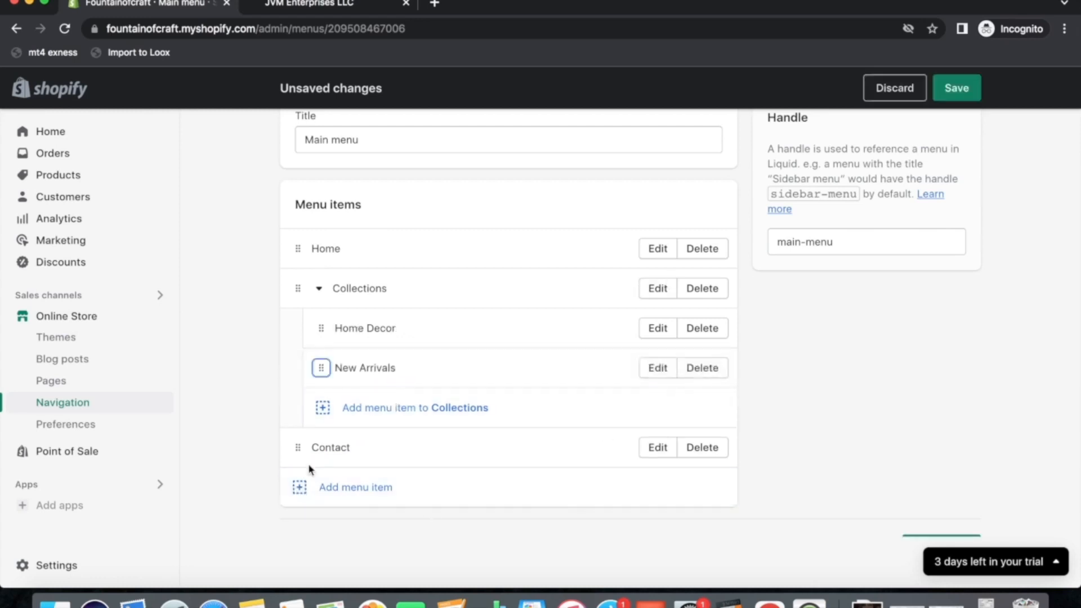
# Add a Pets Den item linked to the Pets Den collection and nest it under Collections, below New Arrivals
pyautogui.click(299, 486)
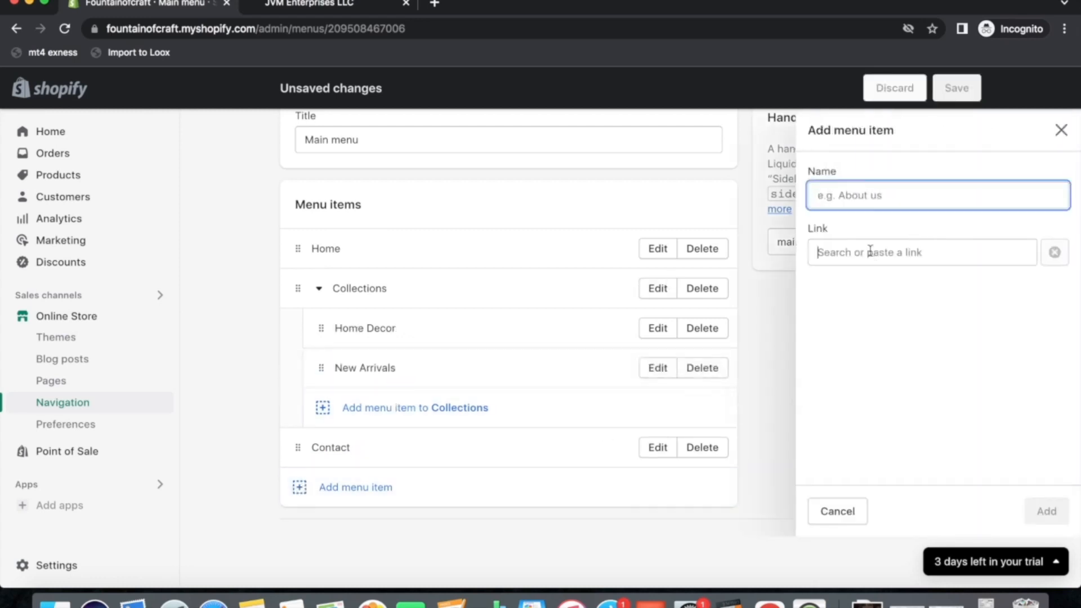
pyautogui.click(870, 252)
pyautogui.click(865, 352)
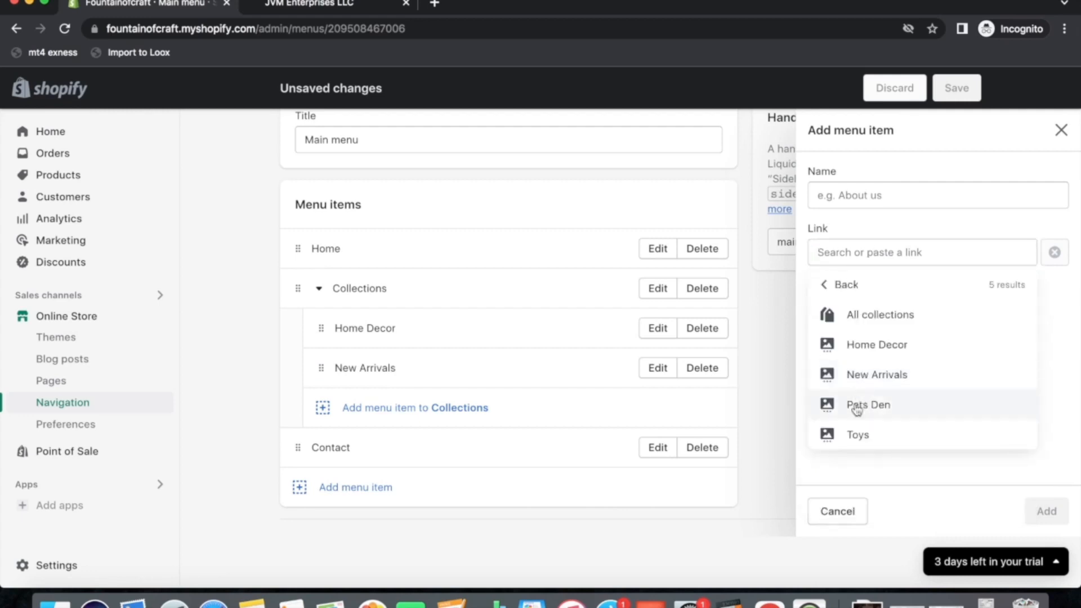
pyautogui.click(859, 405)
pyautogui.click(1045, 512)
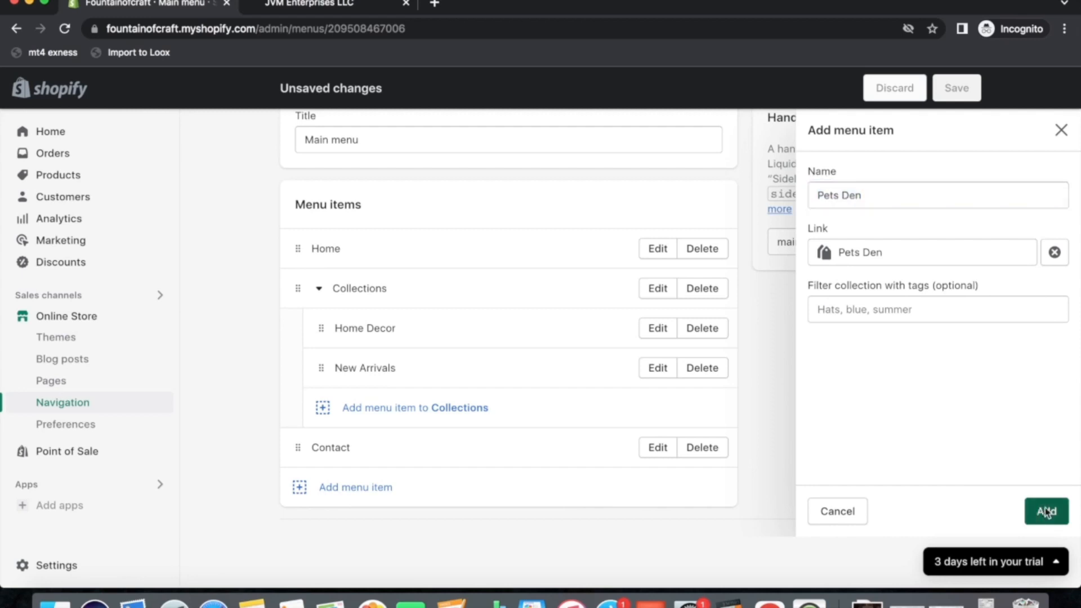
pyautogui.moveTo(308, 485); pyautogui.dragTo(326, 406)
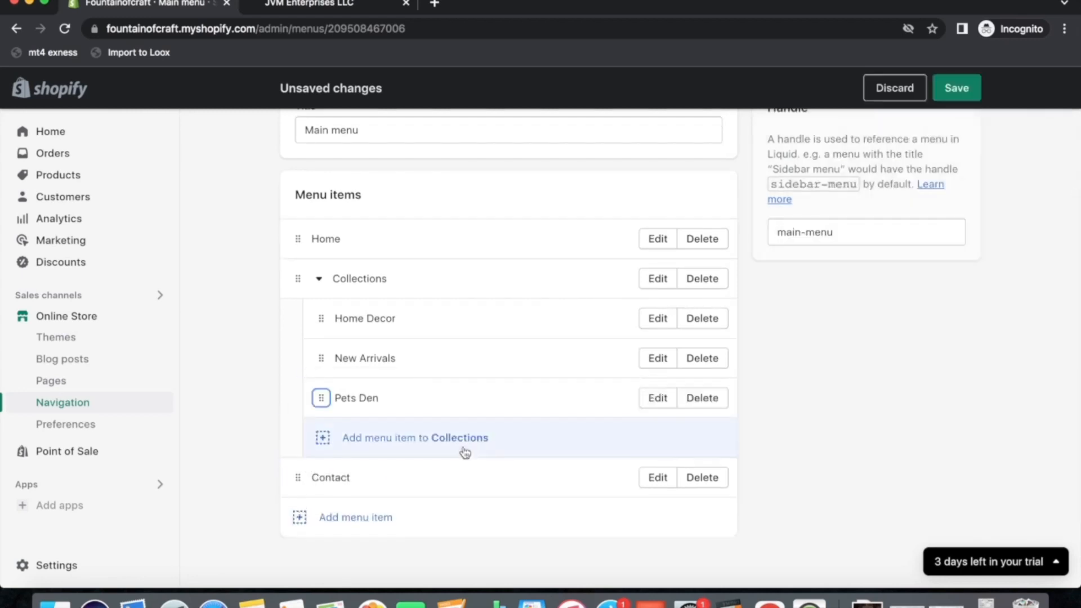
# Add a Toys item linked to the Toys collection, nest it under Collections below Pets Den, and save the main menu
pyautogui.click(300, 520)
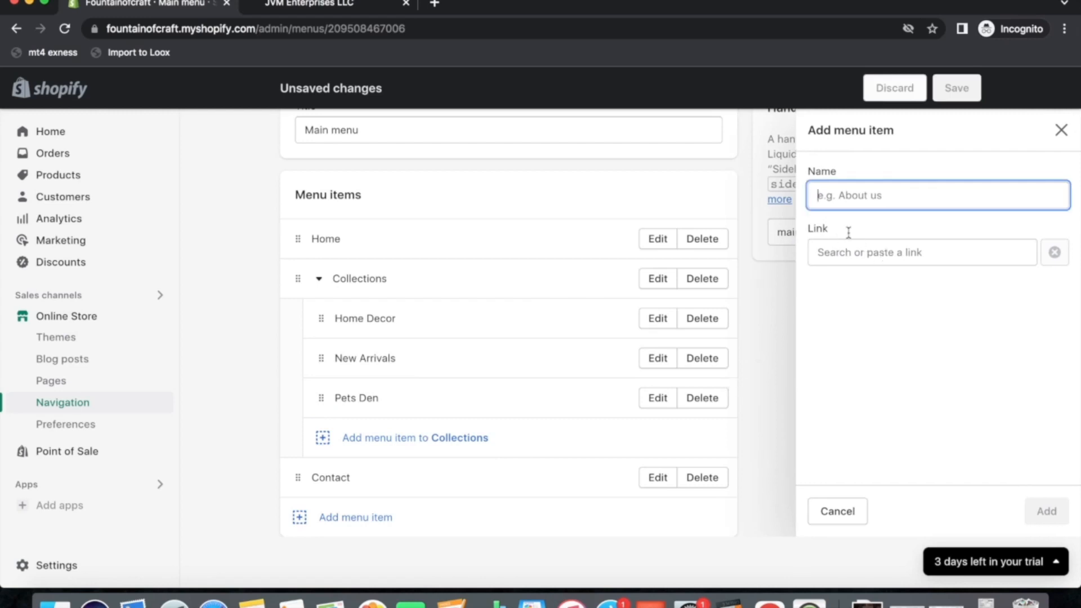
pyautogui.click(845, 251)
pyautogui.click(857, 362)
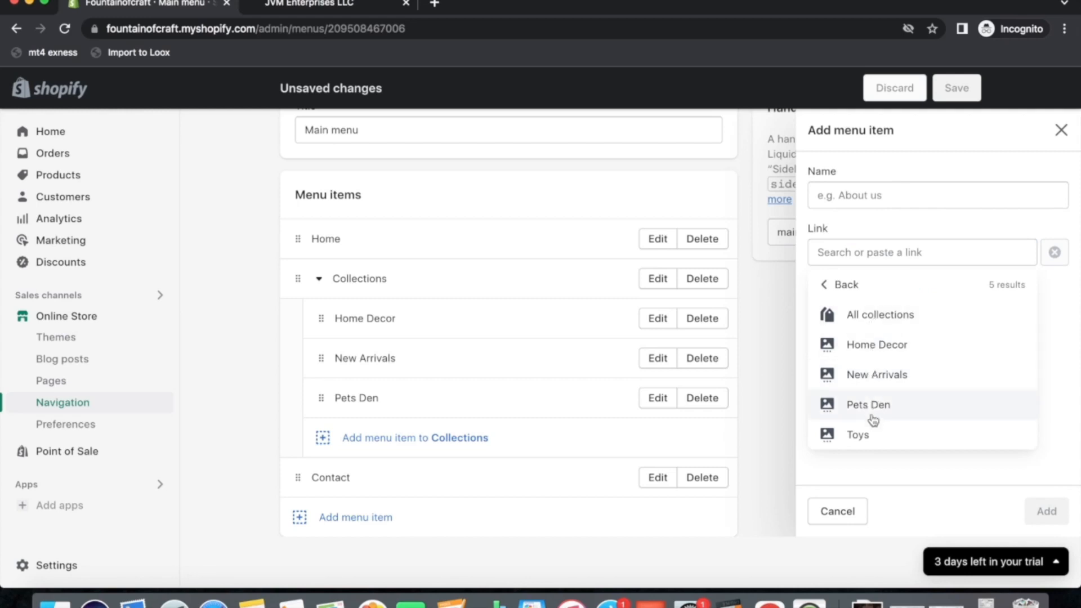
pyautogui.click(861, 435)
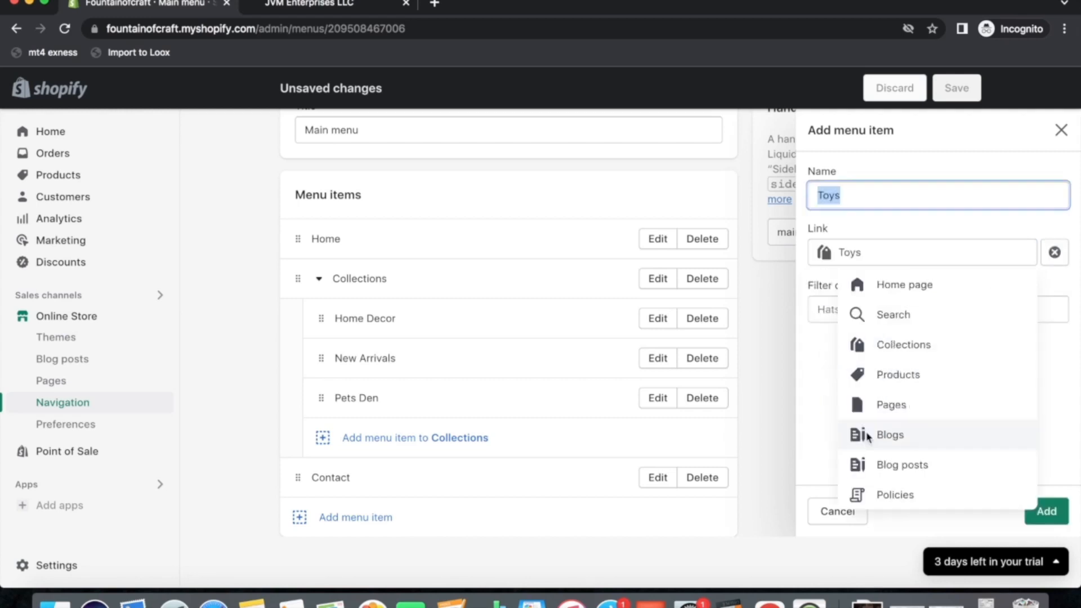
pyautogui.click(1046, 511)
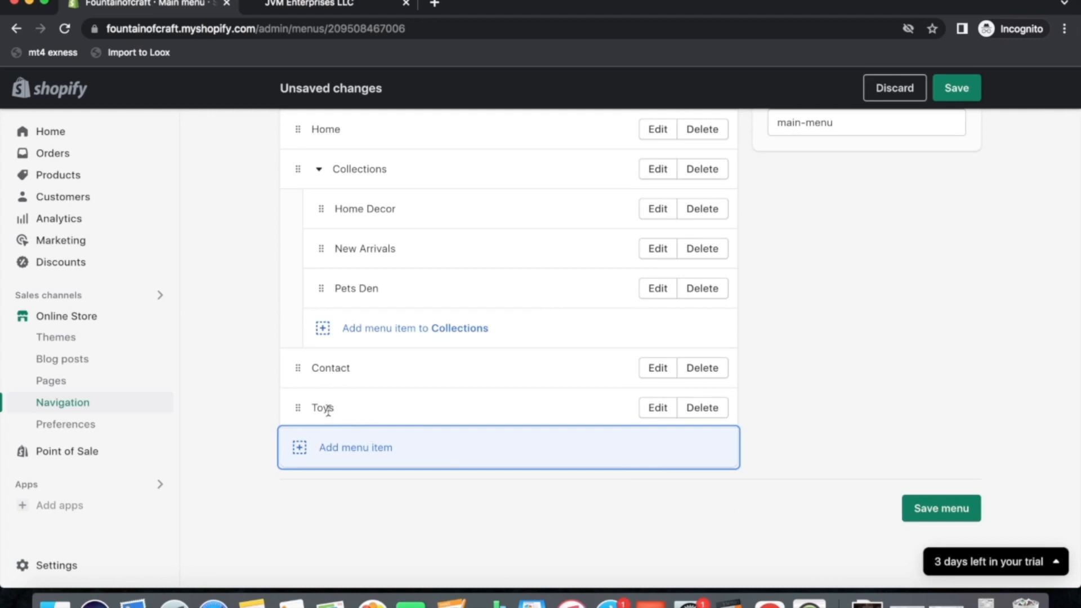
pyautogui.click(294, 408)
pyautogui.moveTo(298, 444); pyautogui.dragTo(318, 369)
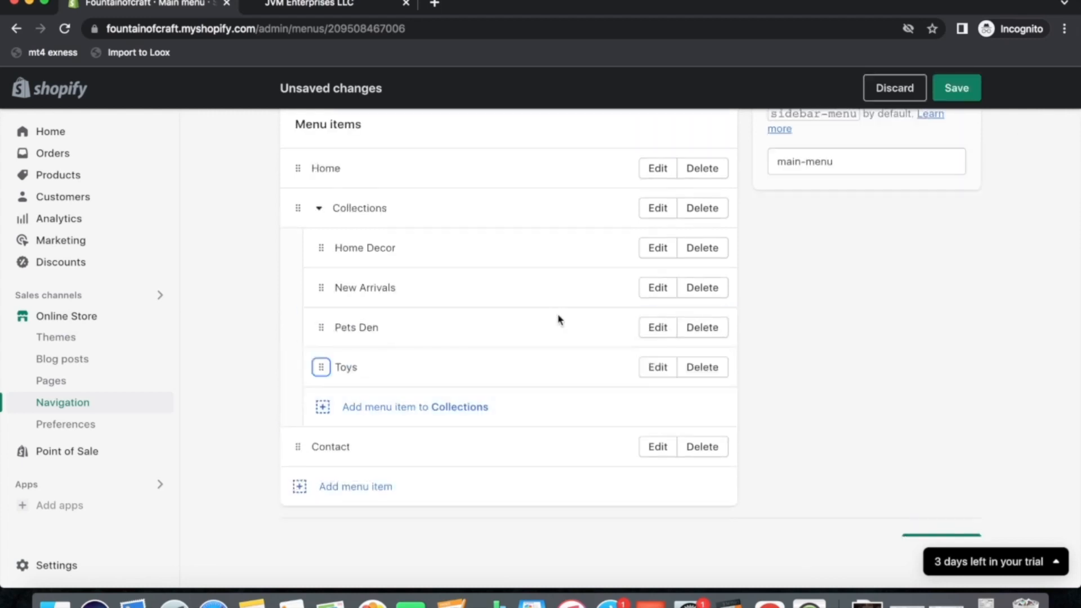
pyautogui.click(951, 90)
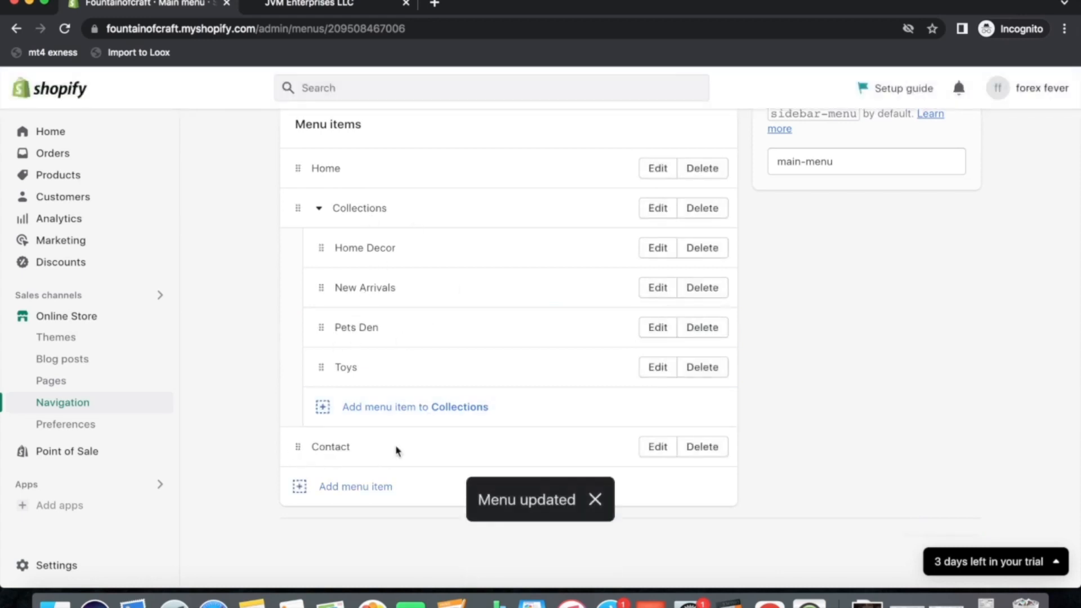
# Open the Policies page in the store settings
pyautogui.scroll(5, 494, 366)
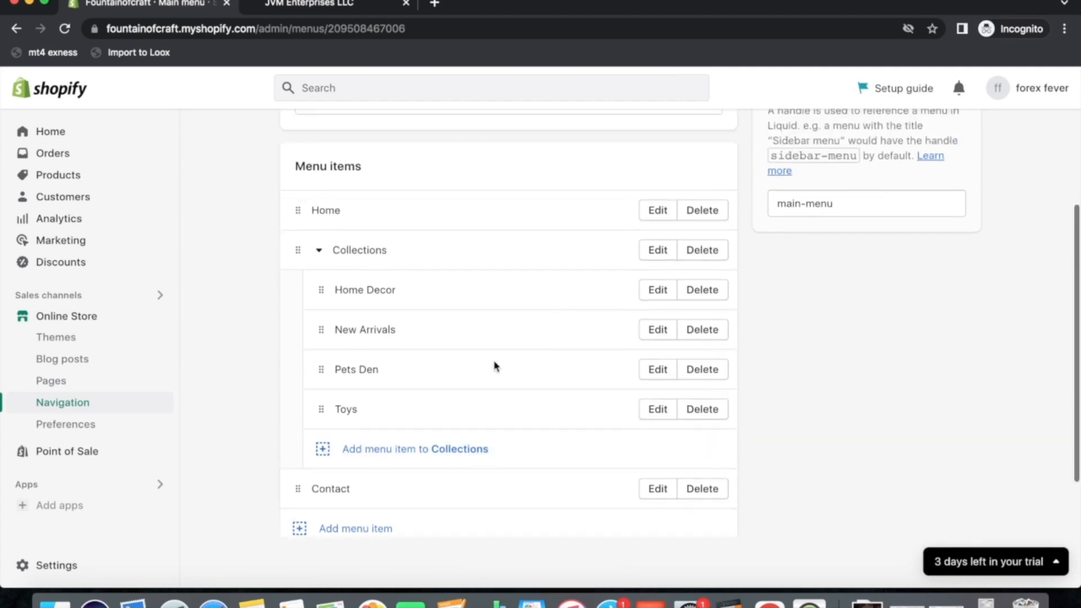
pyautogui.click(22, 566)
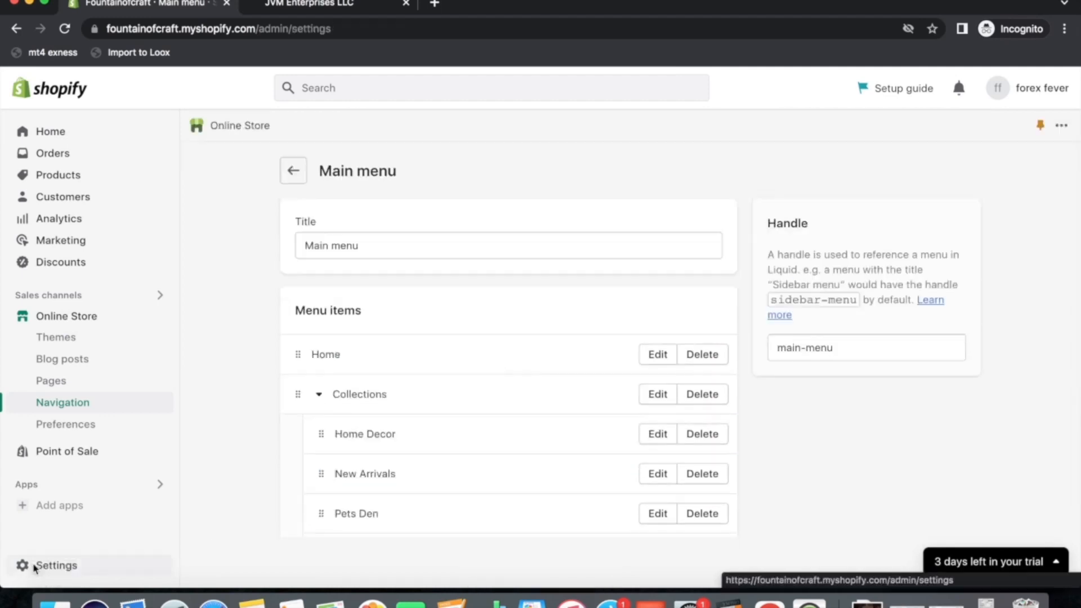
pyautogui.scroll(-10, 273, 389)
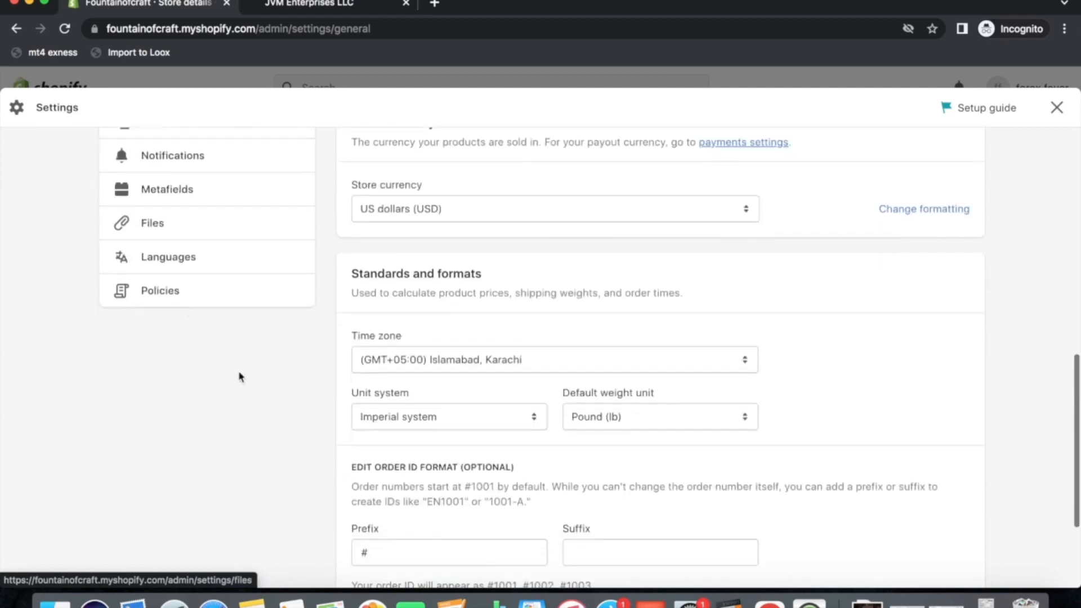
pyautogui.click(174, 290)
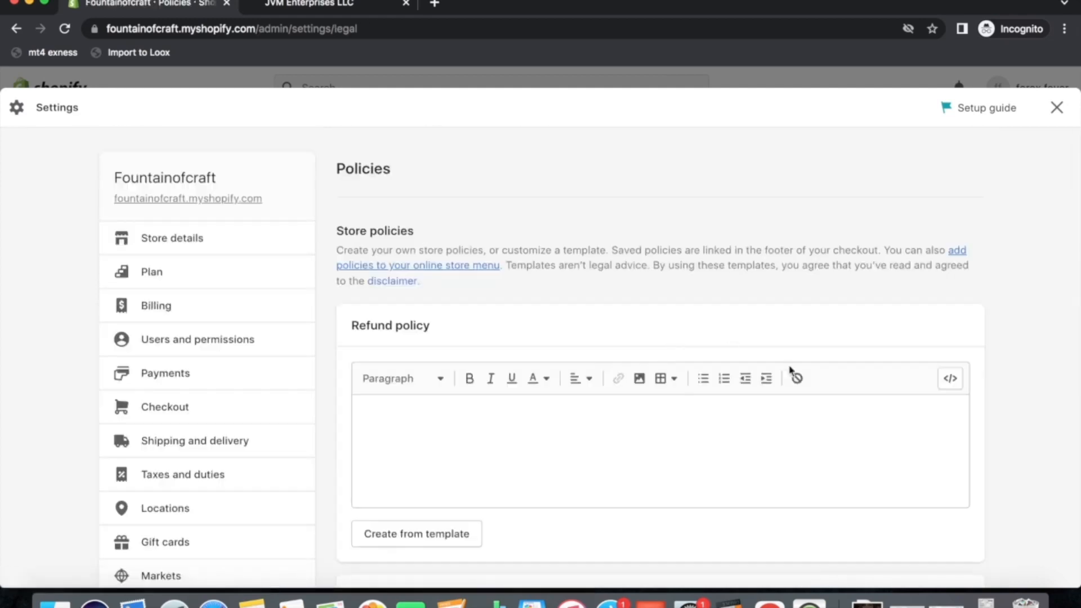
# Look through the store policy sections, from the refund policy down to the contact information
pyautogui.click(419, 427)
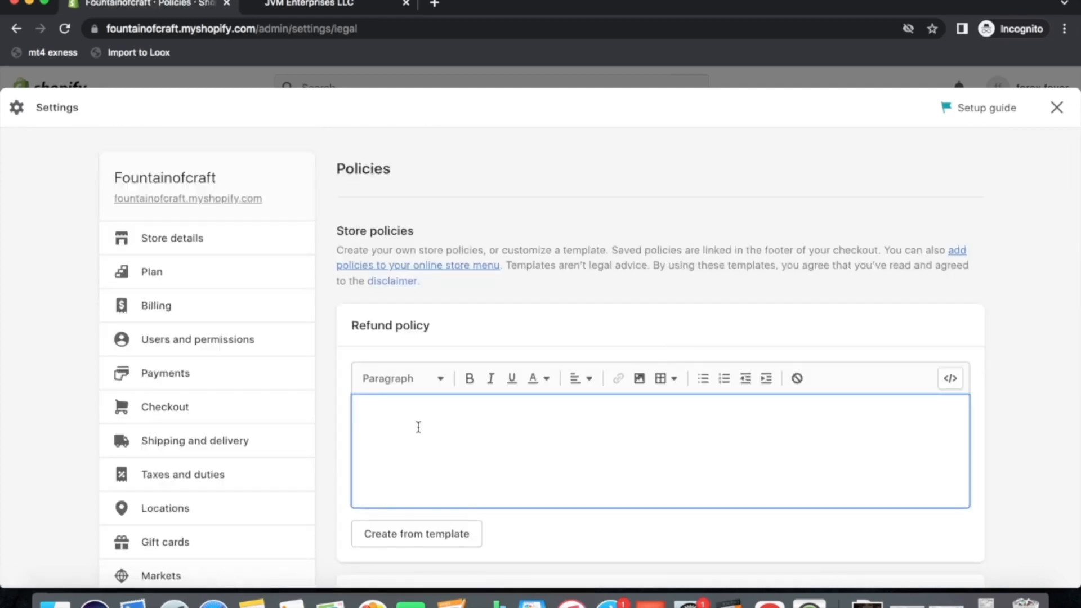
pyautogui.scroll(-6, 442, 427)
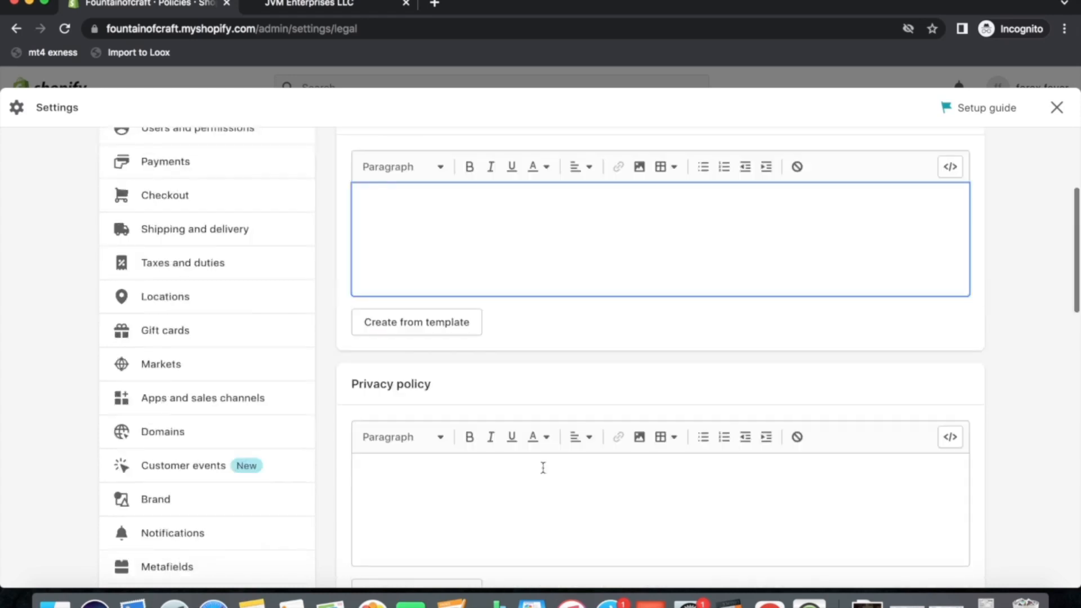
pyautogui.scroll(-3, 543, 470)
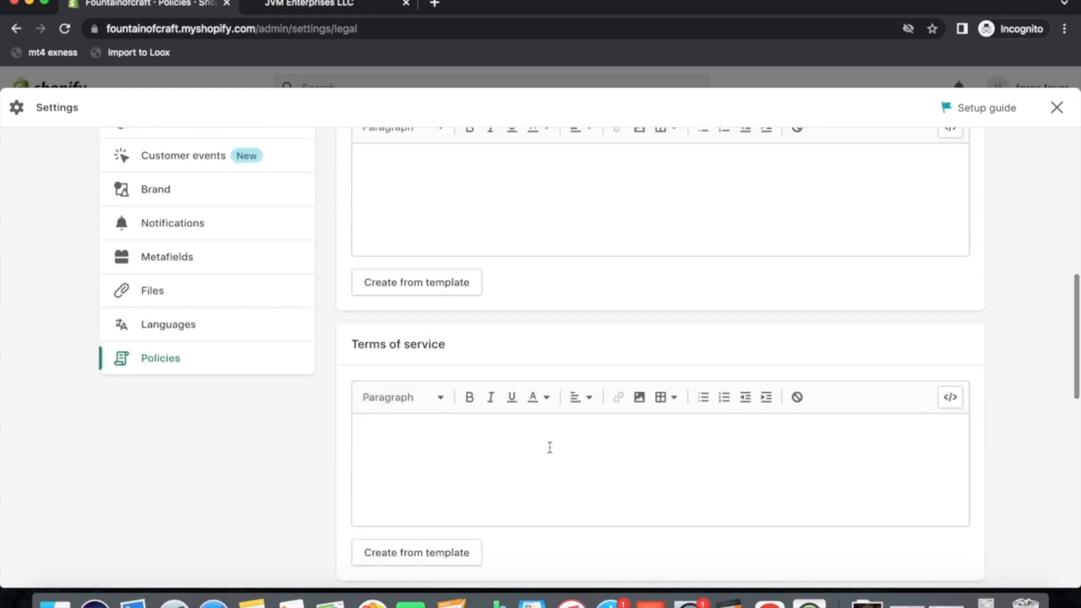
pyautogui.scroll(-5, 543, 447)
pyautogui.scroll(-5, 522, 400)
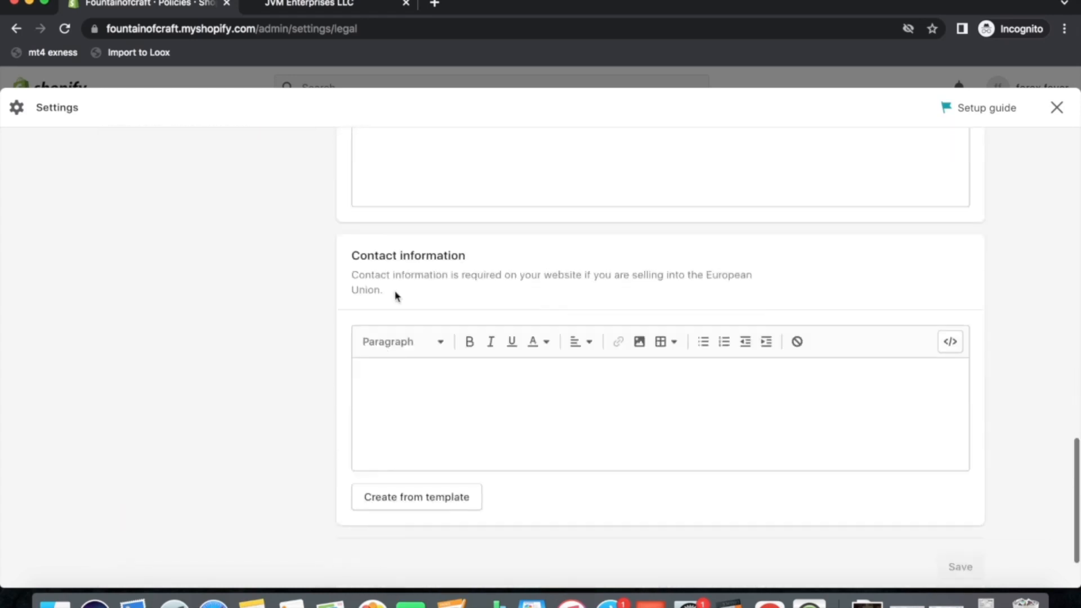
pyautogui.scroll(15, 536, 397)
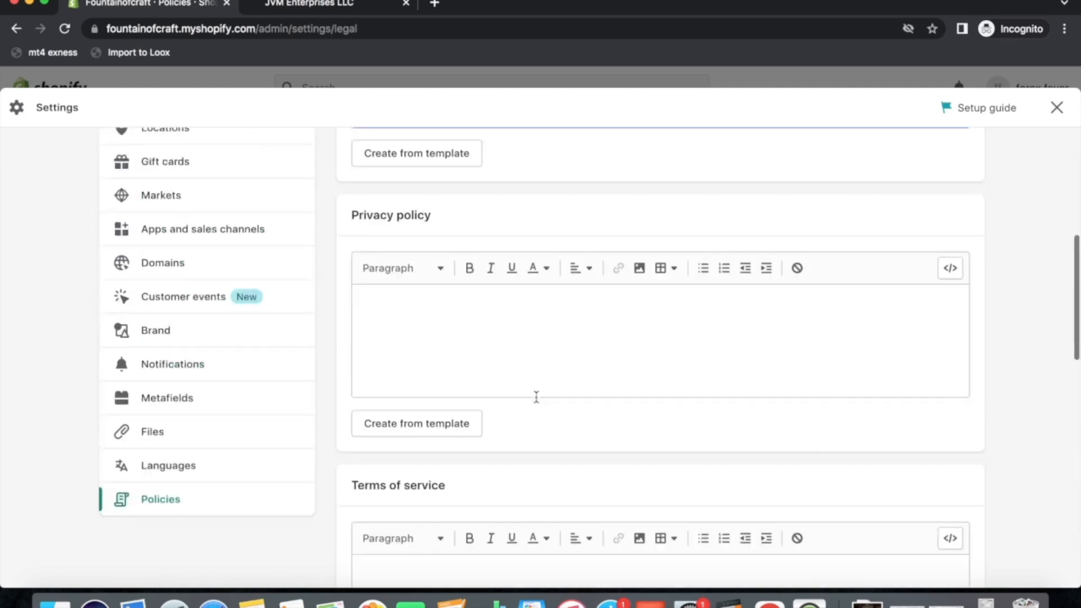
pyautogui.click(478, 428)
pyautogui.scroll(2, 545, 402)
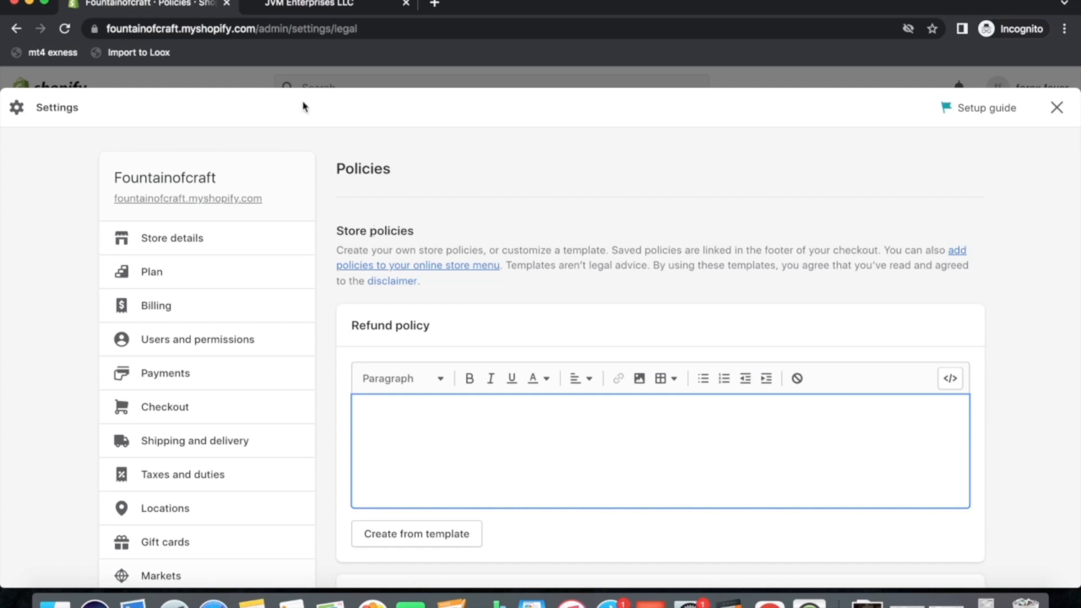
# Switch to the JVM Enterprises site, open its privacy policy from the footer and copy the full policy text
pyautogui.click(304, 5)
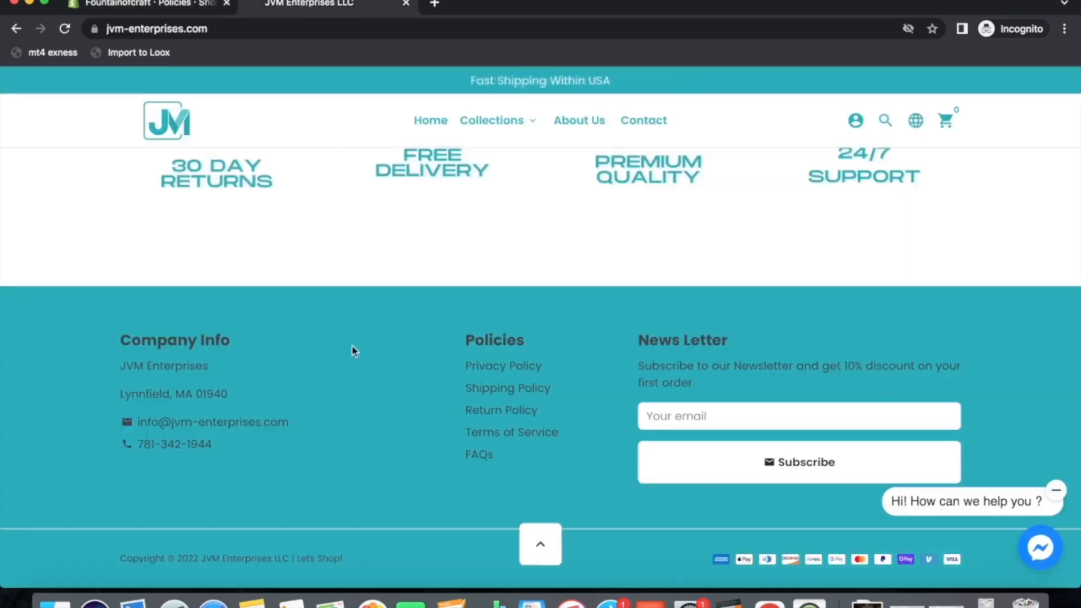
pyautogui.click(485, 373)
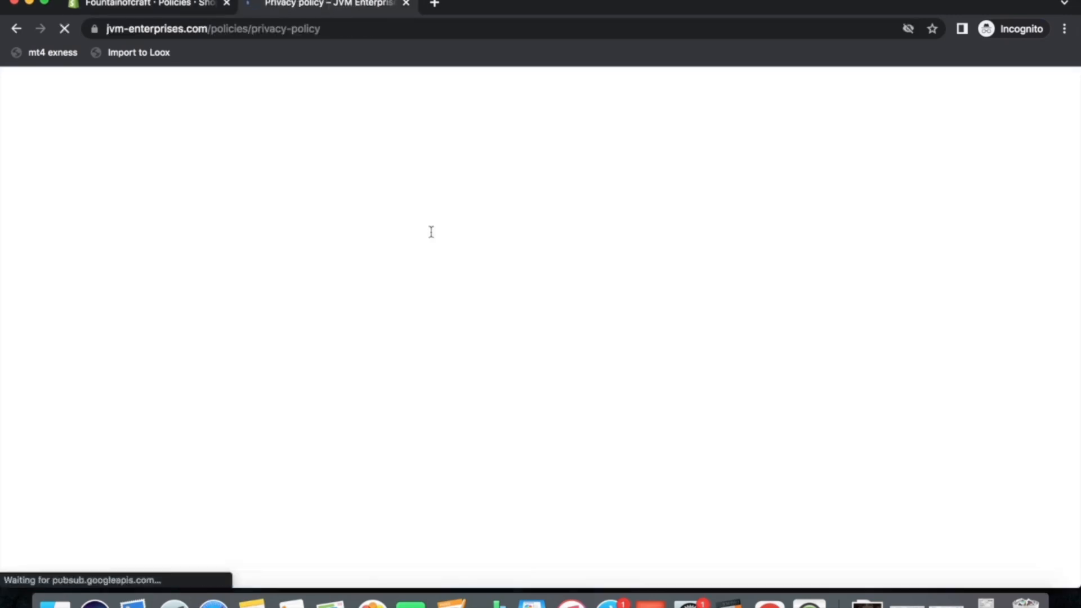
pyautogui.scroll(-15, 437, 320)
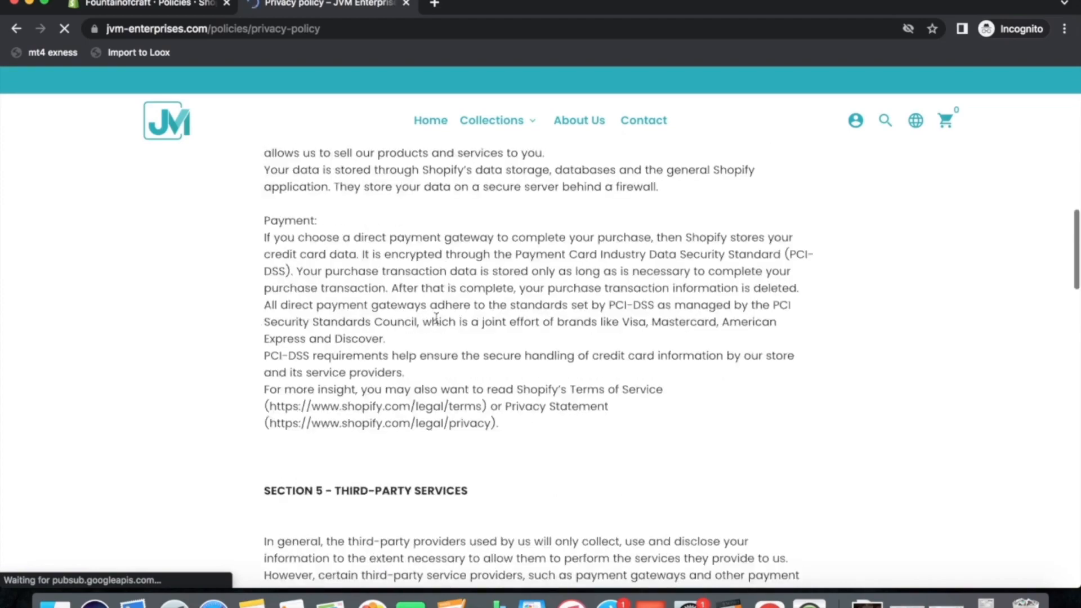
pyautogui.scroll(-15, 437, 321)
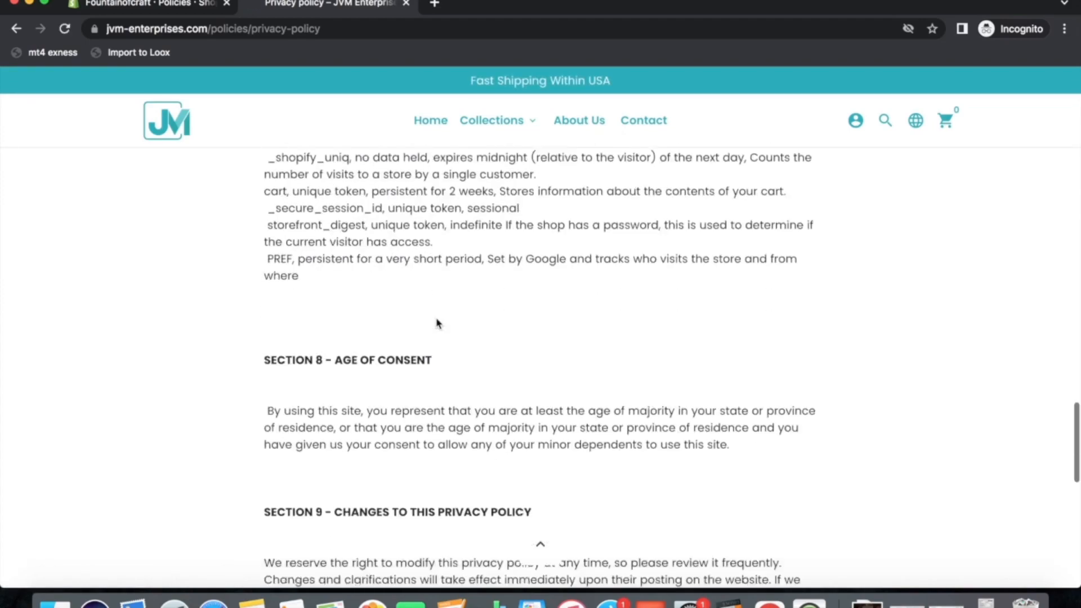
pyautogui.scroll(-15, 437, 323)
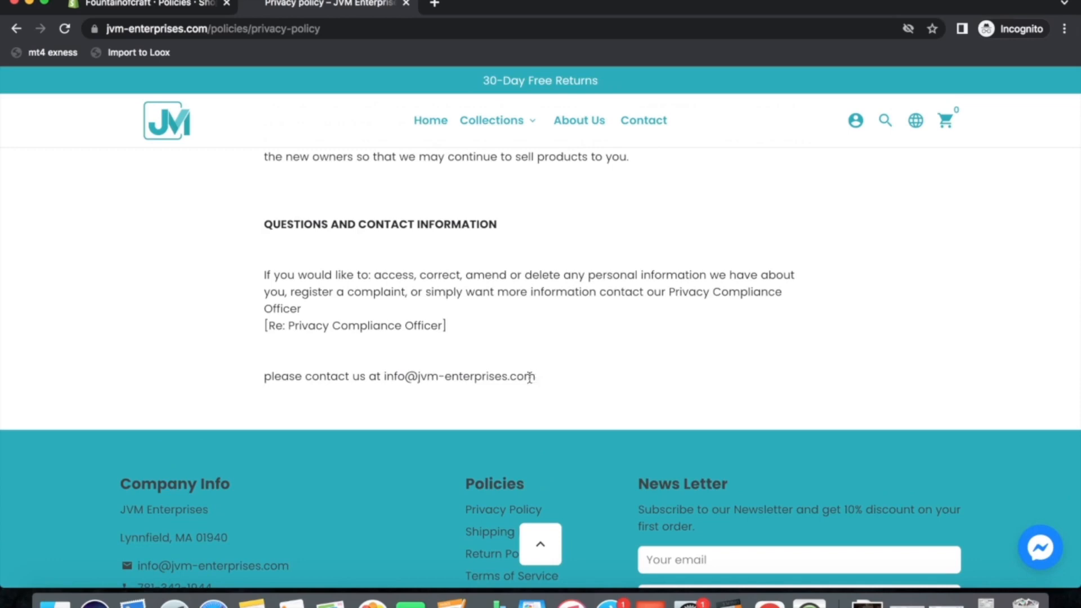
pyautogui.moveTo(529, 377); pyautogui.dragTo(248, 291)
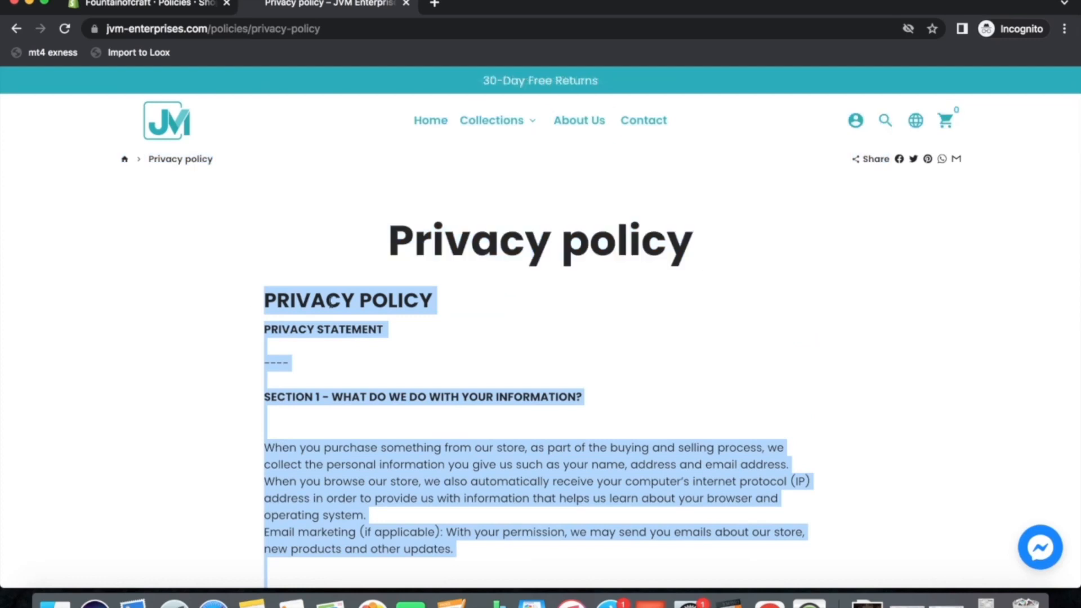
# Return to the Fountainofcraft policy settings and paste the copied text into the Privacy policy editor
pyautogui.click(142, 5)
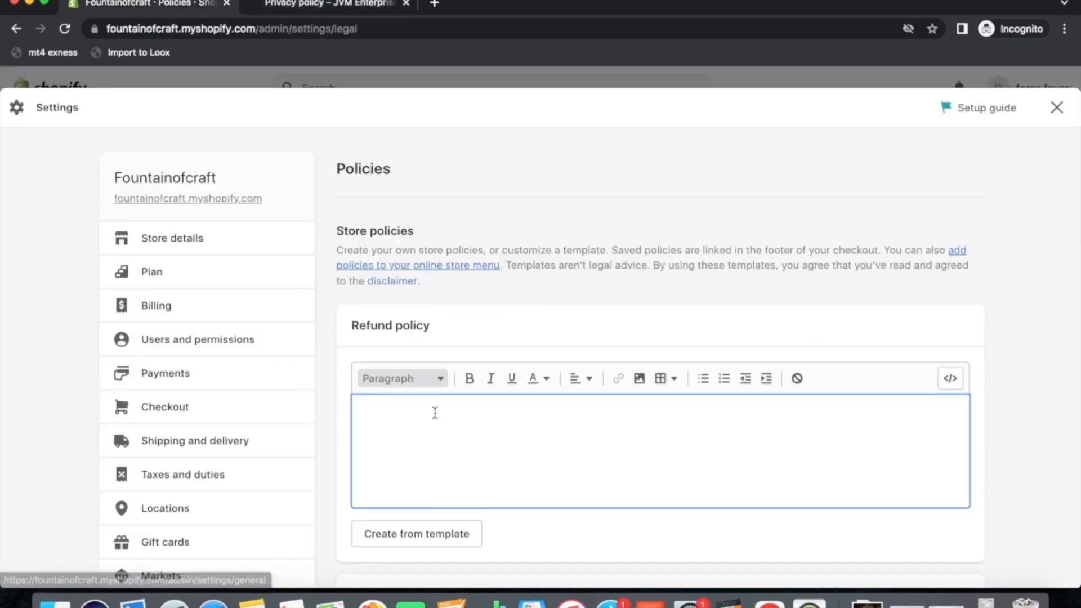
pyautogui.click(417, 427)
pyautogui.scroll(-5, 417, 431)
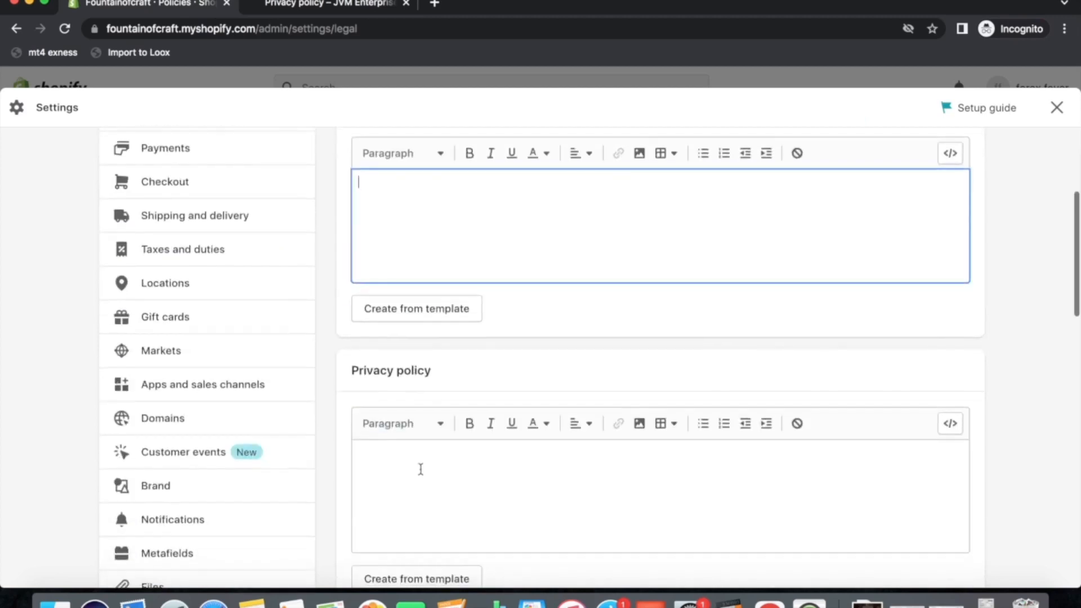
pyautogui.click(421, 469)
pyautogui.press('super+v')
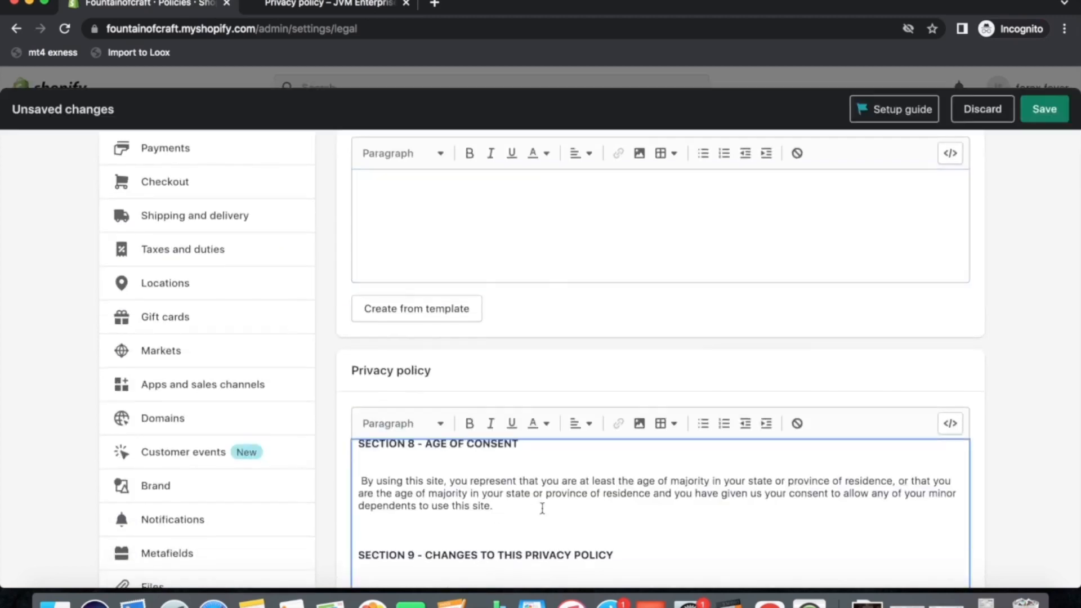
pyautogui.scroll(2, 540, 507)
# Switch to the JVM Enterprises site and open its shipping policy from the footer
pyautogui.click(319, 6)
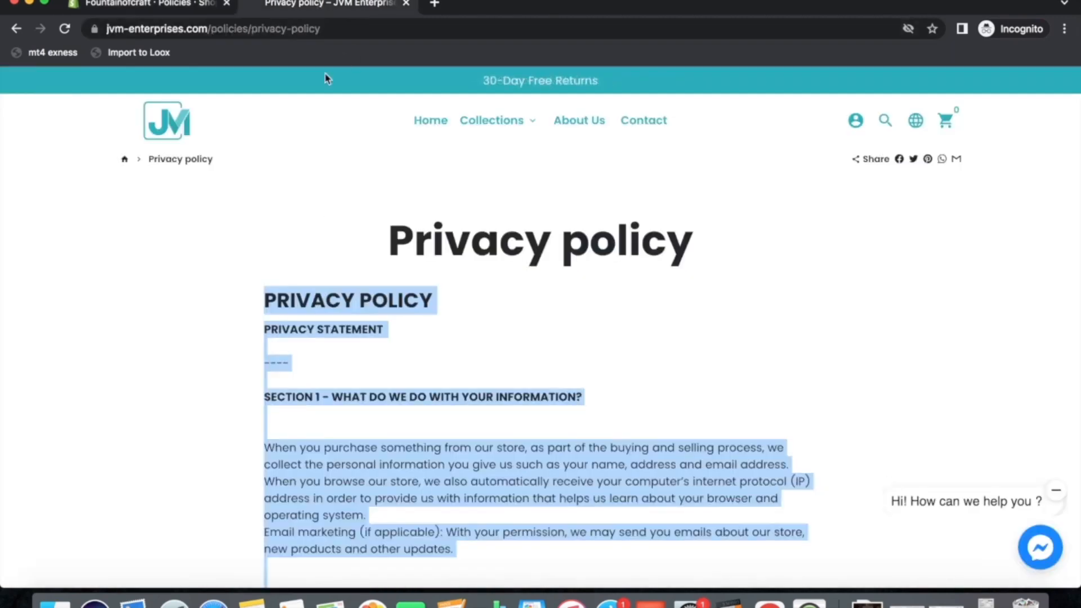
pyautogui.scroll(-20, 319, 194)
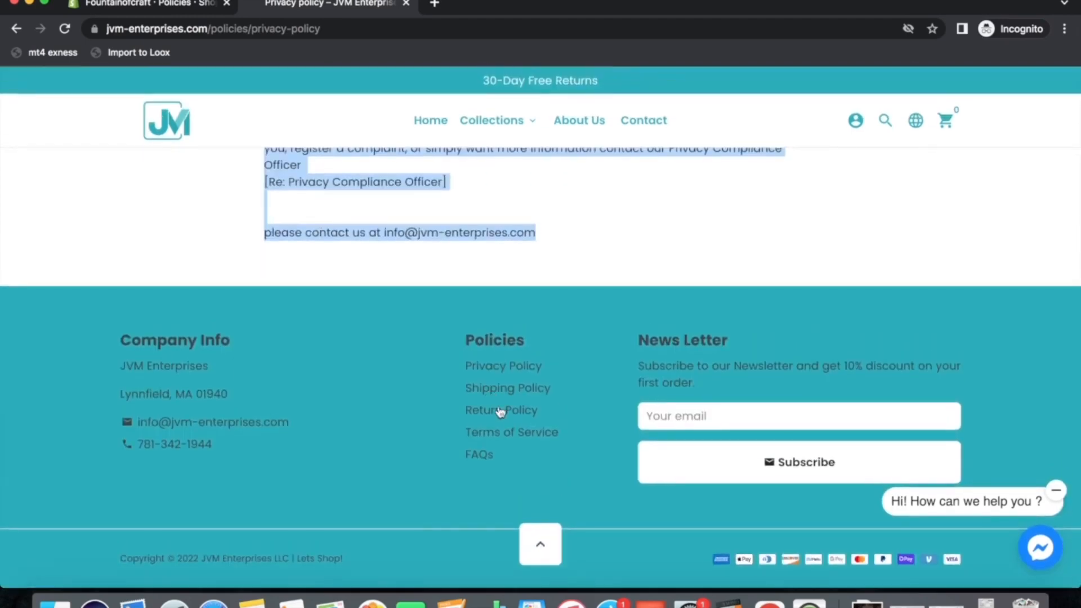
pyautogui.click(491, 394)
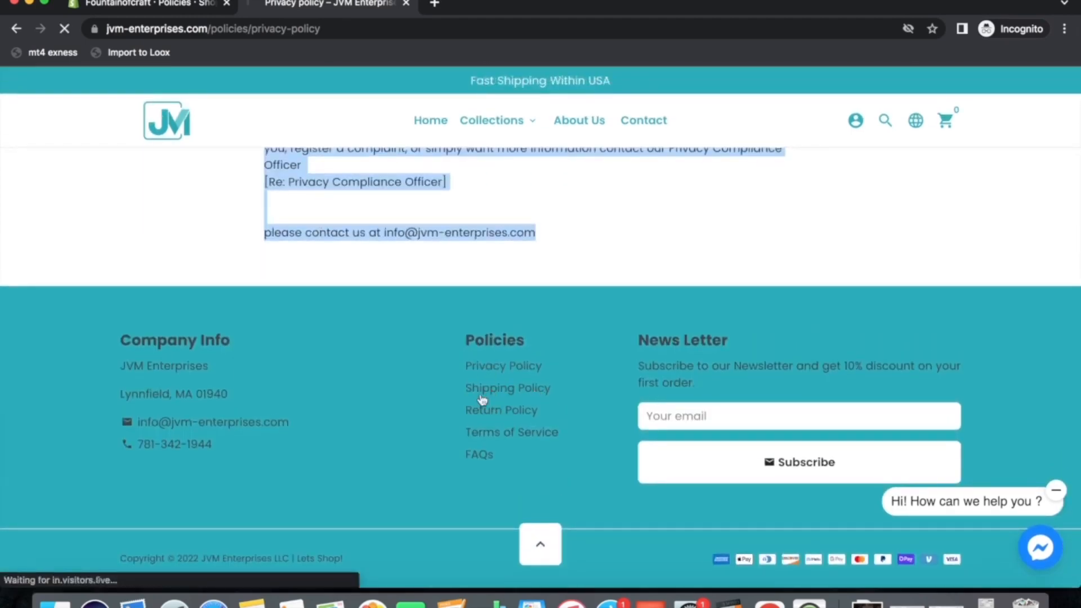
pyautogui.scroll(-5, 451, 428)
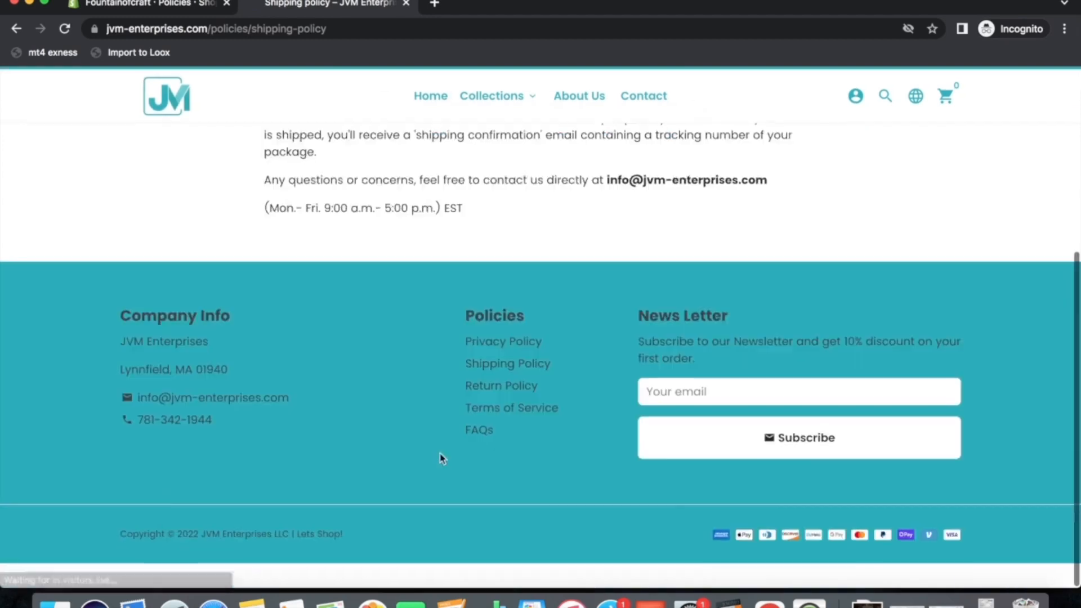
pyautogui.scroll(3, 441, 456)
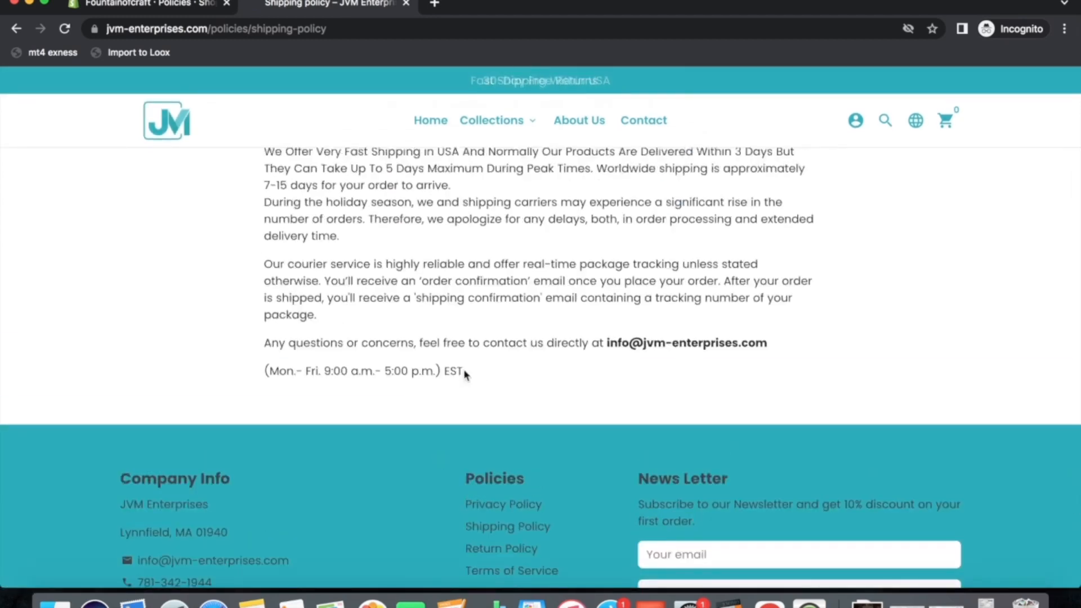
# Copy the full shipping policy text, including its Shipping policy heading
pyautogui.moveTo(461, 371); pyautogui.dragTo(247, 92)
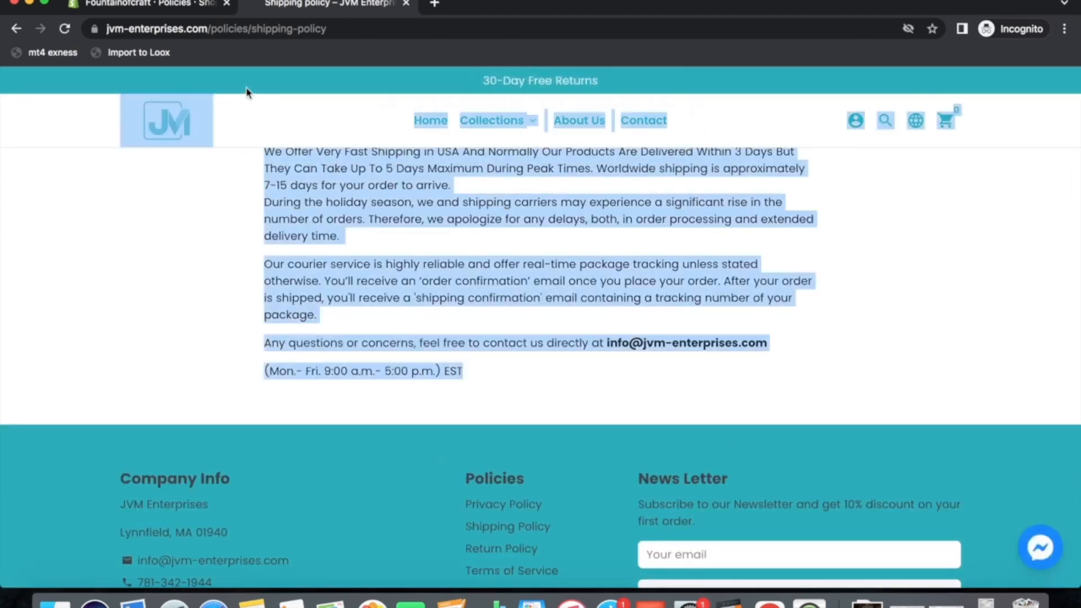
pyautogui.moveTo(391, 81); pyautogui.dragTo(243, 228)
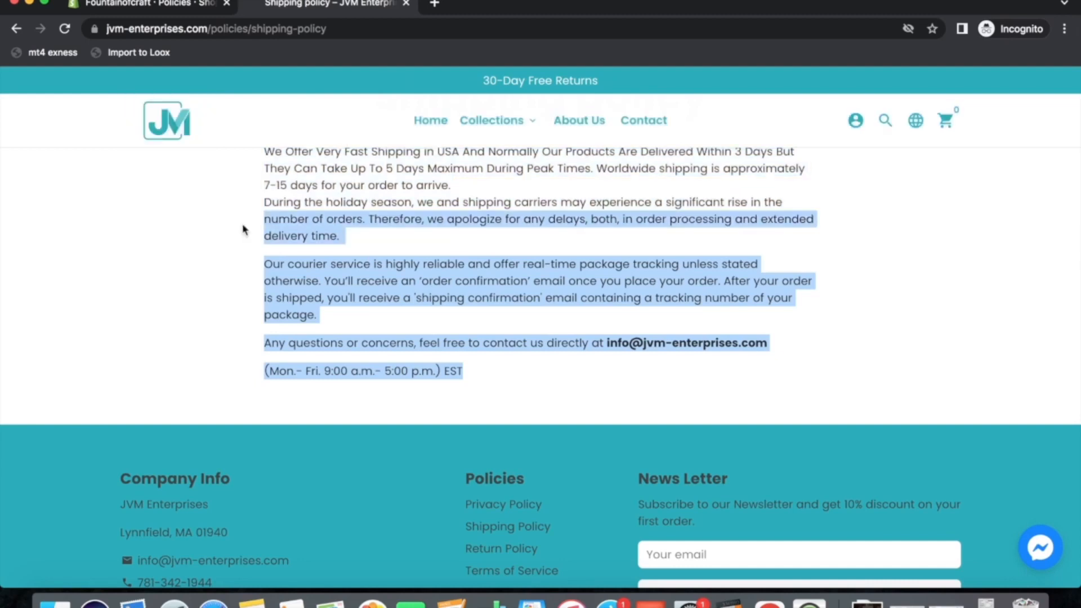
pyautogui.scroll(-2, 304, 315)
pyautogui.scroll(5, 360, 397)
pyautogui.moveTo(472, 515); pyautogui.dragTo(300, 222)
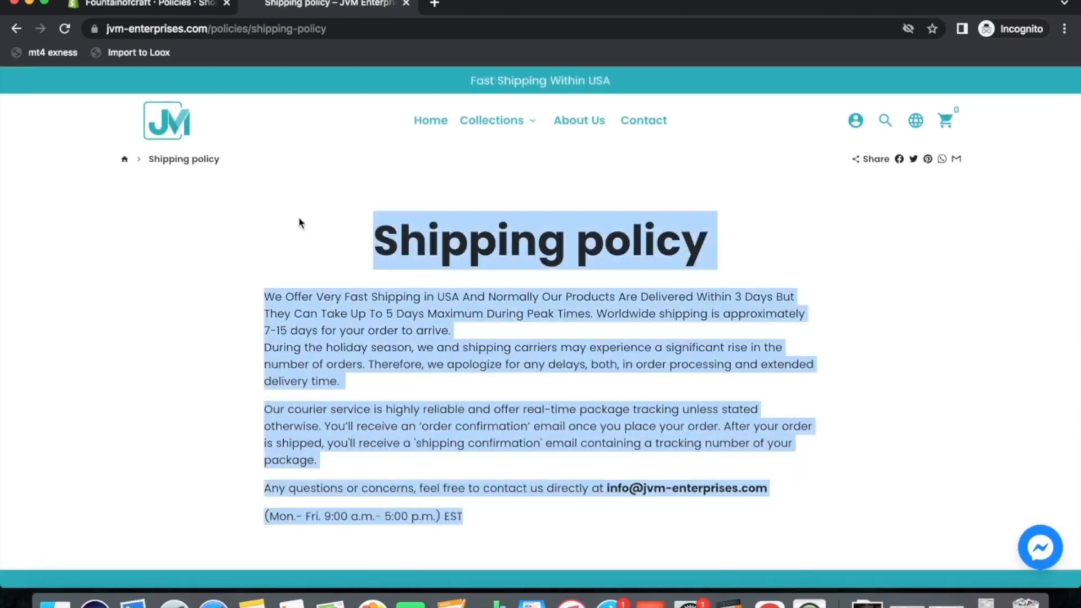
pyautogui.rightClick(460, 232)
pyautogui.click(493, 263)
# Return to the Fountainofcraft policy settings and paste the copied text into the Shipping policy editor
pyautogui.click(169, 6)
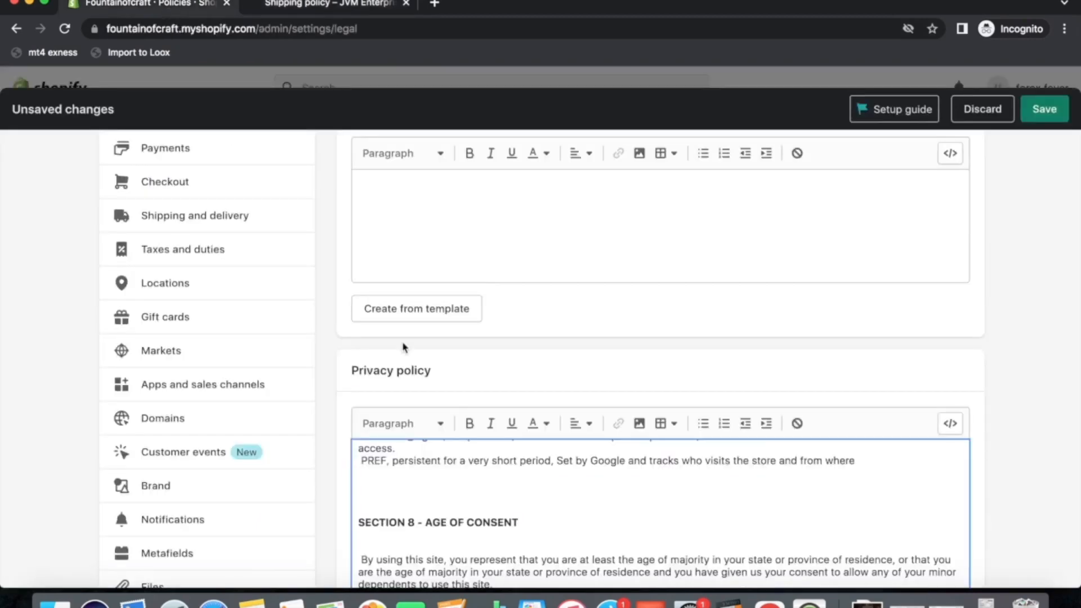
pyautogui.scroll(4, 499, 382)
pyautogui.scroll(-10, 498, 382)
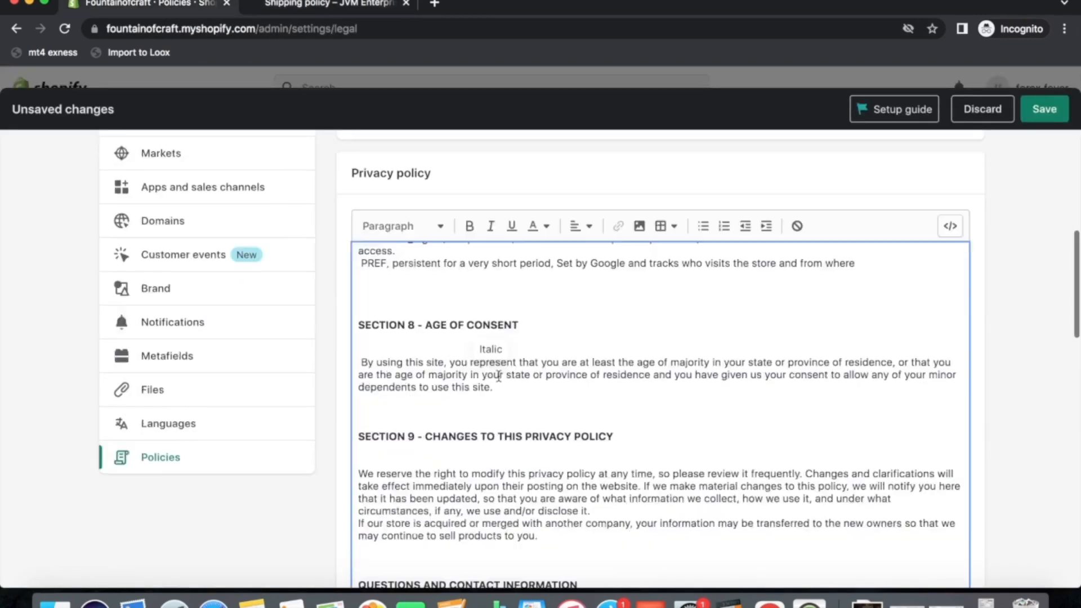
pyautogui.scroll(-10, 499, 376)
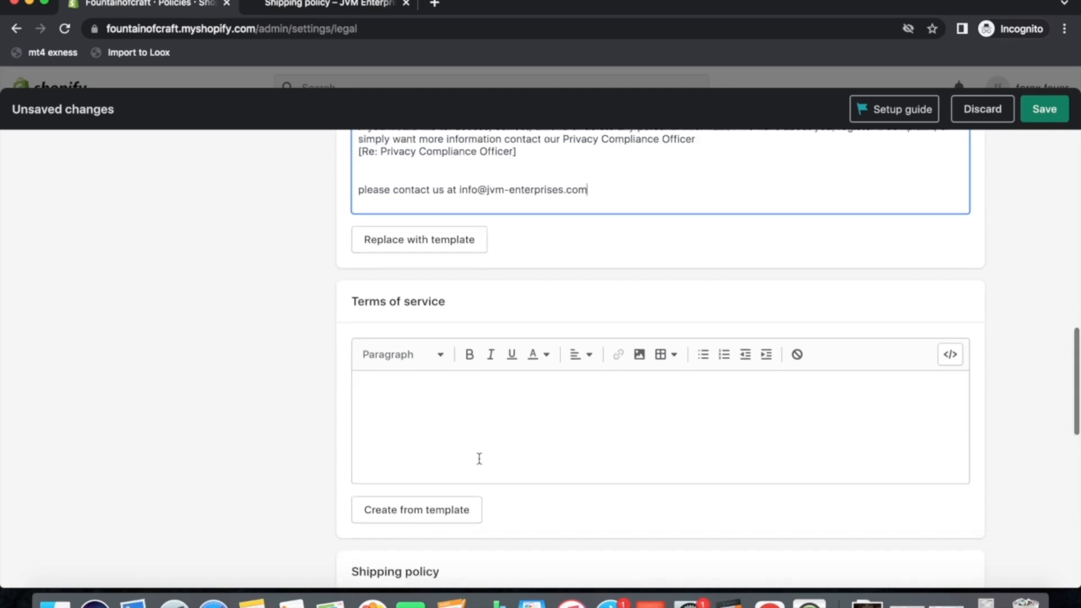
pyautogui.click(456, 415)
pyautogui.press('super+v')
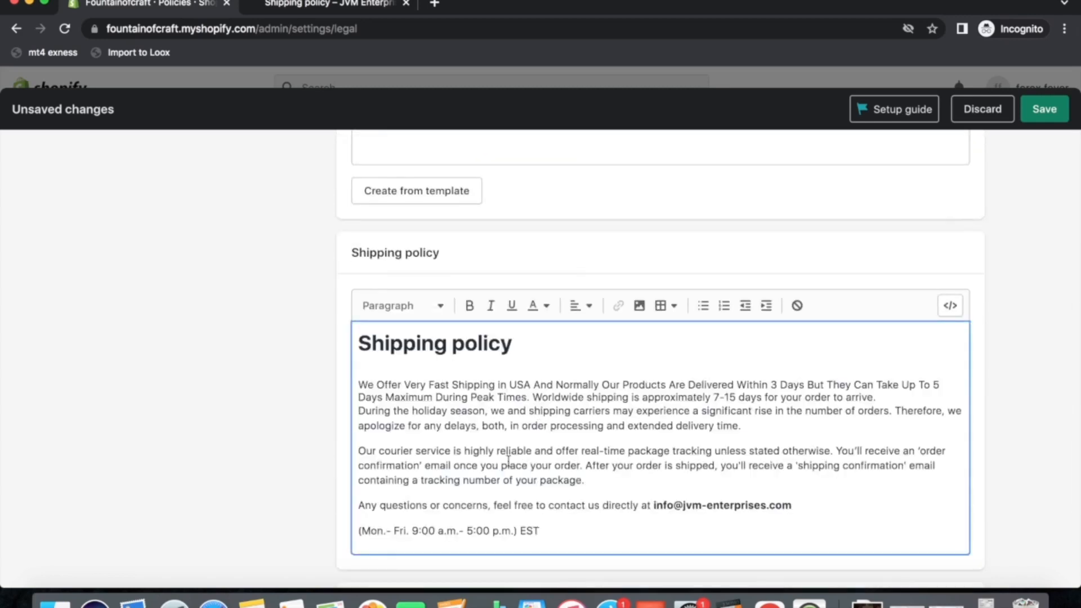
# Switch back to the JVM Enterprises site and open its Terms of Service page from the footer
pyautogui.scroll(5, 508, 461)
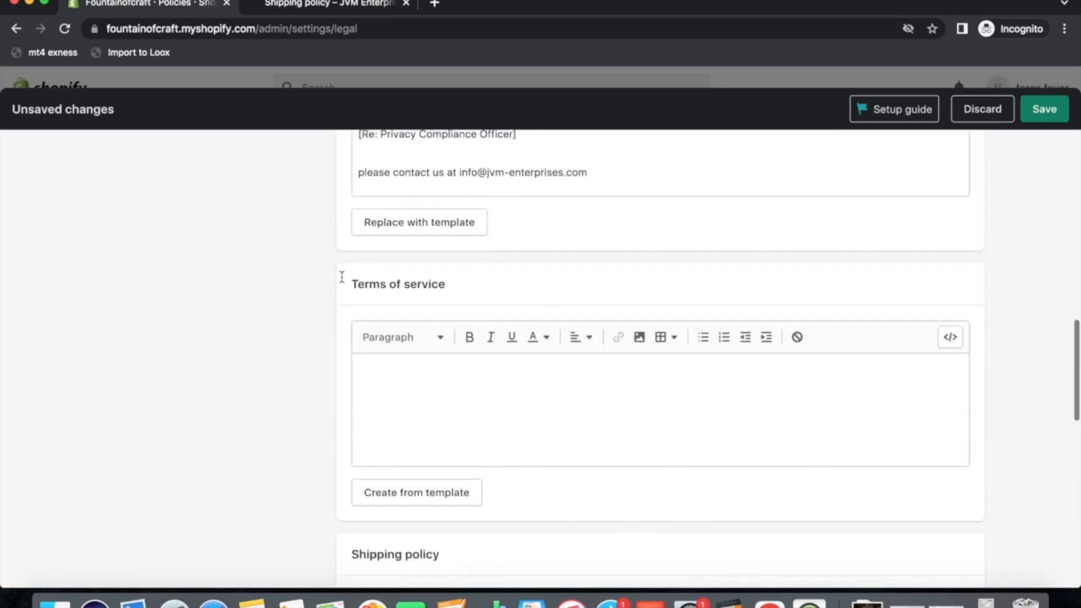
pyautogui.click(309, 5)
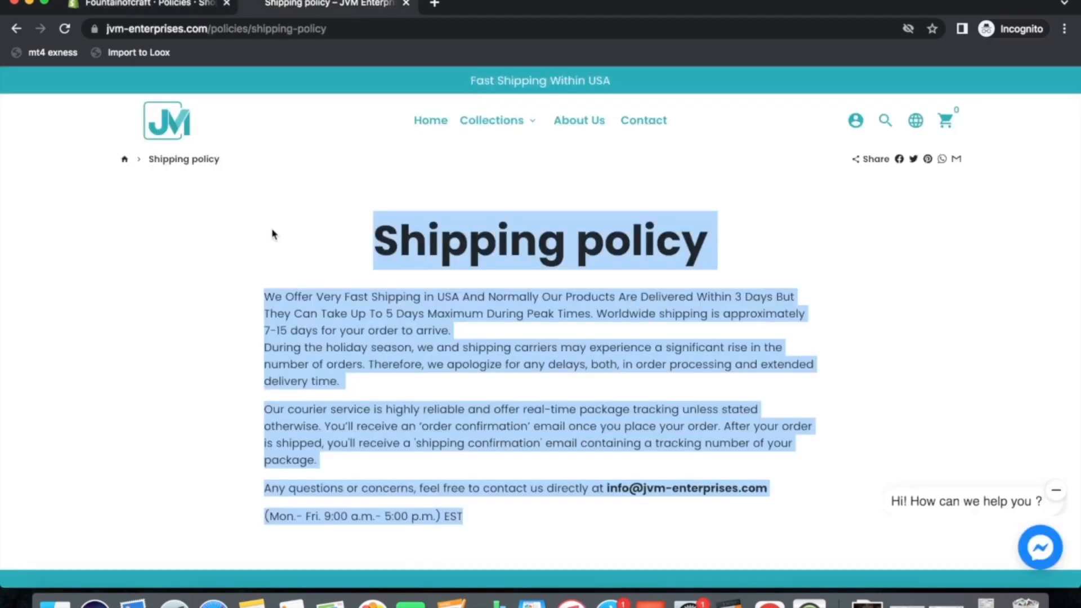
pyautogui.scroll(-5, 273, 233)
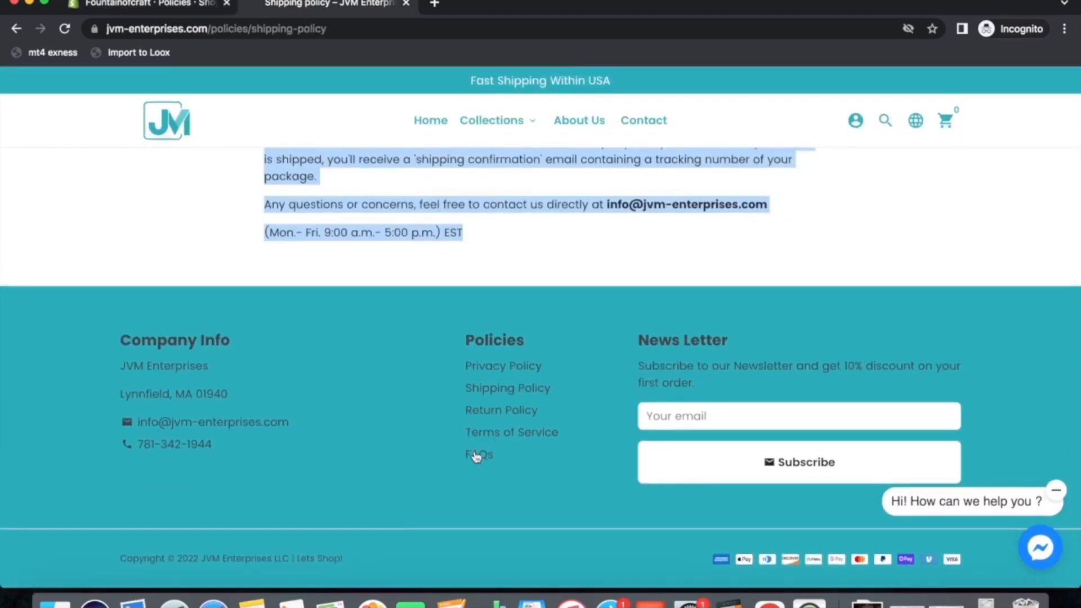
pyautogui.click(501, 439)
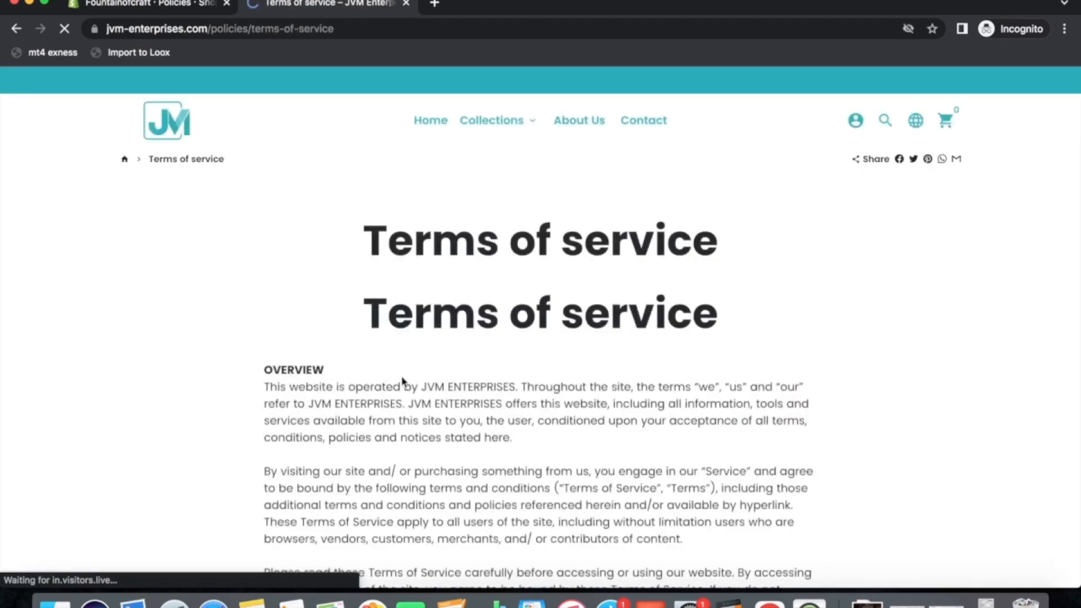
# Copy the terms of service text from the second heading through Section 20 - Contact Information
pyautogui.scroll(-20, 488, 363)
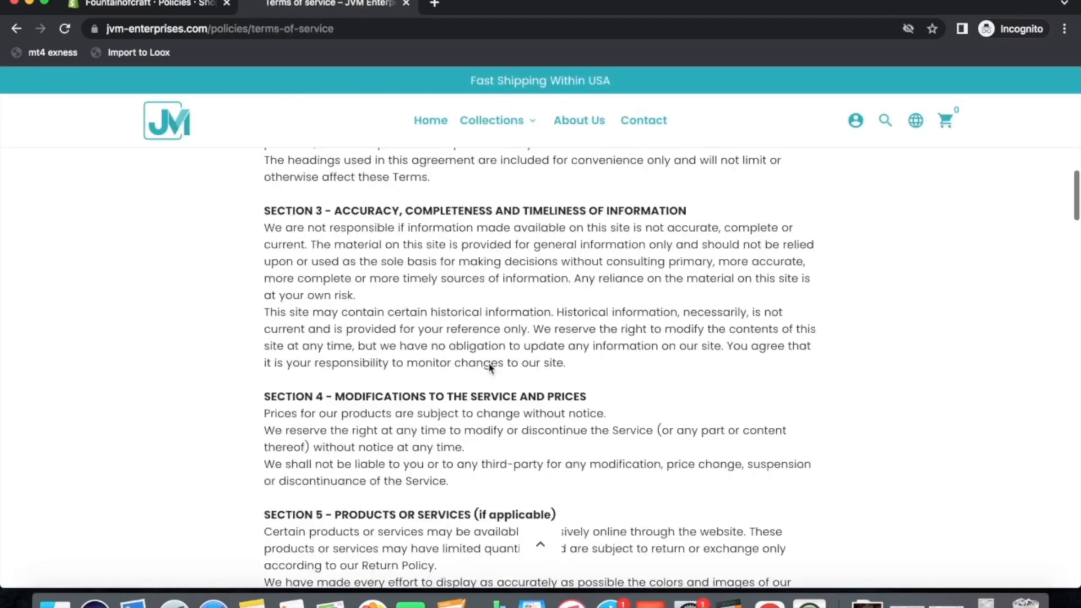
pyautogui.scroll(-15, 489, 363)
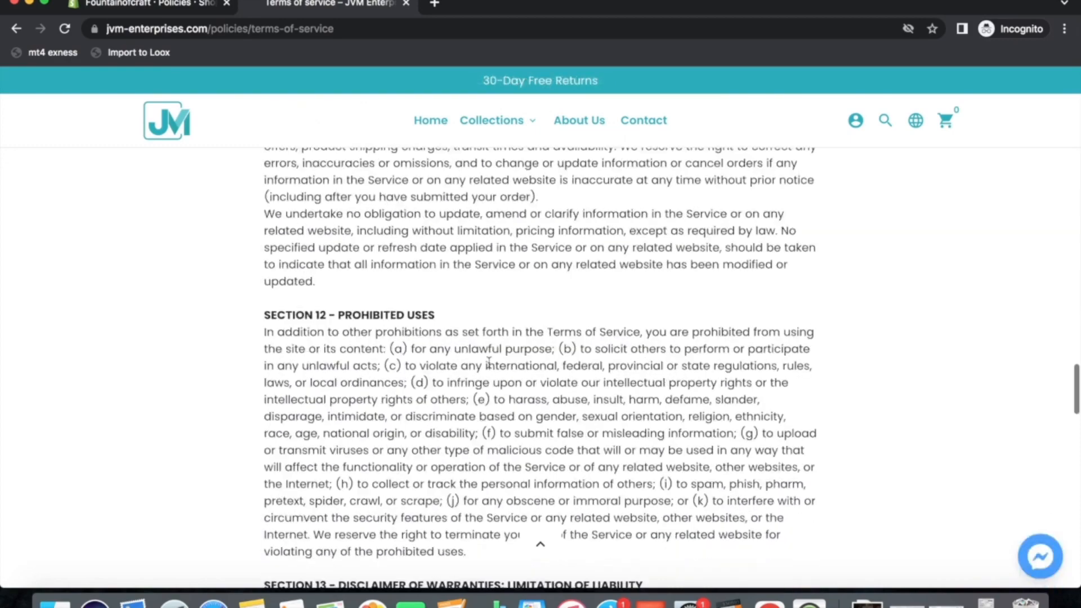
pyautogui.scroll(-15, 489, 363)
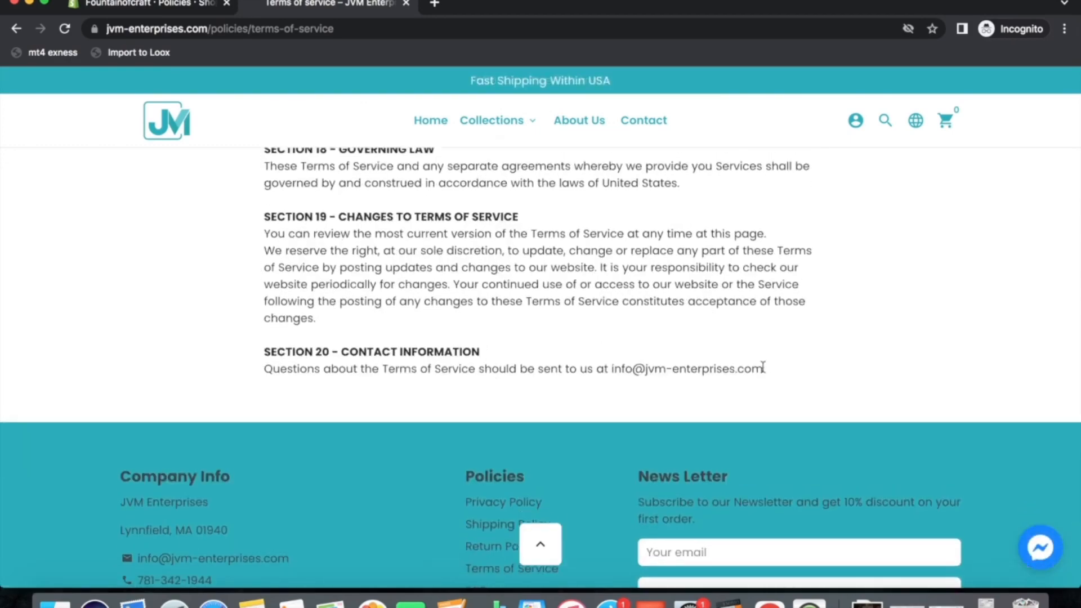
pyautogui.moveTo(763, 367); pyautogui.dragTo(302, 332)
pyautogui.rightClick(409, 300)
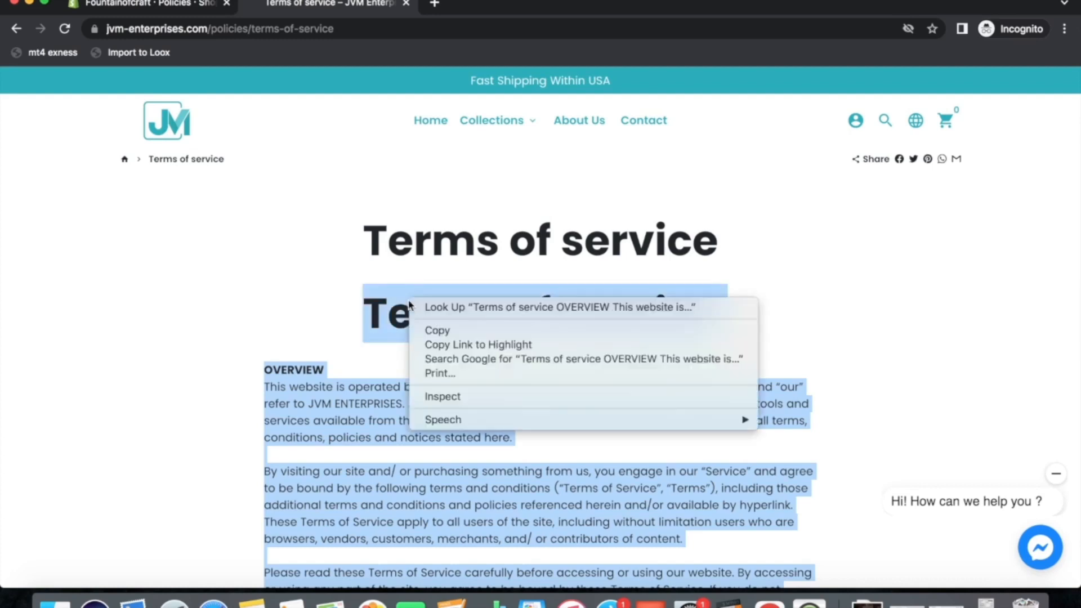
pyautogui.click(431, 331)
# Return to the Fountainofcraft policy settings and paste the copied text into the Terms of service editor
pyautogui.click(162, 12)
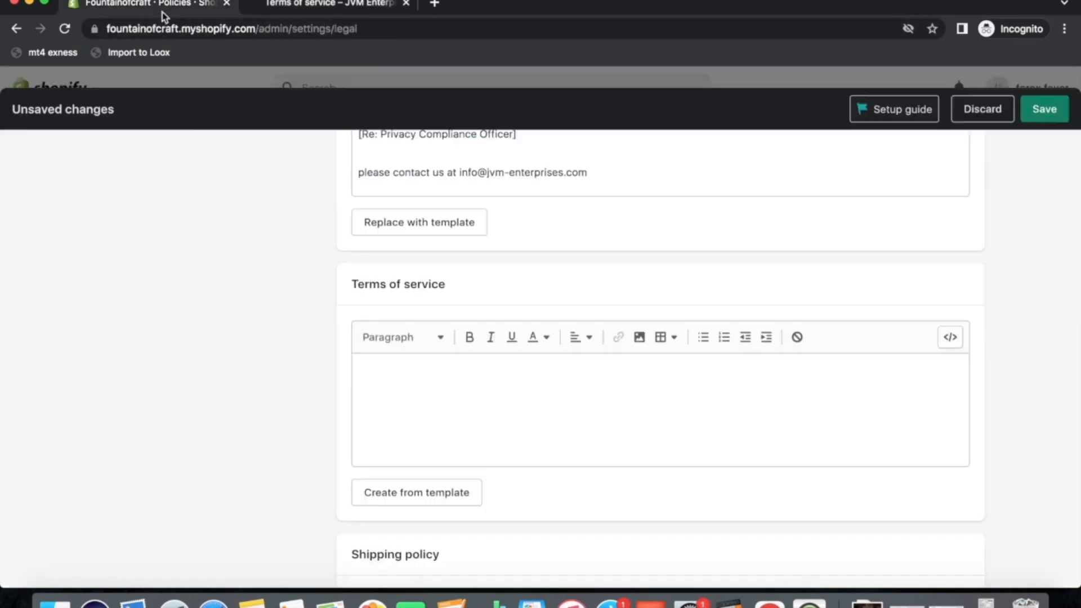
pyautogui.click(429, 392)
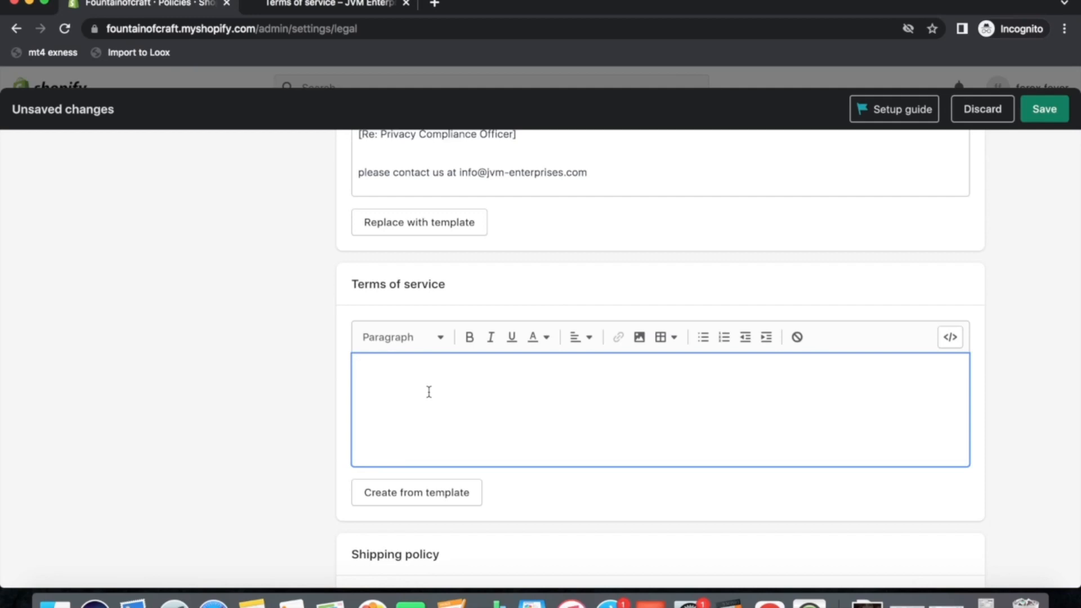
pyautogui.press('super+v')
pyautogui.scroll(-1, 508, 449)
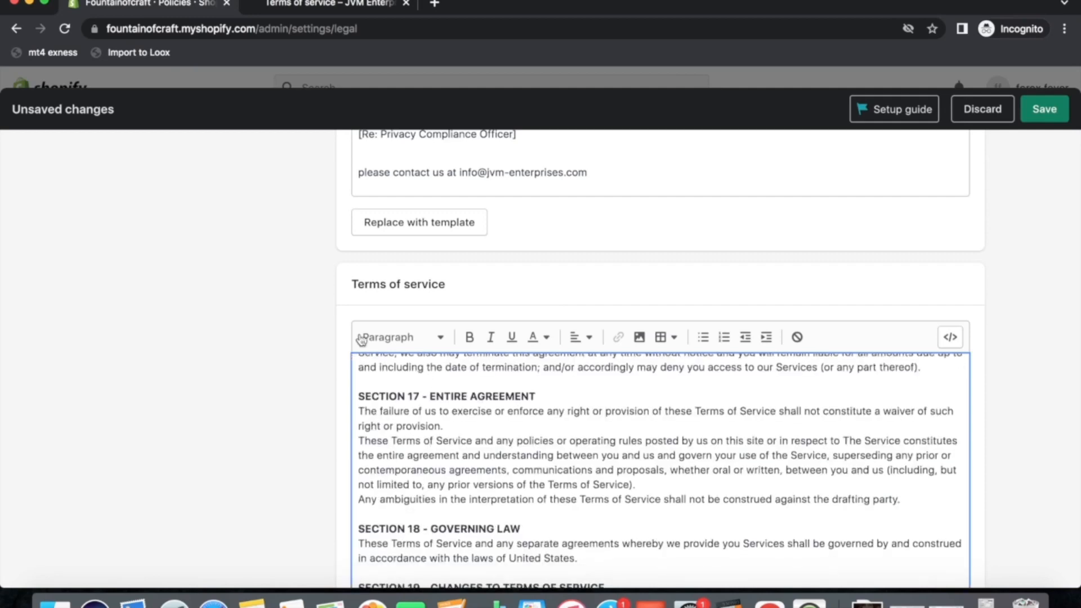
# Enter the store's e-mail, phone number and address in the Contact information editor and save the store policies
pyautogui.scroll(-15, 317, 413)
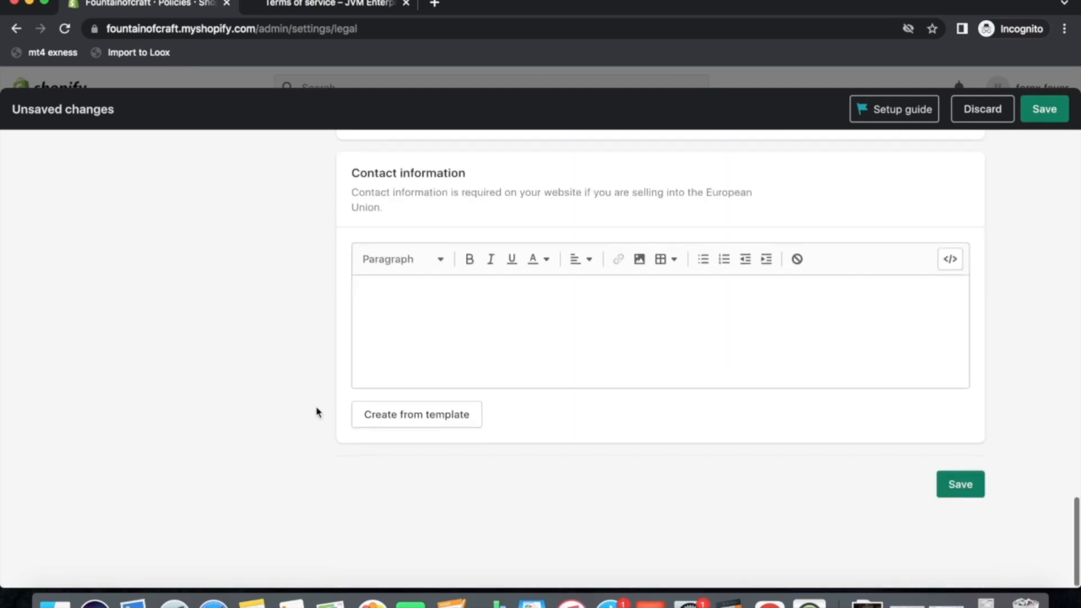
pyautogui.scroll(2, 316, 412)
pyautogui.click(422, 352)
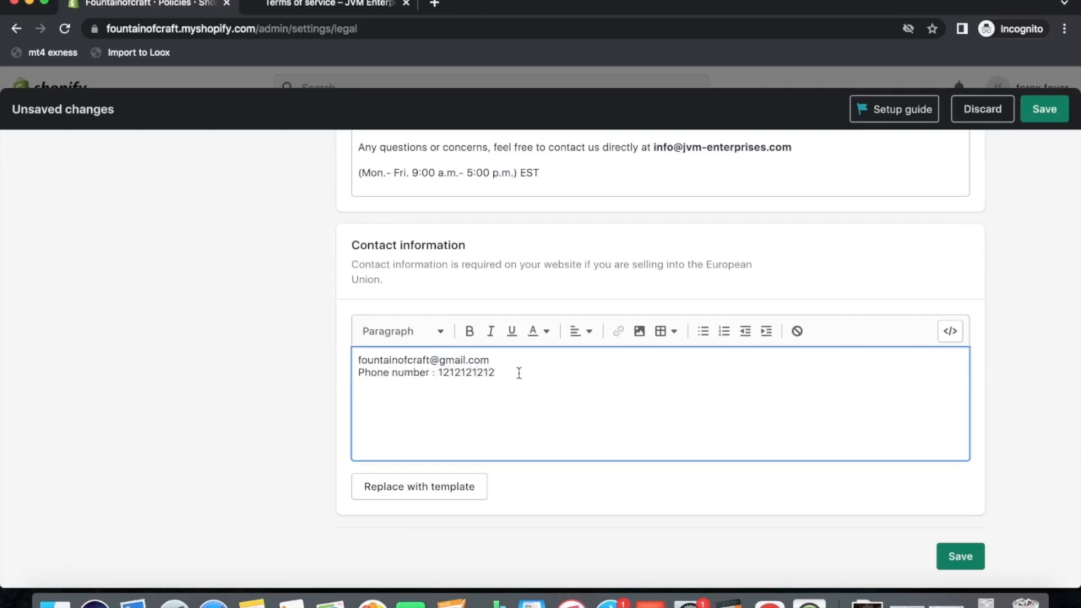
pyautogui.click(961, 557)
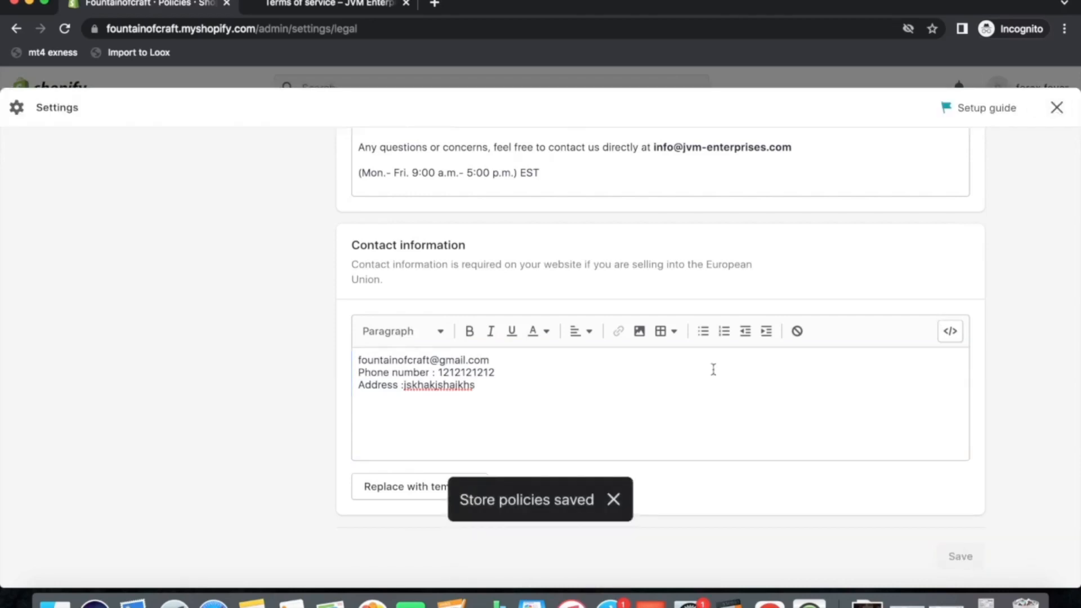
# Paste the copied terms of service text into the empty Refund policy editor and save the store policies
pyautogui.scroll(15, 714, 369)
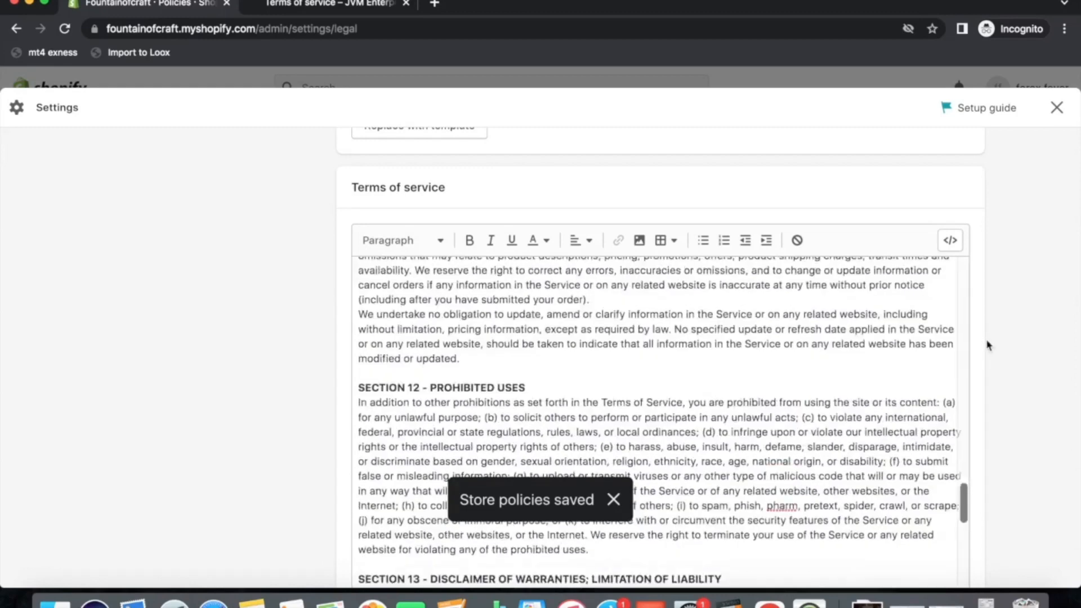
pyautogui.scroll(15, 988, 345)
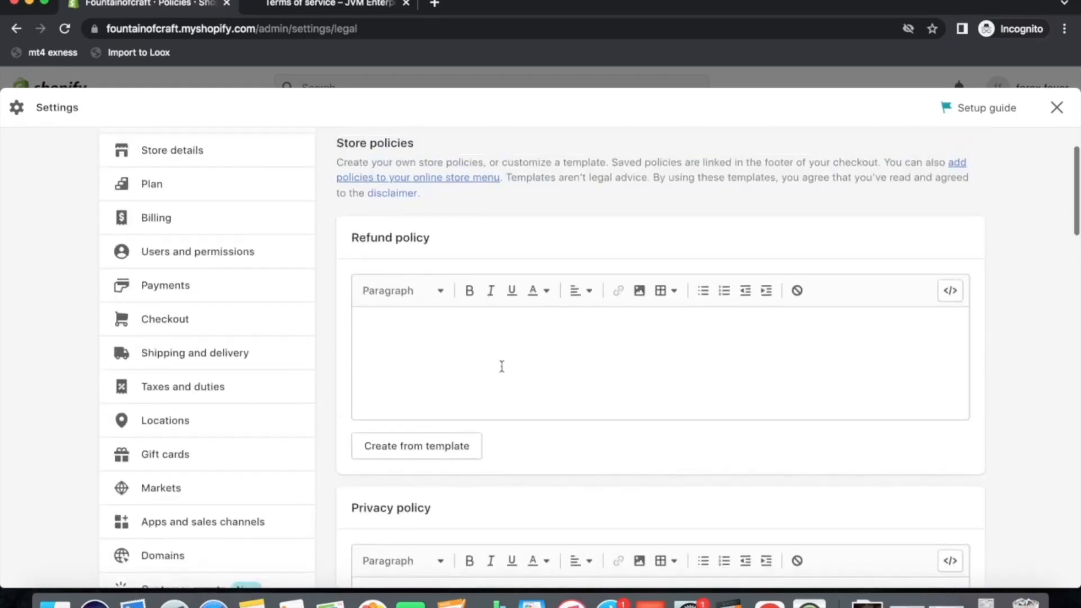
pyautogui.click(501, 367)
pyautogui.press('super+v')
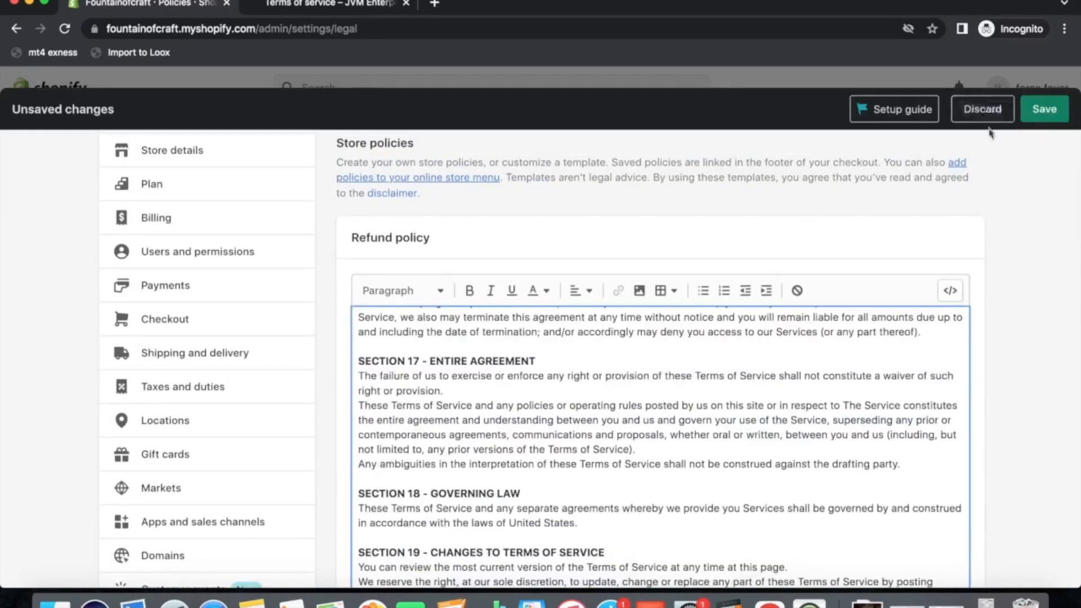
pyautogui.click(1045, 109)
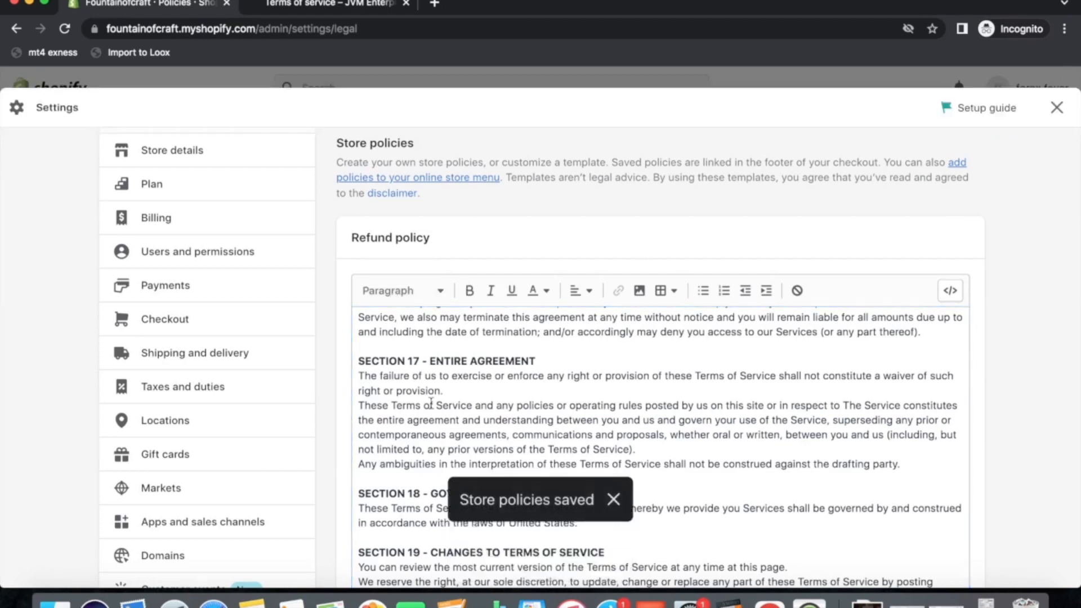
# Close the settings, link the main menu's Contact item to the Contact Information policy, and save the menu
pyautogui.click(1057, 108)
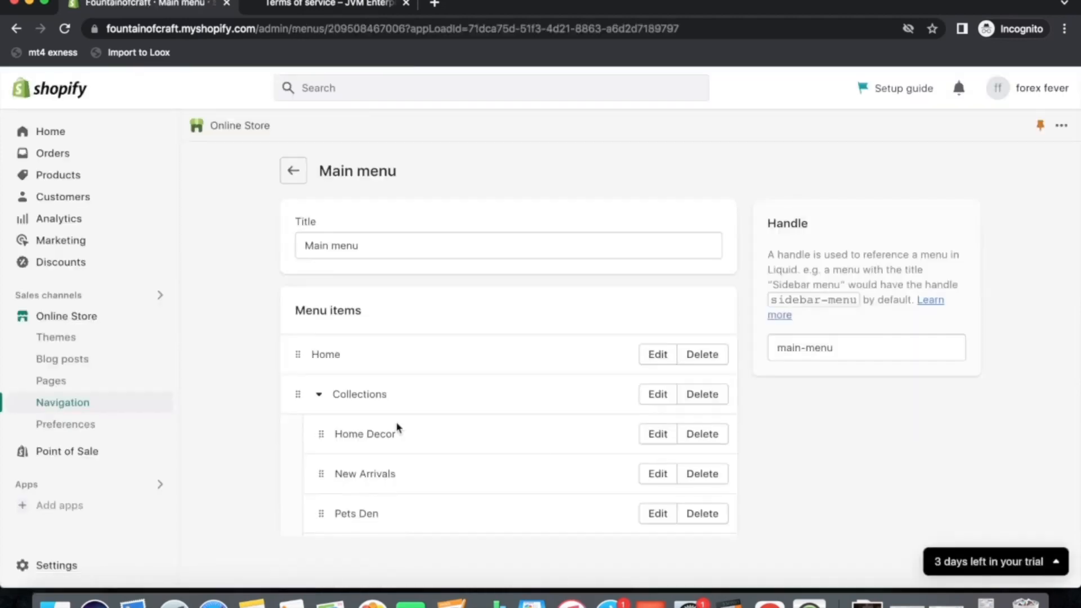
pyautogui.scroll(-5, 475, 428)
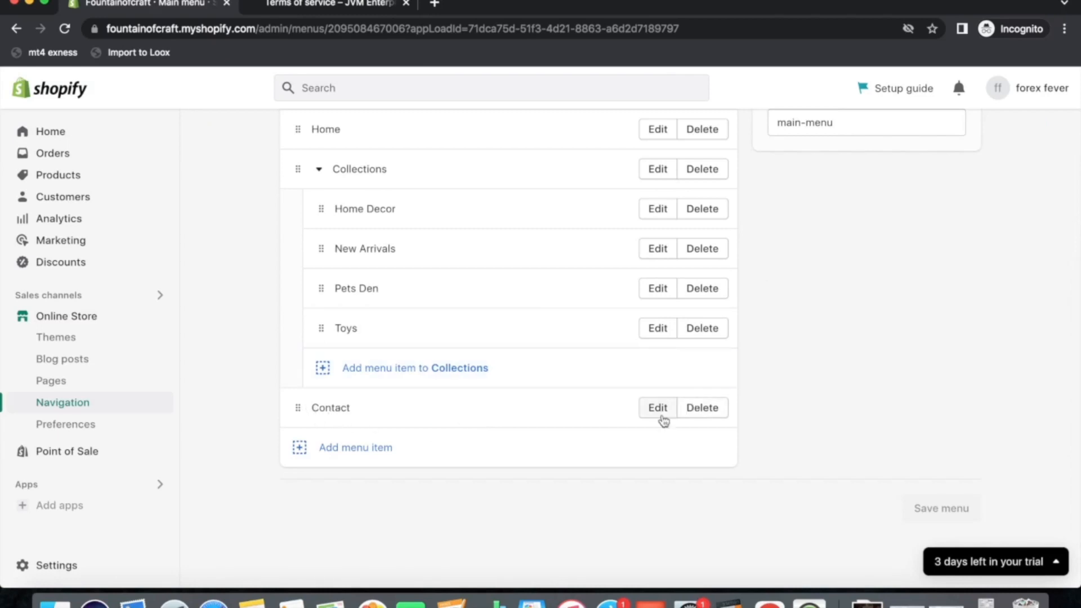
pyautogui.click(659, 412)
pyautogui.click(852, 253)
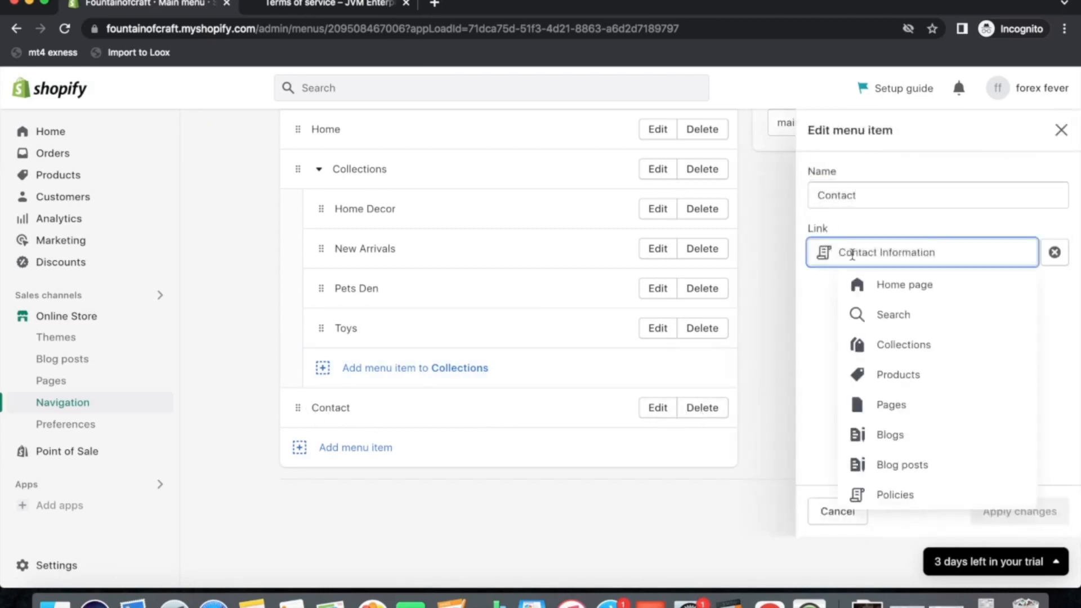
pyautogui.click(881, 498)
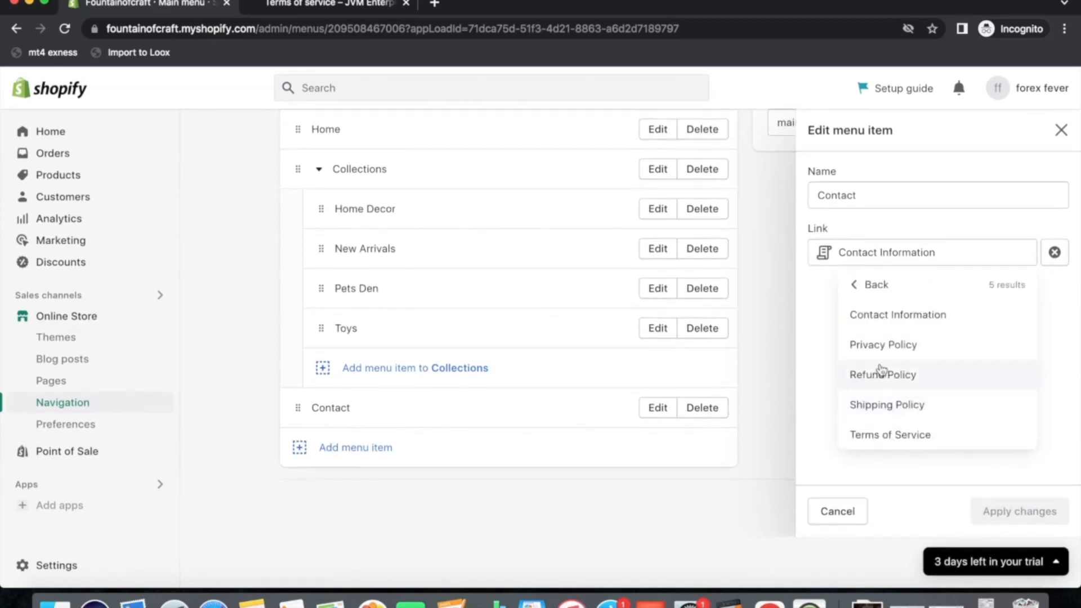
pyautogui.click(887, 317)
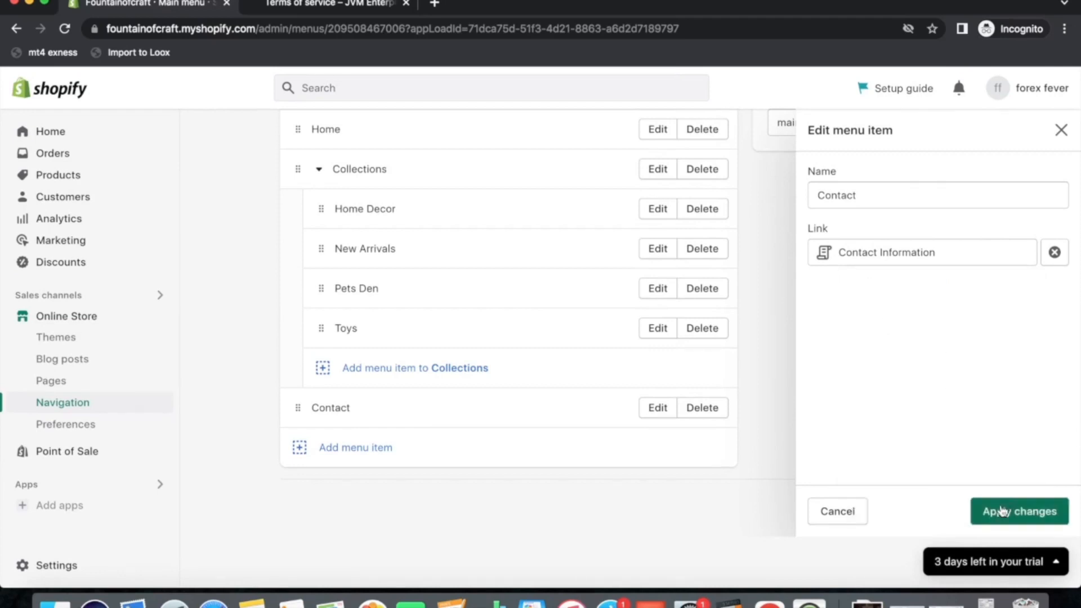
pyautogui.click(1001, 511)
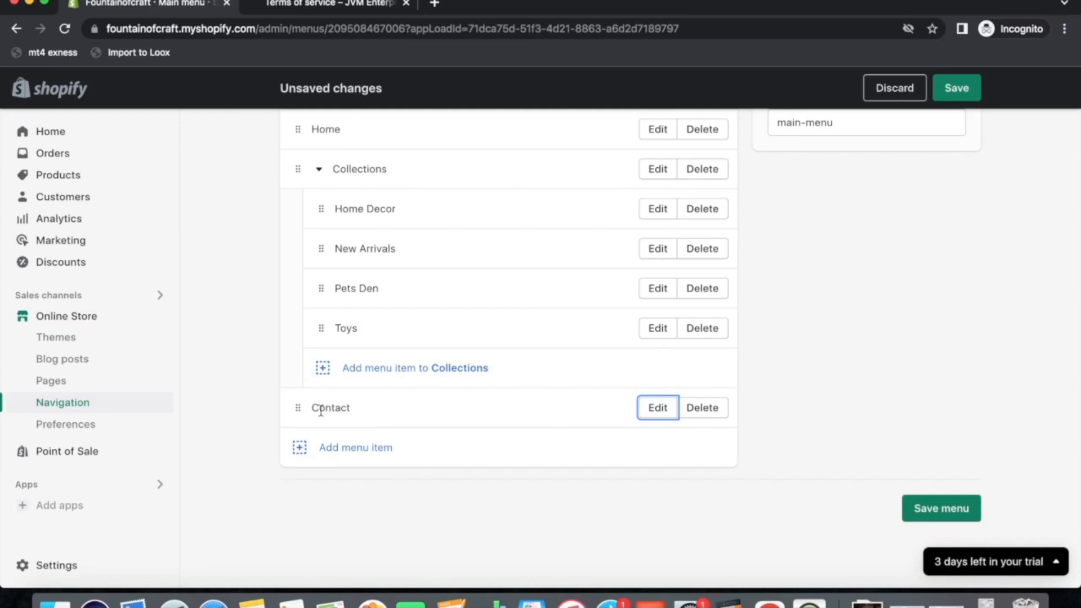
pyautogui.scroll(3, 450, 420)
pyautogui.scroll(-2, 413, 429)
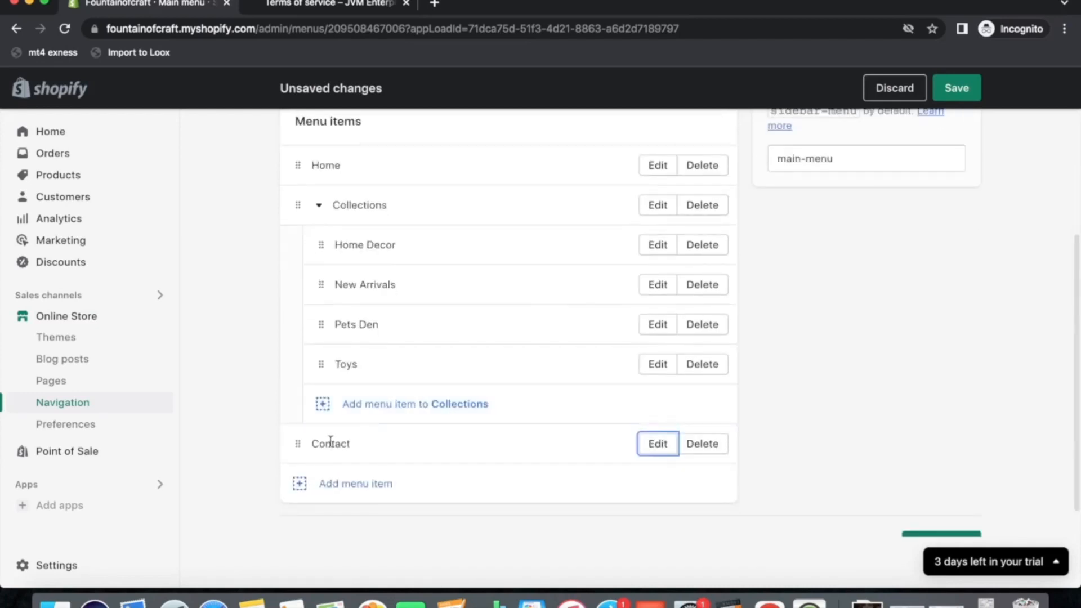
pyautogui.click(957, 88)
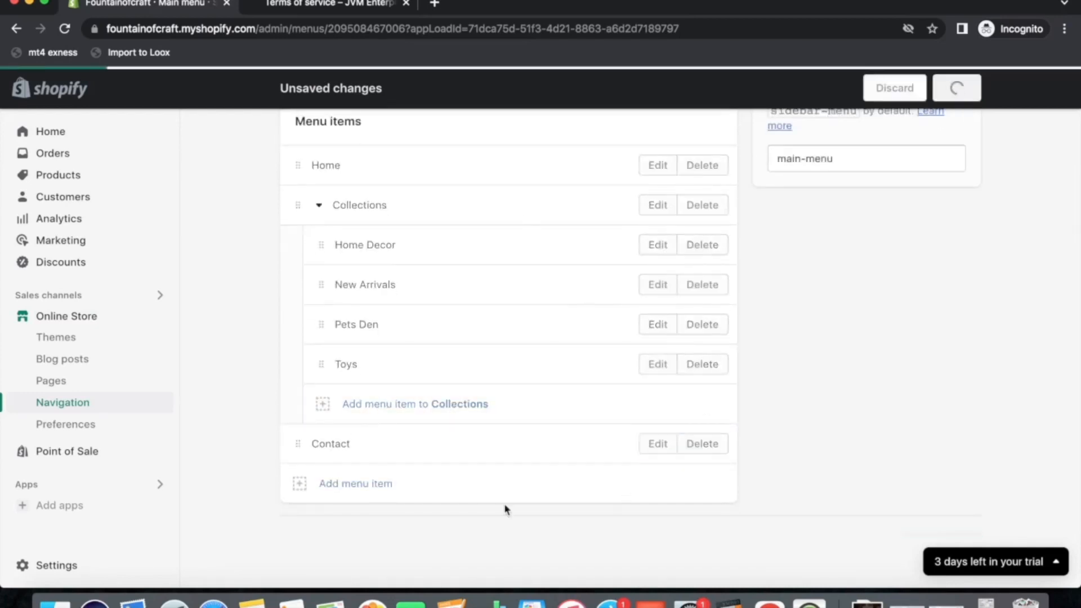
# Go back to the store's navigation menus, open the Footer menu and remove its Search item
pyautogui.scroll(4, 417, 405)
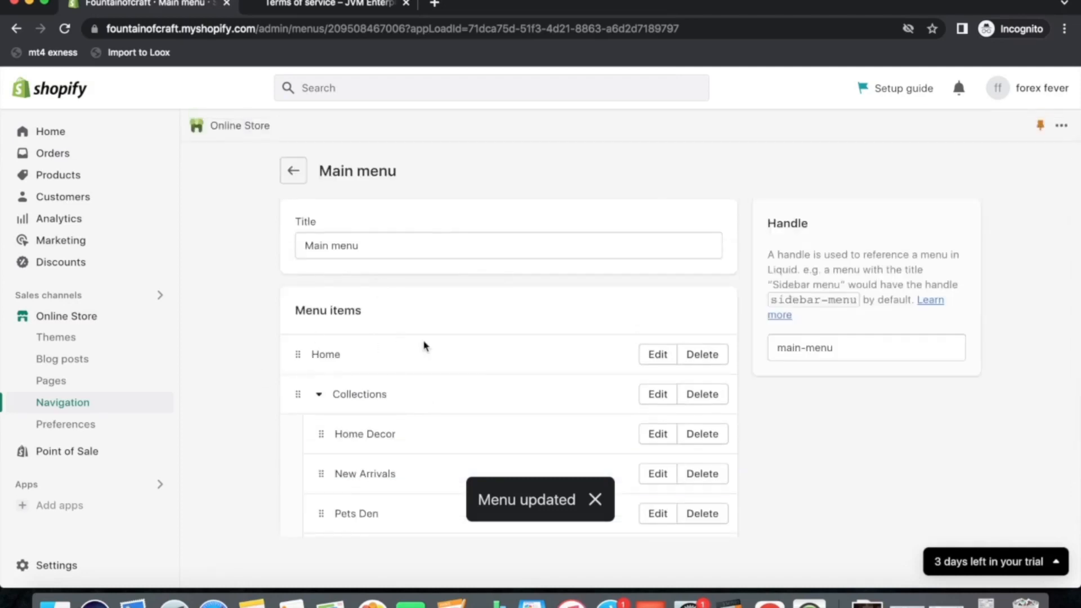
pyautogui.click(289, 171)
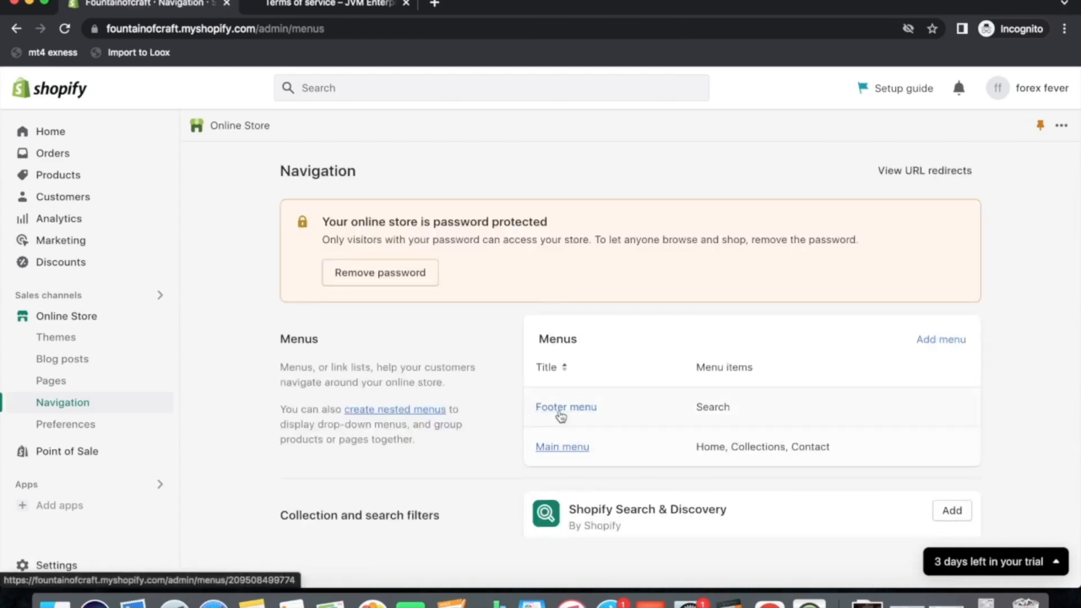
pyautogui.click(560, 413)
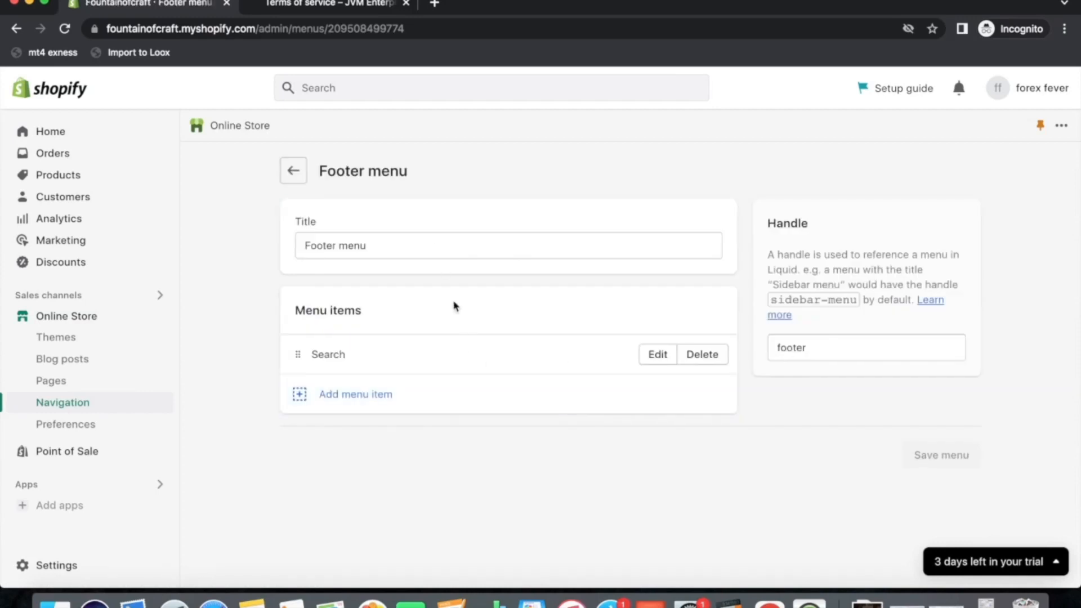
pyautogui.click(714, 354)
pyautogui.click(724, 375)
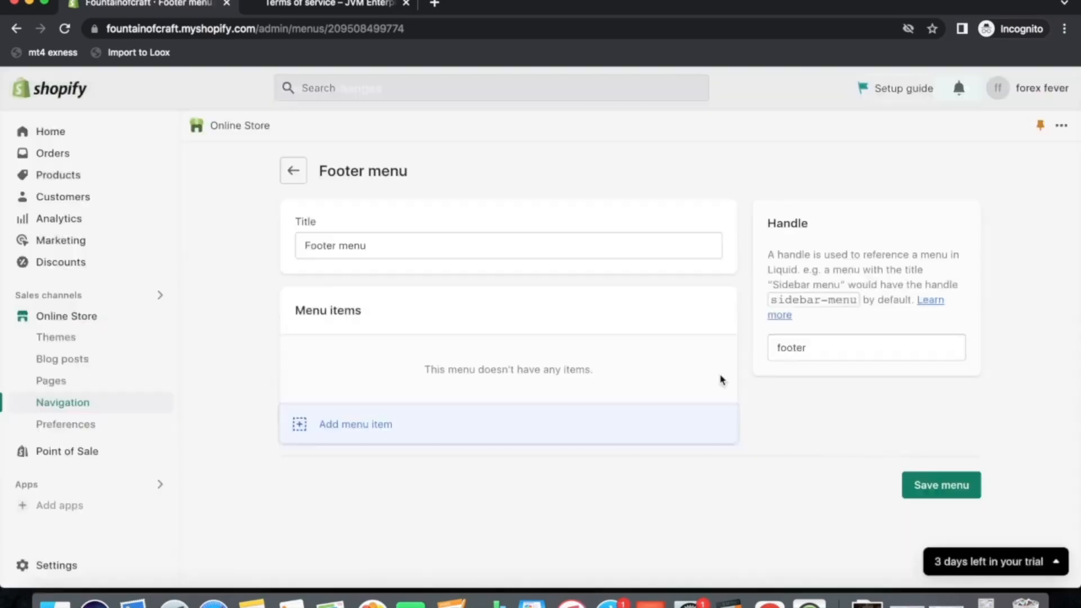
# Add a footer menu item linked to the Privacy Policy
pyautogui.click(301, 424)
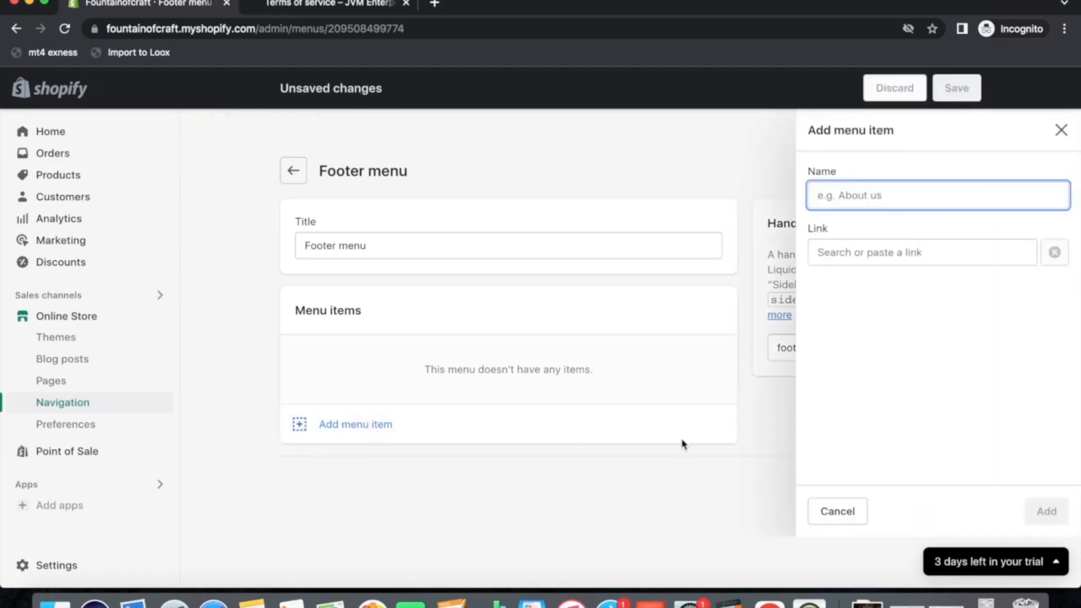
pyautogui.click(846, 255)
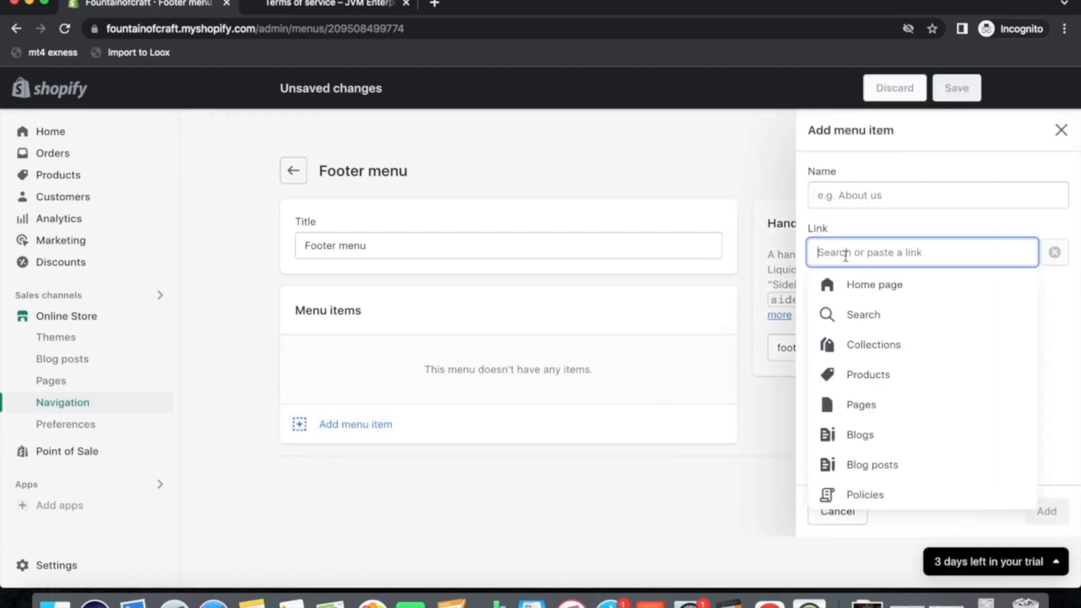
pyautogui.click(864, 491)
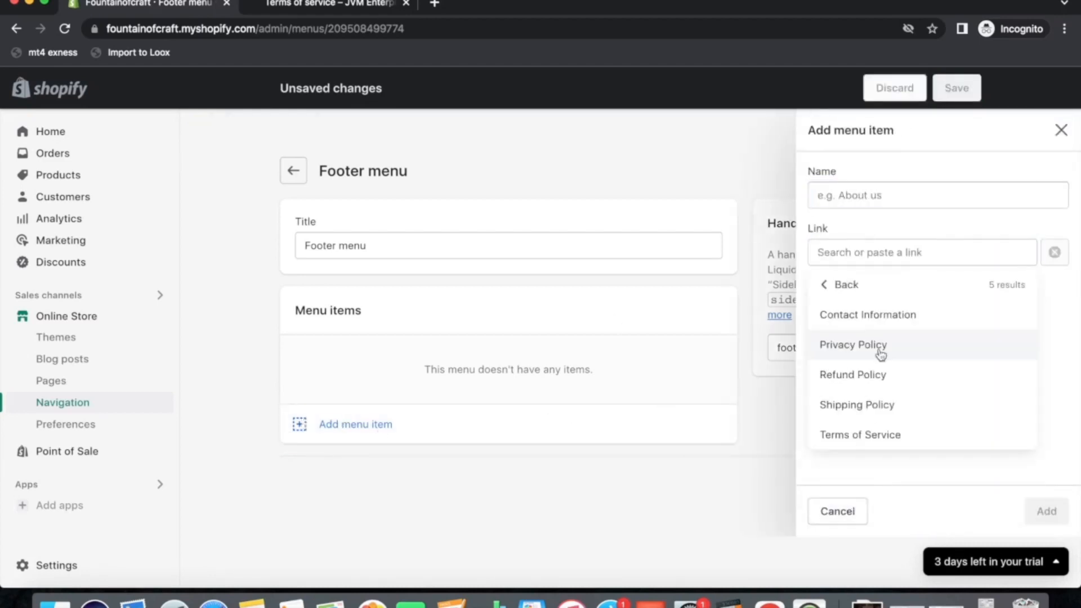
pyautogui.click(853, 344)
pyautogui.click(1044, 511)
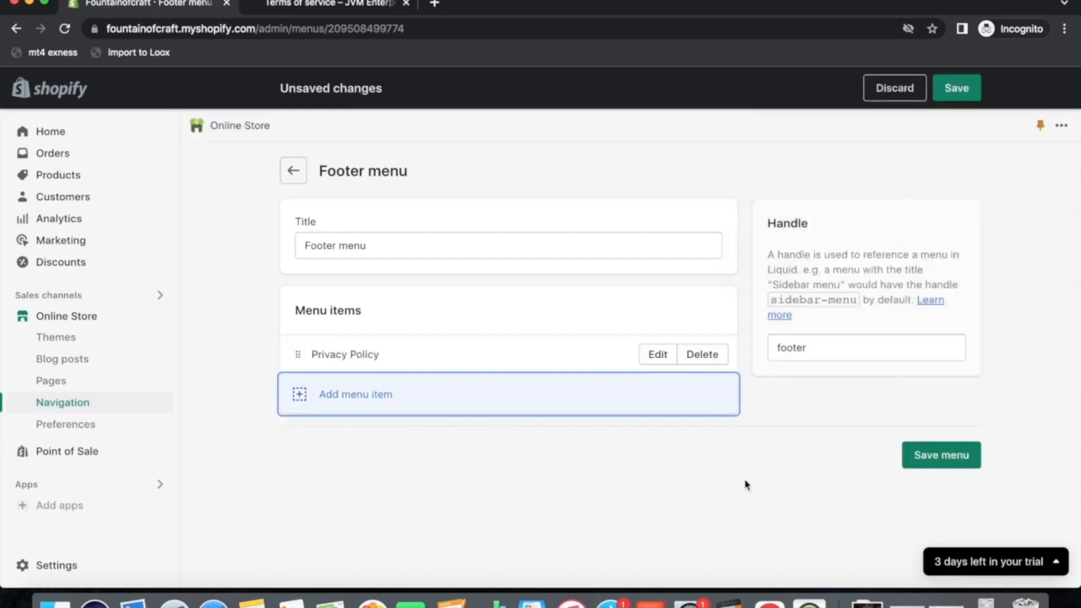
# Add a footer menu item linked to the Refund Policy
pyautogui.click(301, 394)
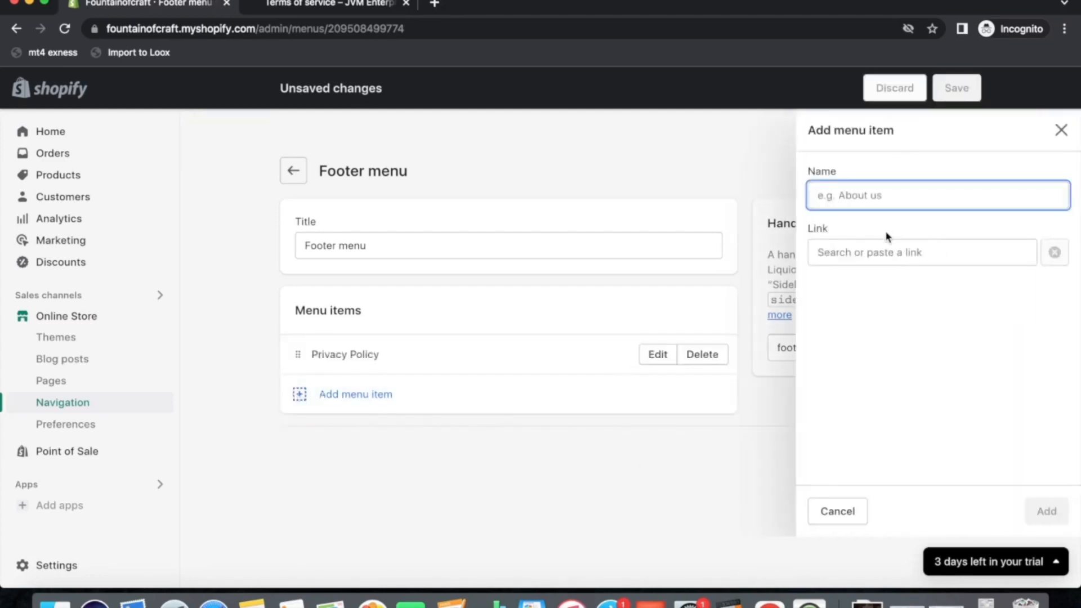
pyautogui.click(865, 249)
pyautogui.click(856, 491)
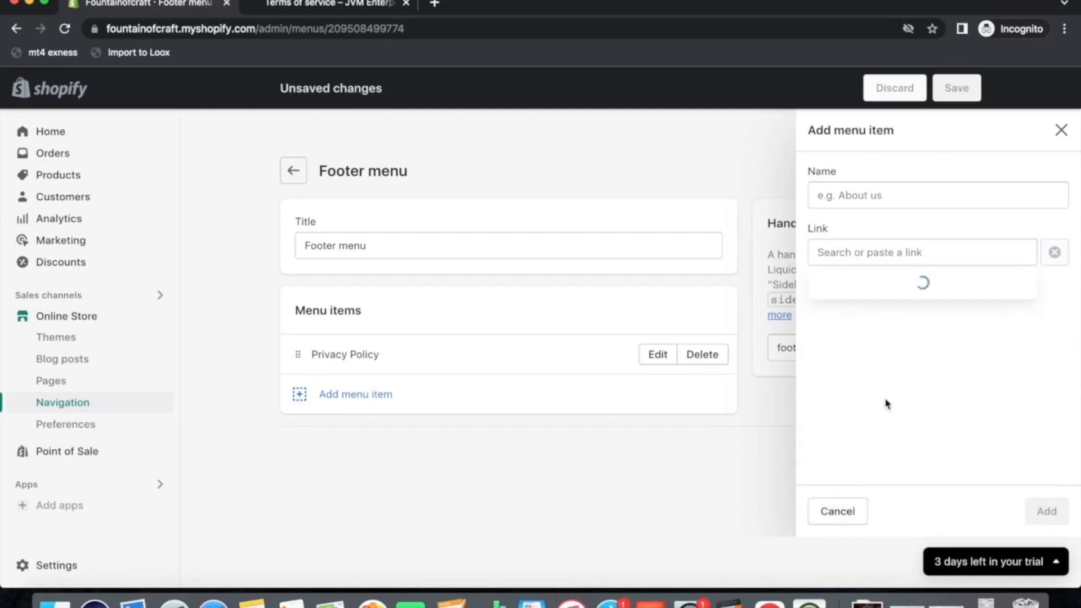
pyautogui.click(850, 373)
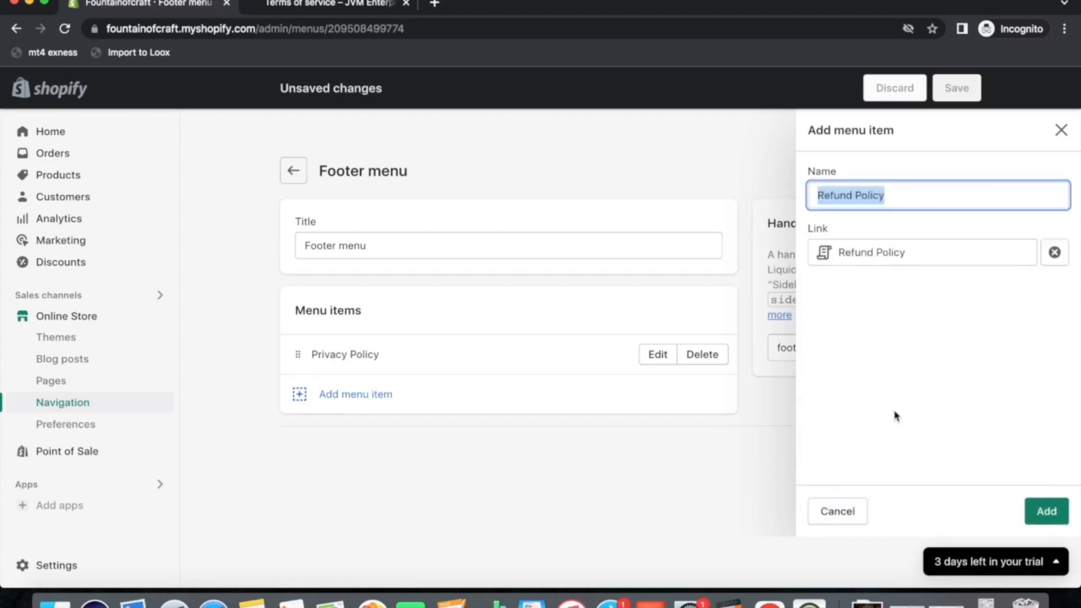
pyautogui.click(1038, 510)
# Add a footer menu item linked to the Shipping Policy
pyautogui.click(302, 434)
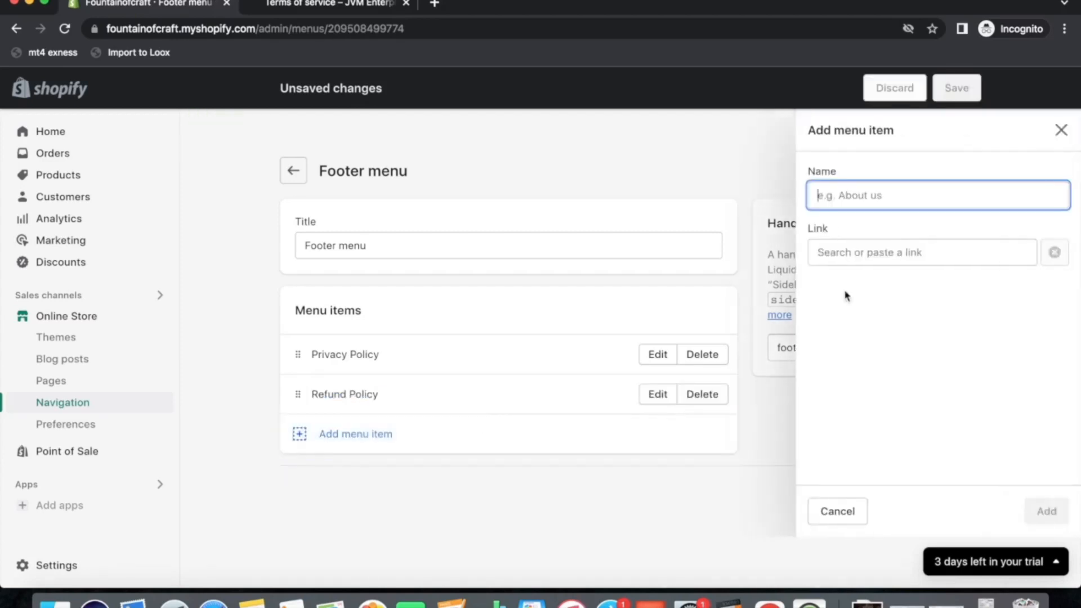
pyautogui.click(856, 251)
pyautogui.click(862, 491)
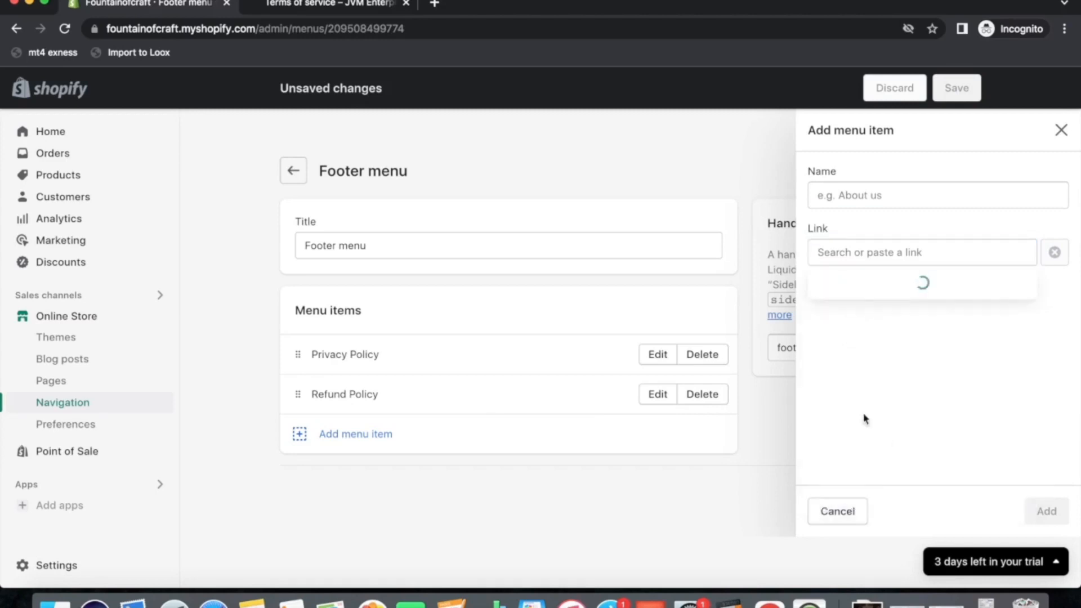
pyautogui.click(852, 405)
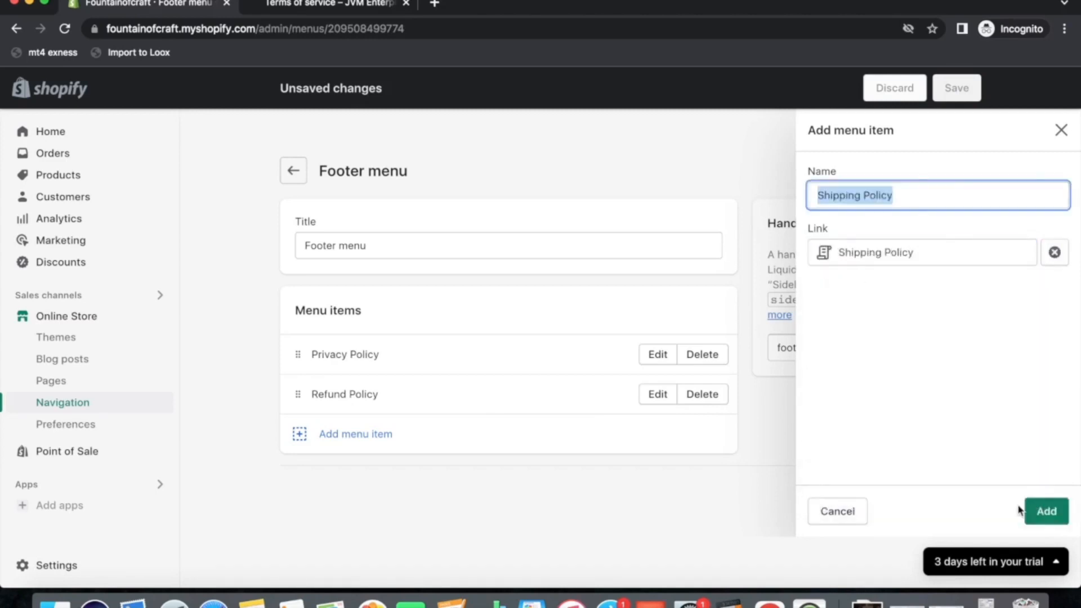
pyautogui.click(1043, 510)
# Add a footer menu item linked to the Terms of Service policy and save the footer menu
pyautogui.click(369, 473)
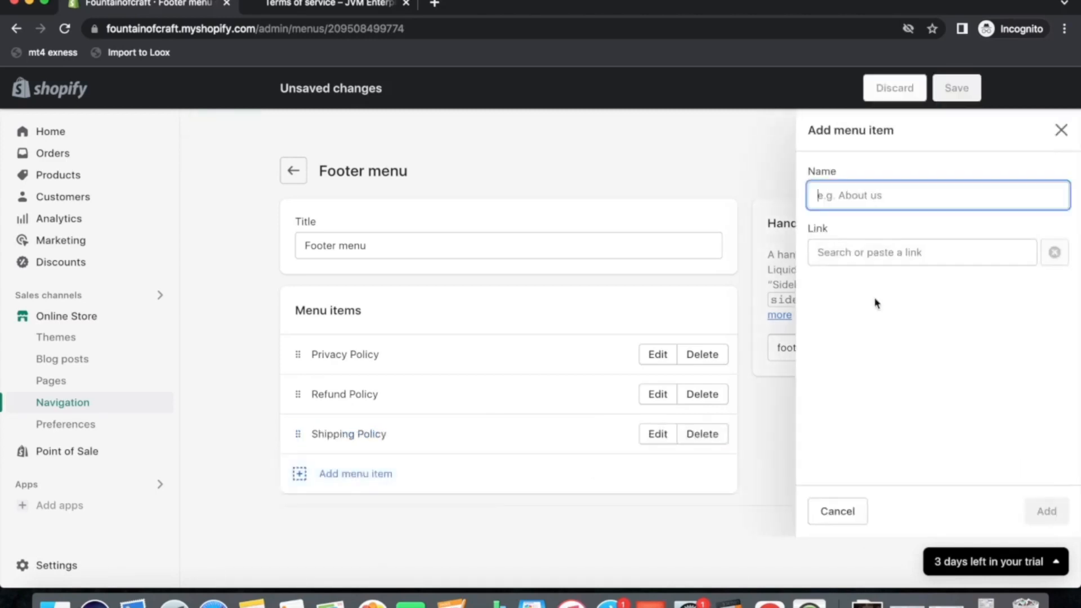
pyautogui.click(894, 253)
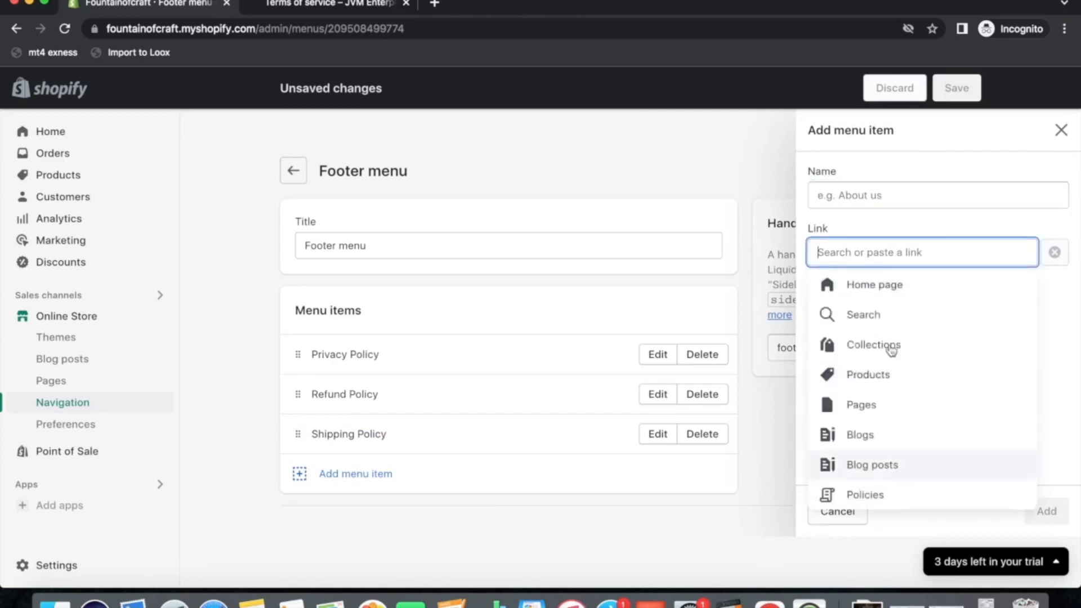
pyautogui.click(863, 494)
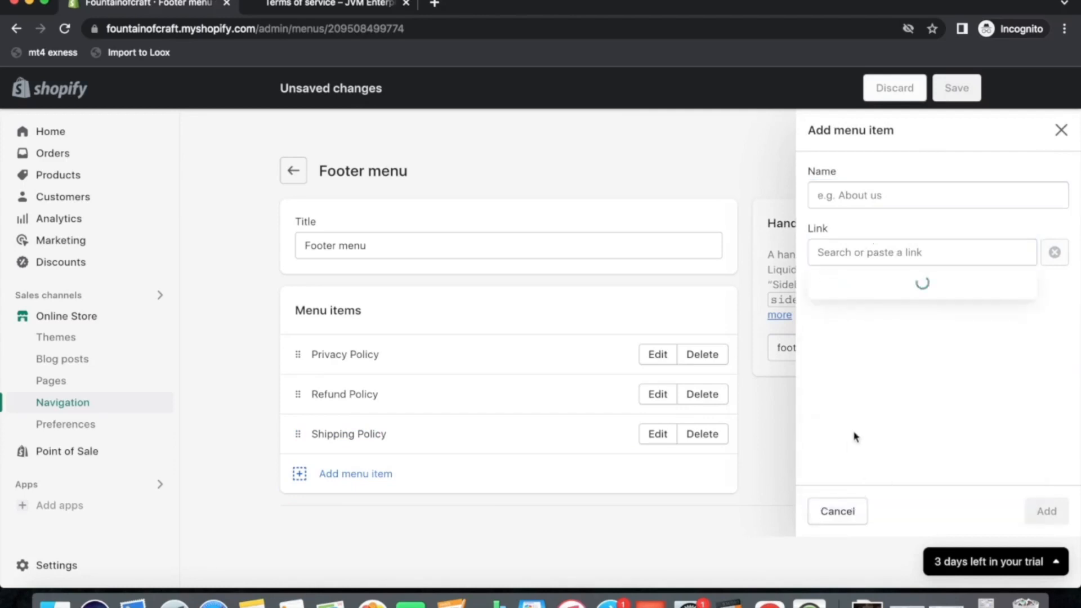
pyautogui.click(862, 435)
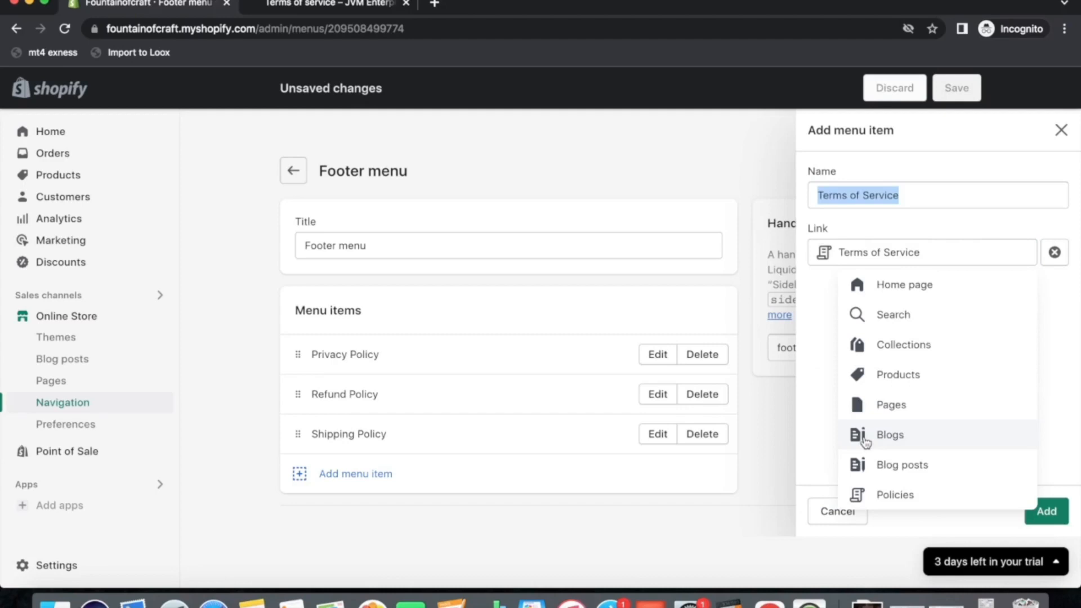
pyautogui.click(1045, 511)
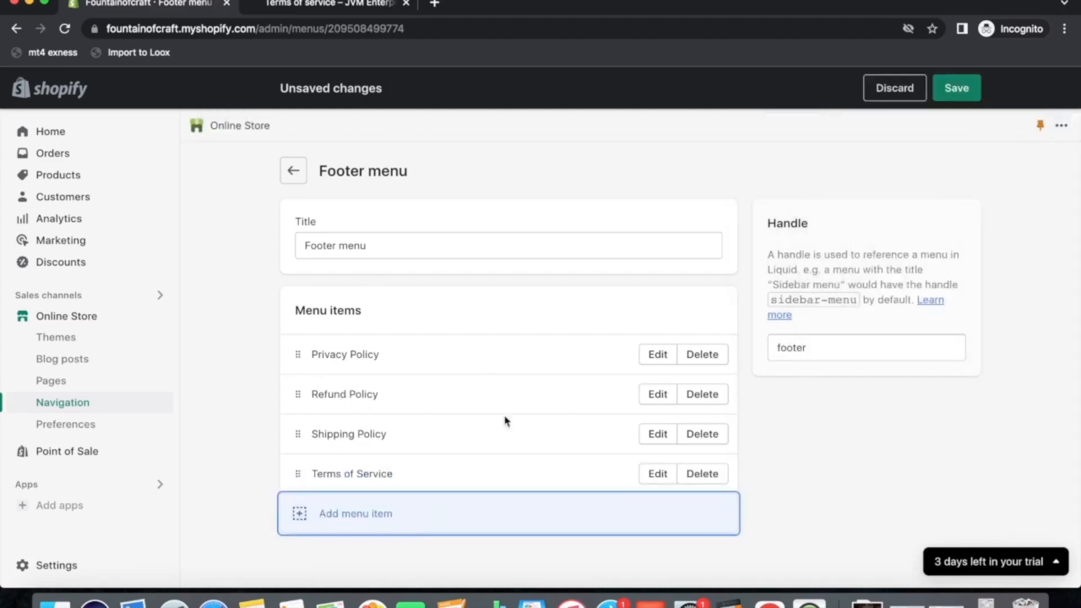
pyautogui.click(957, 89)
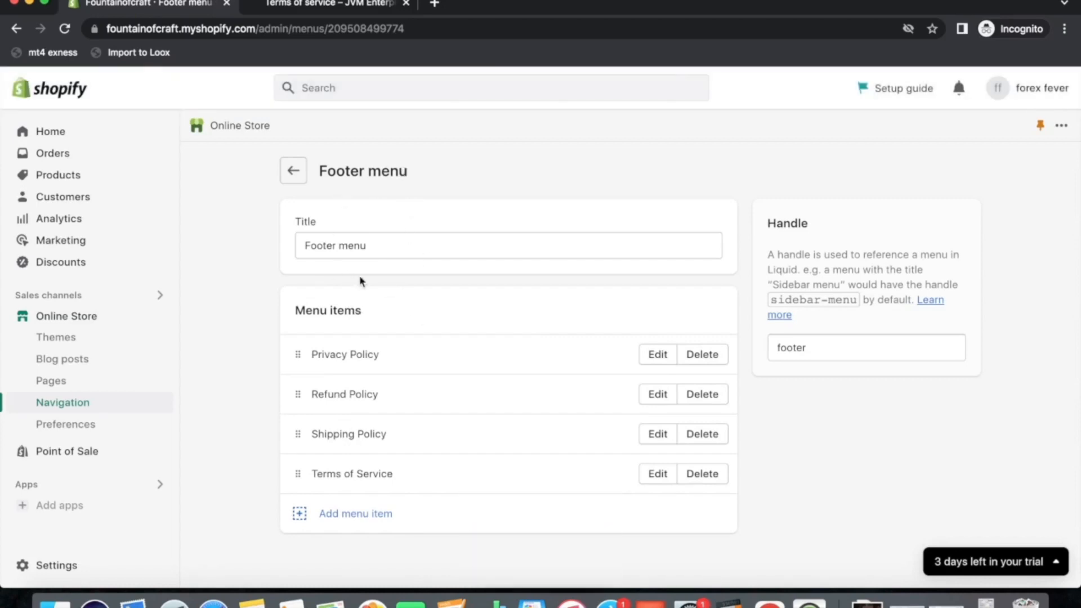
# Open the Dawn theme for customization and set the home page's announcement bar text to "Fast Shipping Within USA"
pyautogui.click(68, 316)
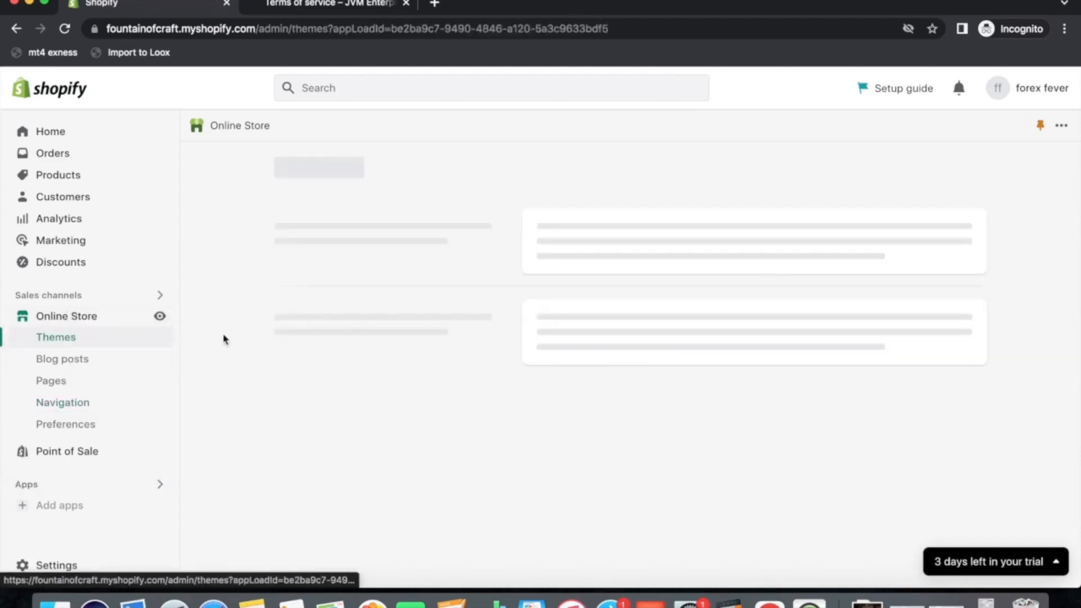
pyautogui.click(932, 521)
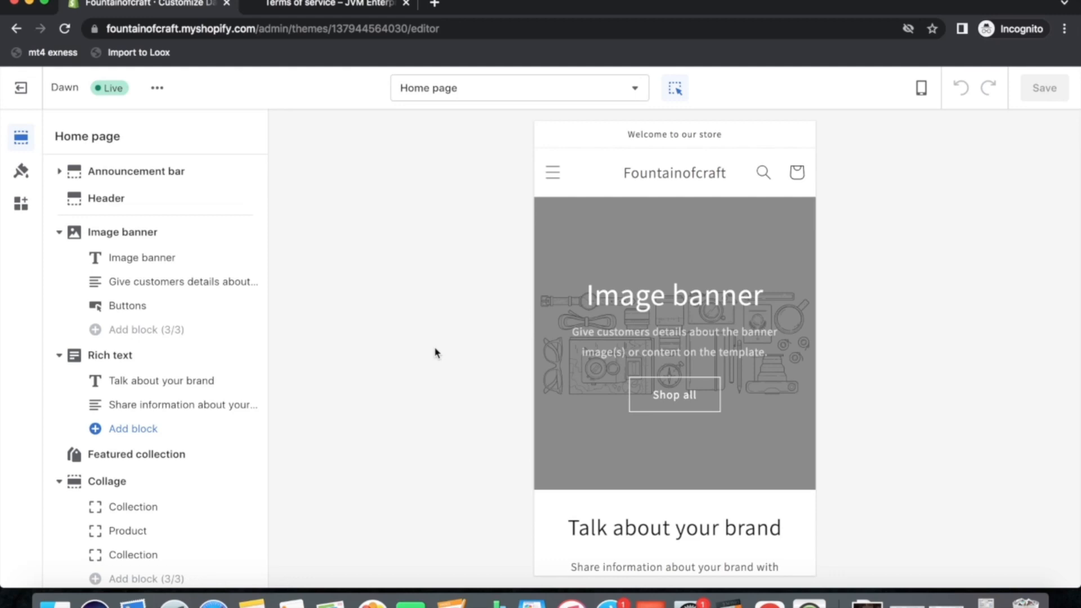
pyautogui.click(623, 138)
pyautogui.moveTo(164, 202); pyautogui.dragTo(14, 208)
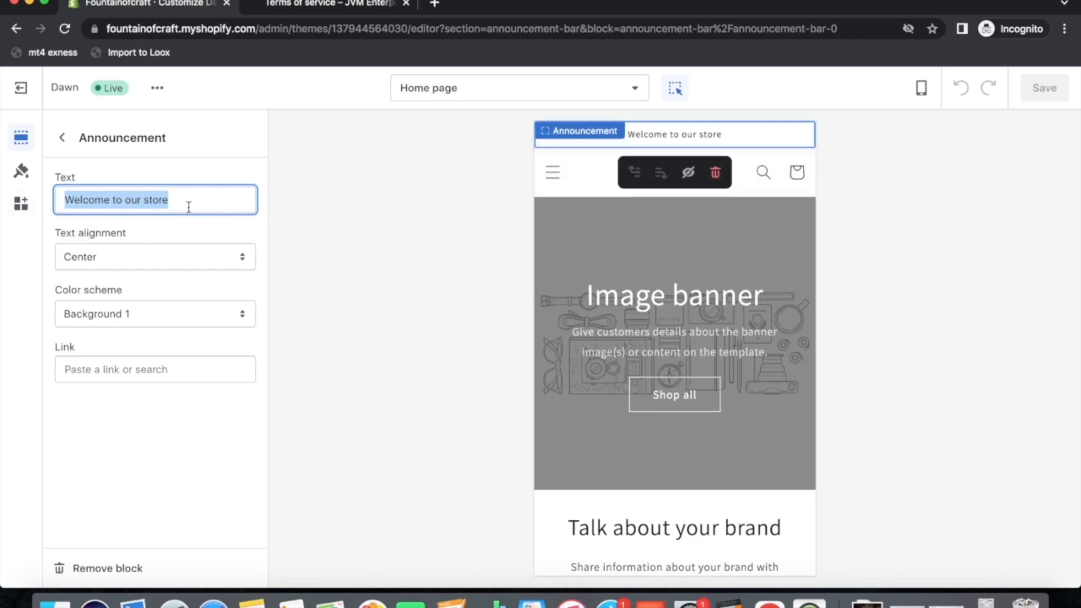
pyautogui.write('W')
pyautogui.press('BackSpace')
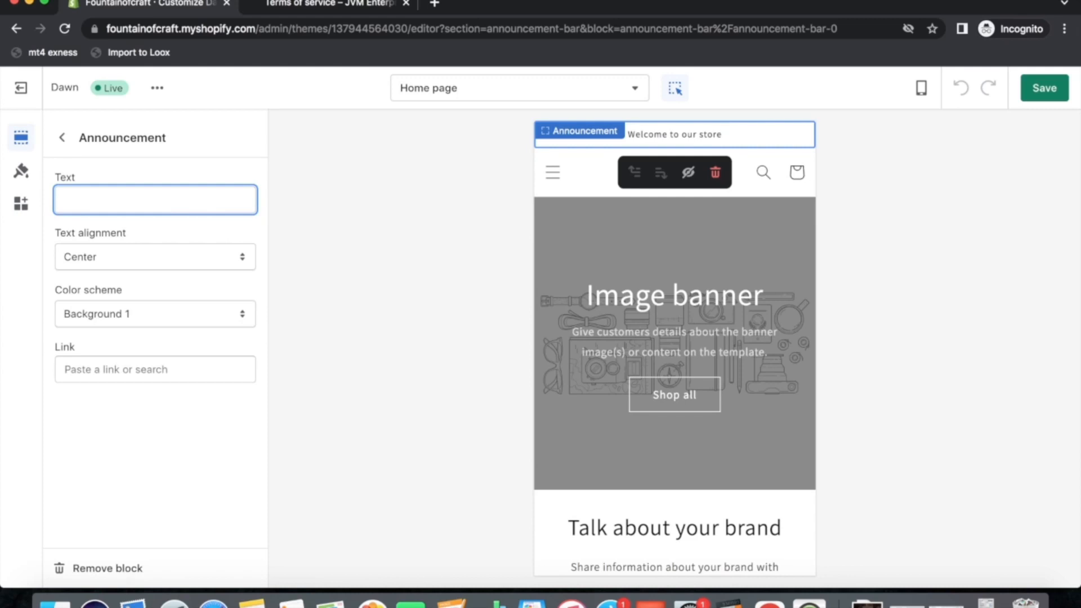
pyautogui.write('Fast Shi')
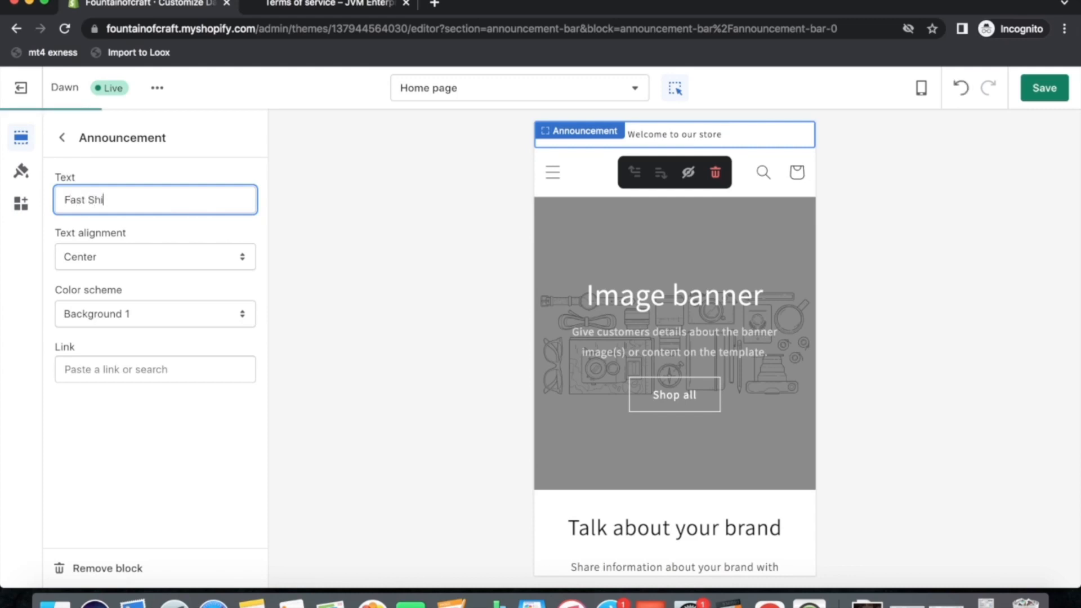
pyautogui.write('pping W')
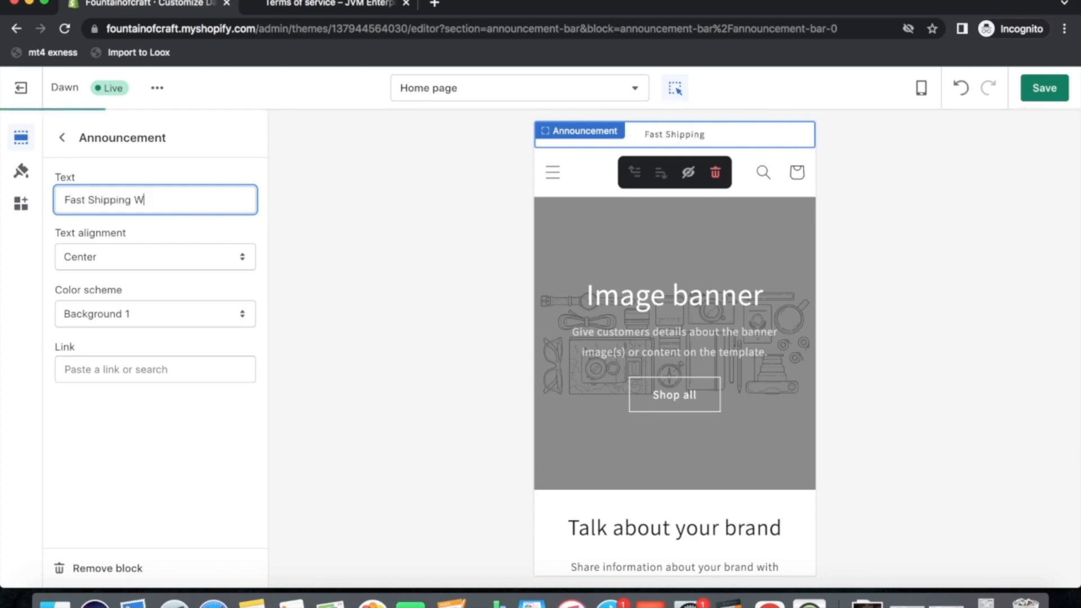
pyautogui.write('ithin USA')
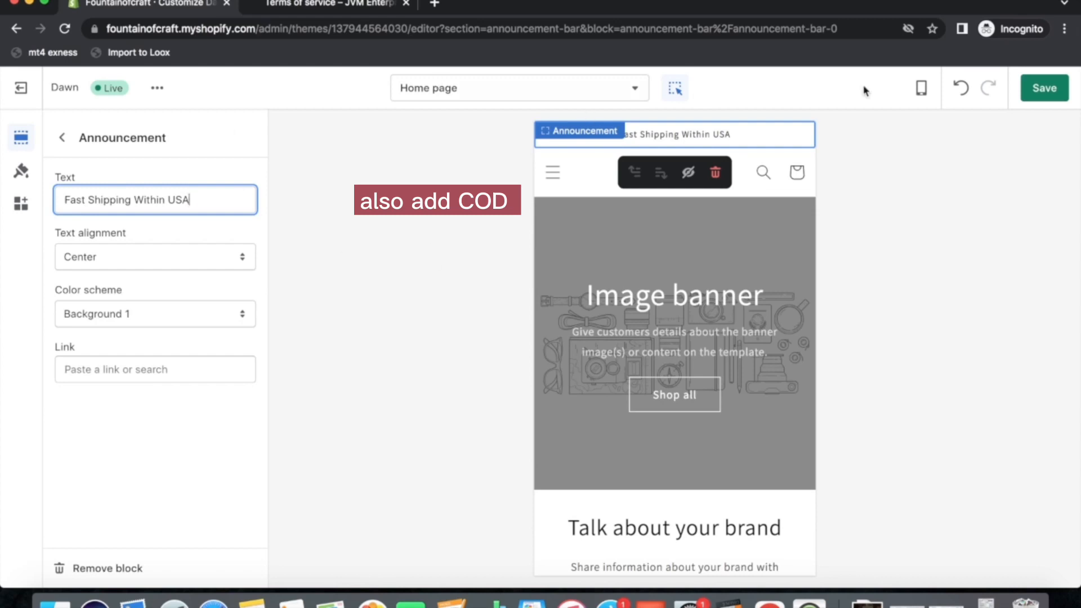
# Save the announcement bar change and return to the home page's section list
pyautogui.click(1027, 89)
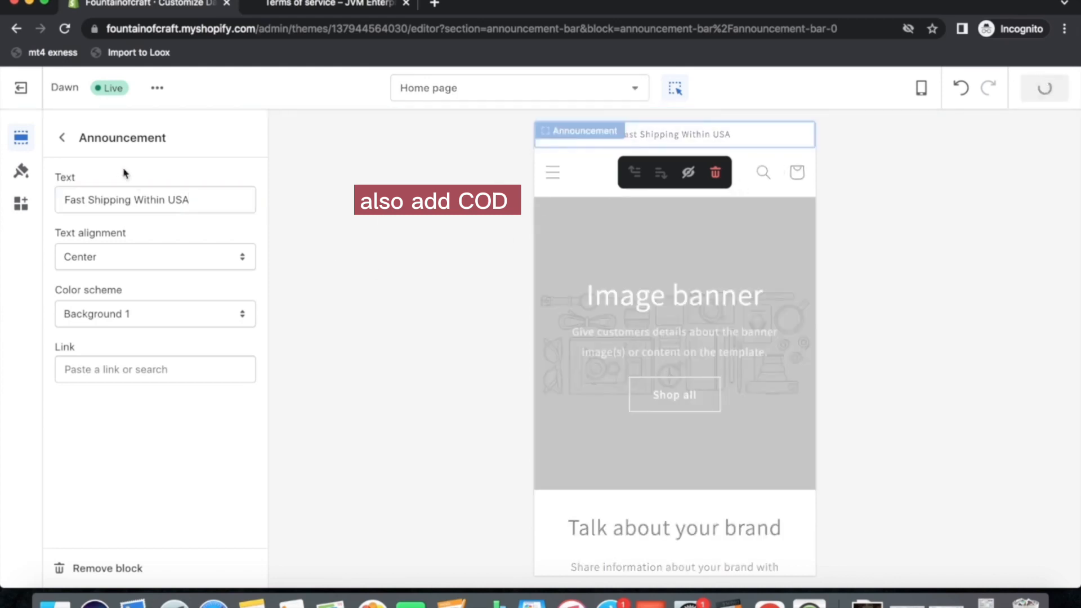
pyautogui.click(61, 138)
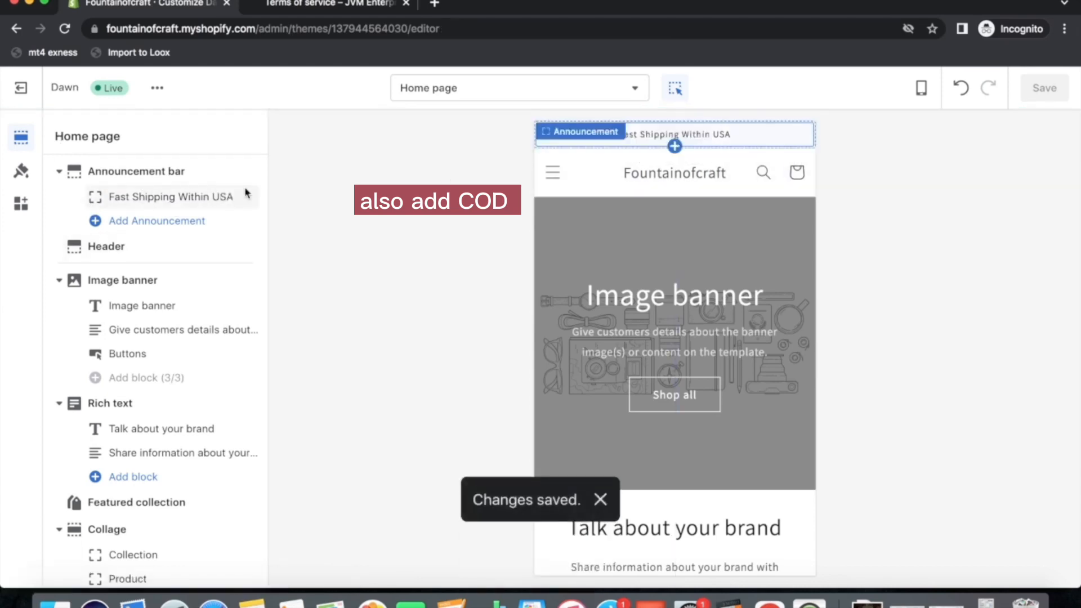
# Look through the theme's primary and secondary color settings and the app embeds
pyautogui.click(21, 170)
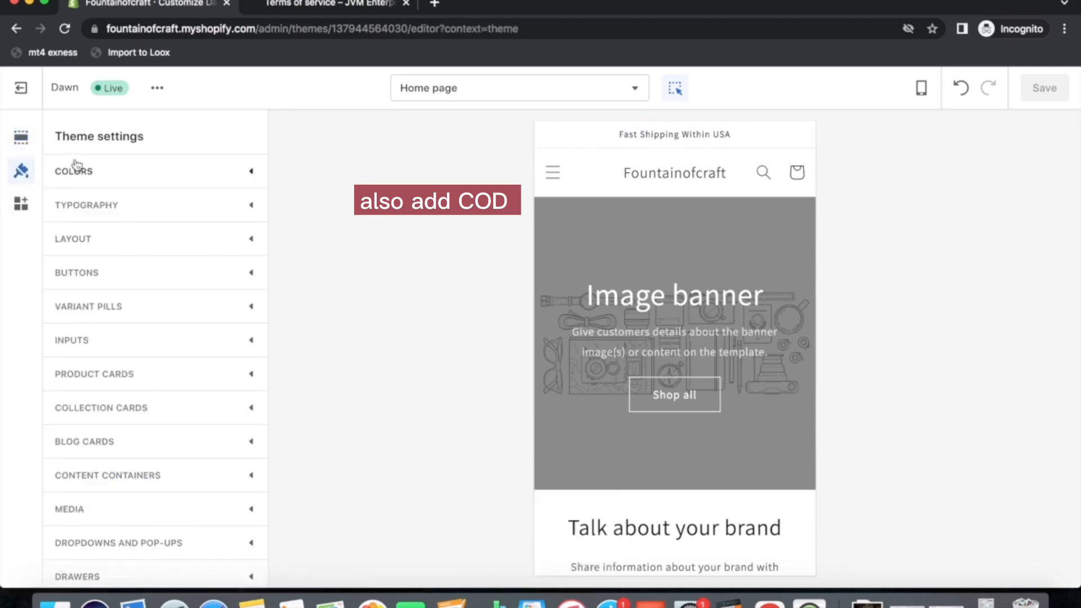
pyautogui.click(110, 176)
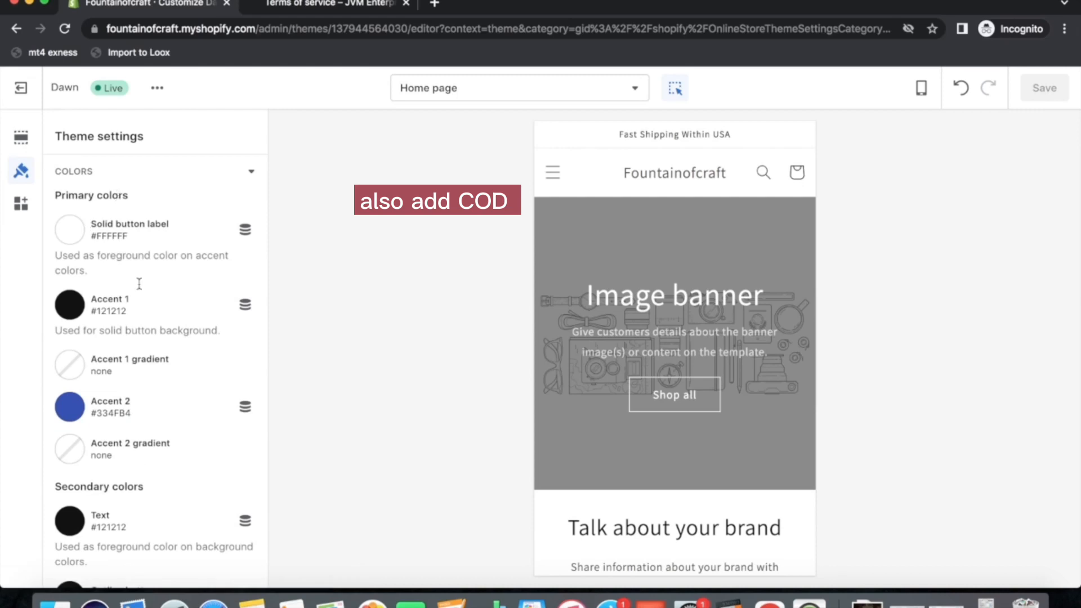
pyautogui.scroll(-2, 117, 307)
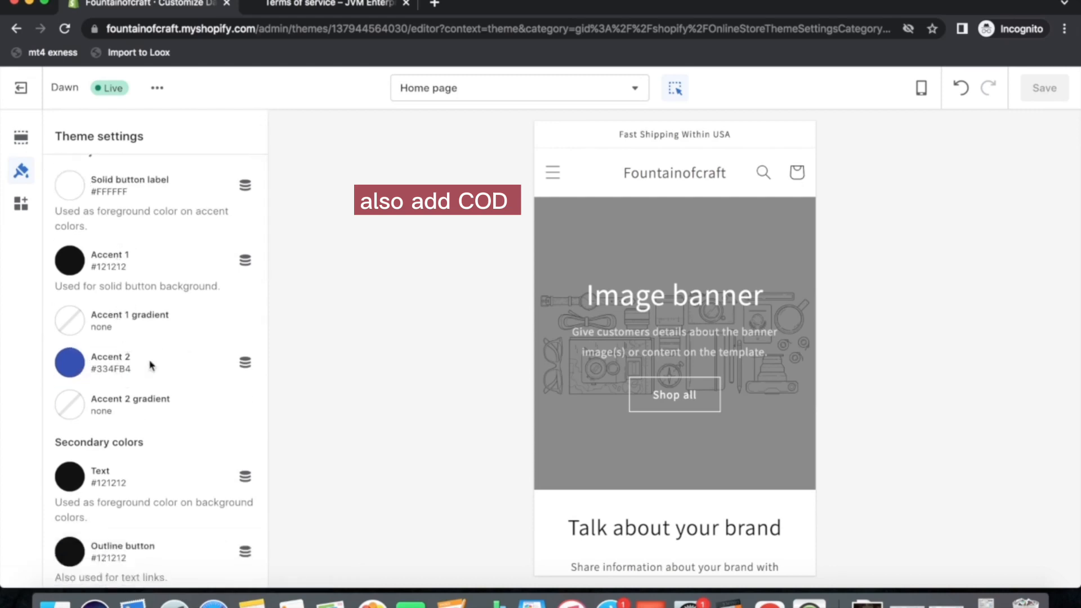
pyautogui.scroll(-8, 149, 405)
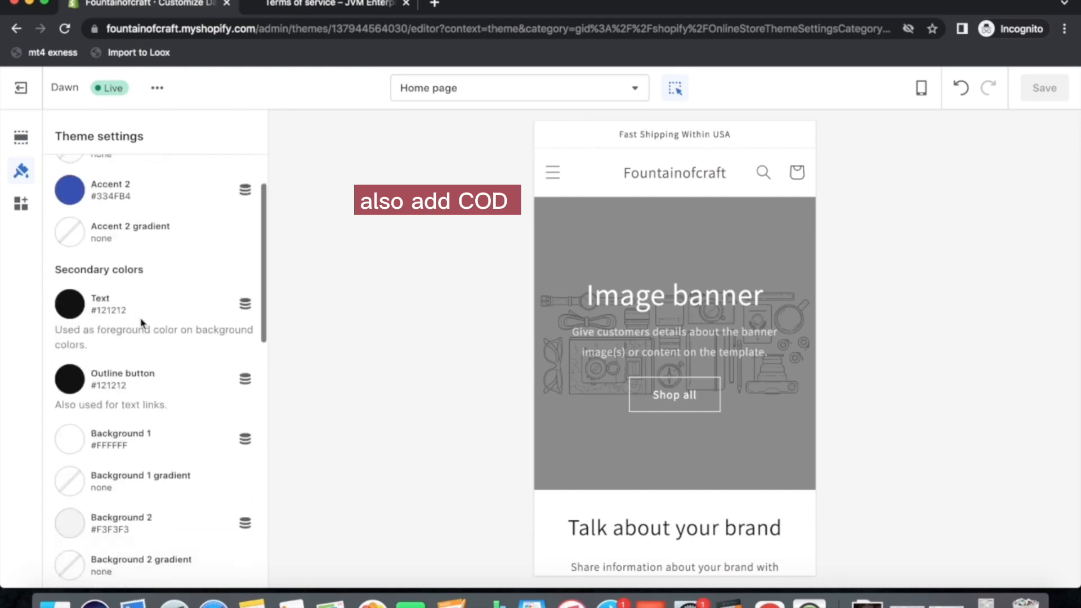
pyautogui.scroll(-3, 164, 292)
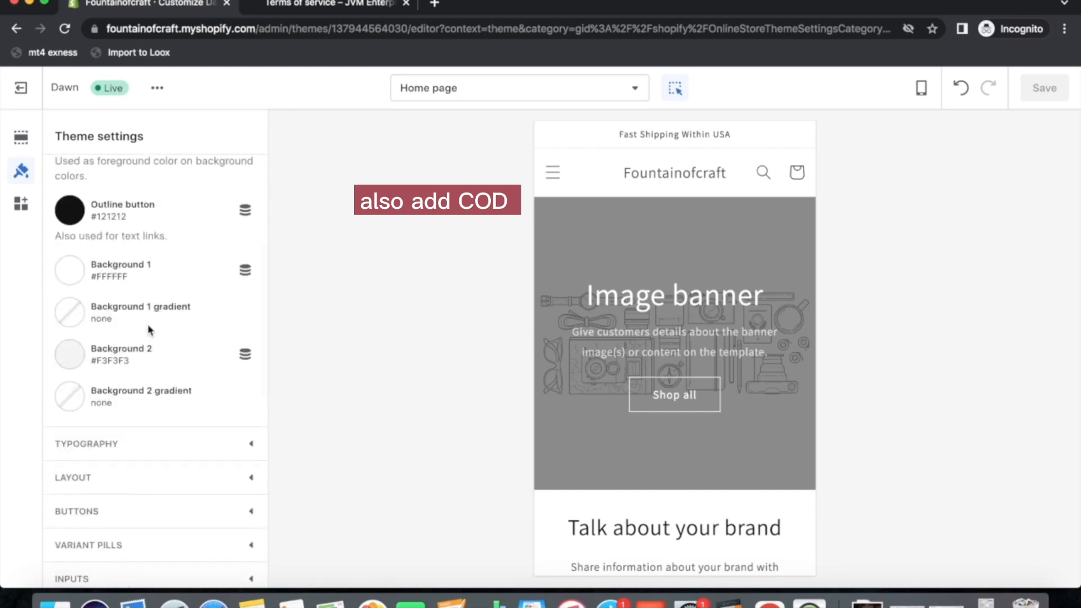
pyautogui.scroll(7, 150, 329)
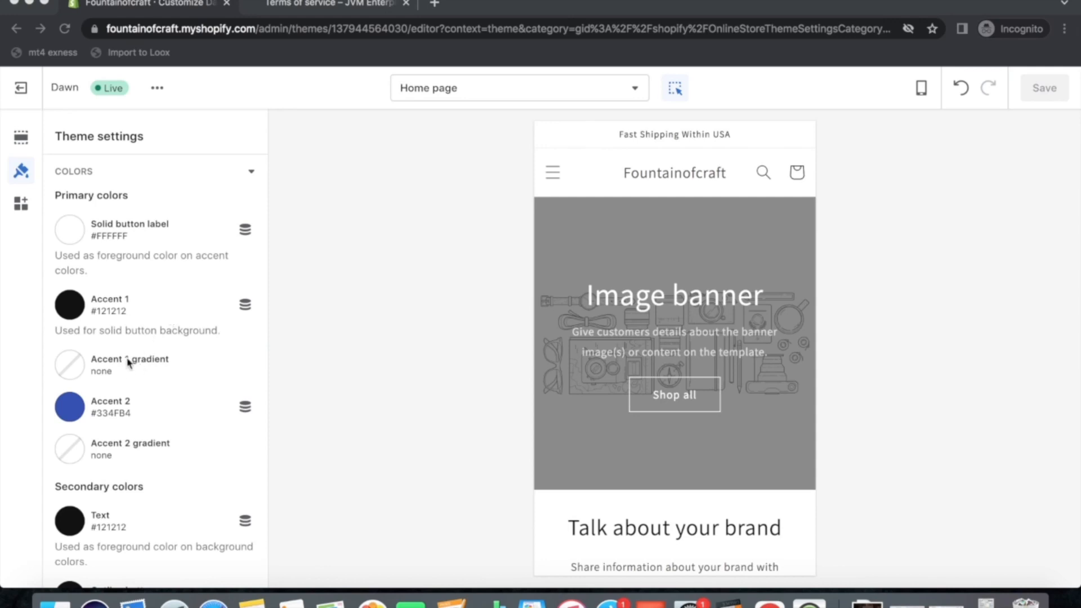
pyautogui.click(21, 204)
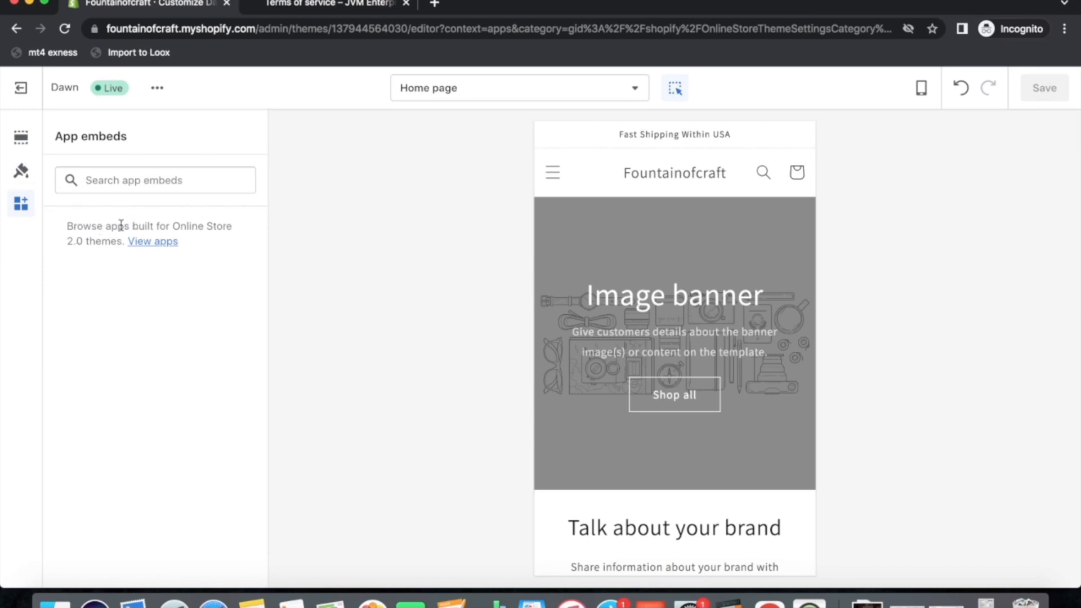
# Set the header section's logo image to the teal JM logo from the image library
pyautogui.click(21, 140)
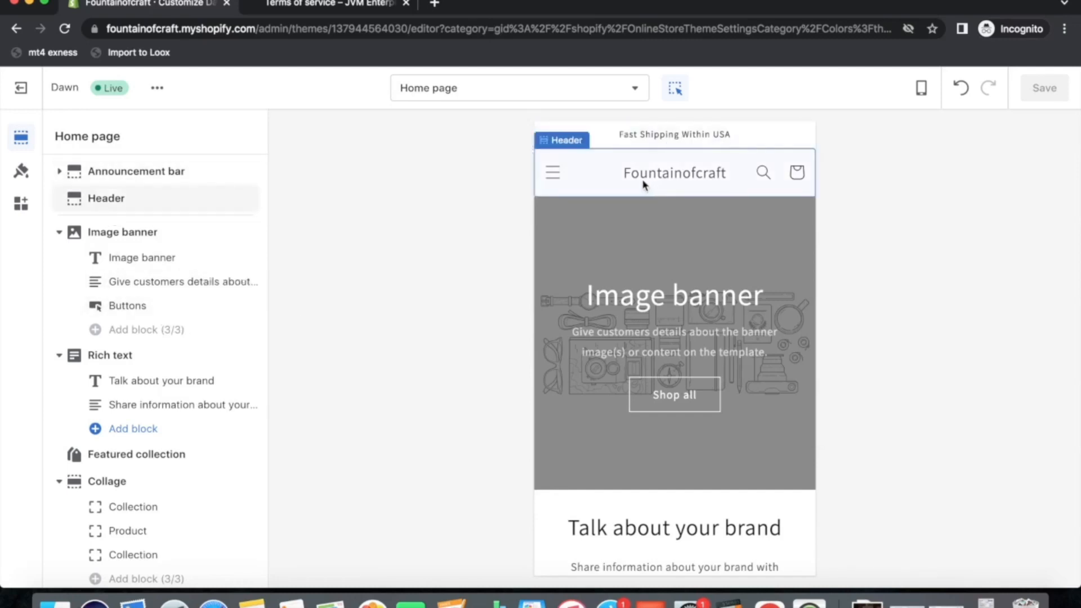
pyautogui.click(651, 191)
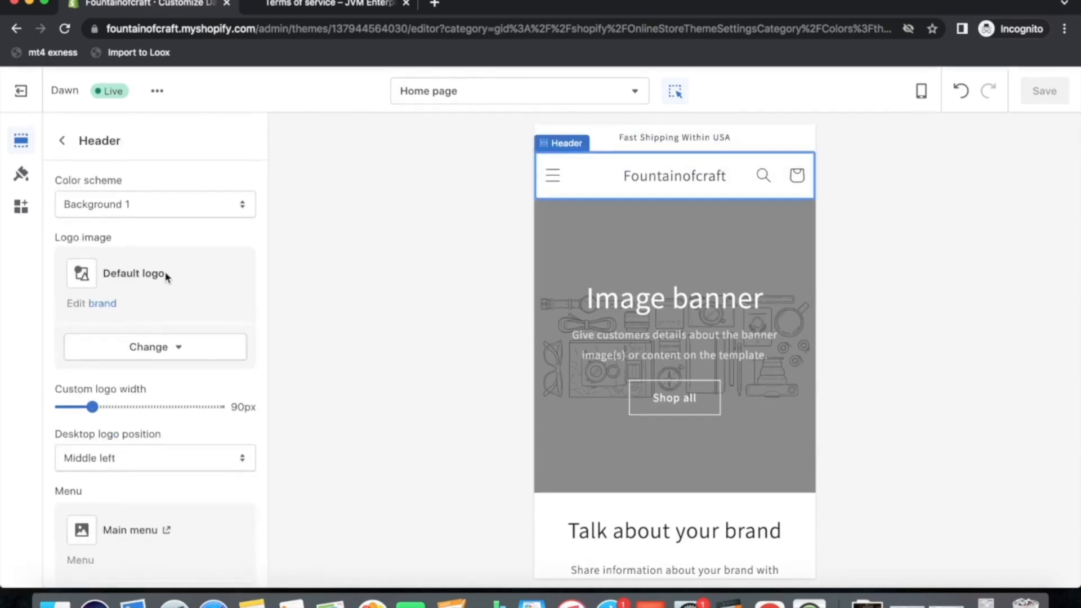
pyautogui.click(165, 339)
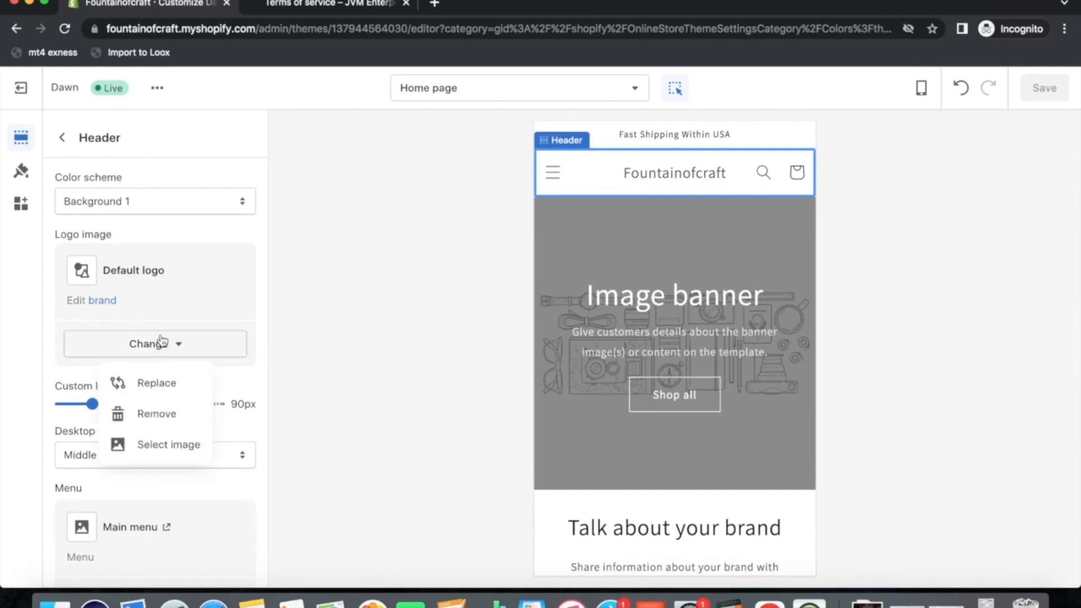
pyautogui.click(141, 444)
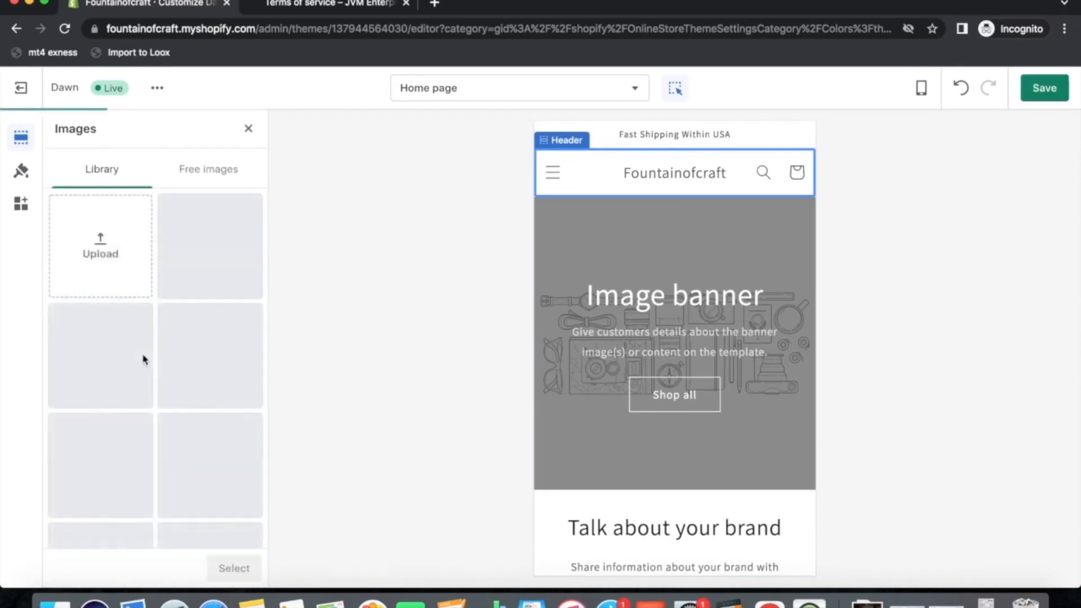
pyautogui.scroll(-4, 145, 431)
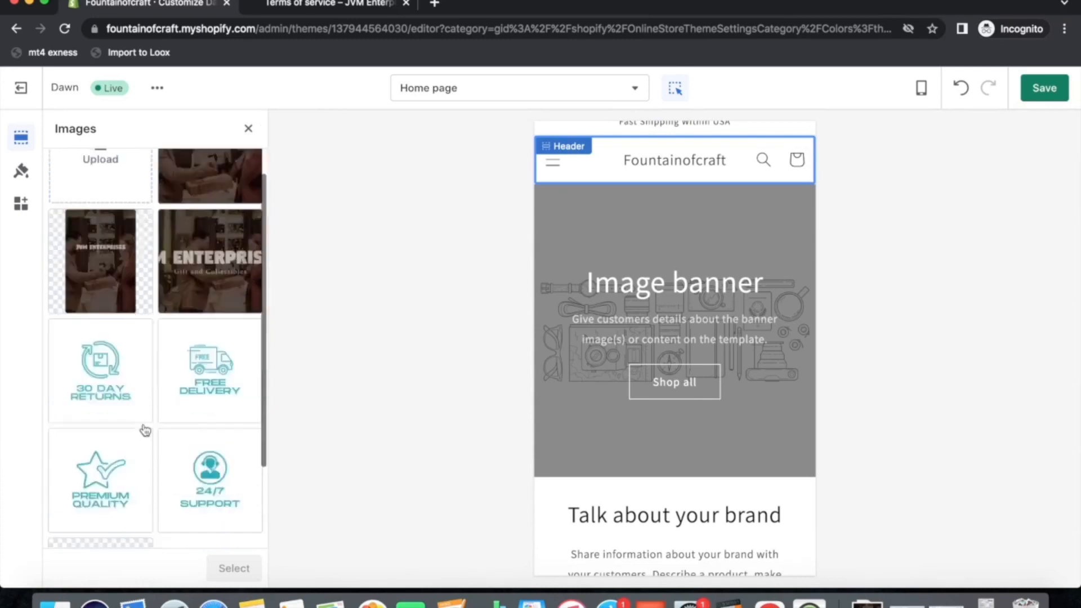
pyautogui.click(113, 489)
pyautogui.click(225, 568)
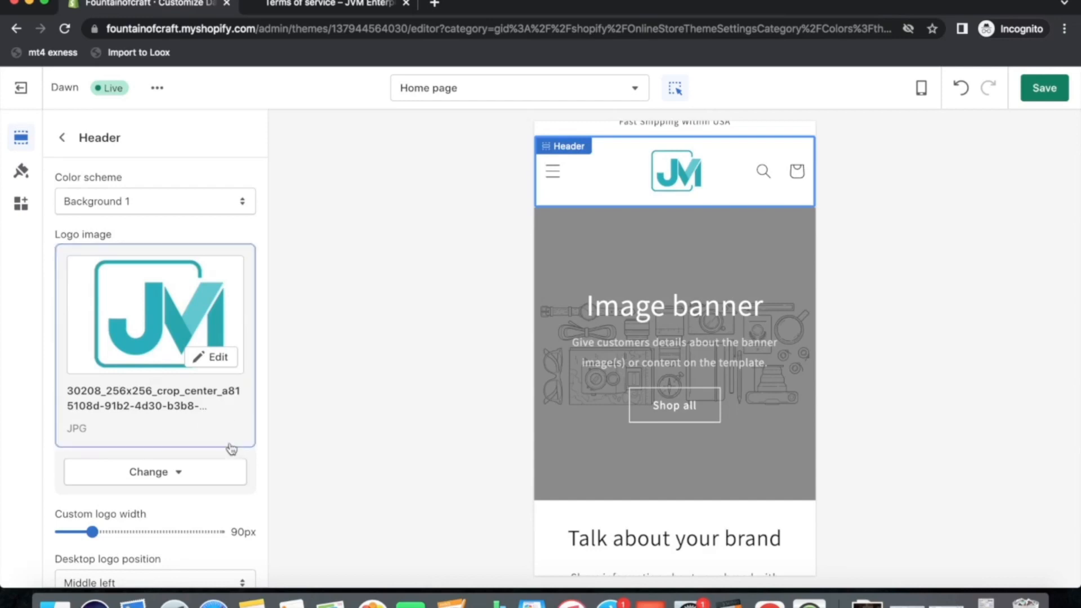
# Set the header's custom logo width to 70 px and check it in the desktop preview before returning to mobile
pyautogui.scroll(-4, 169, 428)
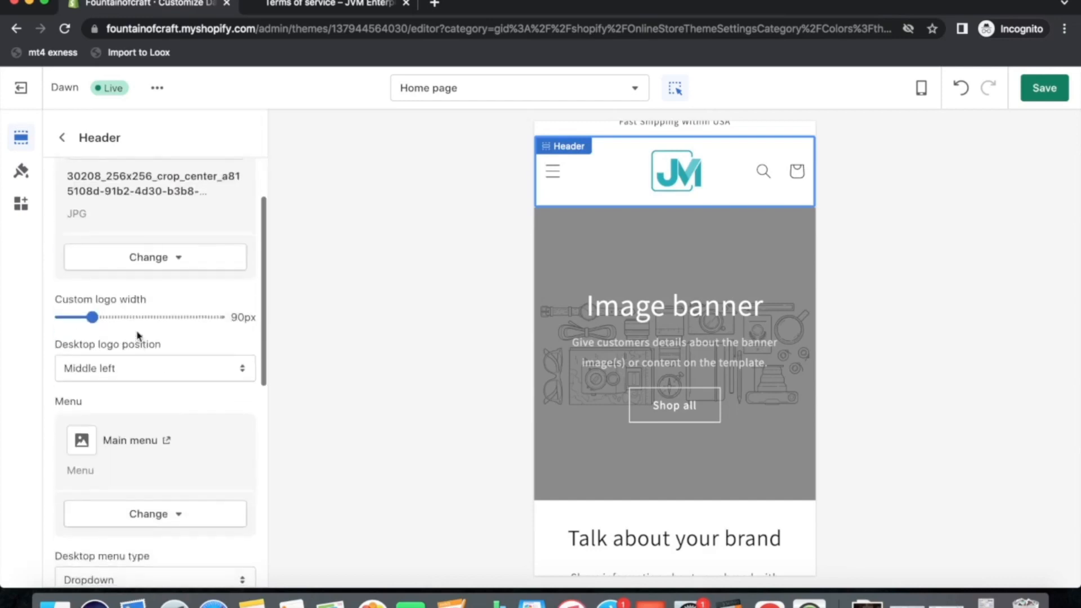
pyautogui.moveTo(92, 317); pyautogui.dragTo(76, 318)
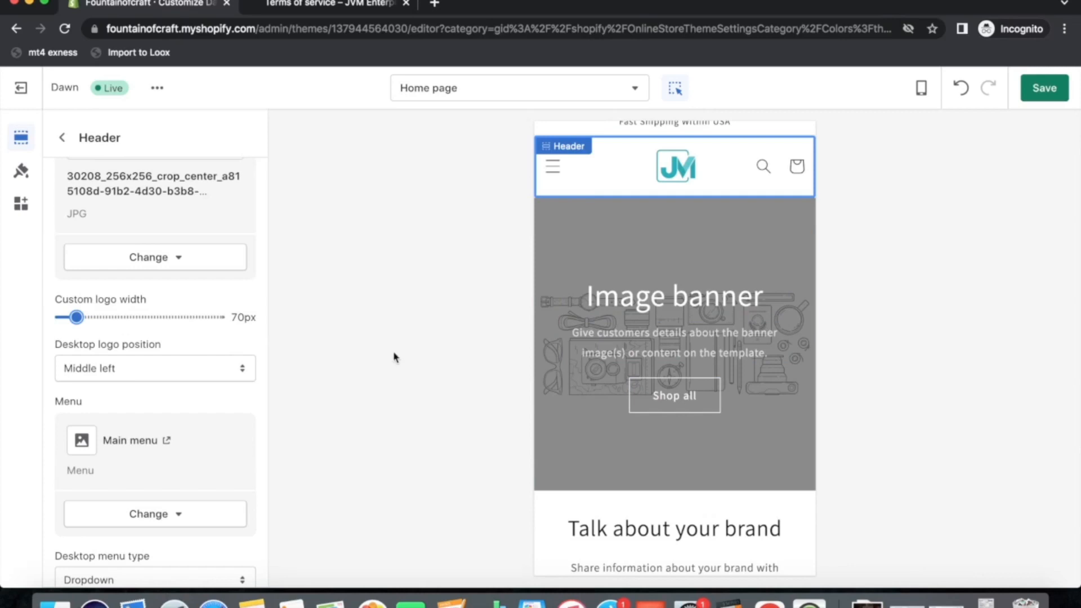
pyautogui.click(928, 90)
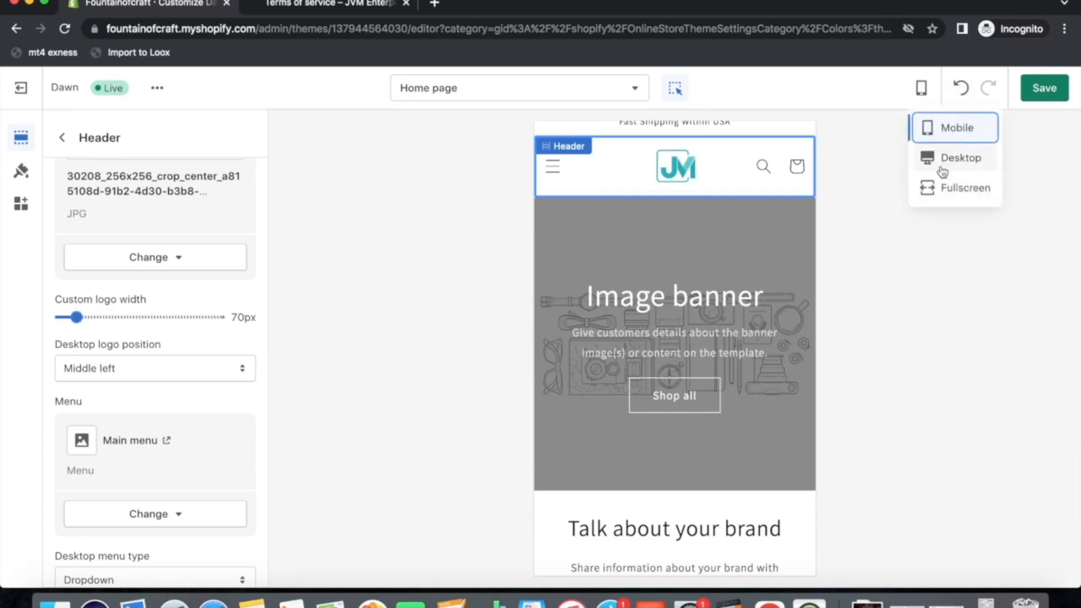
pyautogui.click(941, 162)
pyautogui.click(929, 96)
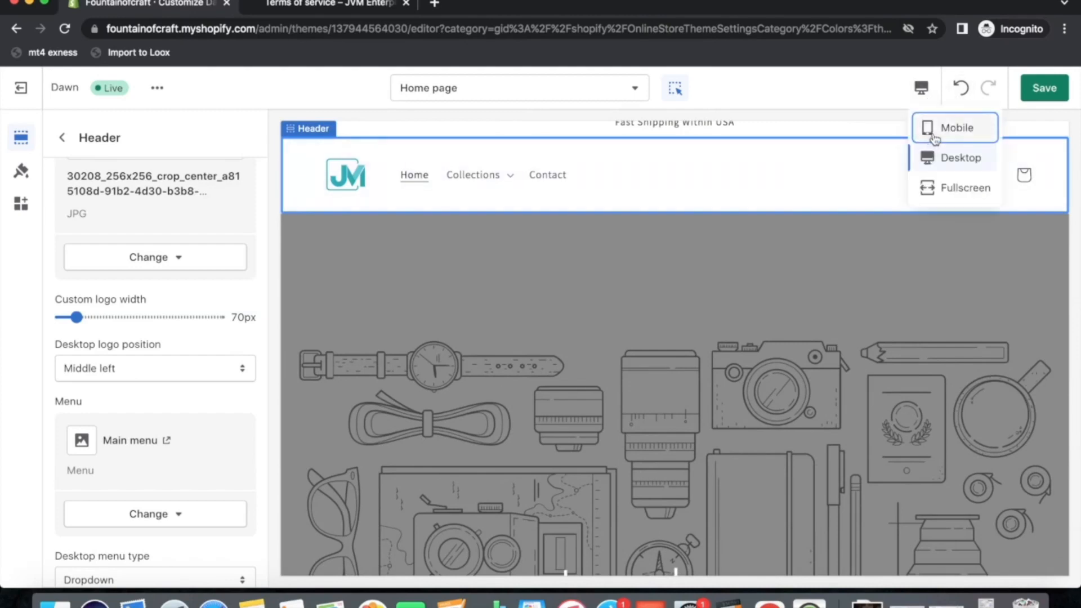
pyautogui.click(934, 135)
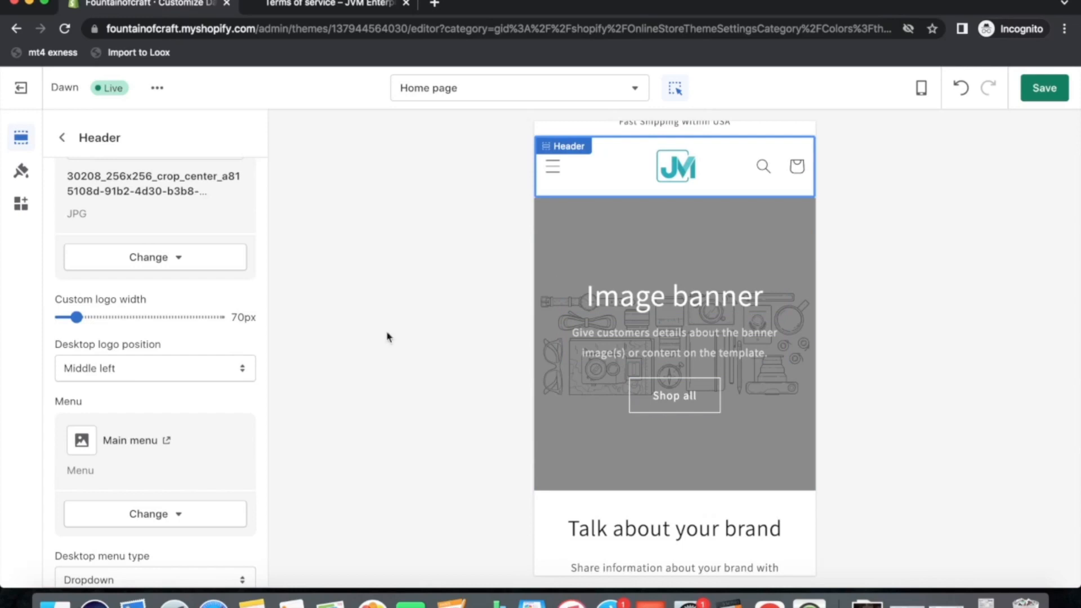
# Check the header's navigation menu in the mobile preview, close it and return to the section list
pyautogui.scroll(4, 140, 329)
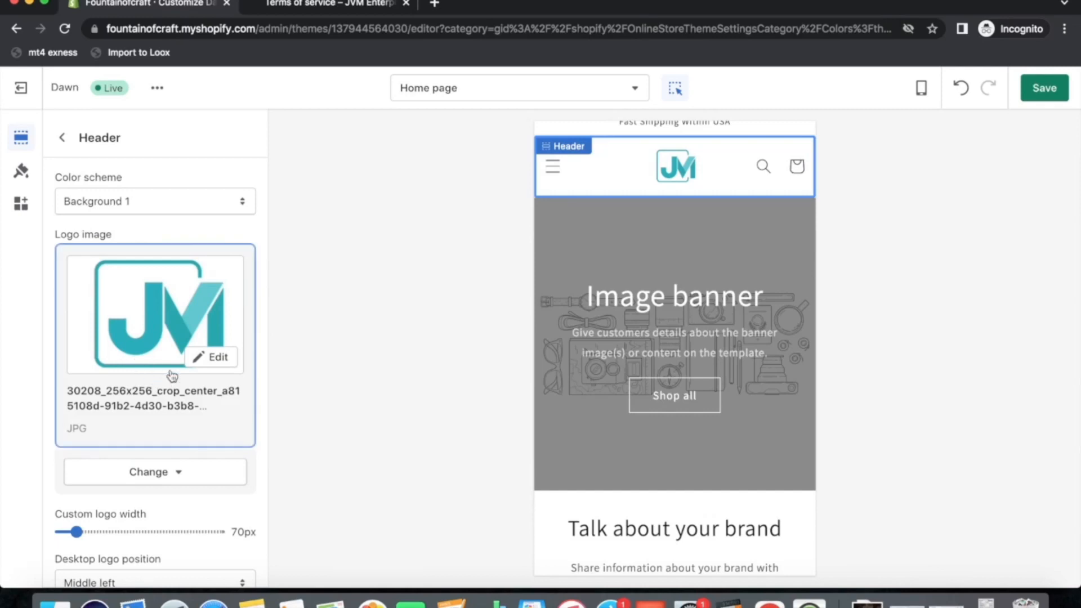
pyautogui.click(553, 166)
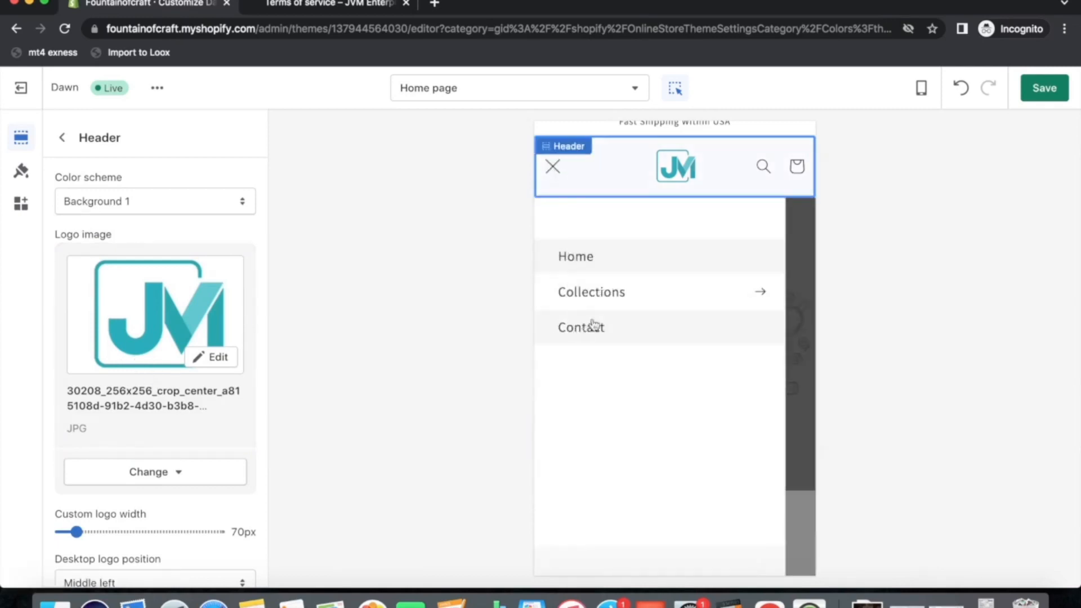
pyautogui.click(552, 168)
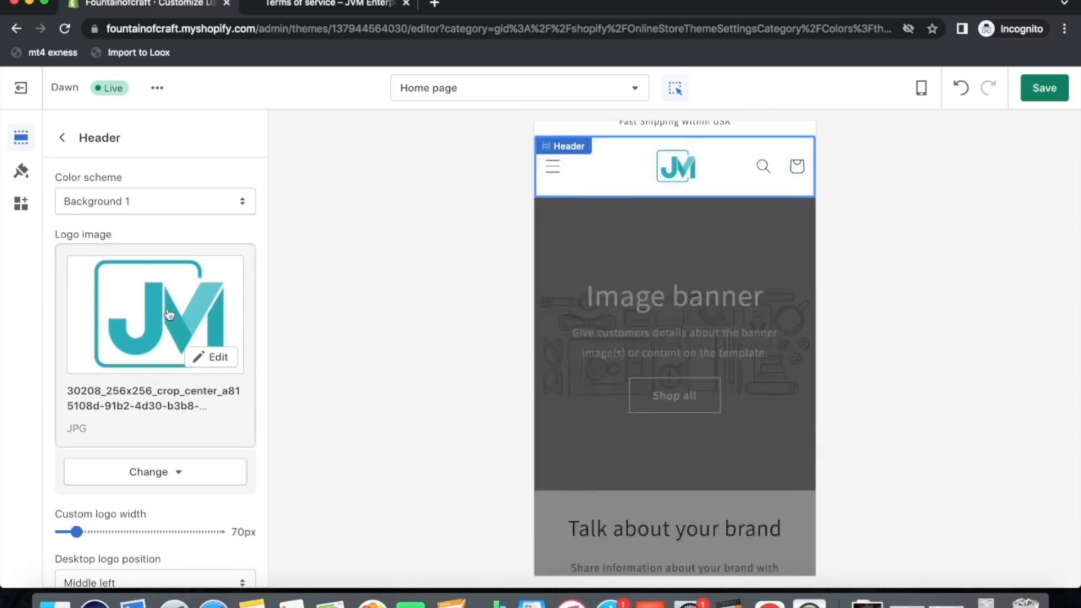
pyautogui.click(62, 138)
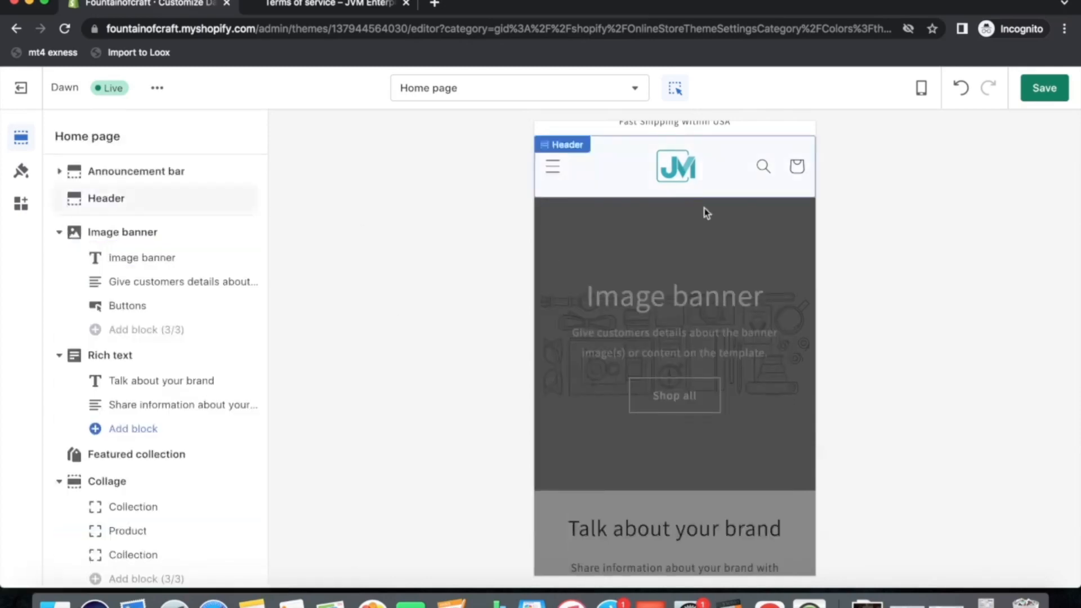
pyautogui.scroll(-2, 651, 218)
pyautogui.scroll(2, 649, 214)
pyautogui.scroll(-2, 650, 215)
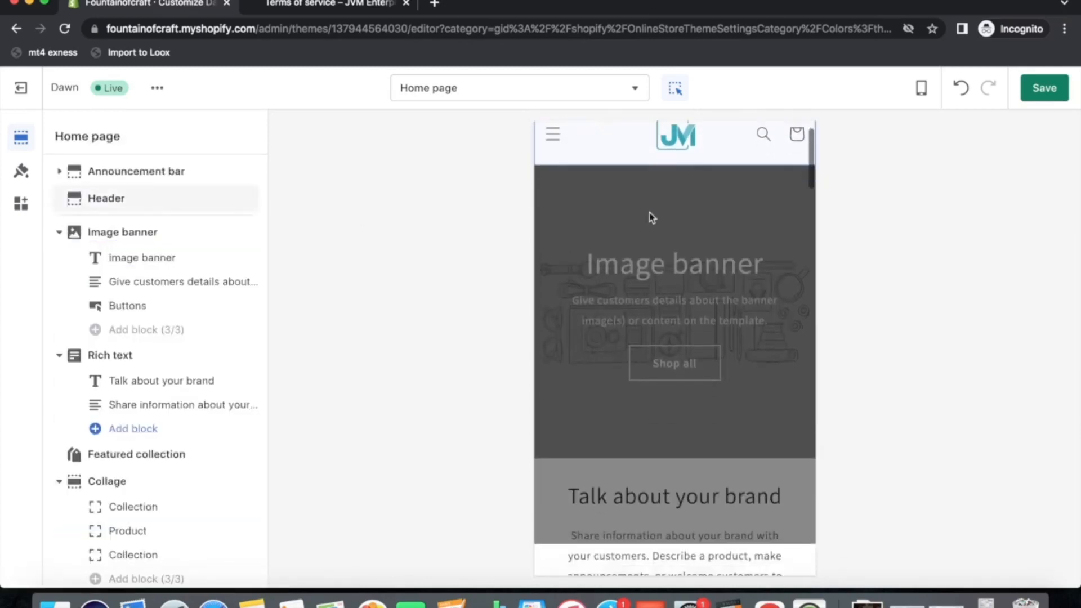
pyautogui.click(683, 249)
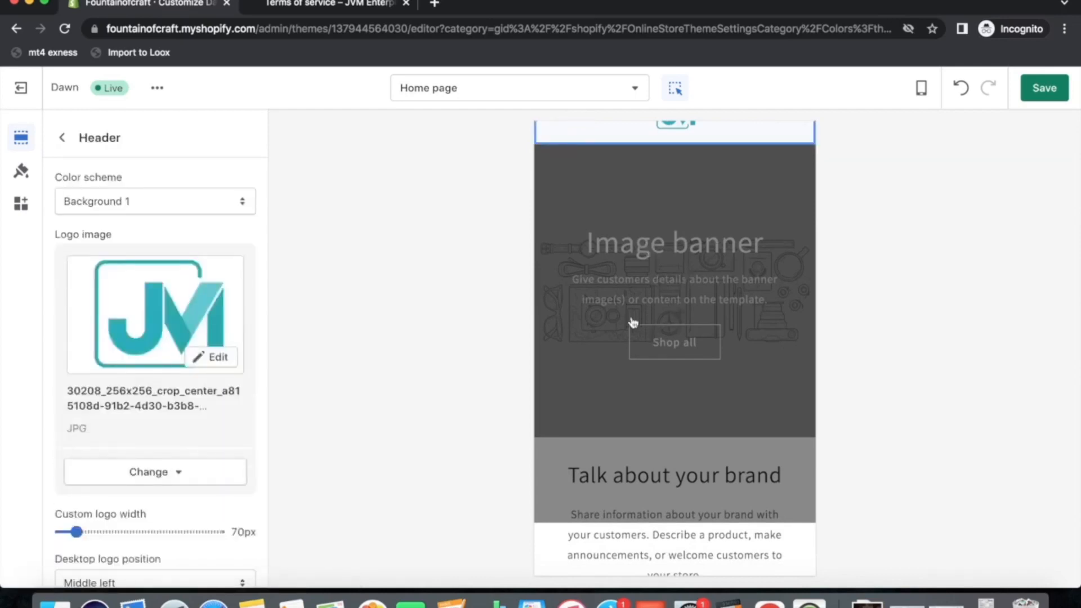
pyautogui.scroll(2, 633, 321)
pyautogui.click(62, 138)
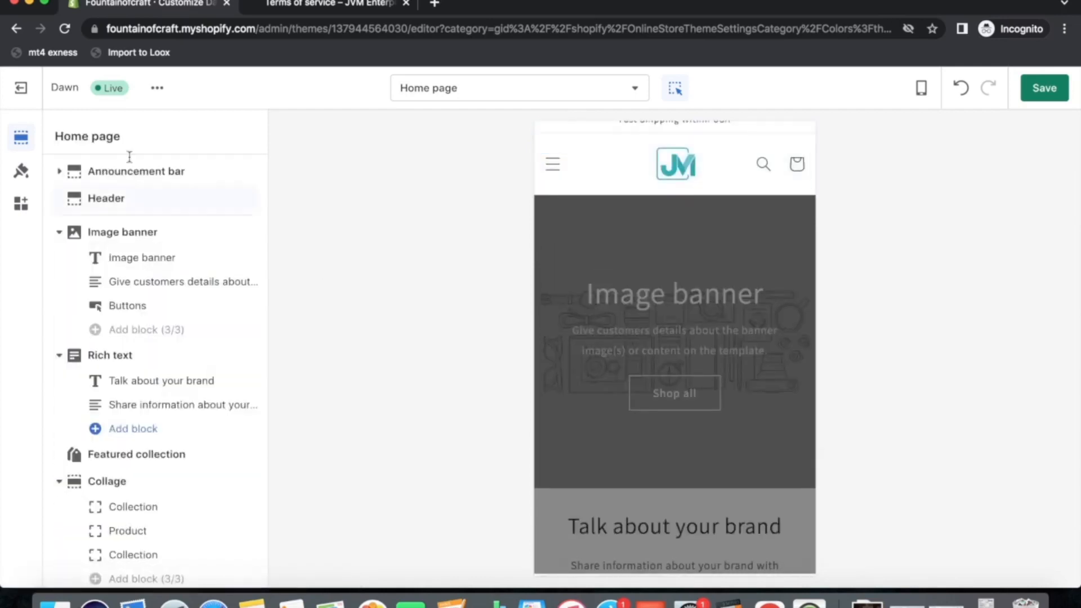
pyautogui.scroll(-1, 158, 366)
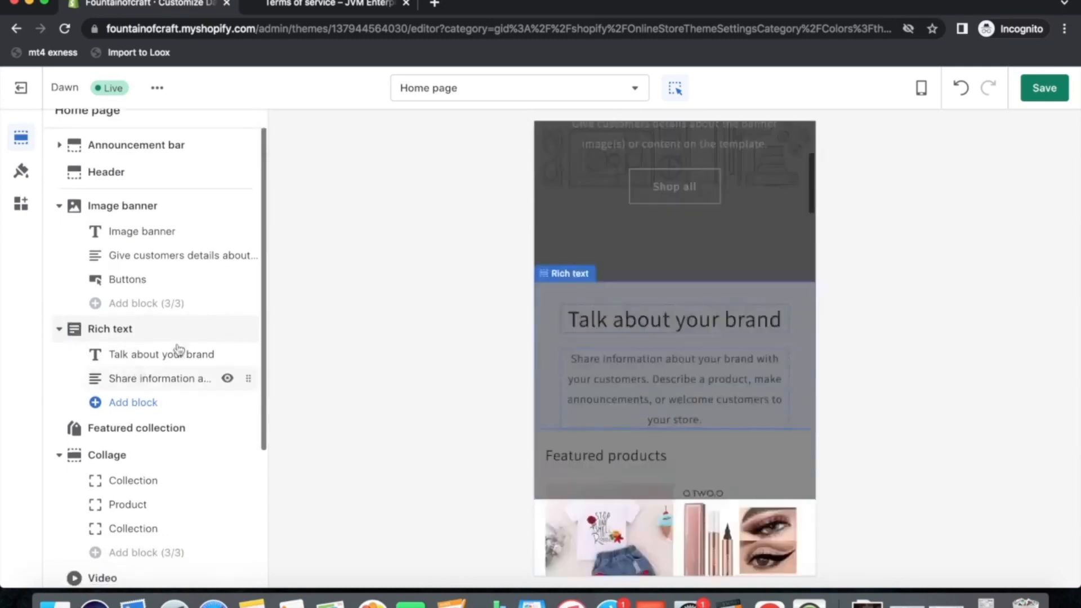
pyautogui.click(654, 362)
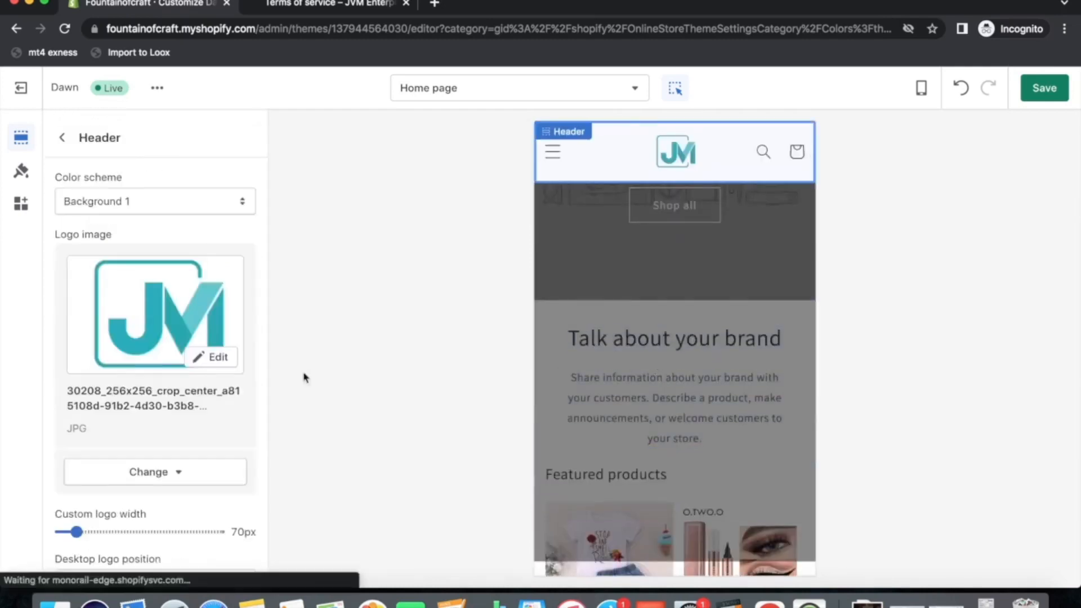
pyautogui.click(61, 137)
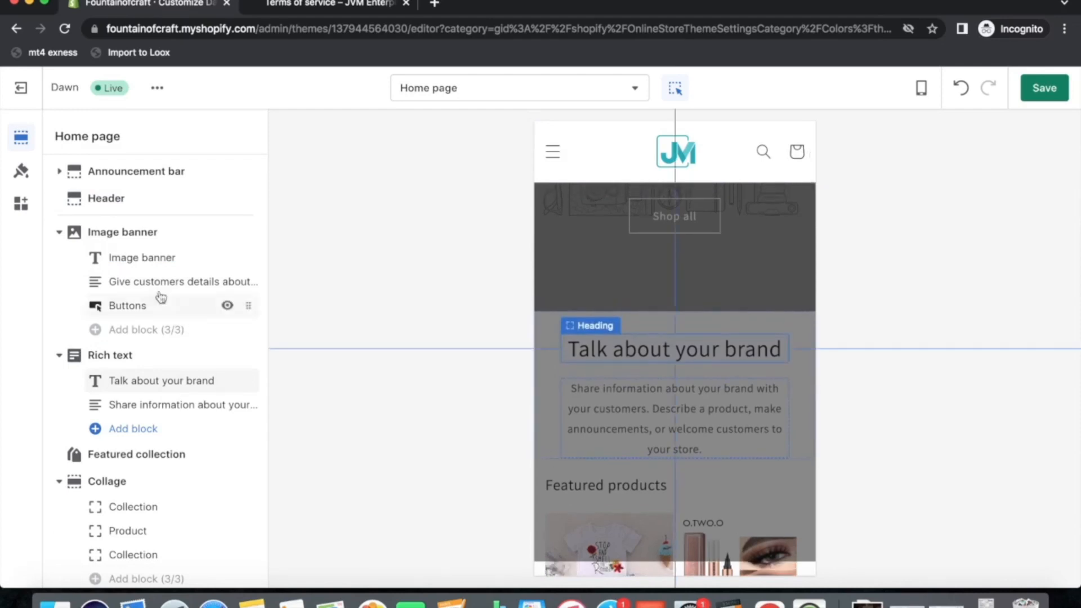
# Clear the heading text of the image banner and return to the section list
pyautogui.click(145, 259)
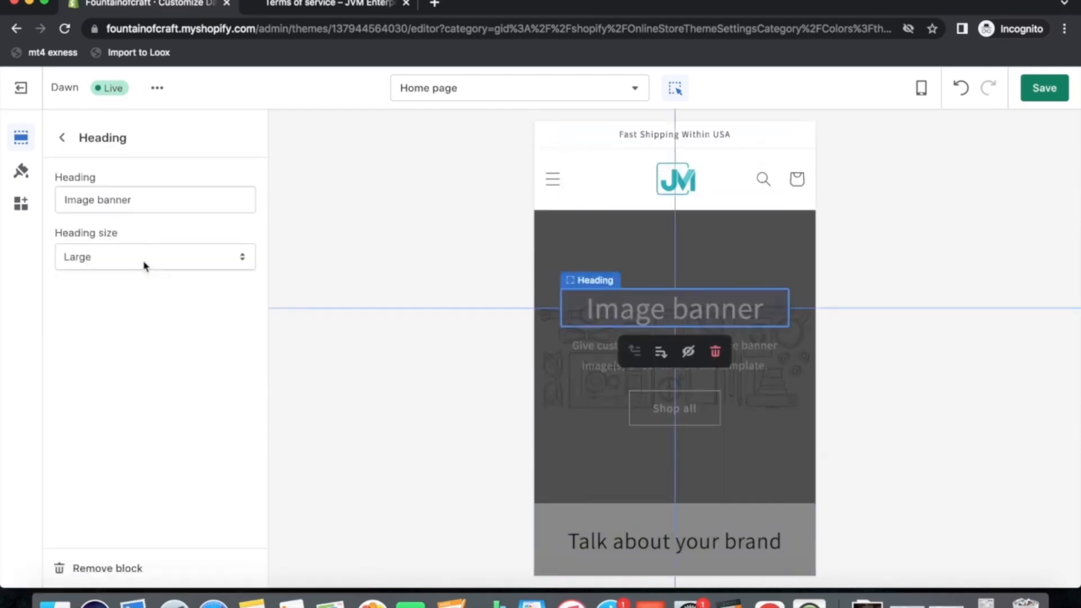
pyautogui.moveTo(146, 206); pyautogui.dragTo(35, 209)
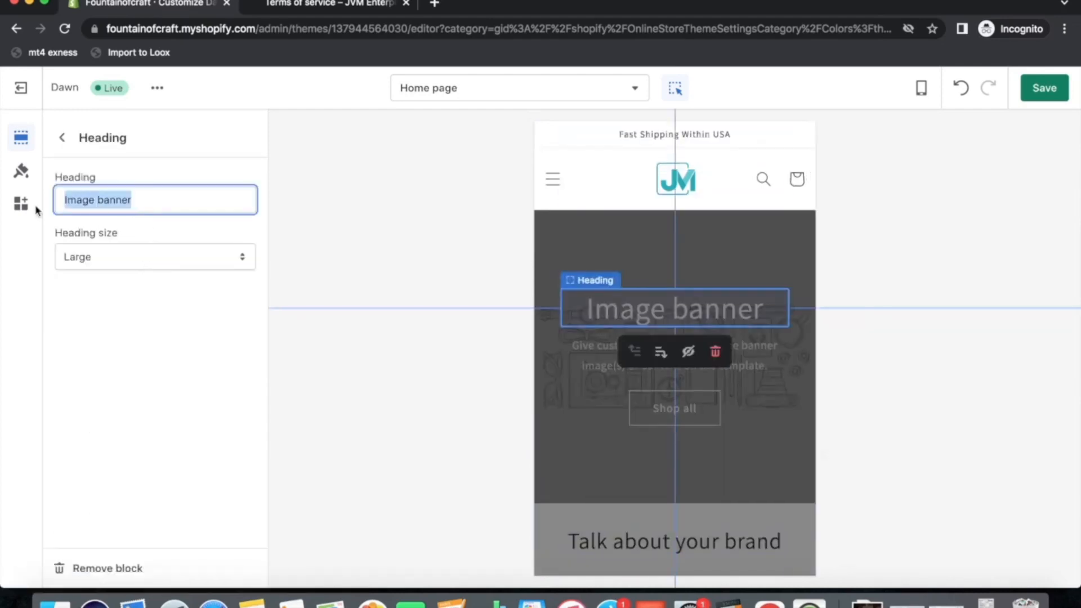
pyautogui.press('BackSpace')
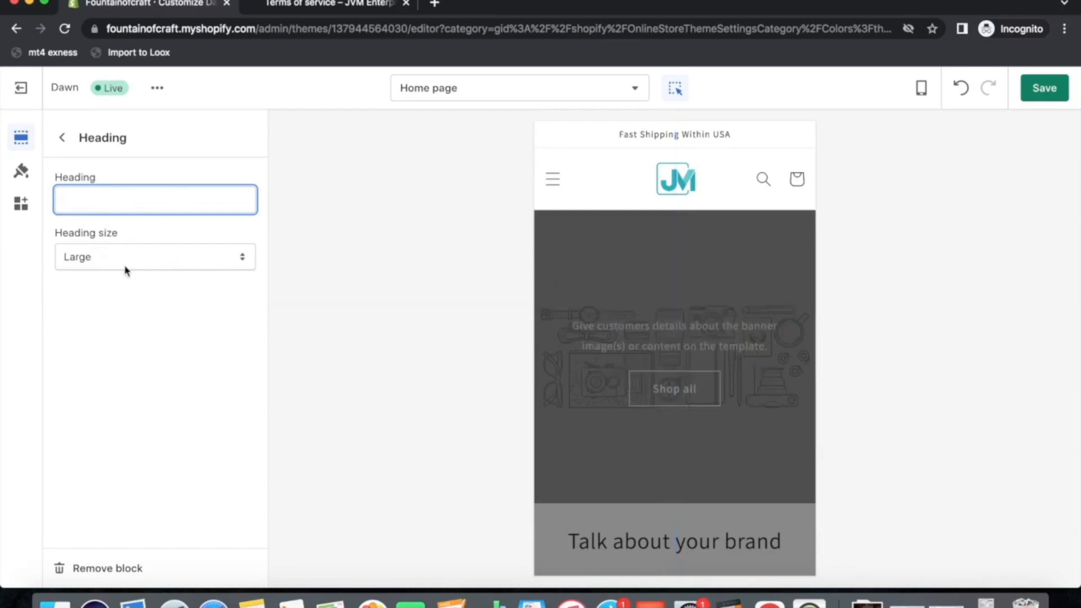
pyautogui.click(62, 138)
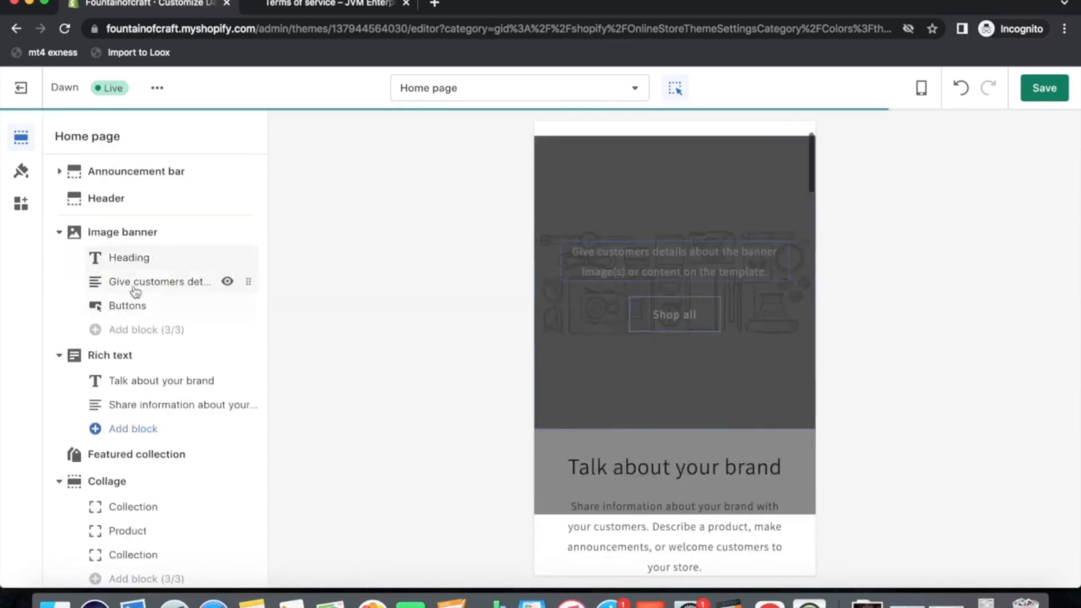
# Hide the image banner's description text block and its heading block
pyautogui.click(135, 288)
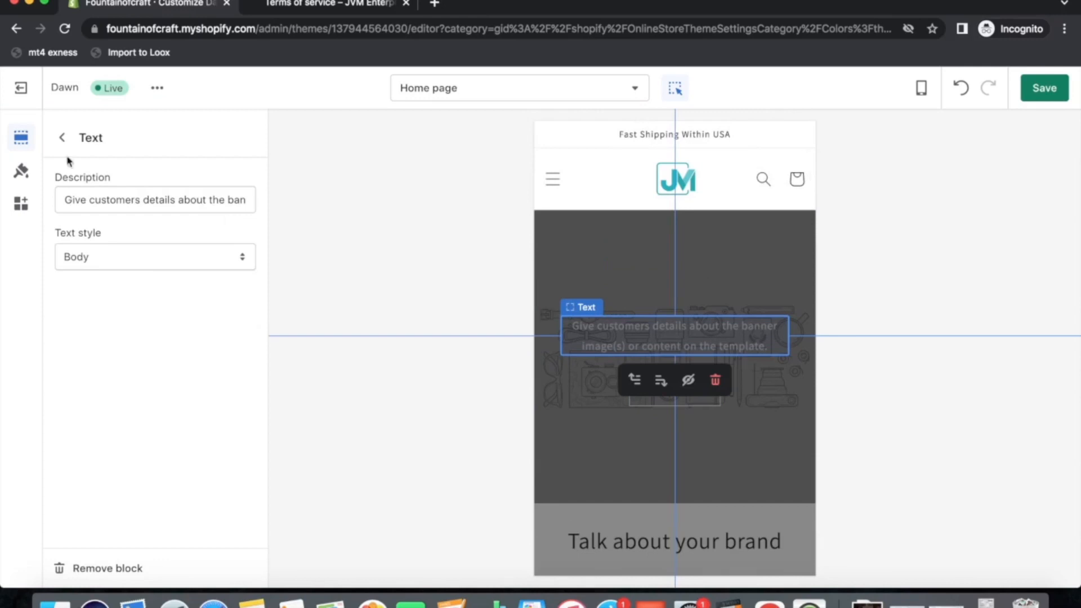
pyautogui.click(59, 137)
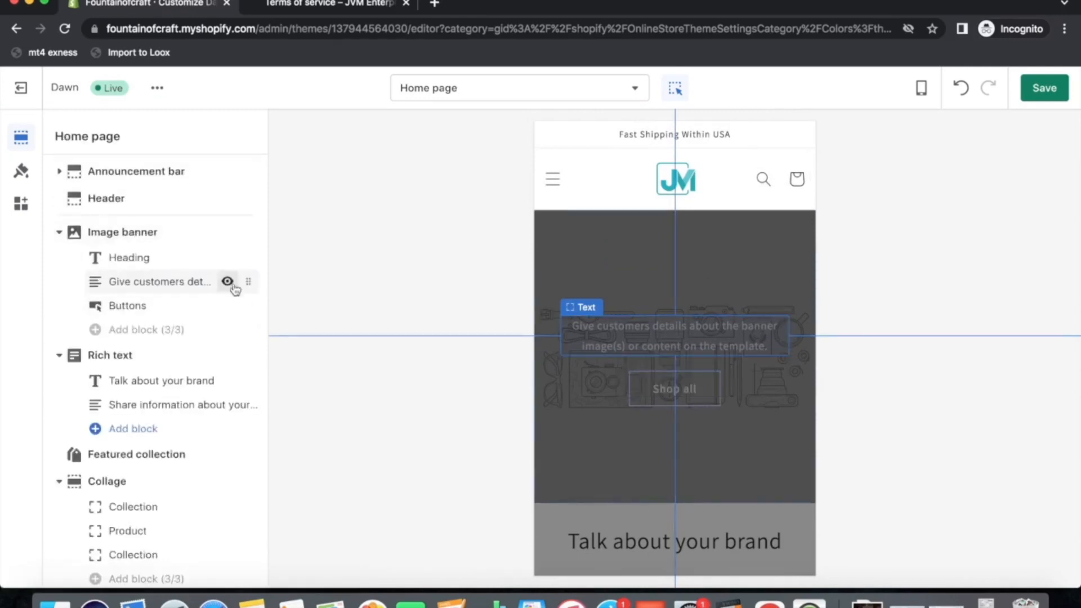
pyautogui.click(227, 282)
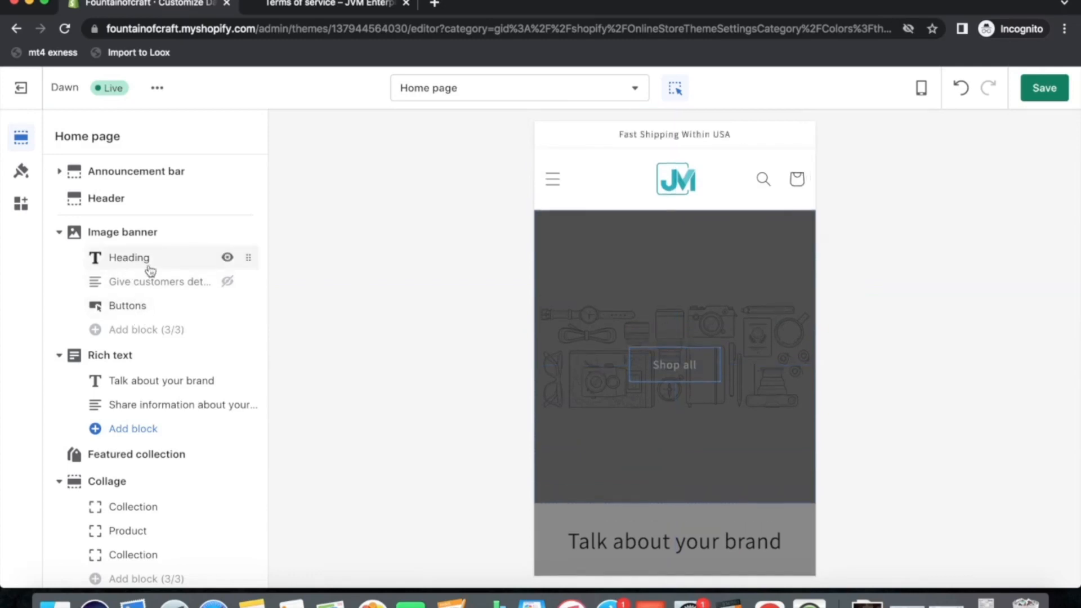
pyautogui.click(227, 257)
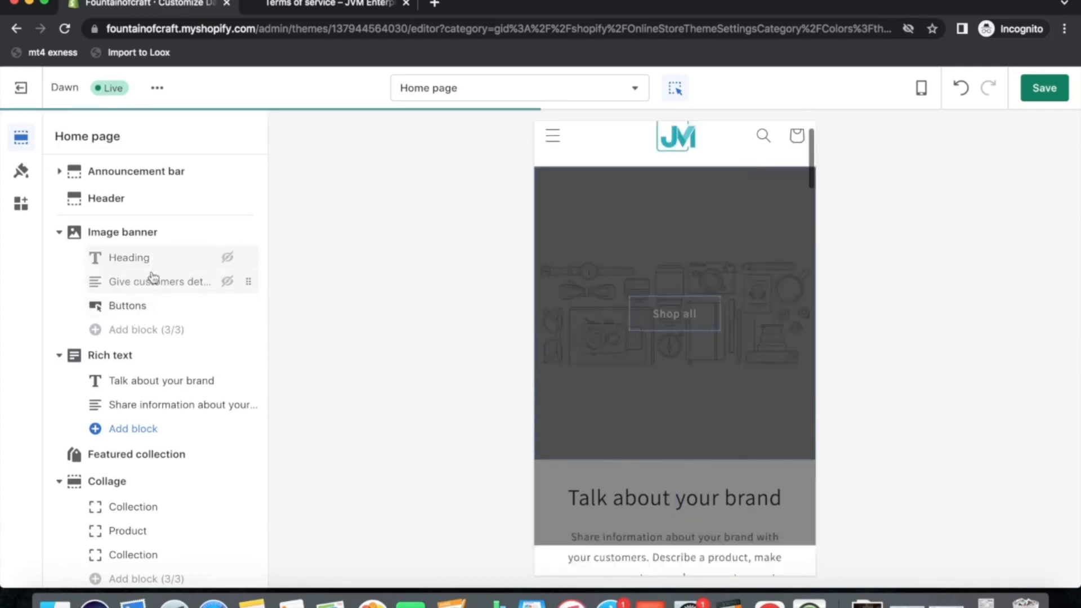
# Check the navigation menu in the mobile preview, close it and return to the home page section list
pyautogui.click(621, 228)
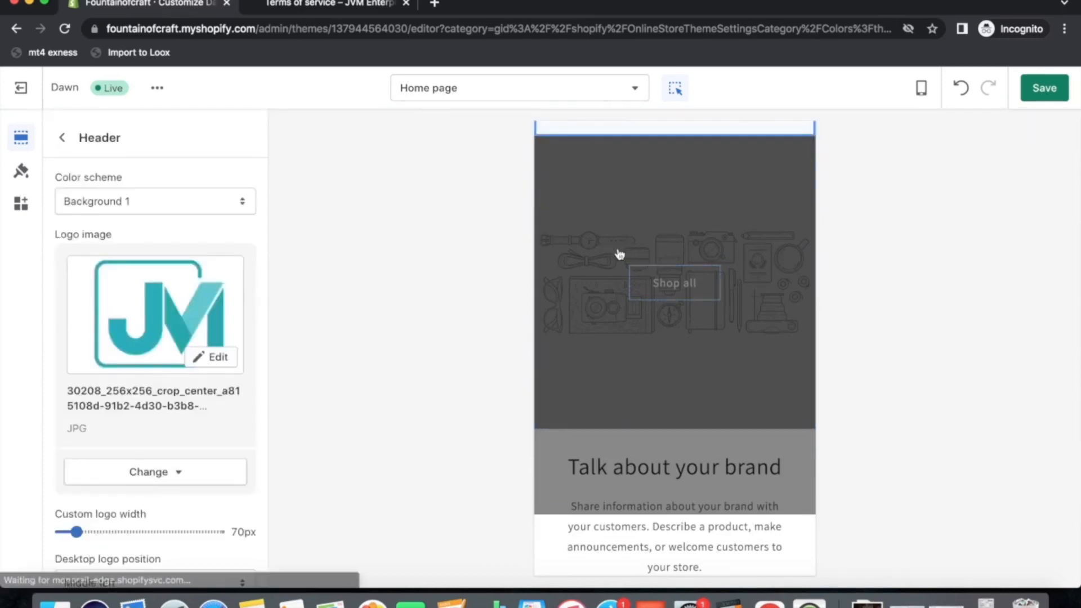
pyautogui.click(627, 357)
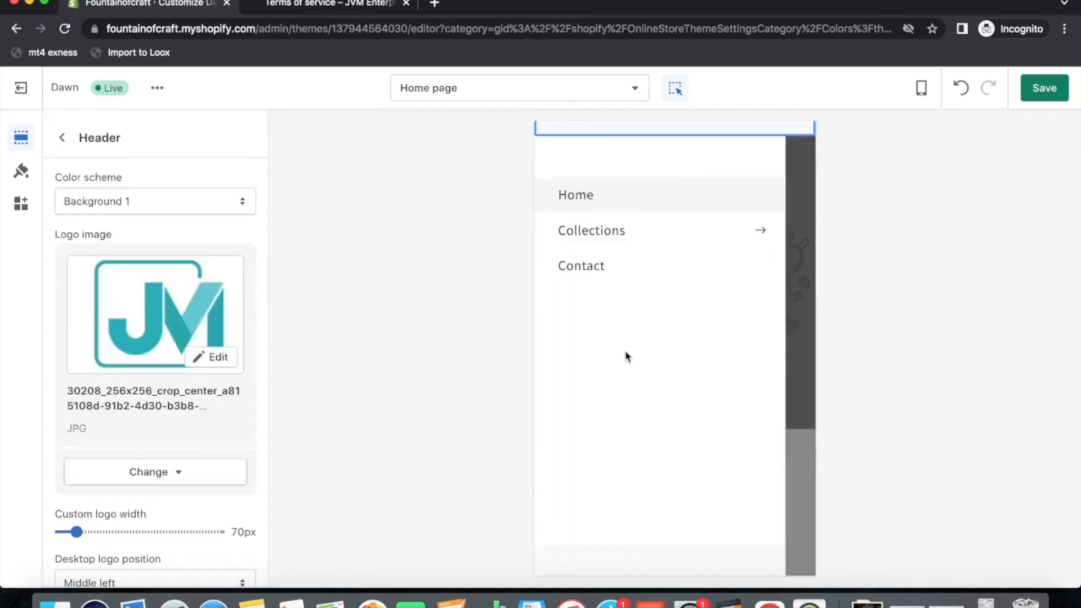
pyautogui.click(793, 269)
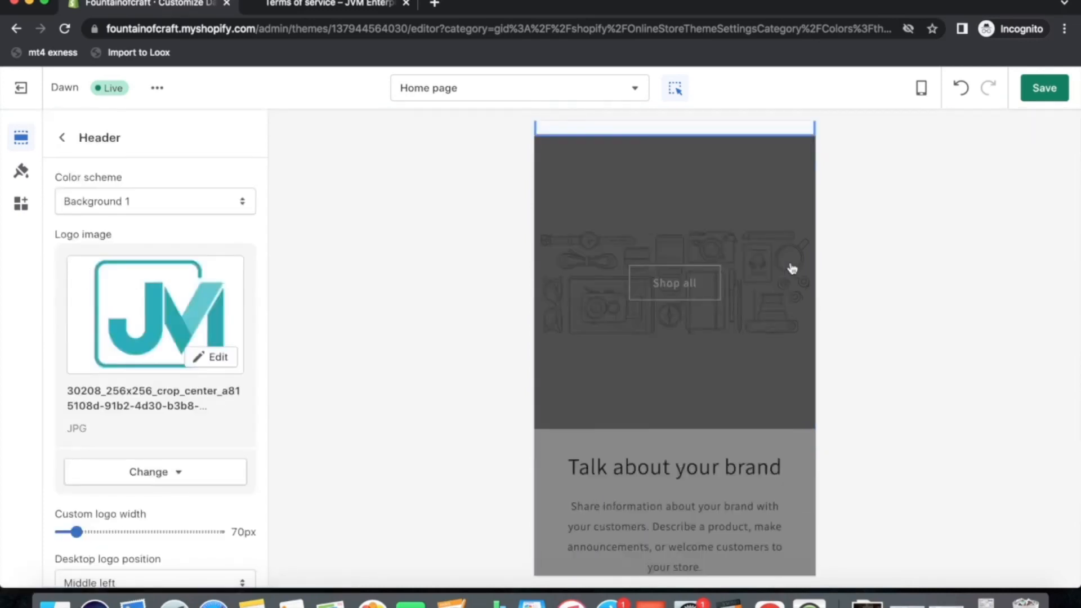
pyautogui.click(61, 137)
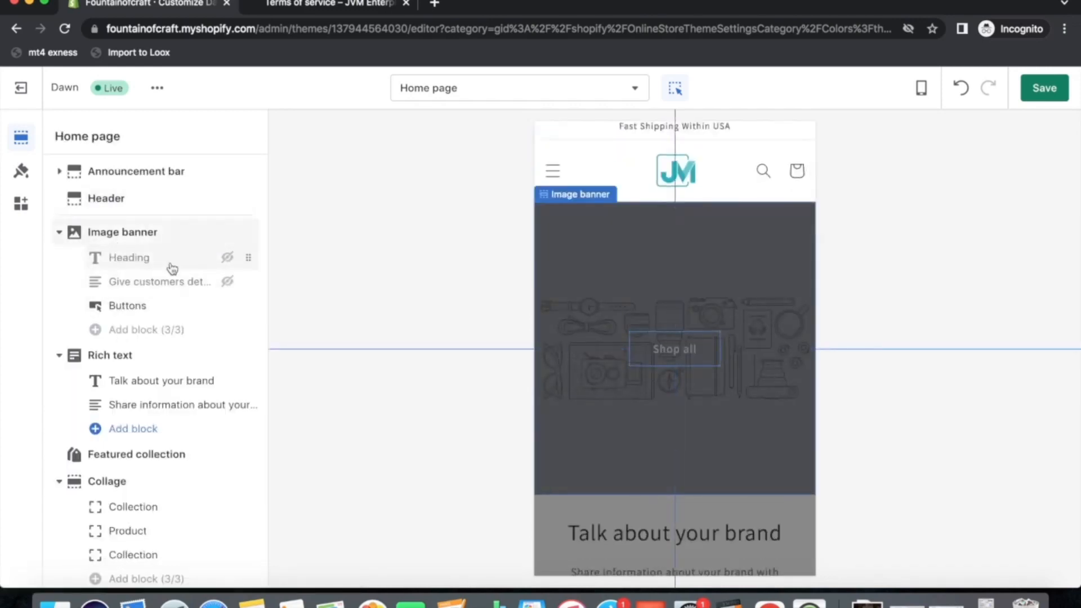
# Set the image banner's first image to the square JVM Enterprises banner from the image library and return to the section list
pyautogui.click(145, 233)
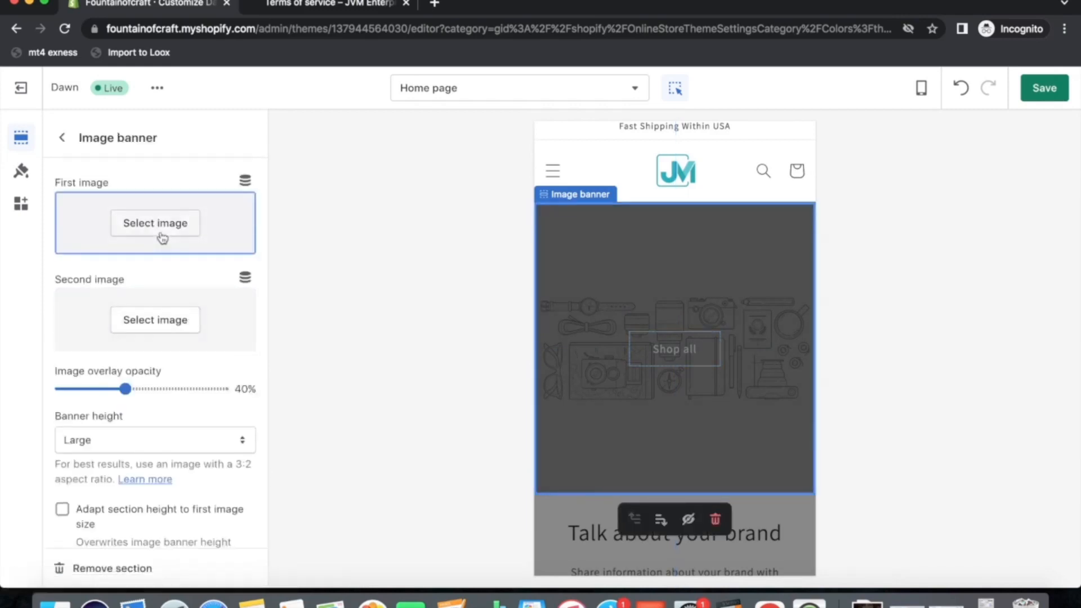
pyautogui.click(161, 237)
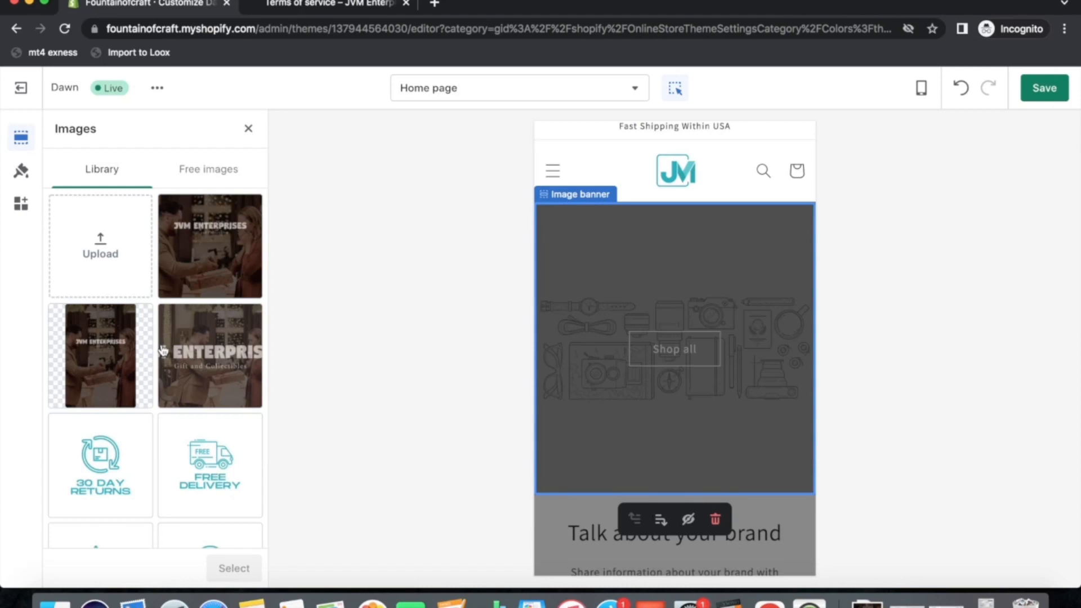
pyautogui.click(217, 241)
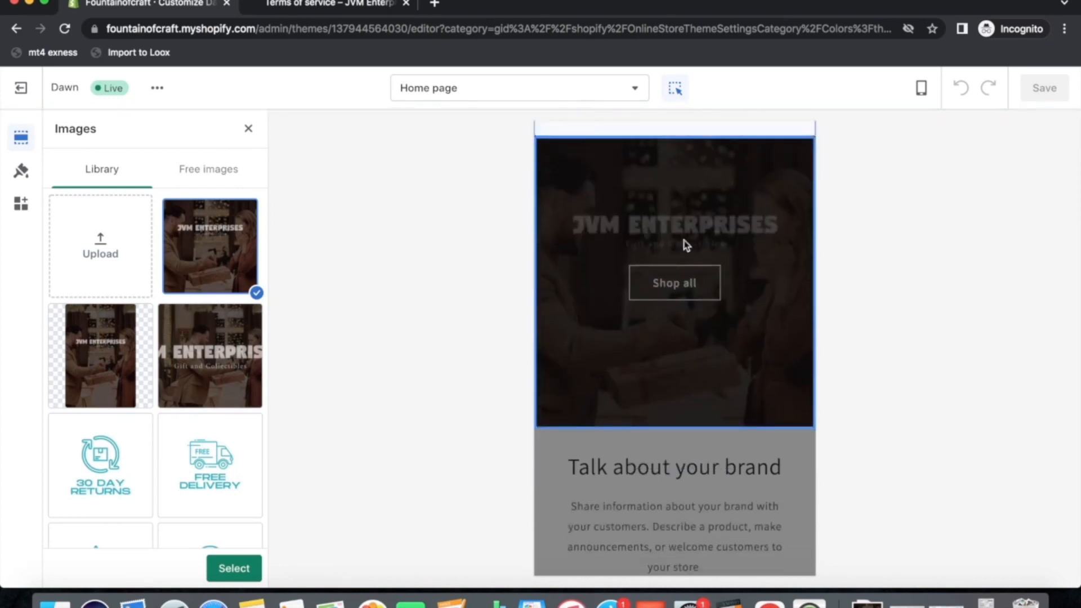
pyautogui.click(233, 568)
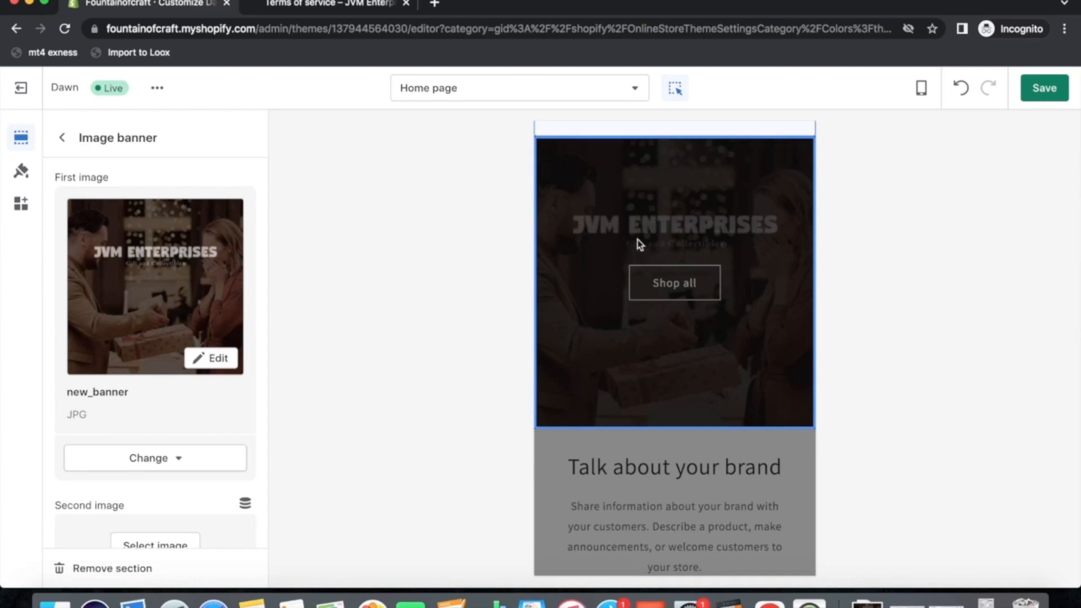
pyautogui.click(62, 138)
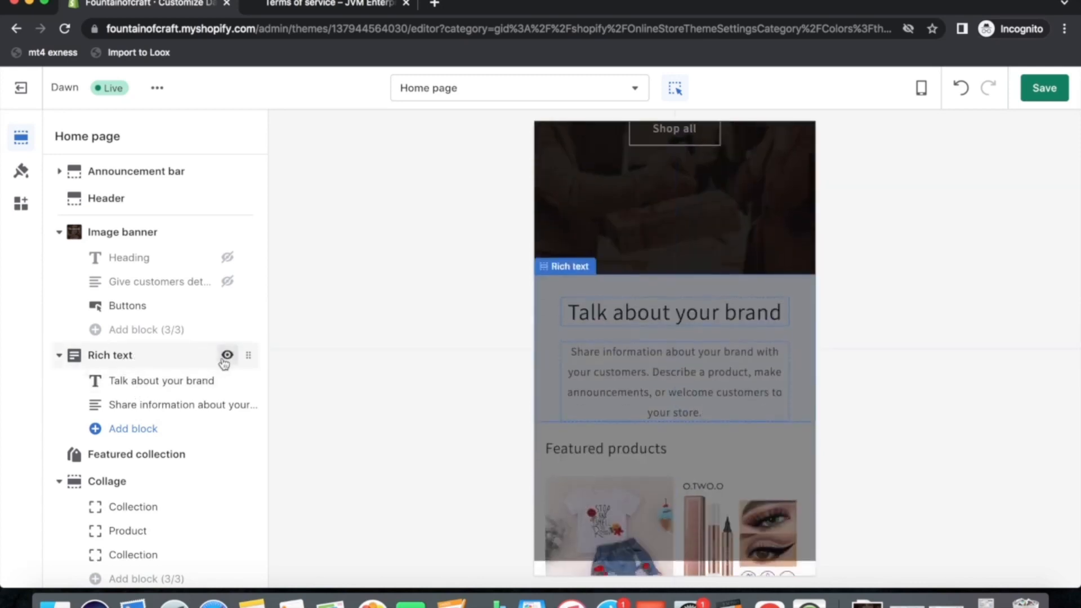
# Hide the Rich text section together with its heading and text blocks, and return to the section list
pyautogui.click(226, 357)
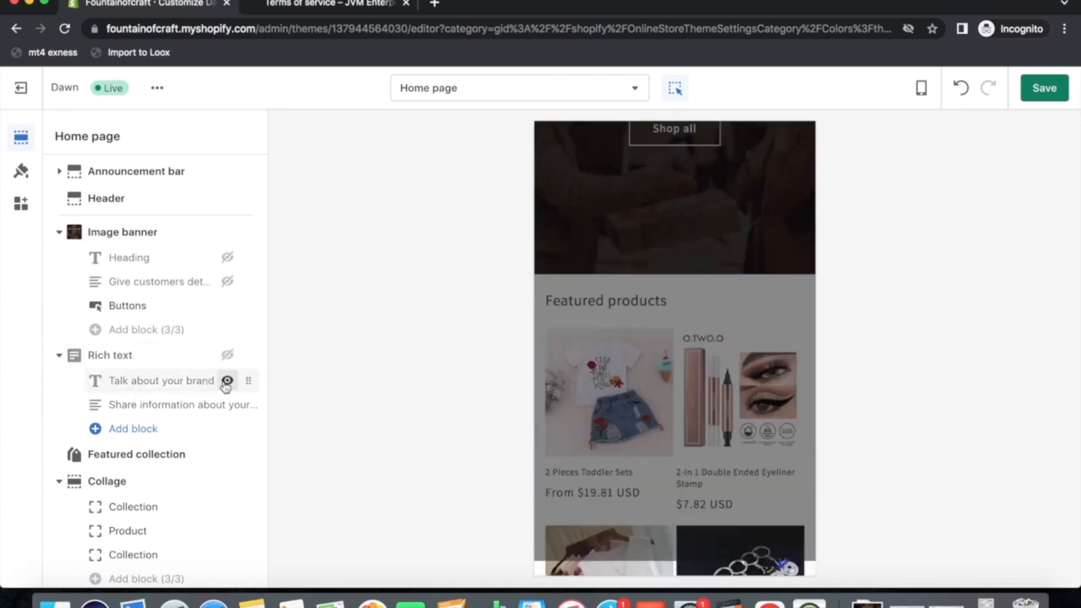
pyautogui.click(228, 381)
pyautogui.click(228, 406)
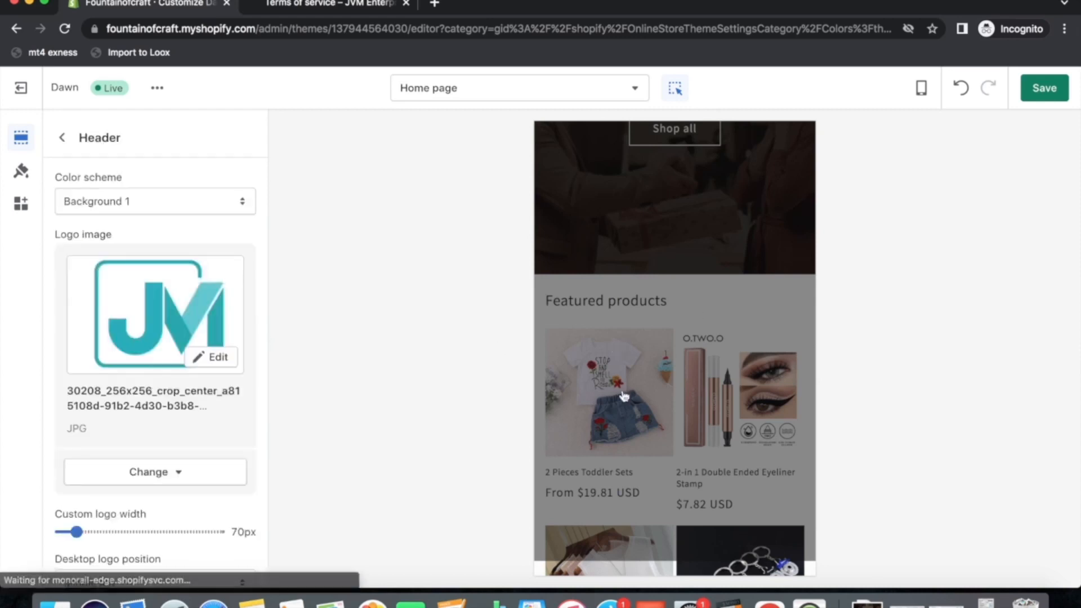
pyautogui.click(58, 137)
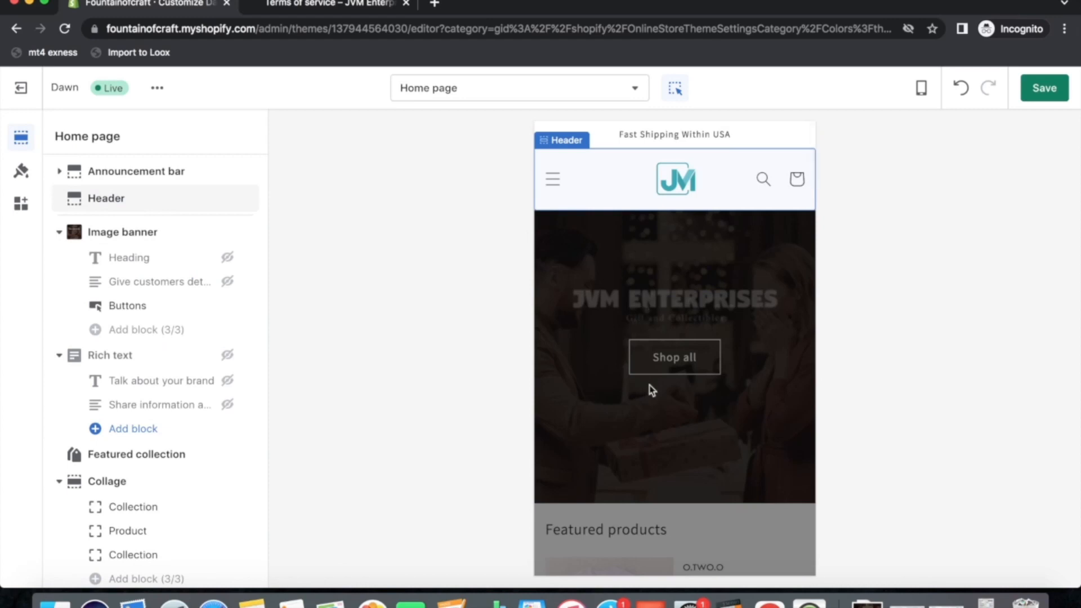
# Review the home page preview down to the footer, look at the footer section's settings and return to the section list
pyautogui.scroll(-10, 670, 394)
pyautogui.scroll(-15, 669, 407)
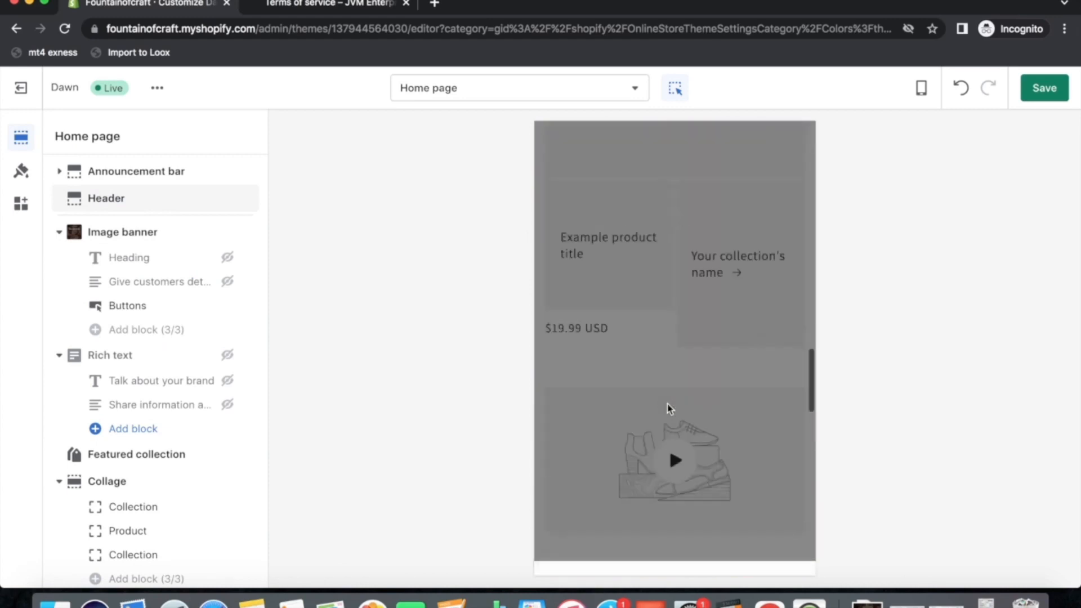
pyautogui.scroll(-5, 73, 455)
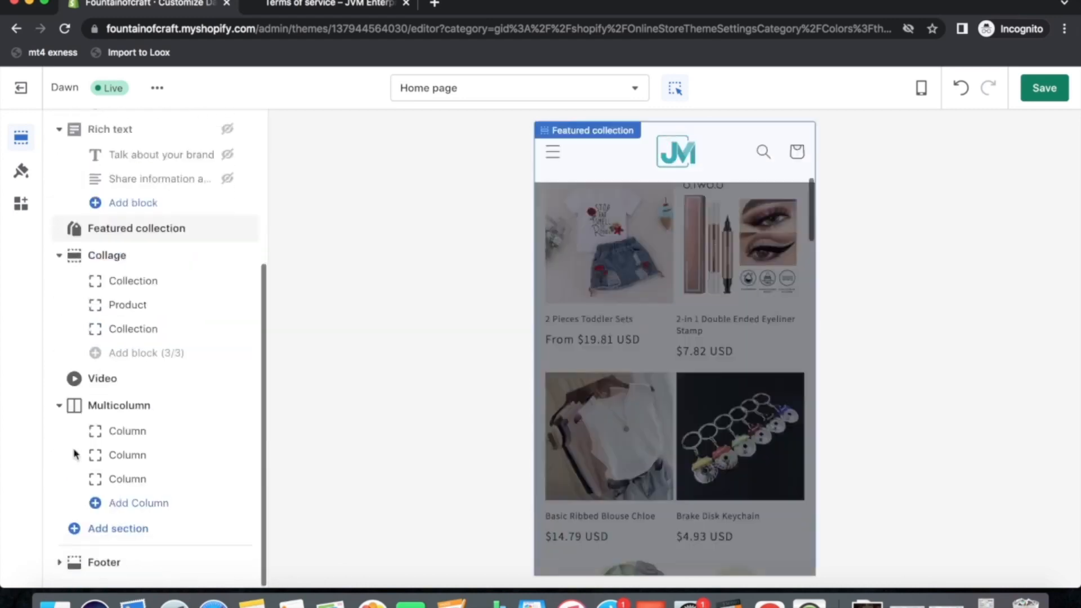
pyautogui.click(96, 560)
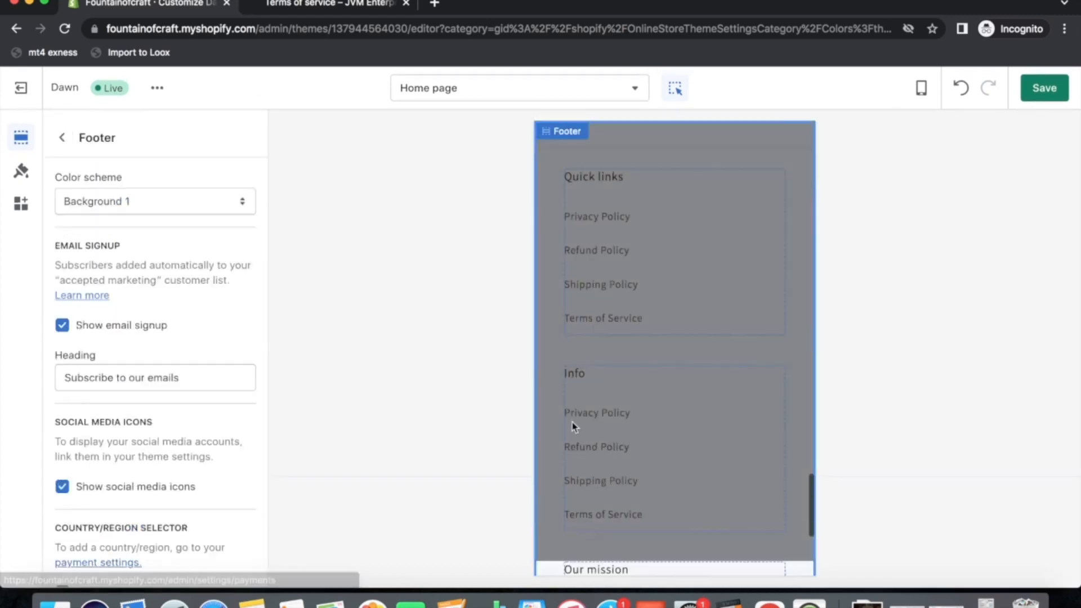
pyautogui.click(712, 360)
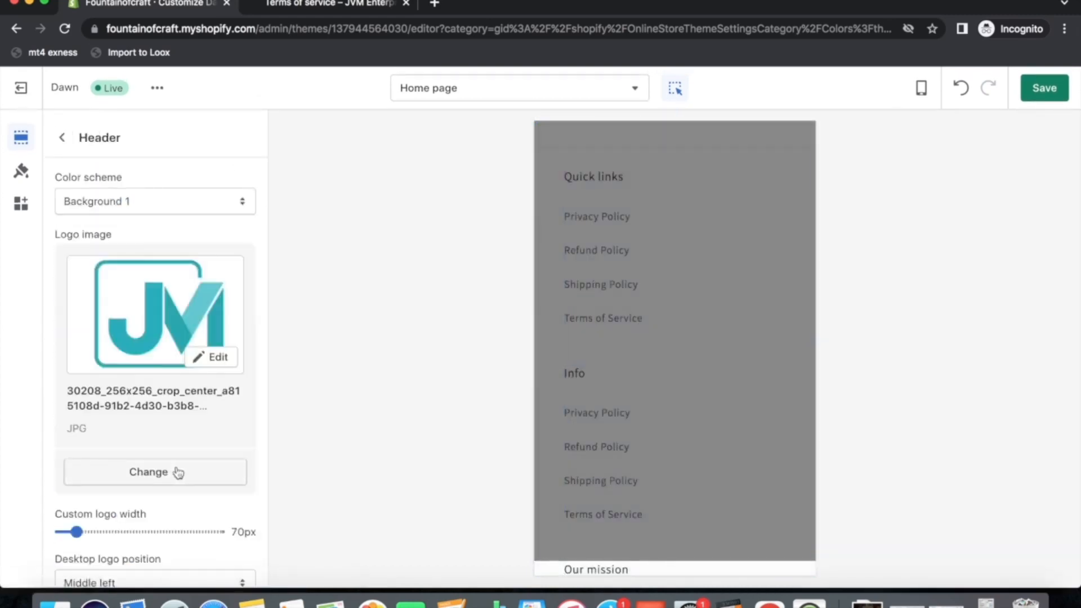
pyautogui.scroll(-3, 174, 487)
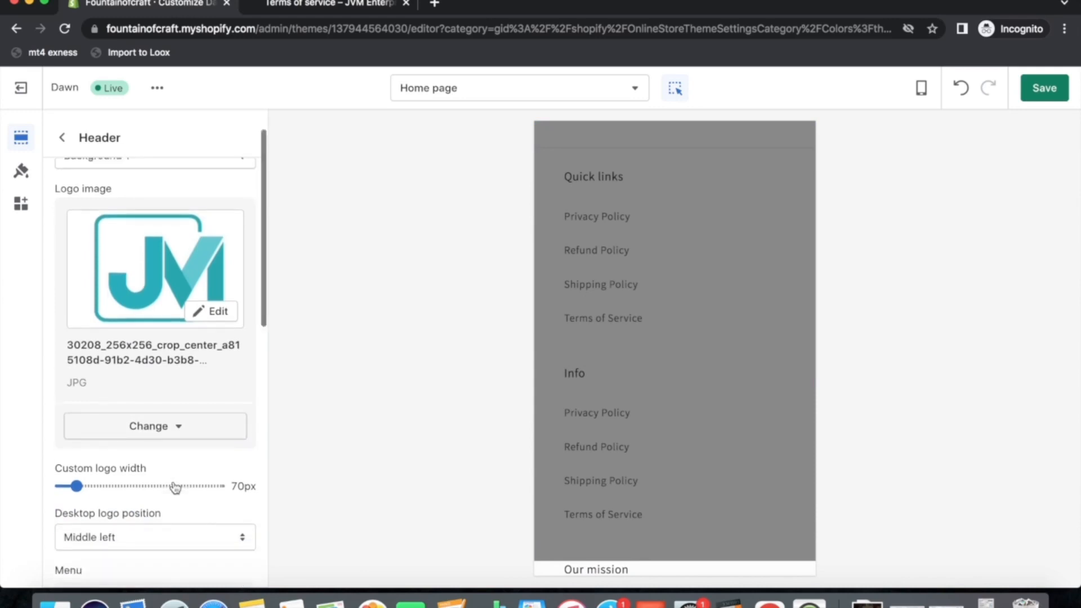
pyautogui.scroll(3, 141, 394)
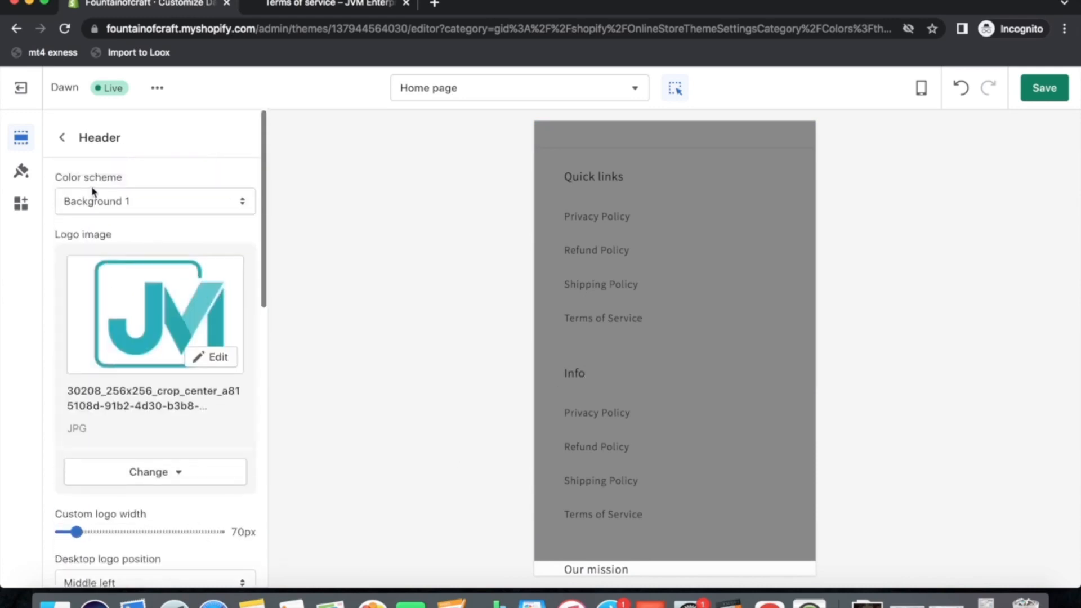
pyautogui.click(62, 138)
# Hide the footer's Info and Our mission blocks and check the footer in the preview
pyautogui.scroll(-1, 136, 435)
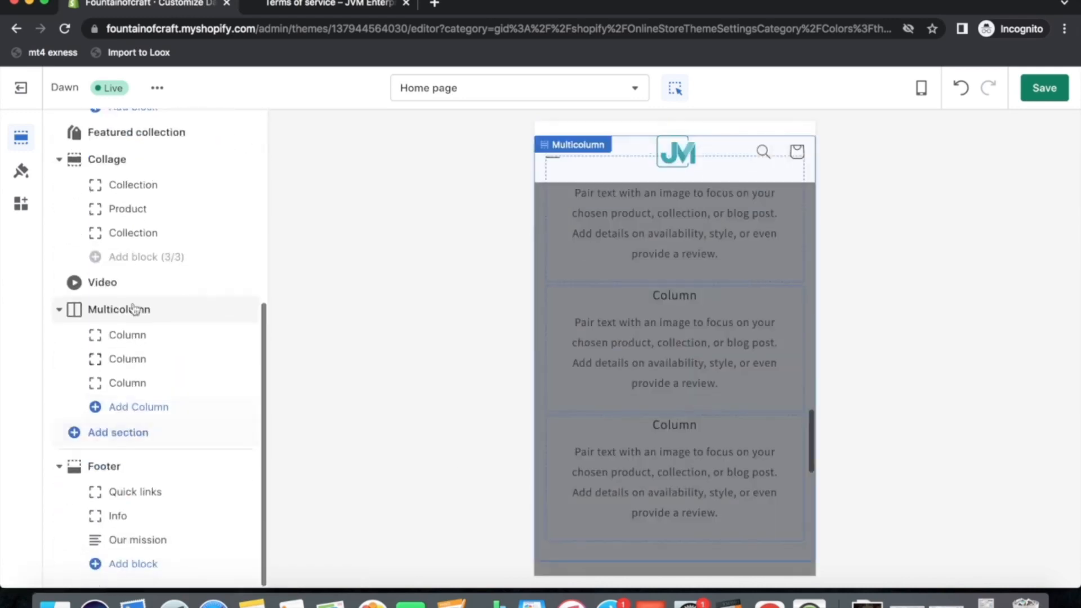
pyautogui.scroll(-1, 138, 393)
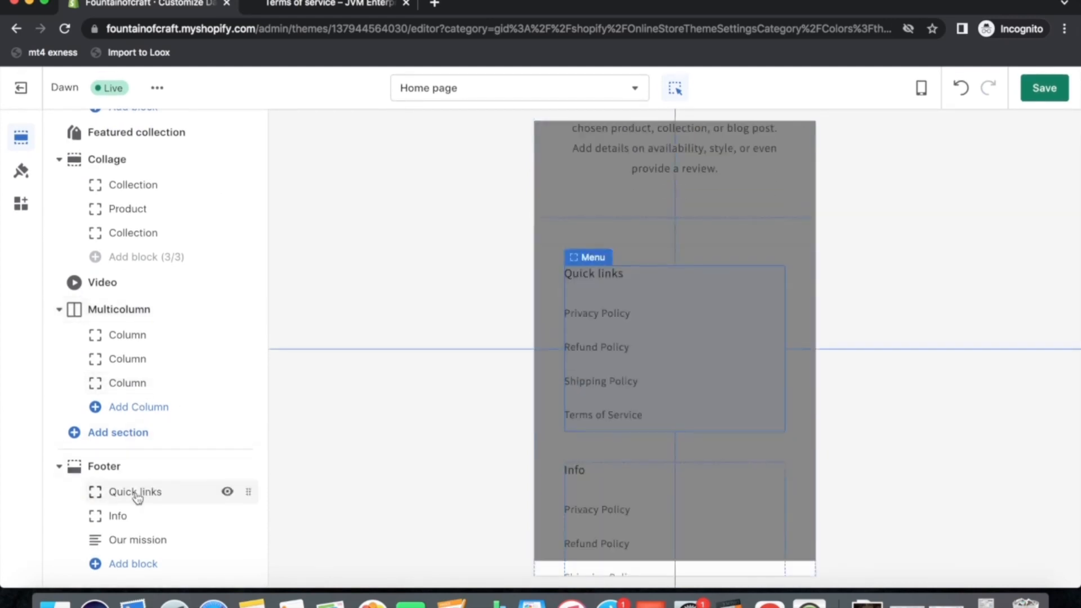
pyautogui.click(227, 516)
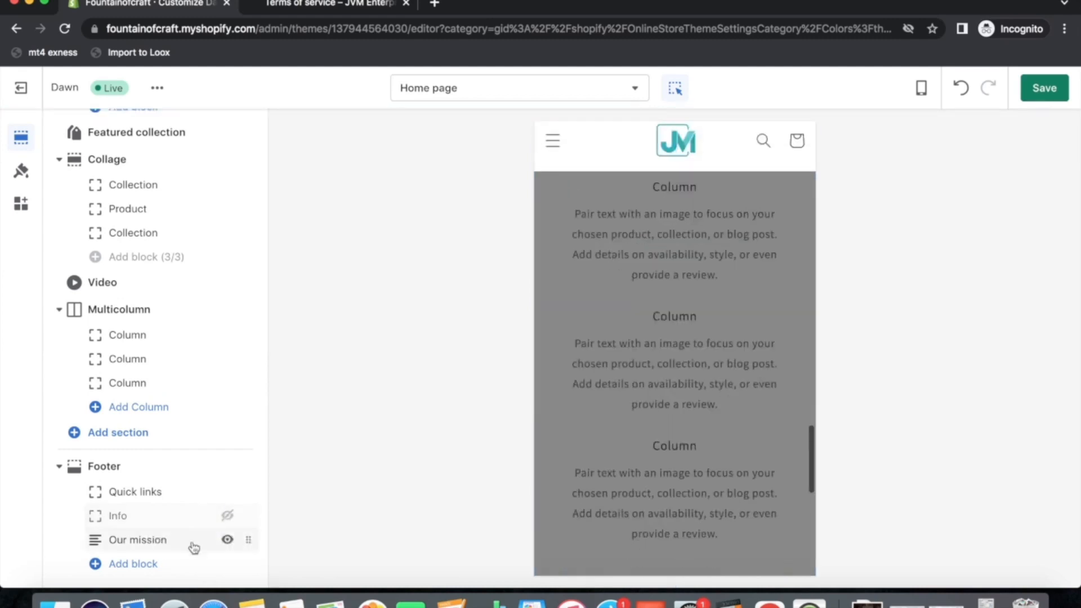
pyautogui.click(227, 539)
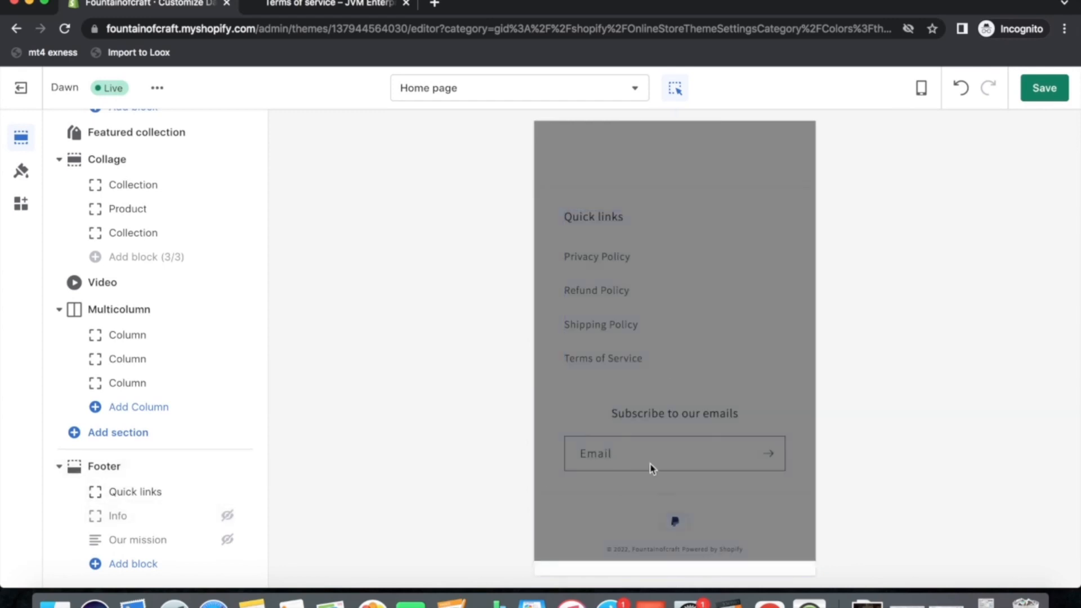
pyautogui.scroll(10, 651, 469)
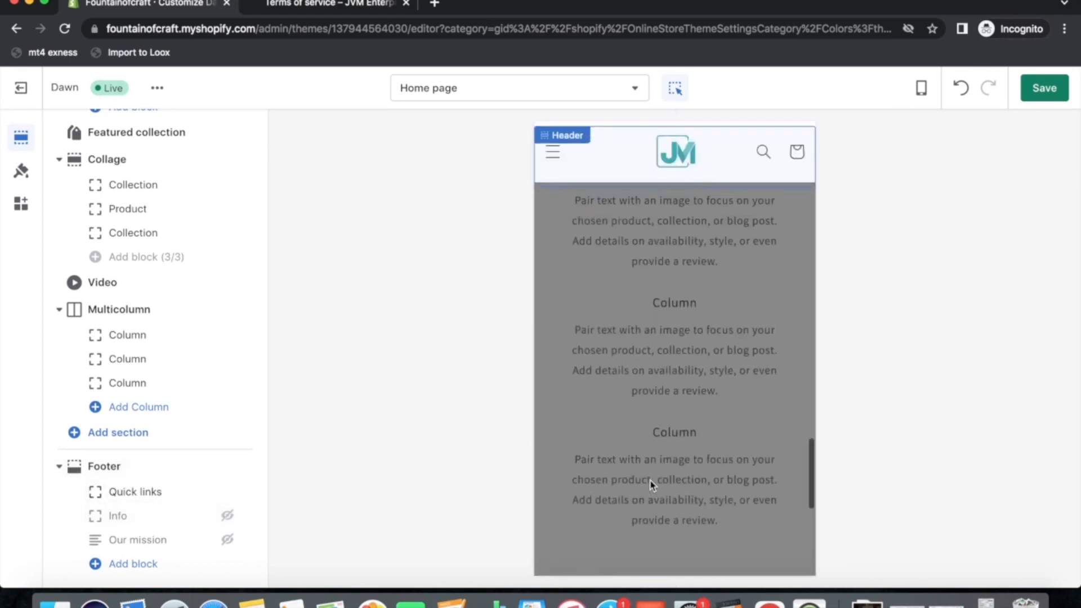
pyautogui.scroll(-10, 650, 483)
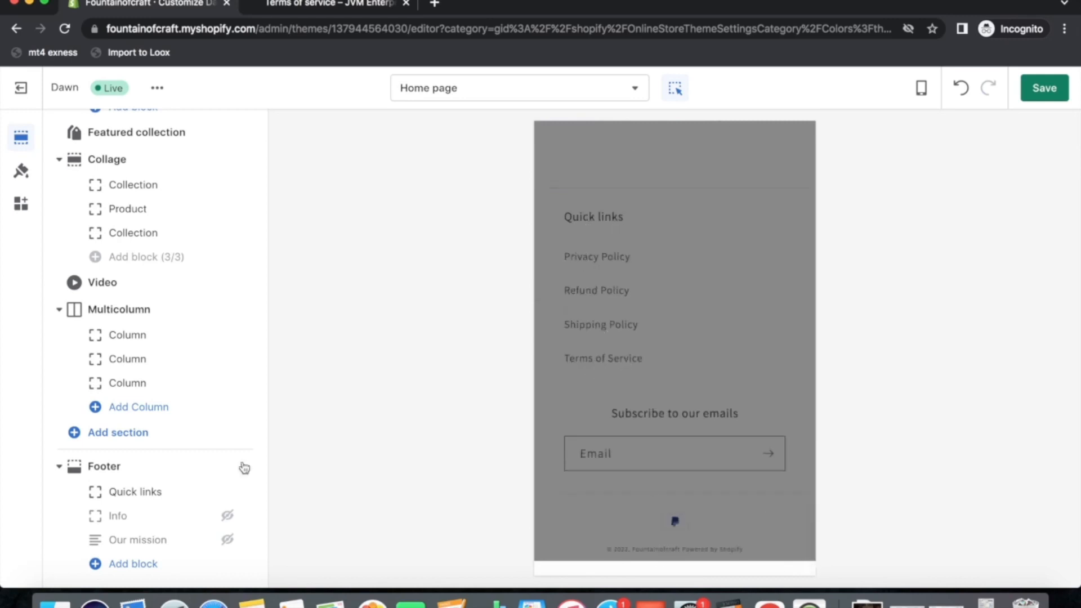
# Add a text block to the footer and set its heading to "Company Info"
pyautogui.click(125, 567)
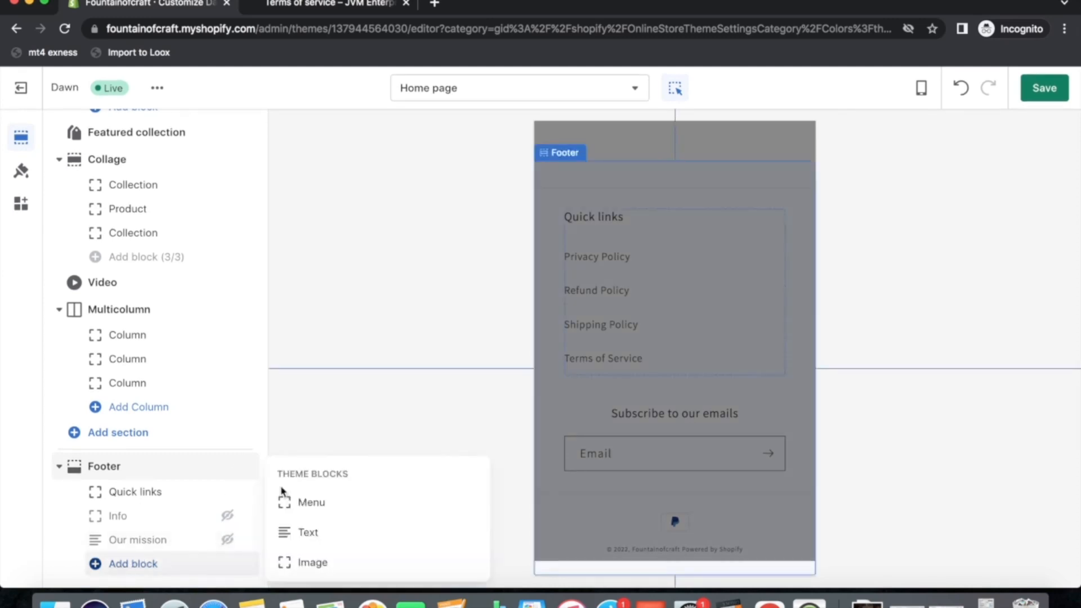
pyautogui.click(287, 532)
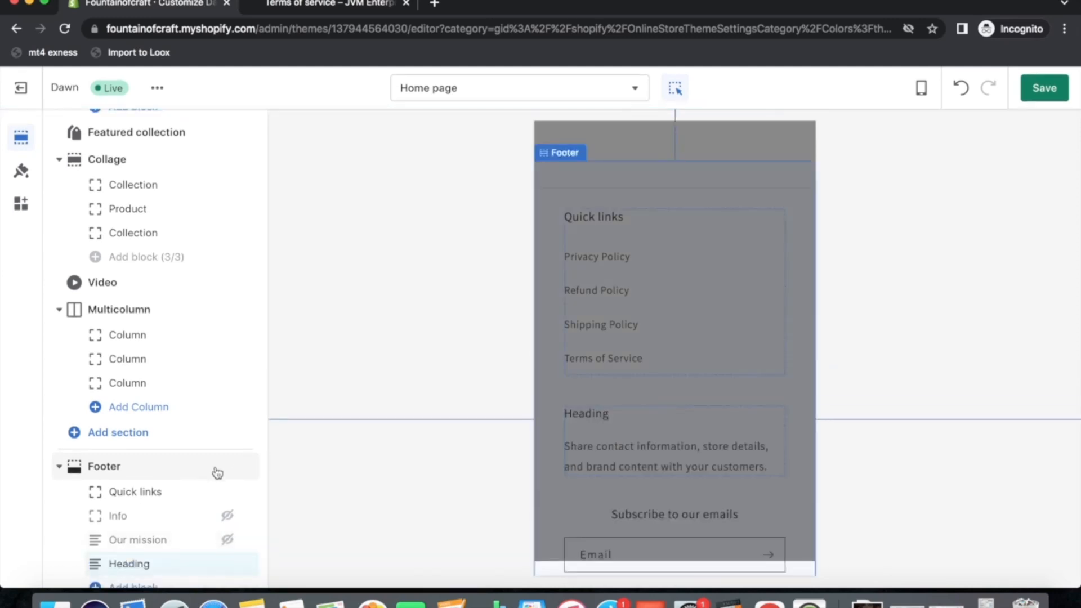
pyautogui.scroll(-1, 212, 473)
pyautogui.click(140, 541)
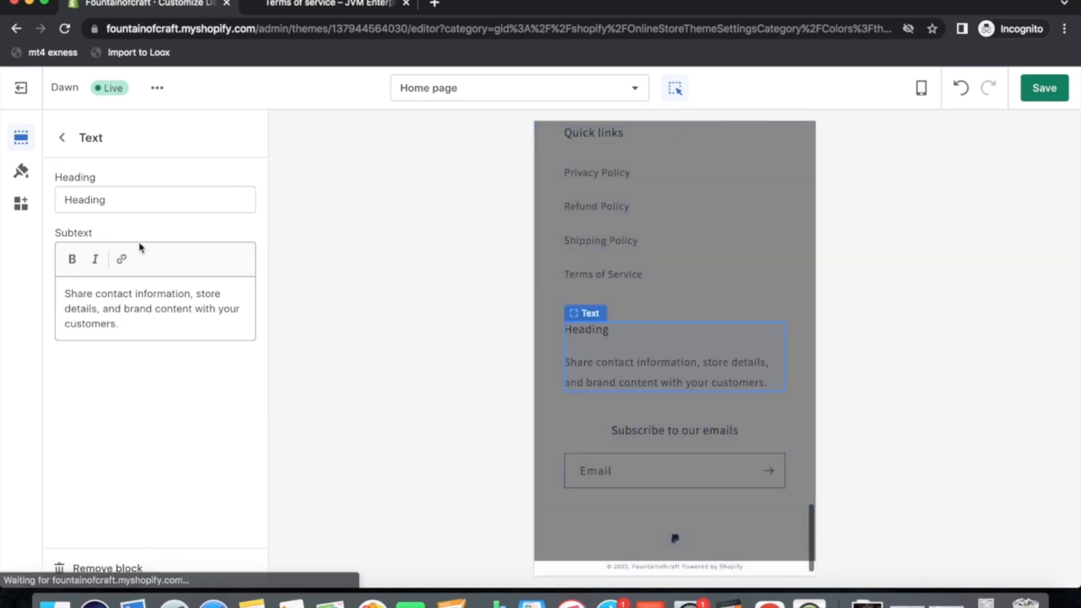
pyautogui.click(133, 201)
pyautogui.moveTo(133, 201); pyautogui.dragTo(3, 201)
pyautogui.write('Company Info')
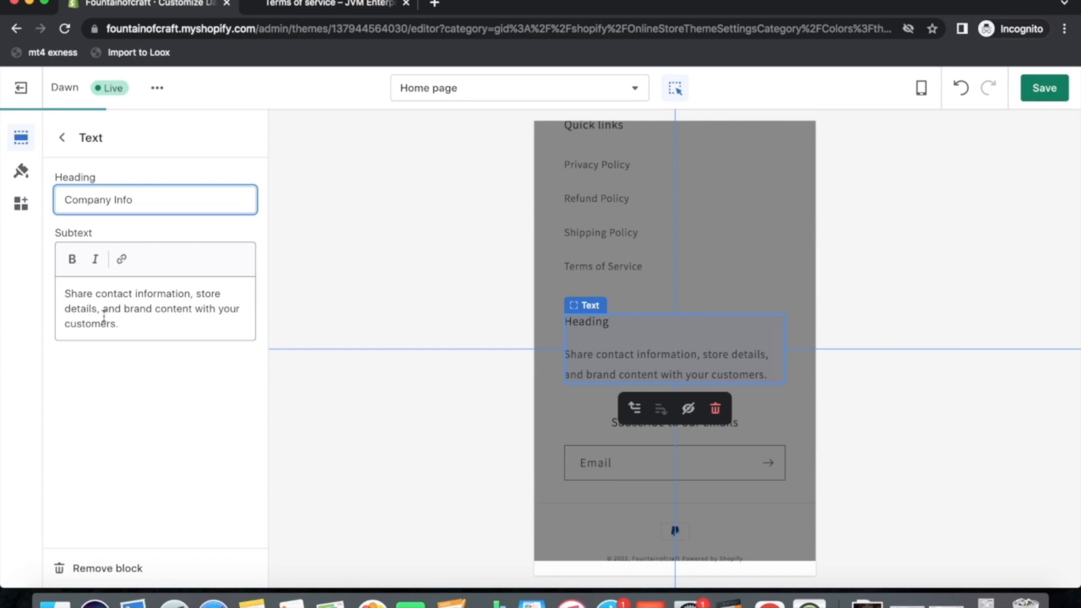
# Replace the Company Info block's subtext with the company address and, one blank line below it, the phone number, and save the theme
pyautogui.moveTo(120, 323); pyautogui.dragTo(14, 298)
pyautogui.write('Company Address:')
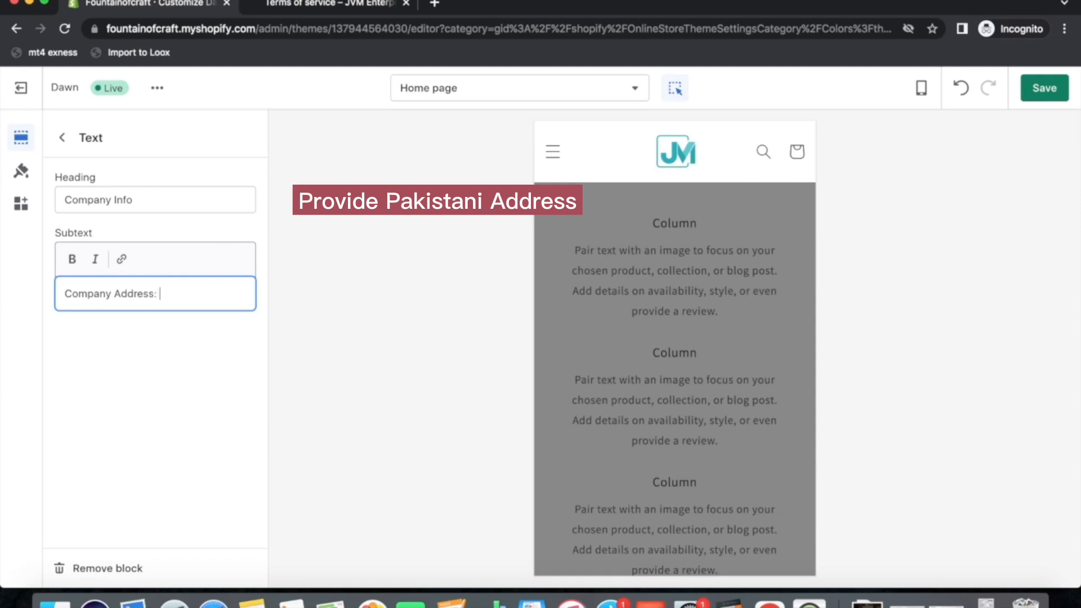
pyautogui.write('kakjshakjshakjhskjahsjhak')
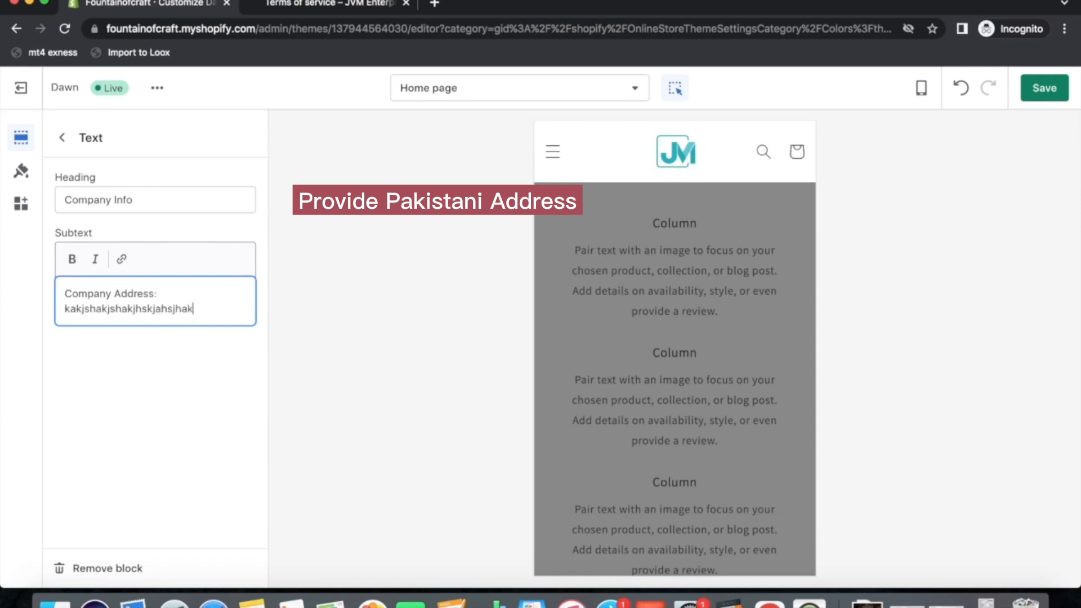
pyautogui.write('jshakjskjshakjshajhskjahsjkah')
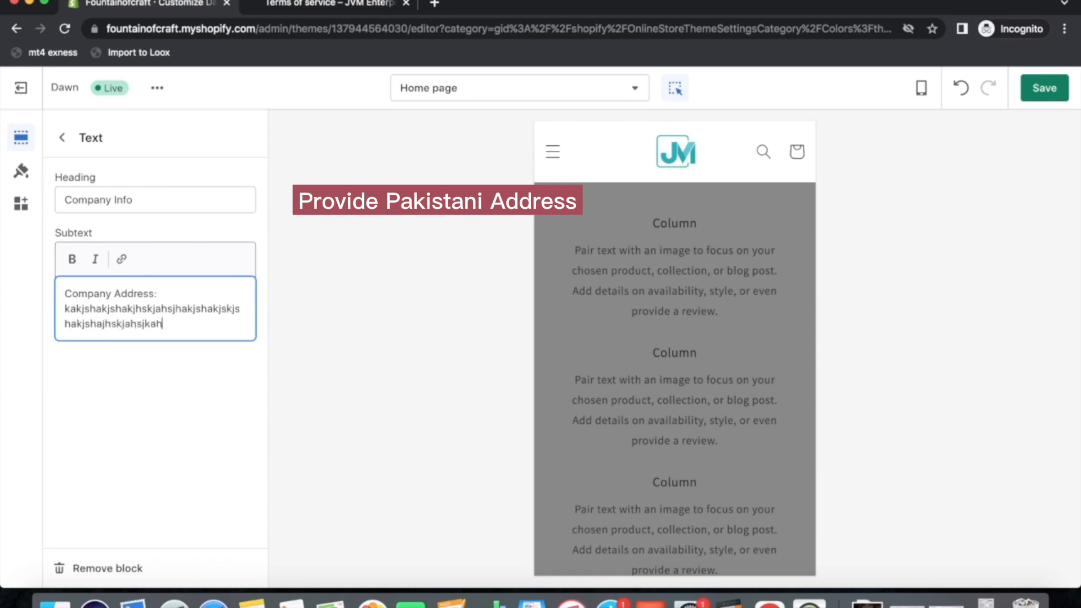
pyautogui.write('.')
pyautogui.press('Return')
pyautogui.press('Return')
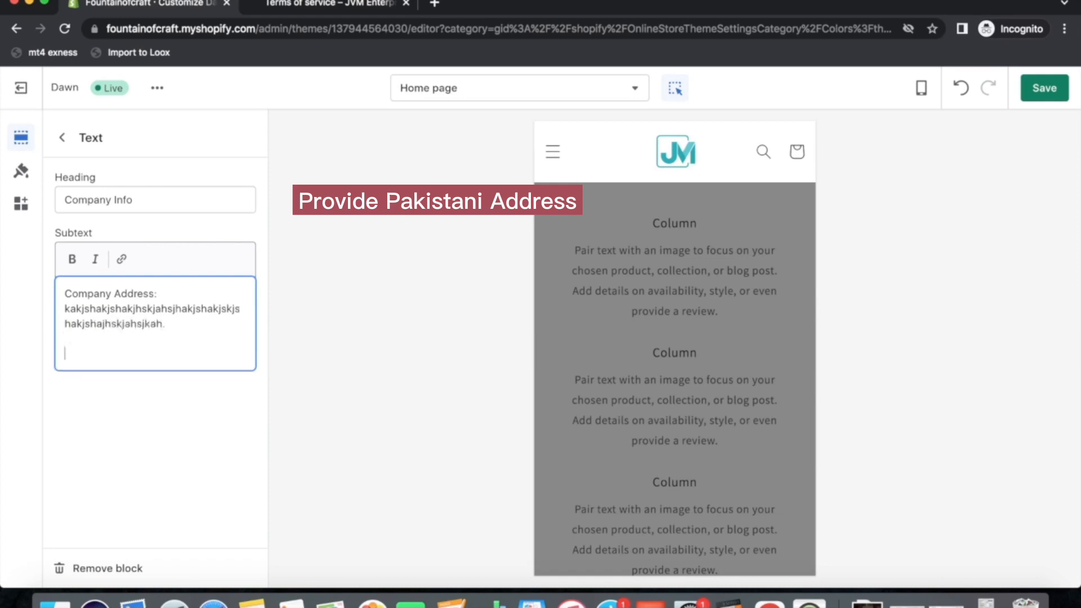
pyautogui.write('Phone Number: 123467473')
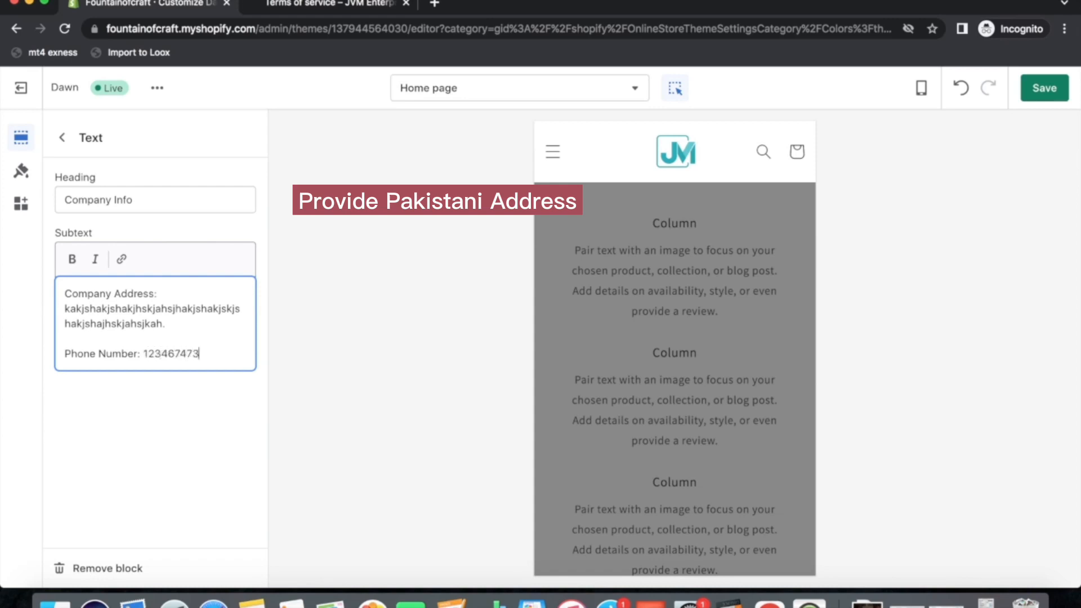
pyautogui.write('6')
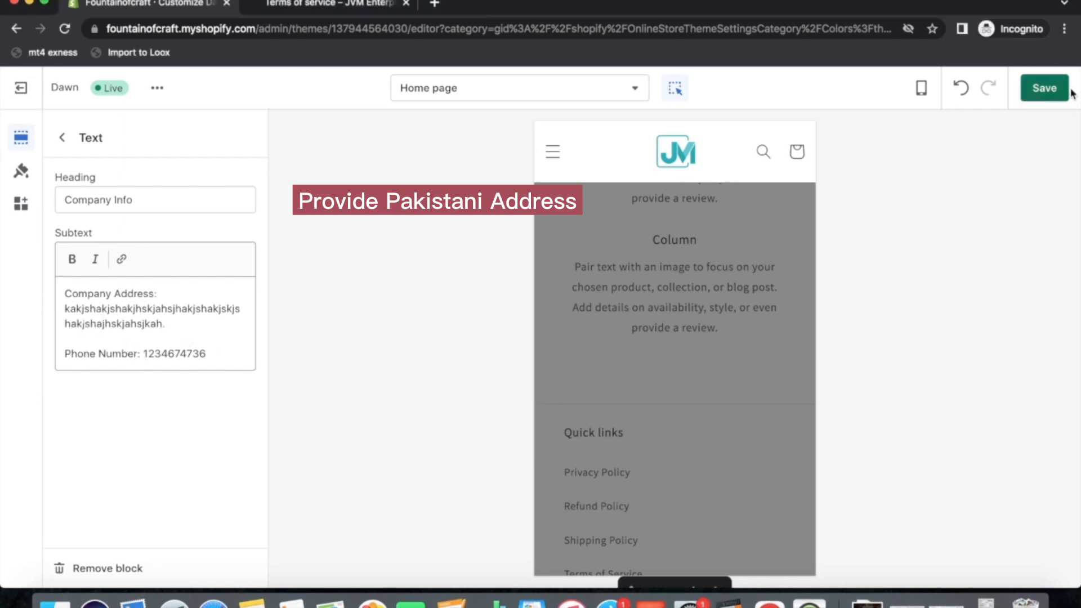
pyautogui.click(1044, 89)
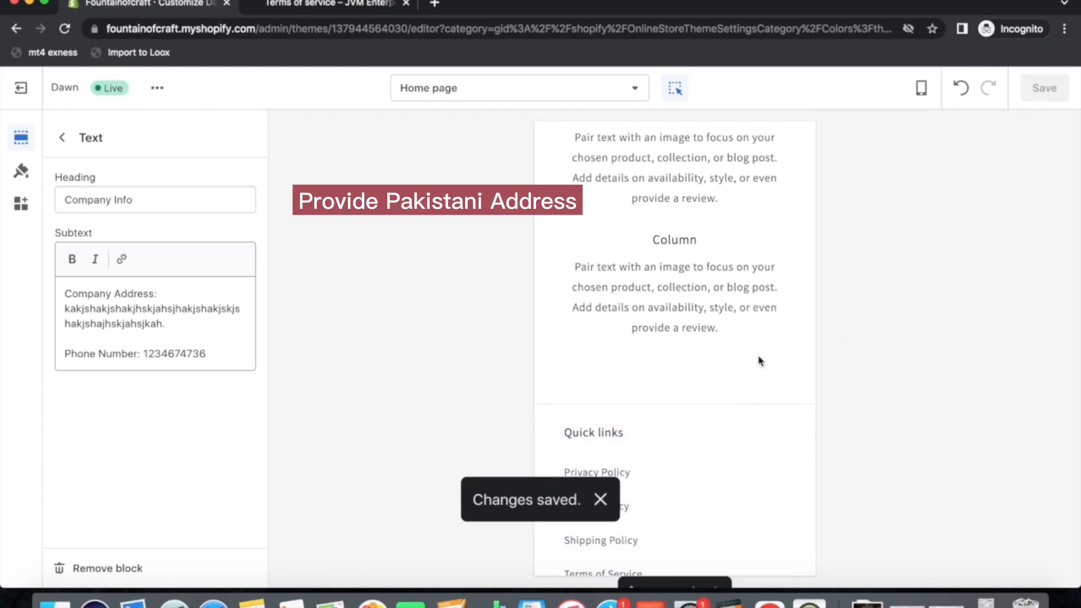
# Shorten the company address in the Company Info subtext to fit the footer block, save and check it in the preview
pyautogui.scroll(-5, 758, 355)
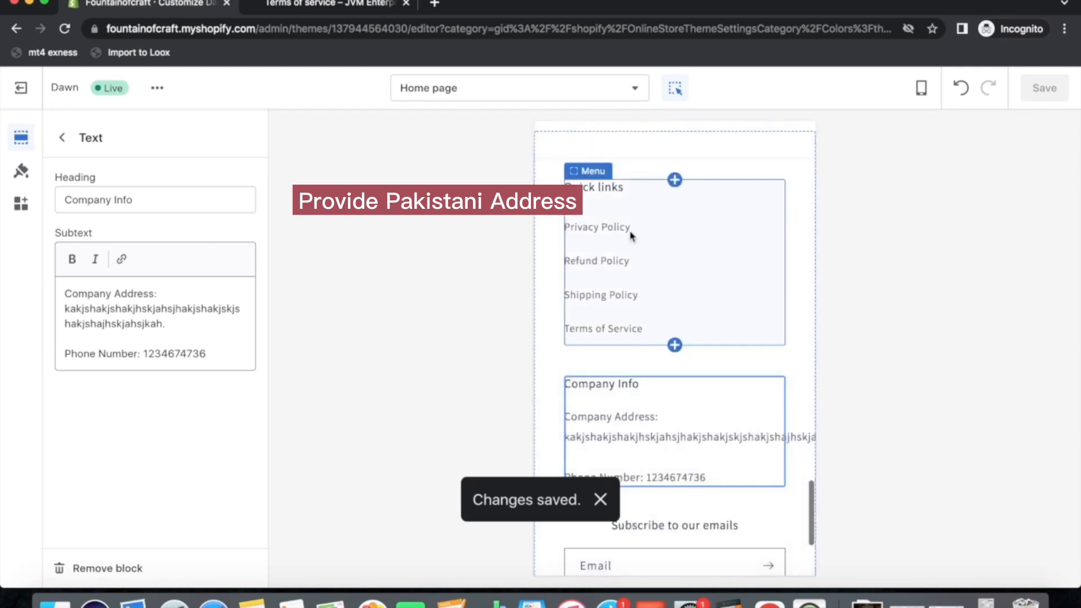
pyautogui.scroll(-2, 648, 352)
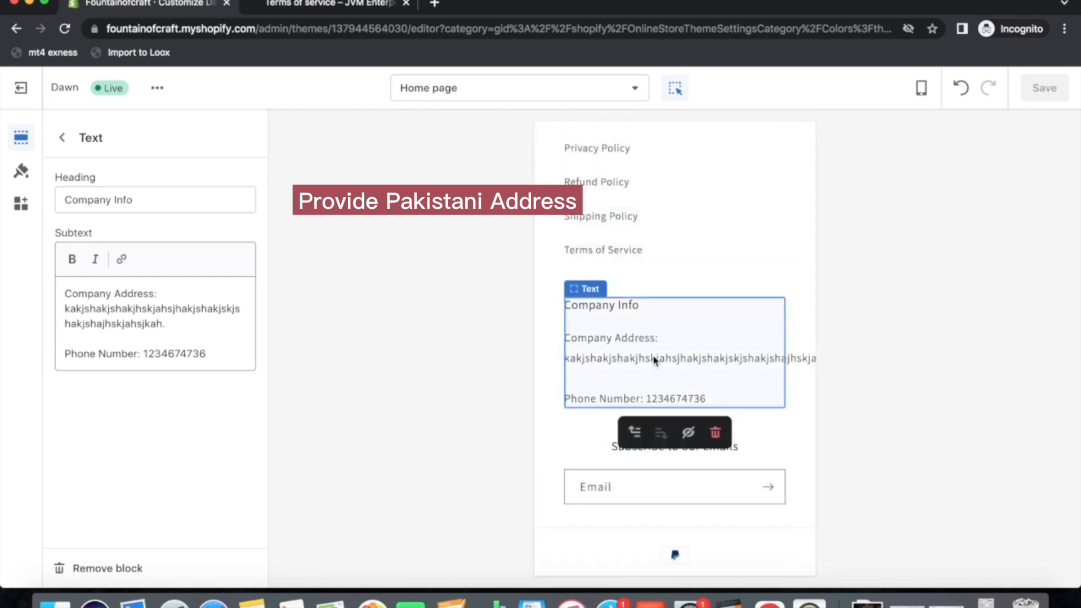
pyautogui.moveTo(181, 323)
pyautogui.mouseDown()
pyautogui.moveTo(66, 324)
pyautogui.moveTo(184, 289)
pyautogui.moveTo(171, 309)
pyautogui.mouseUp()
pyautogui.press('BackSpace')
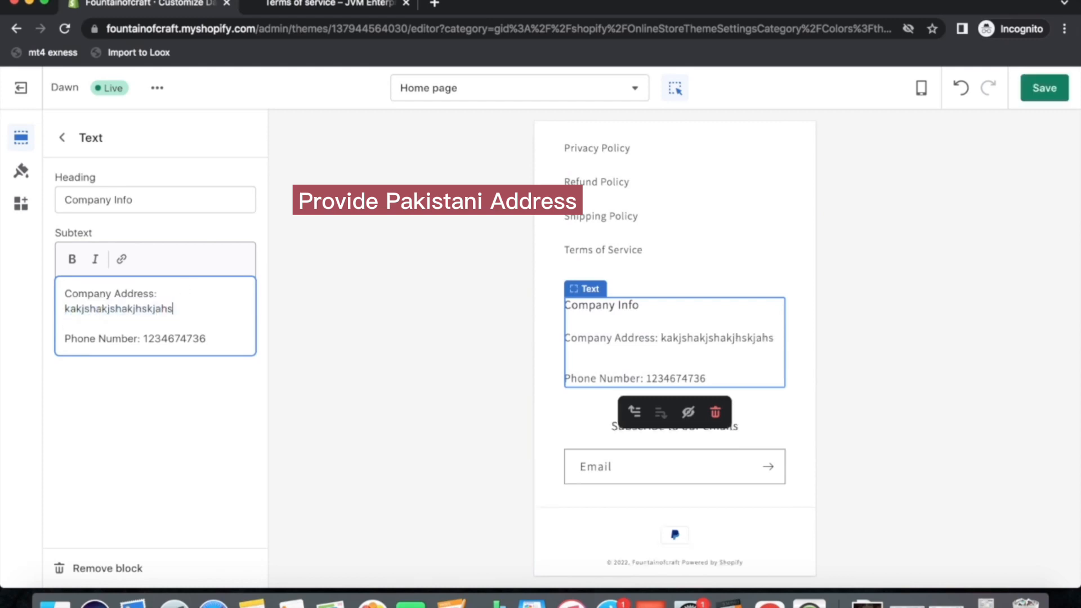
pyautogui.click(1044, 88)
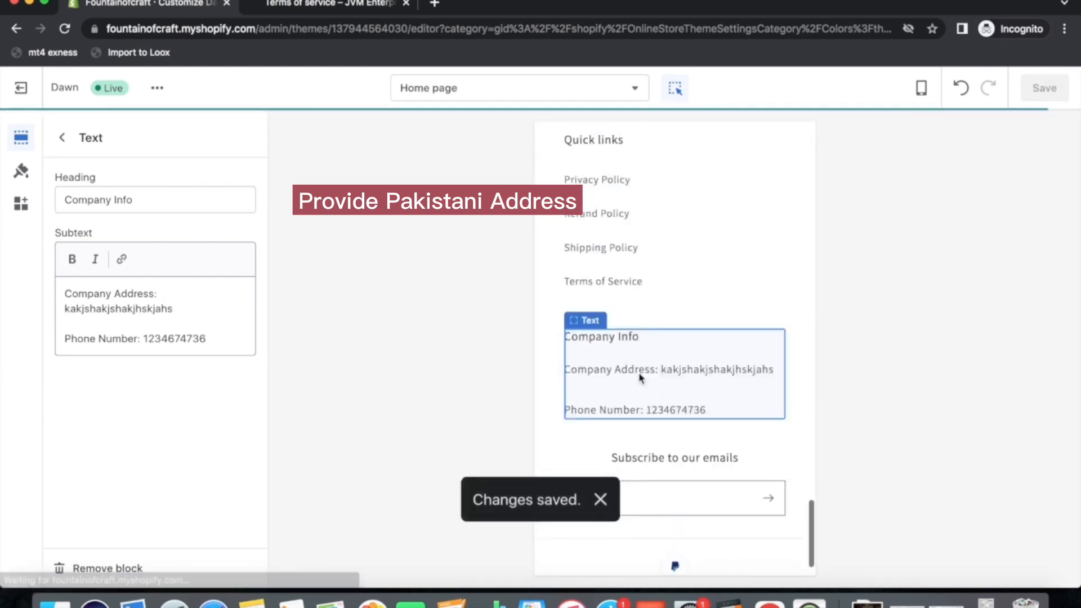
pyautogui.scroll(-2, 717, 498)
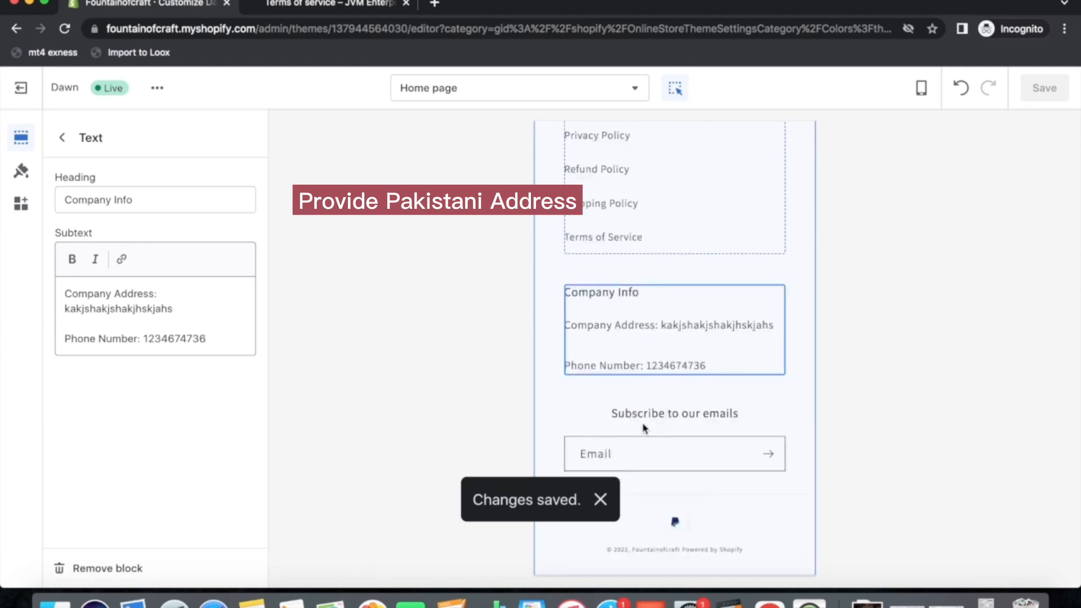
# Set the footer's email signup heading to "Get 10% OFF on your entire order"
pyautogui.click(648, 436)
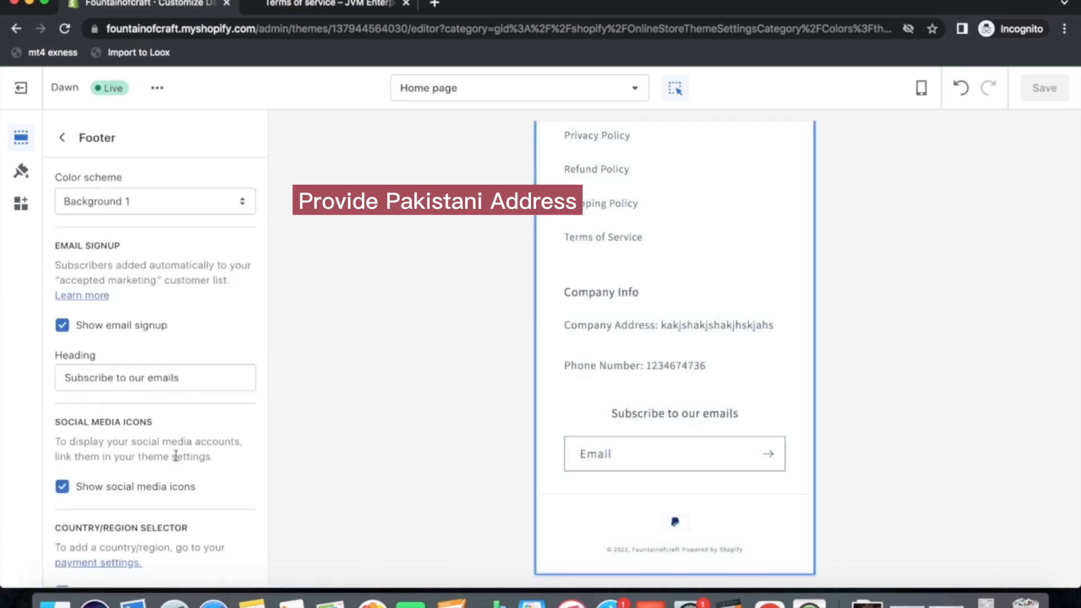
pyautogui.scroll(-4, 173, 454)
pyautogui.scroll(4, 174, 456)
pyautogui.moveTo(179, 377); pyautogui.dragTo(19, 385)
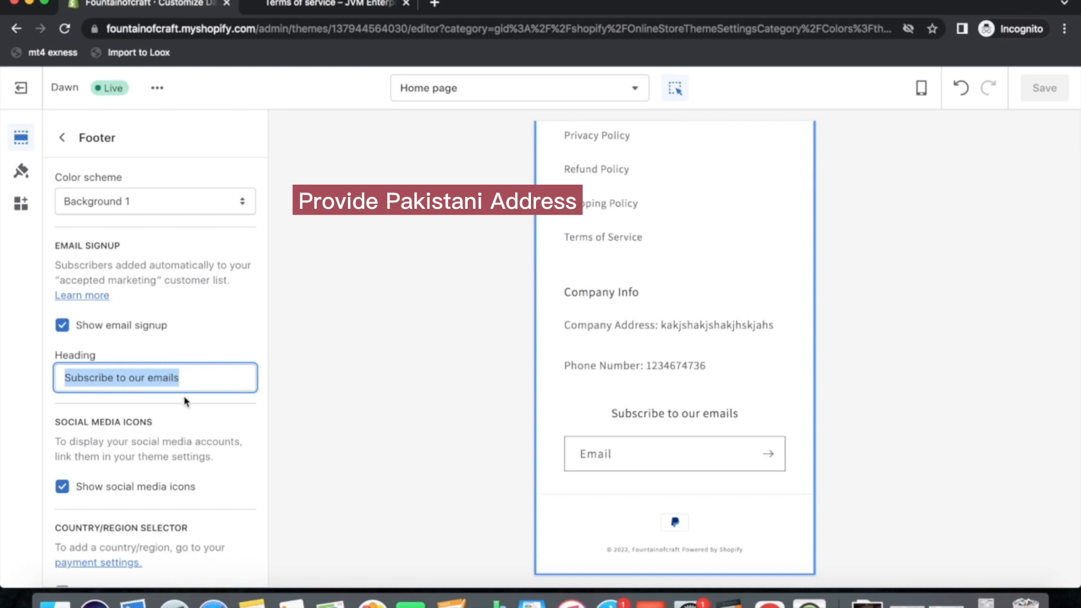
pyautogui.write('glt')
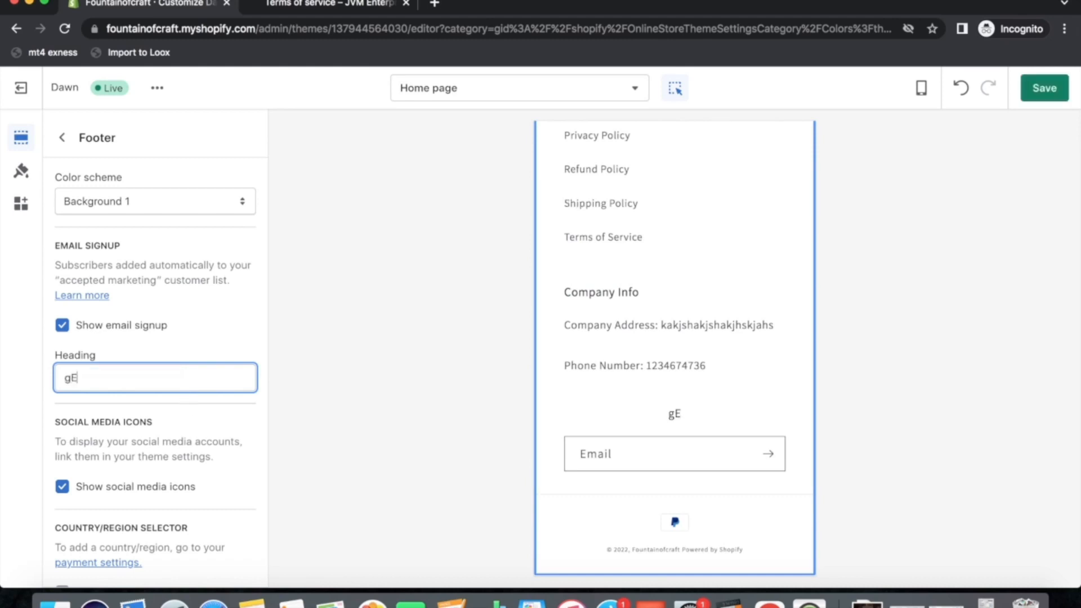
pyautogui.press('BackSpace')
pyautogui.press('BackSpace')
pyautogui.press('BackSpace')
pyautogui.write('Get ')
pyautogui.write('2-%')
pyautogui.press('BackSpace')
pyautogui.press('BackSpace')
pyautogui.write('10% O')
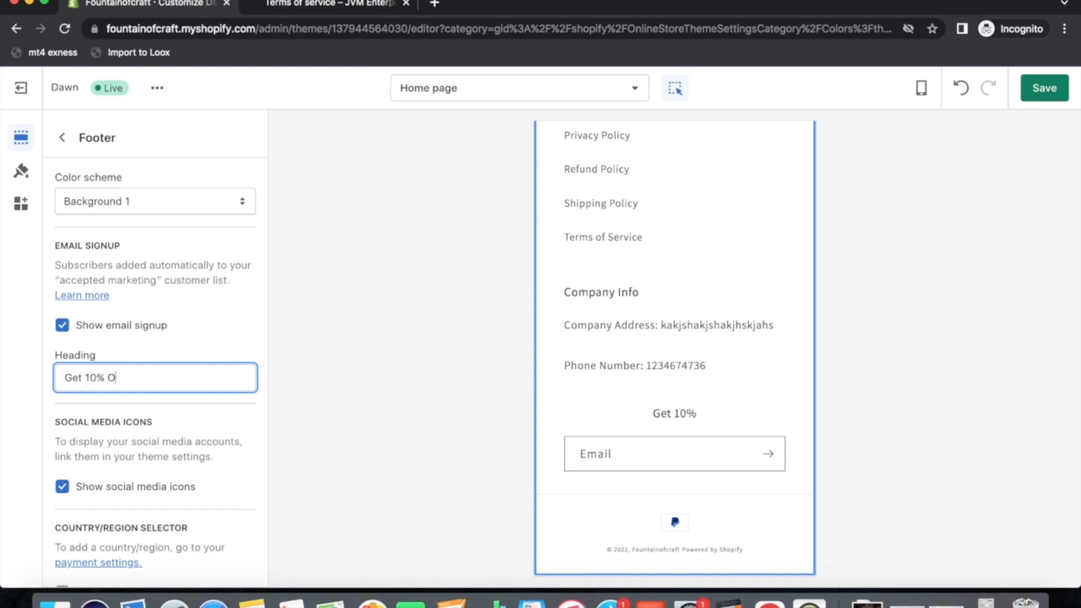
pyautogui.write('FF on your en')
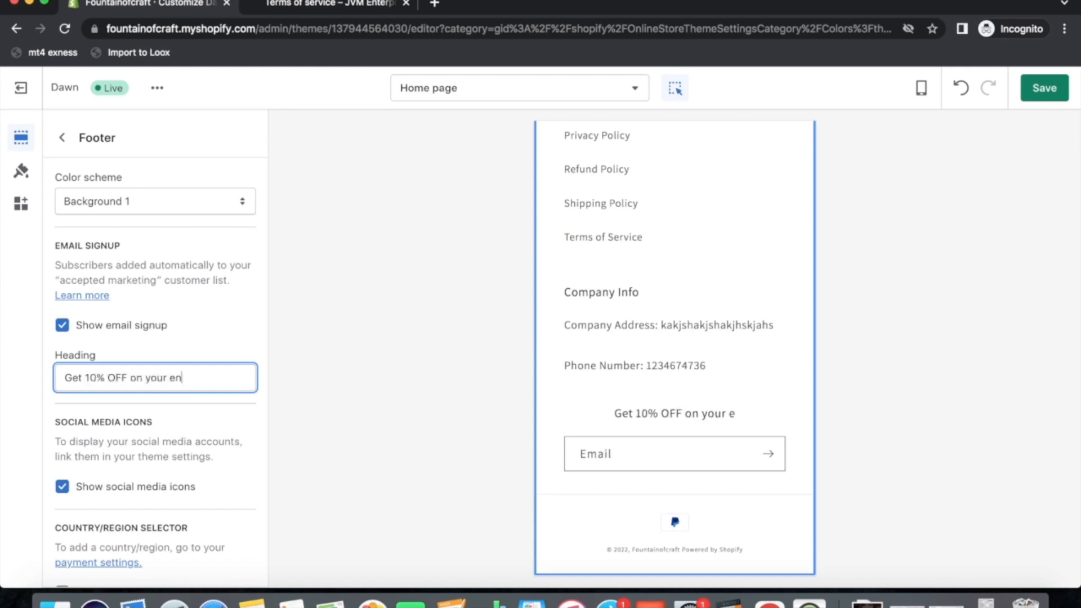
pyautogui.write('tire order')
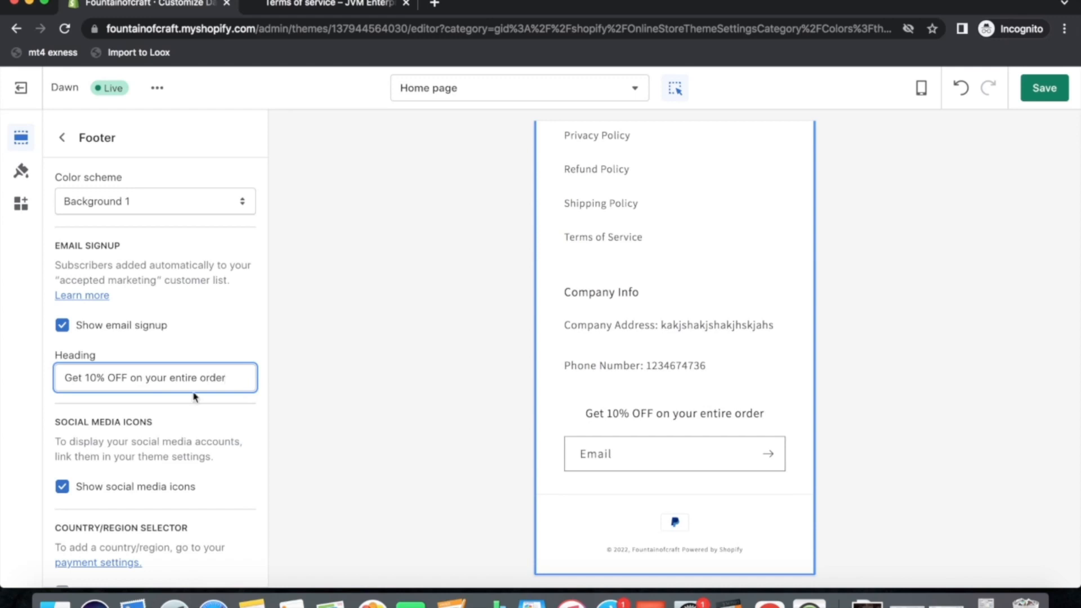
# Capitalize the last two words of the email signup heading as "Entire Order" and save the theme
pyautogui.click(175, 378)
pyautogui.press('BackSpace')
pyautogui.write('E')
pyautogui.click(206, 378)
pyautogui.press('BackSpace')
pyautogui.write('O')
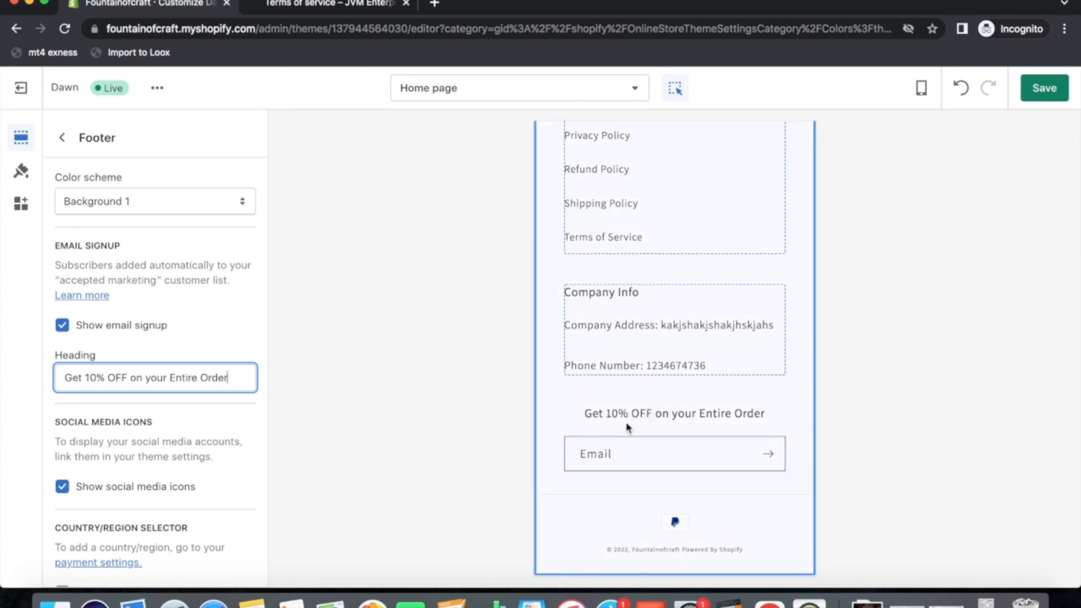
pyautogui.click(1042, 88)
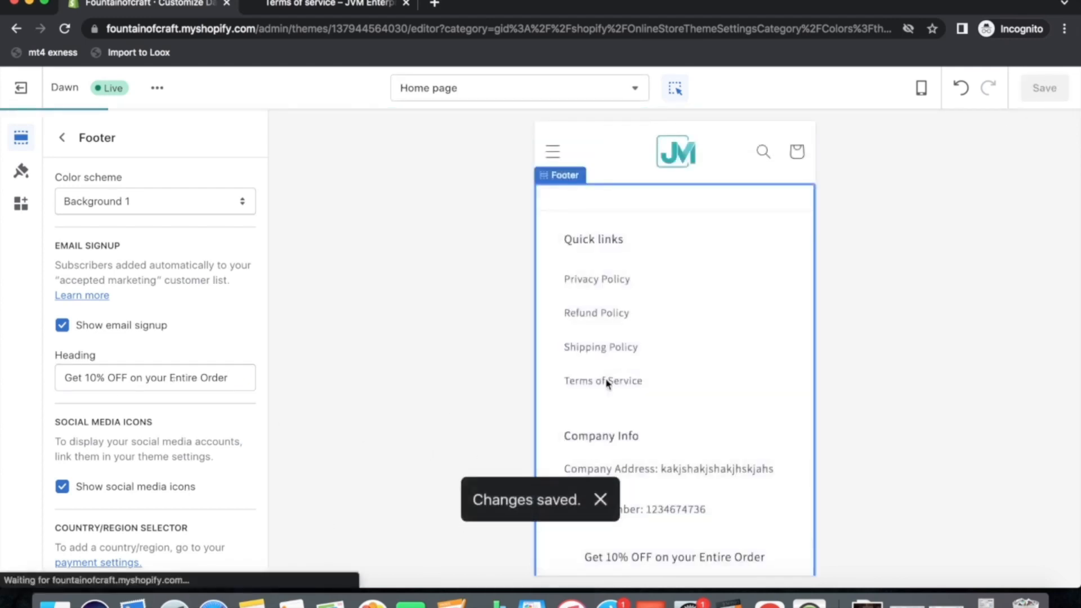
# Review the saved footer in the home page preview and return to the top of the page
pyautogui.scroll(5, 691, 376)
pyautogui.scroll(-6, 691, 374)
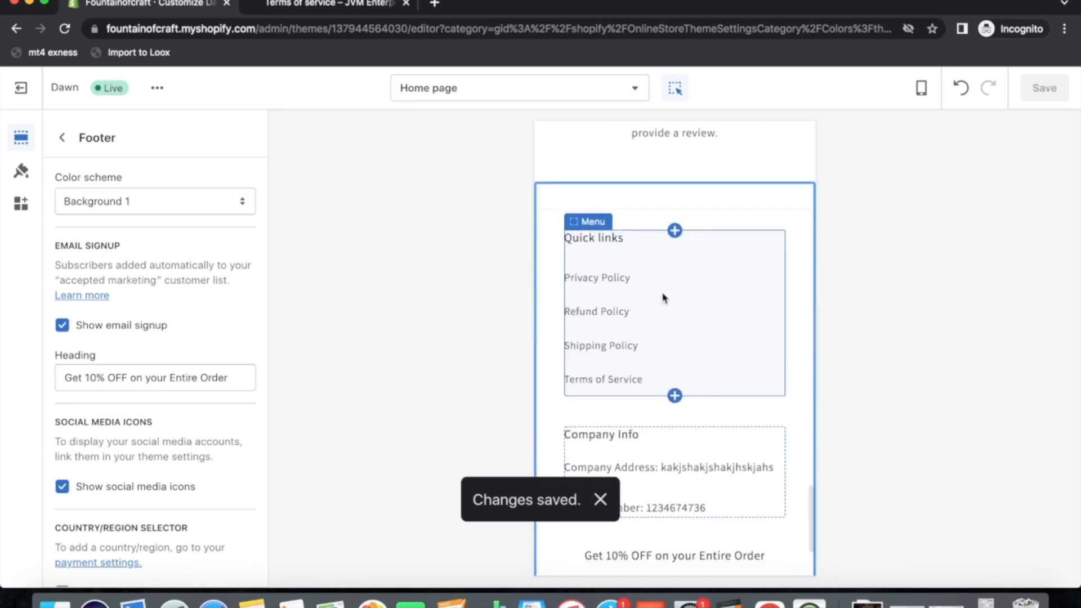
pyautogui.scroll(-1, 668, 364)
pyautogui.scroll(-2, 668, 365)
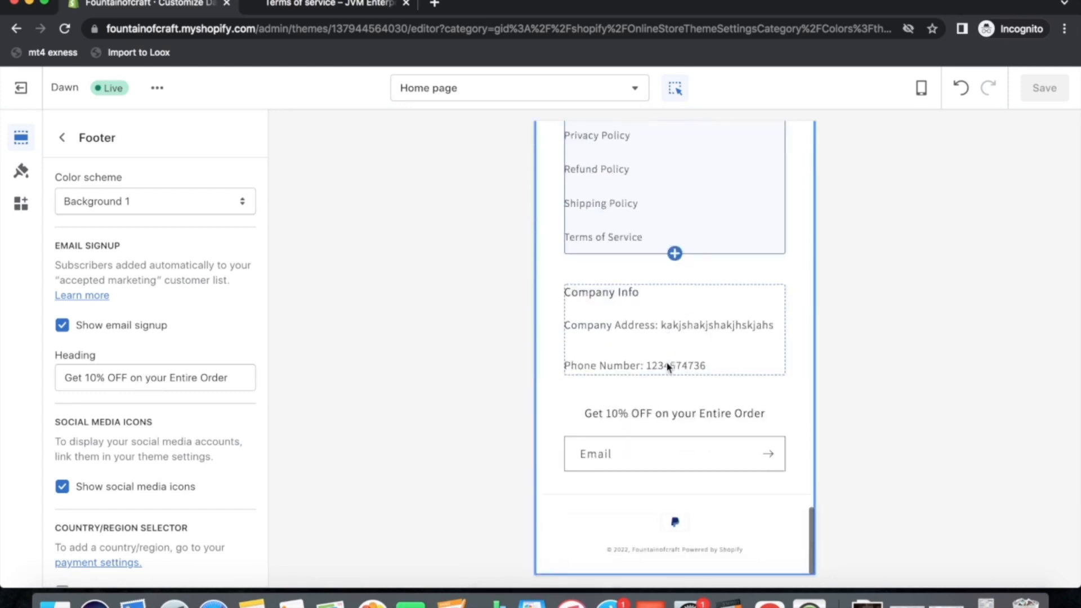
pyautogui.scroll(15, 668, 366)
pyautogui.scroll(5, 667, 366)
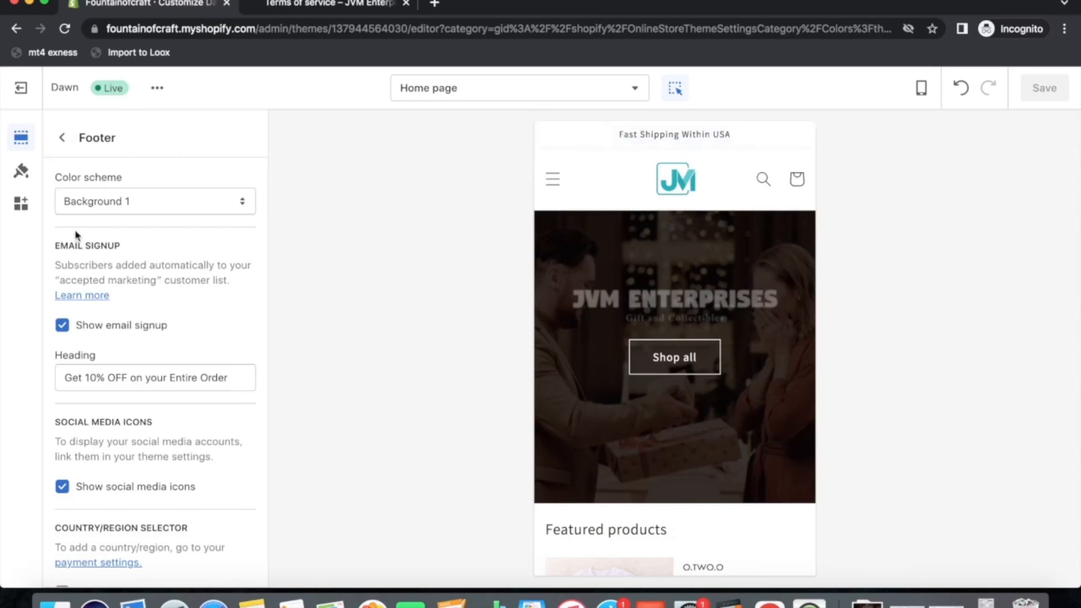
# View the live storefront, check the home page down to the footer, close it and return to the admin's Themes page
pyautogui.click(157, 84)
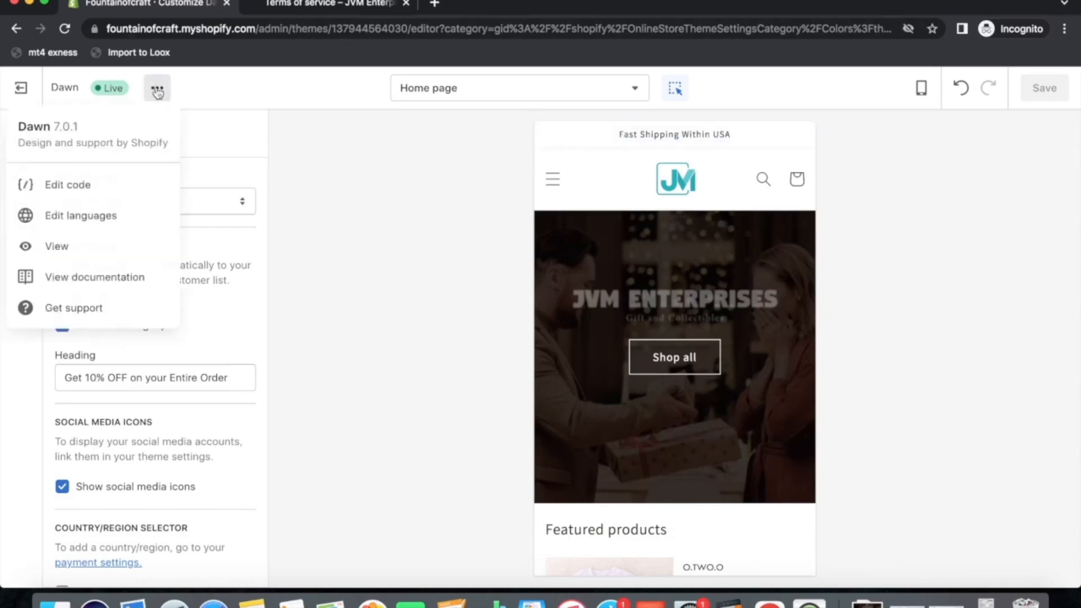
pyautogui.click(68, 250)
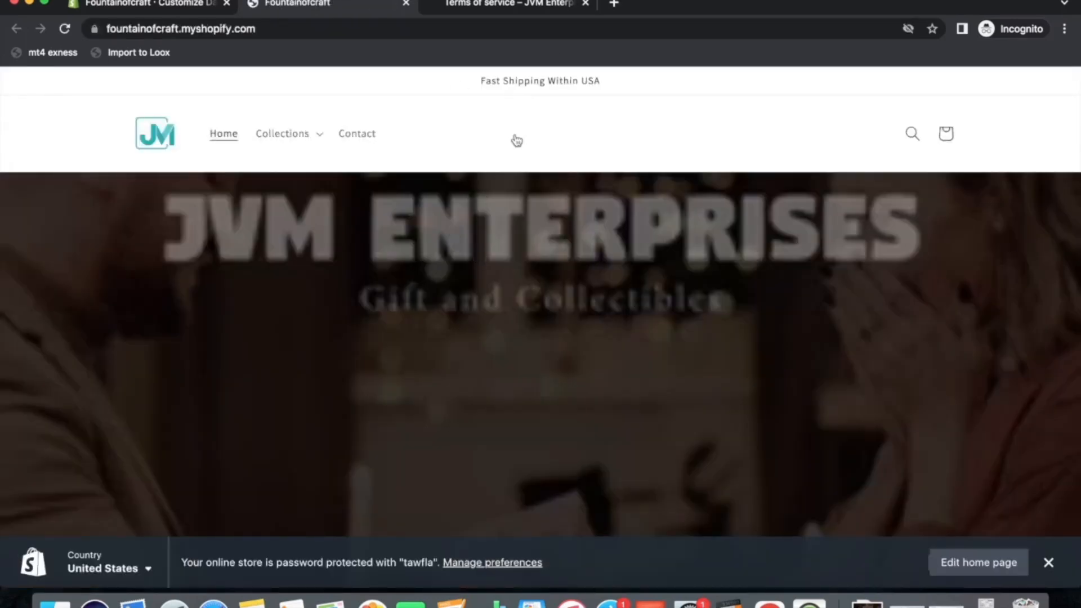
pyautogui.scroll(-10, 514, 140)
pyautogui.scroll(-15, 517, 141)
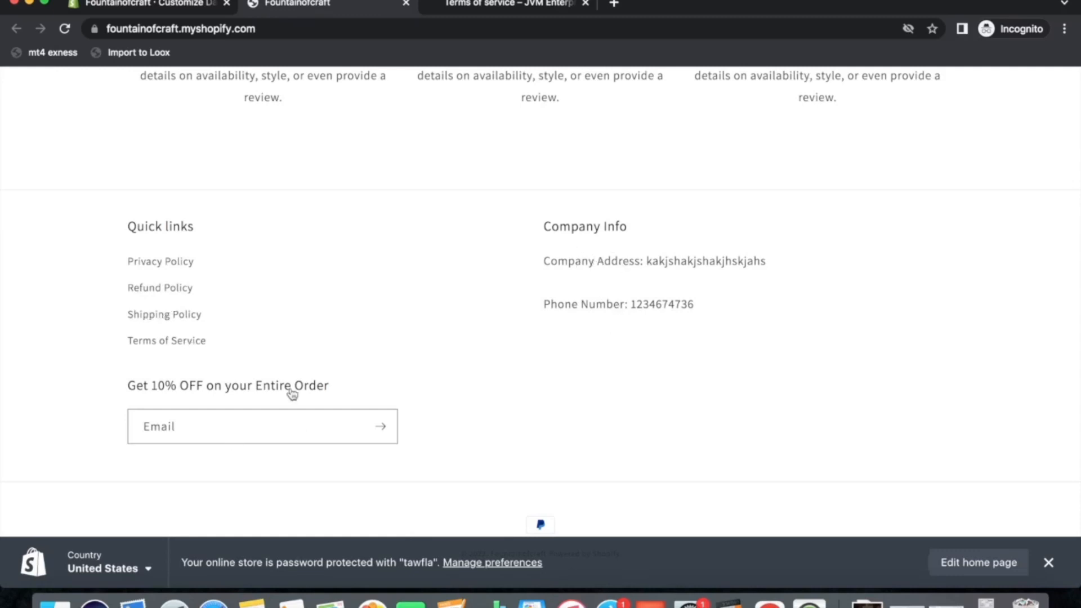
pyautogui.click(406, 3)
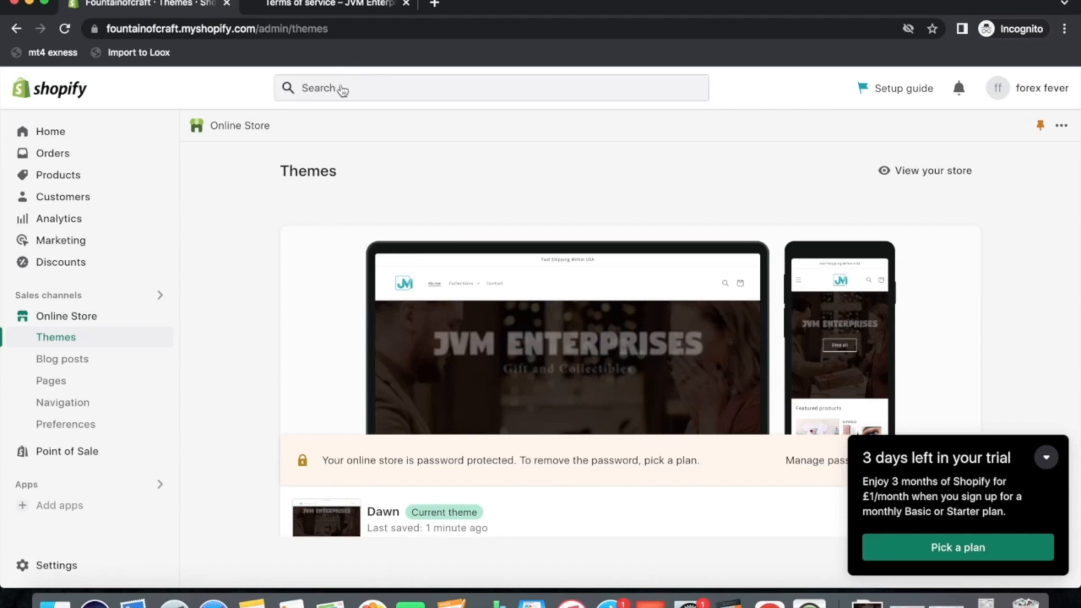
# Search the Shopify App Store for "zendrop" and open the Zendrop - Global Dropshipping listing
pyautogui.click(340, 88)
pyautogui.write('zendrop')
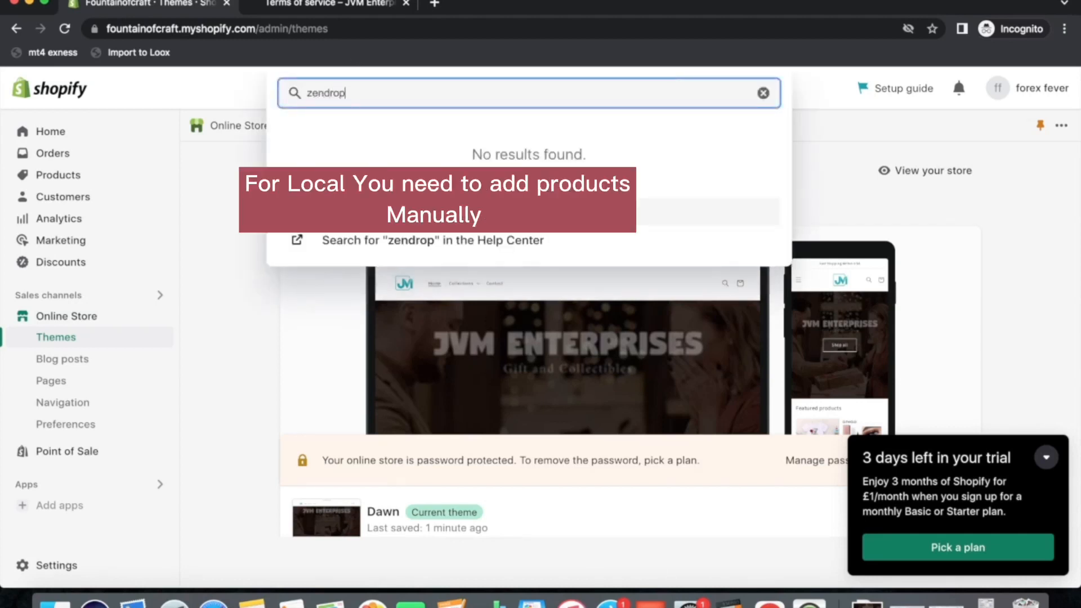
pyautogui.click(367, 211)
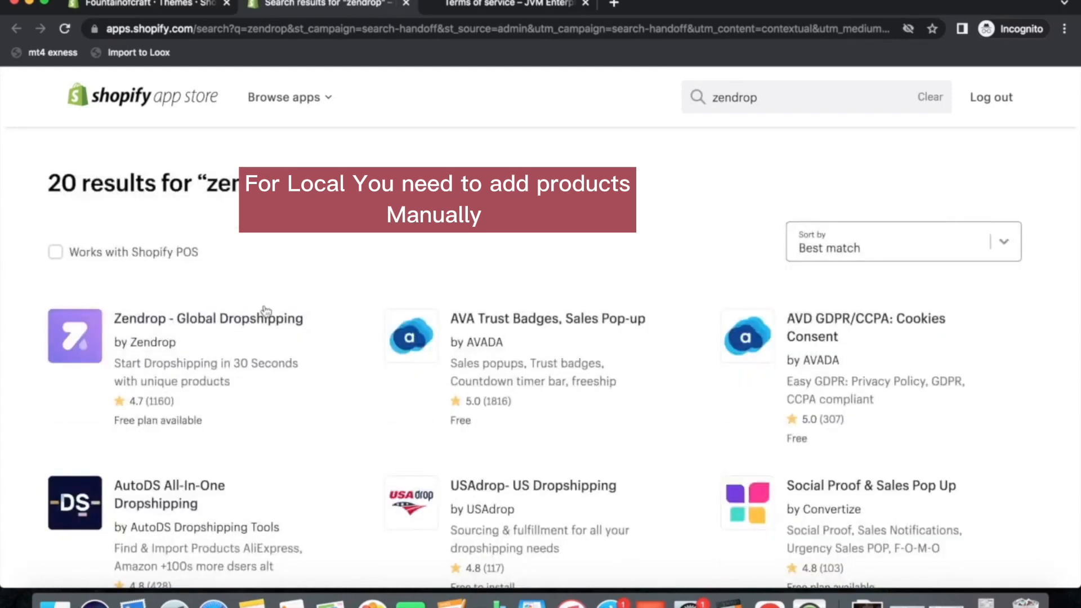
pyautogui.click(237, 320)
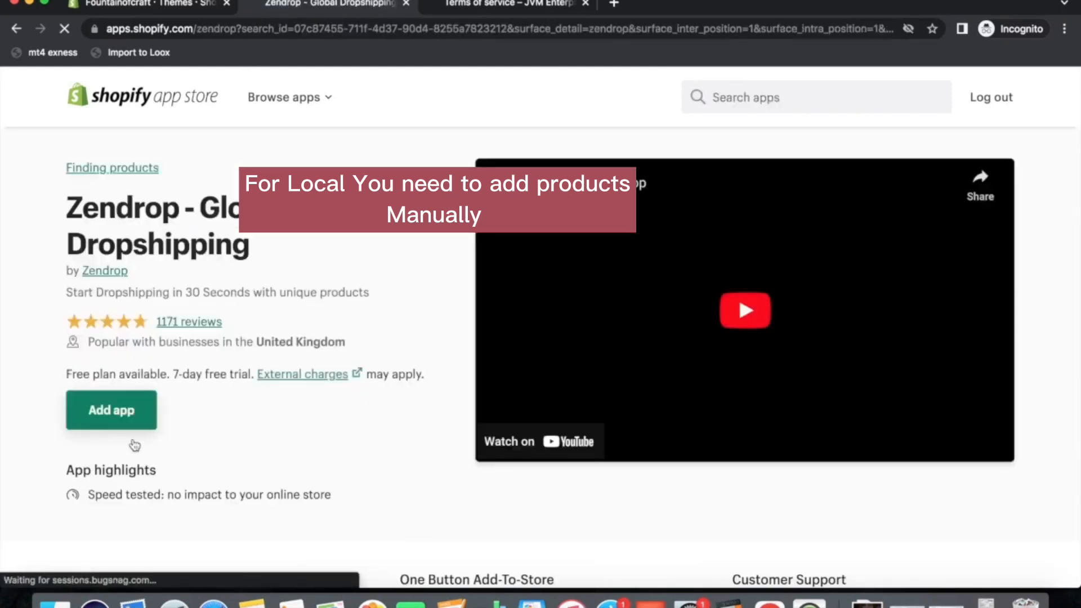
# Add and install the Zendrop app on the store, continuing with the unsupported browser, and collapse the trial notice and Get Started checklist
pyautogui.click(132, 420)
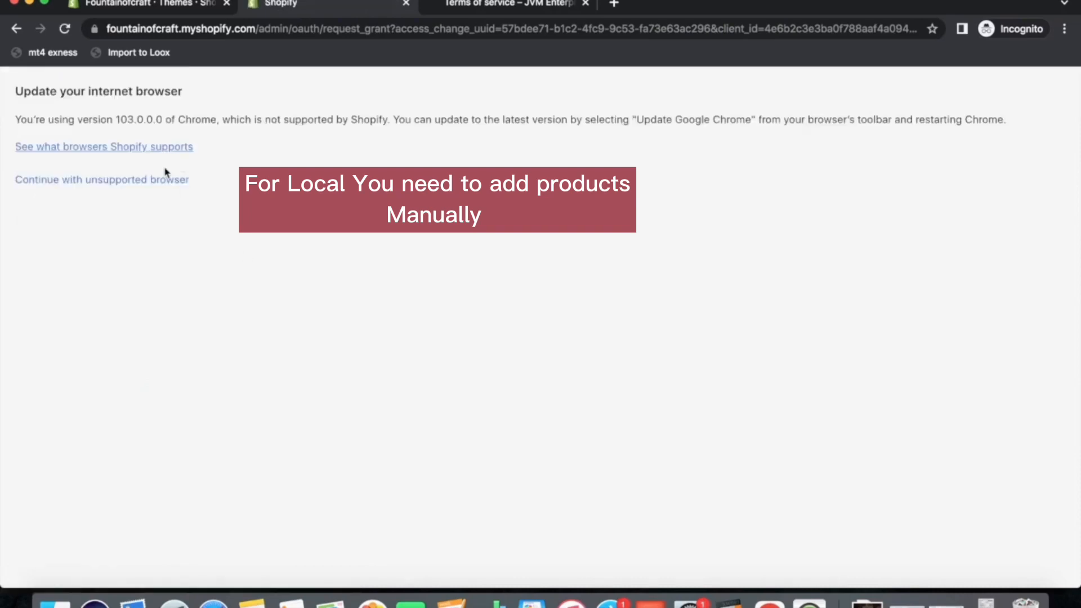
pyautogui.click(167, 177)
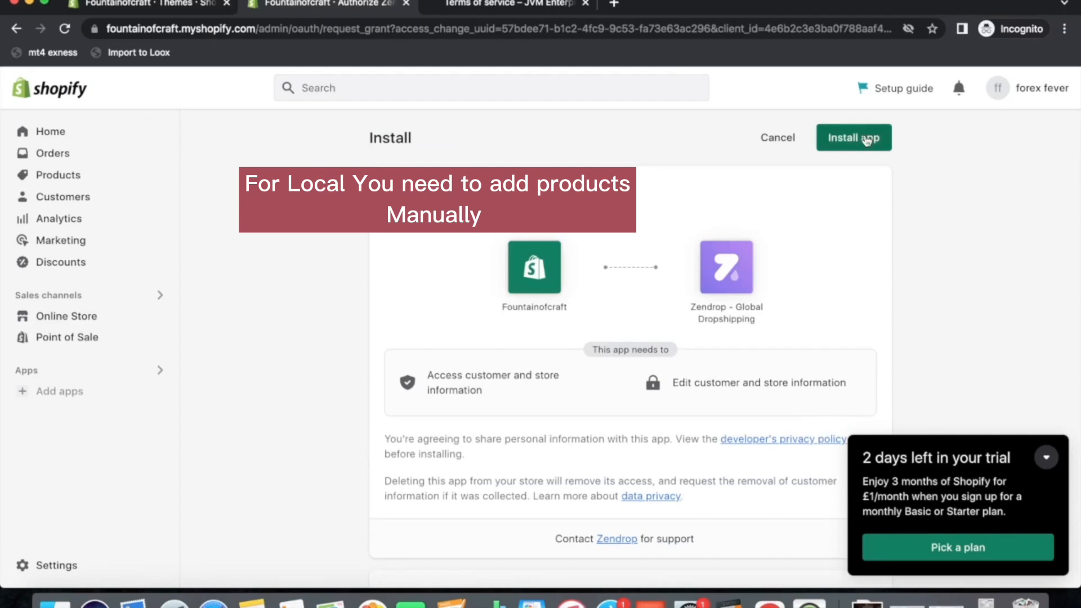
pyautogui.click(863, 137)
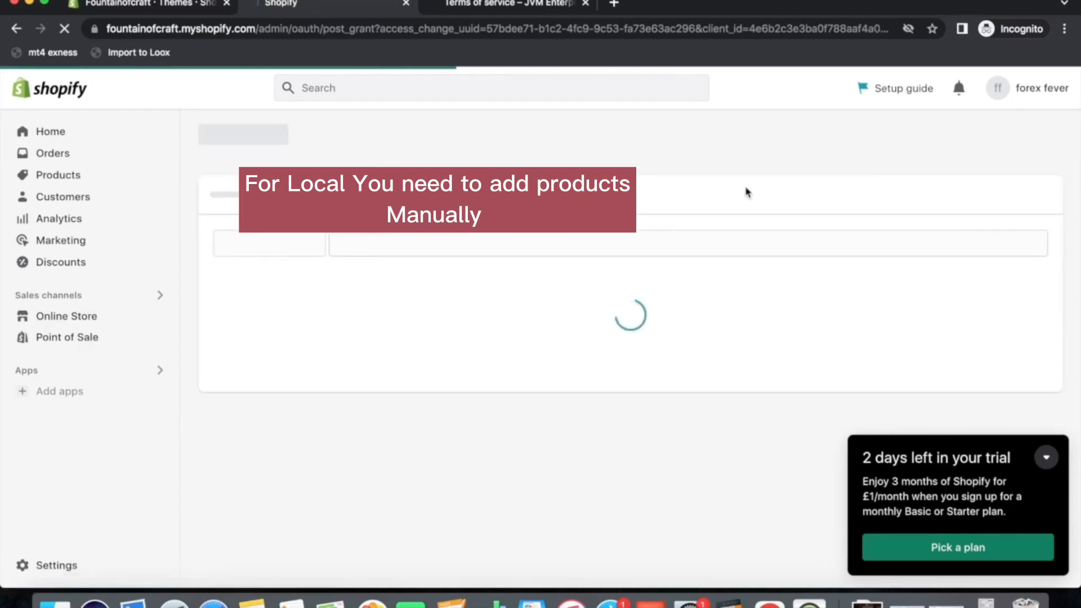
pyautogui.click(1046, 458)
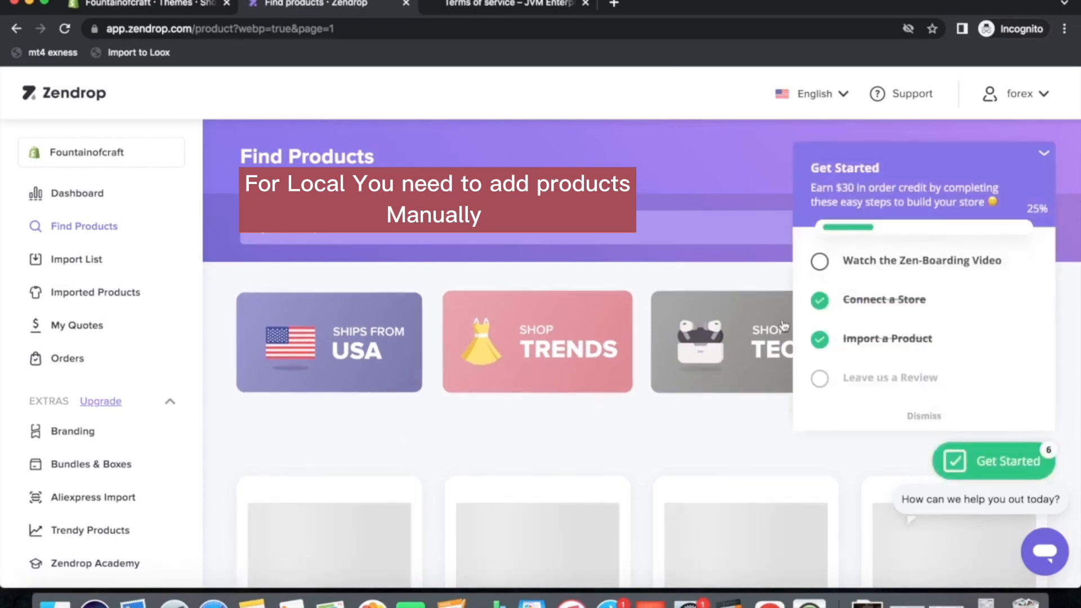
pyautogui.click(1045, 154)
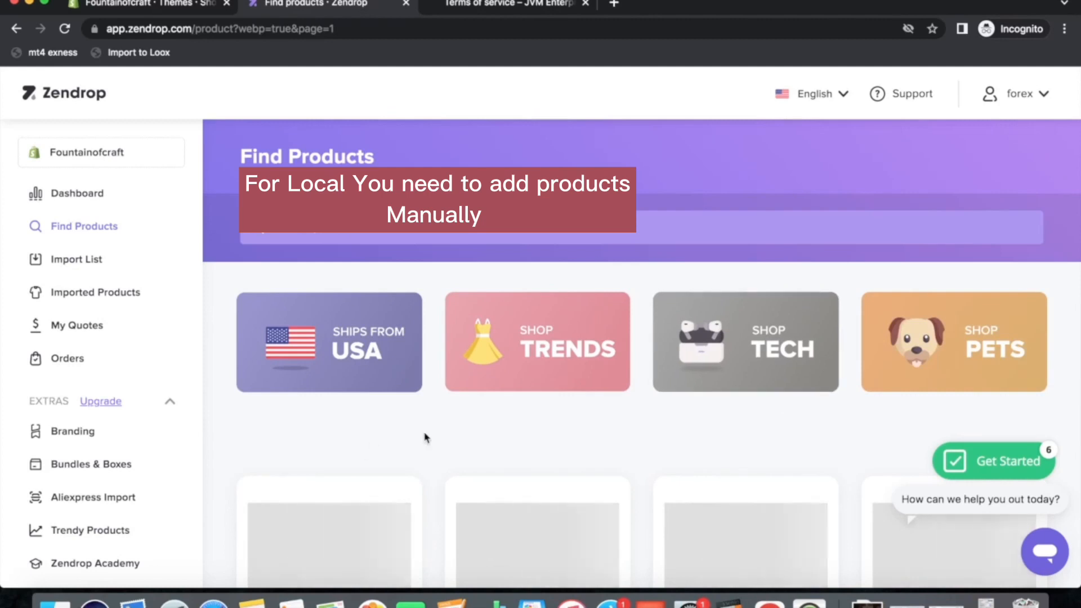
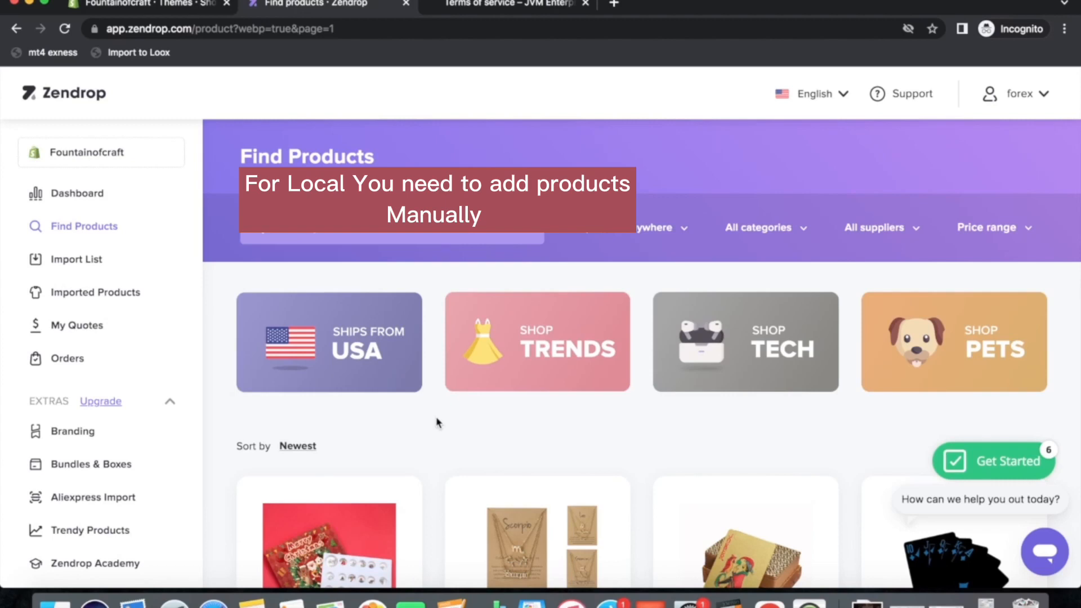
# Add the Christmas Countdown, Zodiac Sign Necklace, Deck Gold Leaf Poker and Waterproof Deck products to the import list
pyautogui.scroll(-5, 437, 421)
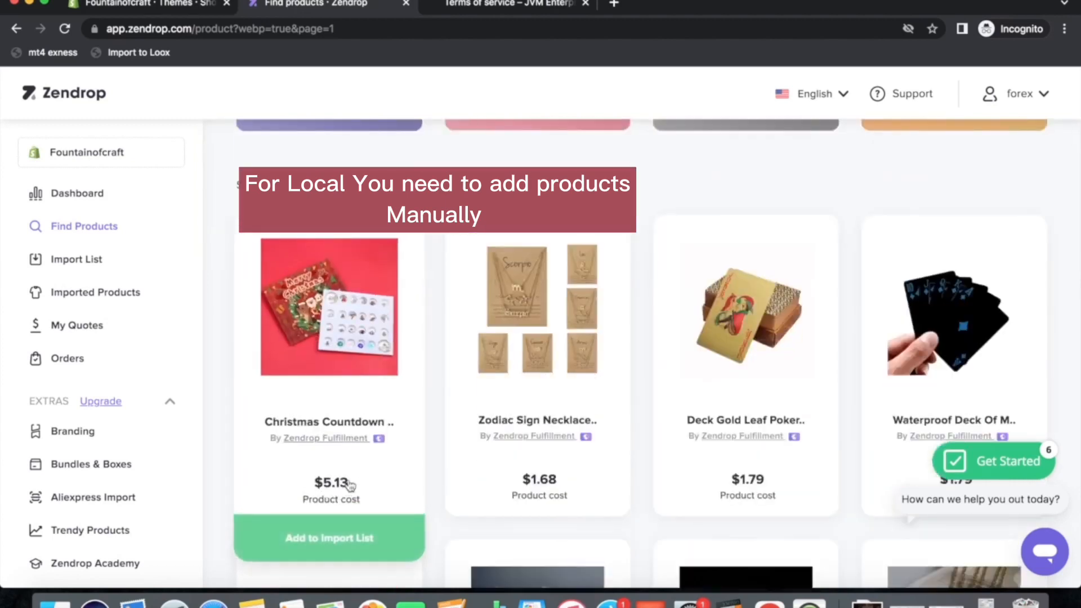
pyautogui.moveTo(346, 362)
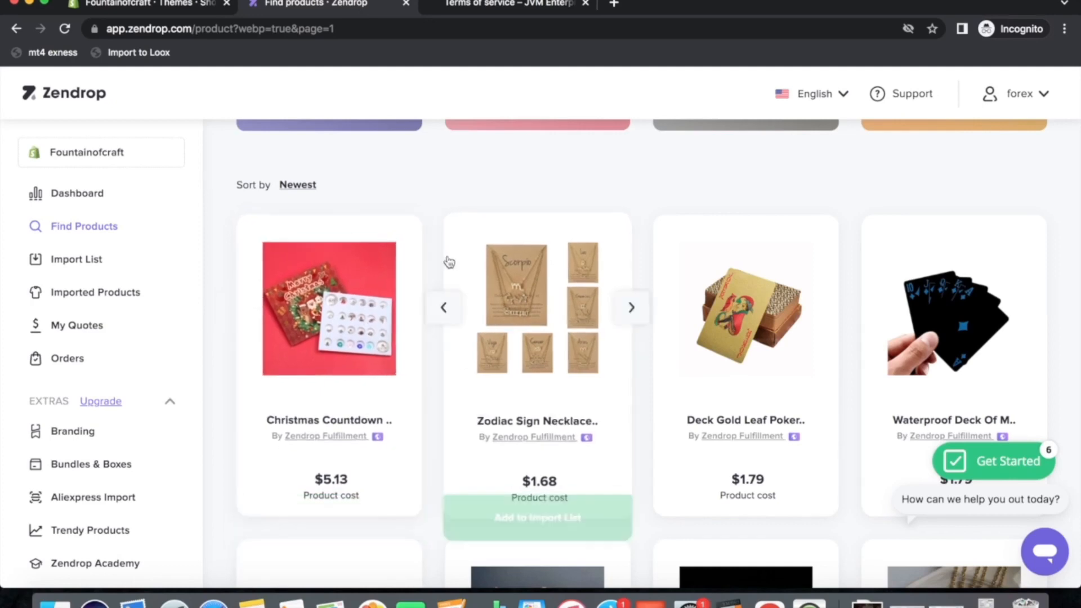
pyautogui.scroll(5, 448, 262)
pyautogui.scroll(-7, 447, 253)
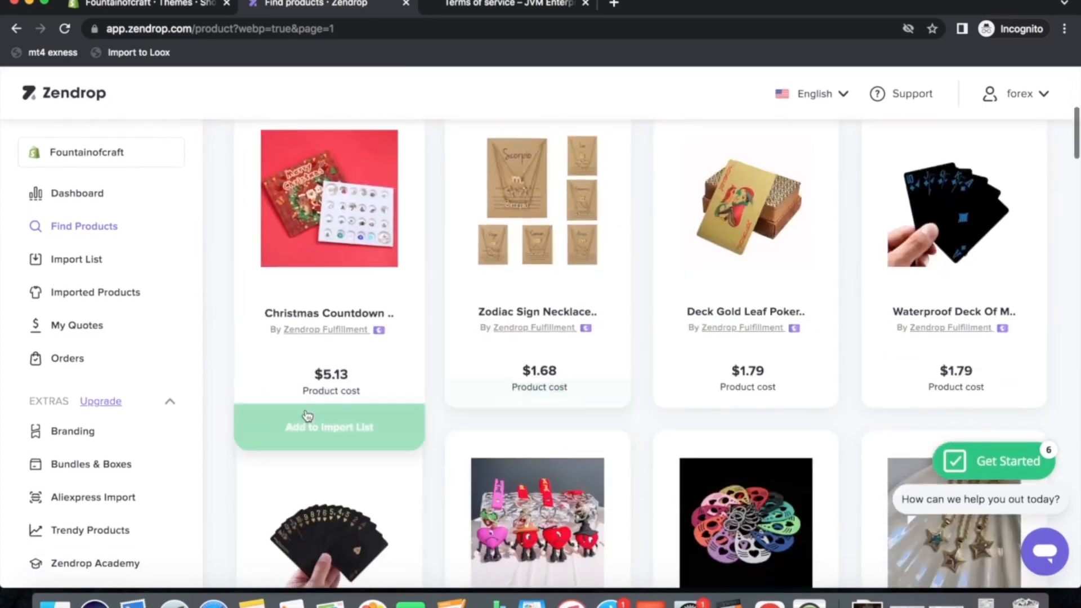
pyautogui.click(317, 431)
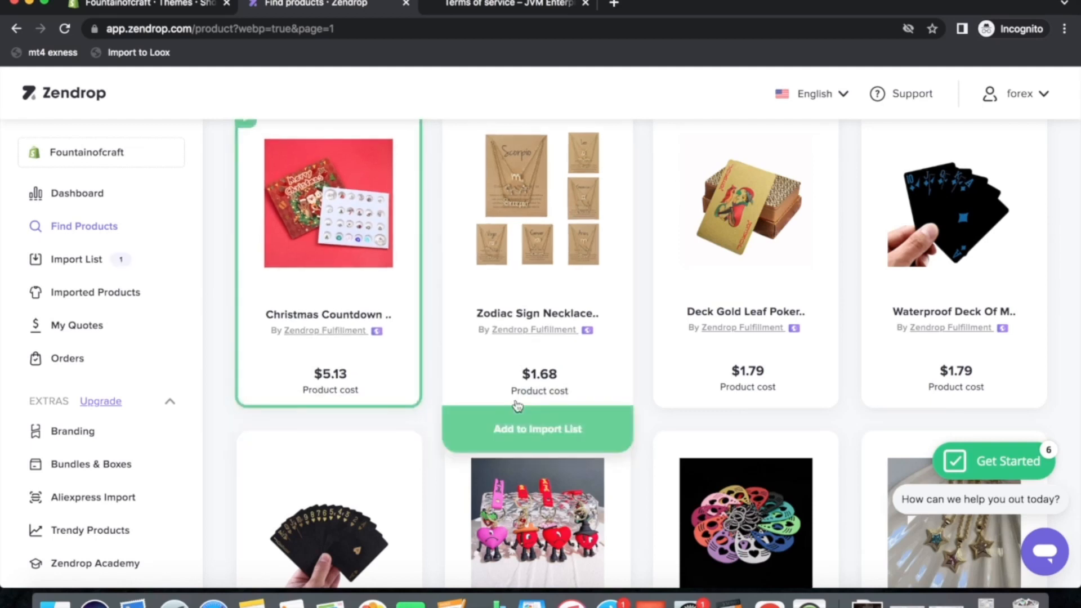
pyautogui.click(522, 430)
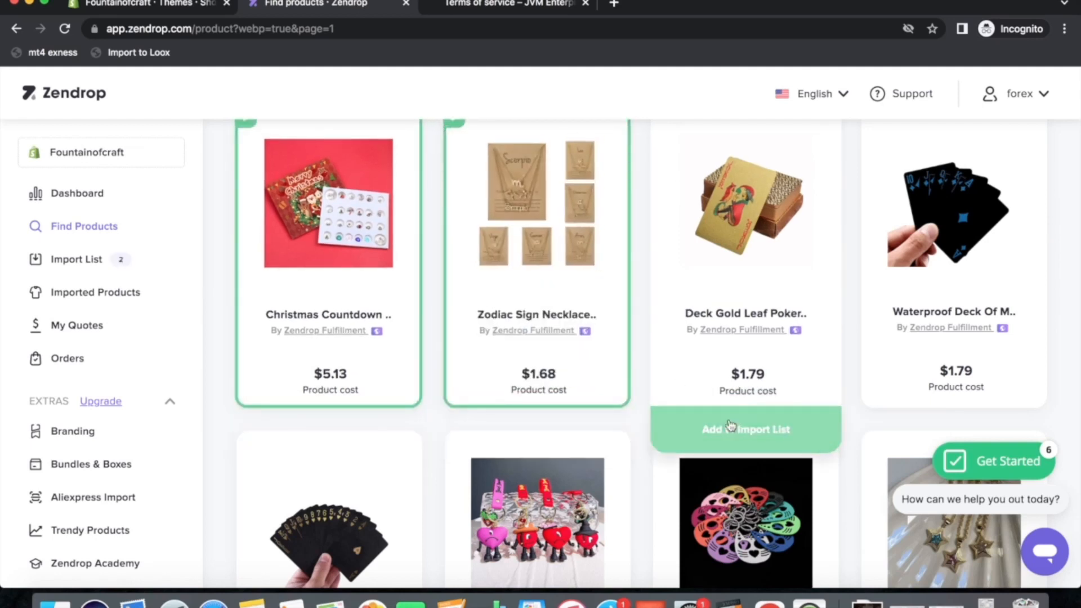
pyautogui.click(730, 429)
pyautogui.click(929, 422)
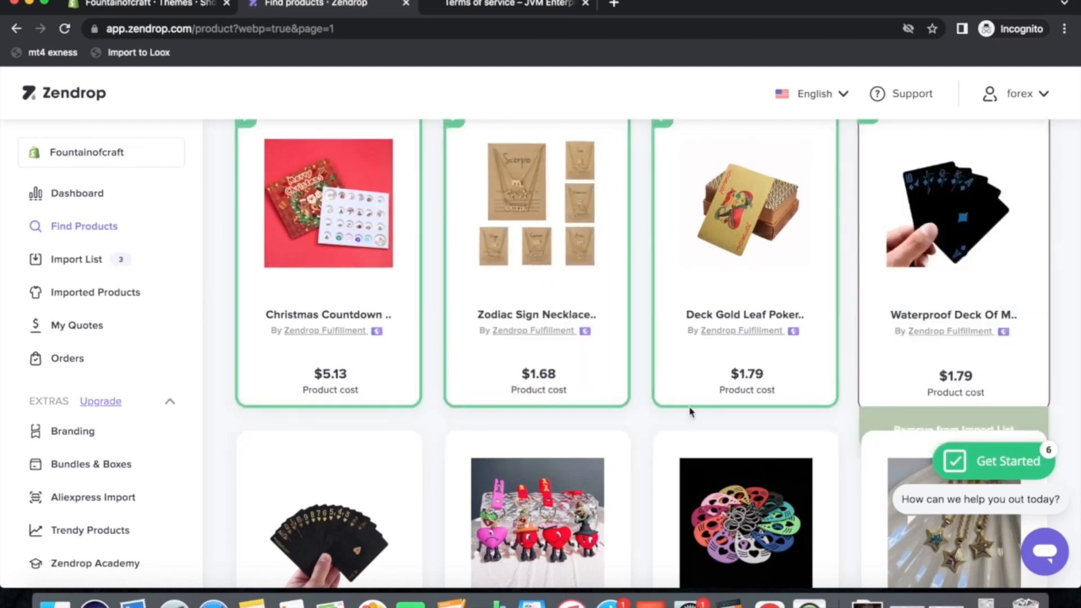
# Add the Black Gold Playing, Cute Bad Bunny Heart and Cute Cat Self Defense products to the import list
pyautogui.scroll(-3, 488, 407)
pyautogui.scroll(-2, 487, 407)
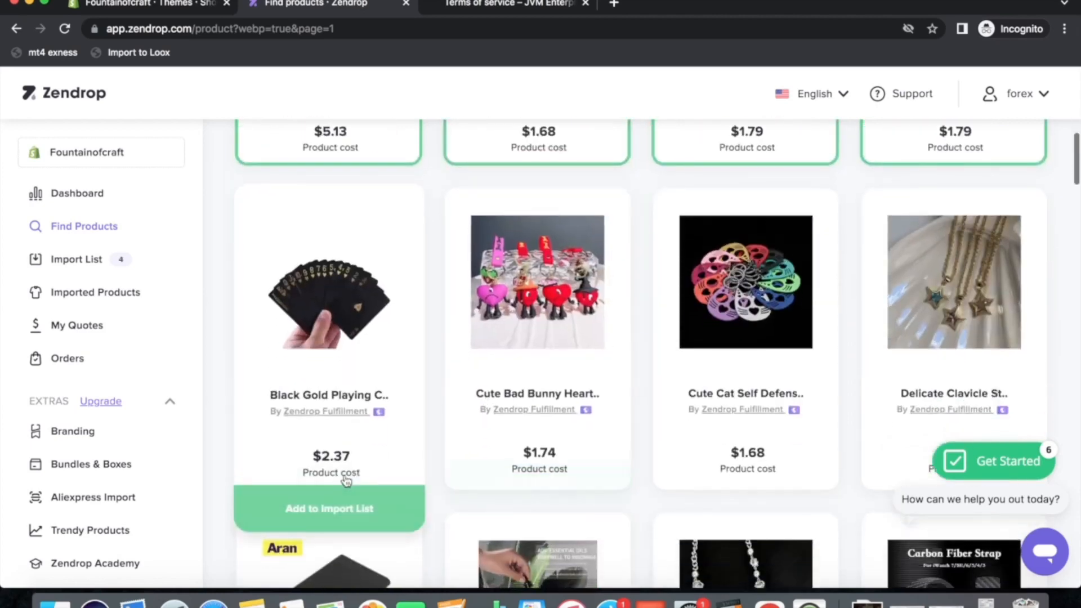
pyautogui.click(355, 509)
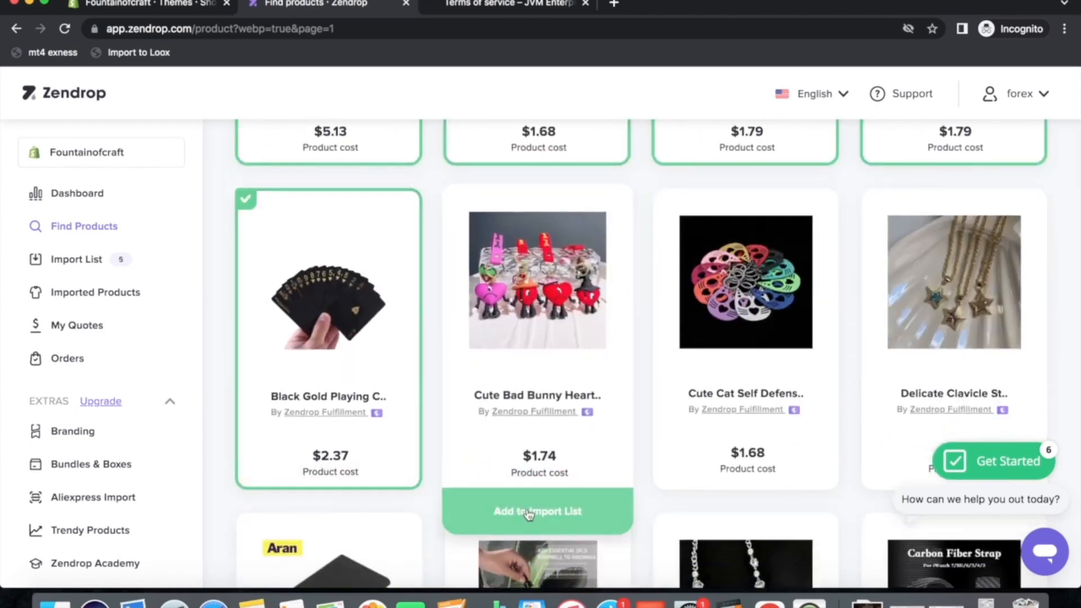
pyautogui.click(529, 510)
pyautogui.click(729, 510)
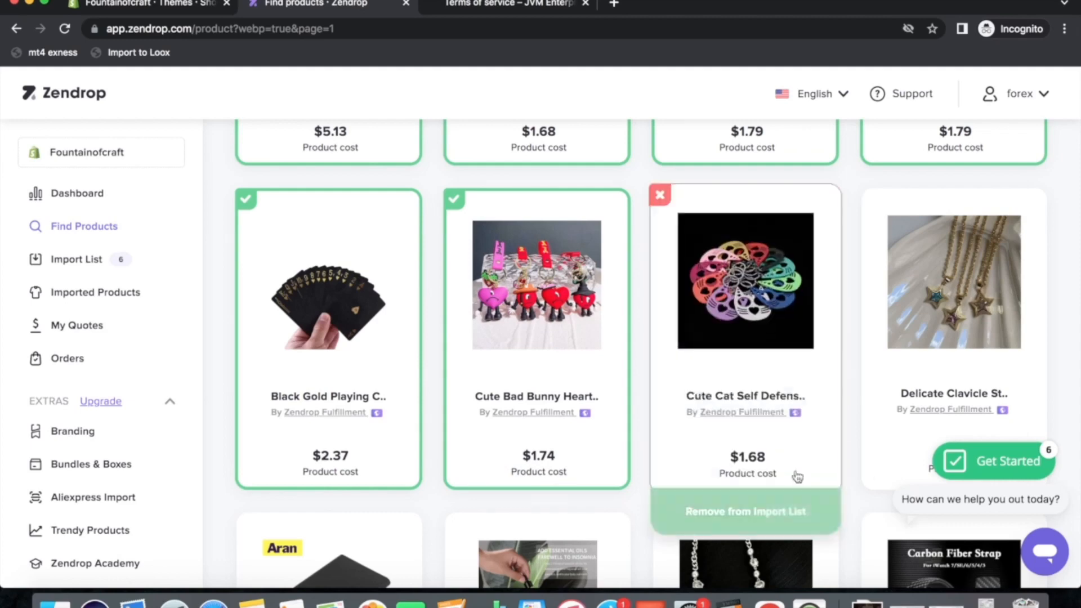
# Add the Mini Ultra-Thin power bank, Volcanic Smoke Ring and Star Geometric necklace products to the import list
pyautogui.scroll(-5, 803, 438)
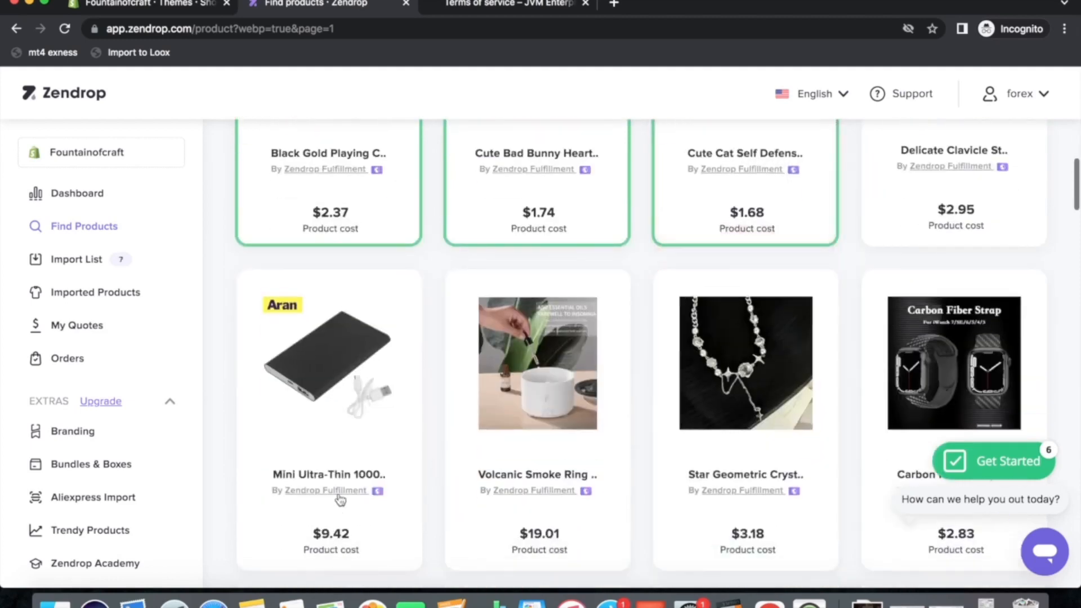
pyautogui.moveTo(318, 524)
pyautogui.scroll(-2, 320, 564)
pyautogui.click(316, 516)
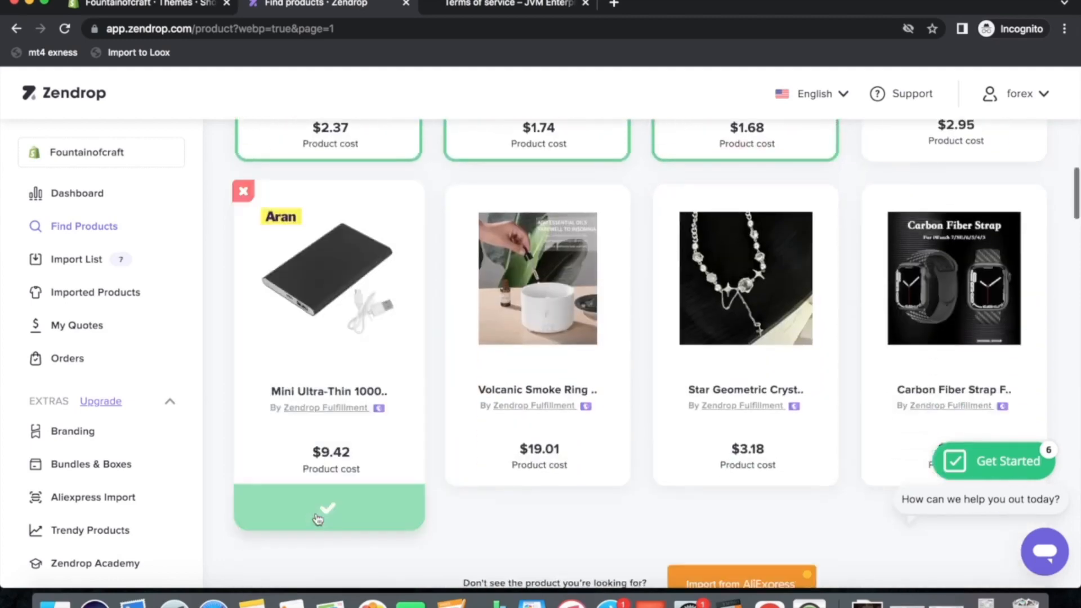
pyautogui.click(506, 505)
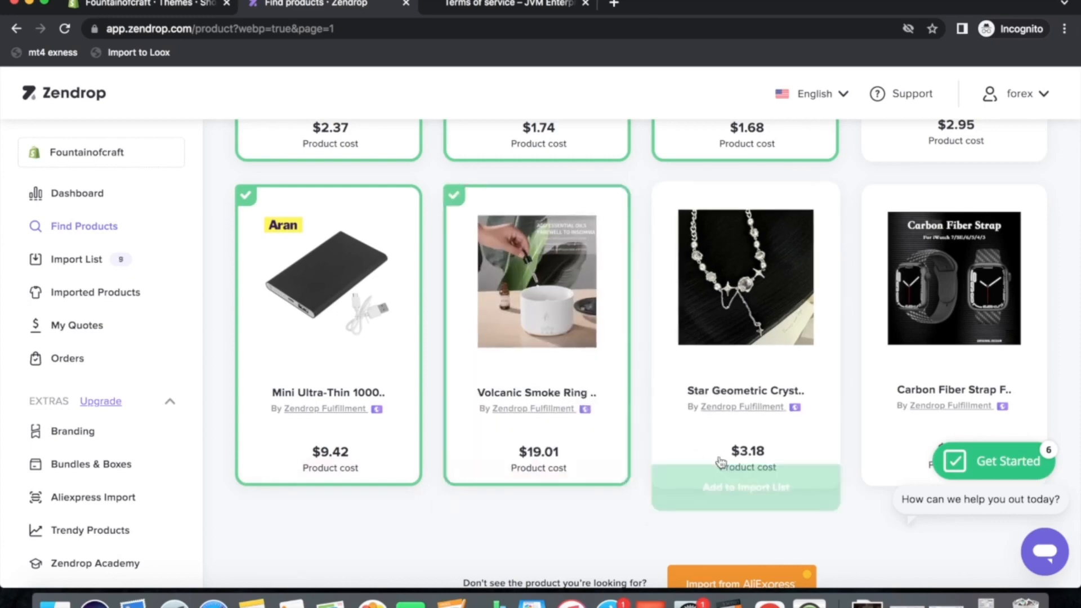
pyautogui.click(733, 508)
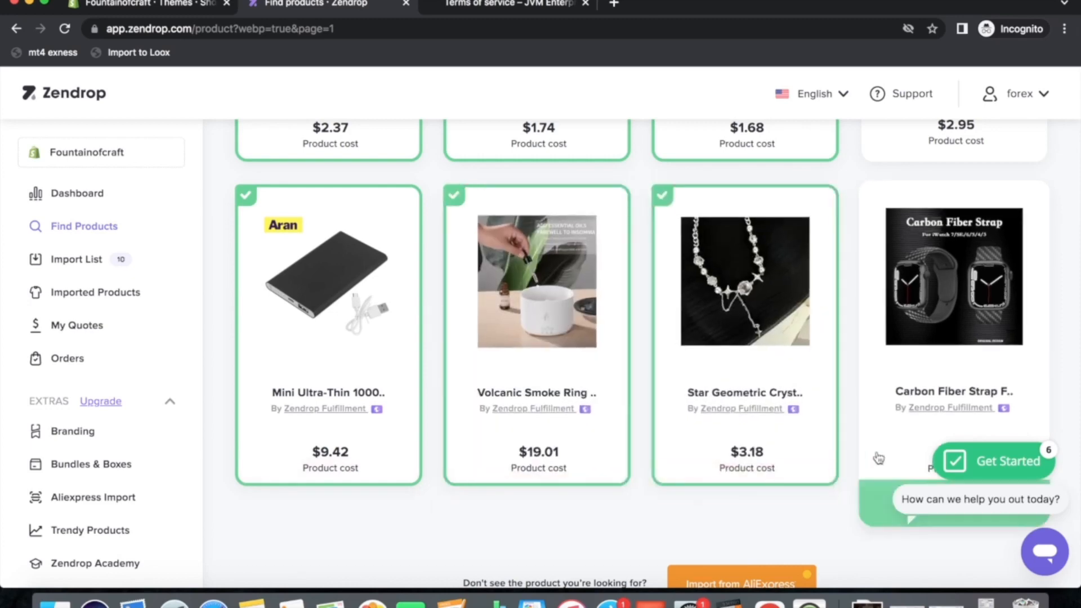
# Add the Baby Toys Rolling Ball and Warm Male Leather Shoes products to the import list
pyautogui.scroll(-6, 878, 456)
pyautogui.scroll(-3, 877, 457)
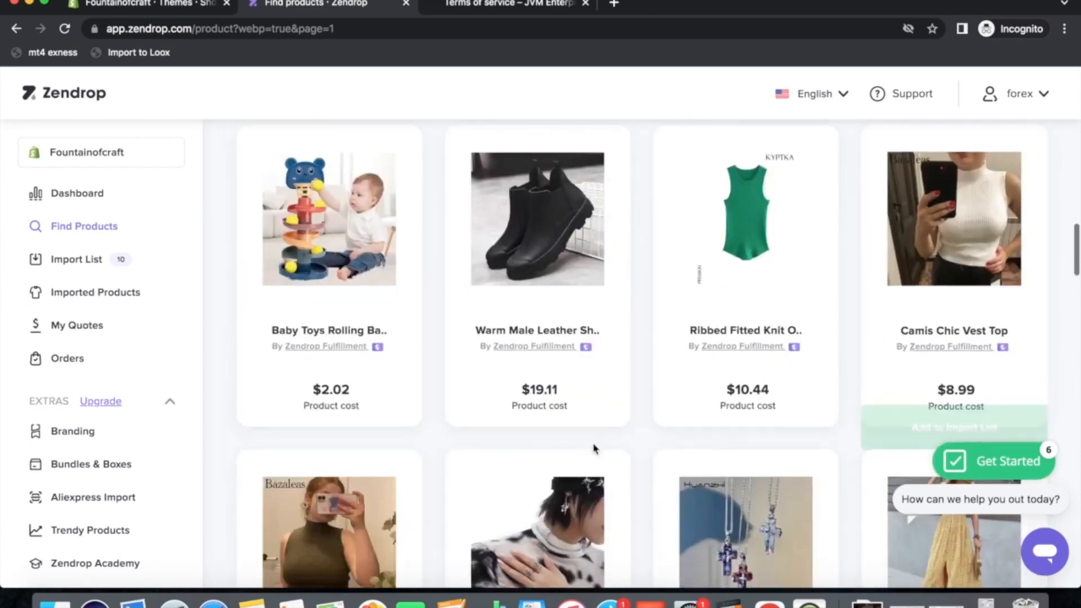
pyautogui.click(310, 448)
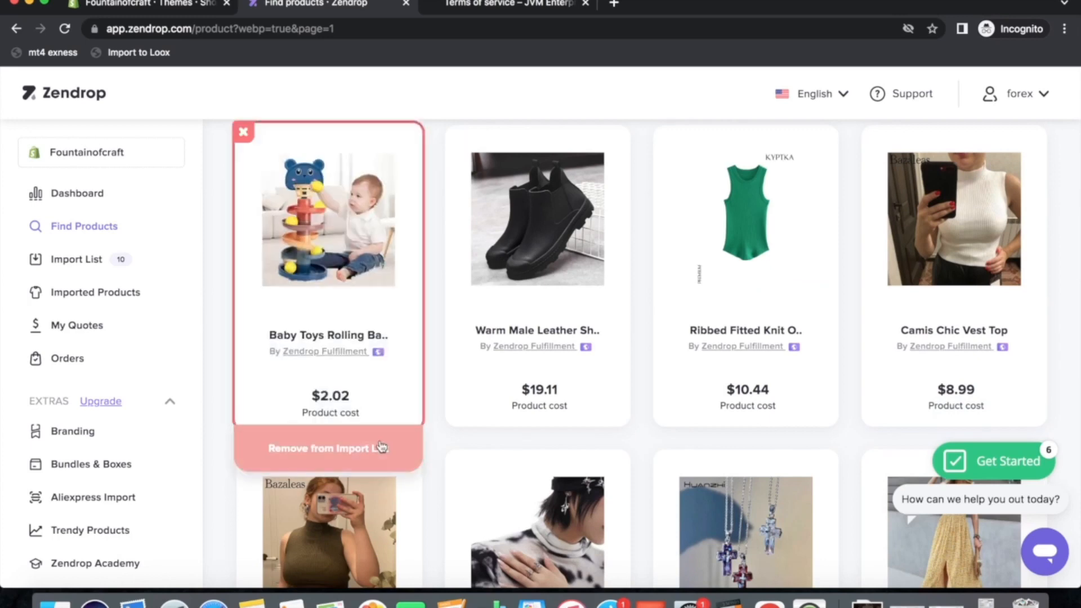
pyautogui.click(526, 447)
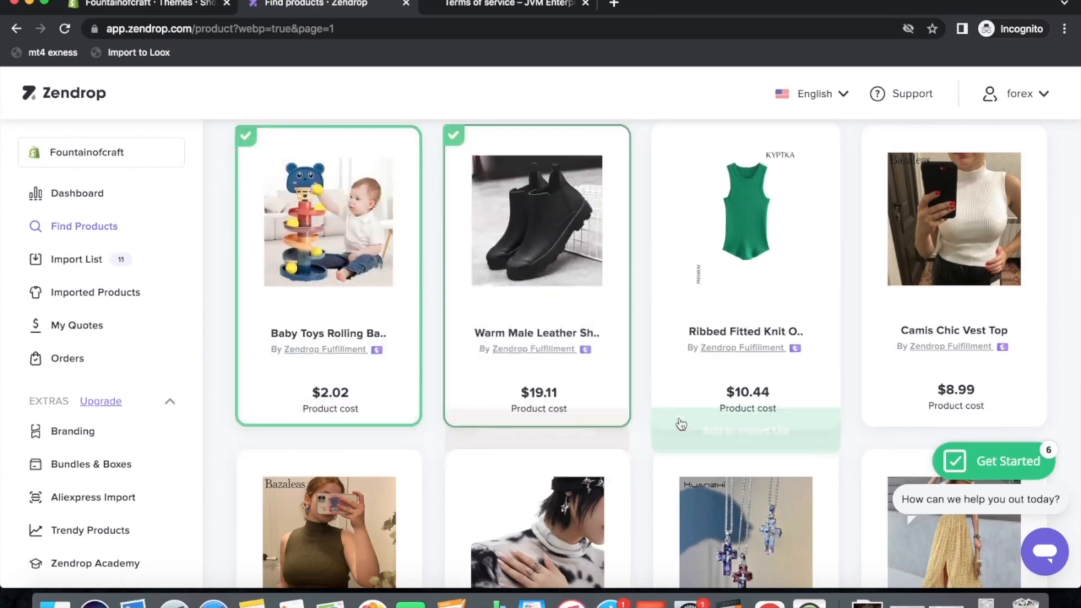
# Open the Import List page, waiting out the unresponsive page, and dismiss the Plus free trial offer
pyautogui.scroll(5, 516, 434)
pyautogui.scroll(8, 516, 434)
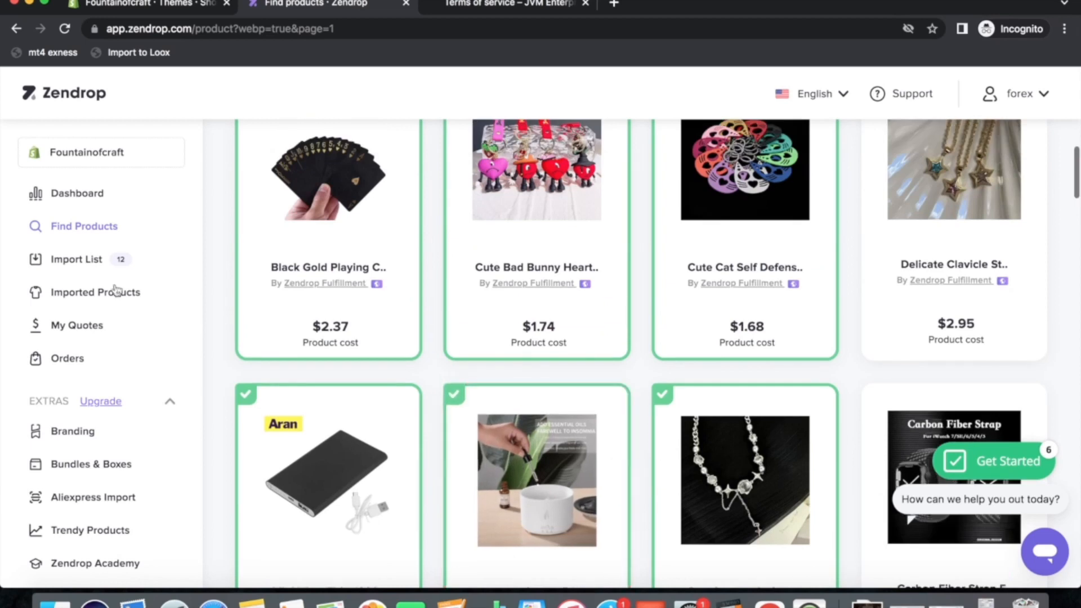
pyautogui.click(75, 259)
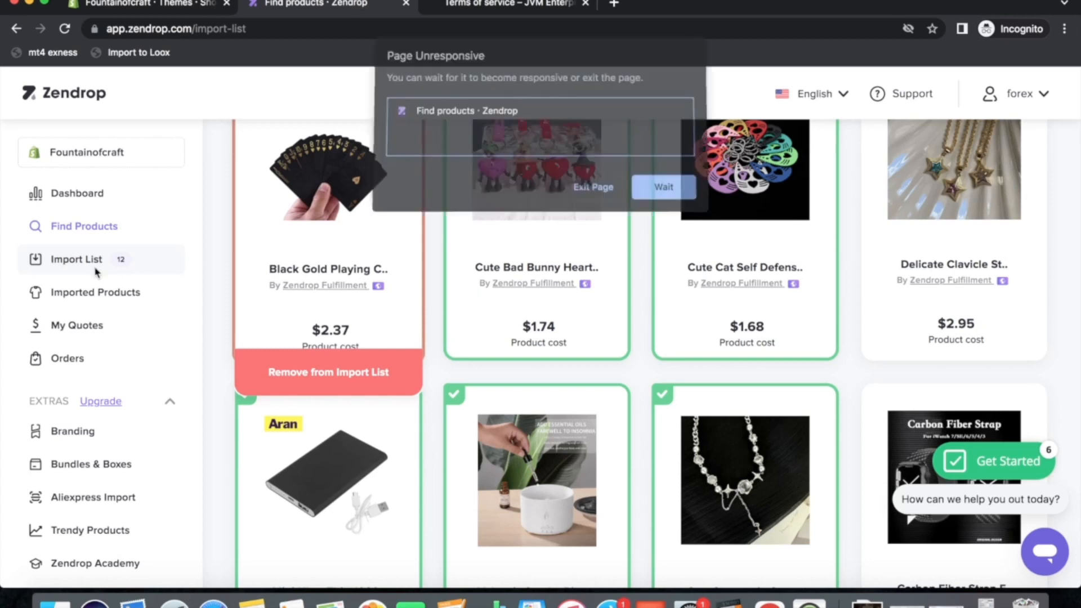
pyautogui.click(678, 191)
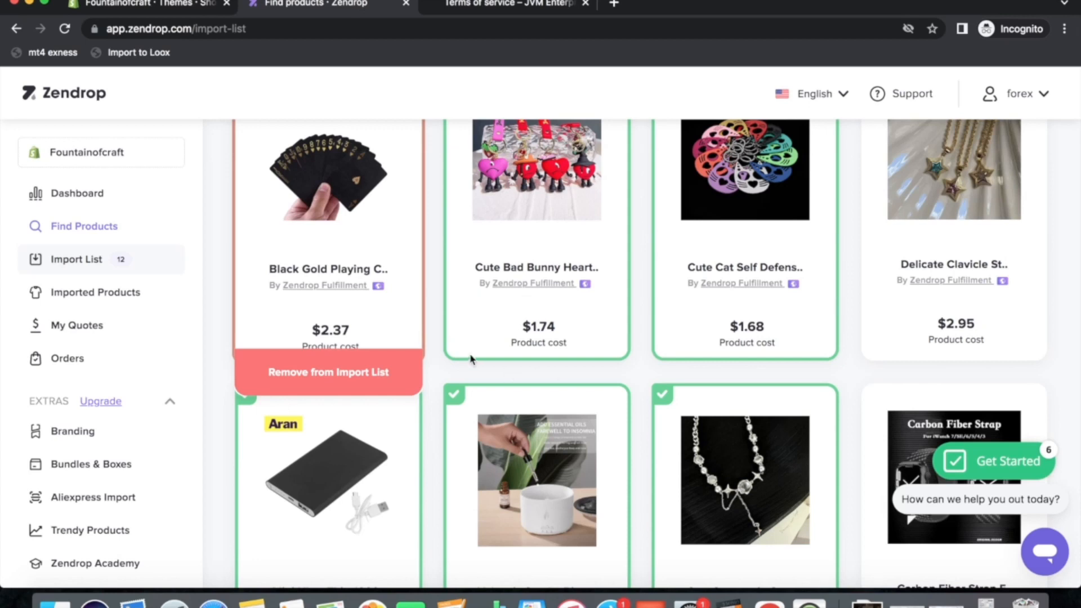
pyautogui.click(83, 265)
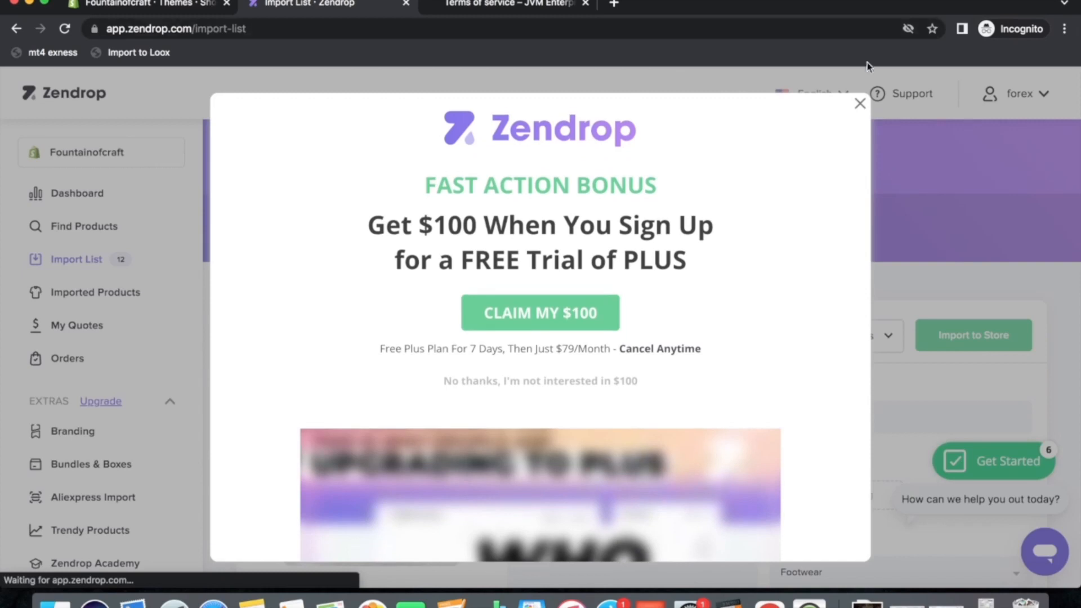
pyautogui.click(860, 104)
# Remove the Leather Shoes, Men's Shoes and Chelsea Boots tags from the Warm Male Leather Shoes product
pyautogui.scroll(-3, 685, 365)
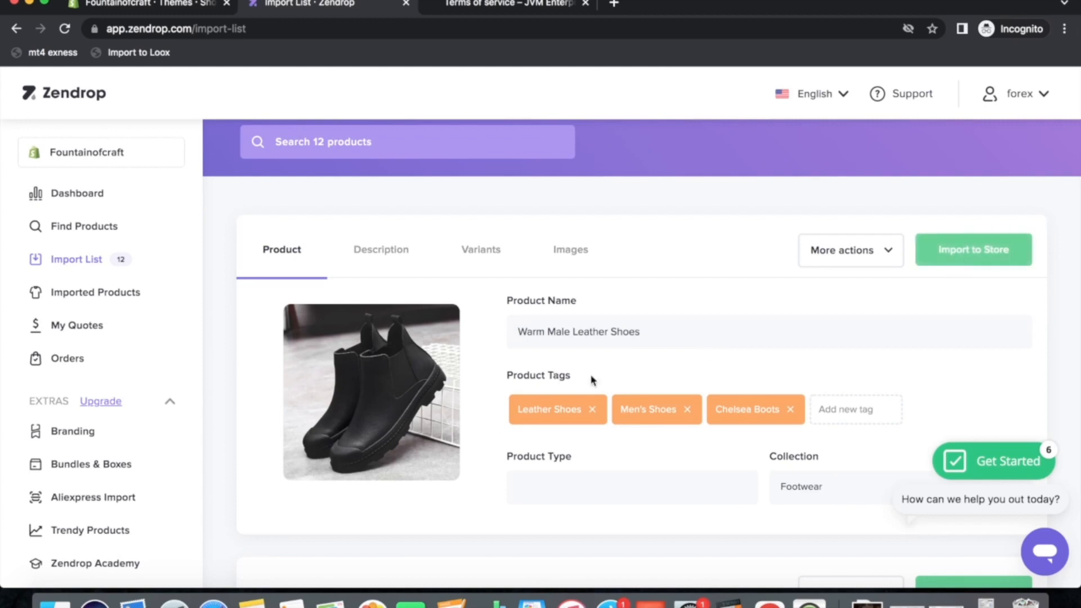
pyautogui.click(592, 414)
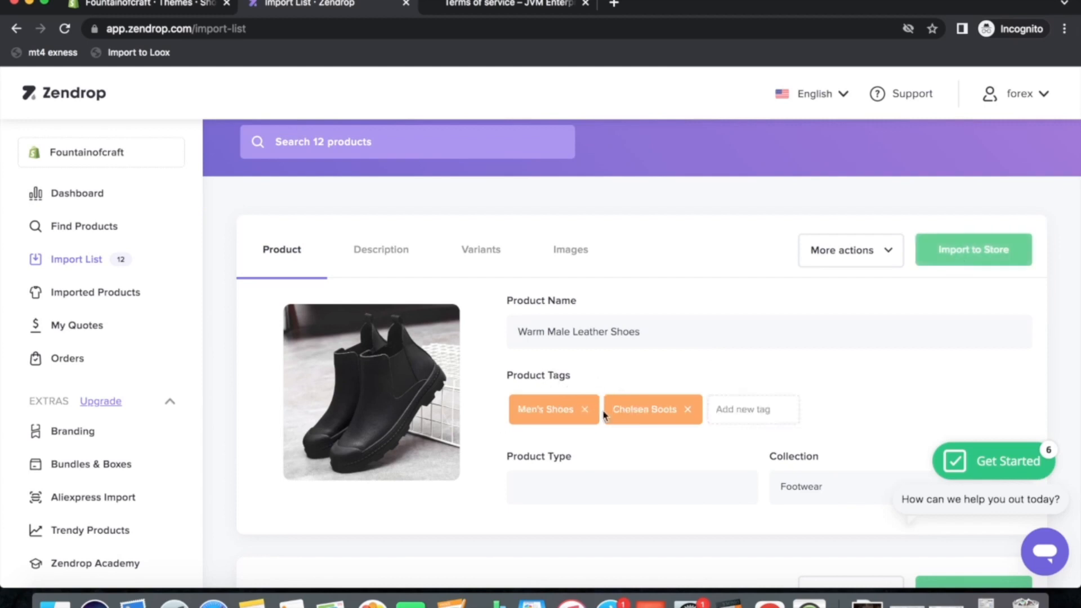
pyautogui.click(593, 415)
pyautogui.click(593, 415)
# Add the Warm Male Leather Shoes product to the store's Home Decor collection
pyautogui.scroll(-5, 674, 379)
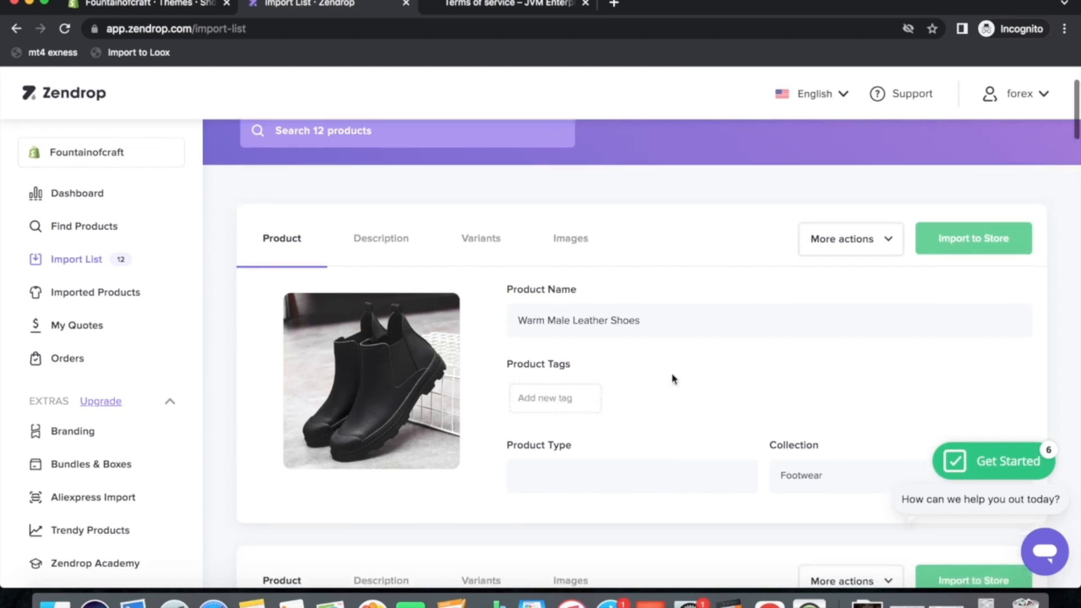
pyautogui.click(849, 346)
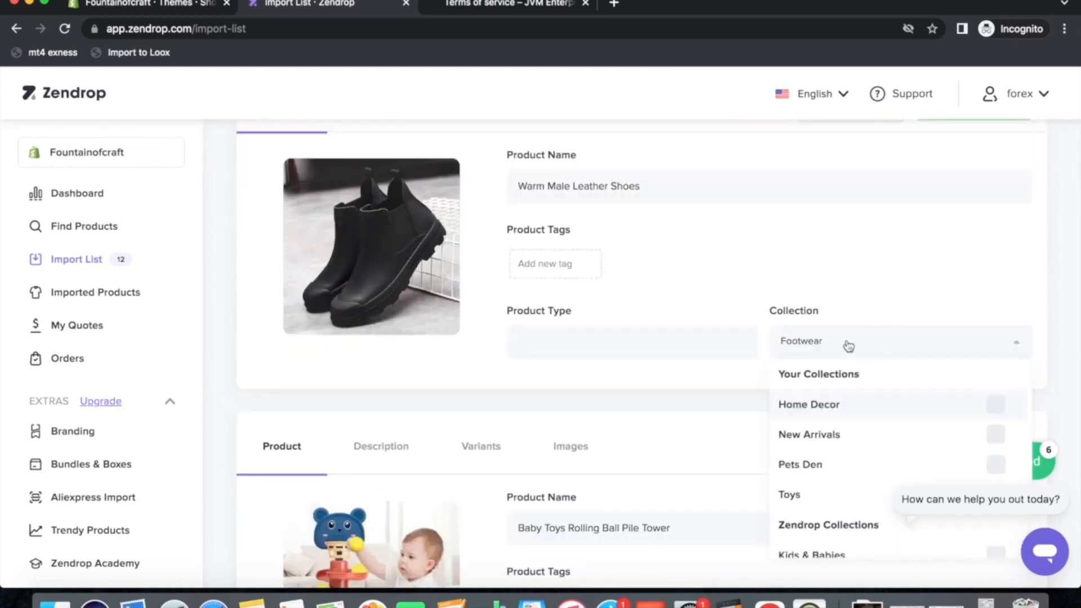
pyautogui.click(813, 416)
pyautogui.scroll(3, 870, 284)
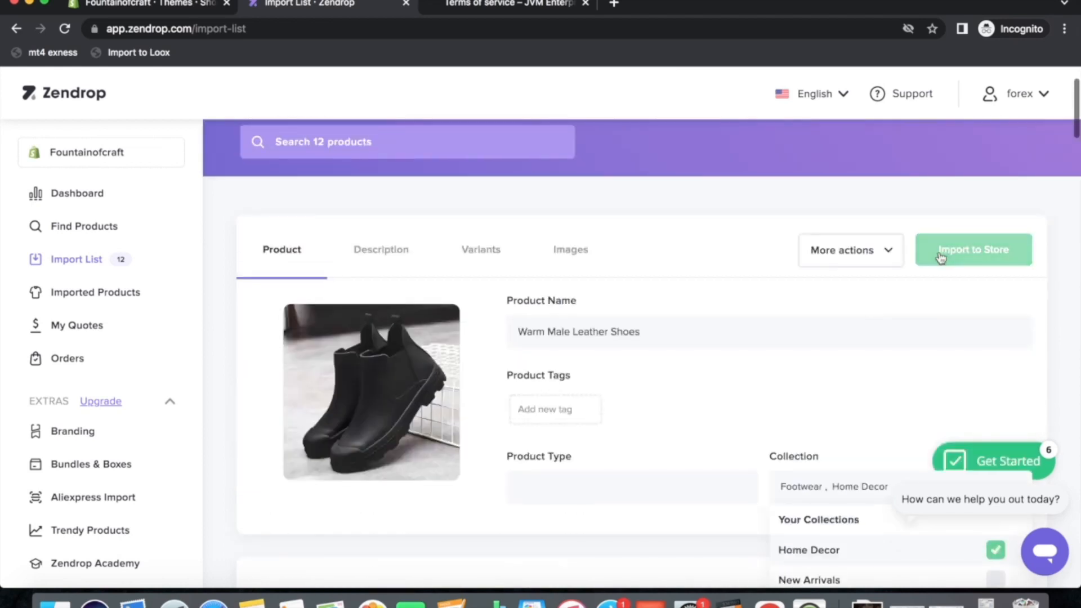
# Import the Warm Male Leather Shoes product to the store
pyautogui.click(946, 250)
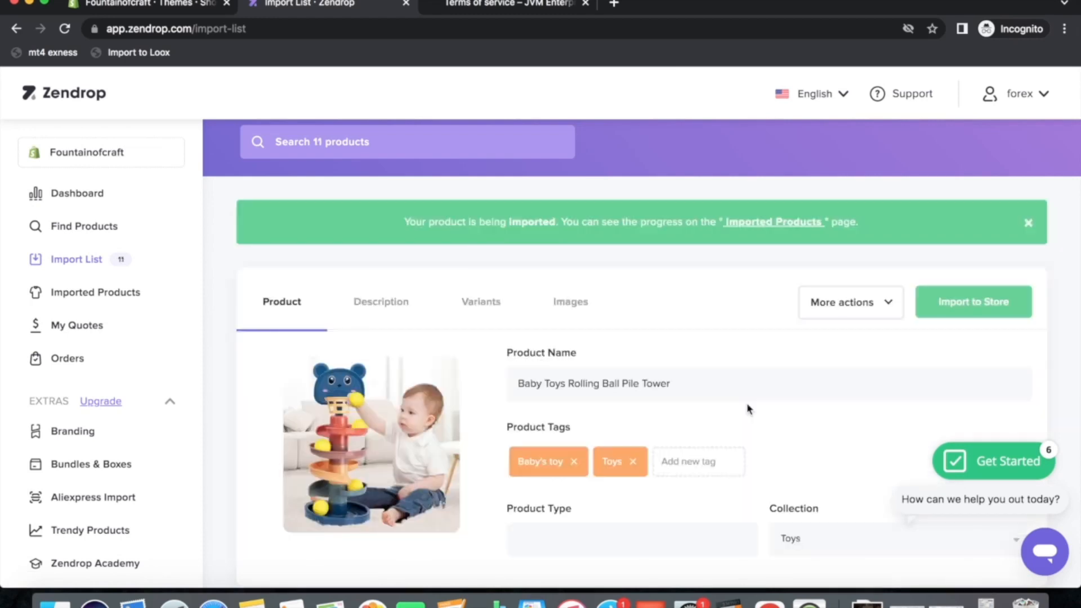
# Try to clear the tags of the Baby Toys Rolling Ball Pile Tower, and import the product to the store
pyautogui.scroll(-1, 585, 388)
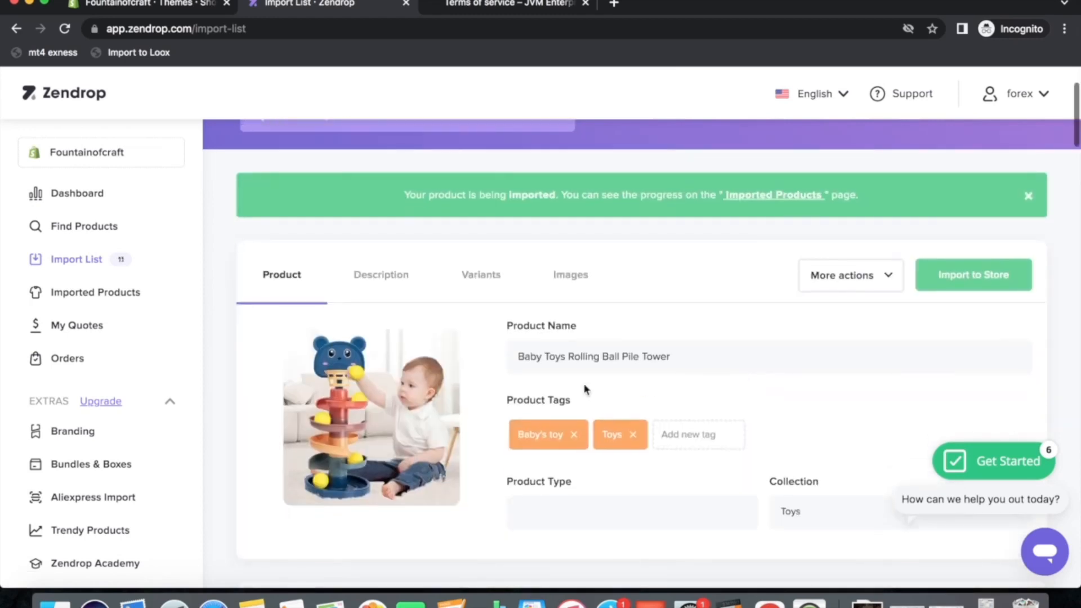
pyautogui.click(573, 434)
pyautogui.click(551, 434)
pyautogui.scroll(-3, 799, 454)
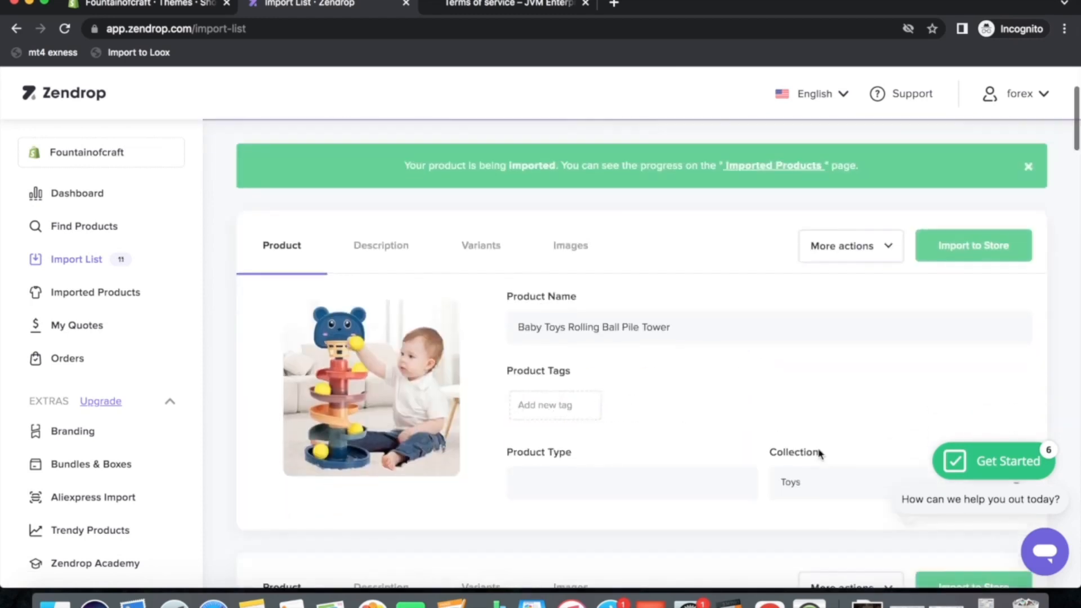
pyautogui.click(857, 359)
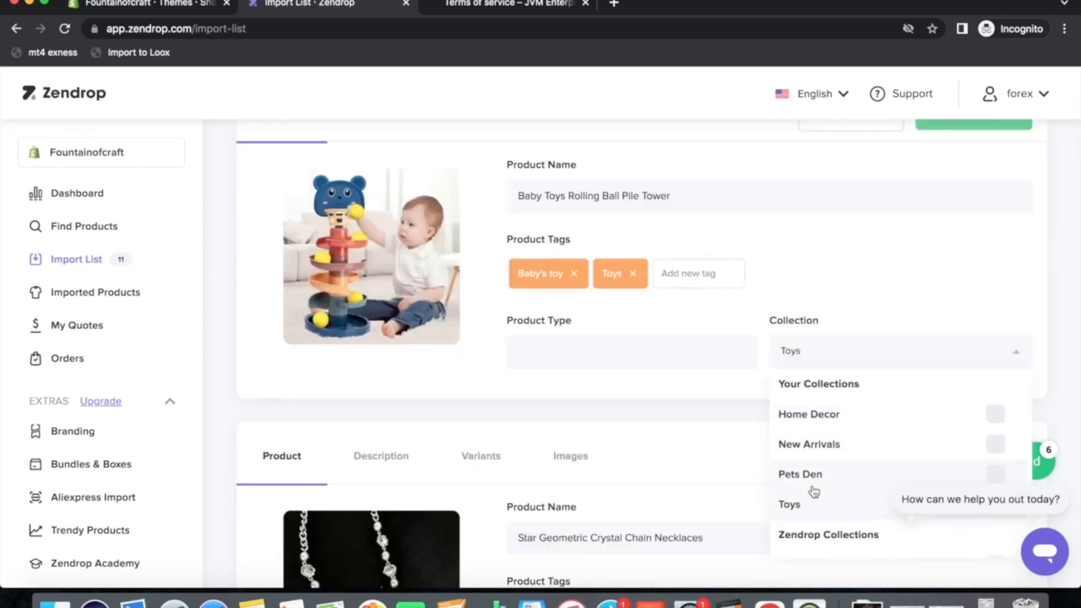
pyautogui.scroll(-2, 907, 476)
pyautogui.scroll(5, 845, 349)
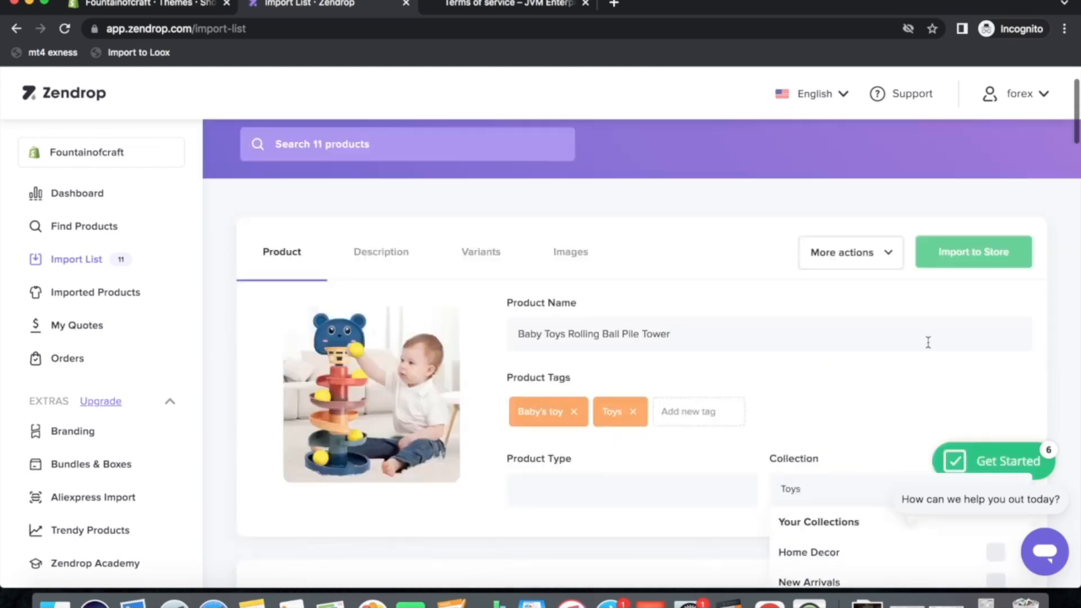
pyautogui.click(991, 252)
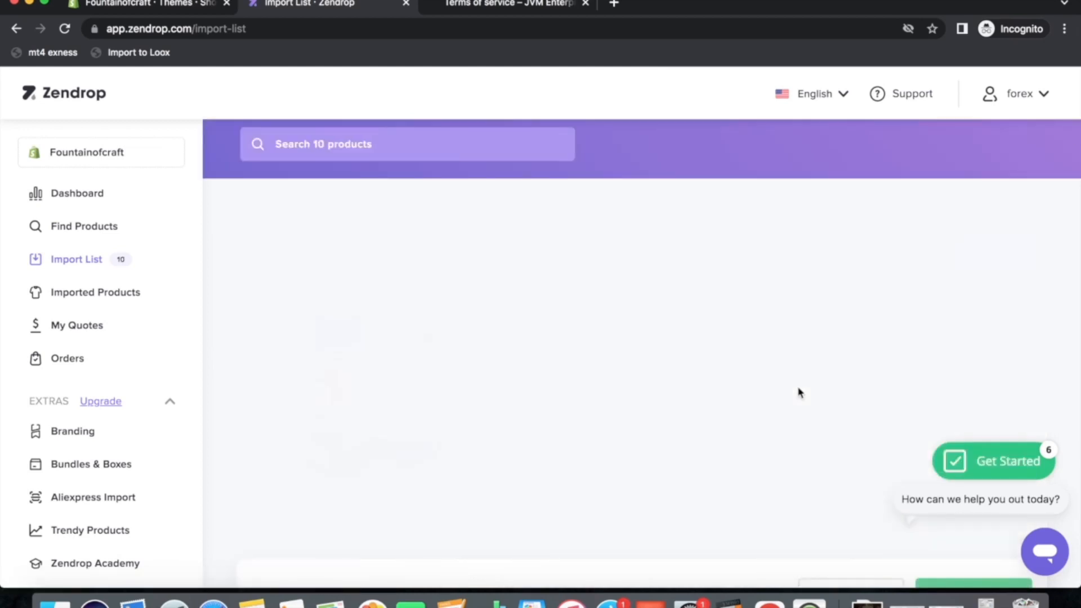
# Try to remove the Necklaces, Chain Necklaces and Jewelry tags from the Star Geometric Crystal Chain Necklaces product
pyautogui.click(574, 463)
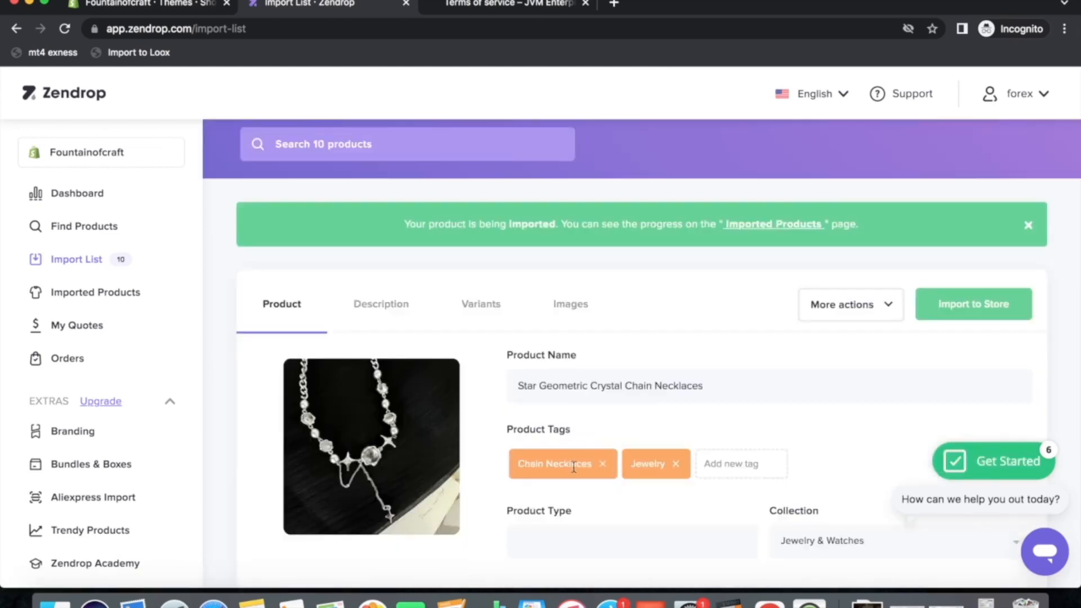
pyautogui.click(601, 464)
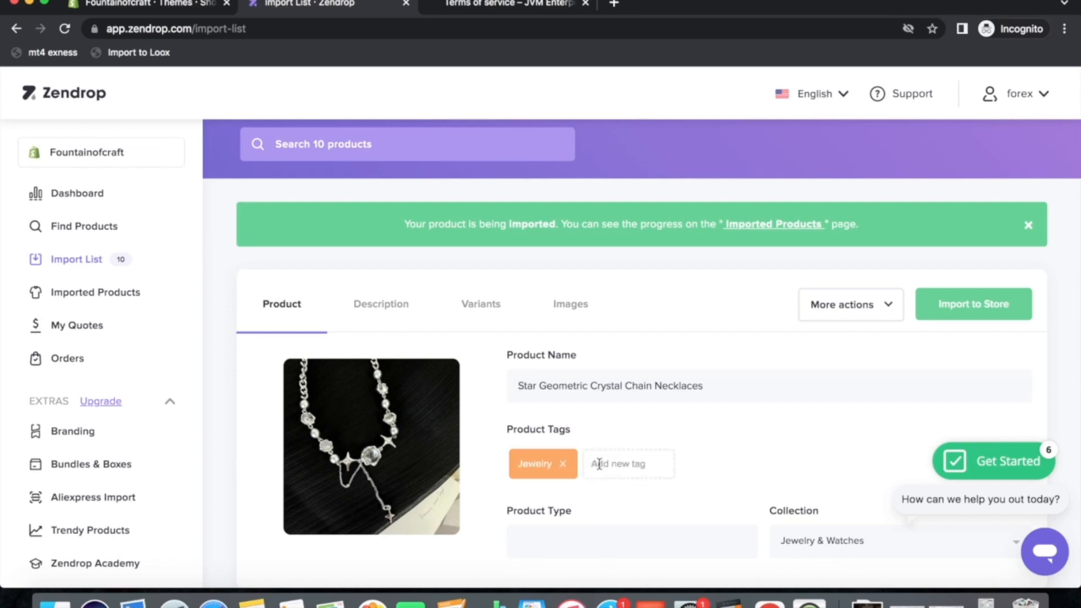
pyautogui.click(563, 464)
pyautogui.scroll(-4, 575, 463)
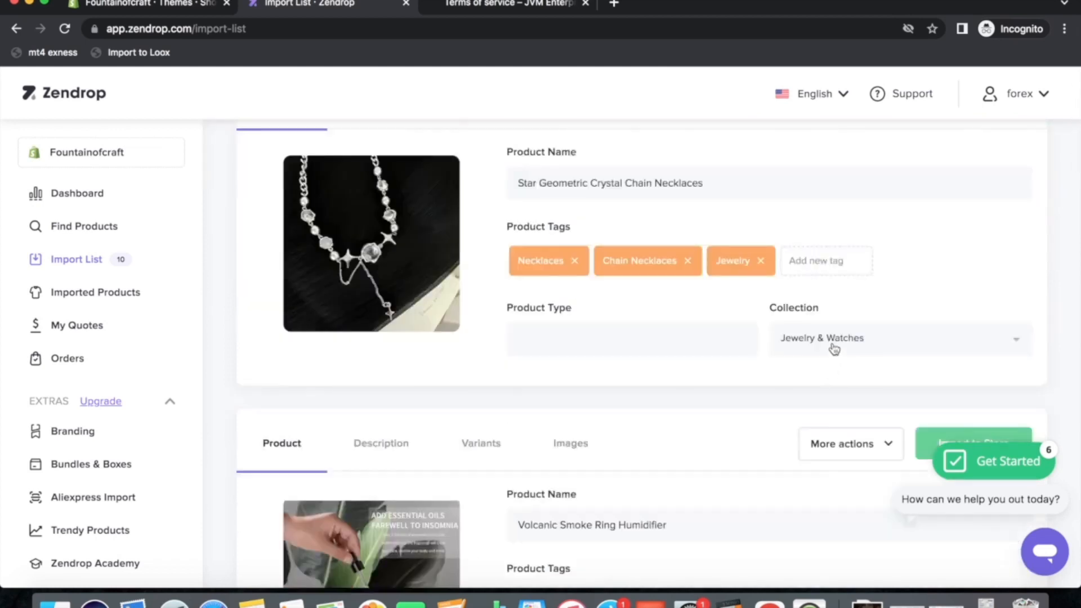
# Add the Home Decor collection to the Star Geometric Crystal Chain Necklaces product
pyautogui.click(834, 350)
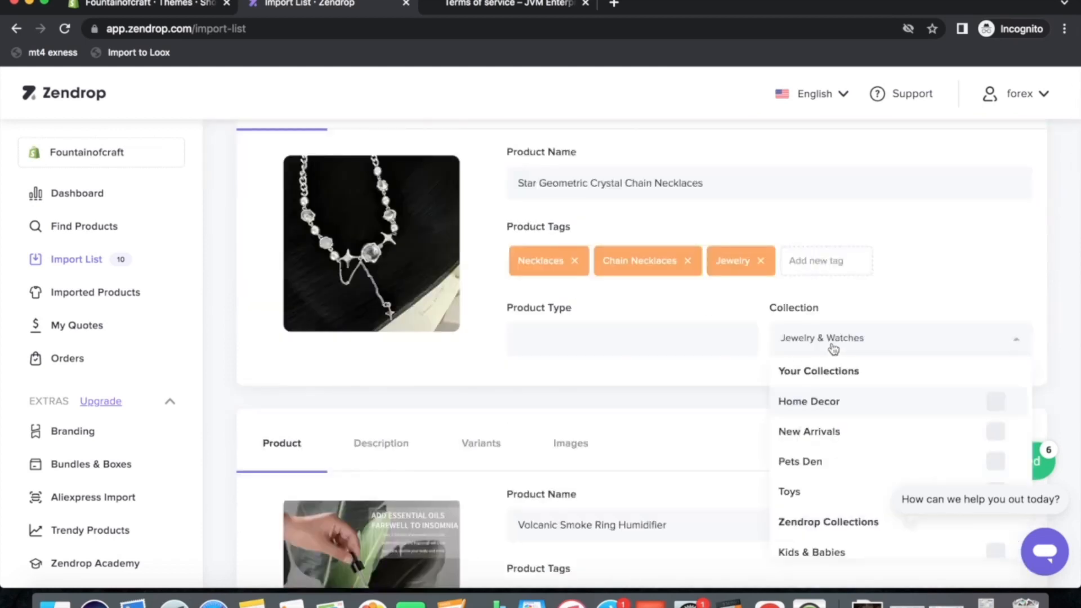
pyautogui.click(814, 407)
pyautogui.click(916, 276)
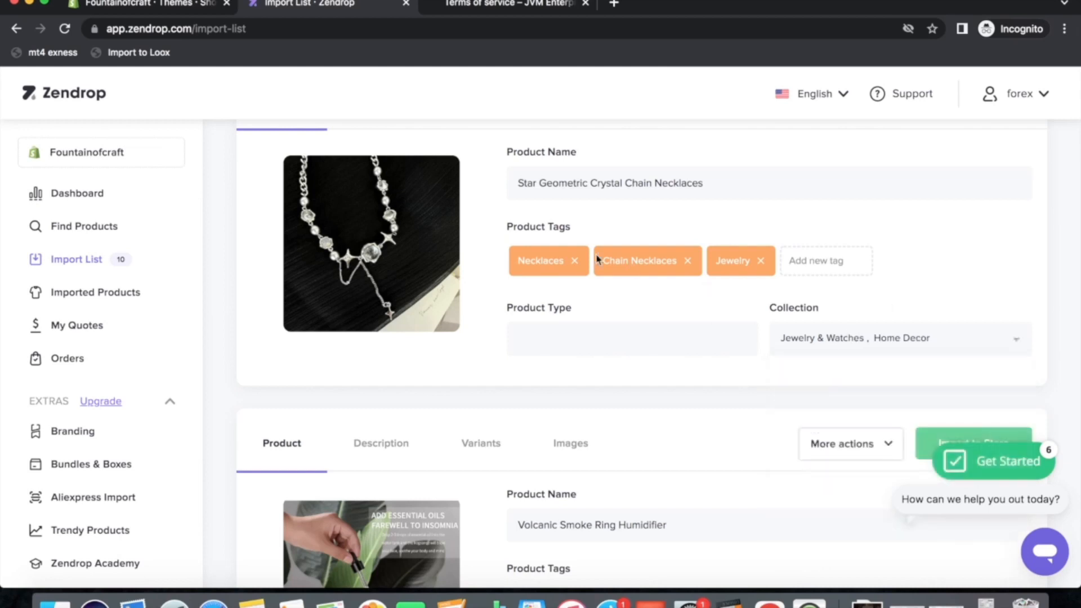
# Clear all the tags of the Star Geometric Crystal Chain Necklaces product and import it to the store
pyautogui.click(574, 261)
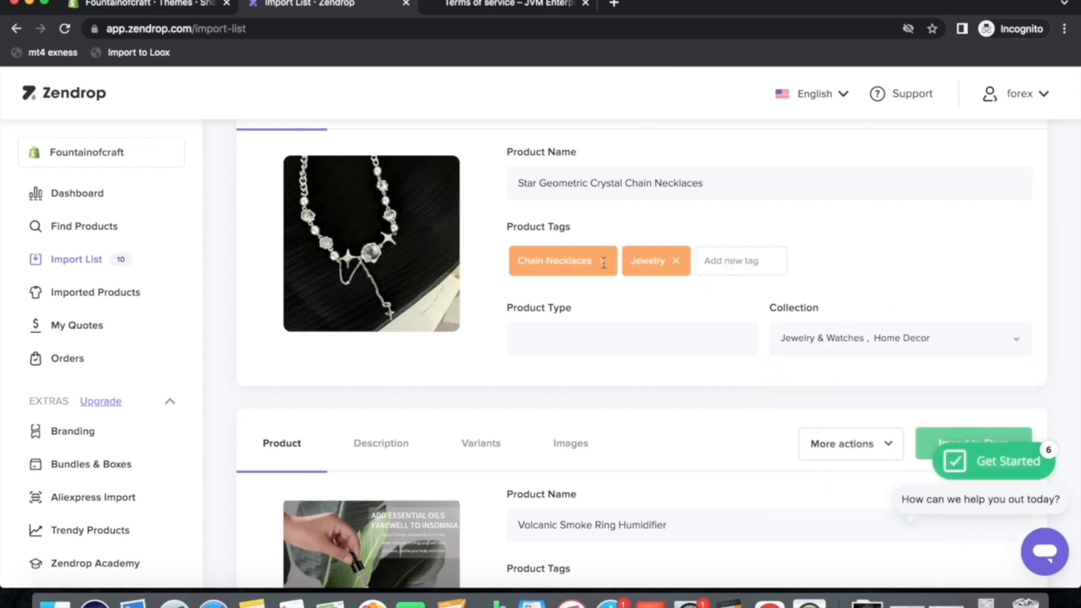
pyautogui.click(603, 262)
pyautogui.click(562, 261)
pyautogui.click(836, 343)
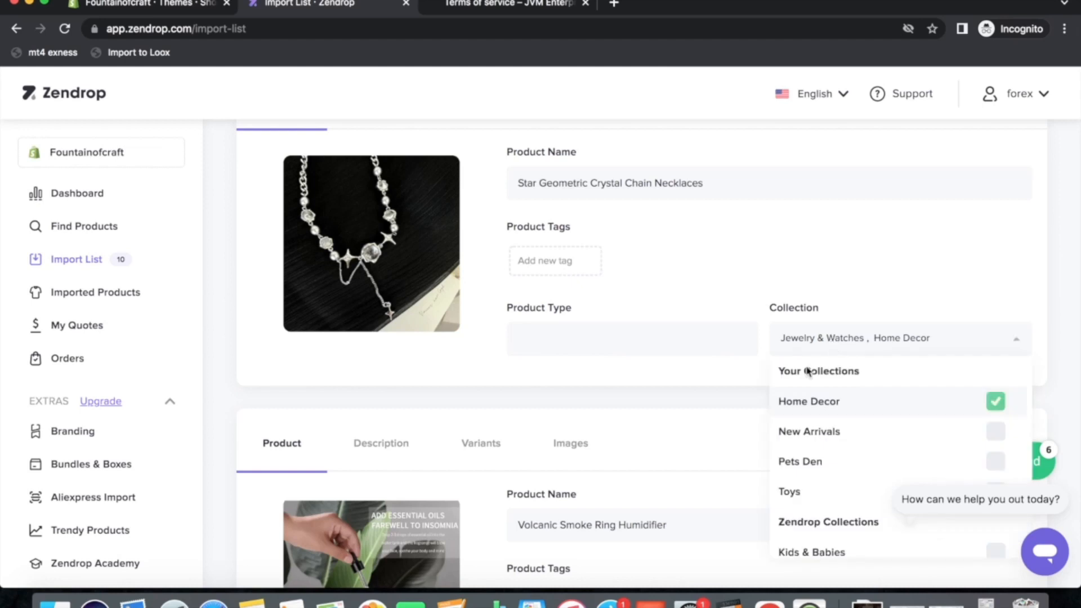
pyautogui.scroll(3, 919, 274)
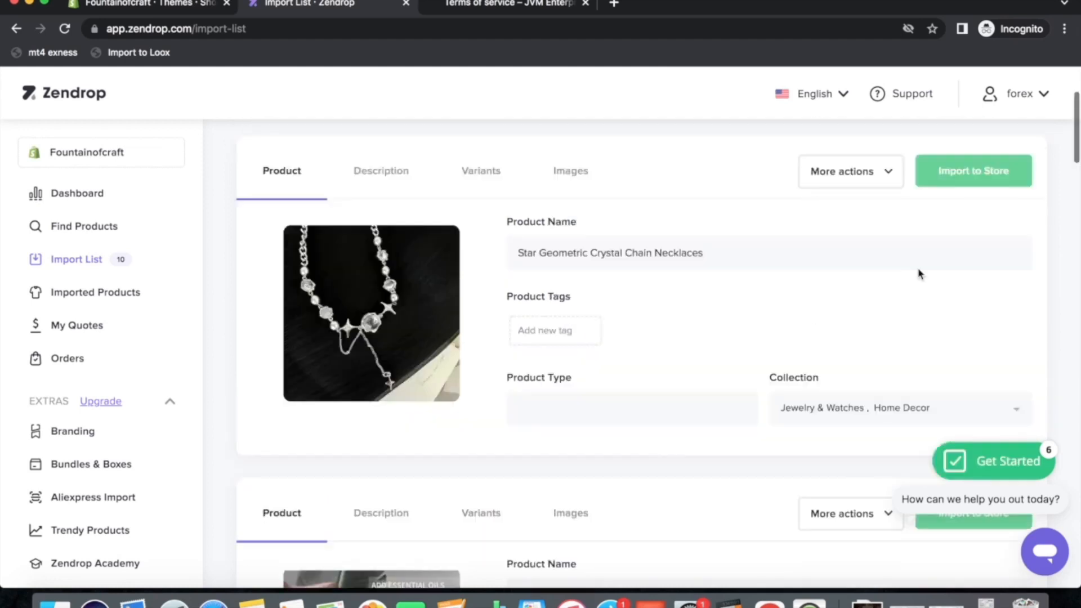
pyautogui.click(991, 266)
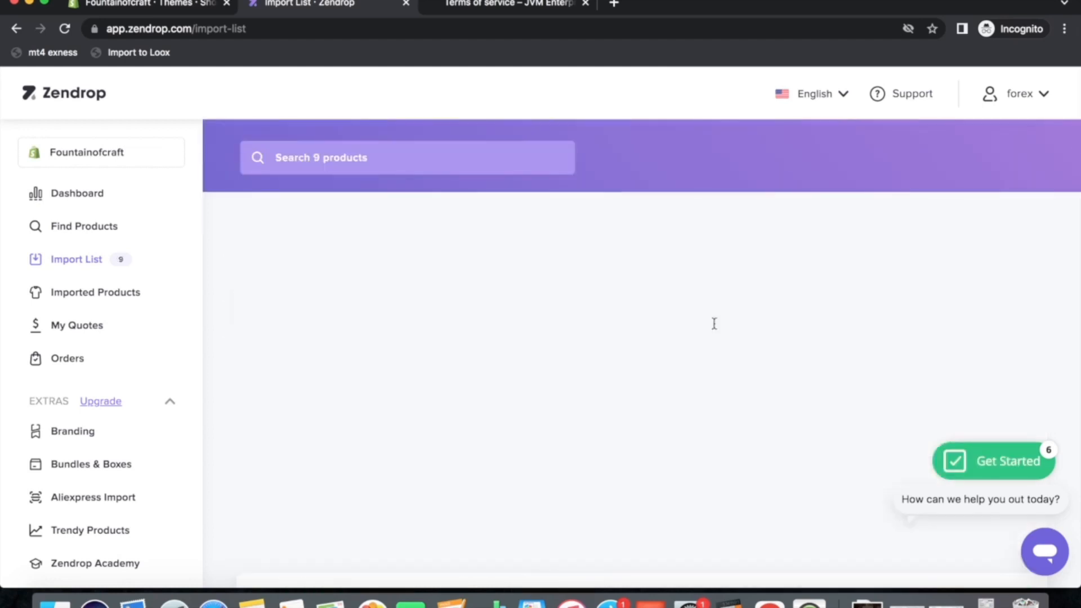
pyautogui.scroll(-5, 813, 439)
pyautogui.scroll(-6, 852, 457)
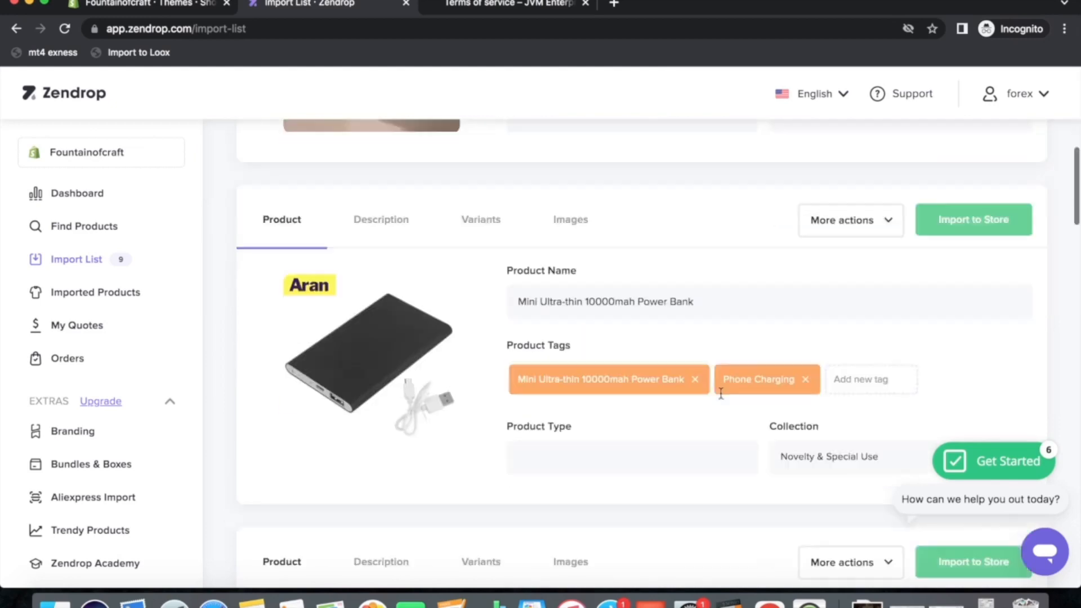
pyautogui.scroll(12, 750, 325)
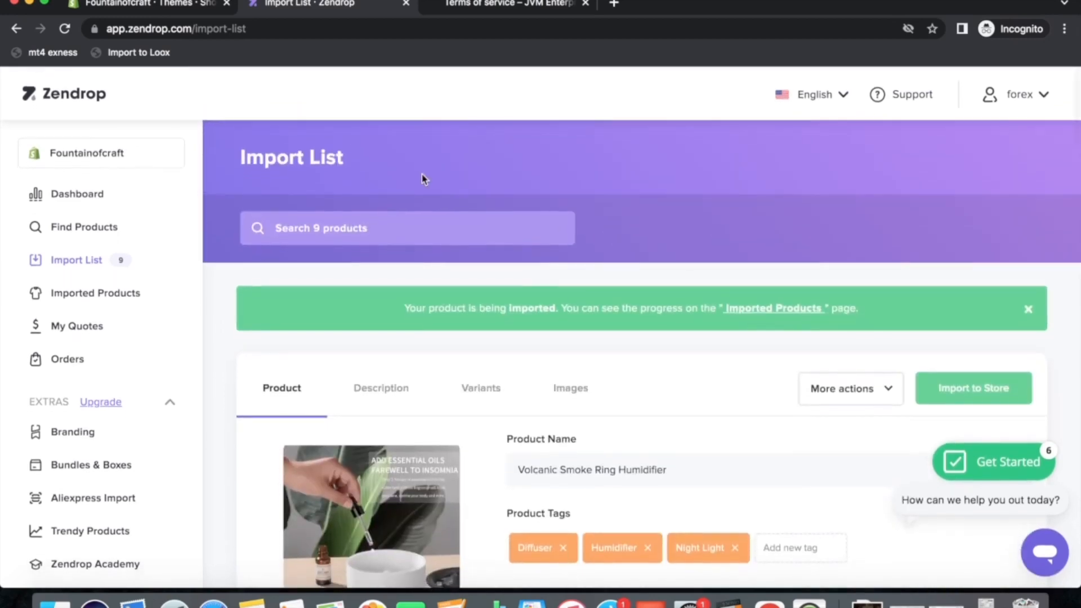
# Switch to the Shopify admin and review the store's full product list
pyautogui.click(112, 5)
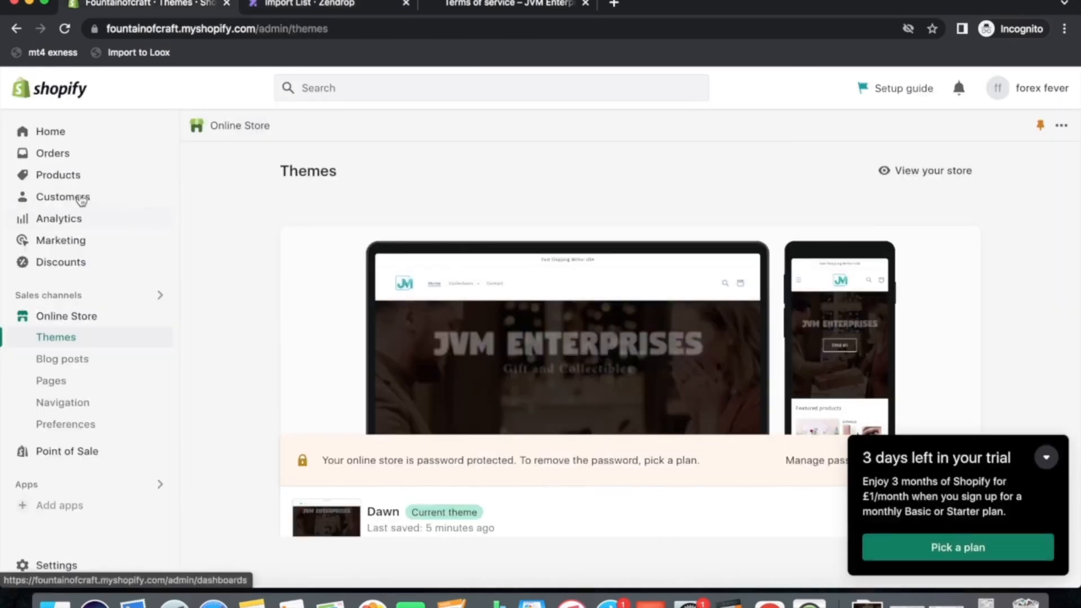
pyautogui.click(55, 173)
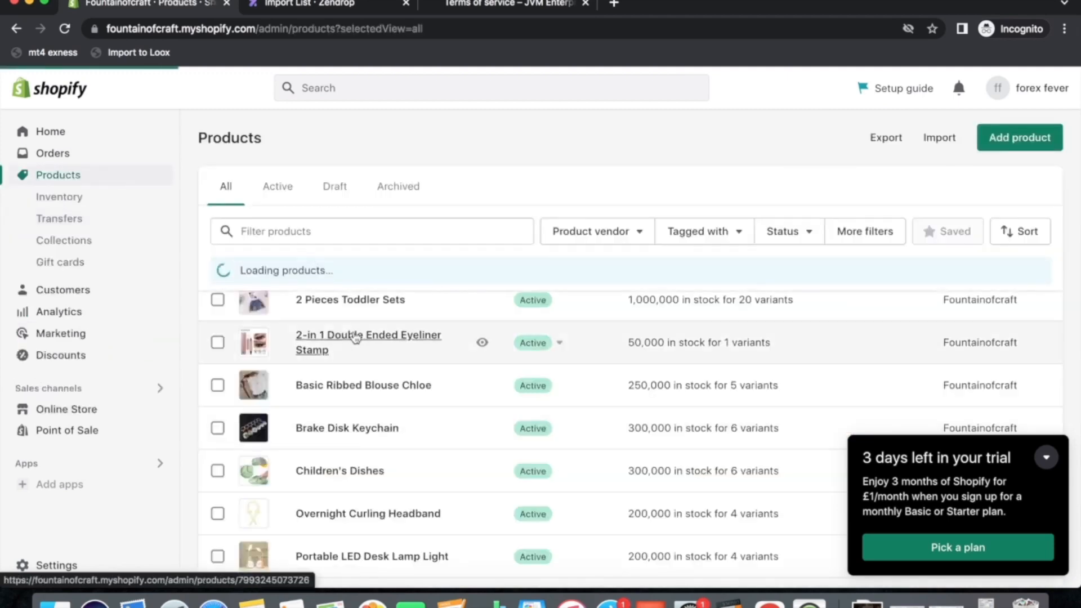
pyautogui.scroll(-3, 315, 467)
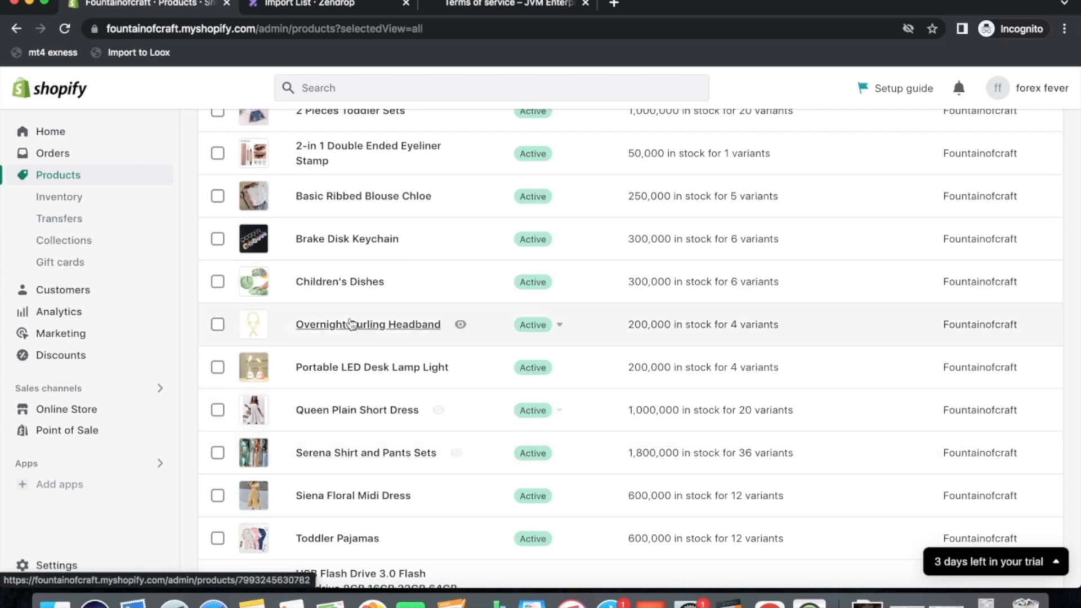
pyautogui.scroll(3, 352, 322)
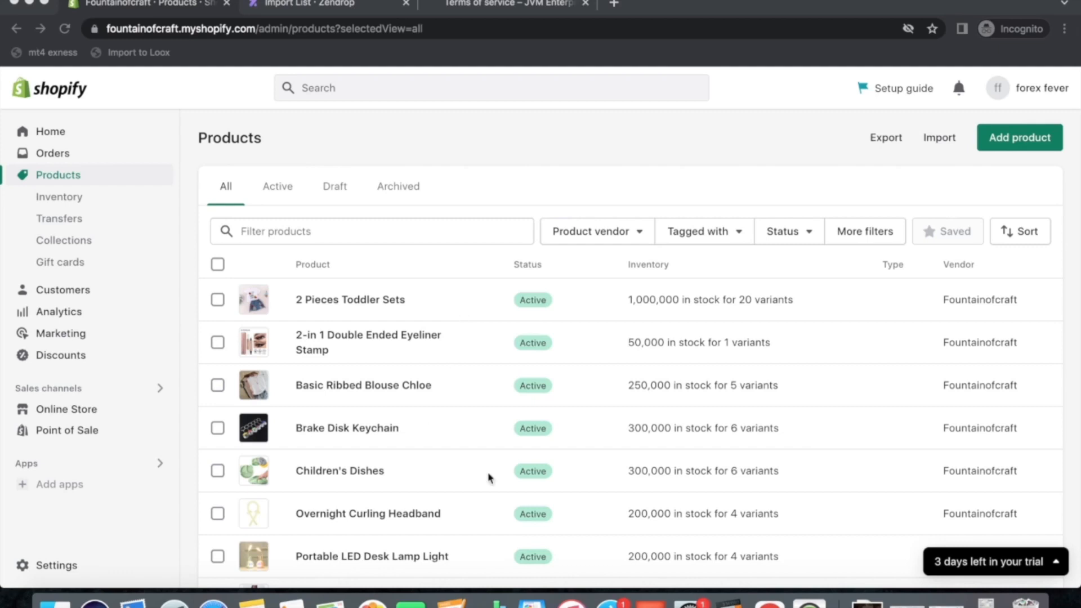
pyautogui.scroll(-8, 445, 476)
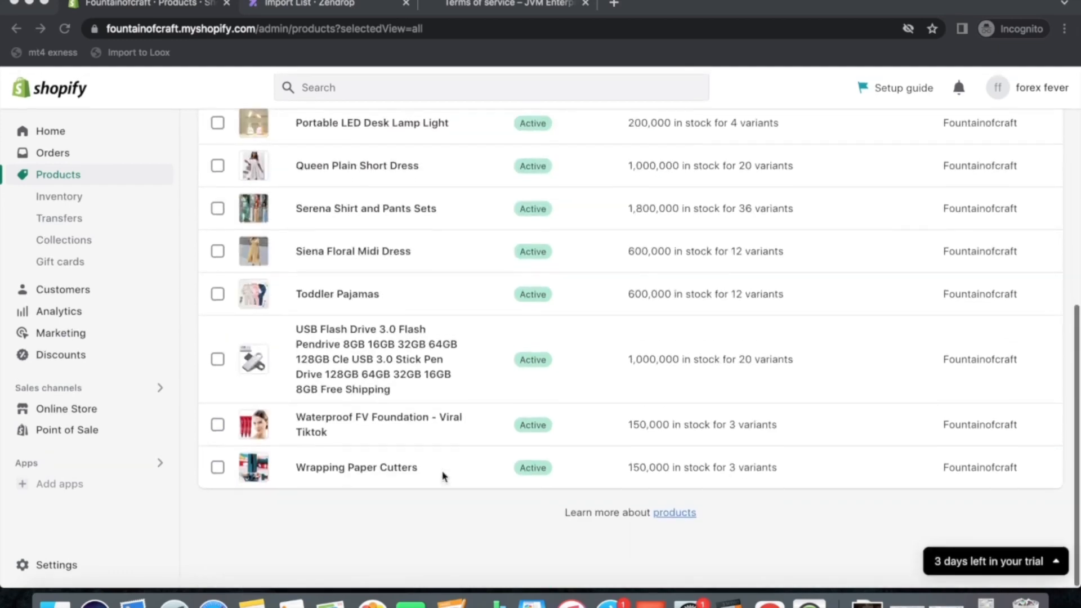
pyautogui.scroll(8, 445, 476)
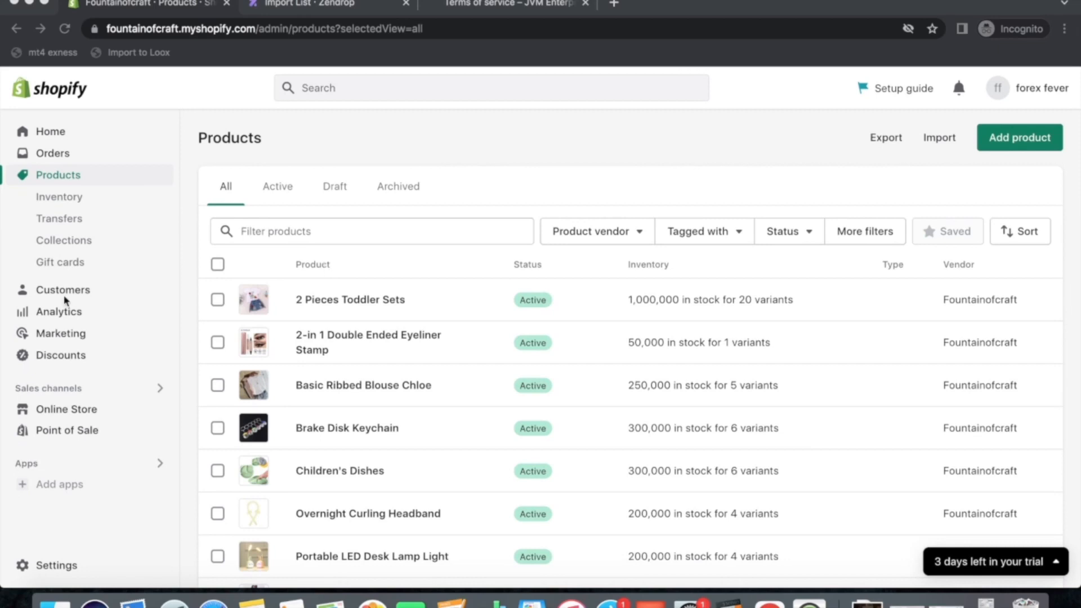
# Add 2 Pieces Toddler Sets, 2-in-1 Double Ended Eyeliner Stamp, Basic Ribbed Blouse Chloe and Brake Disk Keychain to the New Arrivals collection
pyautogui.click(51, 411)
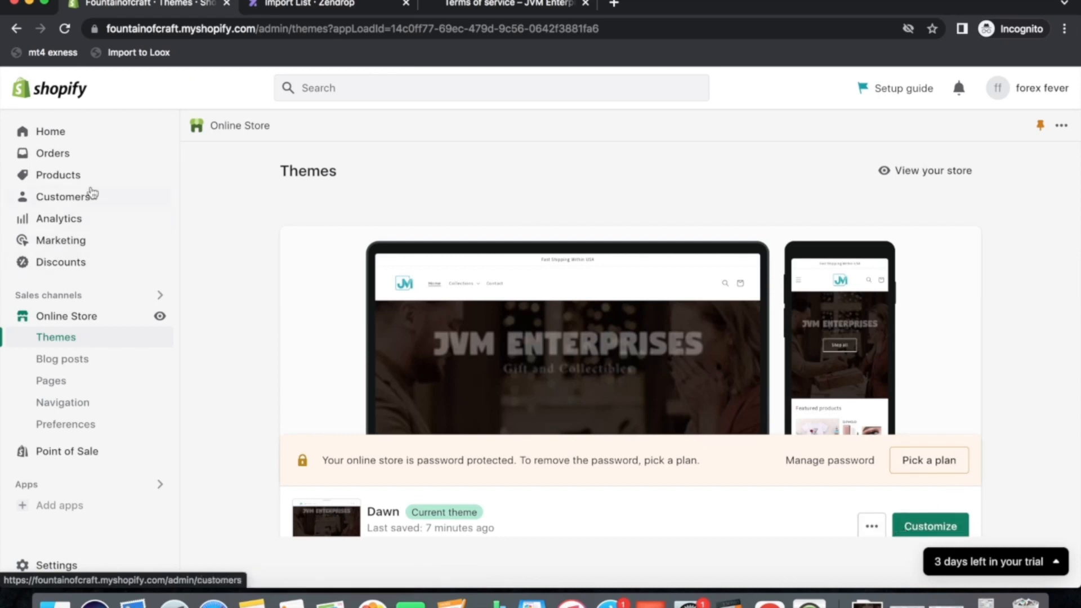
pyautogui.click(50, 174)
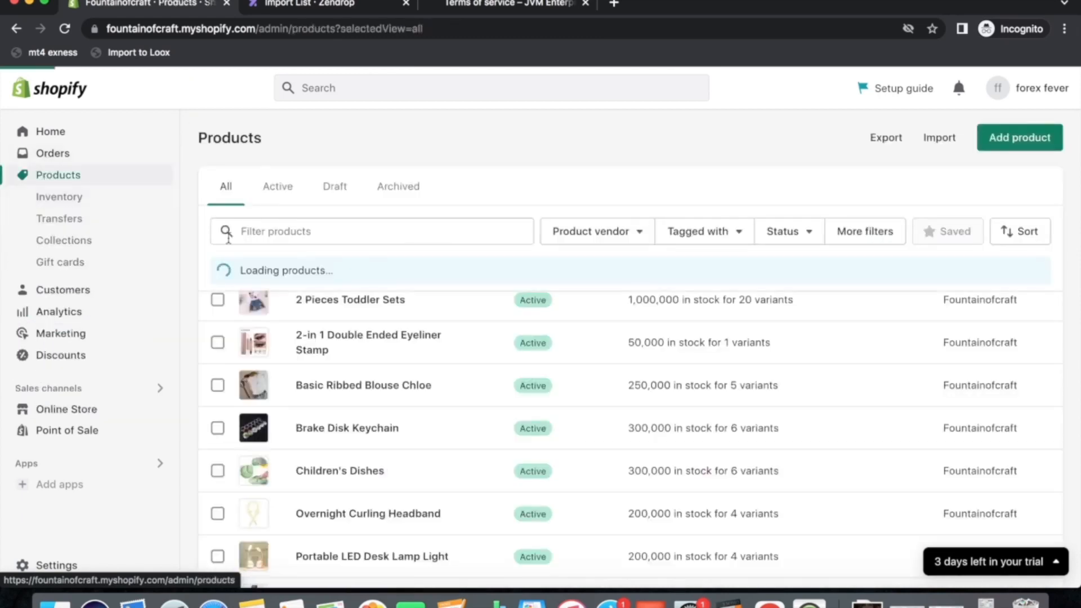
pyautogui.click(217, 304)
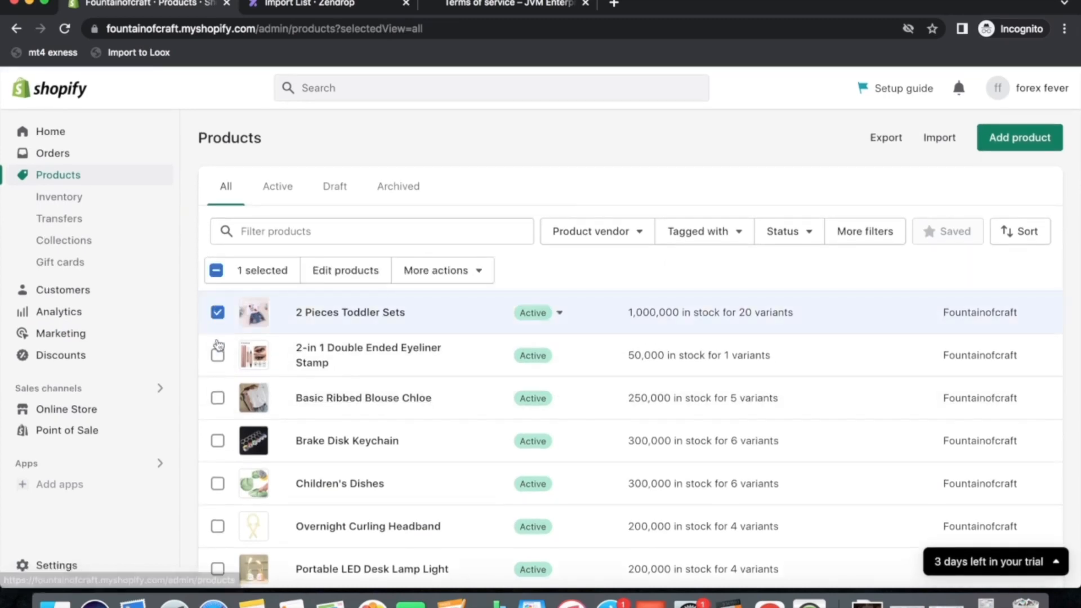
pyautogui.click(217, 354)
pyautogui.click(217, 398)
pyautogui.click(217, 441)
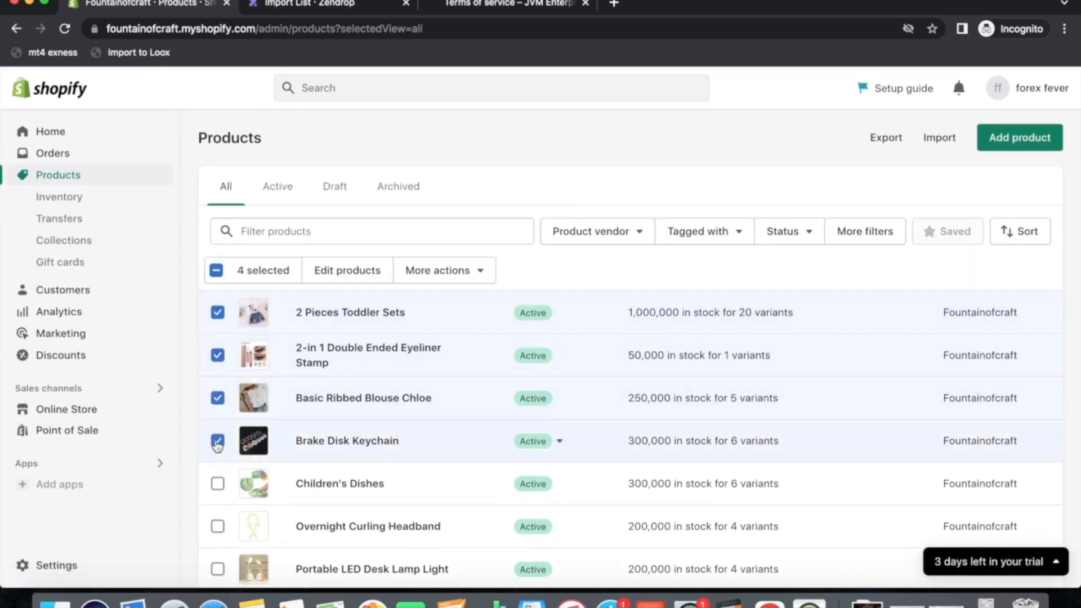
pyautogui.click(442, 270)
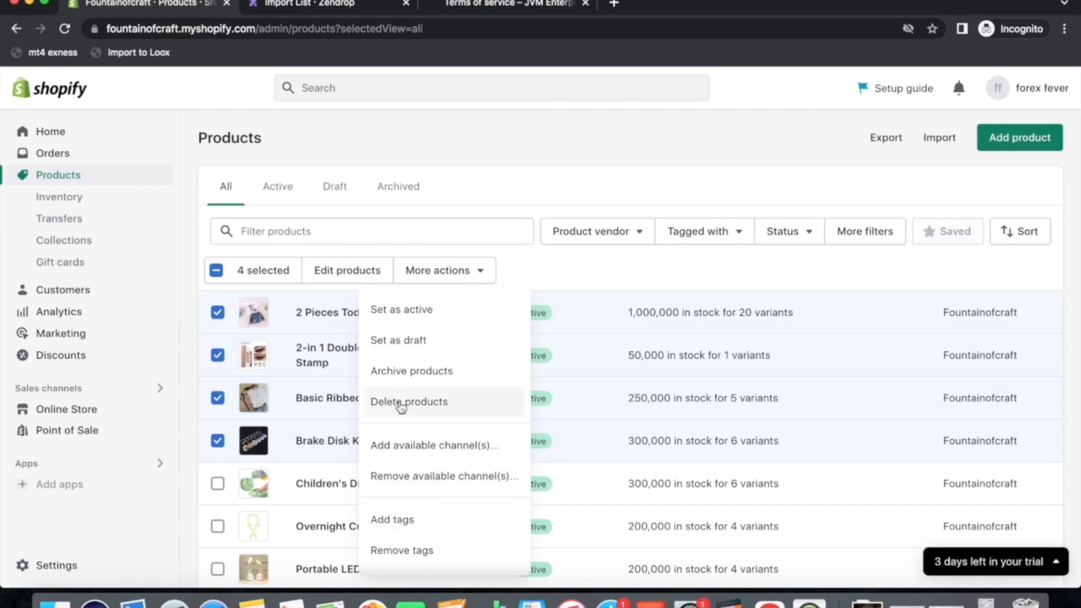
pyautogui.scroll(-2, 408, 529)
pyautogui.click(412, 528)
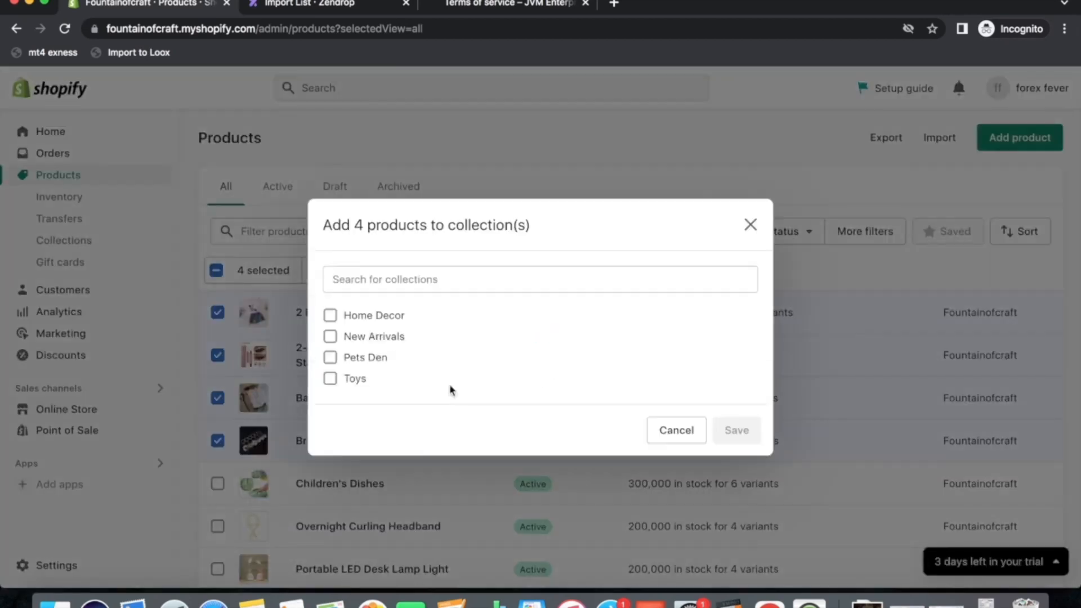
pyautogui.click(330, 336)
pyautogui.click(731, 466)
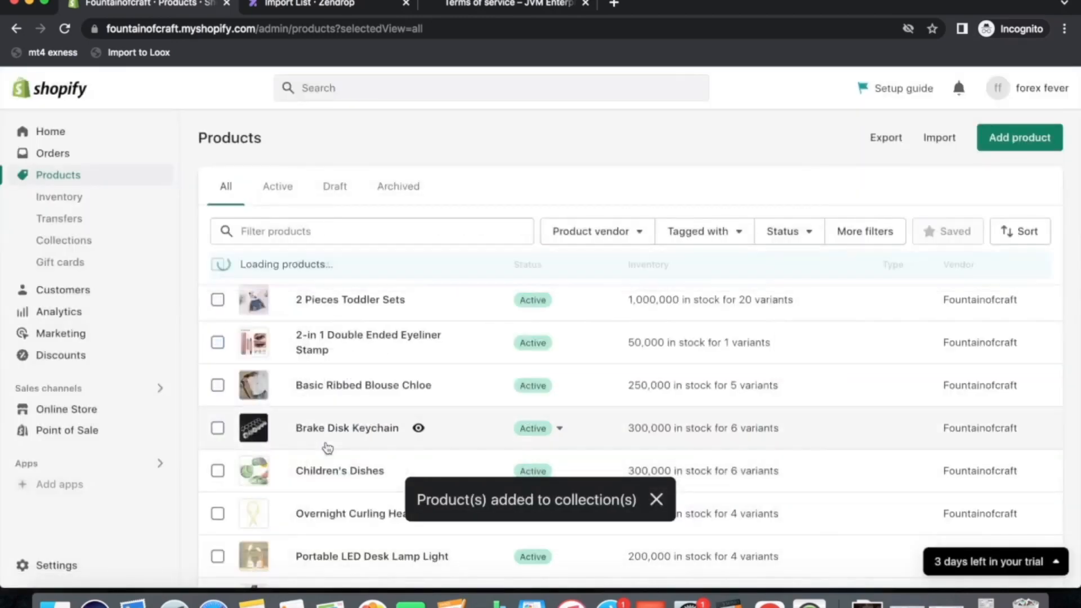
pyautogui.scroll(-3, 237, 338)
pyautogui.click(217, 314)
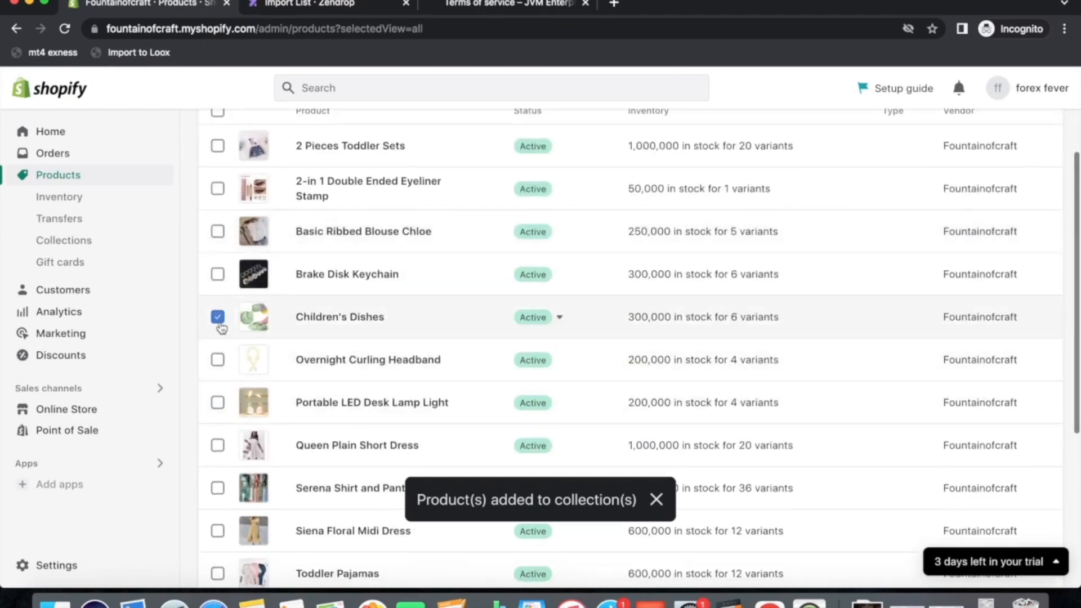
pyautogui.click(217, 329)
pyautogui.scroll(4, 373, 394)
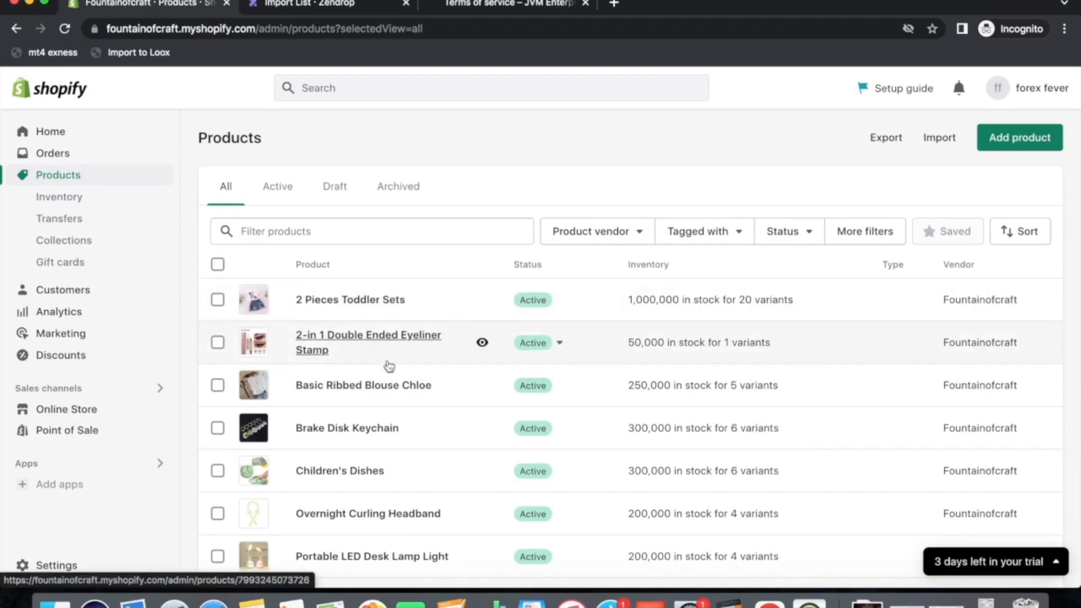
# Open the collections list to check how many products each collection contains
pyautogui.click(51, 241)
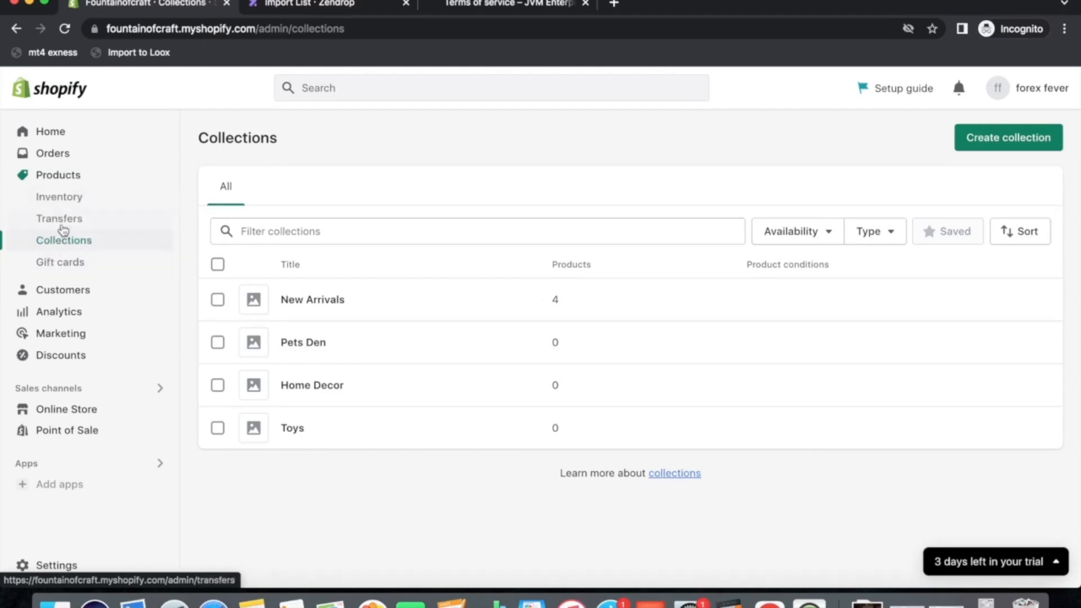
# Add Children's Dishes, Overnight Curling Headband, Portable LED Desk Lamp Light, Queen Plain Short Dress and Serena Shirt and Pants Sets to the Home Decor collection
pyautogui.click(54, 175)
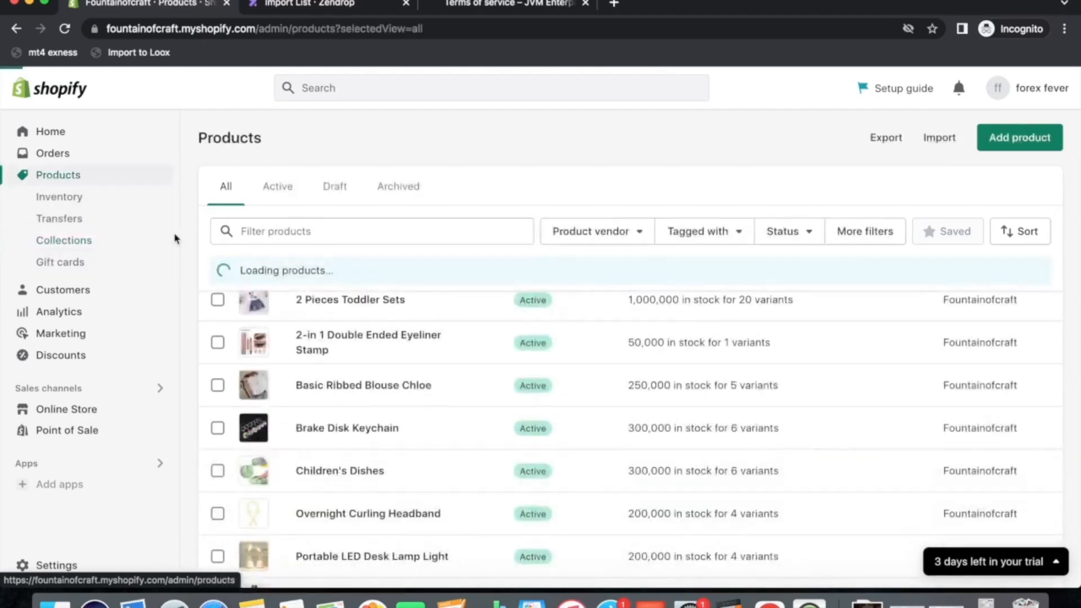
pyautogui.scroll(-1, 283, 314)
pyautogui.scroll(-3, 283, 314)
pyautogui.click(217, 264)
pyautogui.scroll(-1, 221, 307)
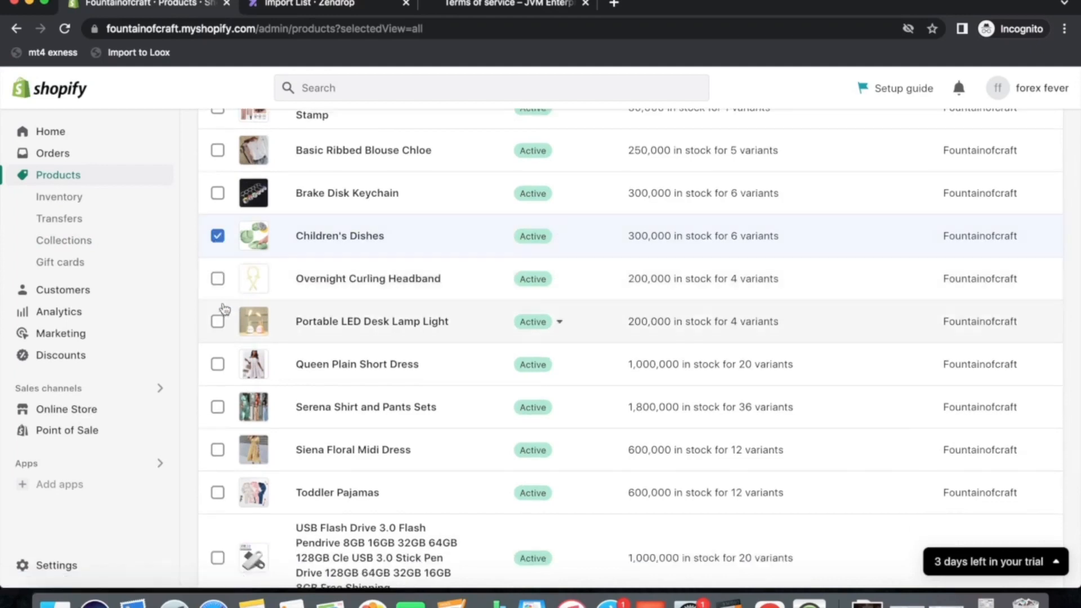
pyautogui.click(218, 285)
pyautogui.click(218, 322)
pyautogui.click(218, 365)
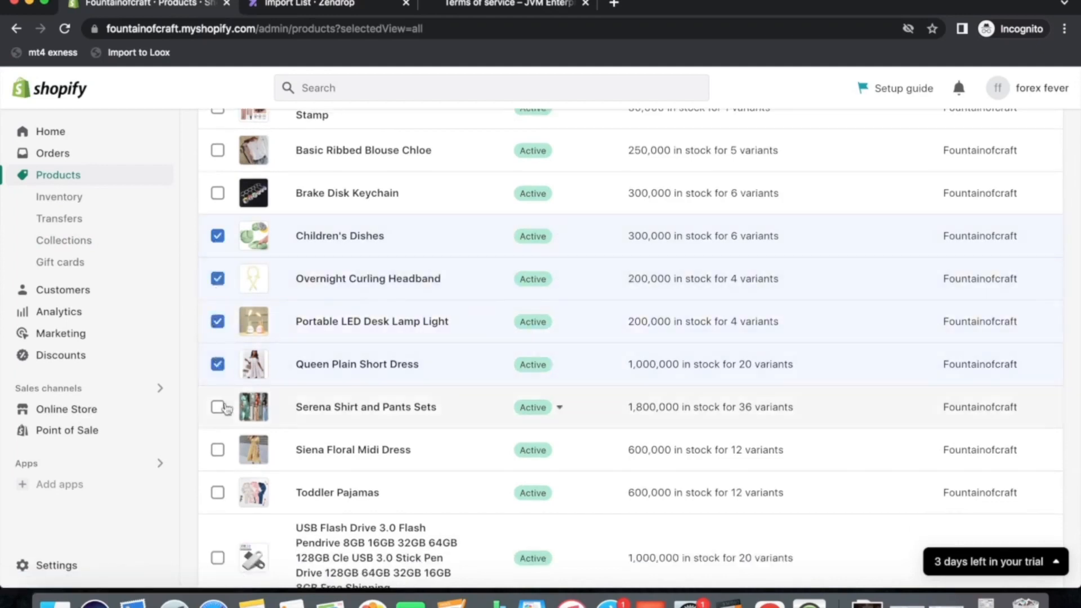
pyautogui.click(218, 408)
pyautogui.scroll(5, 379, 347)
pyautogui.click(445, 271)
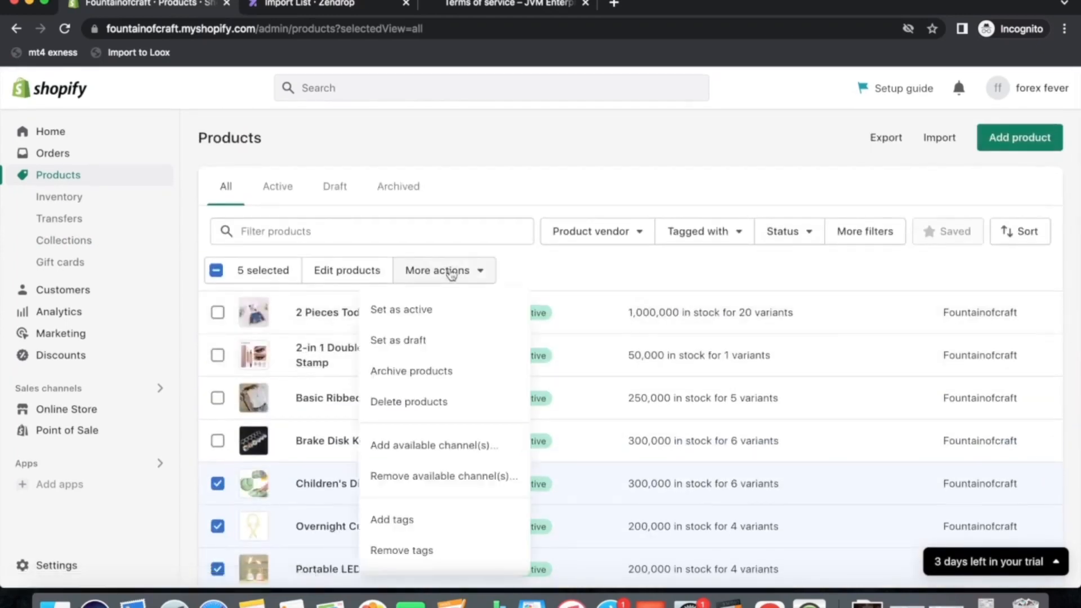
pyautogui.scroll(-2, 431, 468)
pyautogui.click(411, 527)
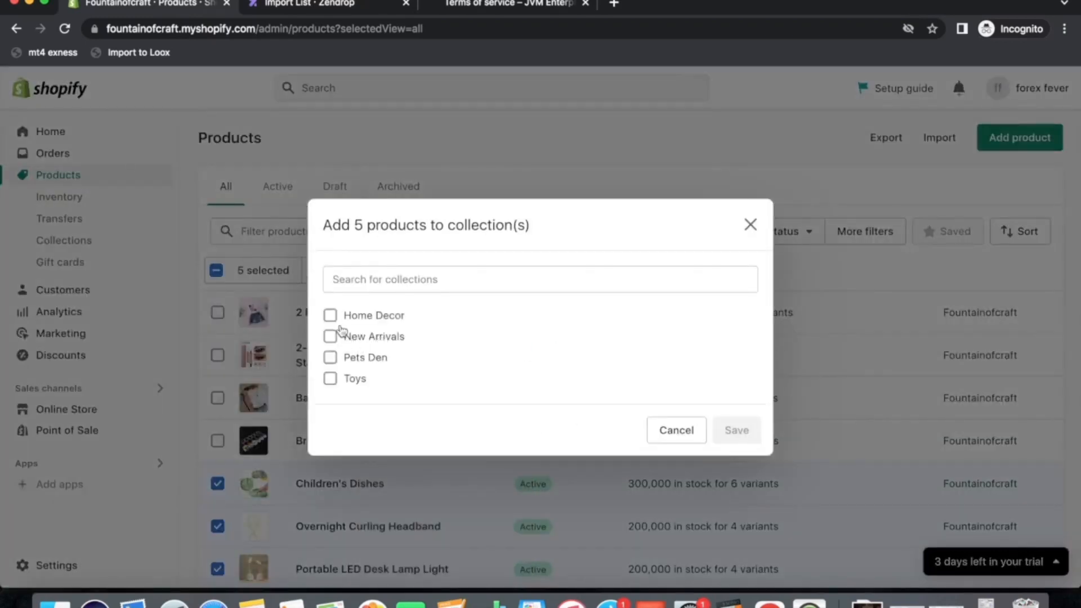
pyautogui.click(330, 314)
pyautogui.click(736, 466)
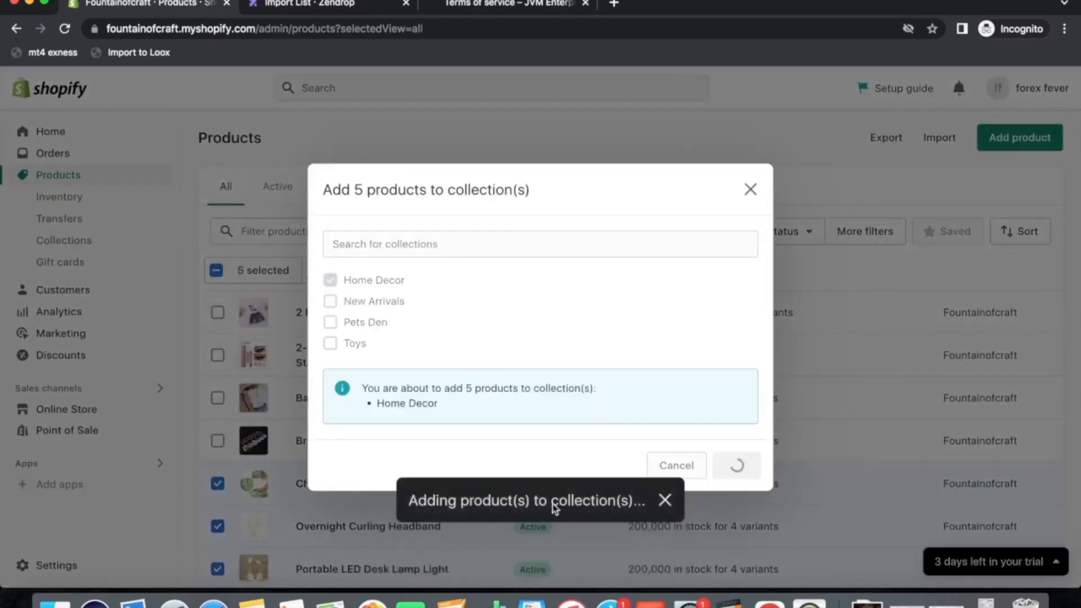
# Add 2 Pieces Toddler Sets, 2-in-1 Double Ended Eyeliner Stamp, Basic Ribbed Blouse Chloe, Brake Disk Keychain and Children's Dishes to the Pets Den collection
pyautogui.click(218, 300)
pyautogui.click(217, 354)
pyautogui.click(218, 397)
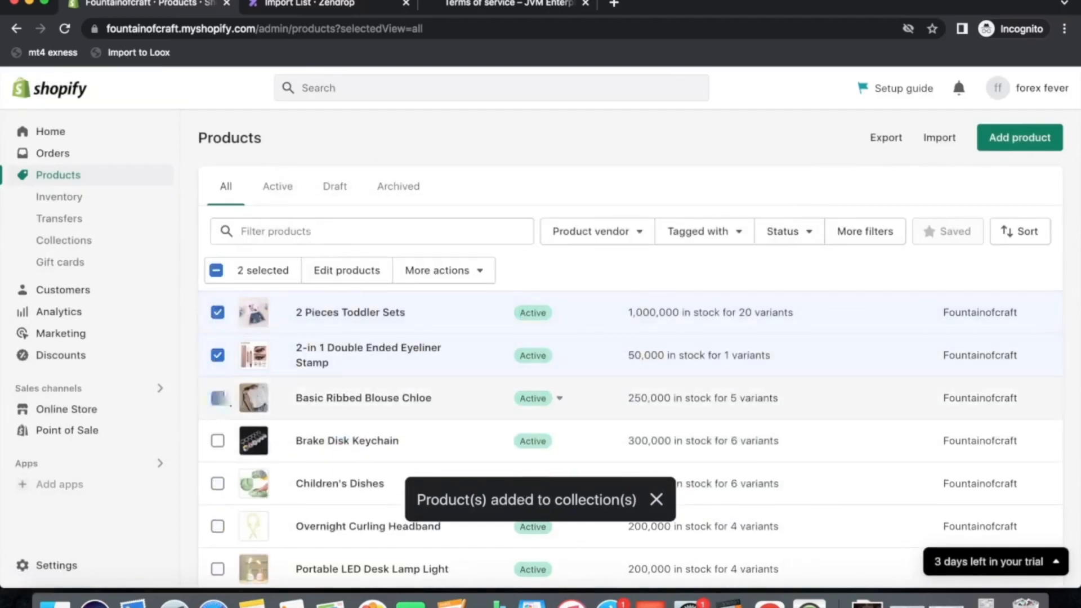
pyautogui.click(218, 441)
pyautogui.click(218, 483)
pyautogui.click(444, 270)
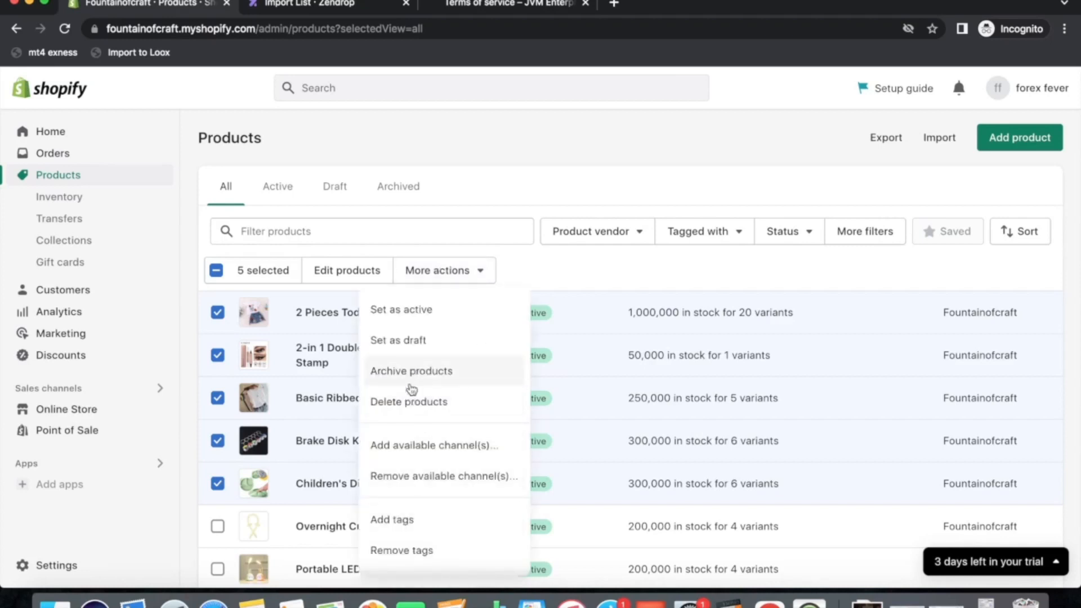
pyautogui.scroll(-2, 451, 511)
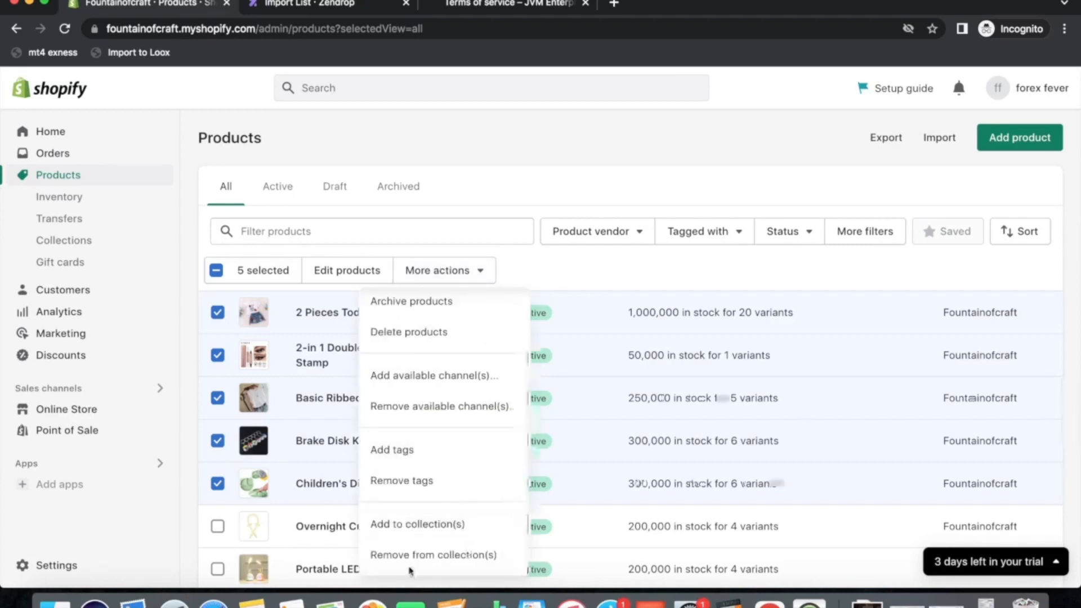
pyautogui.click(406, 524)
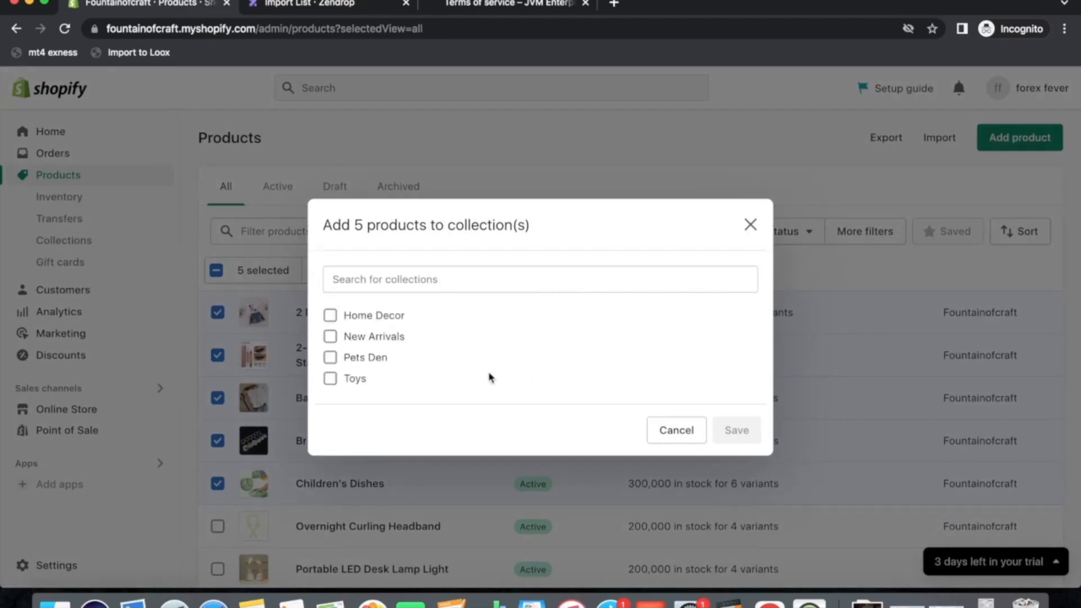
pyautogui.click(331, 357)
pyautogui.click(729, 467)
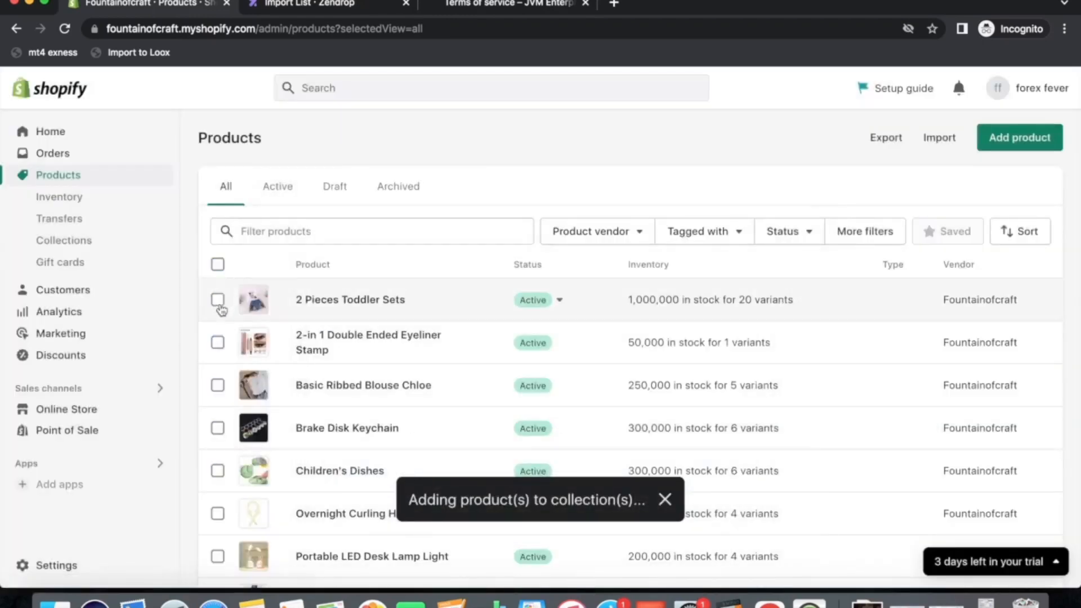
# Add 2 Pieces Toddler Sets, 2-in-1 Double Ended Eyeliner Stamp, Basic Ribbed Blouse Chloe and Brake Disk Keychain to the Toys collection
pyautogui.click(219, 301)
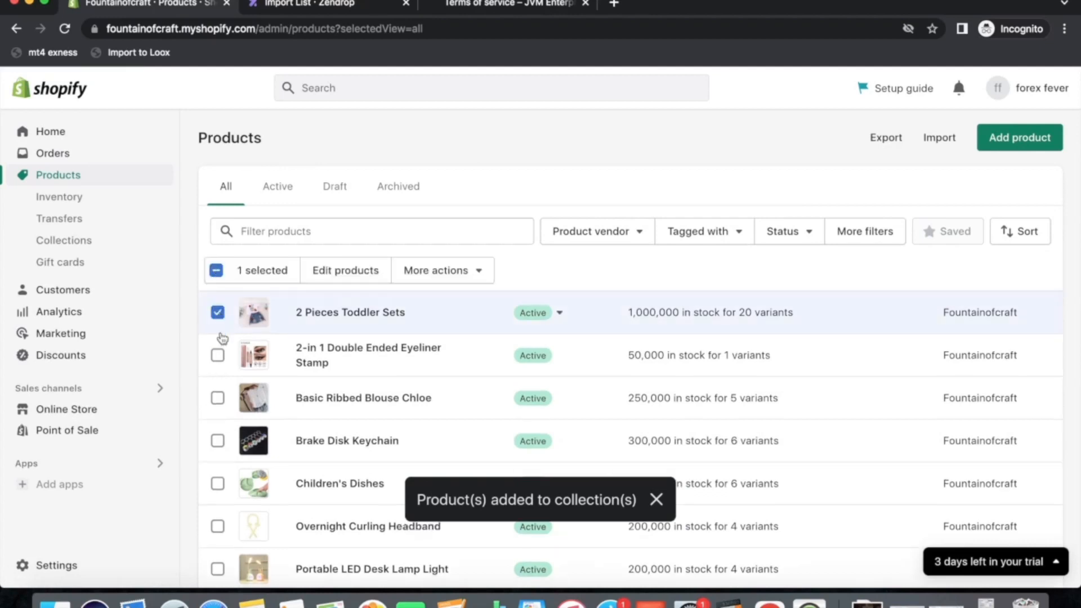
pyautogui.click(218, 355)
pyautogui.click(217, 398)
pyautogui.click(217, 441)
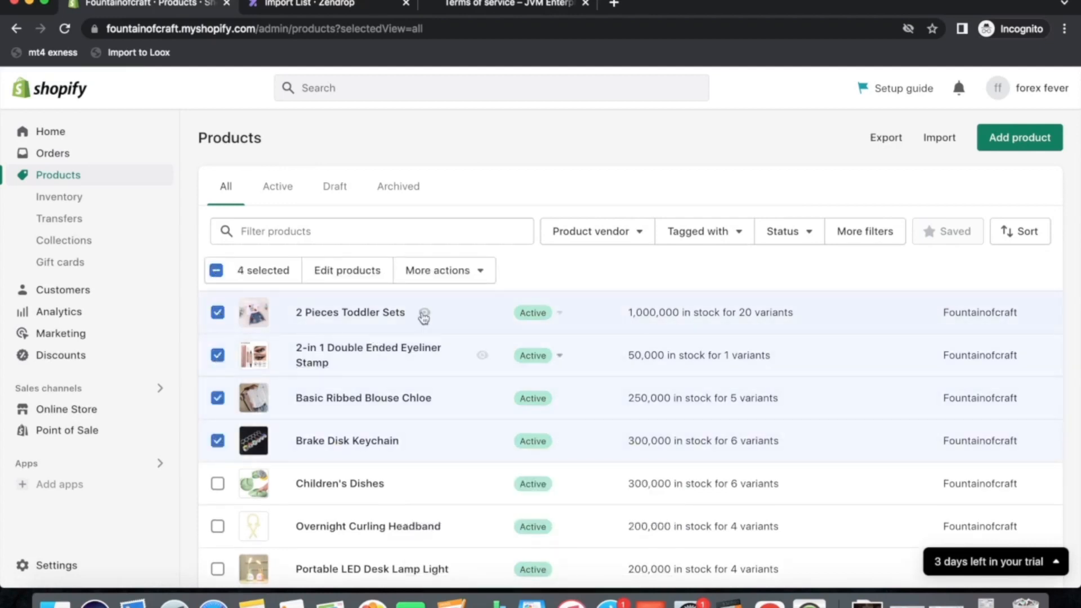
pyautogui.click(445, 270)
pyautogui.scroll(-2, 473, 574)
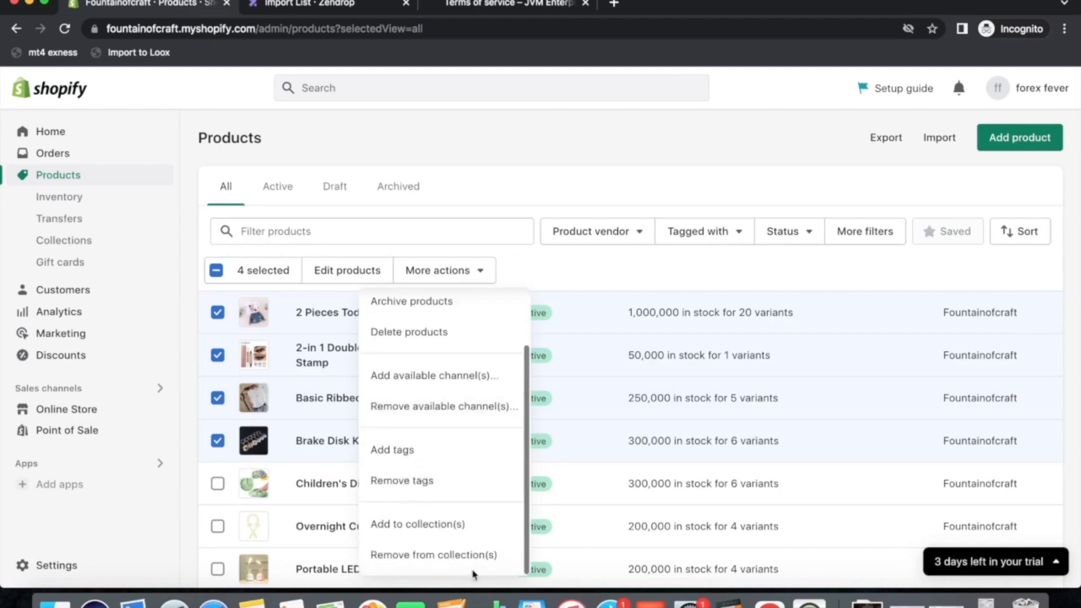
pyautogui.click(422, 539)
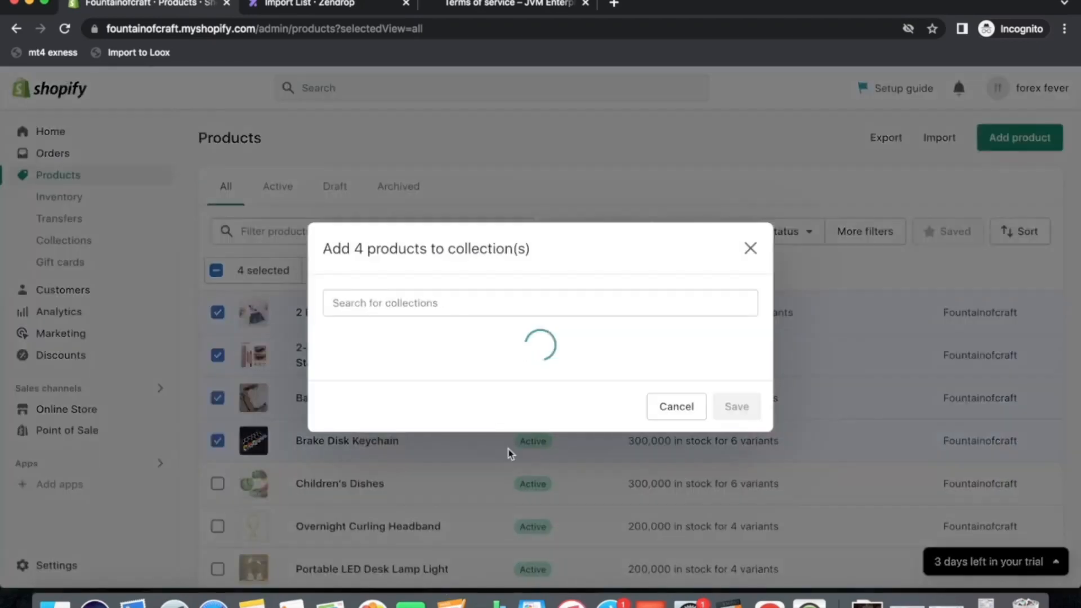
pyautogui.click(330, 382)
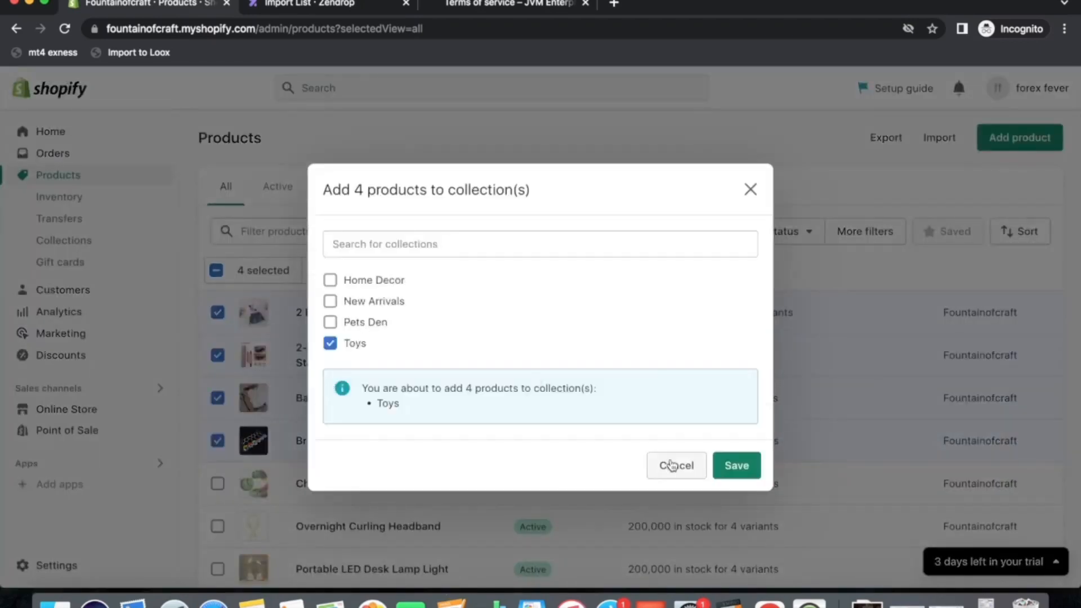
pyautogui.click(736, 466)
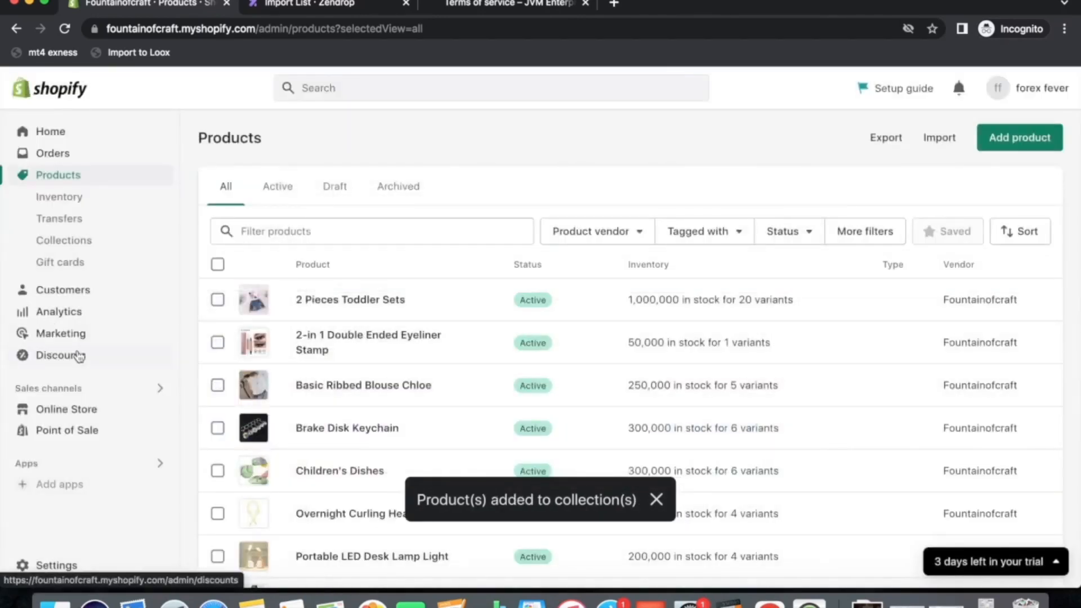
# Check the product counts in the collections list and open the current Dawn theme for customization
pyautogui.click(60, 241)
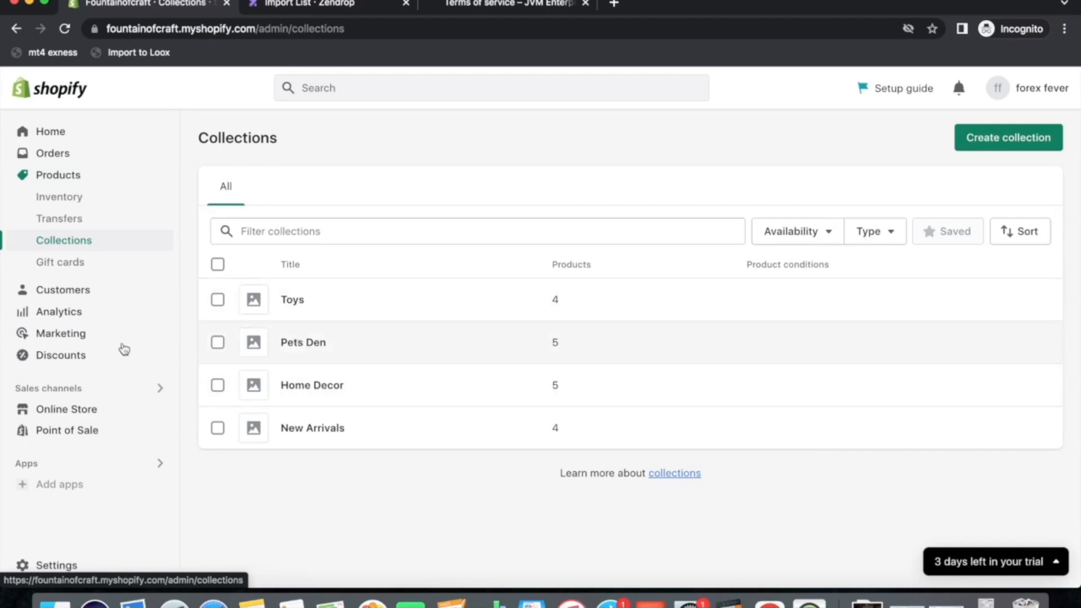
pyautogui.click(50, 411)
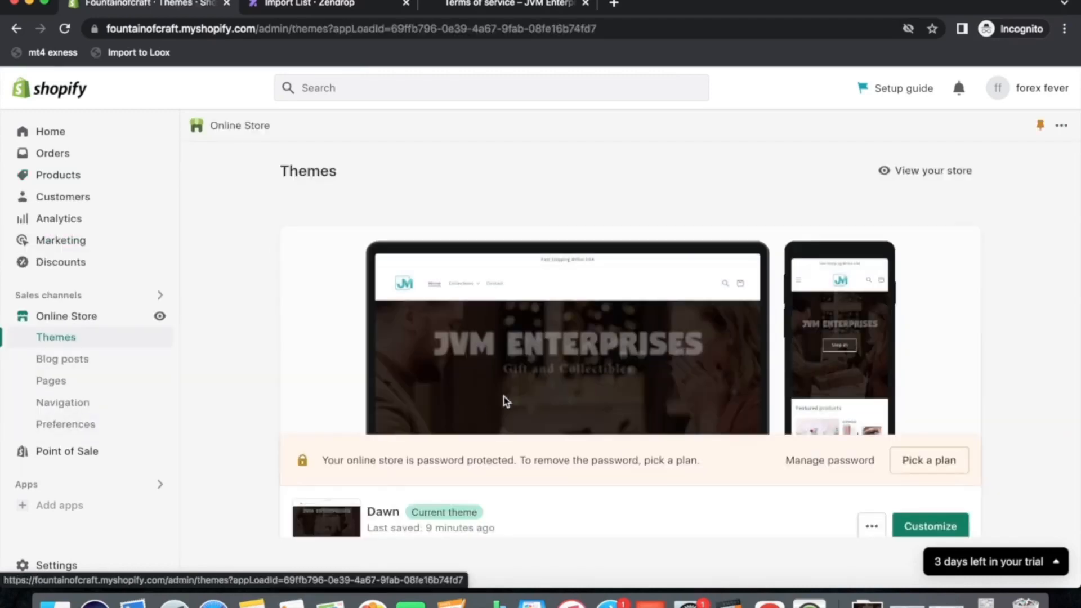
pyautogui.scroll(-3, 625, 456)
pyautogui.click(915, 389)
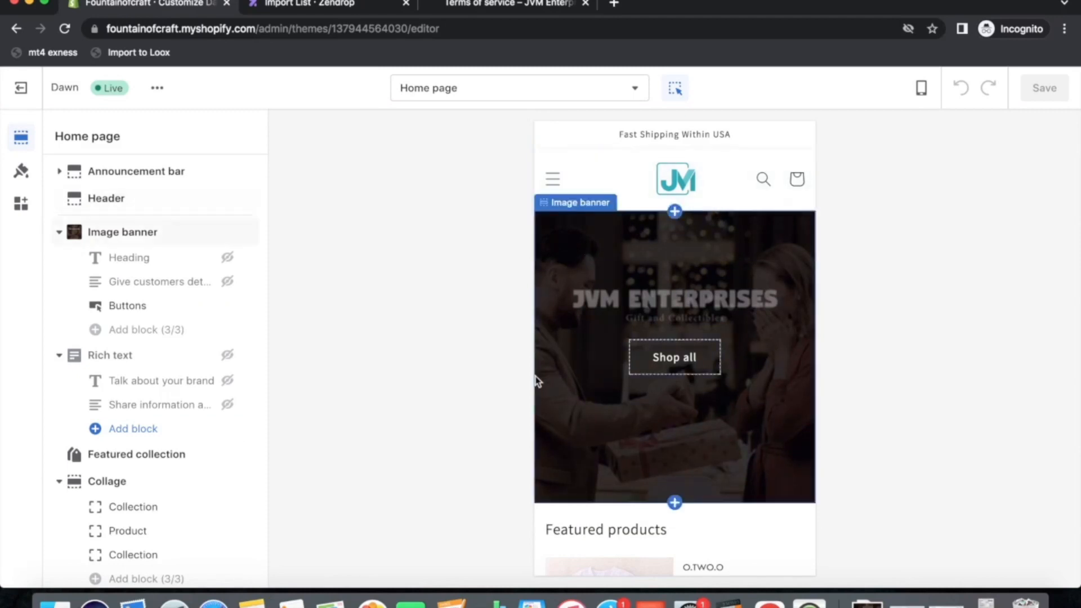
# Review the Featured products section in the home page preview and look at its section settings
pyautogui.scroll(-5, 586, 418)
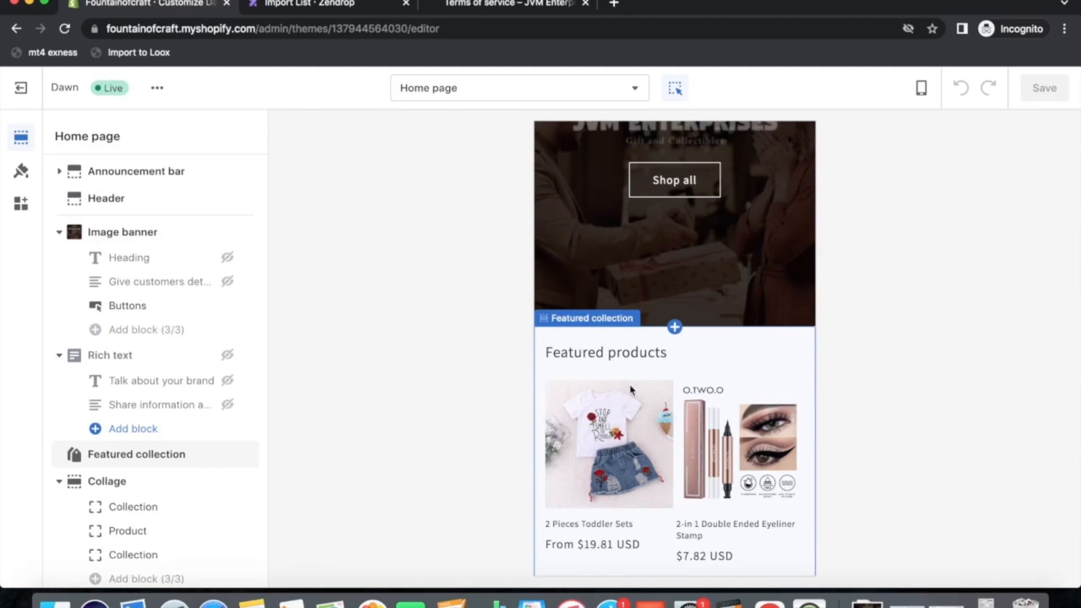
pyautogui.scroll(-2, 631, 388)
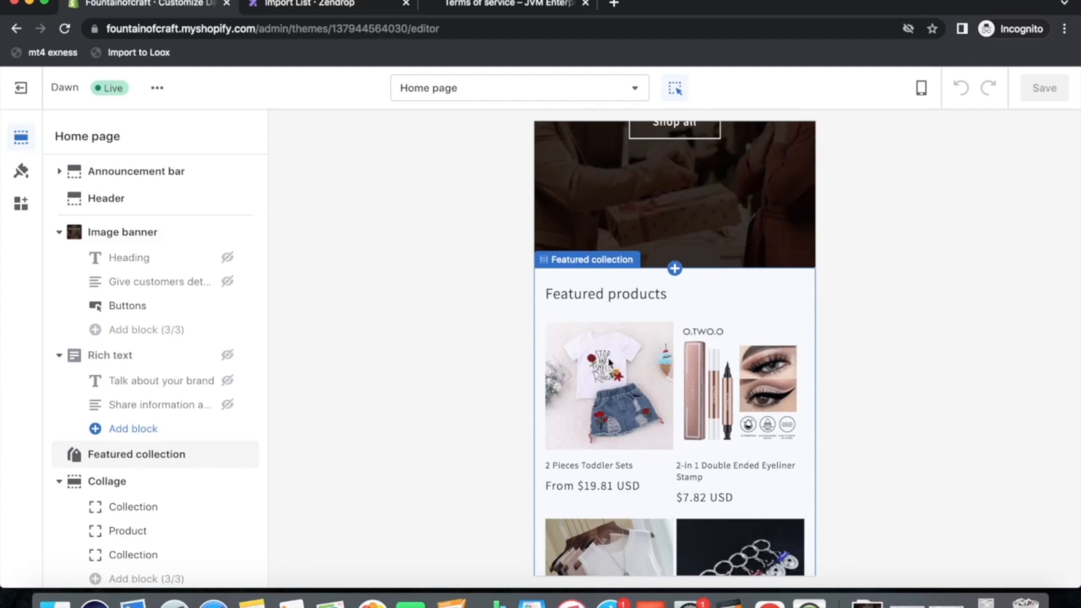
pyautogui.scroll(-2, 609, 363)
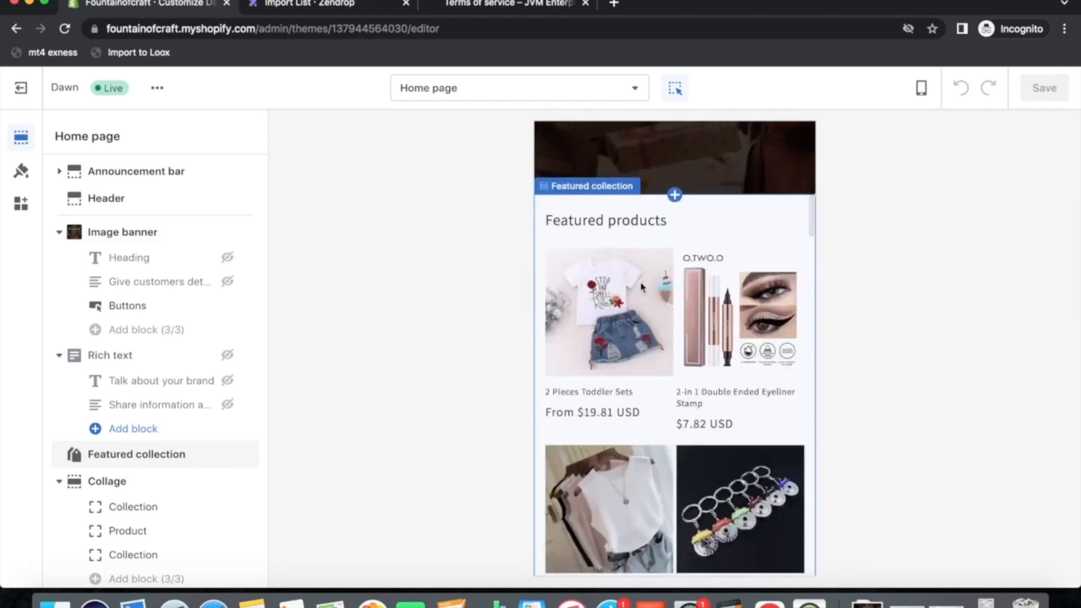
pyautogui.click(681, 240)
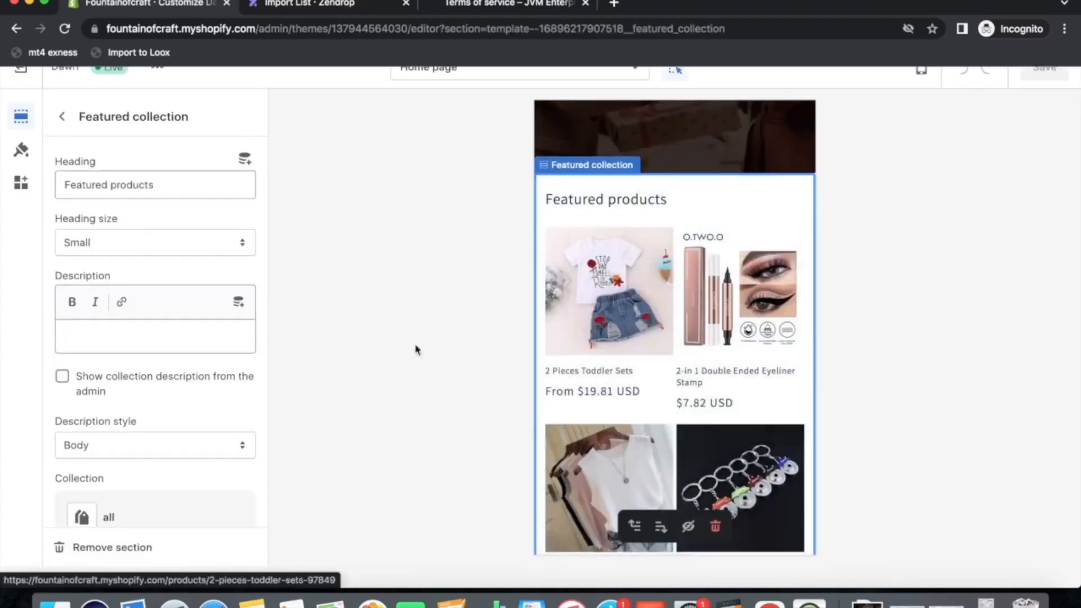
pyautogui.click(55, 131)
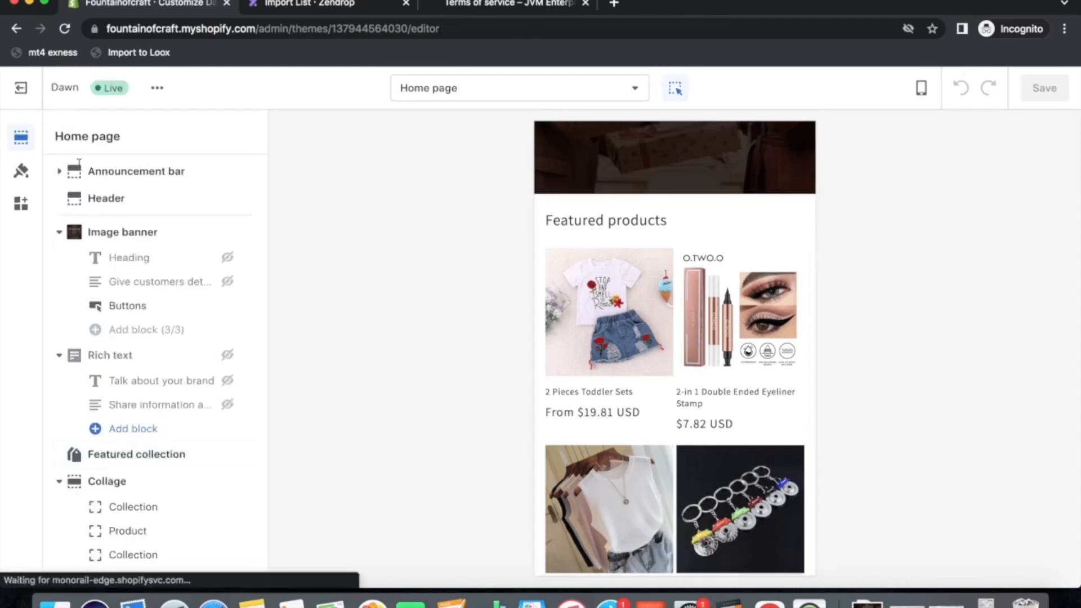
# Change the collection shown in the home page's Featured collection section to New Arrivals and check the section in the preview
pyautogui.scroll(-2, 167, 332)
pyautogui.scroll(-3, 165, 332)
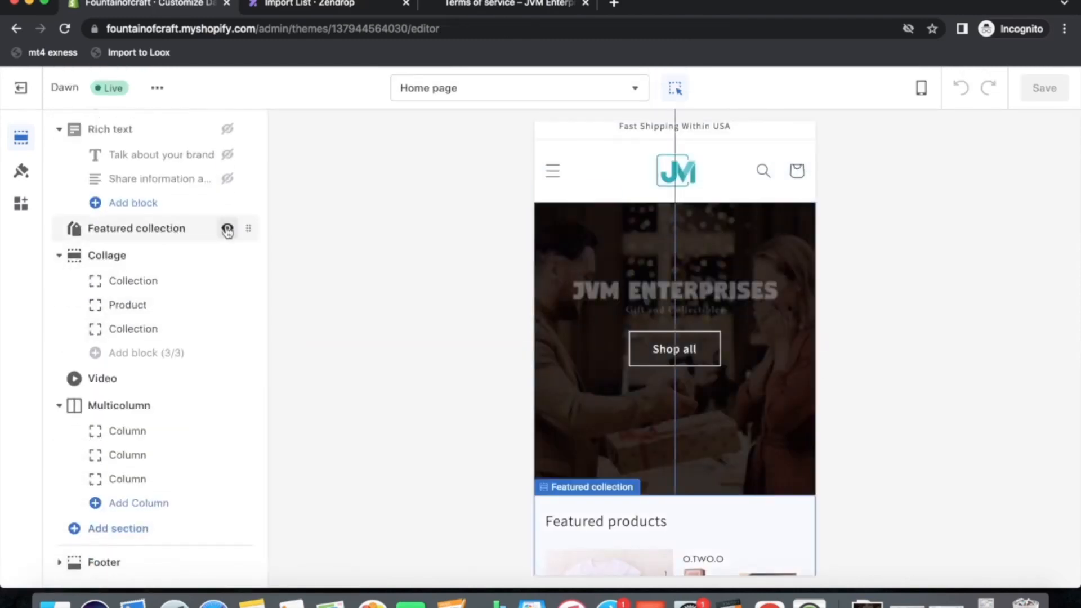
pyautogui.click(133, 233)
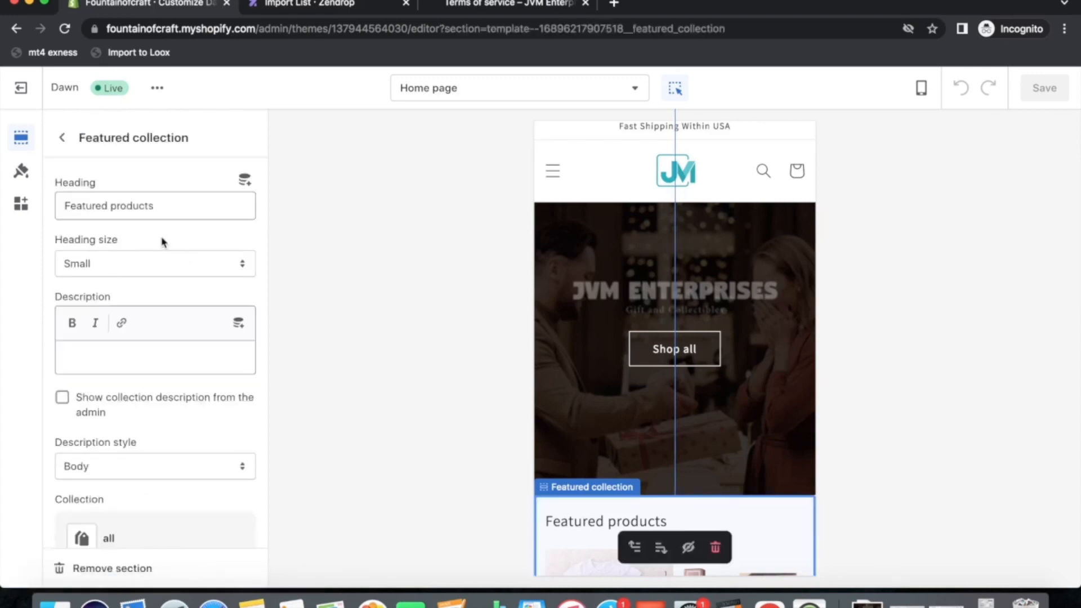
pyautogui.scroll(-10, 197, 280)
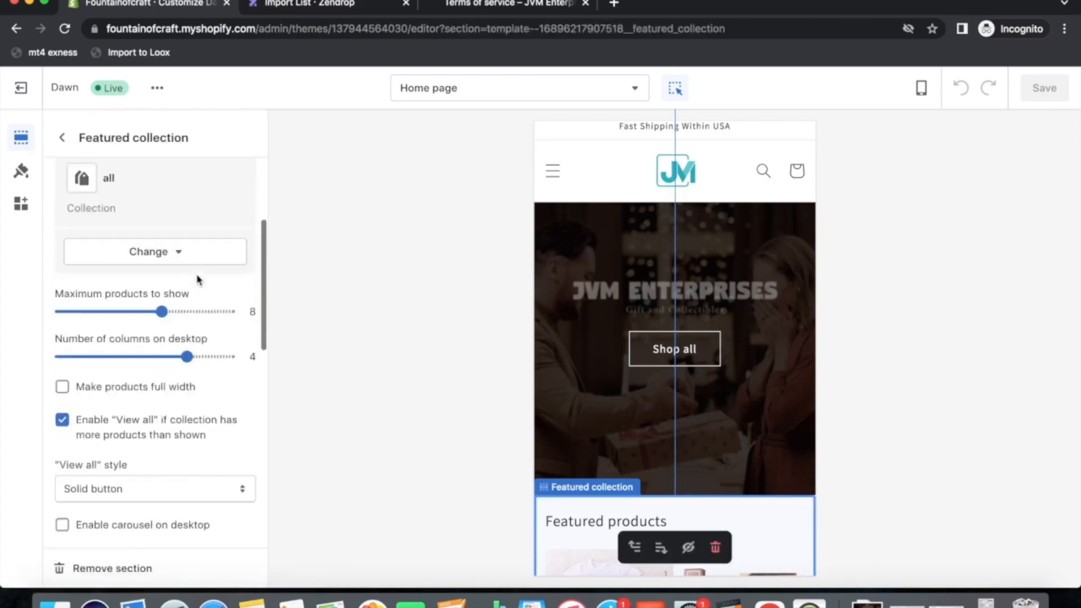
pyautogui.scroll(-2, 198, 280)
pyautogui.scroll(10, 198, 280)
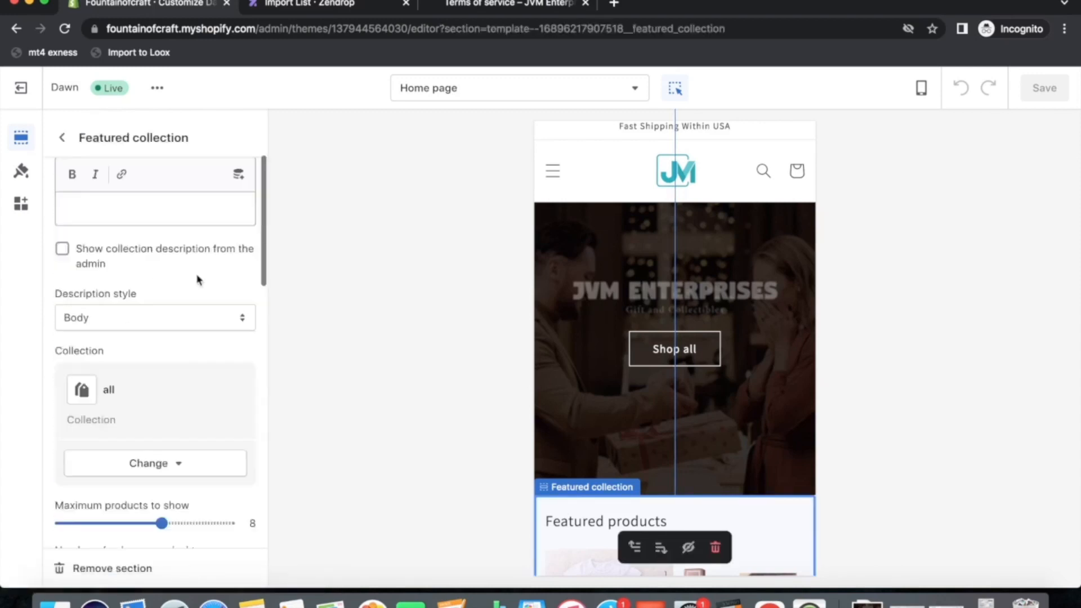
pyautogui.scroll(2, 198, 280)
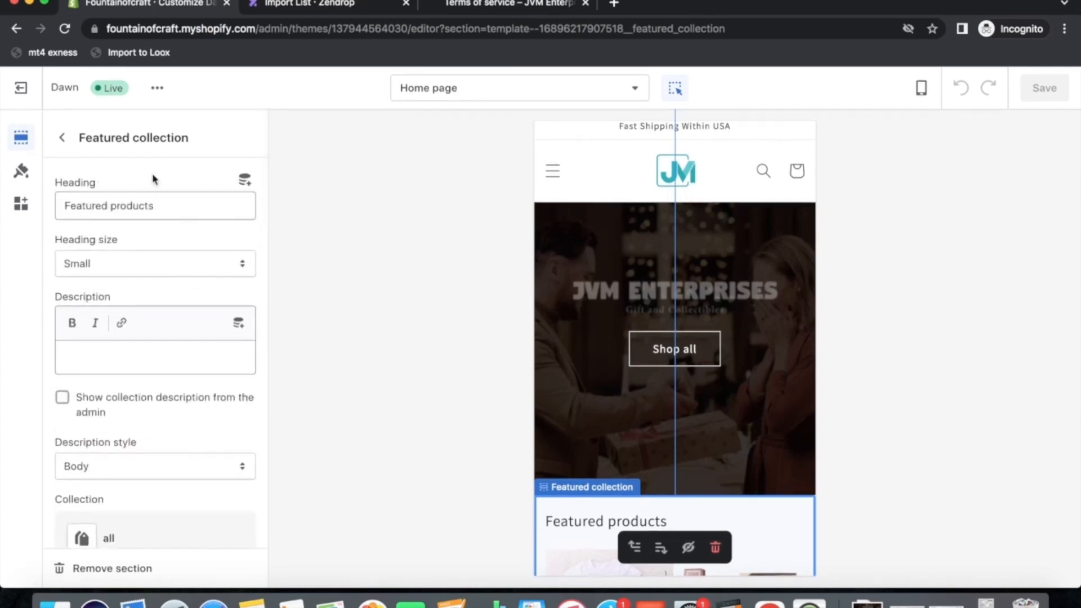
pyautogui.scroll(-5, 145, 382)
pyautogui.click(156, 442)
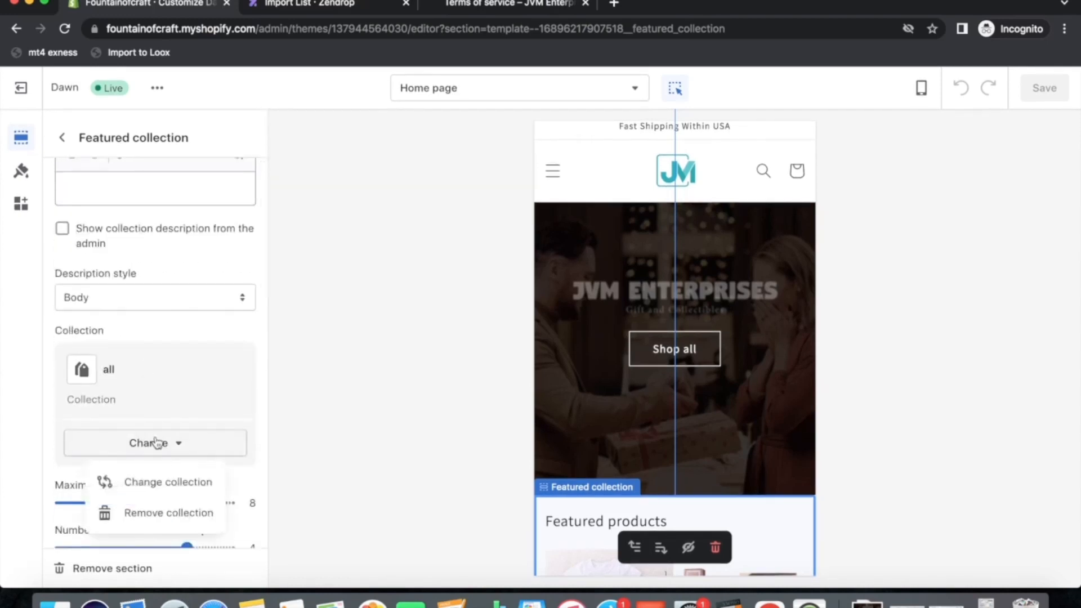
pyautogui.click(138, 482)
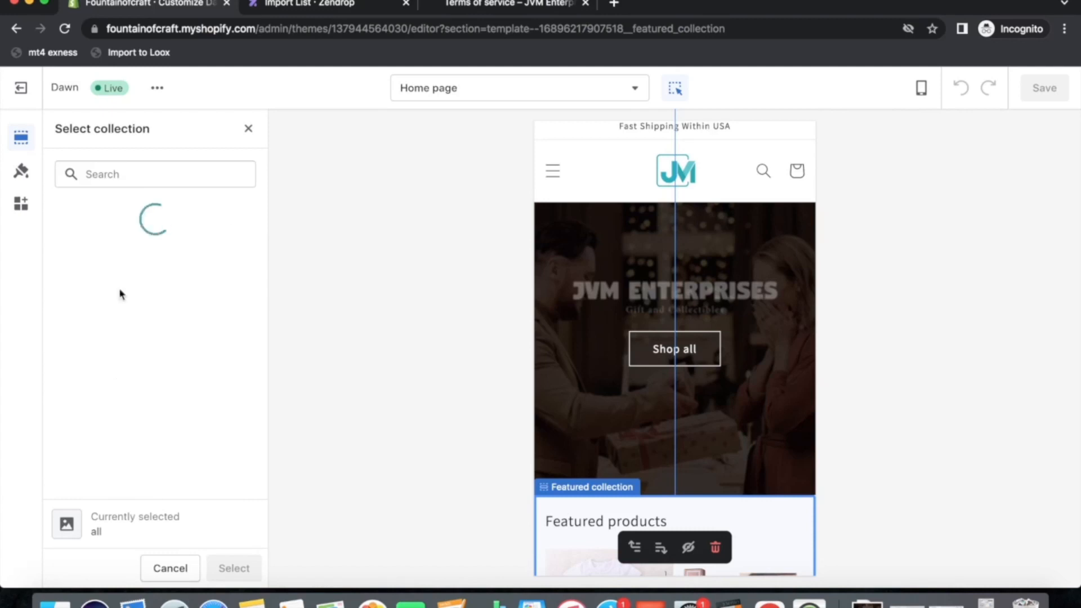
pyautogui.click(110, 306)
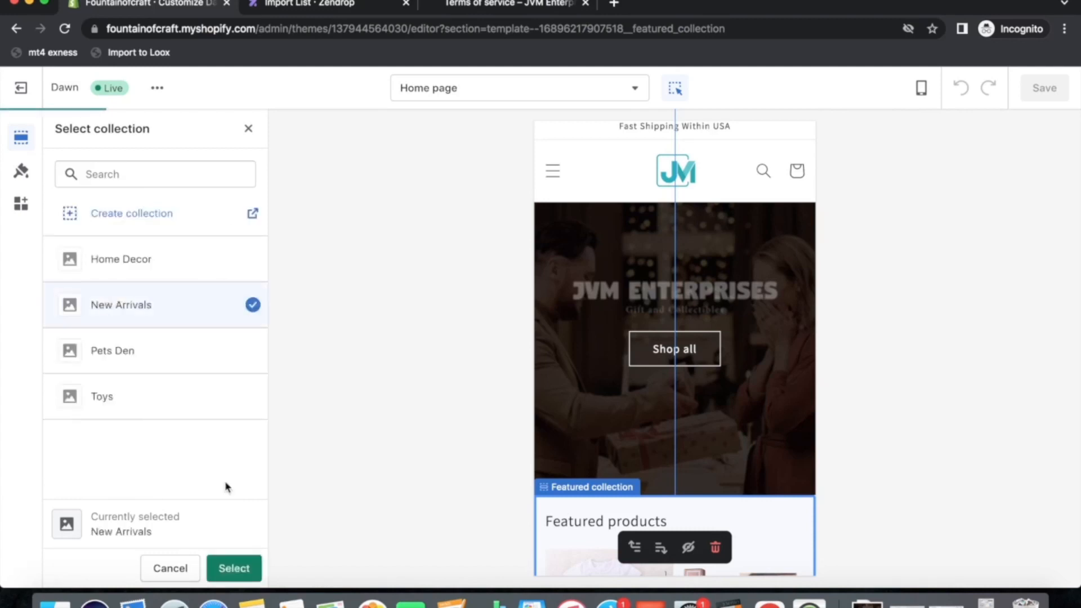
pyautogui.click(231, 567)
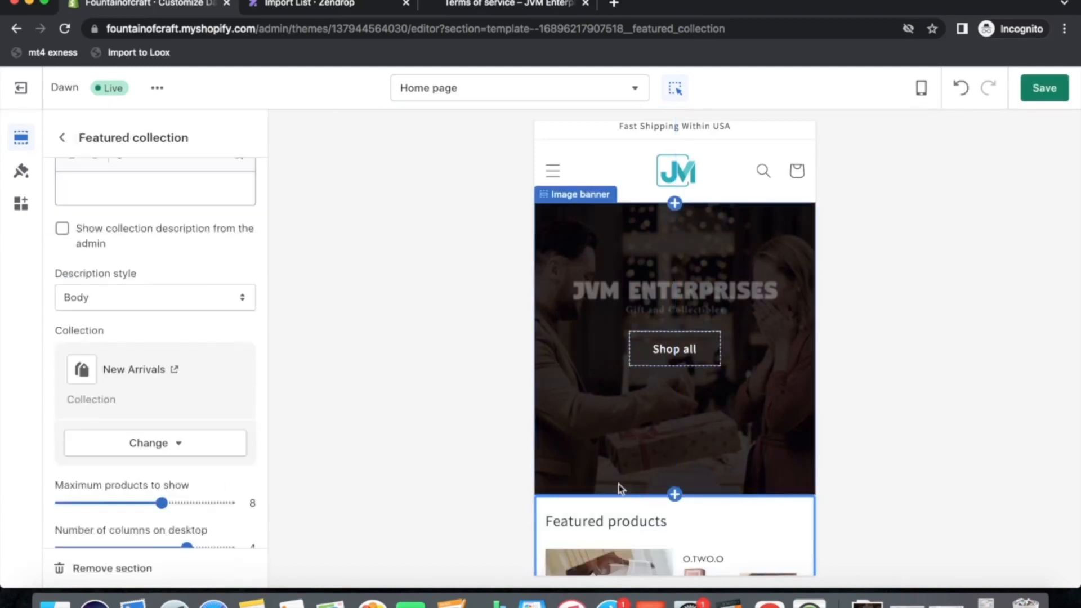
pyautogui.scroll(-5, 741, 471)
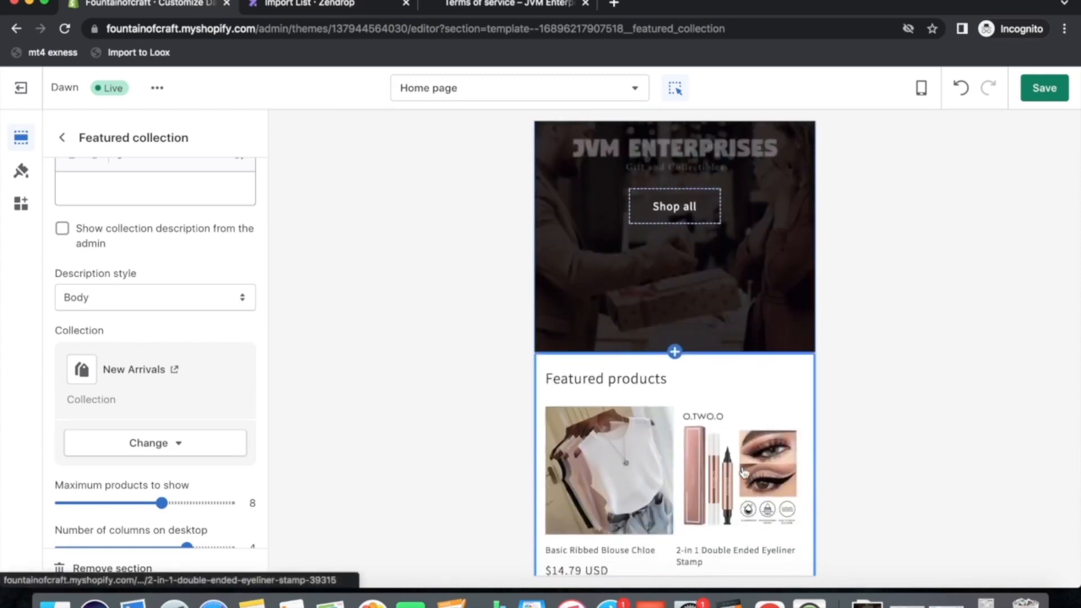
# Set the Featured collection section's heading to New Arrivals and save the theme
pyautogui.scroll(3, 172, 373)
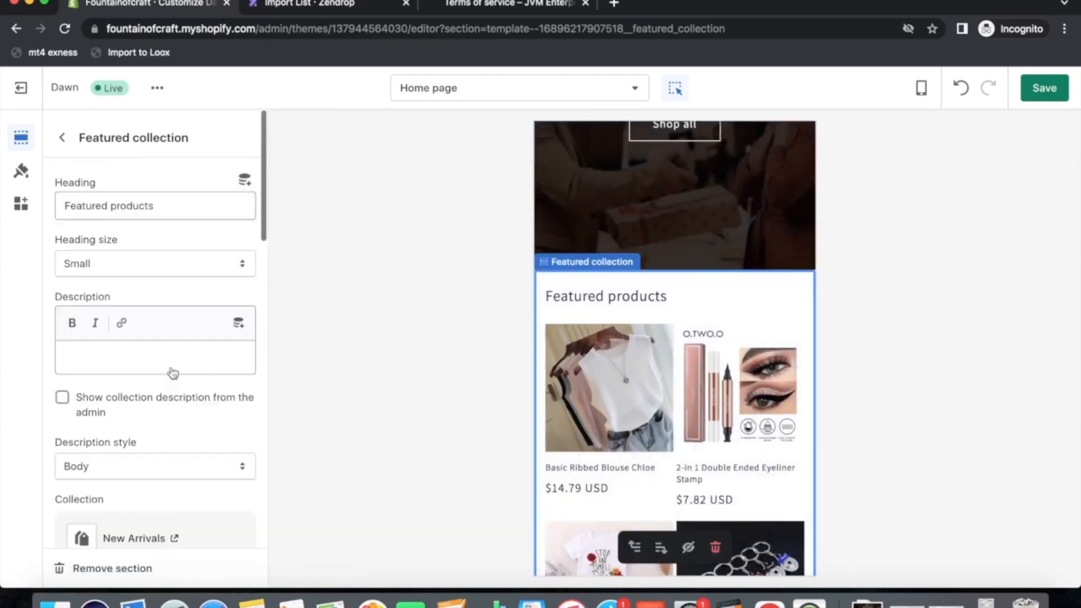
pyautogui.click(155, 207)
pyautogui.press('super+a')
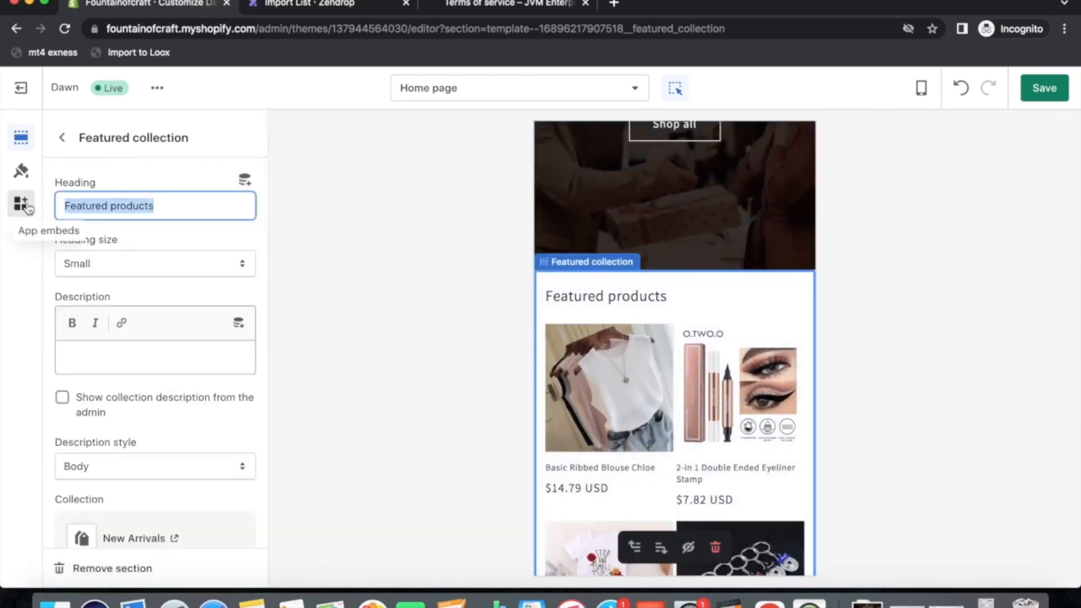
pyautogui.write('New Arr')
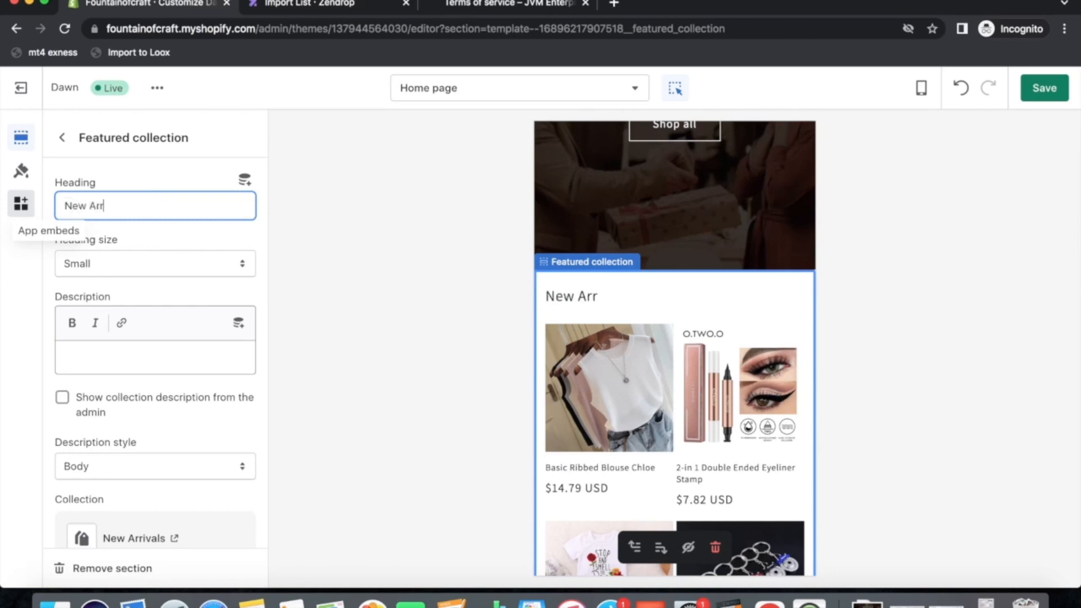
pyautogui.write('ivals')
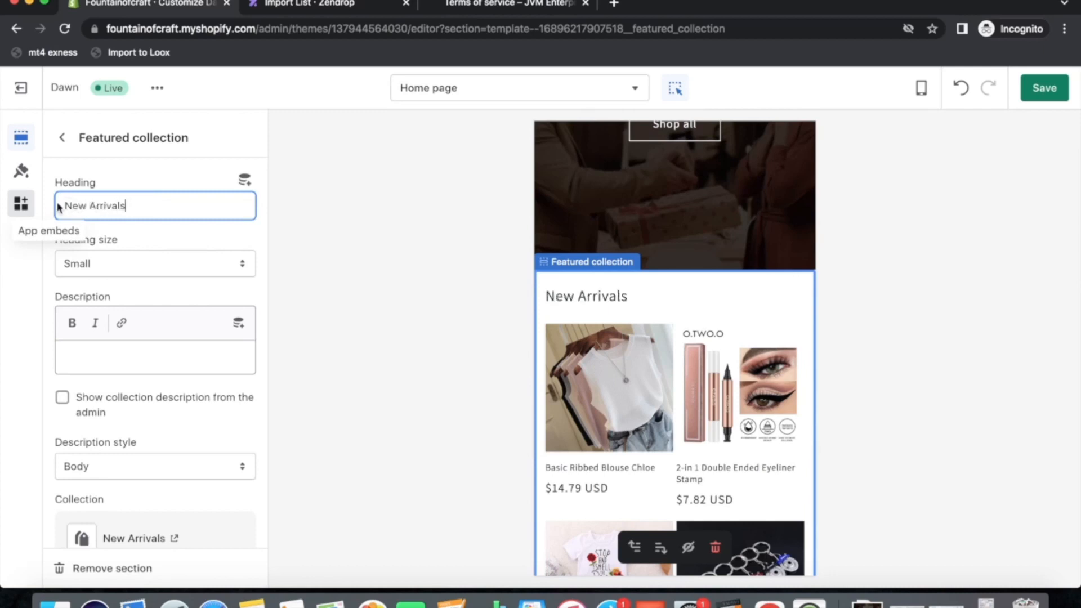
pyautogui.click(1044, 88)
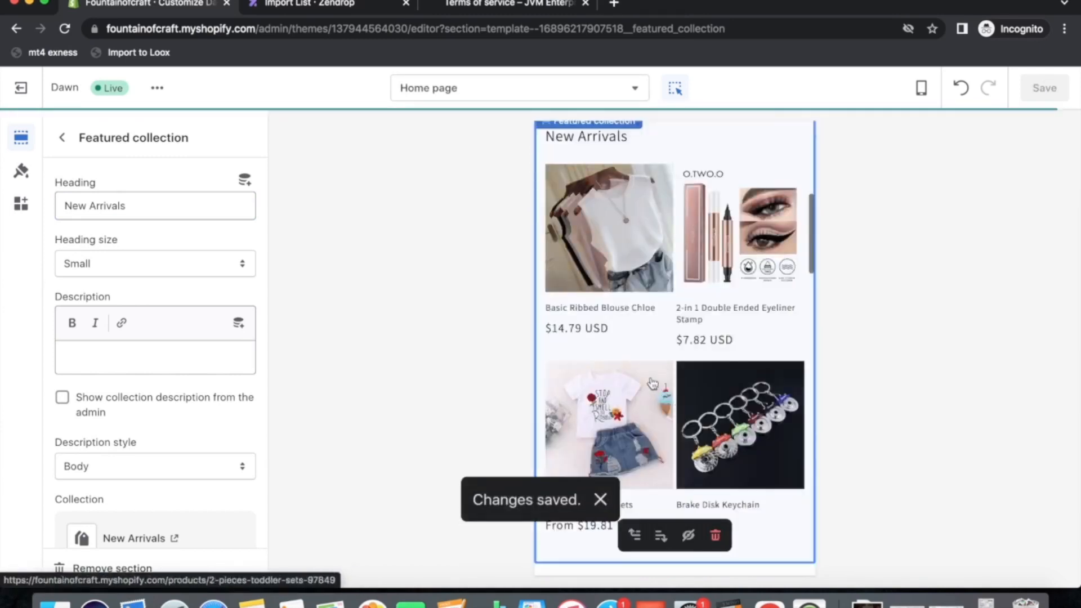
# Hide the Collage and Video sections on the home page
pyautogui.scroll(1, 648, 418)
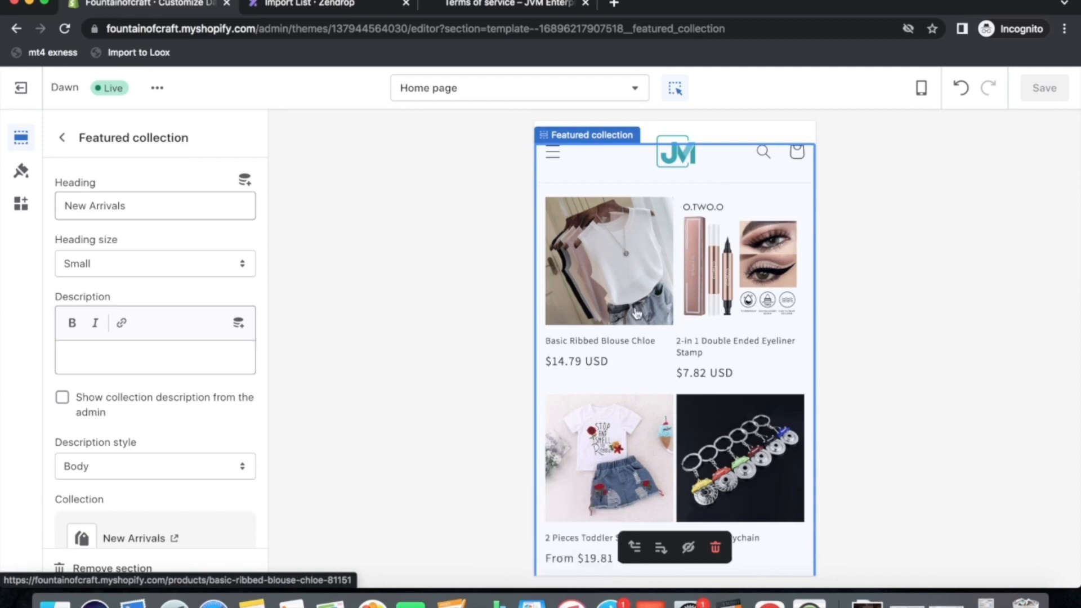
pyautogui.scroll(-6, 620, 402)
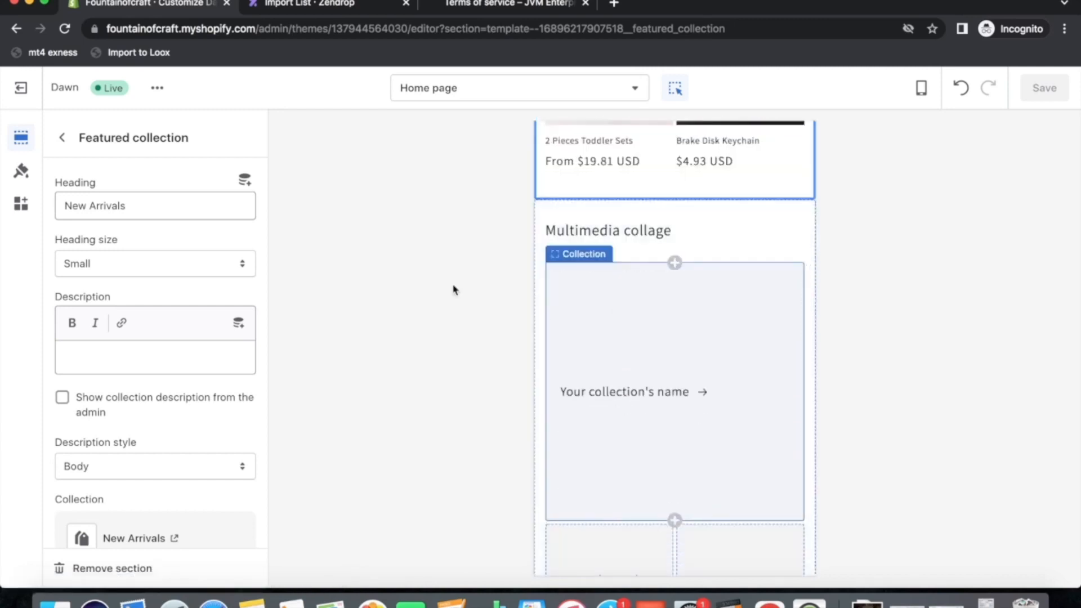
pyautogui.click(61, 142)
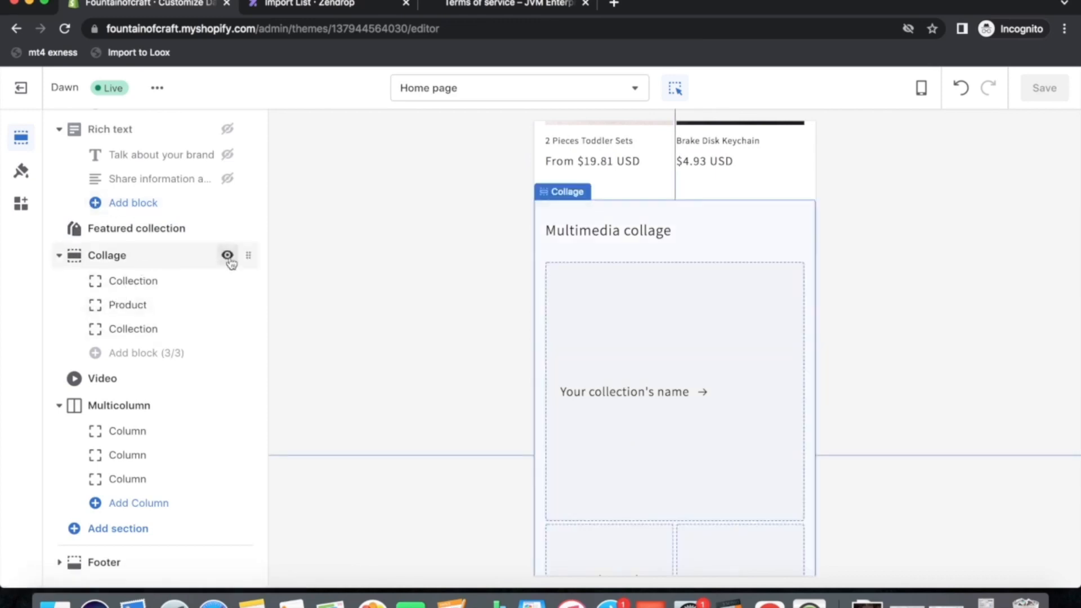
pyautogui.click(228, 257)
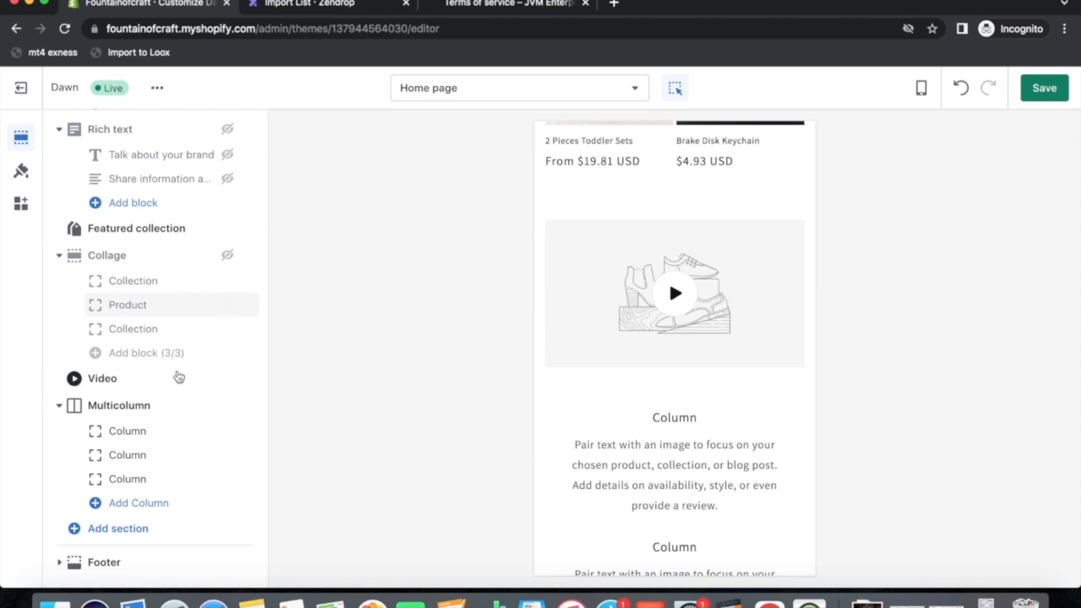
pyautogui.click(228, 380)
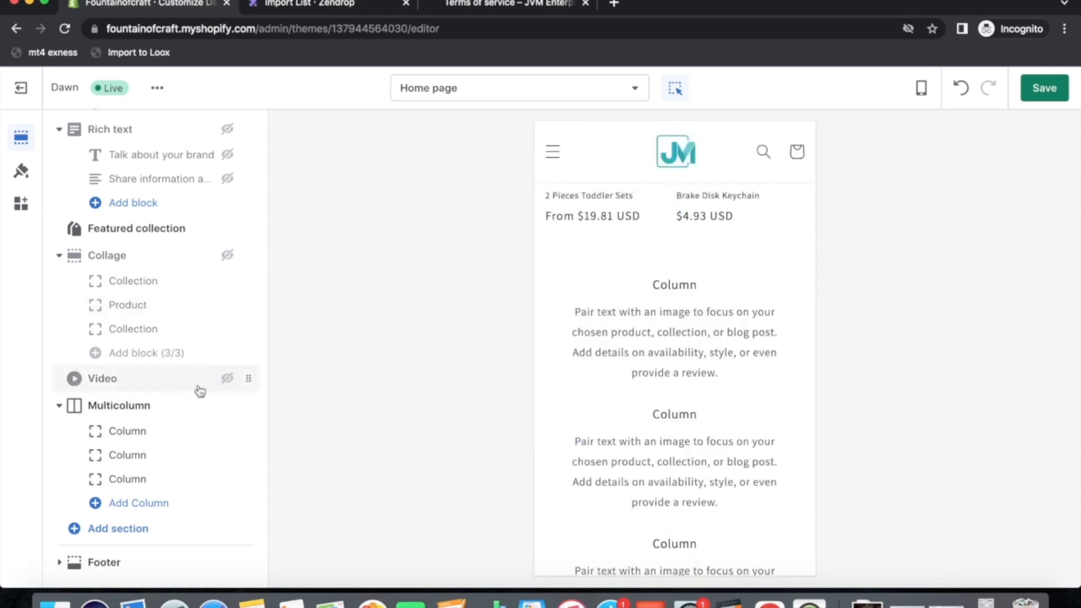
# Review the Multicolumn section's settings and its columns in the home page preview, then return to the section list
pyautogui.click(115, 406)
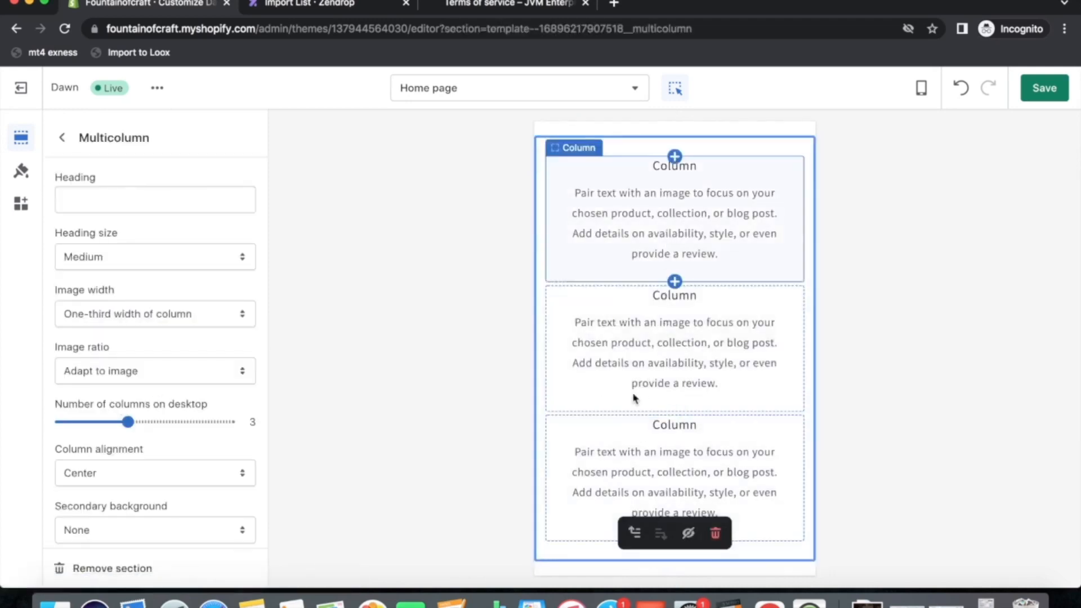
pyautogui.scroll(5, 635, 395)
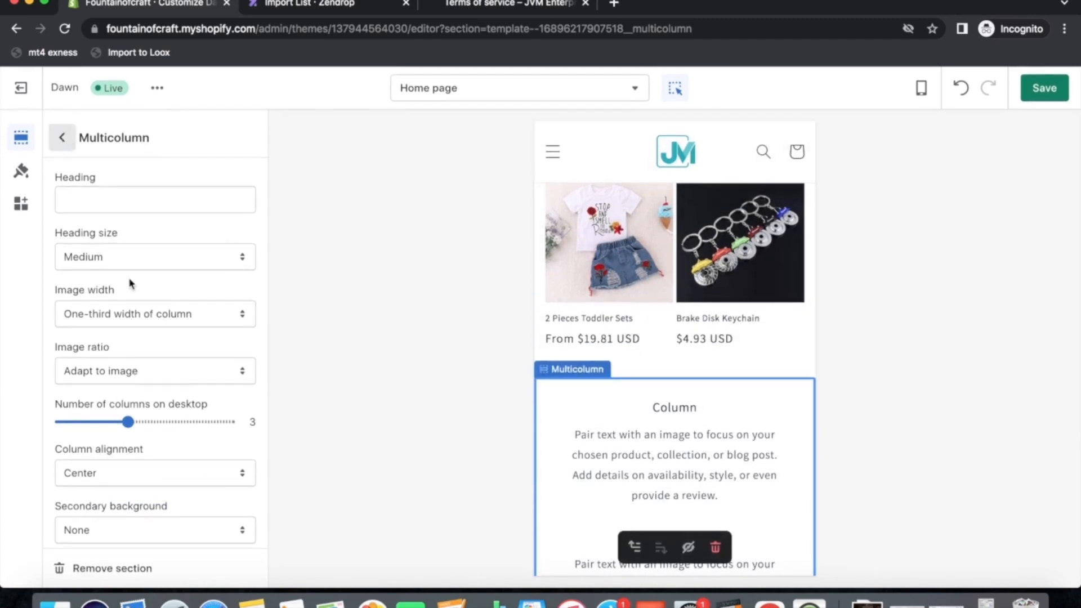
pyautogui.click(63, 139)
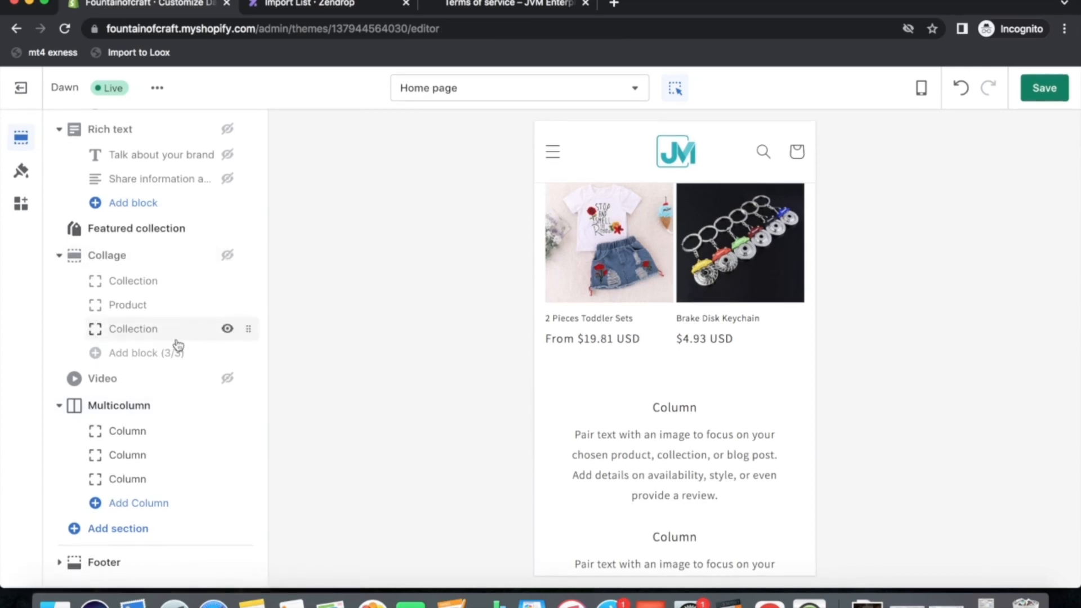
# Add a Collection list section to the home page and move it above the Multicolumn section
pyautogui.click(115, 532)
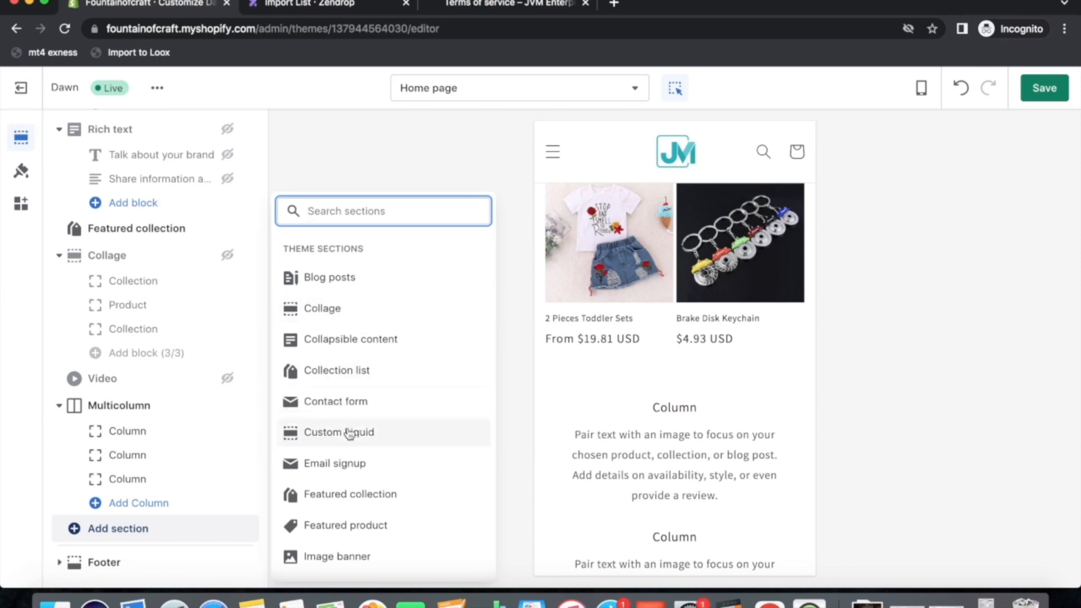
pyautogui.scroll(-2, 341, 476)
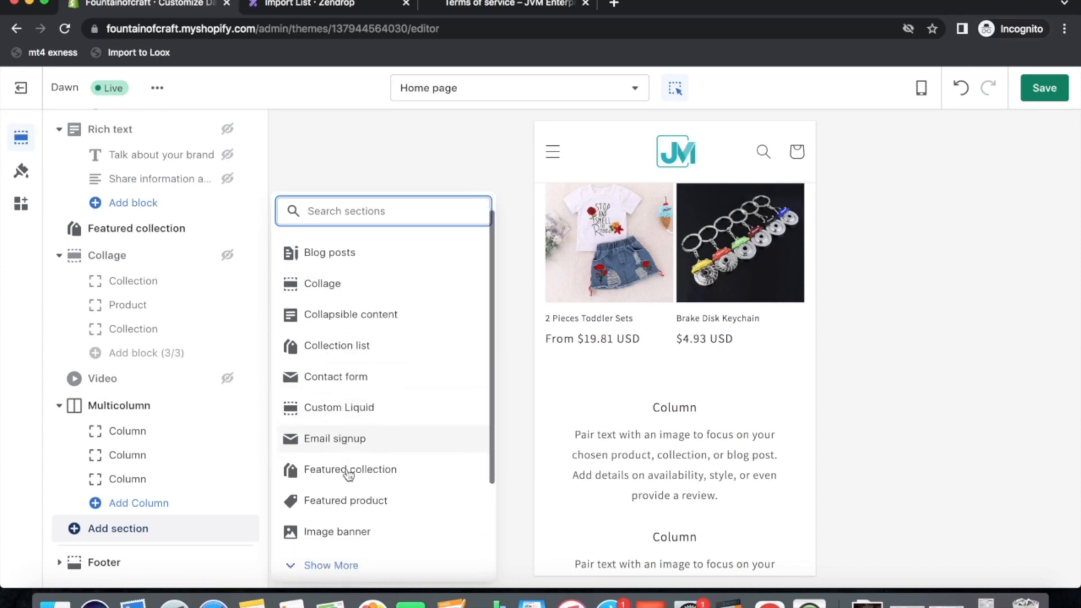
pyautogui.click(324, 342)
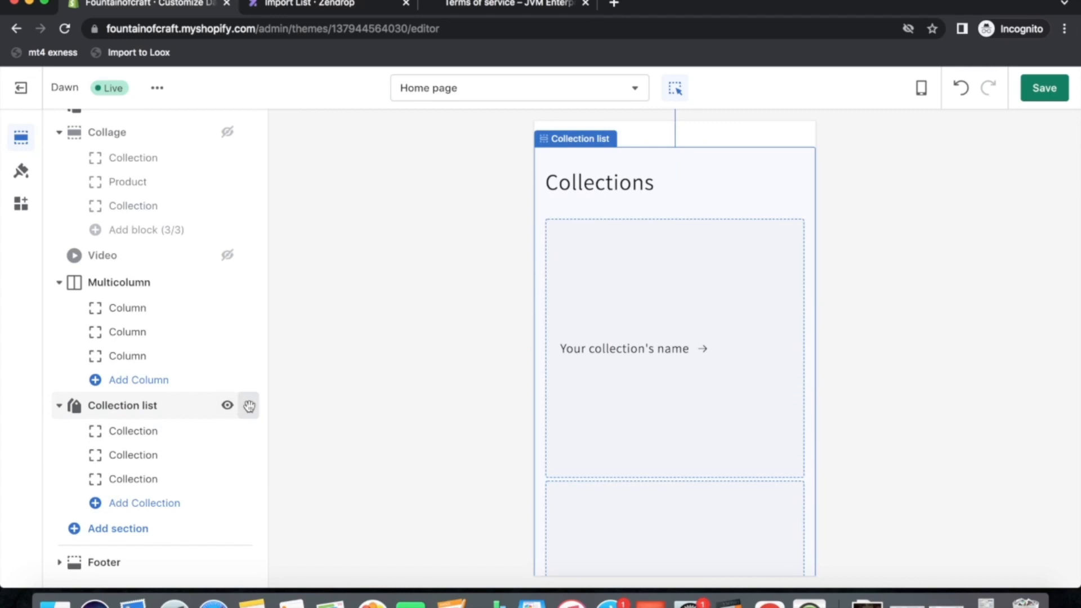
pyautogui.moveTo(252, 409); pyautogui.dragTo(252, 382)
# Assign the Home Decor collection to the first block of the Collection list section
pyautogui.click(102, 404)
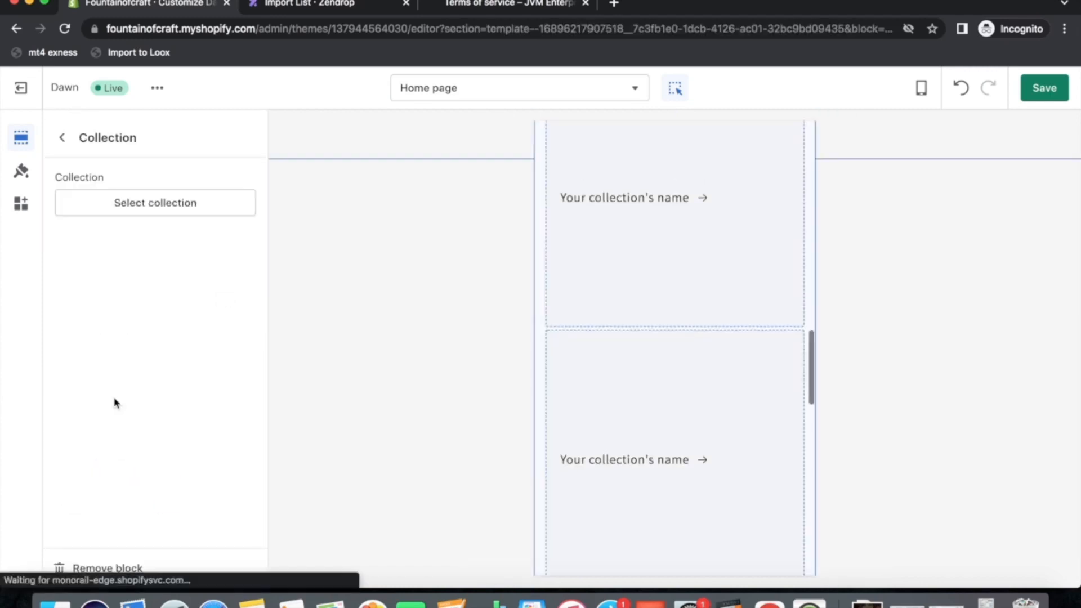
pyautogui.click(165, 205)
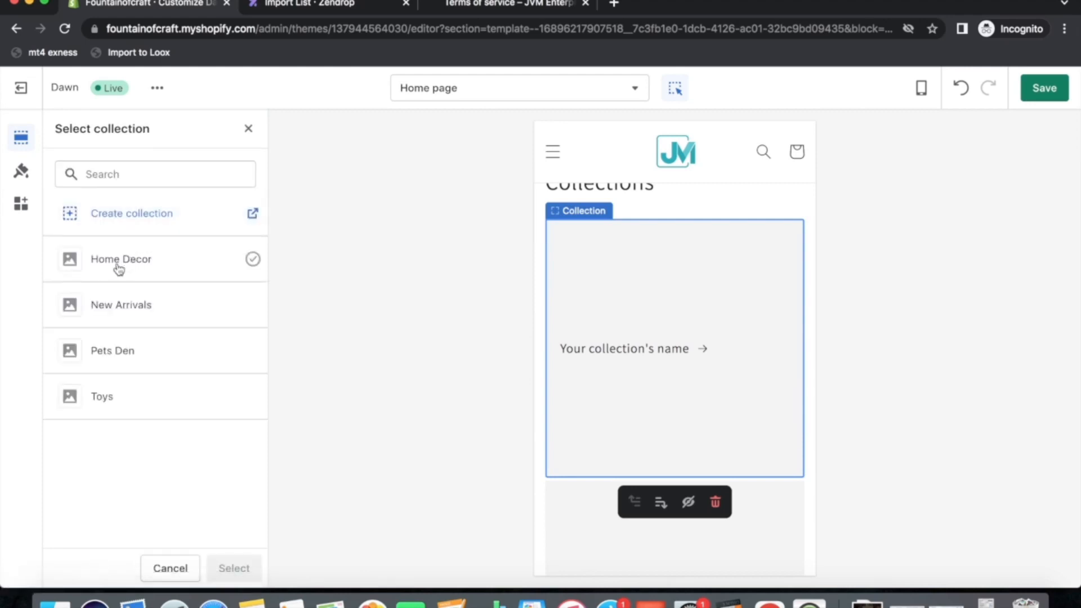
pyautogui.click(118, 269)
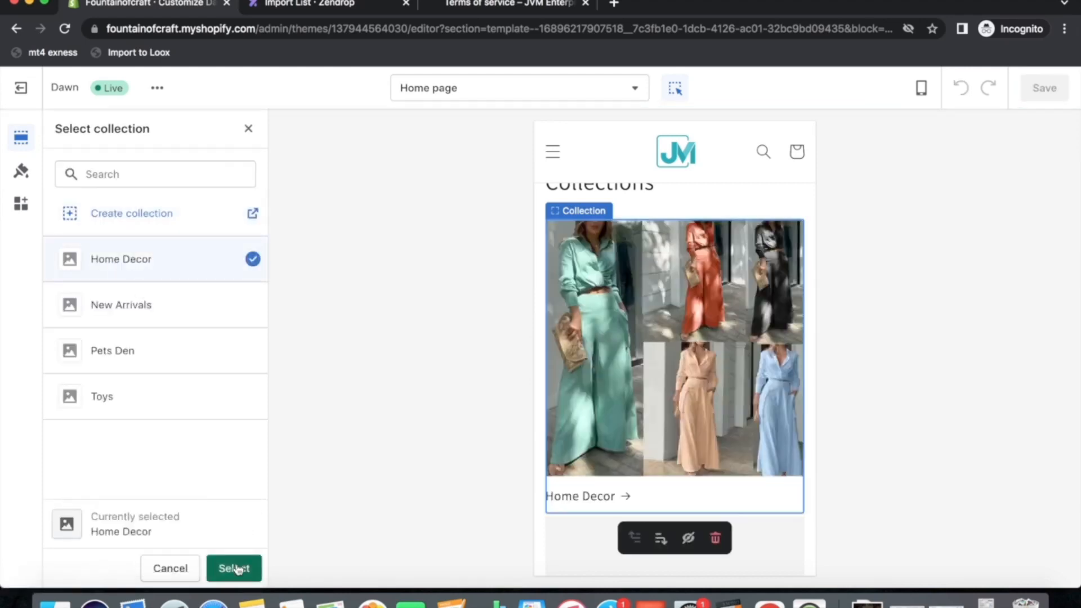
pyautogui.click(235, 568)
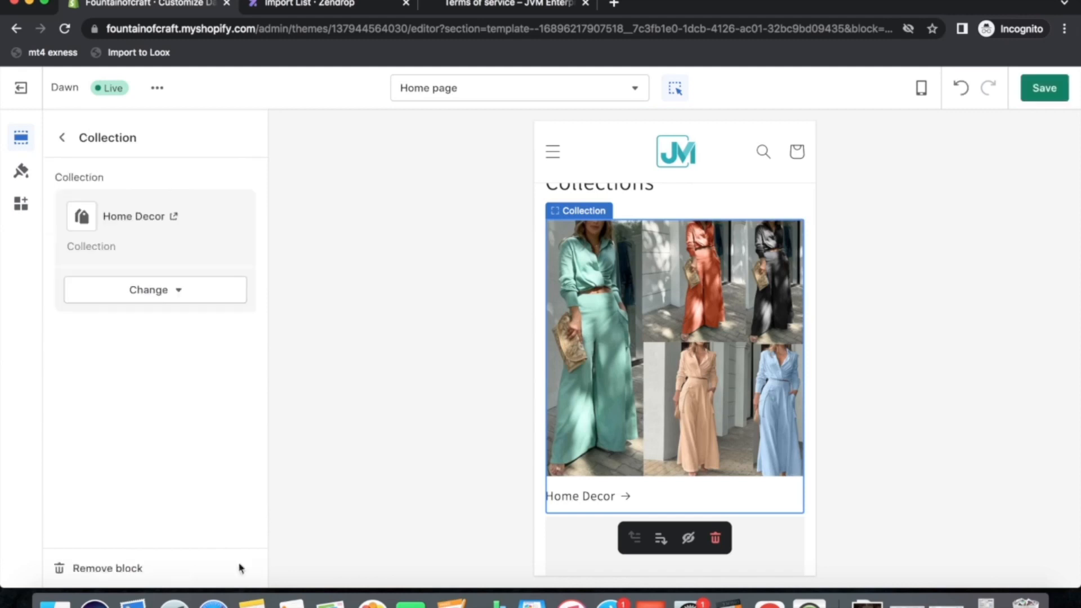
pyautogui.click(62, 140)
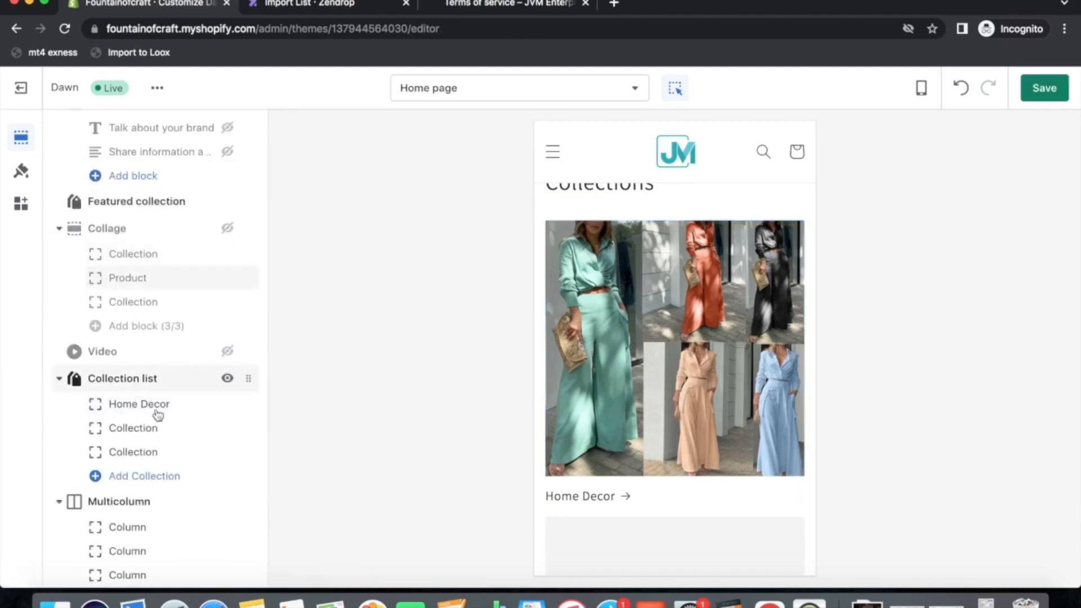
# Assign the Pets Den collection to the second block of the Collection list section
pyautogui.click(139, 430)
pyautogui.click(157, 204)
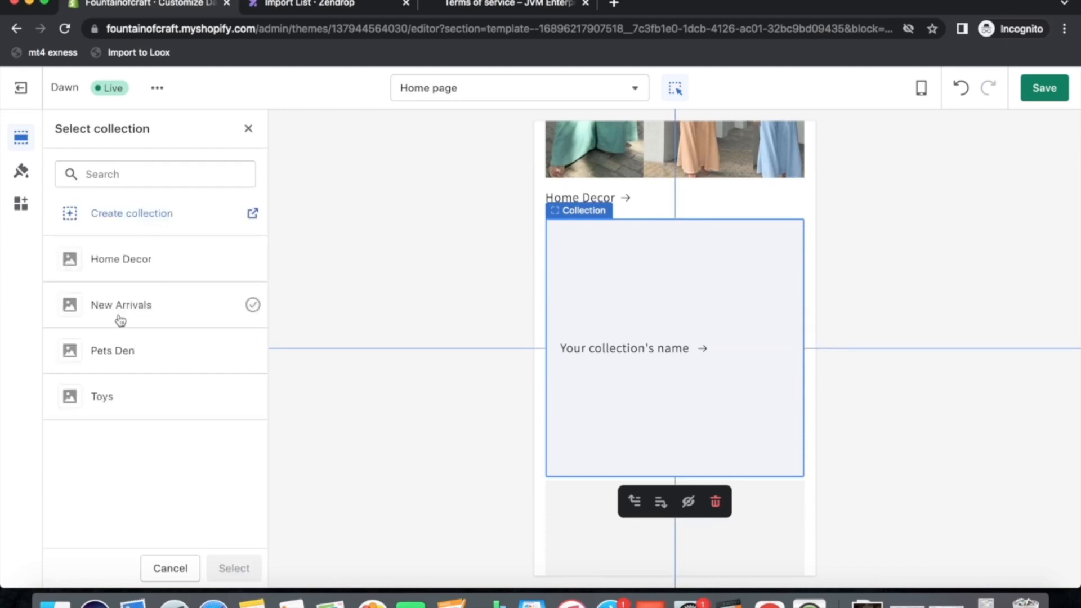
pyautogui.click(119, 352)
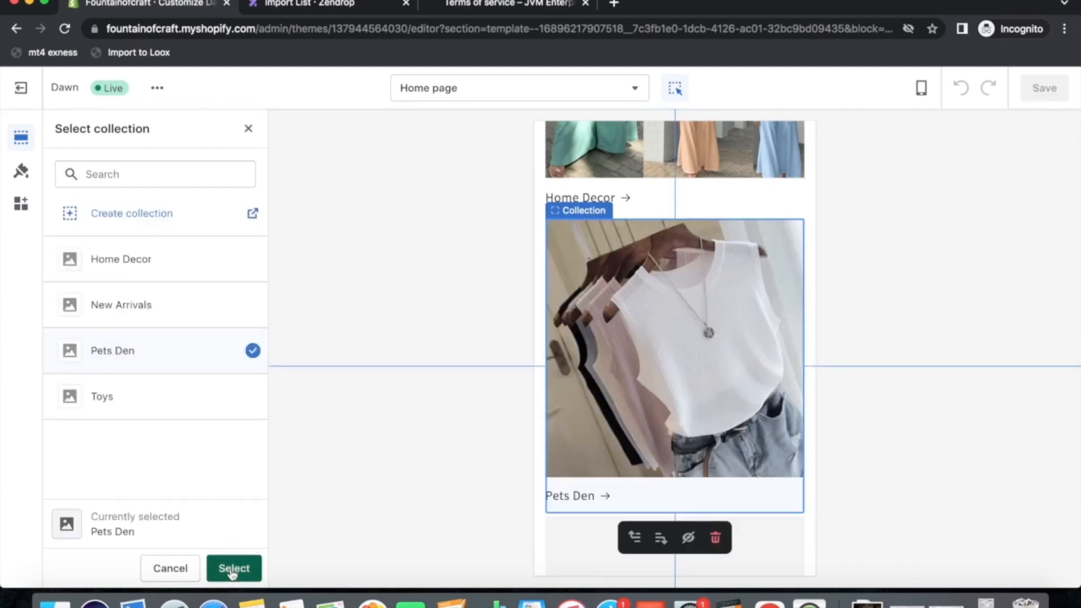
pyautogui.click(233, 569)
pyautogui.click(77, 140)
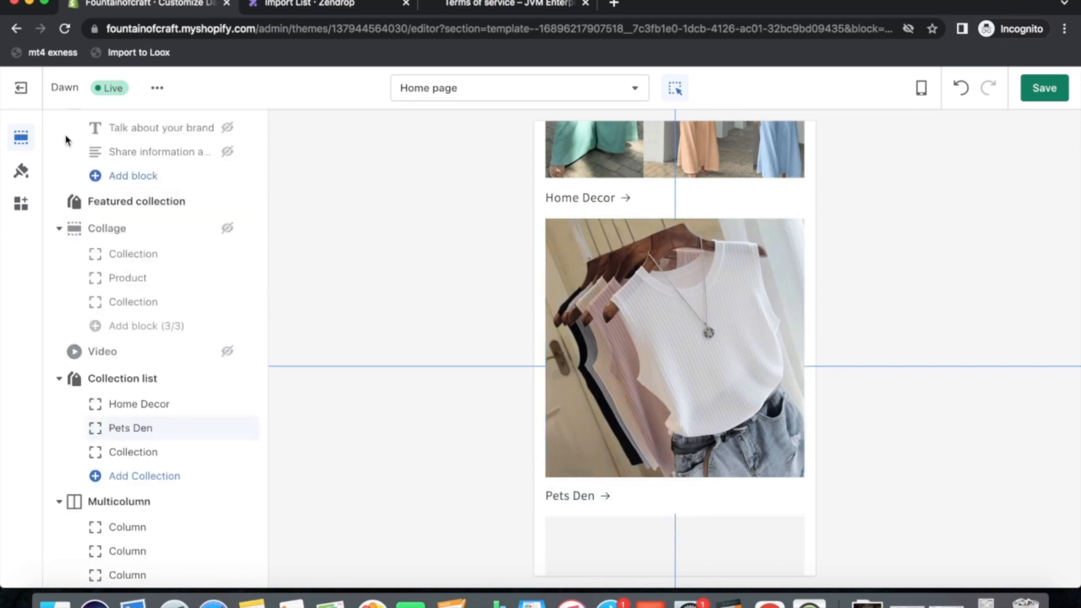
# Assign the Toys collection to the third block of the Collection list section
pyautogui.click(139, 453)
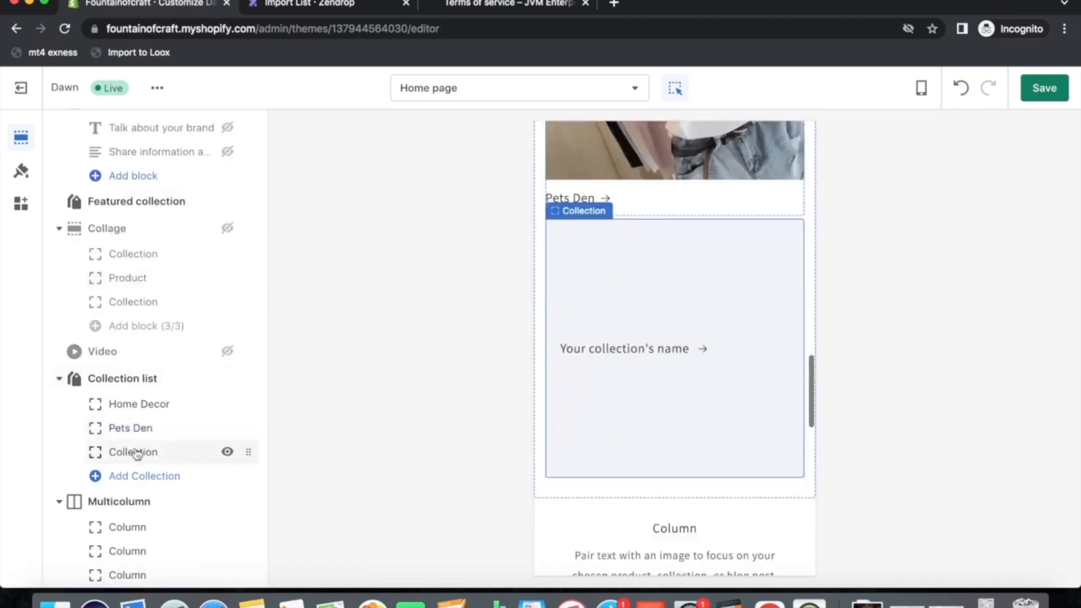
pyautogui.click(169, 208)
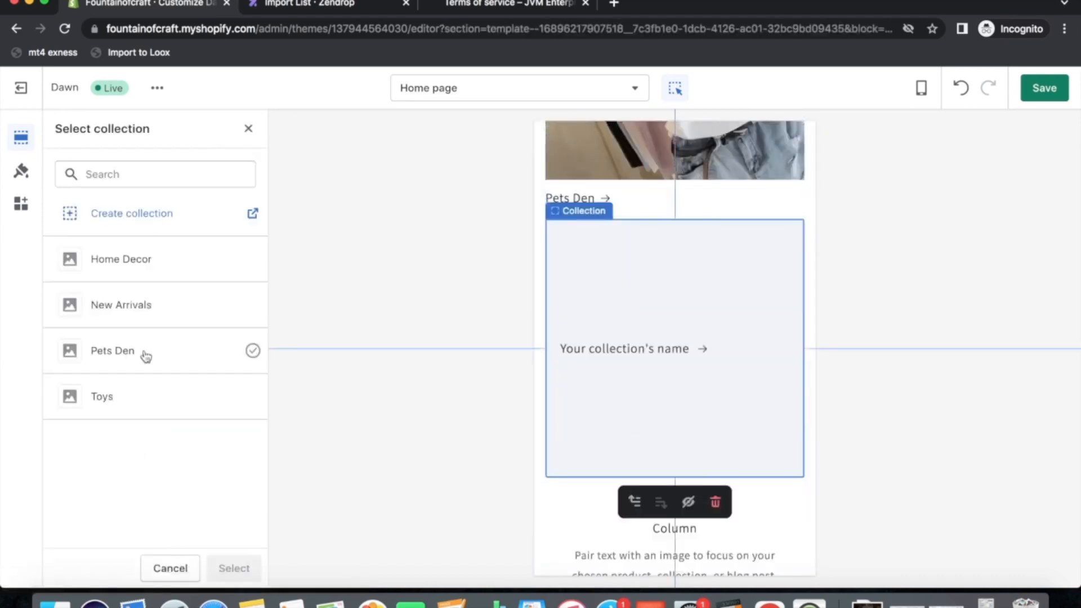
pyautogui.click(103, 398)
pyautogui.click(232, 567)
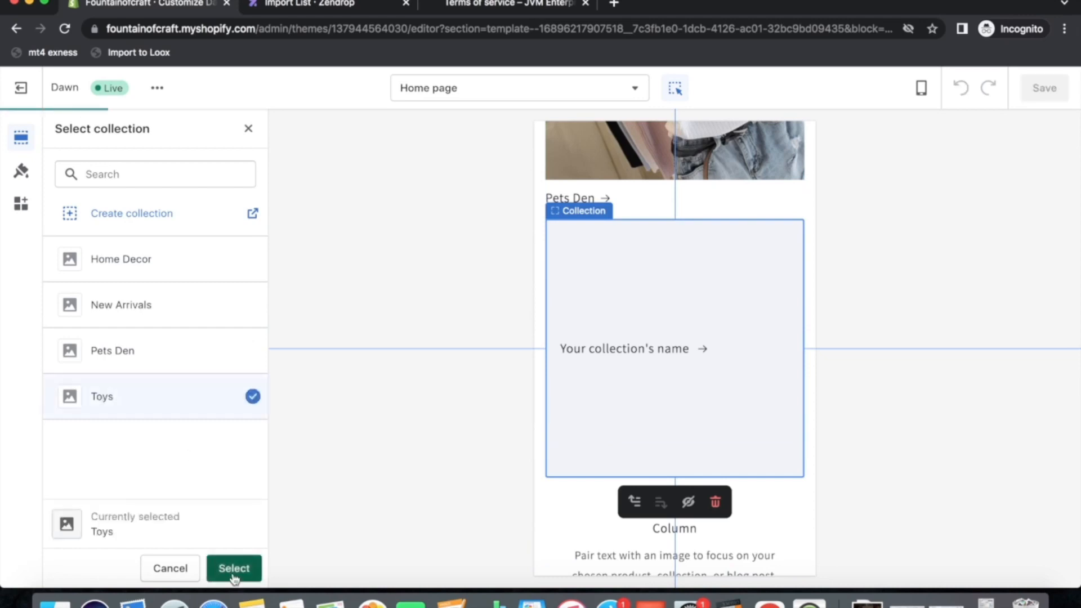
pyautogui.click(61, 137)
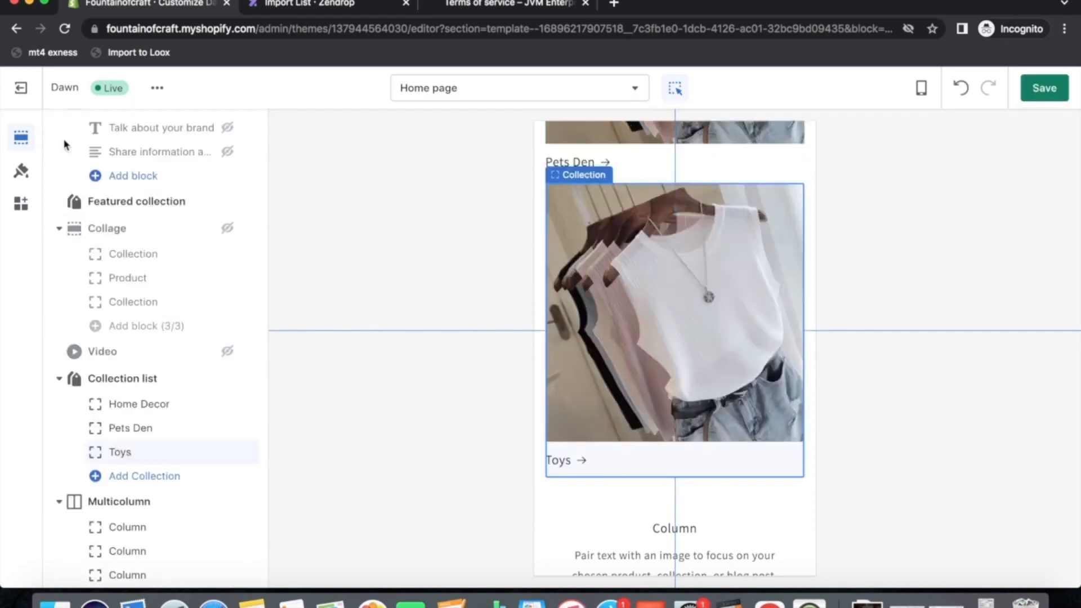
# Examine the Home Decor, Pets Den and Toys cards of the Collections section in the home page preview
pyautogui.scroll(10, 621, 363)
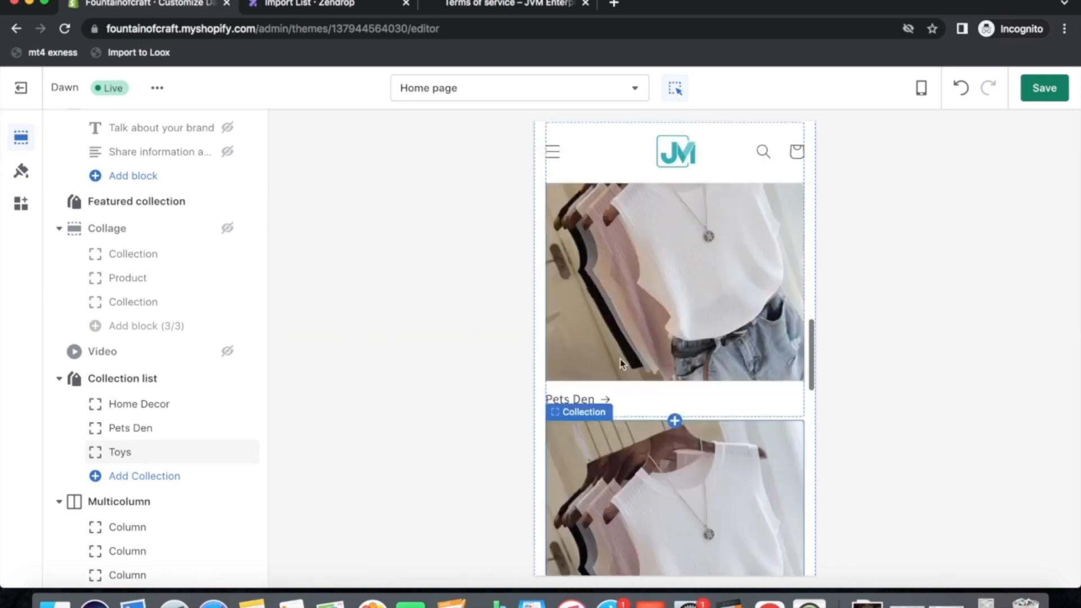
pyautogui.scroll(4, 628, 341)
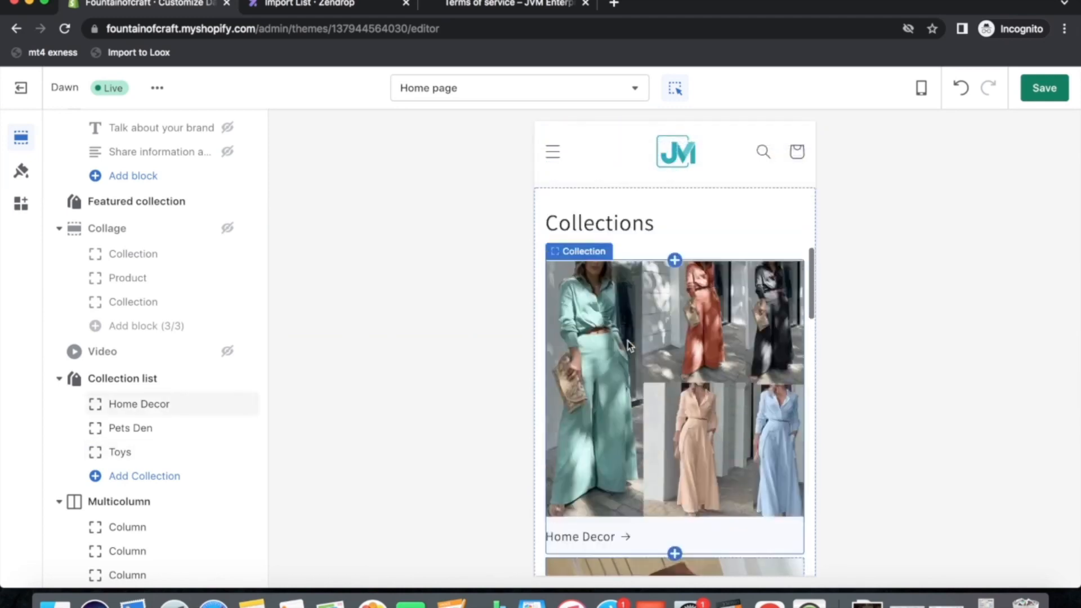
pyautogui.scroll(-4, 634, 310)
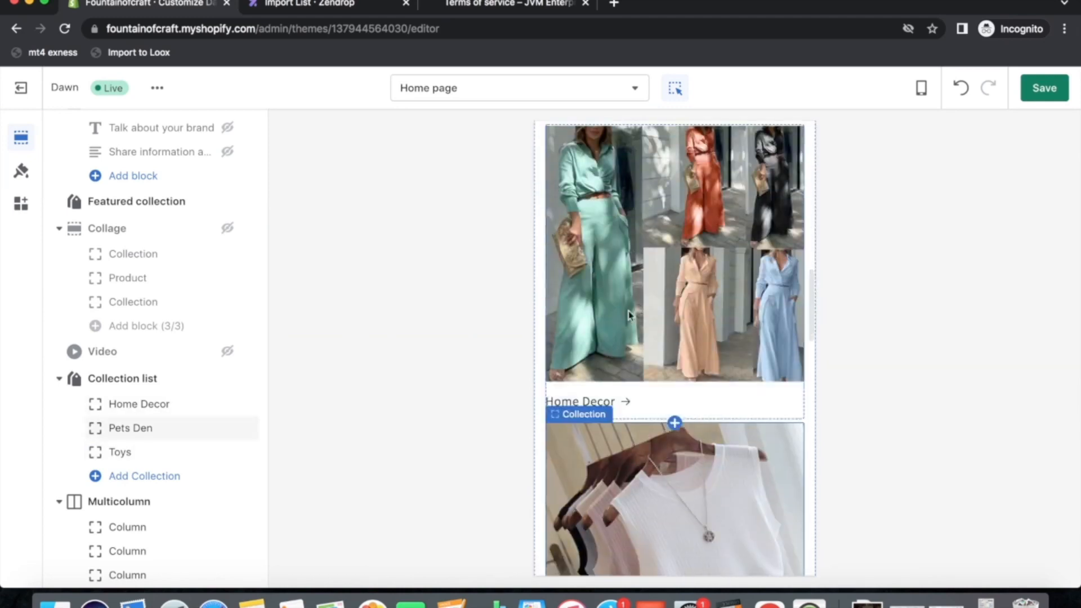
pyautogui.scroll(-3, 671, 398)
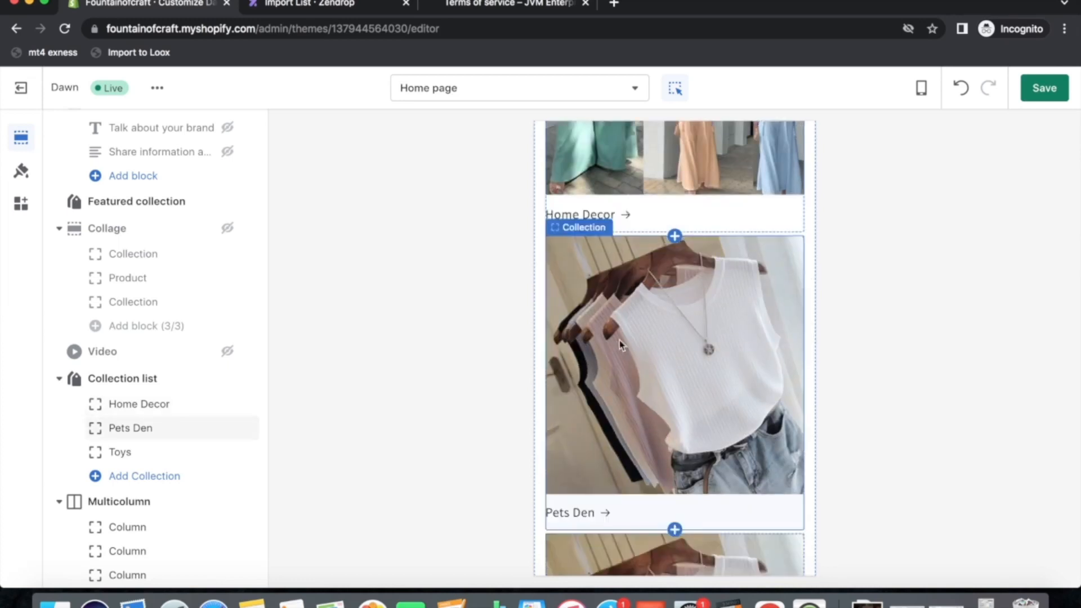
pyautogui.scroll(-2, 657, 397)
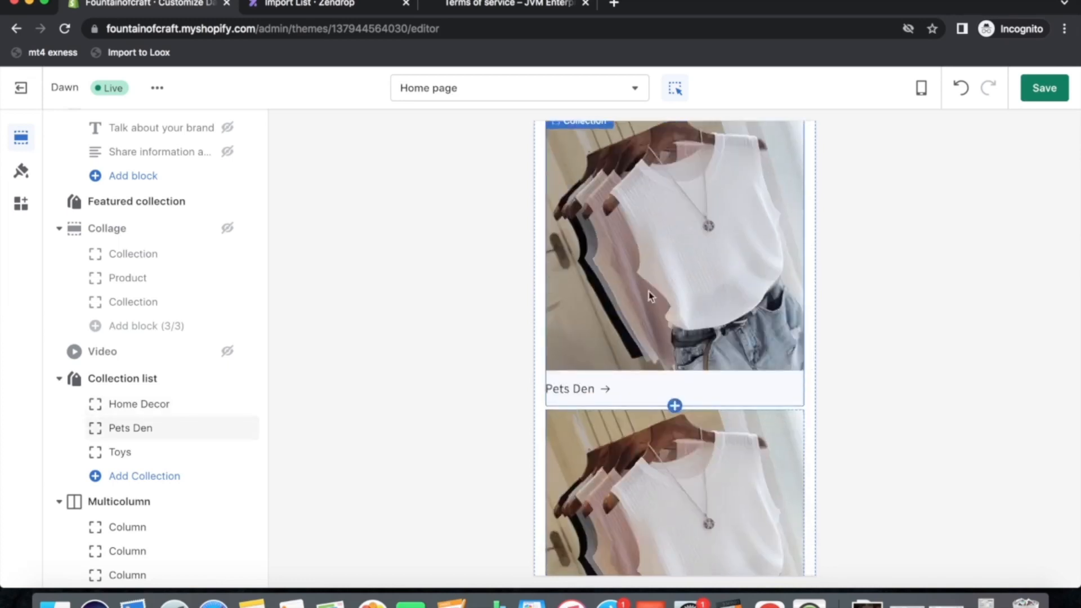
pyautogui.scroll(-2, 680, 284)
pyautogui.scroll(-1, 680, 282)
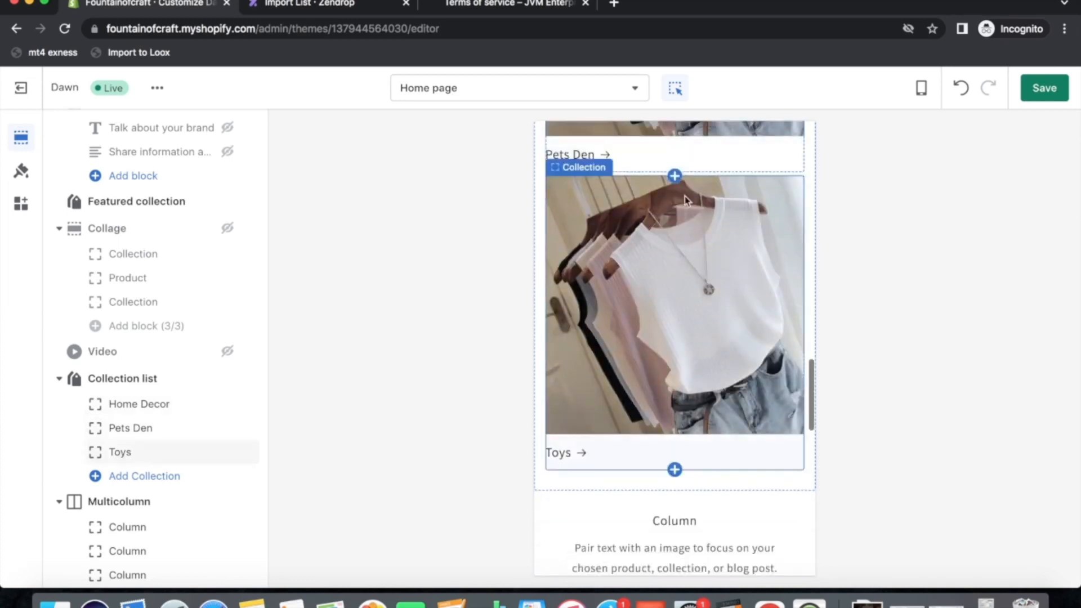
pyautogui.scroll(-3, 642, 332)
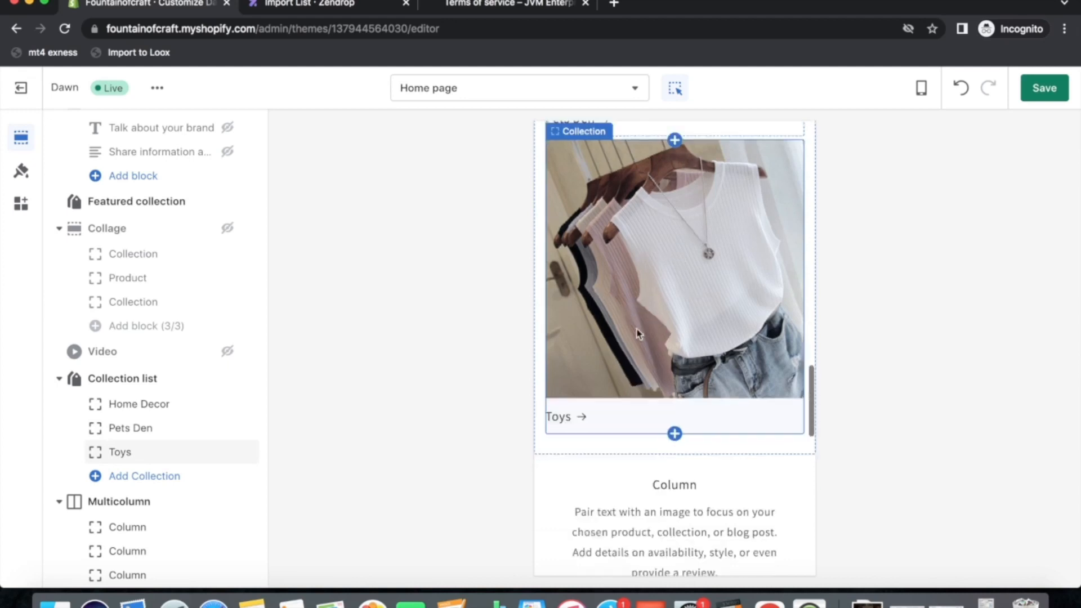
# Assign the 30 Day Returns image from the library to the first column of the Multicolumn section
pyautogui.click(645, 411)
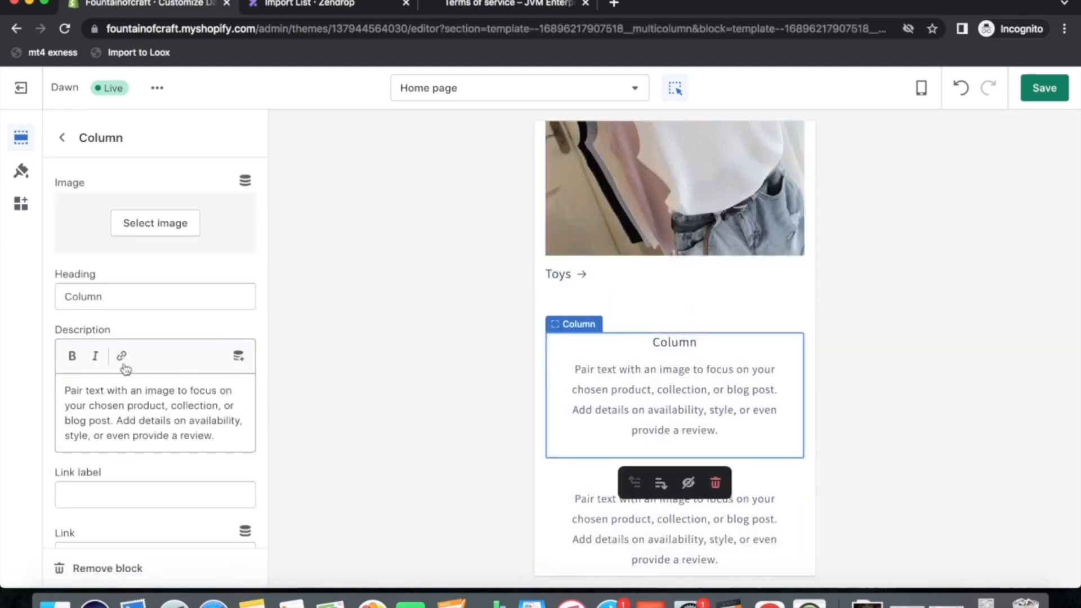
pyautogui.scroll(-1, 123, 356)
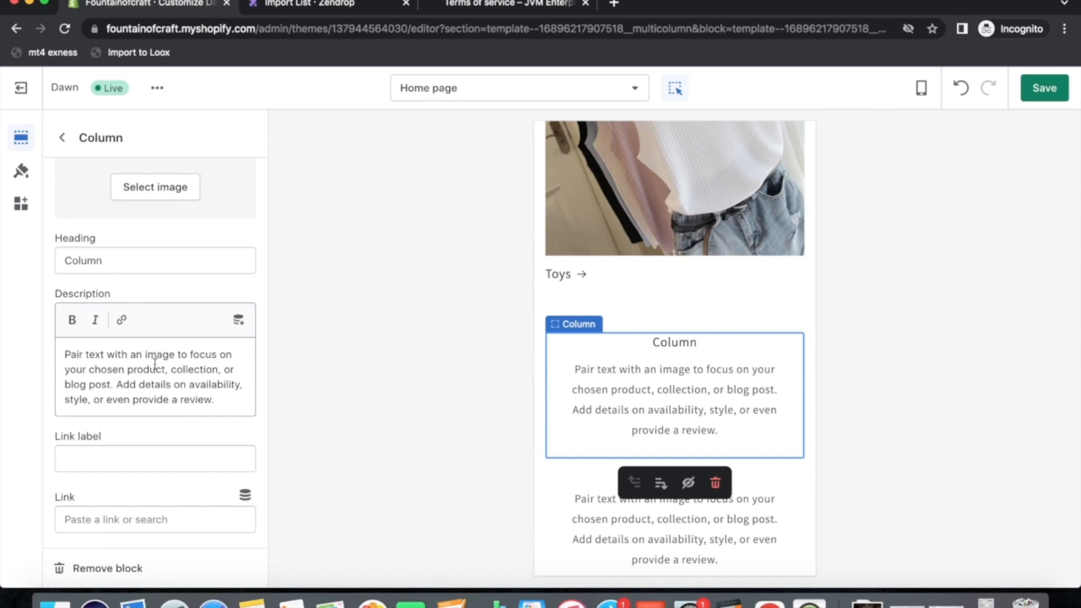
pyautogui.scroll(1, 157, 313)
pyautogui.click(152, 228)
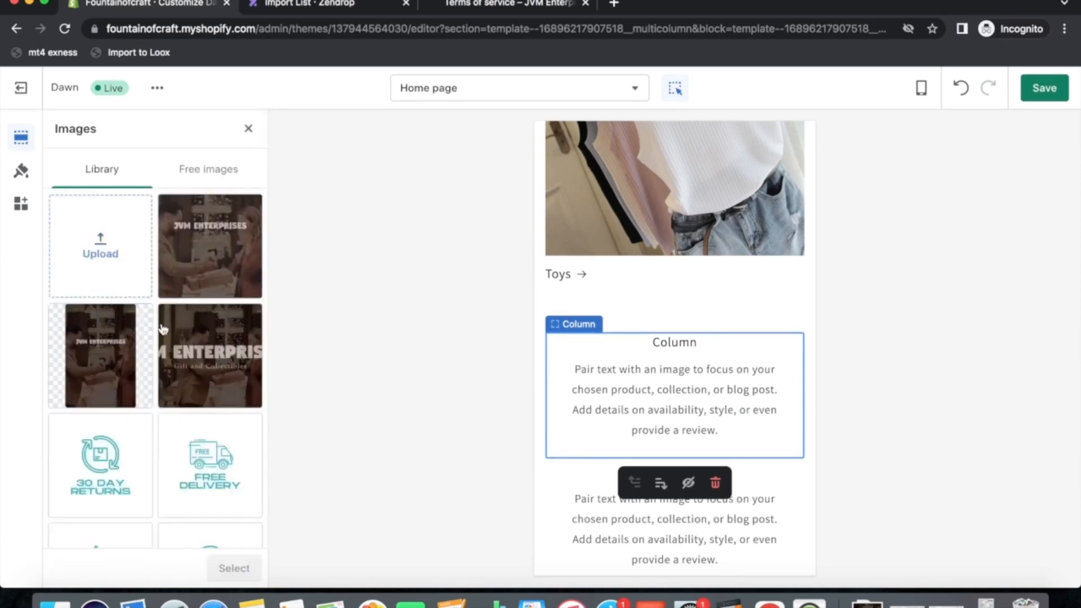
pyautogui.click(105, 468)
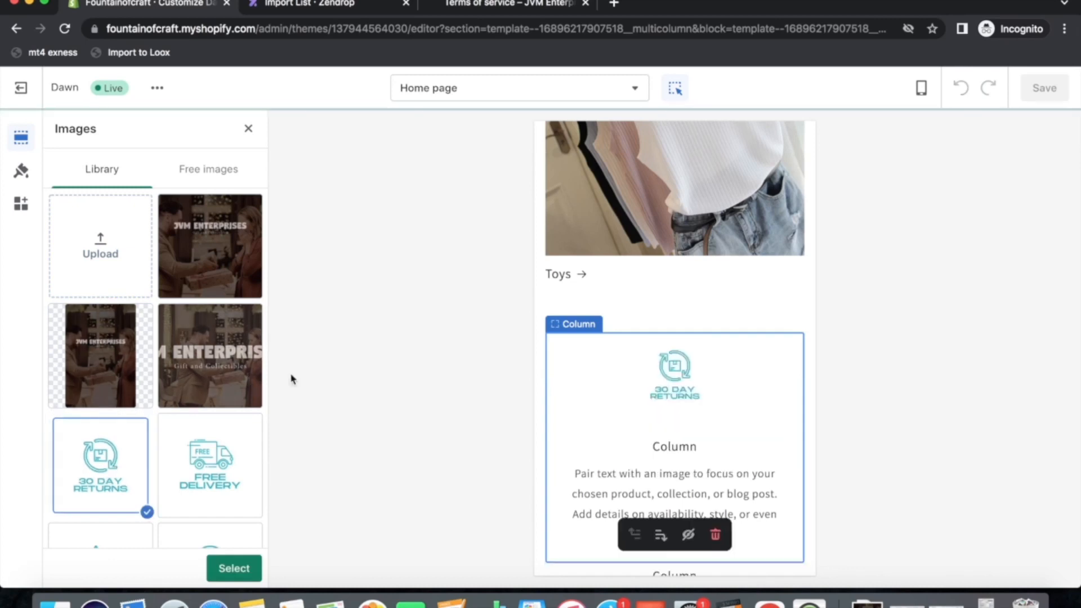
pyautogui.click(235, 567)
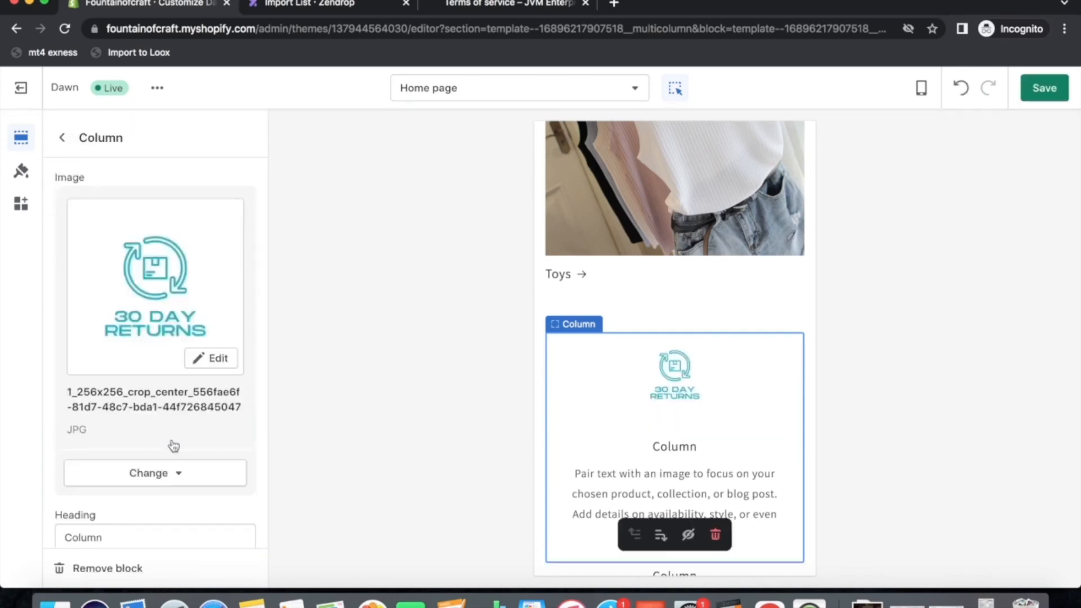
# Set the first column's heading to "We Offer 30-Day Returns"
pyautogui.scroll(-4, 174, 446)
pyautogui.moveTo(126, 426); pyautogui.dragTo(32, 435)
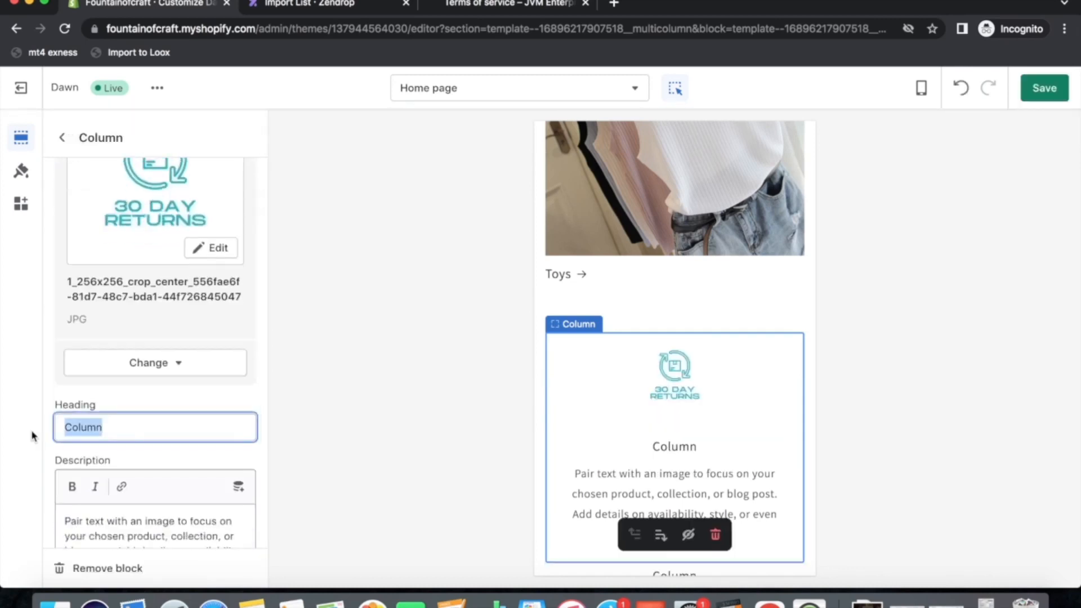
pyautogui.write('We O')
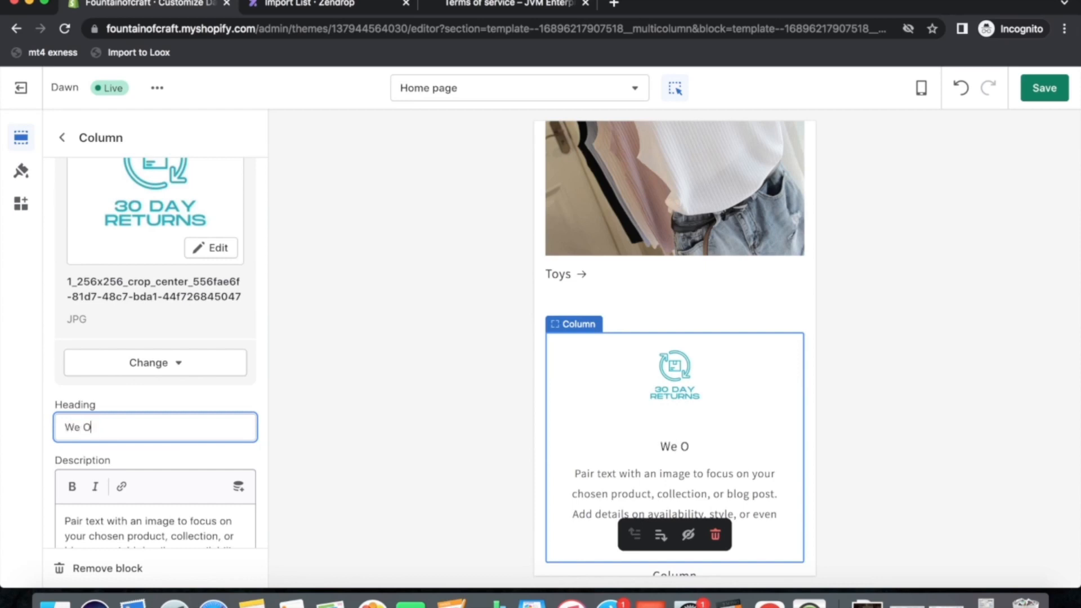
pyautogui.write('ffer 30')
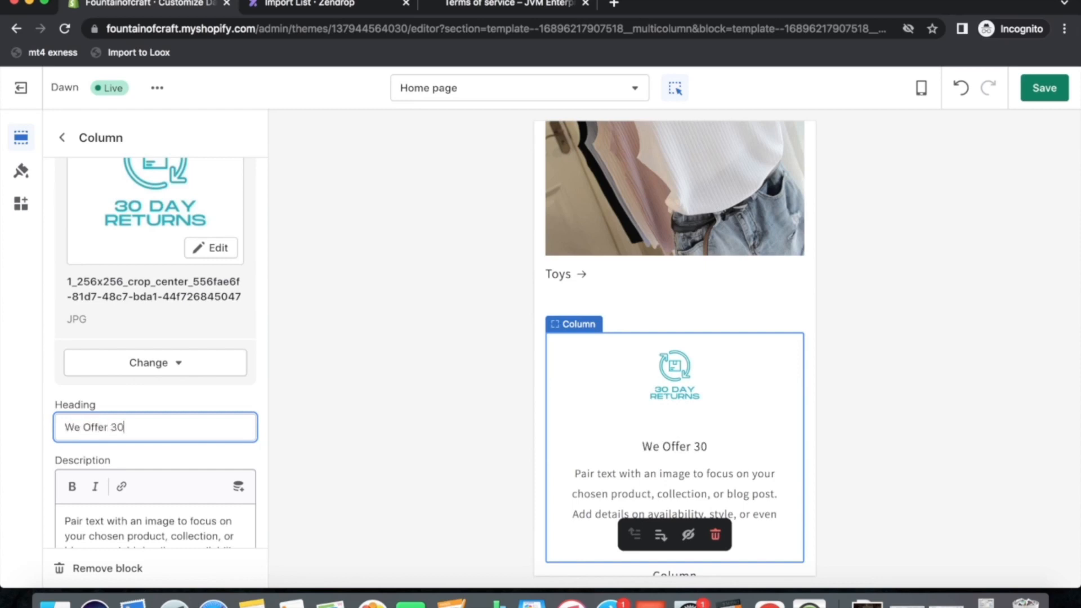
pyautogui.write('-Day Returns')
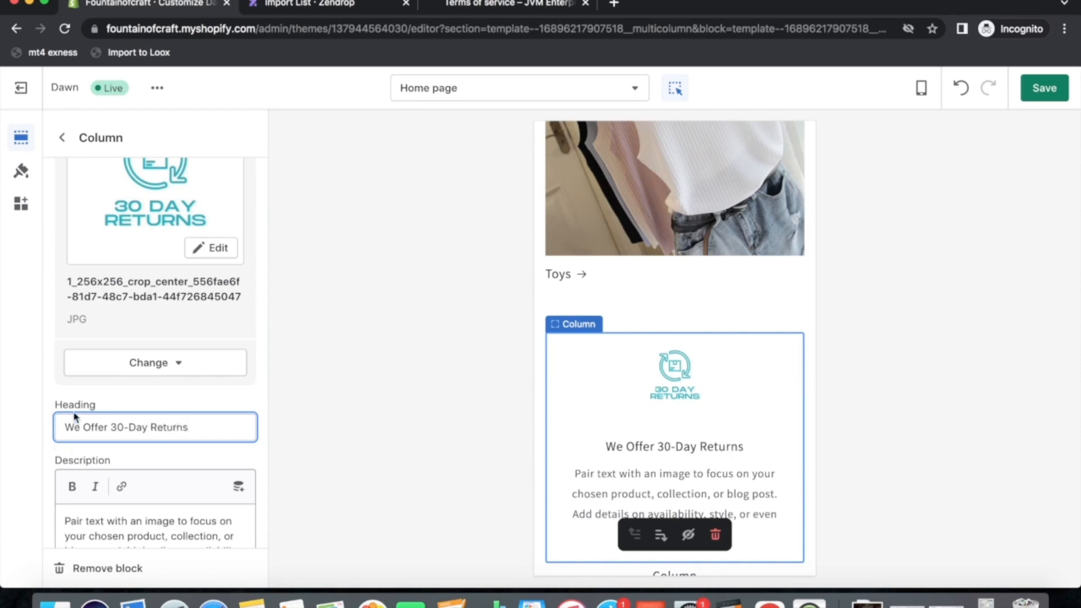
# Replace the first column's description with "We Offer 30 Day Returns with no questions asked." and return to the section list
pyautogui.scroll(-3, 96, 414)
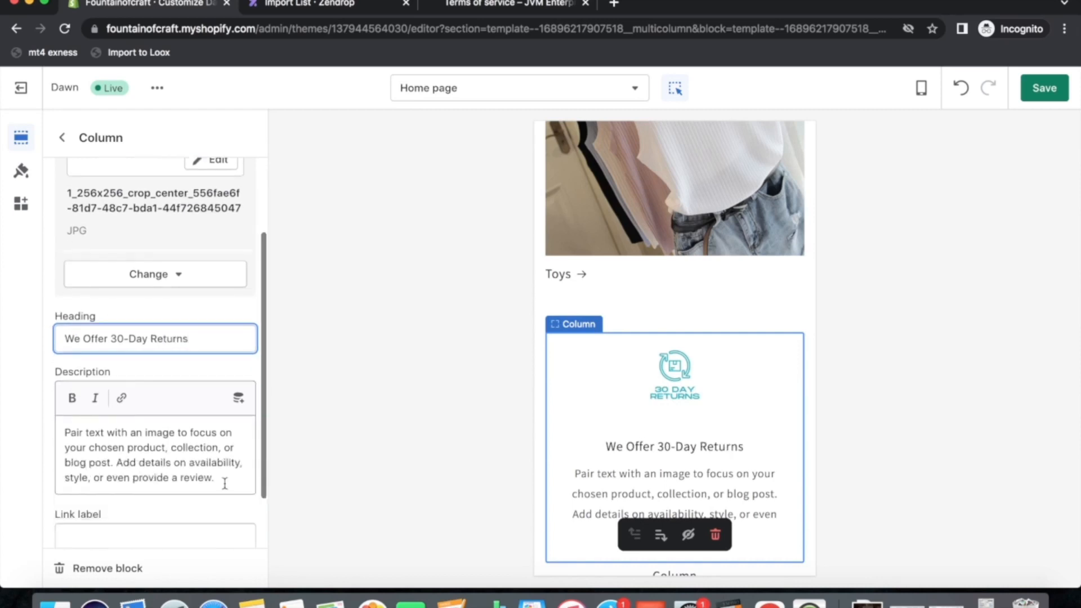
pyautogui.moveTo(222, 478); pyautogui.dragTo(42, 426)
pyautogui.press('BackSpace')
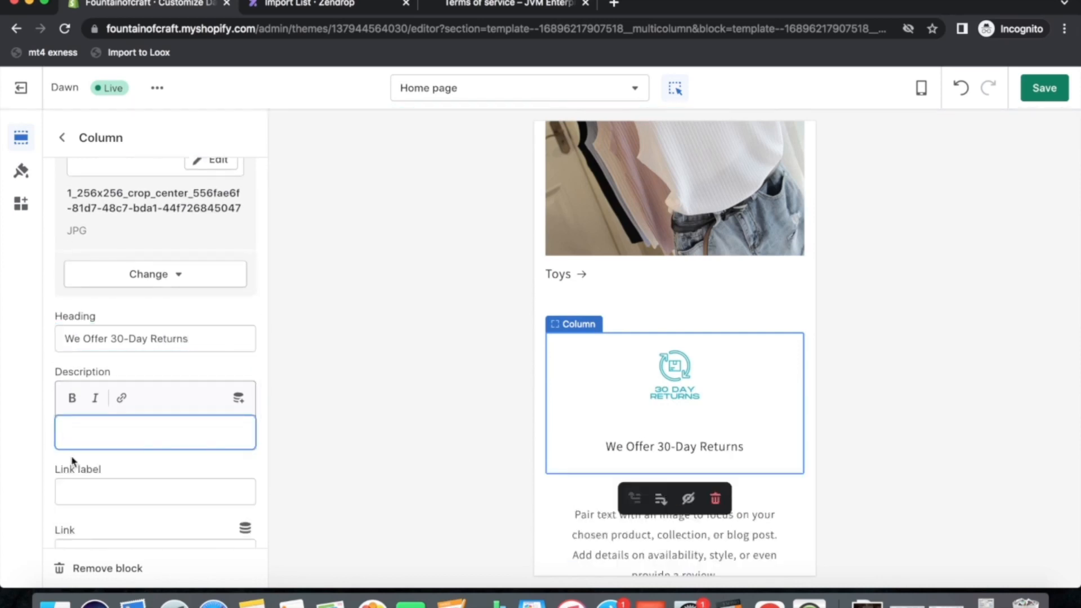
pyautogui.write('We Offer')
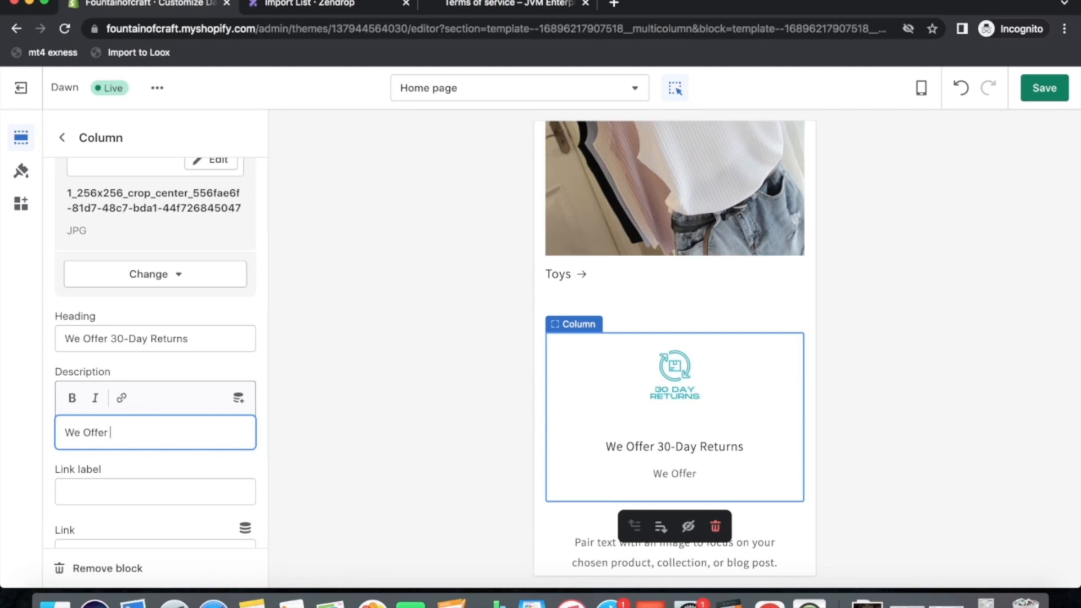
pyautogui.write(' 30 Day ')
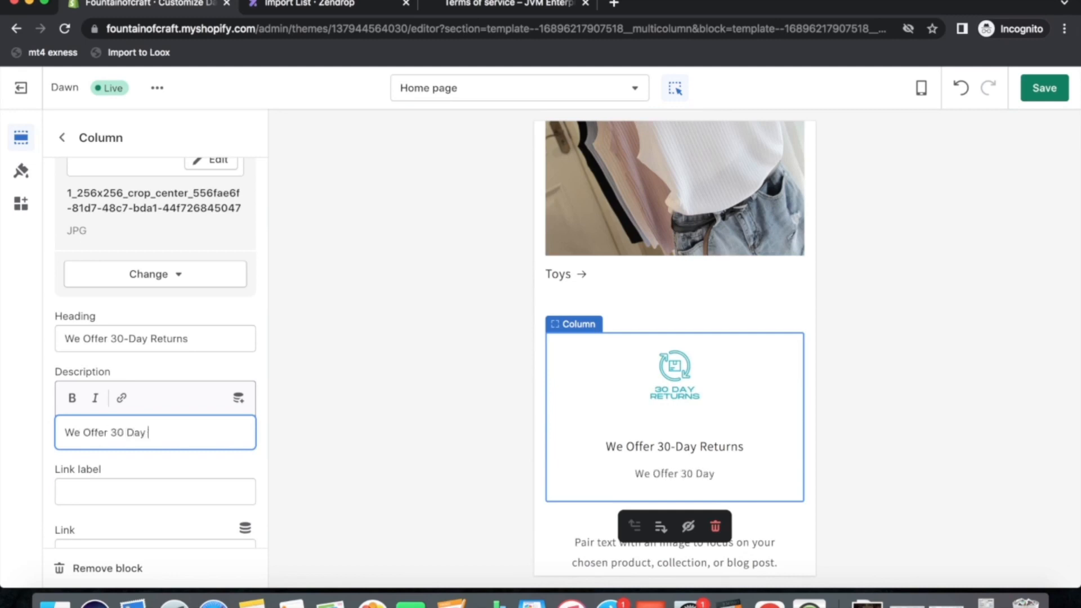
pyautogui.write('Returns with n')
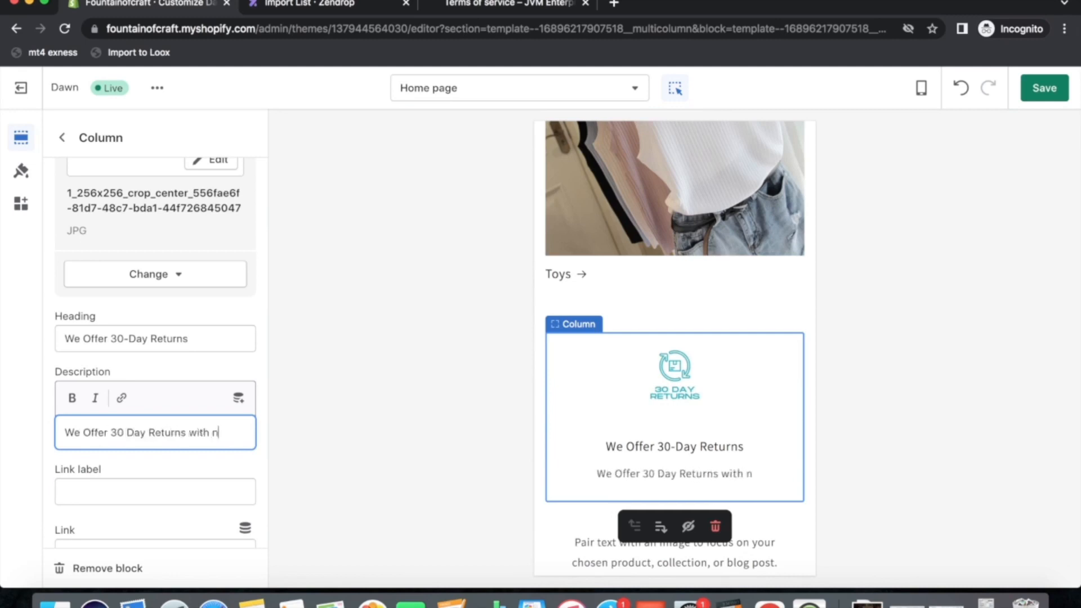
pyautogui.write('o questions as')
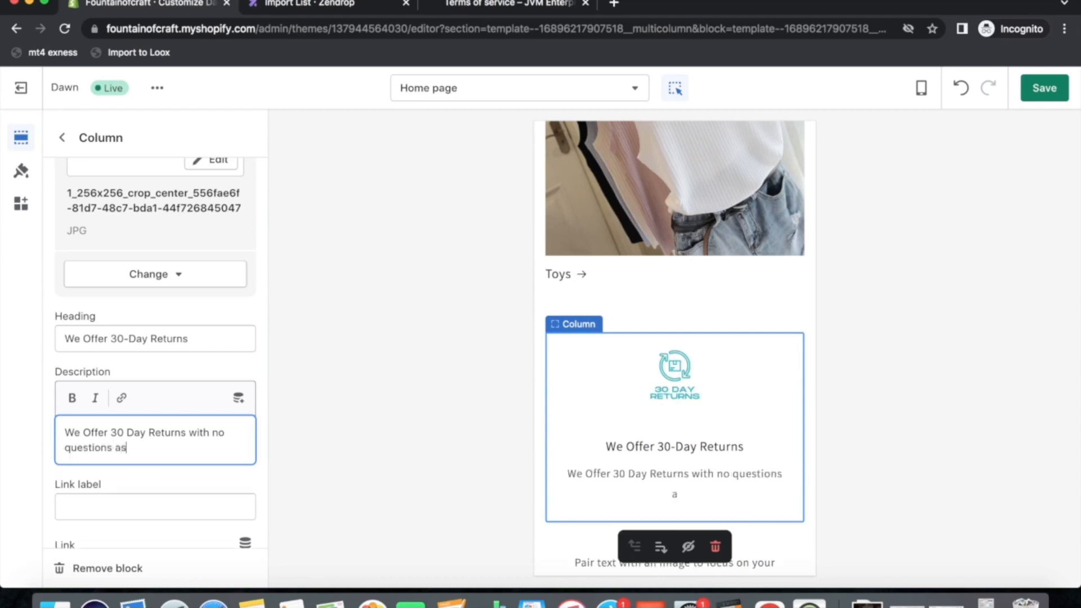
pyautogui.write('ked.')
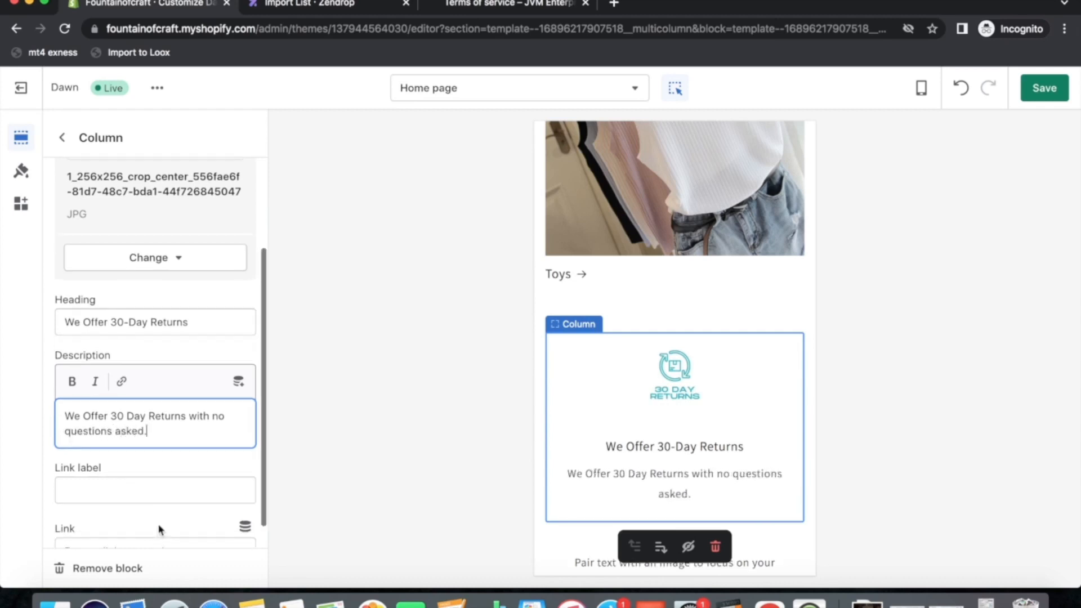
pyautogui.scroll(-2, 159, 526)
pyautogui.scroll(5, 188, 449)
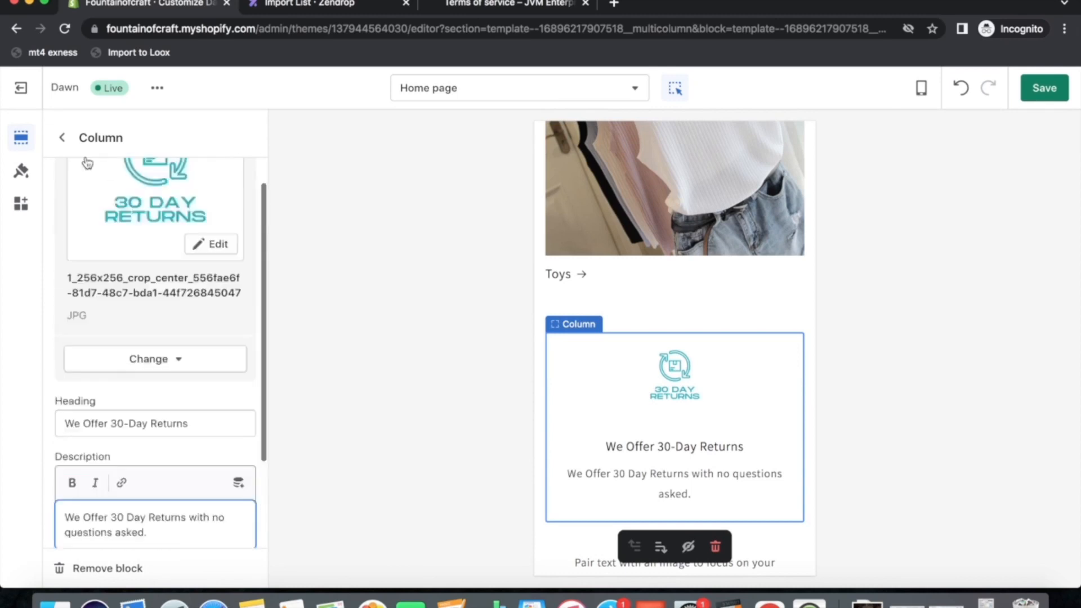
pyautogui.click(63, 139)
# Assign the Premium Quality image from the library to the second column of the Multicolumn section
pyautogui.scroll(-2, 648, 375)
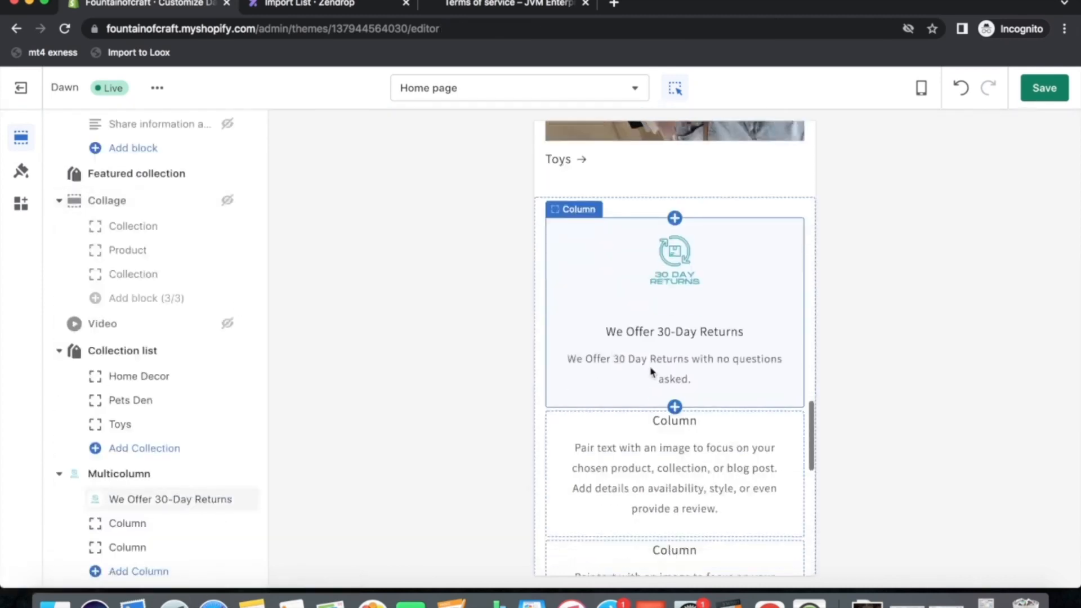
pyautogui.click(649, 459)
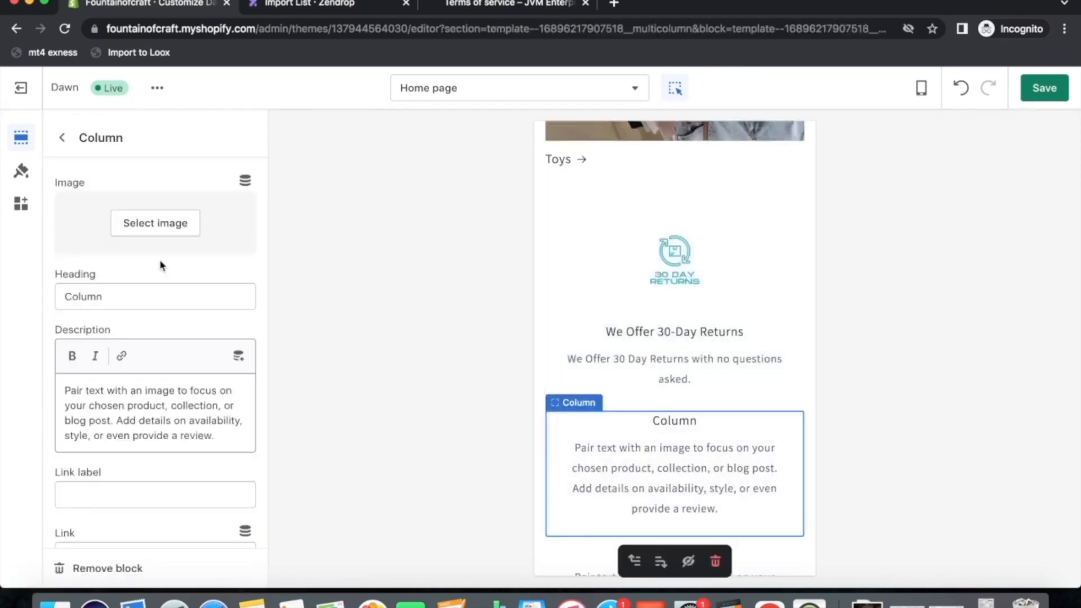
pyautogui.click(155, 222)
pyautogui.scroll(-2, 211, 453)
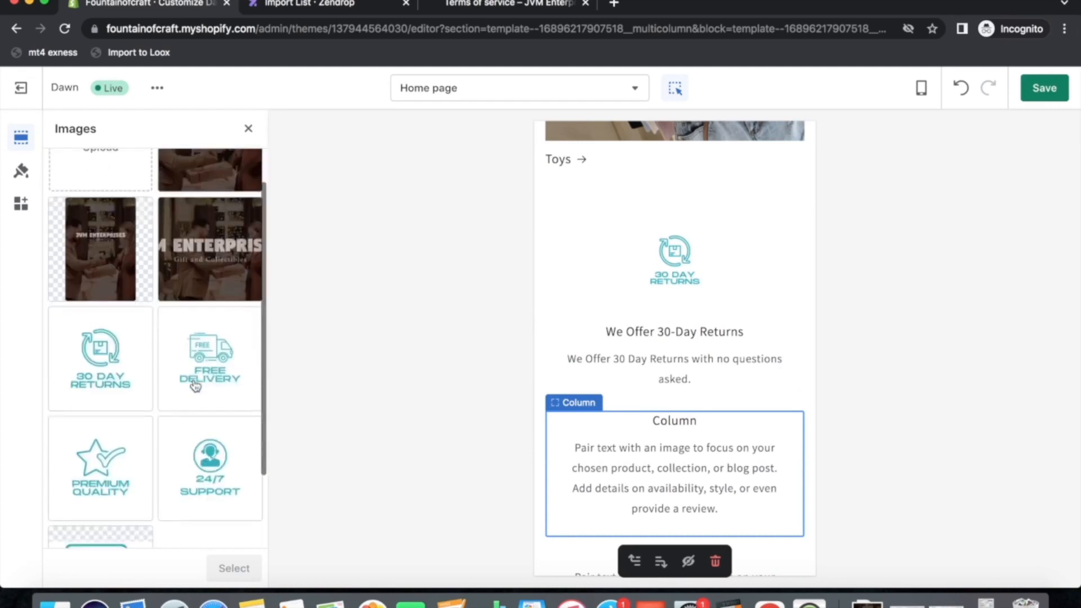
pyautogui.click(119, 462)
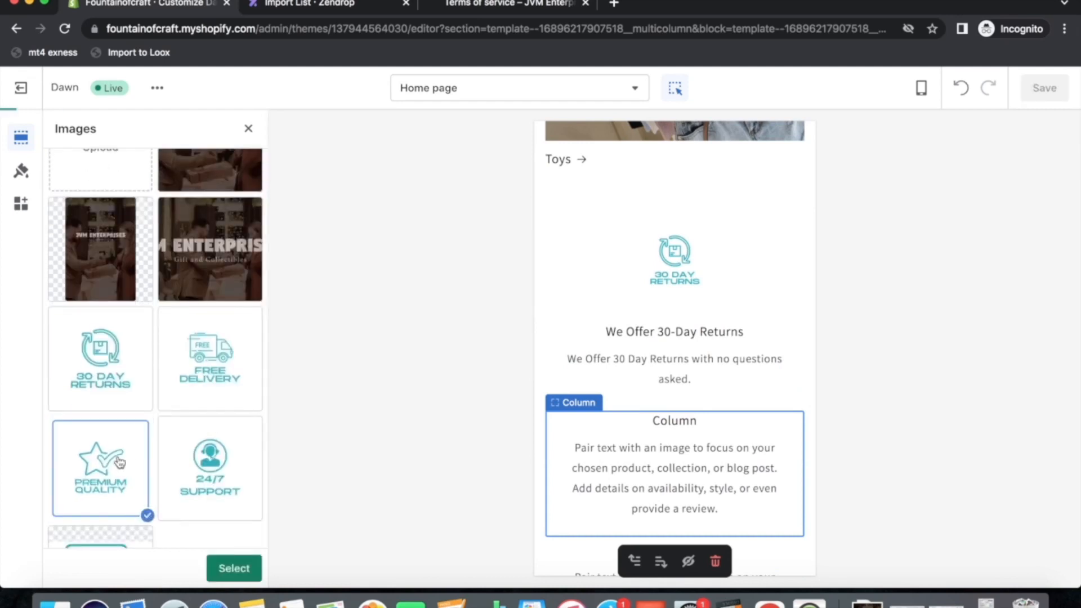
pyautogui.click(239, 569)
# Set the second column's heading to "Our Quality Is our Fortee"
pyautogui.scroll(-3, 154, 450)
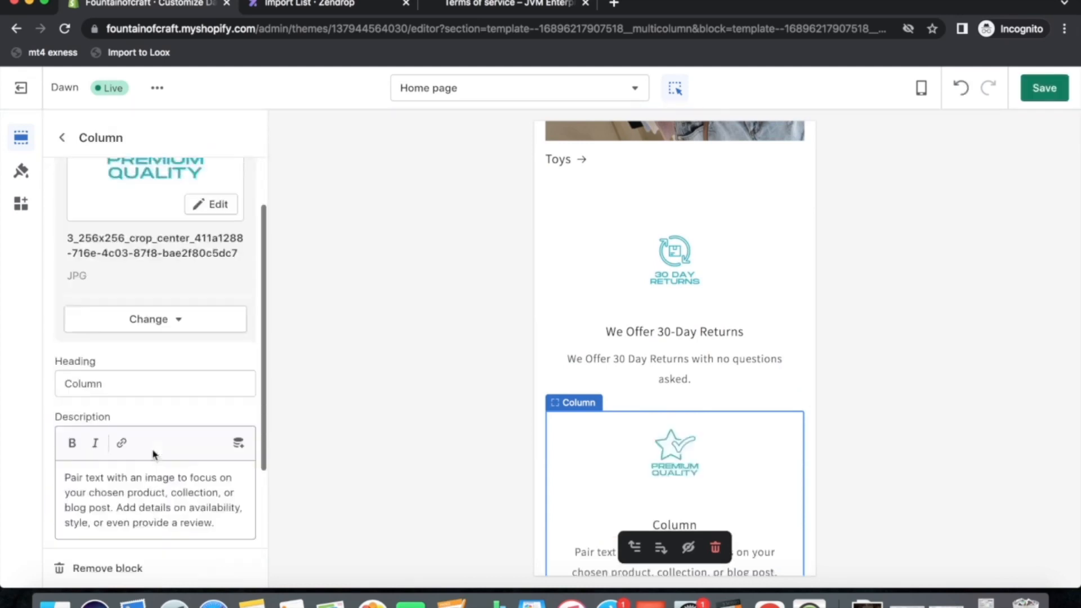
pyautogui.click(114, 348)
pyautogui.press('super+a')
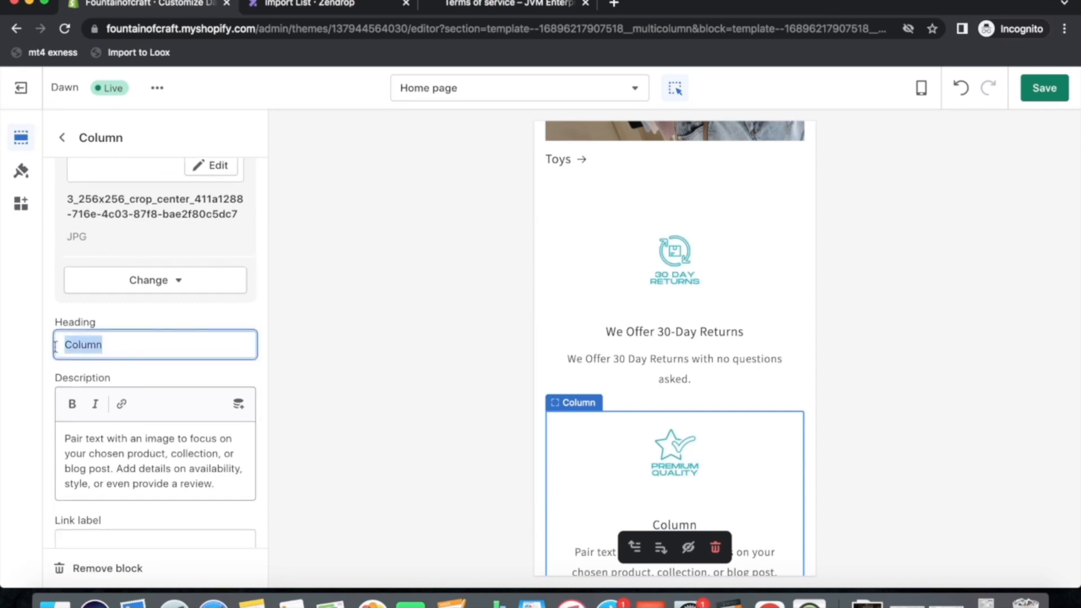
pyautogui.write('OUR')
pyautogui.press('BackSpace')
pyautogui.press('BackSpace')
pyautogui.write('ur')
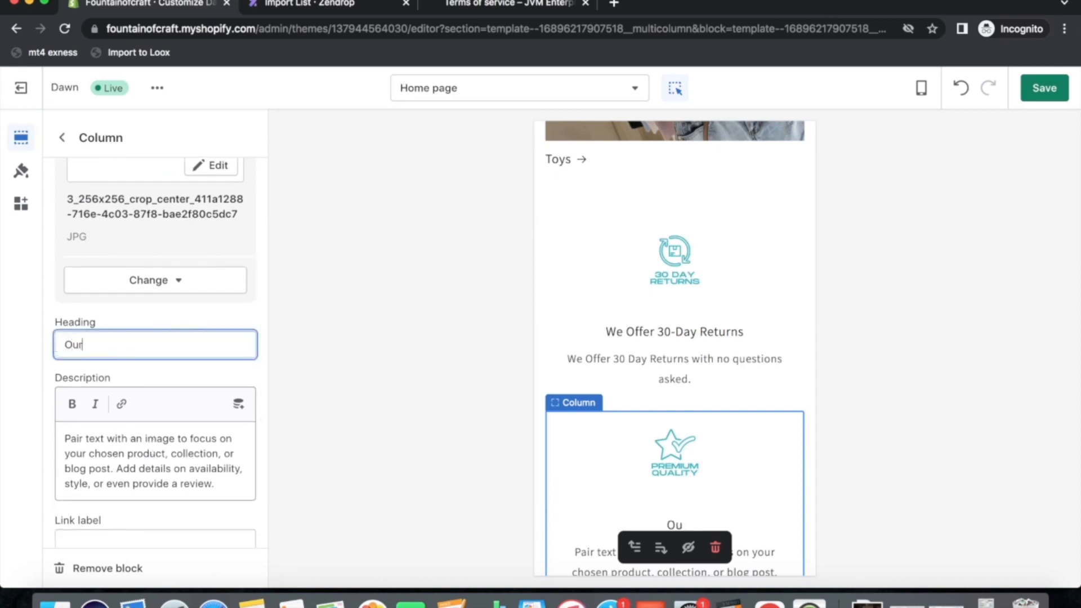
pyautogui.write(' Quality ')
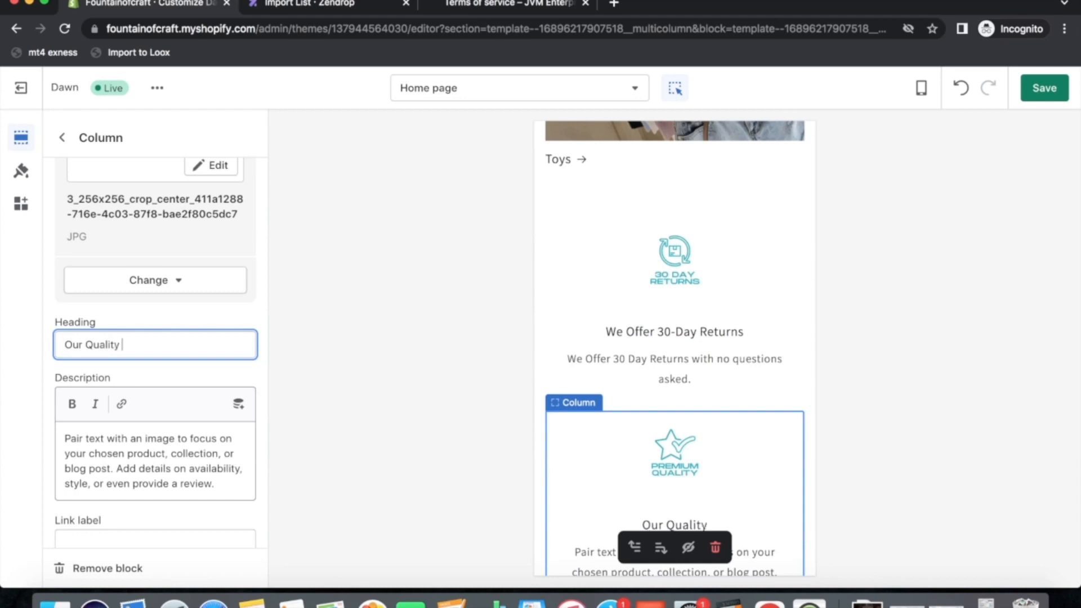
pyautogui.write('Is ou')
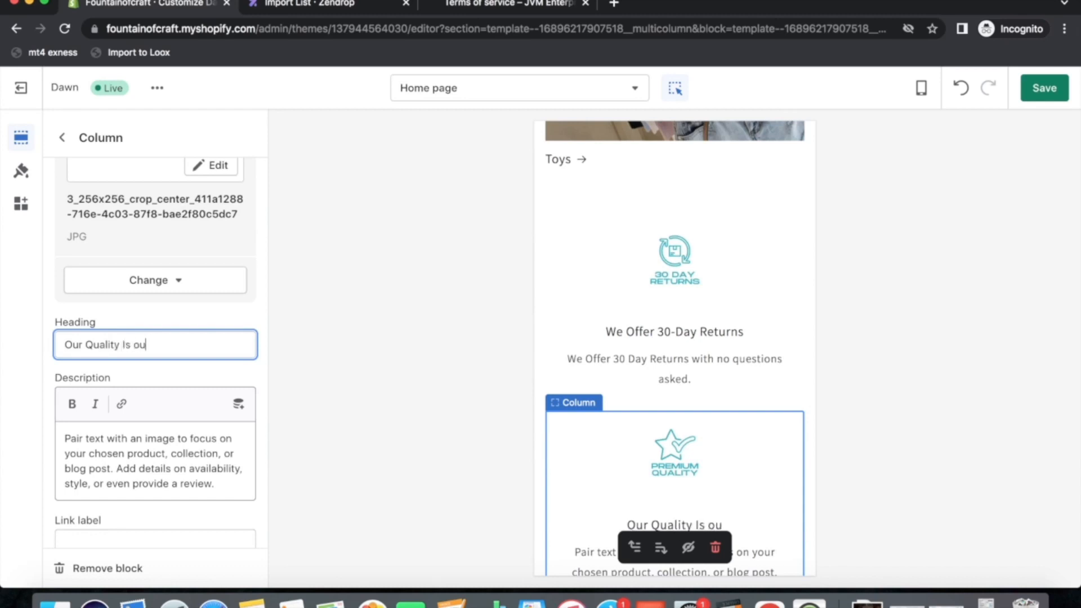
pyautogui.write('r Fortee')
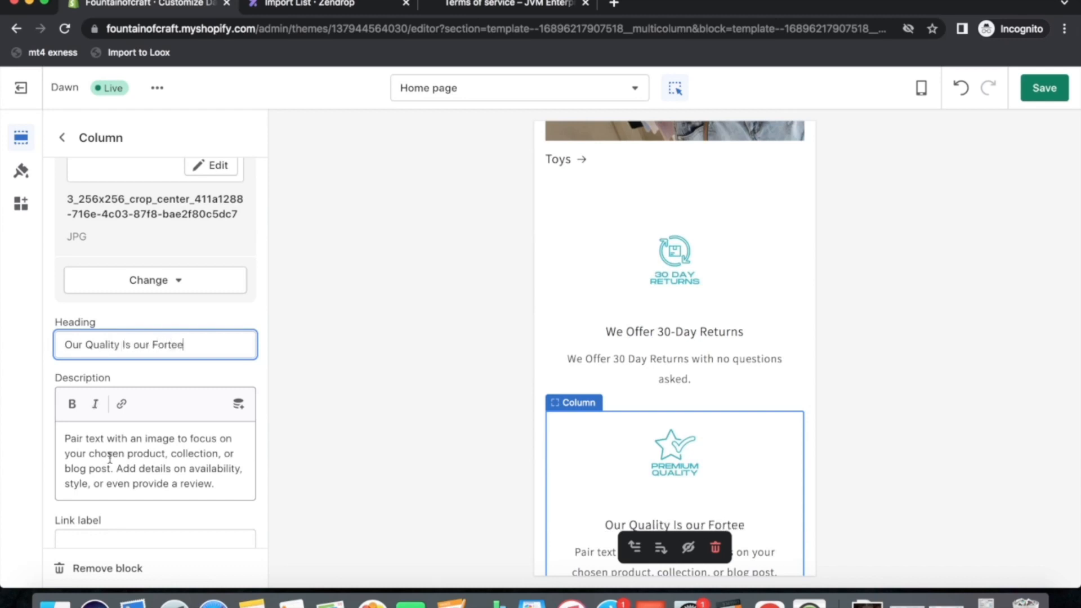
# Replace the second column's description with "Looking for the best quality Products?"
pyautogui.click(138, 468)
pyautogui.moveTo(227, 482); pyautogui.dragTo(48, 437)
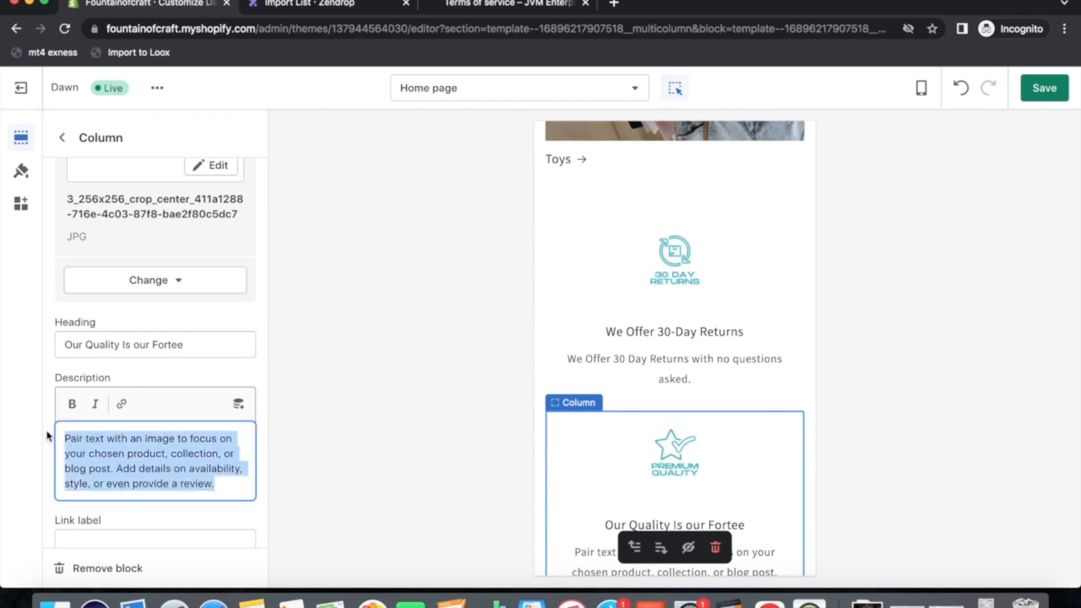
pyautogui.write('W')
pyautogui.press('BackSpace')
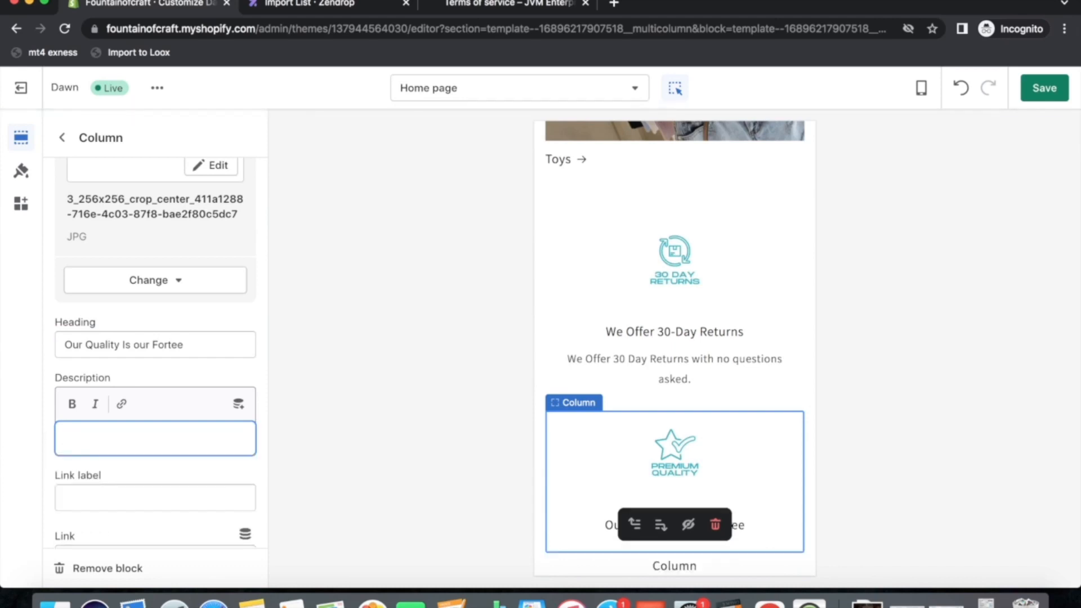
pyautogui.write('K')
pyautogui.press('BackSpace')
pyautogui.write('Looki')
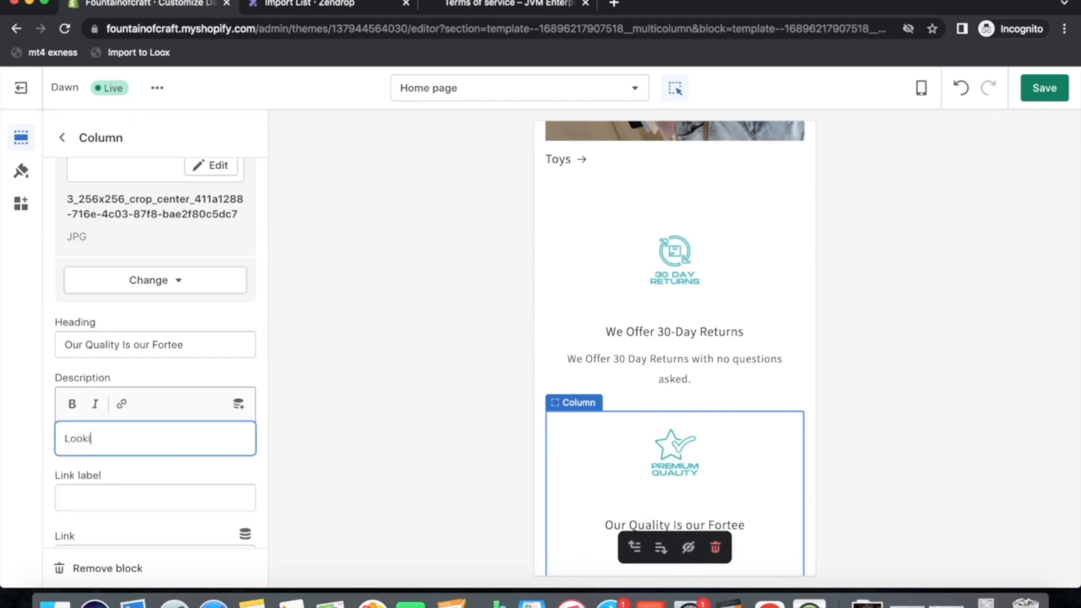
pyautogui.write('ng for the best quality Products')
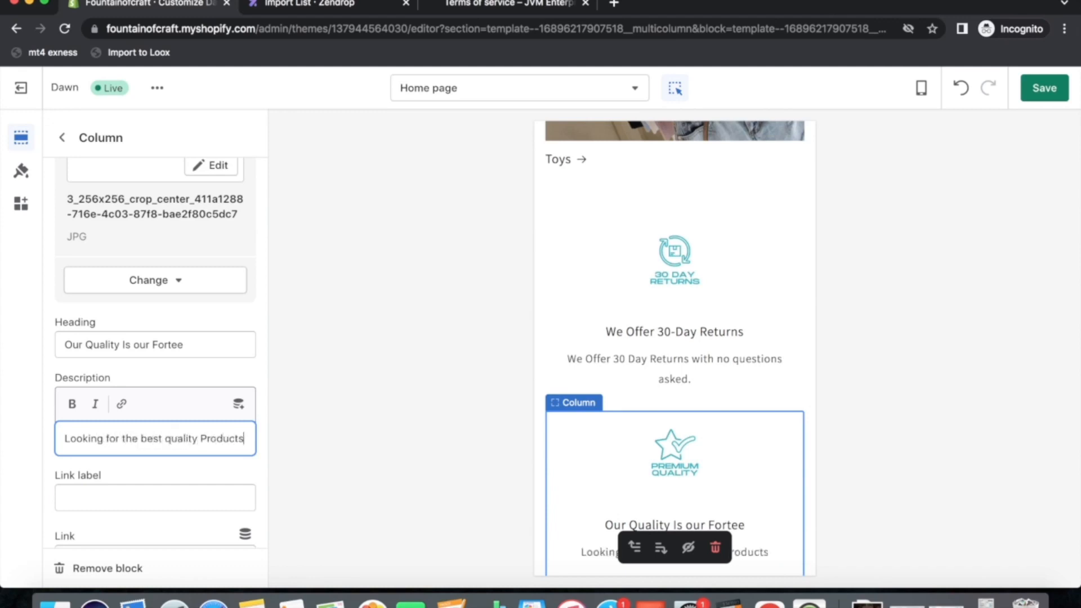
pyautogui.write('?')
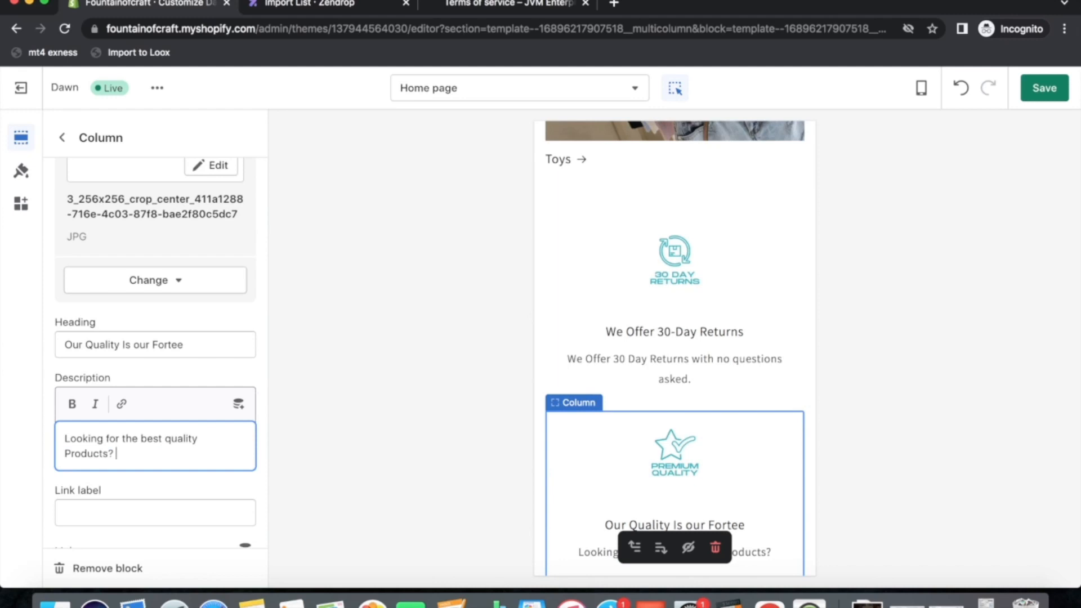
# Add a second line reading "You are at the right place." to the second column's description
pyautogui.press('Return')
pyautogui.write('You al')
pyautogui.press('BackSpace')
pyautogui.press('BackSpace')
pyautogui.press('BackSpace')
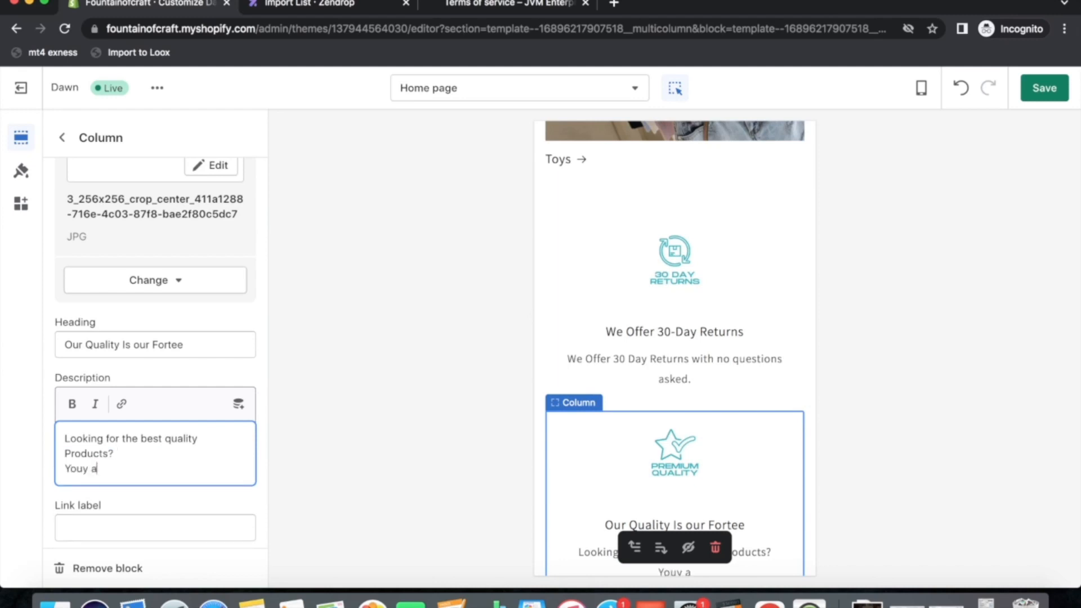
pyautogui.write('are at the')
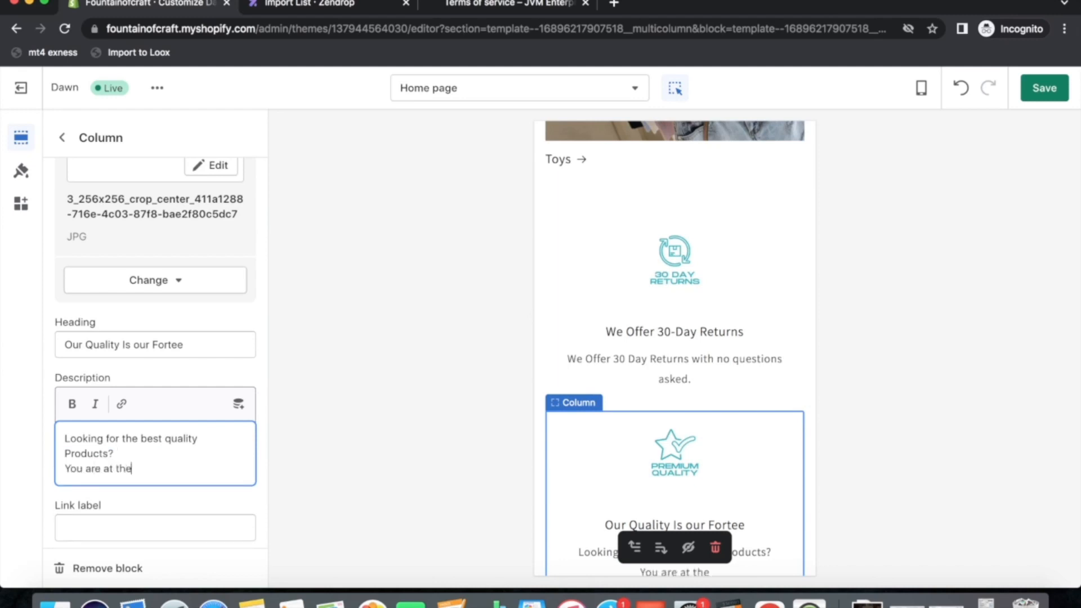
pyautogui.write(' right place.')
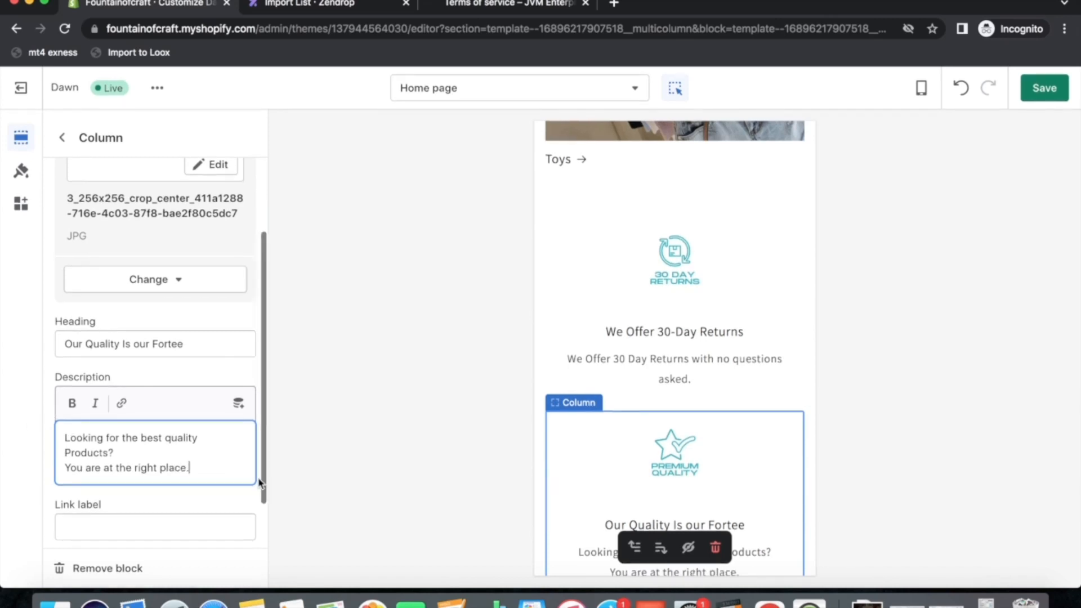
# Assign the 24/7 Support image from the library to the third column of the Multicolumn section
pyautogui.scroll(-1, 261, 482)
pyautogui.scroll(1, 260, 484)
pyautogui.scroll(2, 261, 482)
pyautogui.click(63, 137)
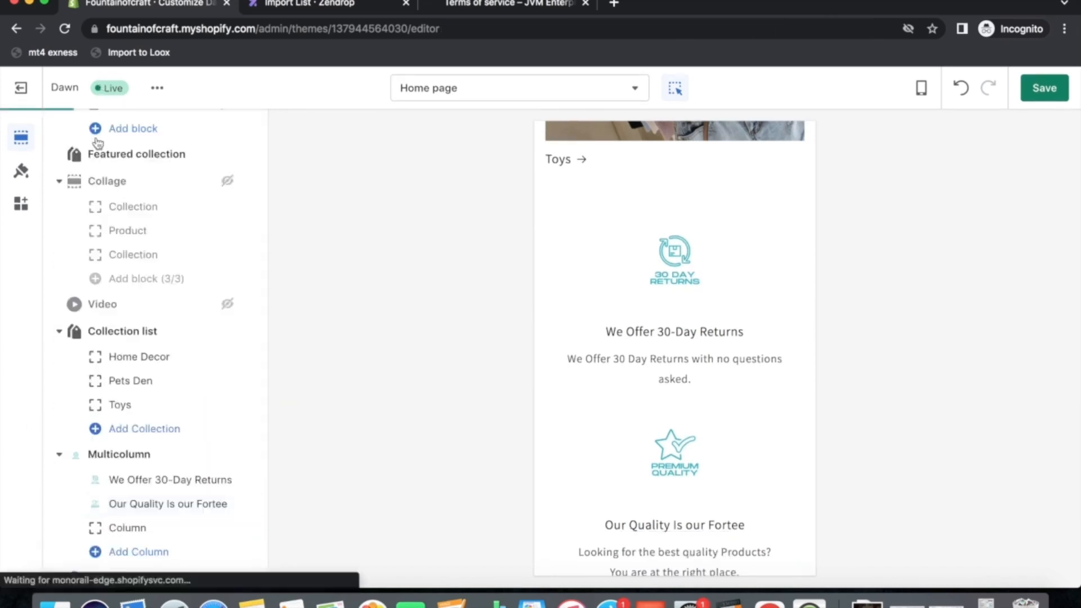
pyautogui.scroll(-5, 678, 472)
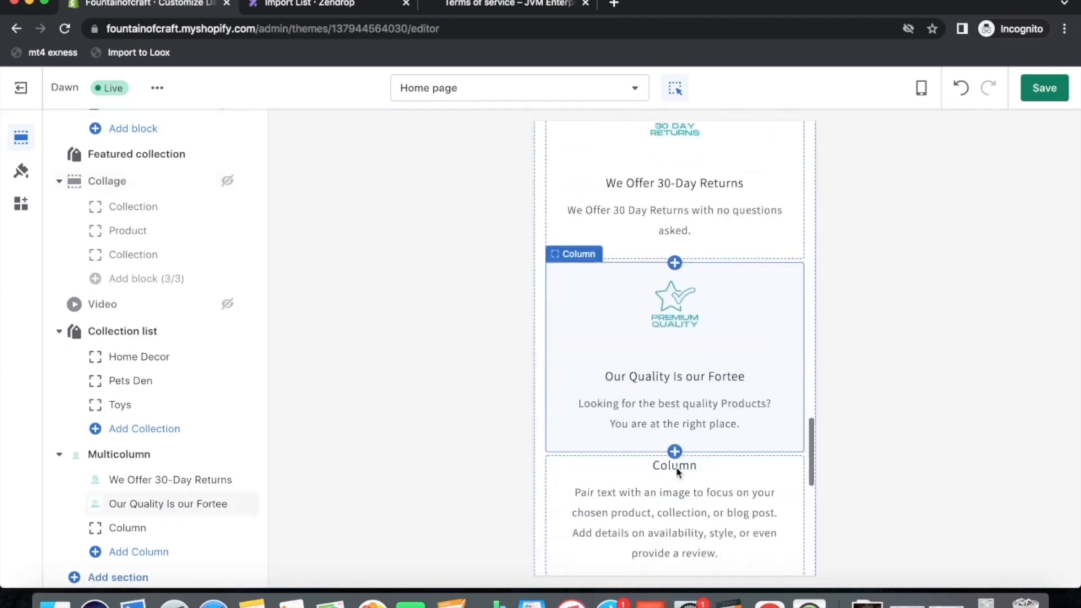
pyautogui.click(135, 529)
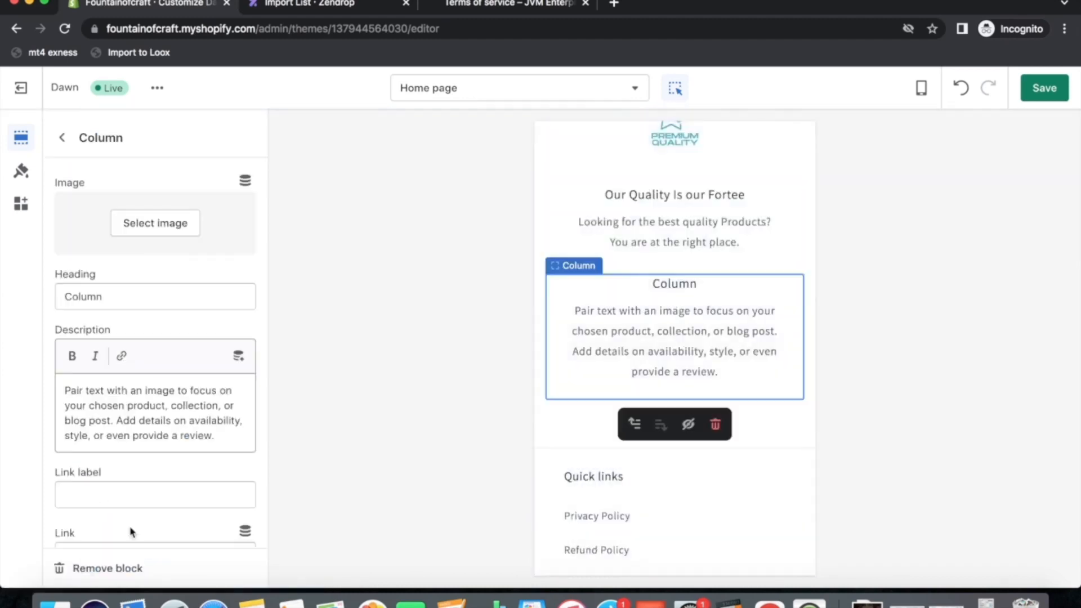
pyautogui.click(168, 223)
pyautogui.scroll(-5, 237, 454)
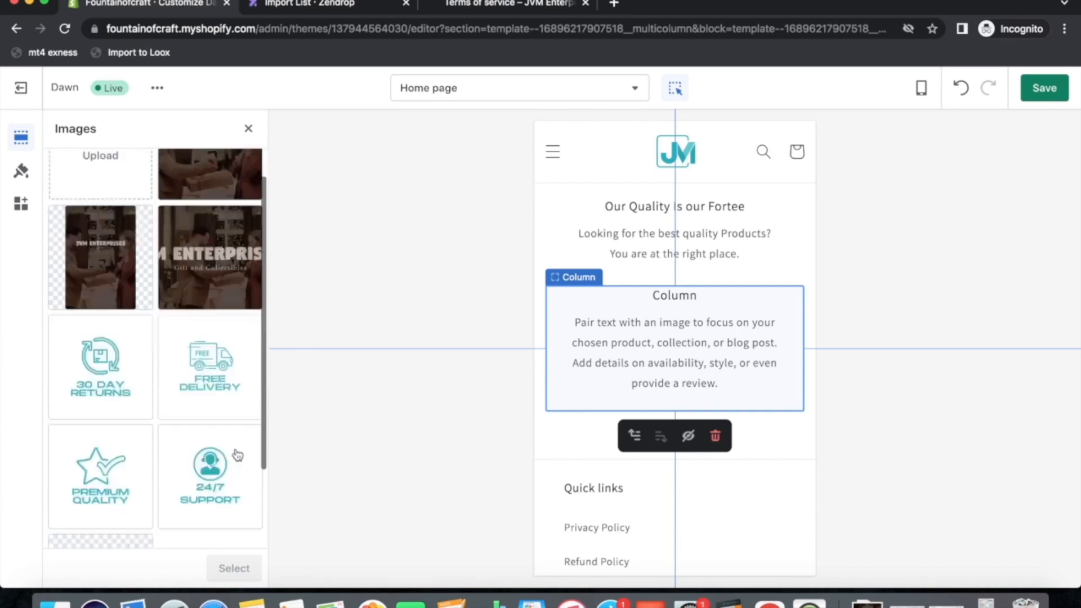
pyautogui.click(250, 433)
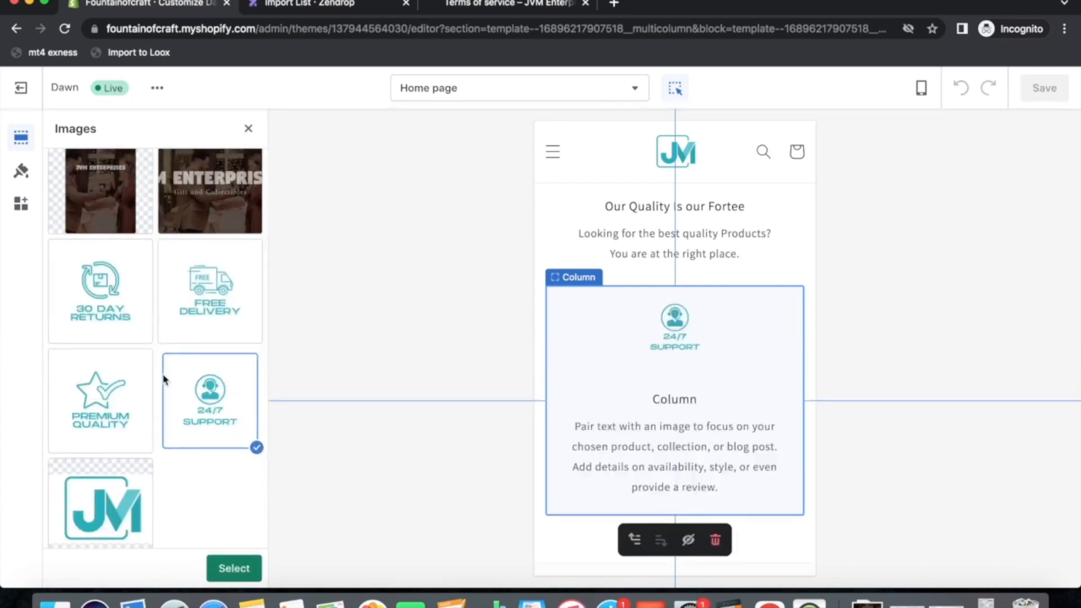
pyautogui.click(234, 568)
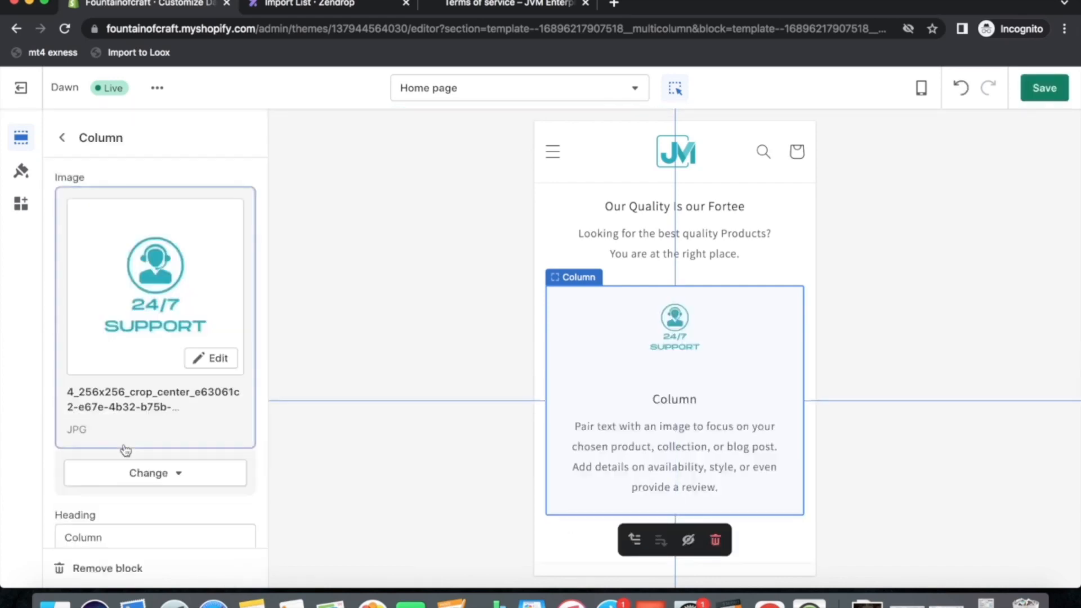
# Set the third column's heading to "Round The Clock Support"
pyautogui.scroll(-3, 137, 428)
pyautogui.click(113, 381)
pyautogui.moveTo(113, 382); pyautogui.dragTo(59, 381)
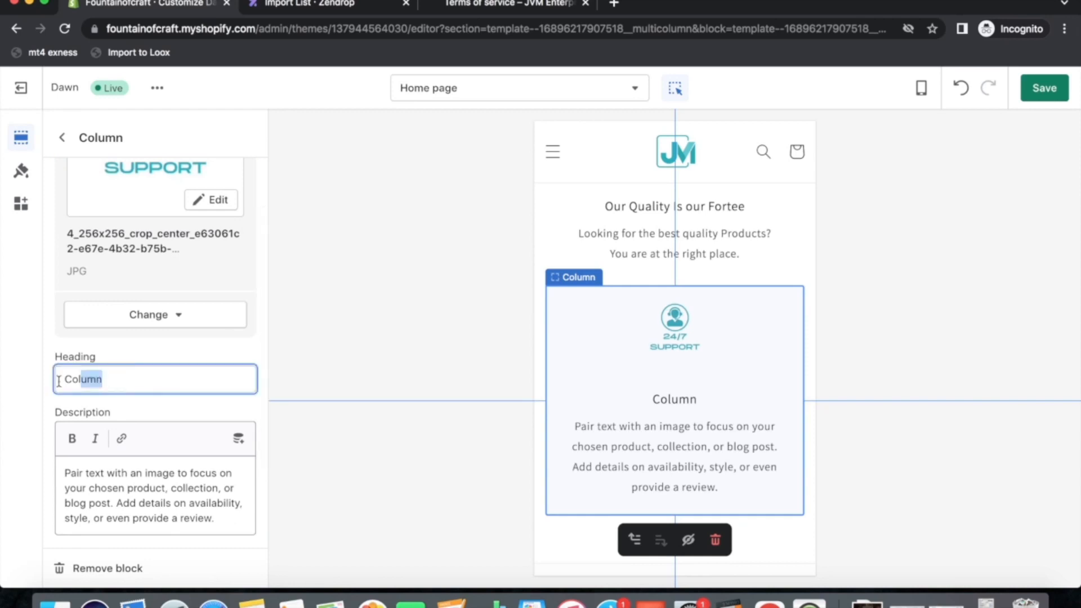
pyautogui.press('BackSpace')
pyautogui.press('BackSpace')
pyautogui.press('BackSpace')
pyautogui.press('BackSpace')
pyautogui.write('Ro')
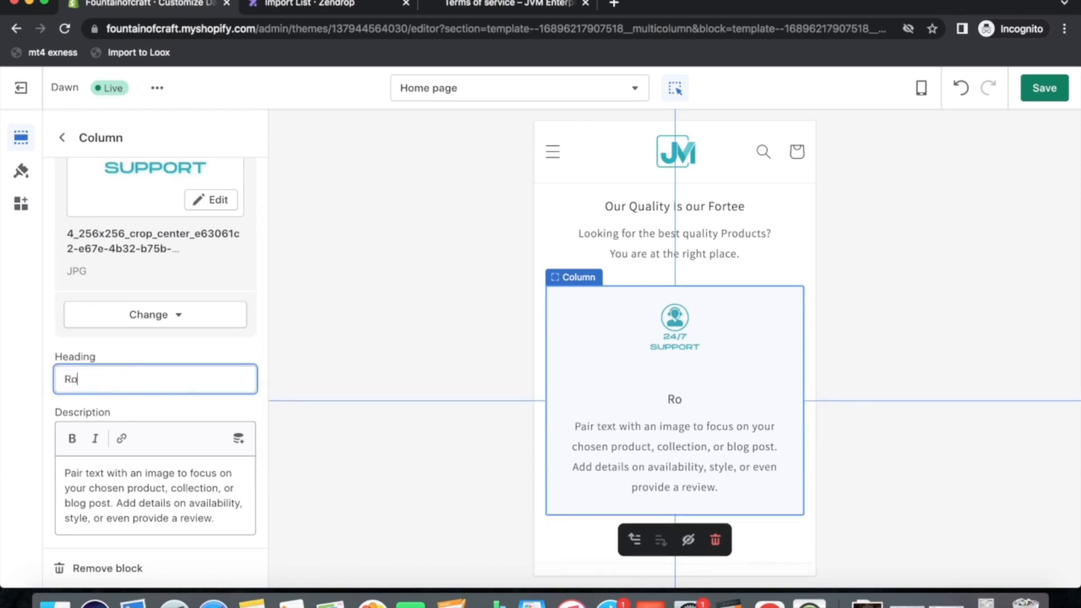
pyautogui.write('und The c')
pyautogui.press('BackSpace')
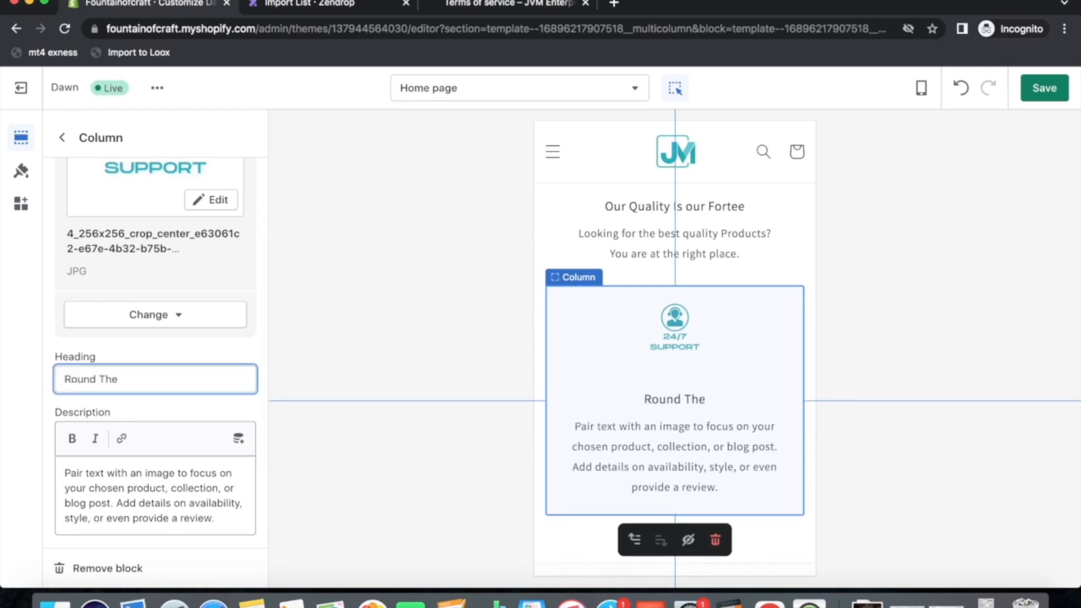
pyautogui.write('Ck')
pyautogui.press('BackSpace')
pyautogui.write('lock ')
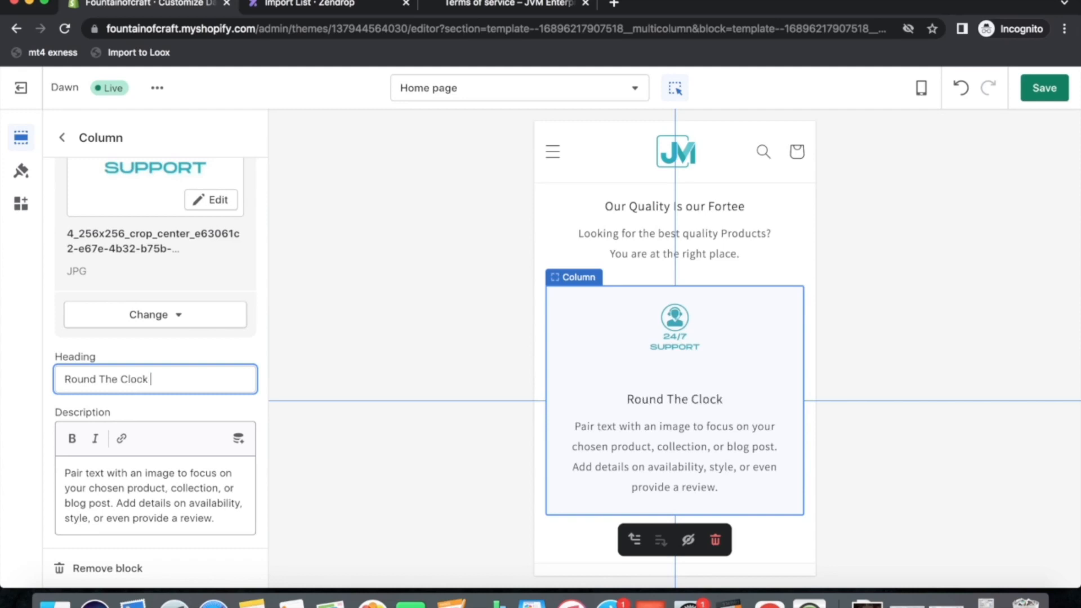
pyautogui.write('Support')
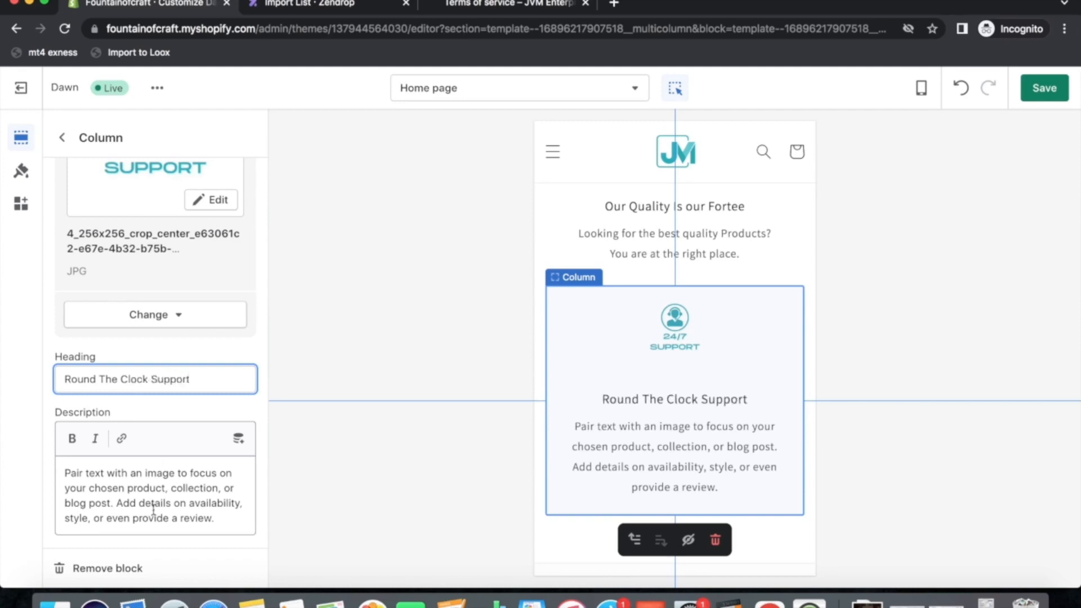
# Replace the third column's description with "We have a dedicated support staff to cater our customer needs." and return to the section list
pyautogui.click(153, 510)
pyautogui.moveTo(222, 514); pyautogui.dragTo(34, 464)
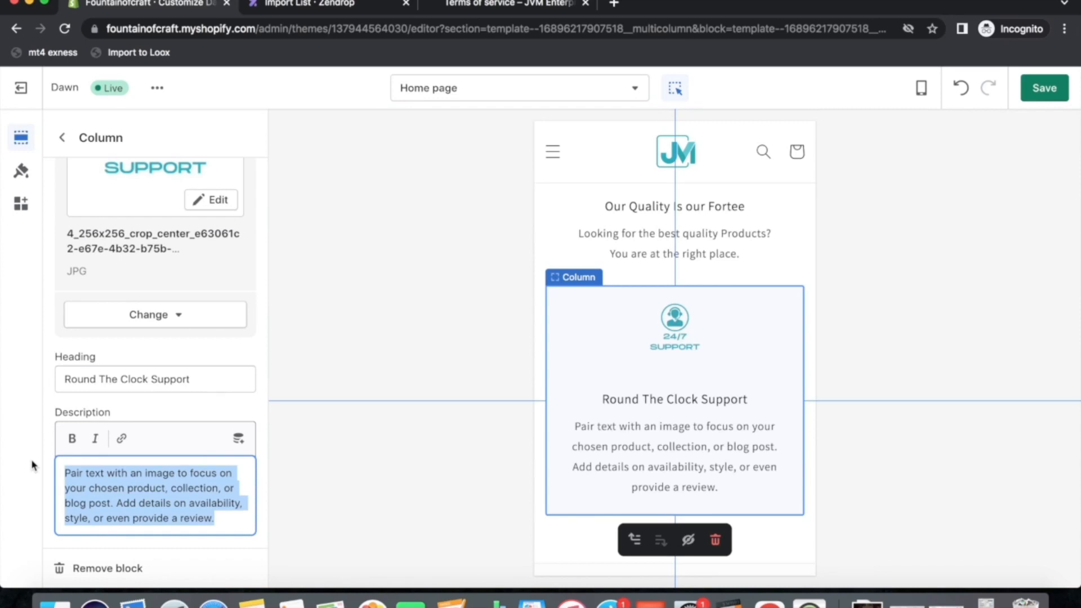
pyautogui.write('We have a ')
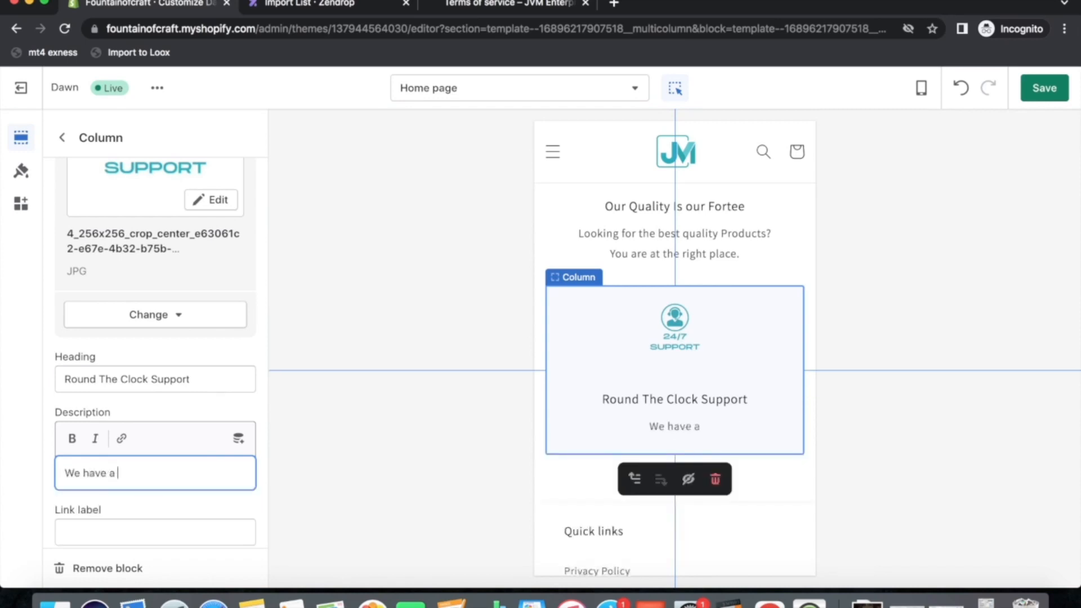
pyautogui.write('deduc')
pyautogui.press('BackSpace')
pyautogui.press('BackSpace')
pyautogui.write('iuca')
pyautogui.press('BackSpace')
pyautogui.press('BackSpace')
pyautogui.press('BackSpace')
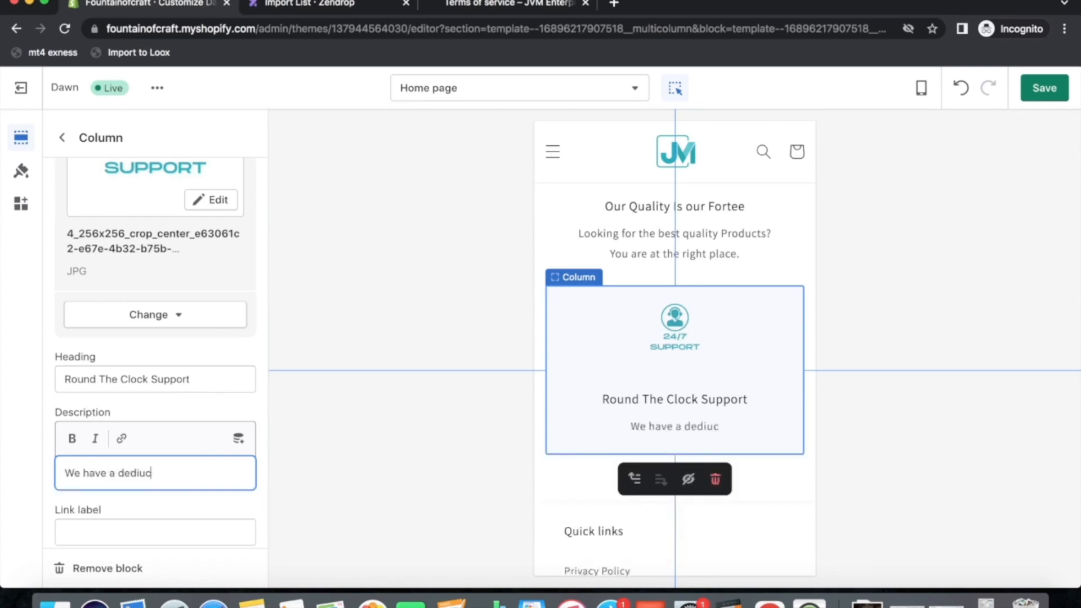
pyautogui.write('cated ')
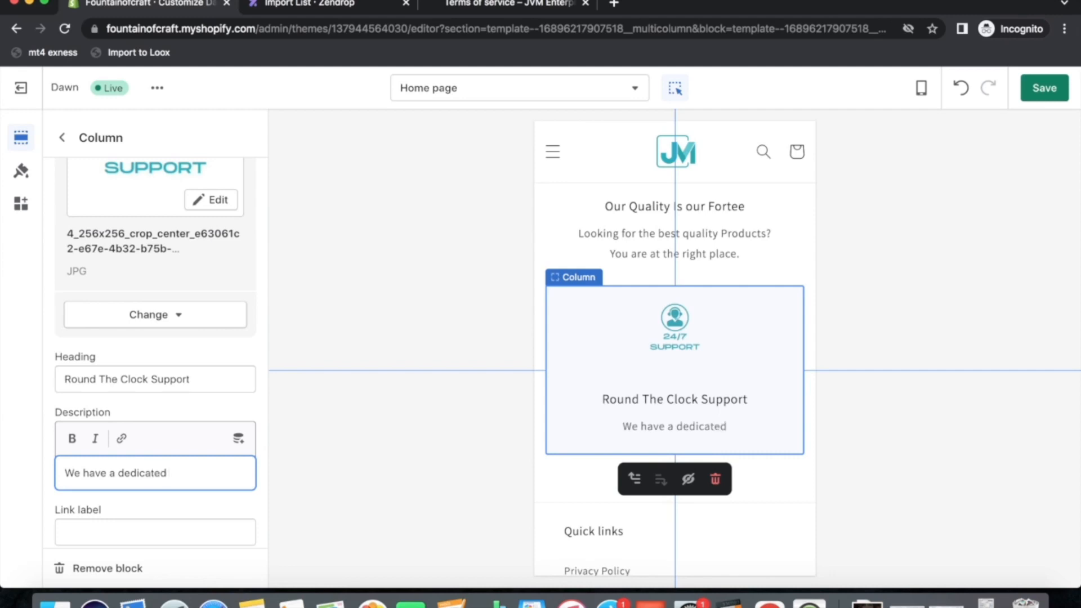
pyautogui.write('support')
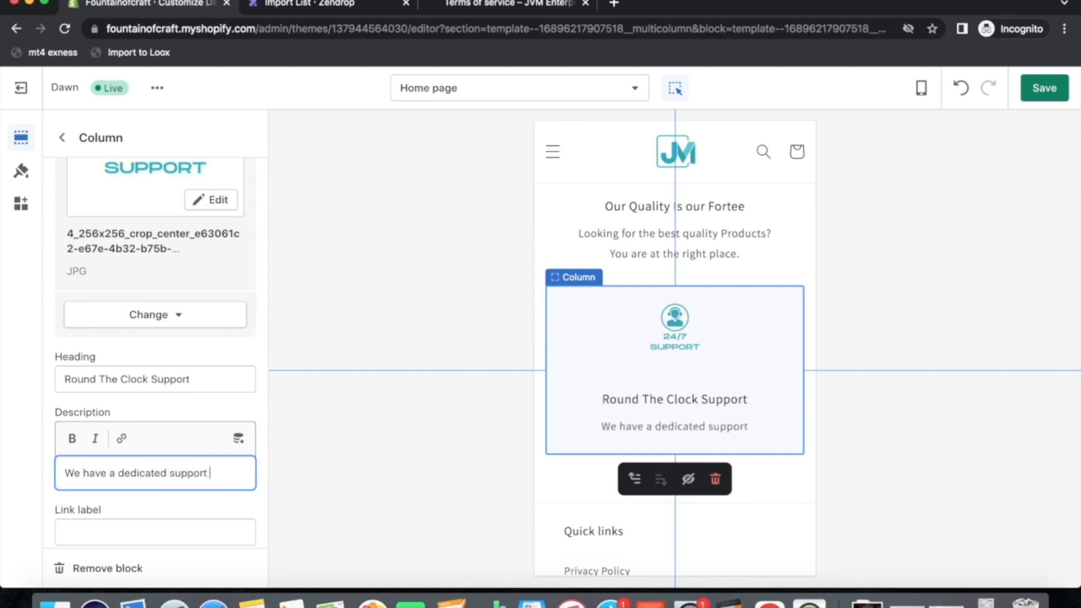
pyautogui.write(' staff to ctare')
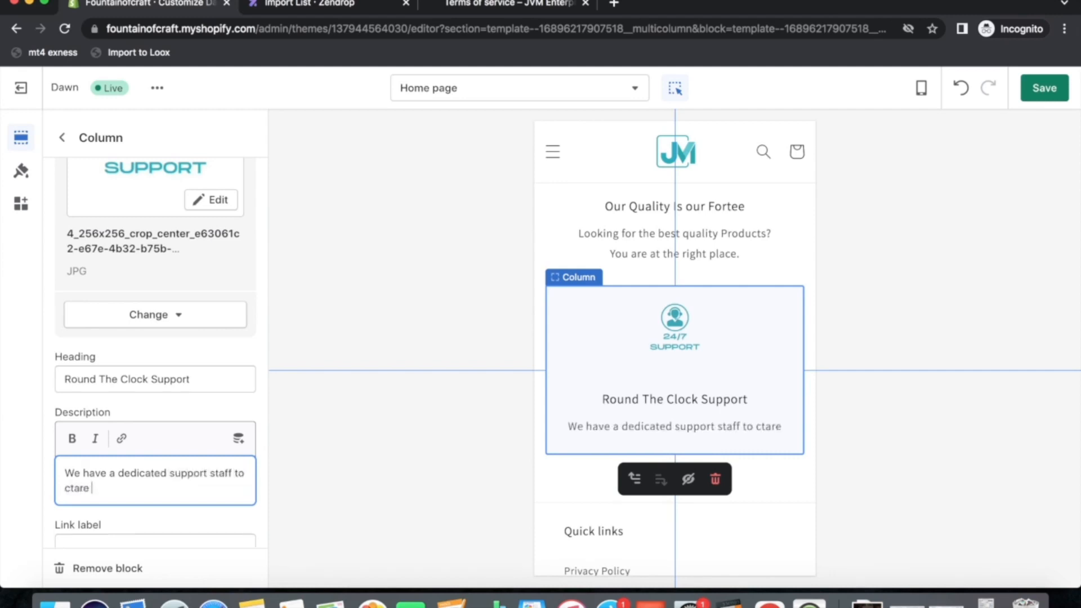
pyautogui.press('BackSpace')
pyautogui.press('BackSpace')
pyautogui.press('BackSpace')
pyautogui.press('BackSpace')
pyautogui.write('ater o')
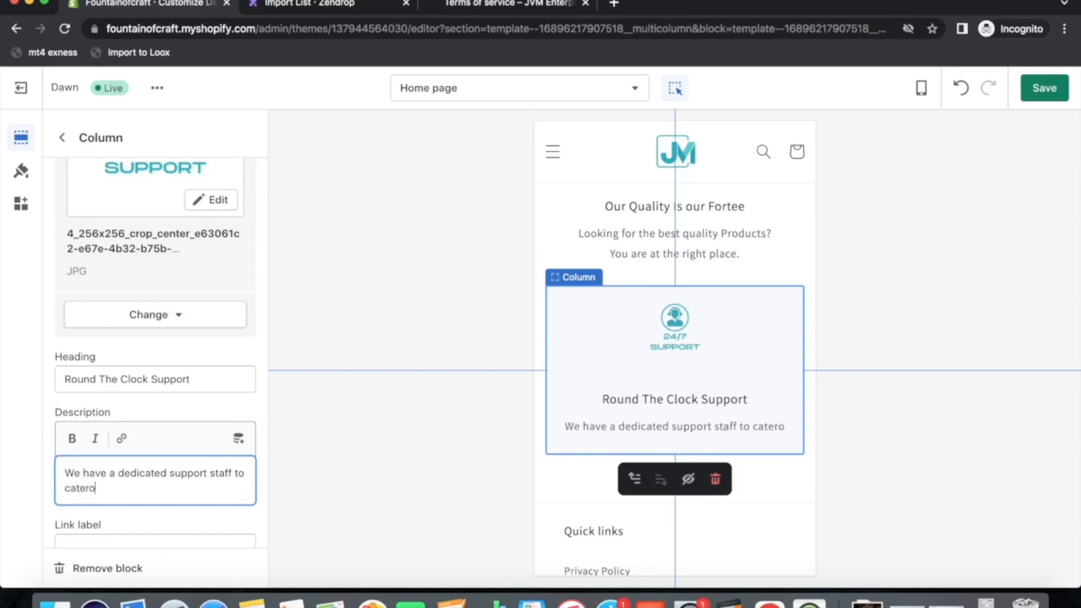
pyautogui.write('ur customer ')
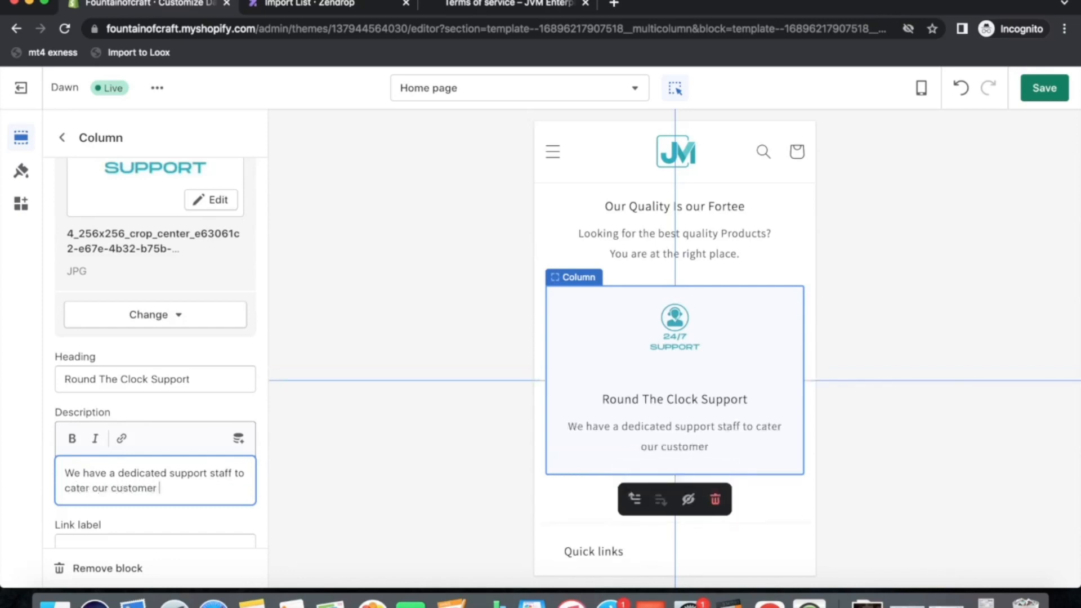
pyautogui.write('needs.')
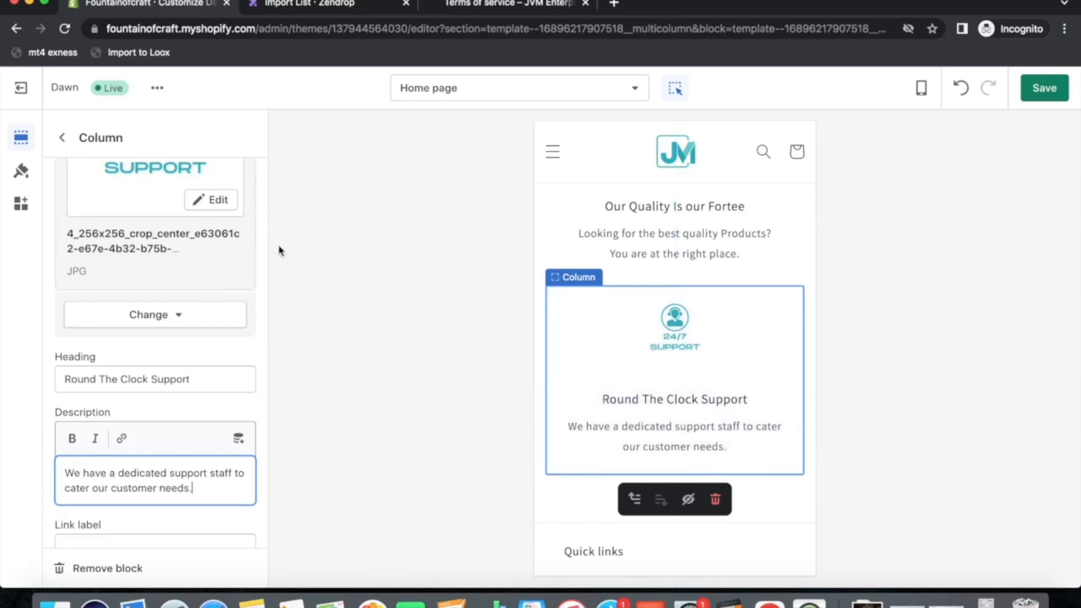
pyautogui.scroll(-3, 241, 371)
pyautogui.click(62, 138)
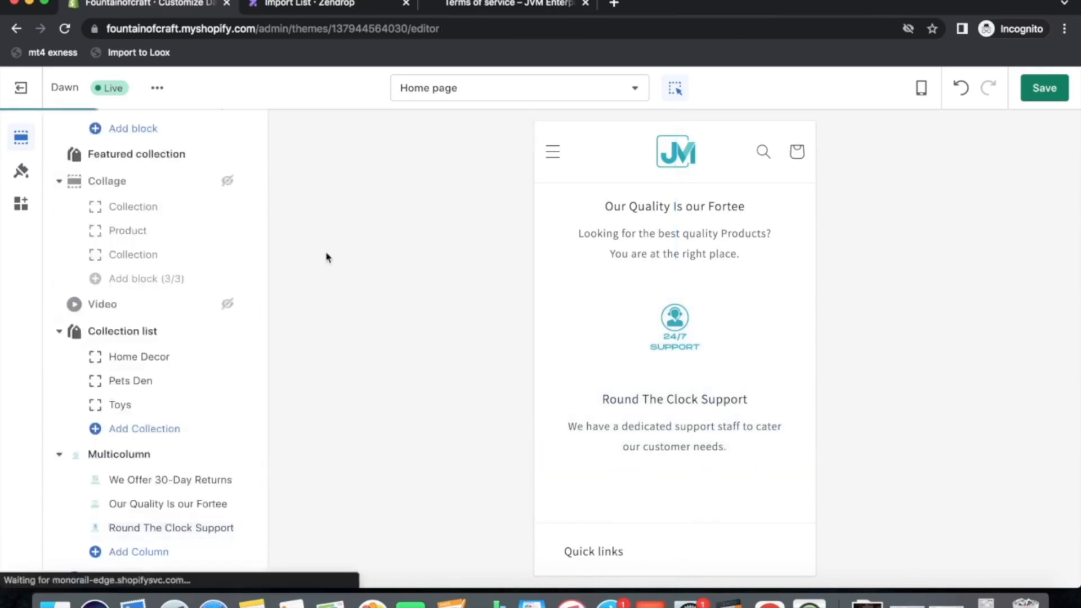
# Change the heading of the footer's Quick links menu to "Our Policies" and save the theme
pyautogui.scroll(-5, 601, 485)
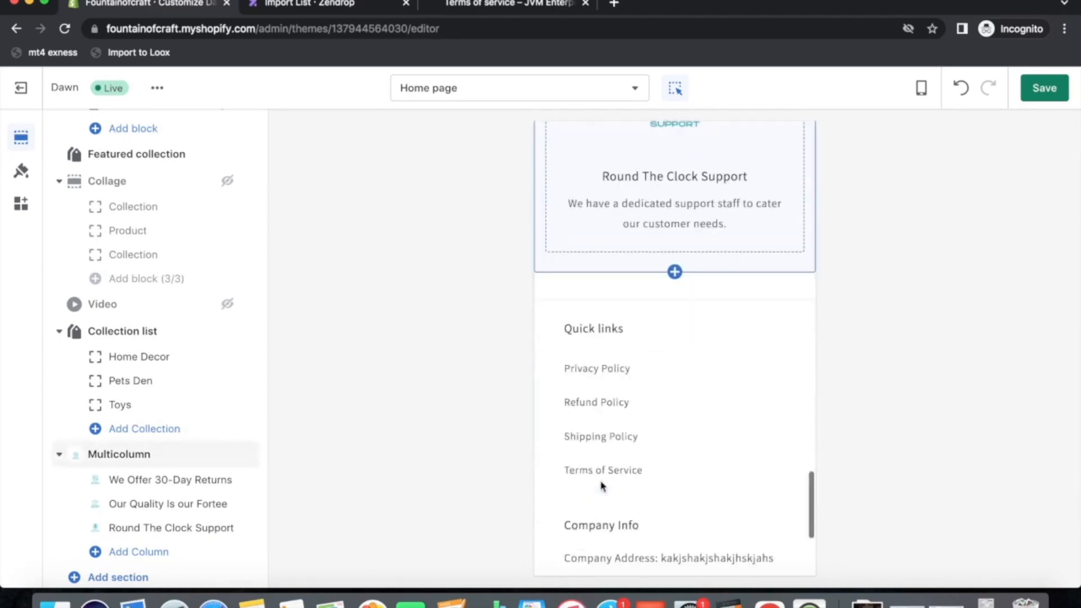
pyautogui.click(603, 259)
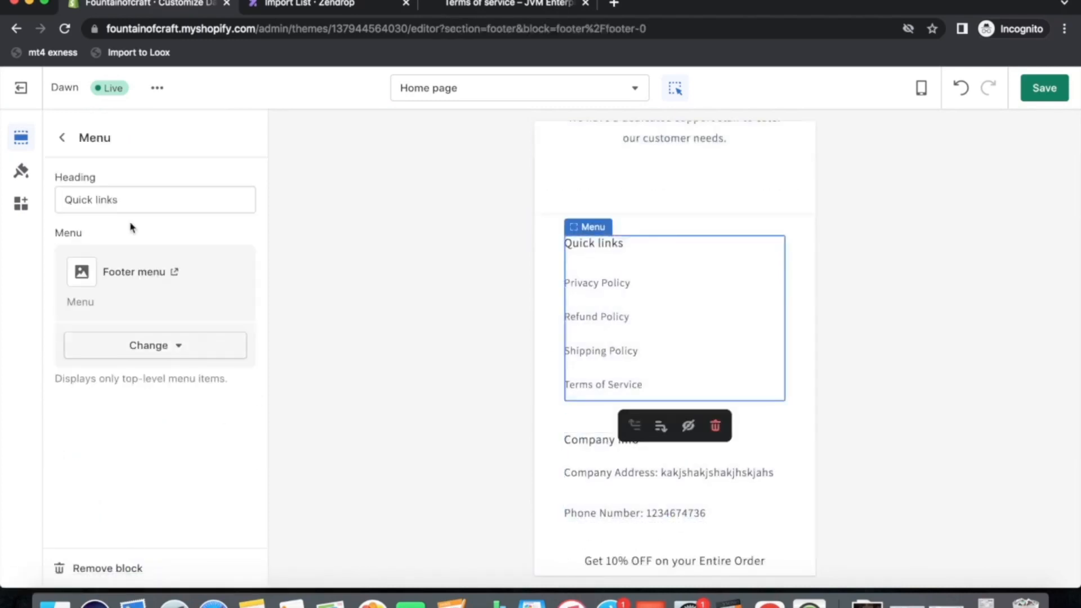
pyautogui.moveTo(128, 201); pyautogui.dragTo(2, 200)
pyautogui.write('O')
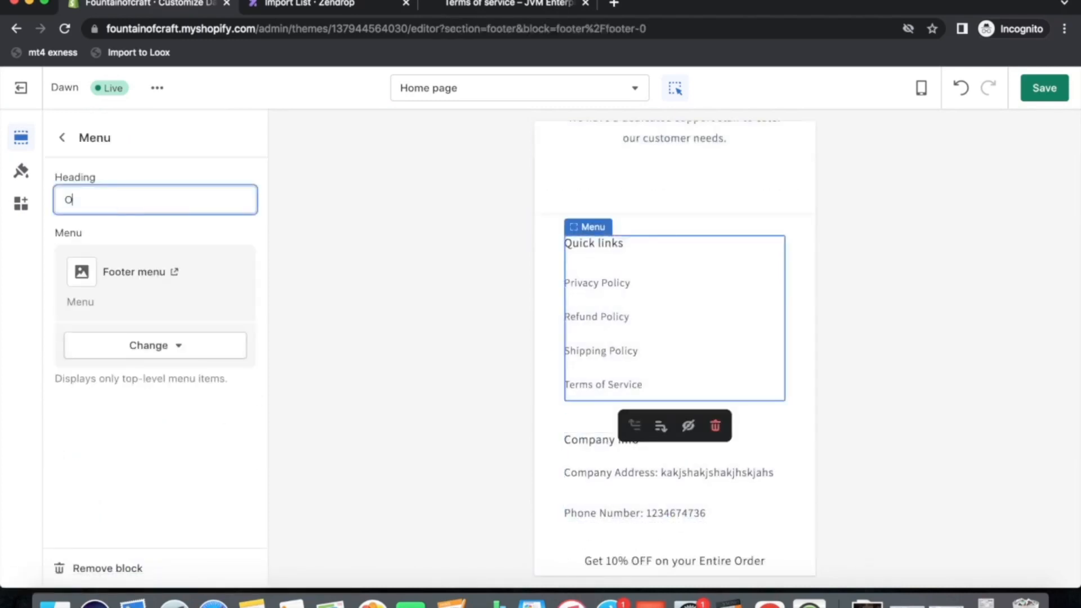
pyautogui.write('ur Plo')
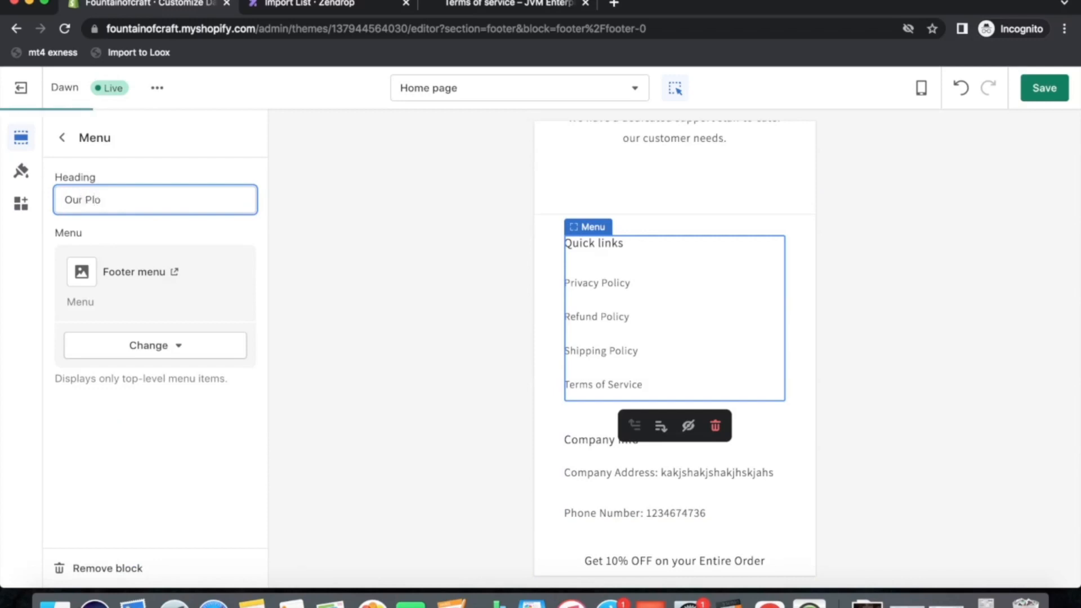
pyautogui.press('BackSpace')
pyautogui.press('BackSpace')
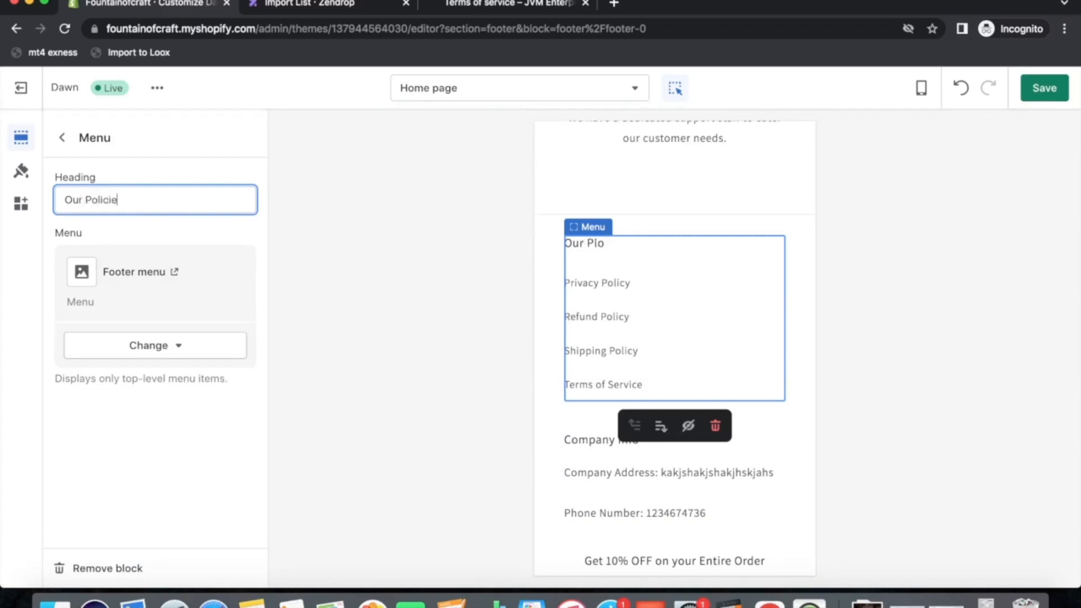
pyautogui.write('olicies')
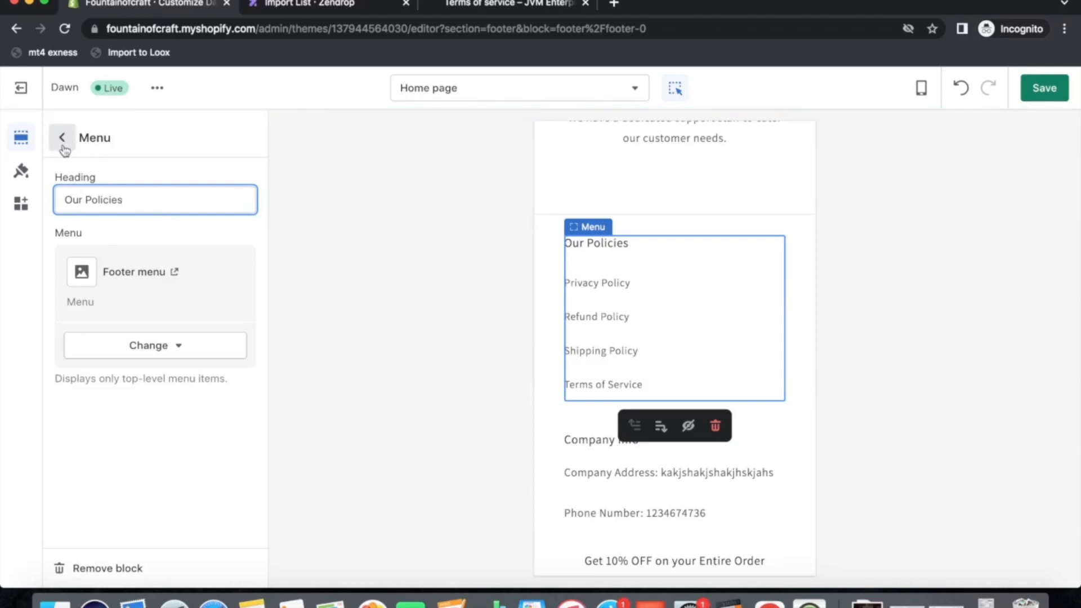
pyautogui.click(1043, 87)
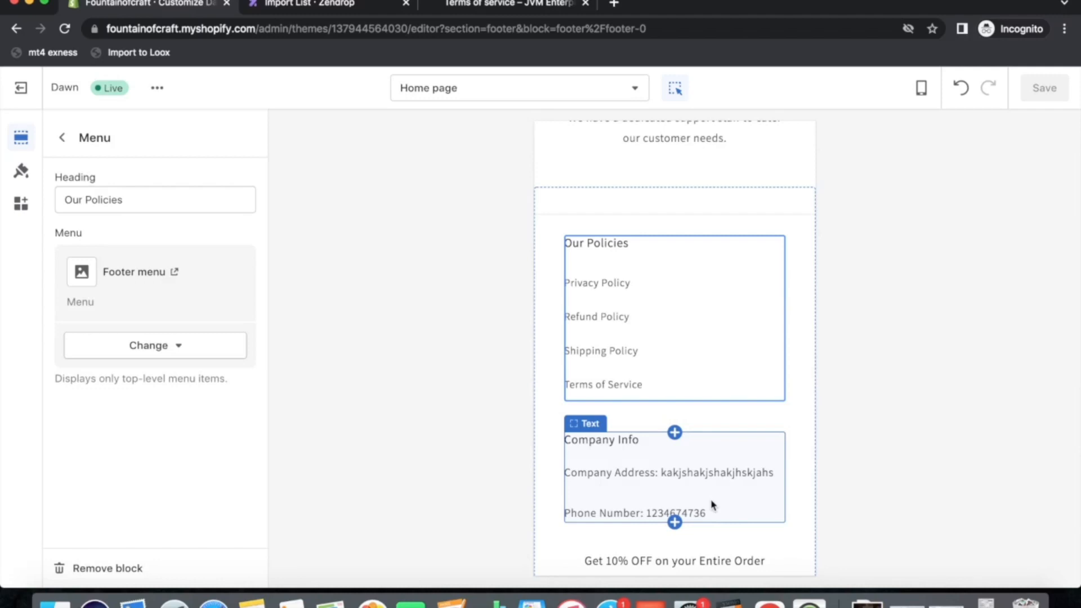
# Review the home page preview, covering the guarantee columns, footer, banner and New Arrivals products
pyautogui.scroll(20, 720, 432)
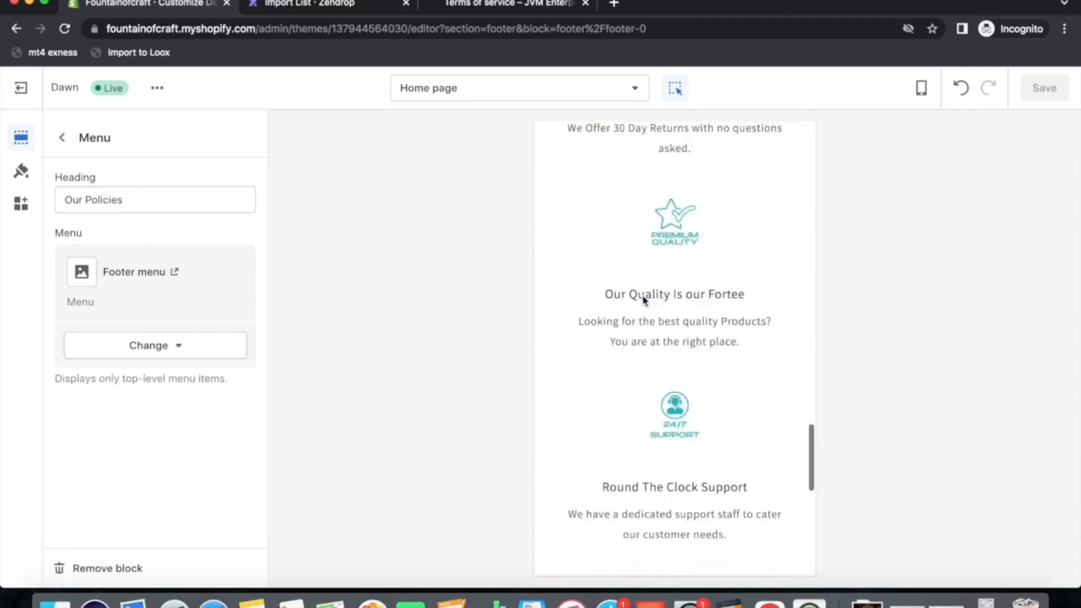
pyautogui.scroll(-5, 646, 480)
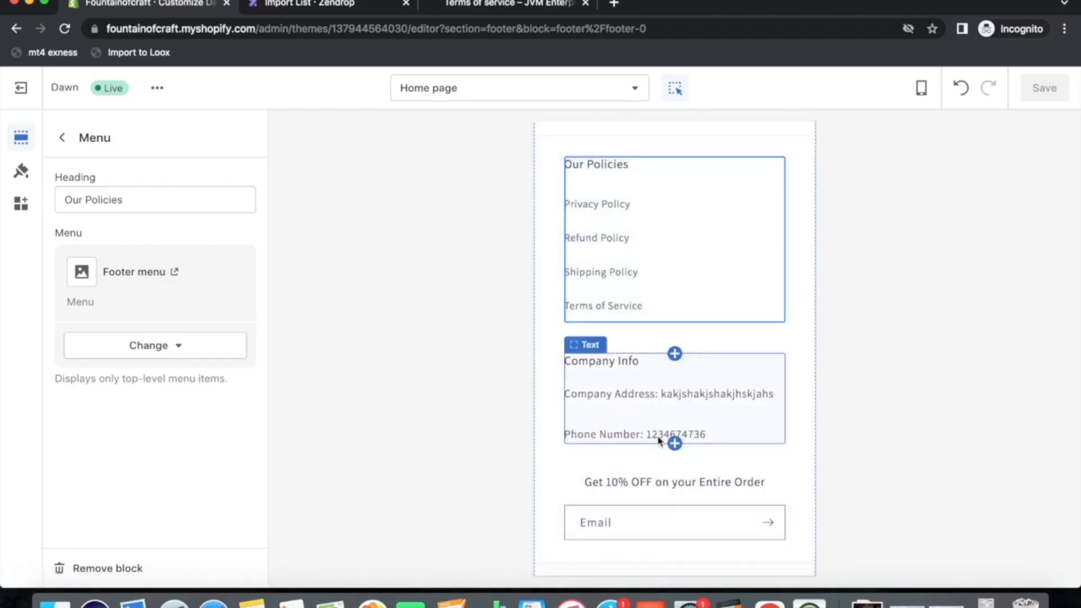
pyautogui.scroll(20, 659, 440)
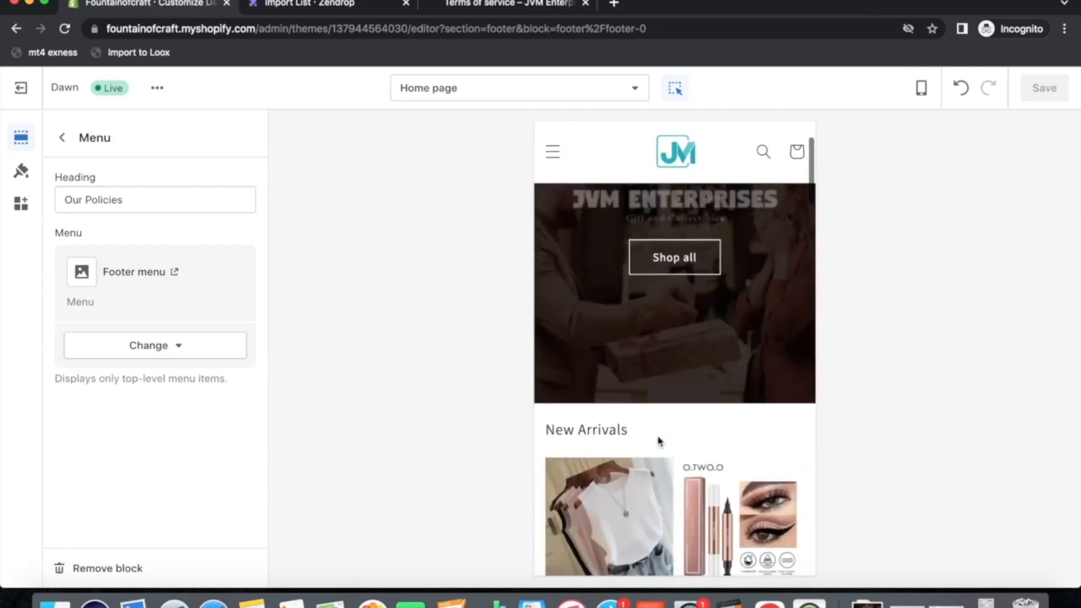
pyautogui.scroll(-6, 662, 461)
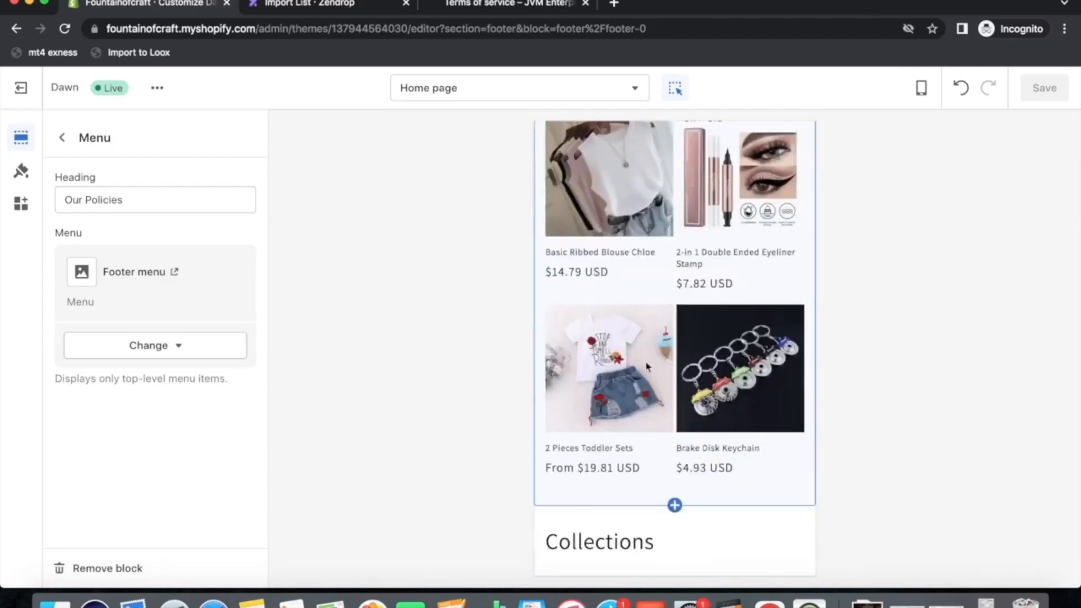
pyautogui.scroll(6, 634, 367)
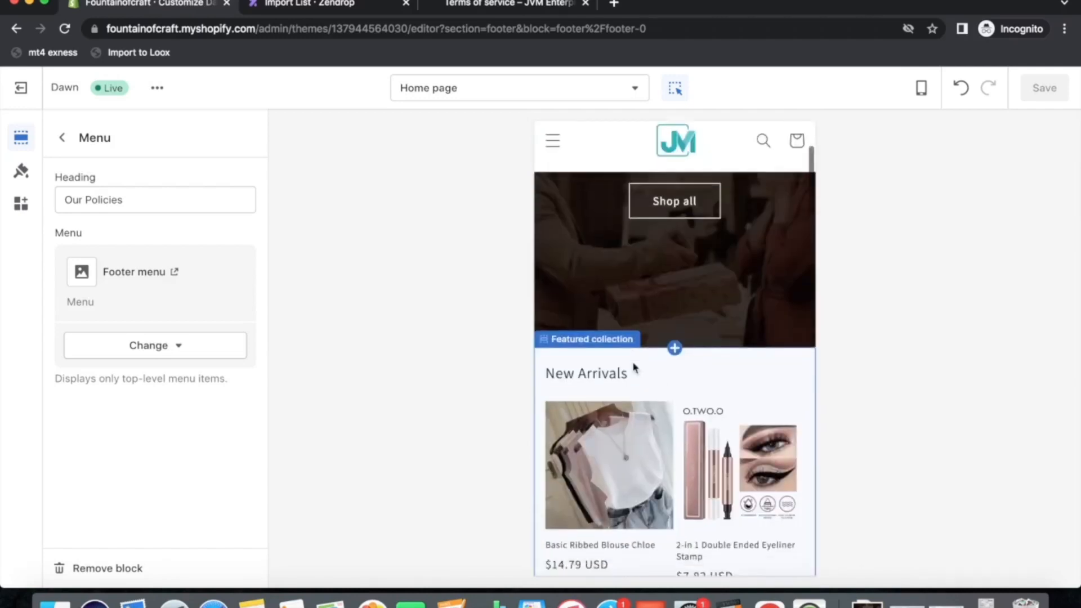
pyautogui.scroll(-3, 632, 367)
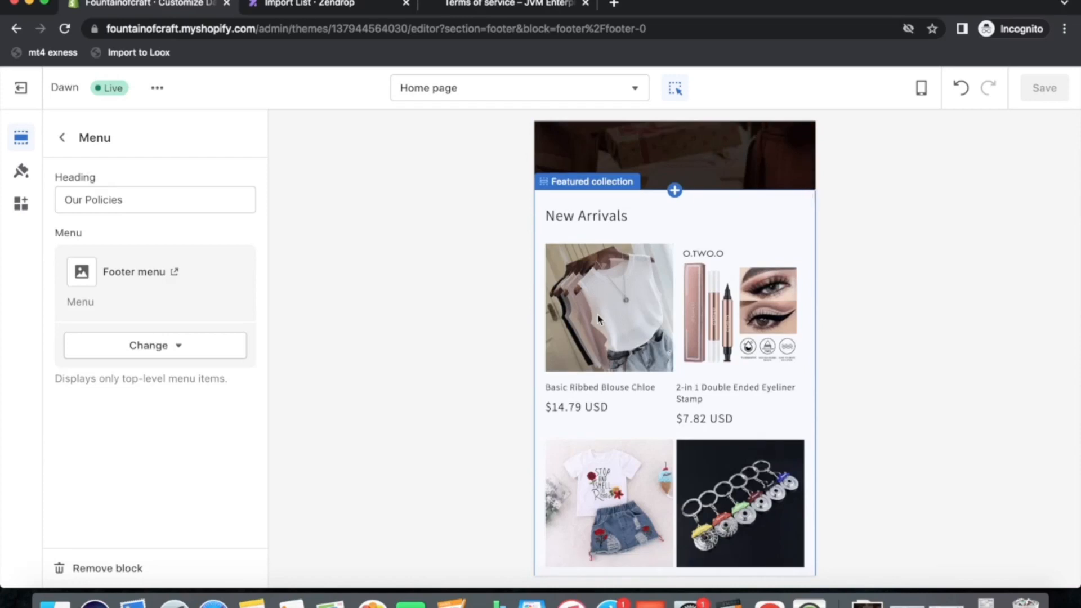
pyautogui.scroll(-1, 599, 320)
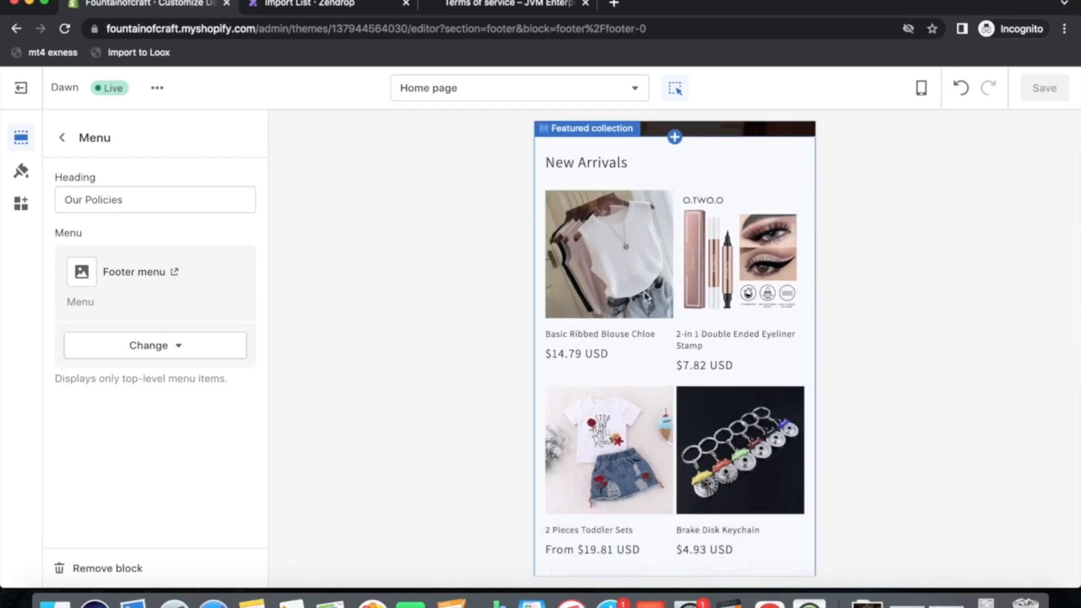
pyautogui.scroll(-5, 671, 378)
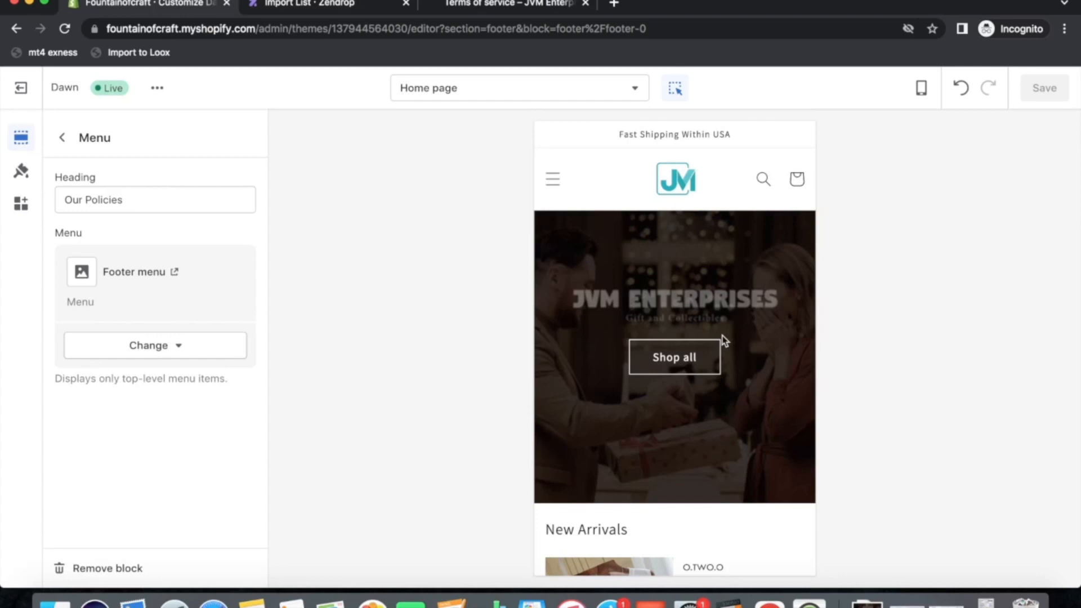
pyautogui.scroll(-15, 721, 336)
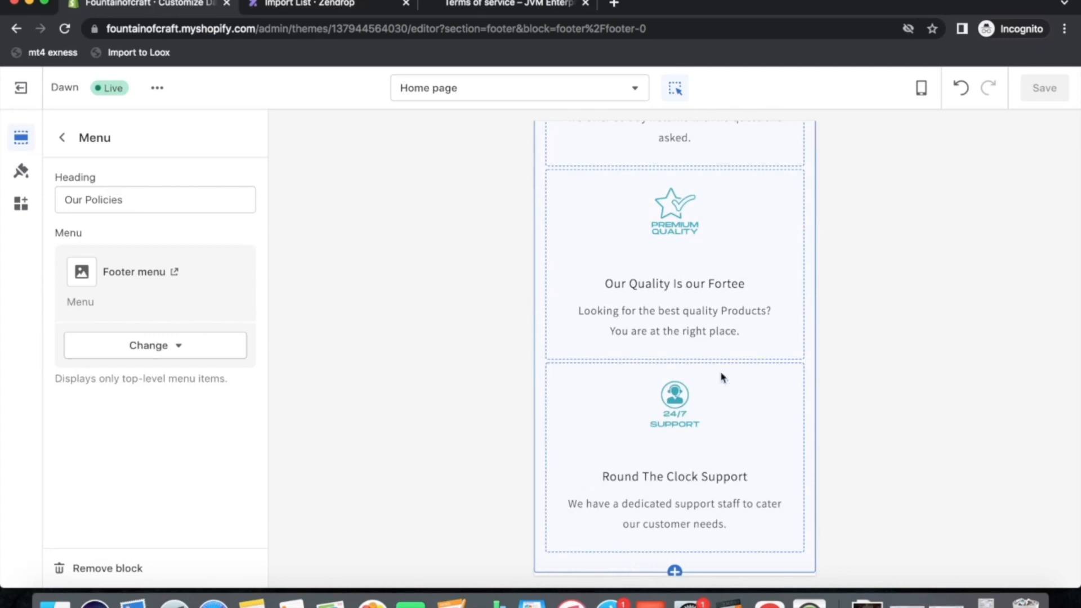
pyautogui.scroll(20, 701, 418)
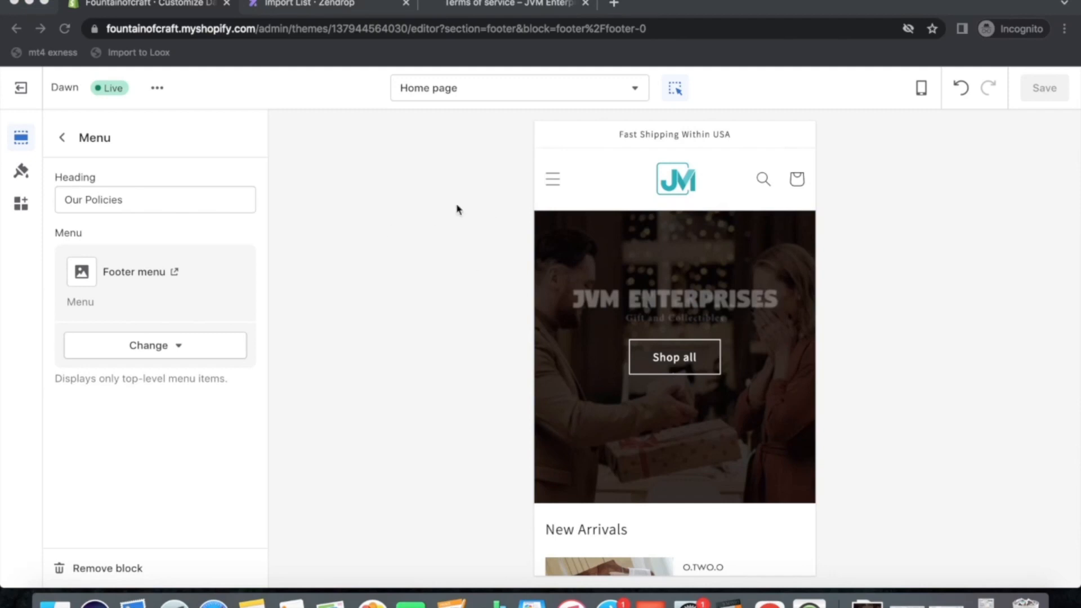
# Open the AliExpress home page in a new browser tab and dismiss its welcome coupon
pyautogui.click(287, 6)
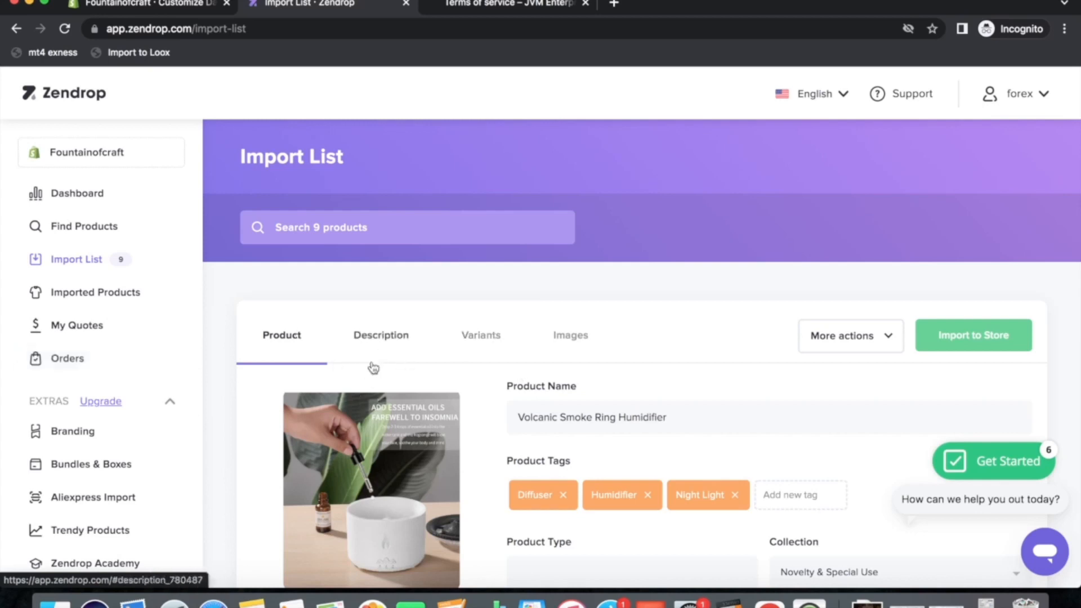
pyautogui.click(614, 4)
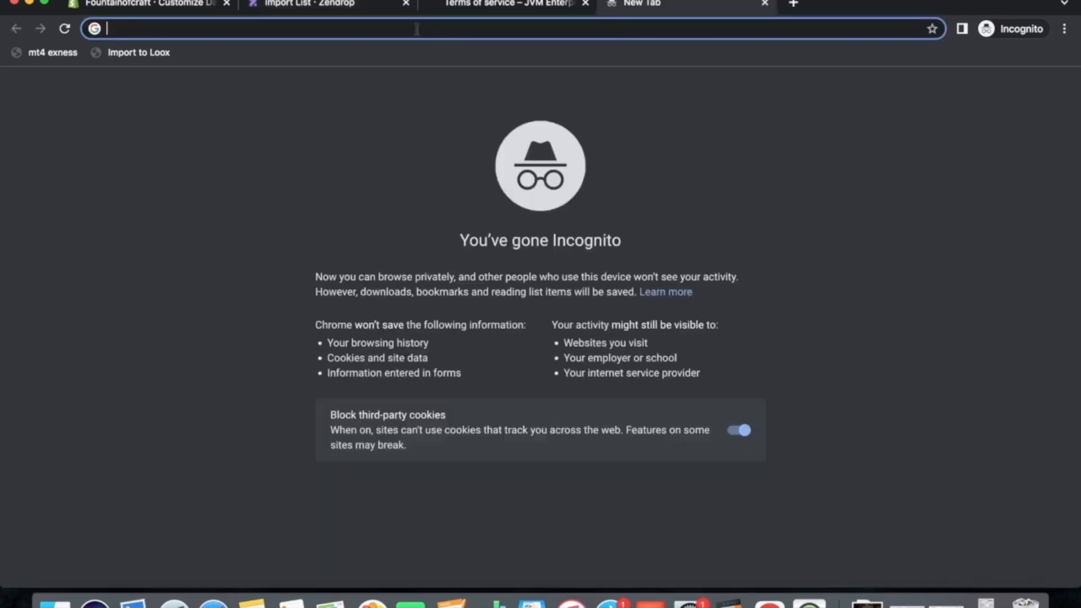
pyautogui.write('al e')
pyautogui.press('BackSpace')
pyautogui.press('BackSpace')
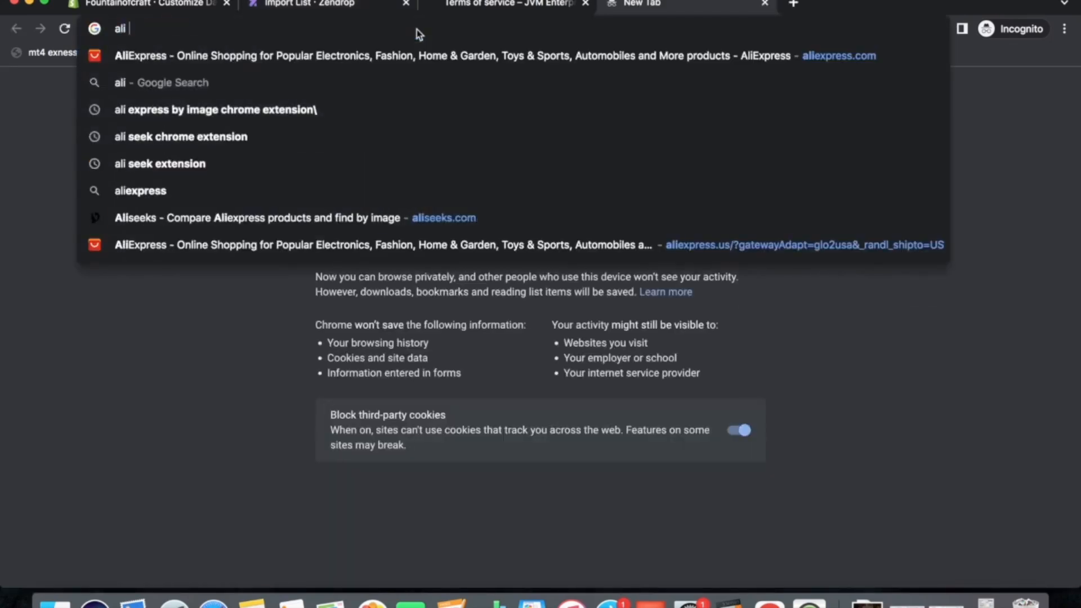
pyautogui.write('i')
pyautogui.click(268, 245)
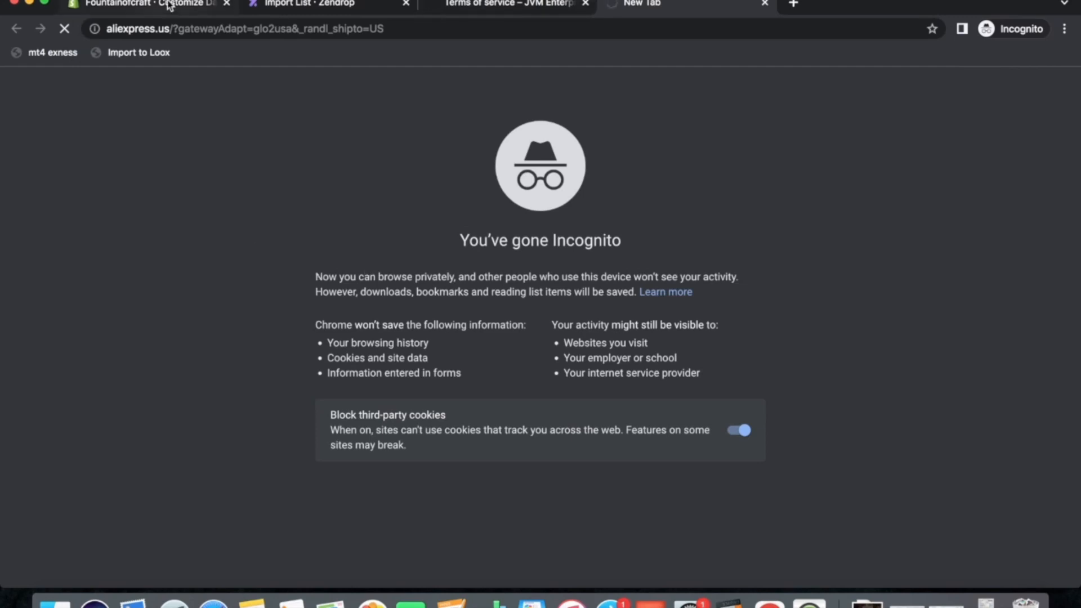
pyautogui.click(143, 7)
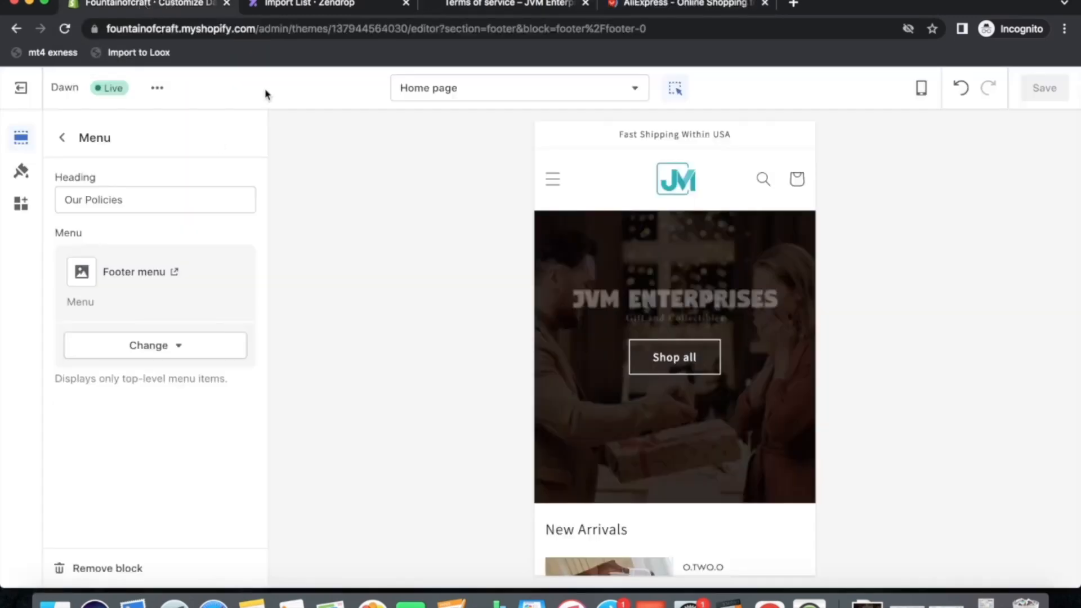
pyautogui.click(301, 4)
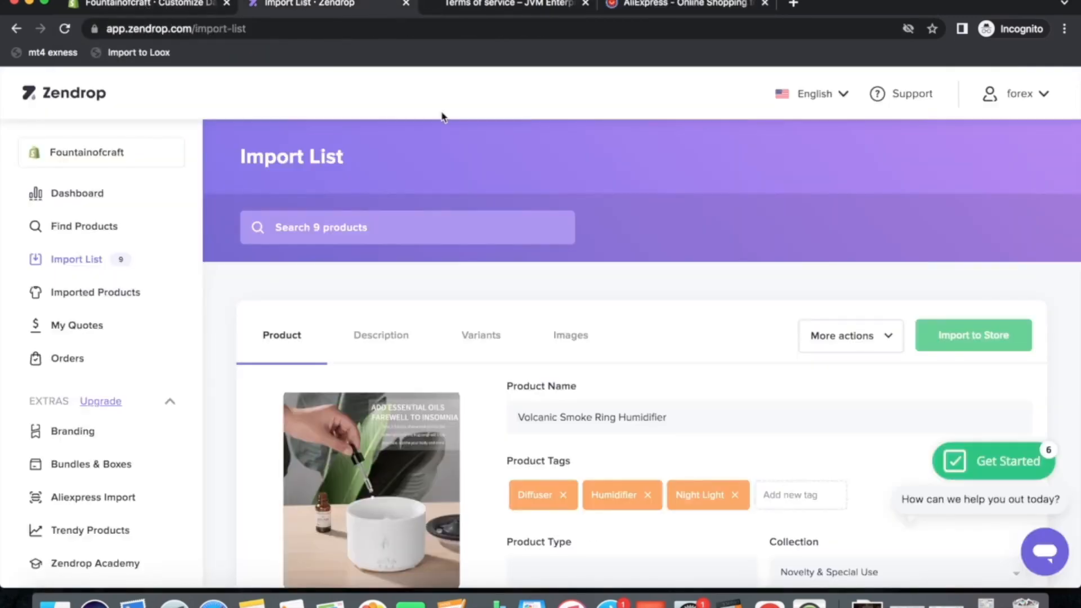
pyautogui.click(670, 4)
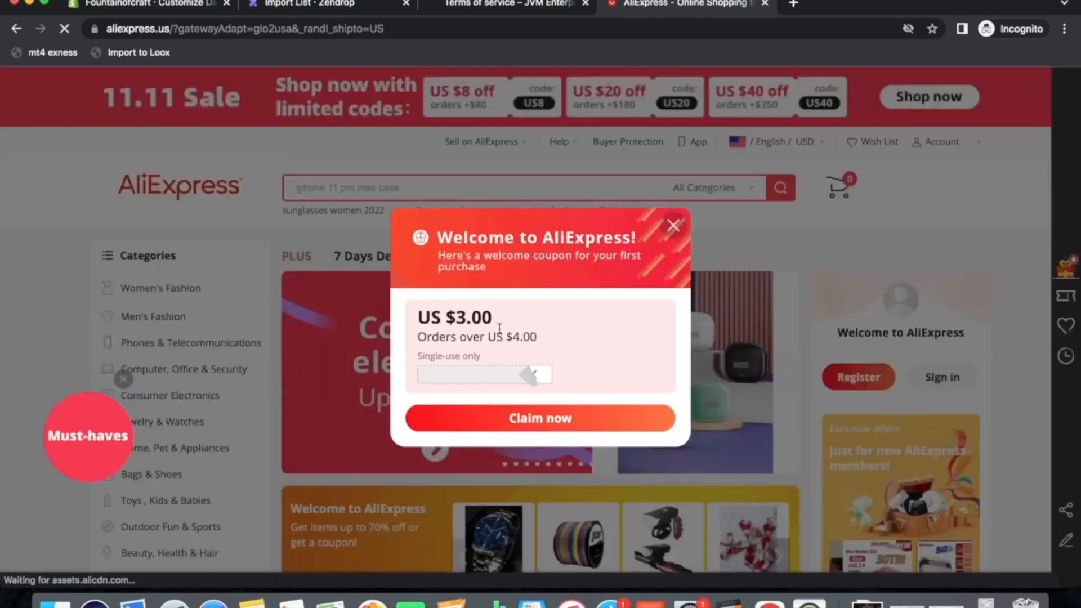
pyautogui.click(672, 219)
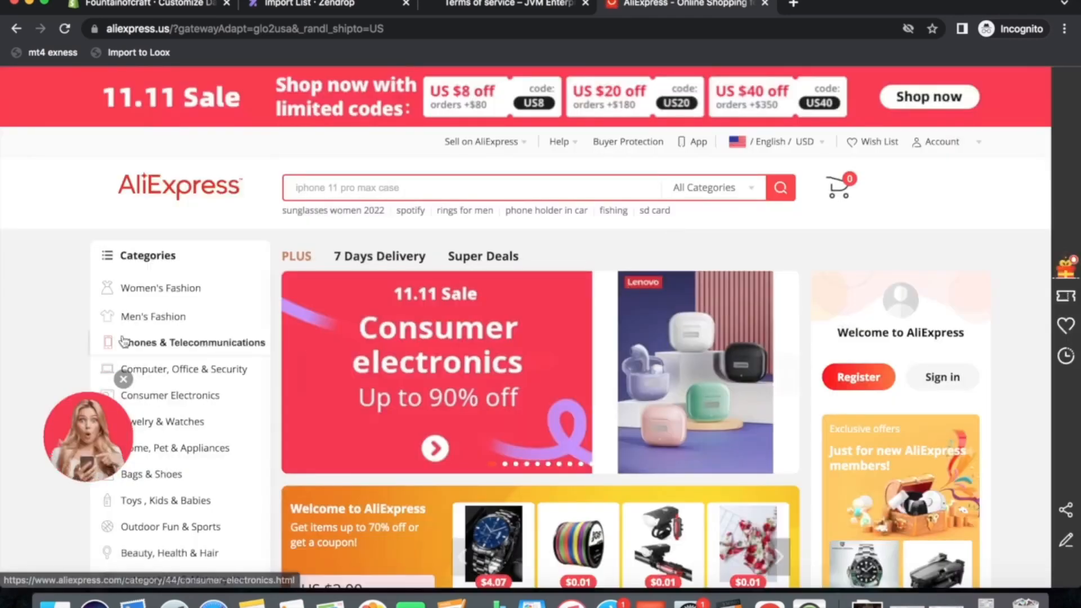
# Browse to the T-Shirts category under Men's Fashion and open the Quick Dry Sport T Shirt listing
pyautogui.moveTo(144, 328)
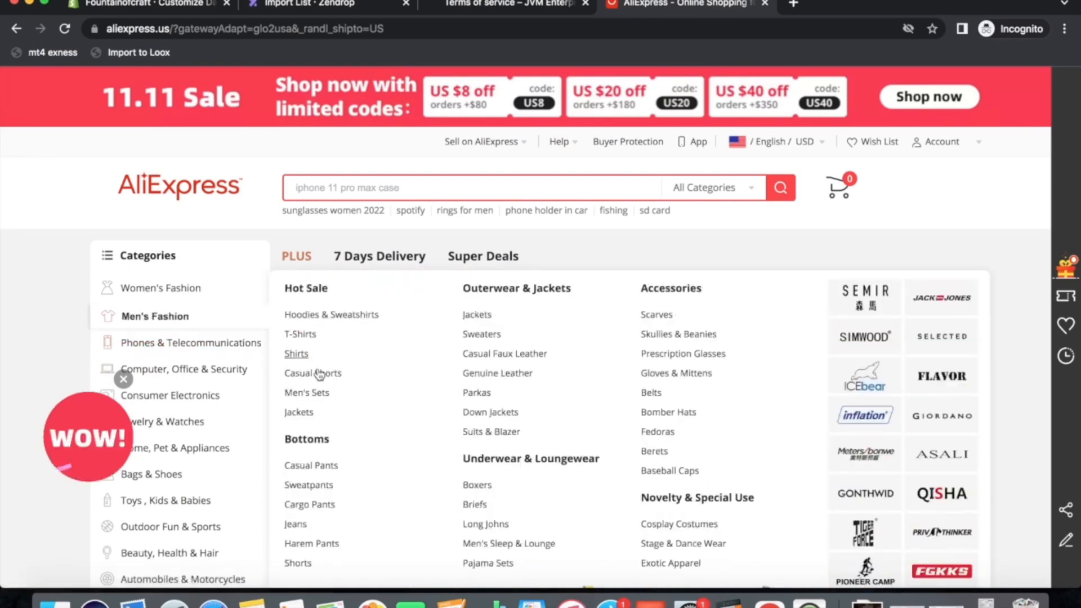
pyautogui.moveTo(234, 396)
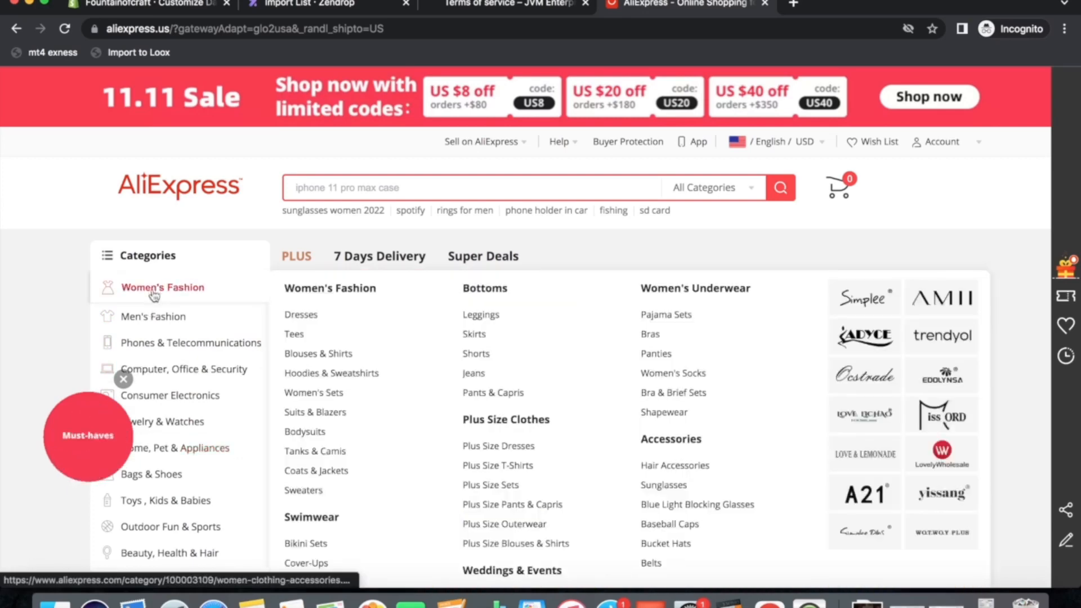
pyautogui.click(301, 337)
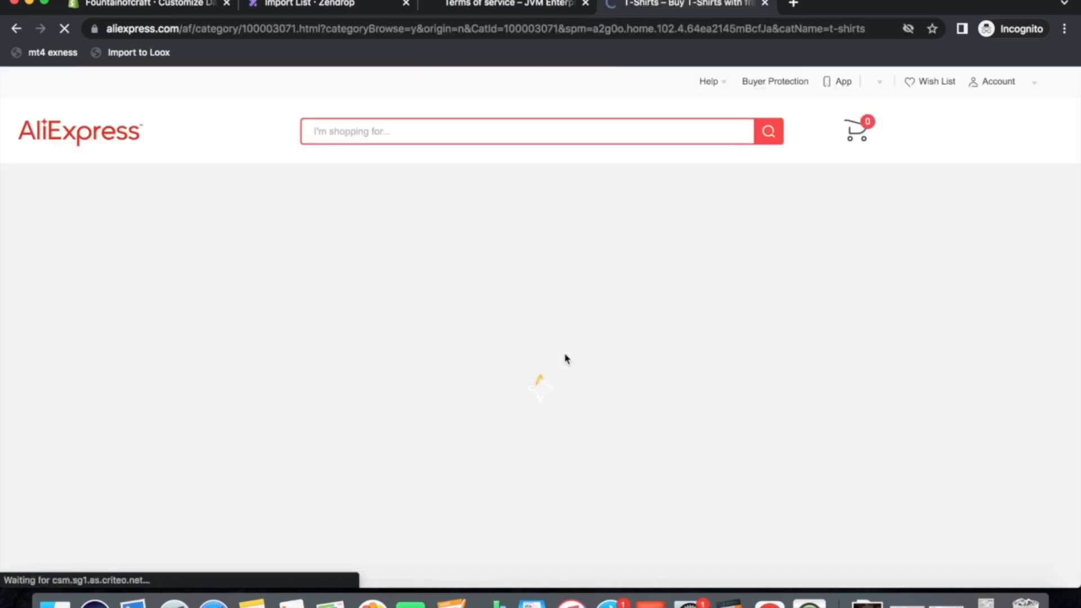
pyautogui.click(342, 375)
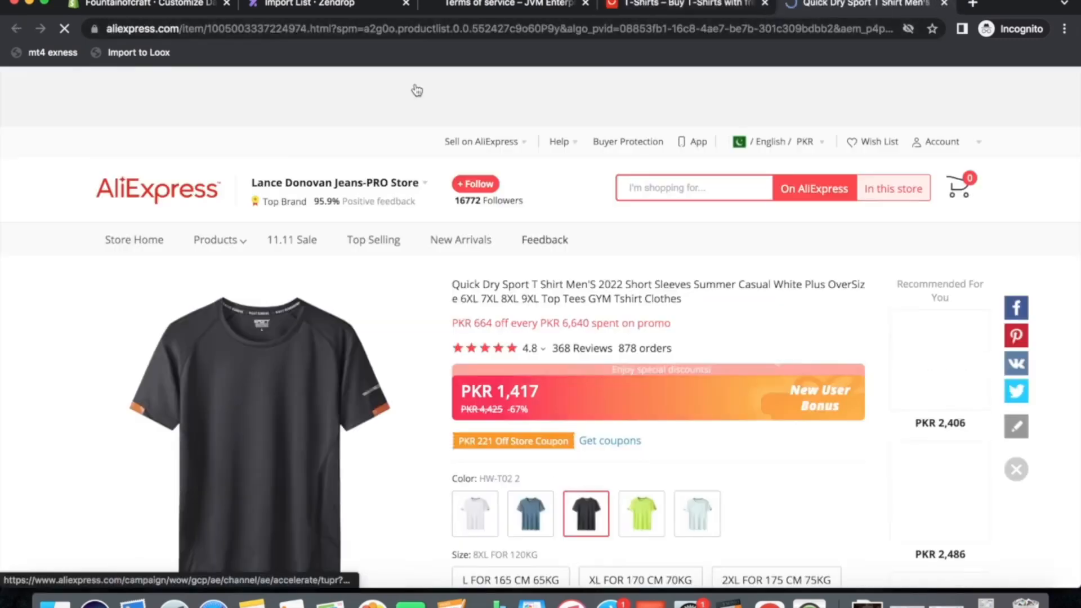
# Copy the T-shirt listing's URL and import the product into Zendrop with AliExpress Import
pyautogui.click(239, 31)
pyautogui.rightClick(239, 31)
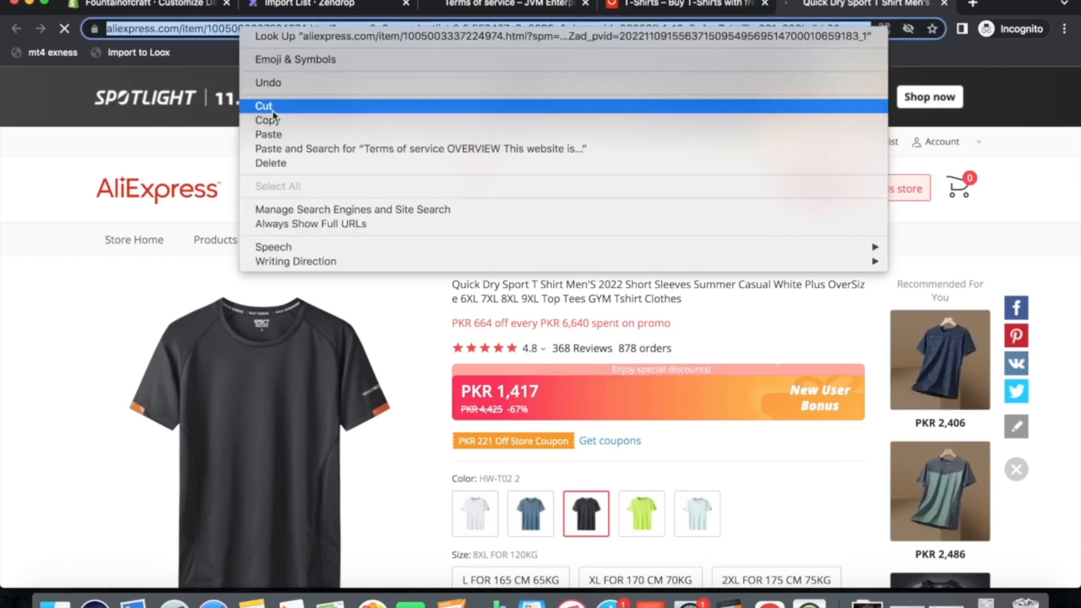
pyautogui.click(264, 120)
pyautogui.click(318, 11)
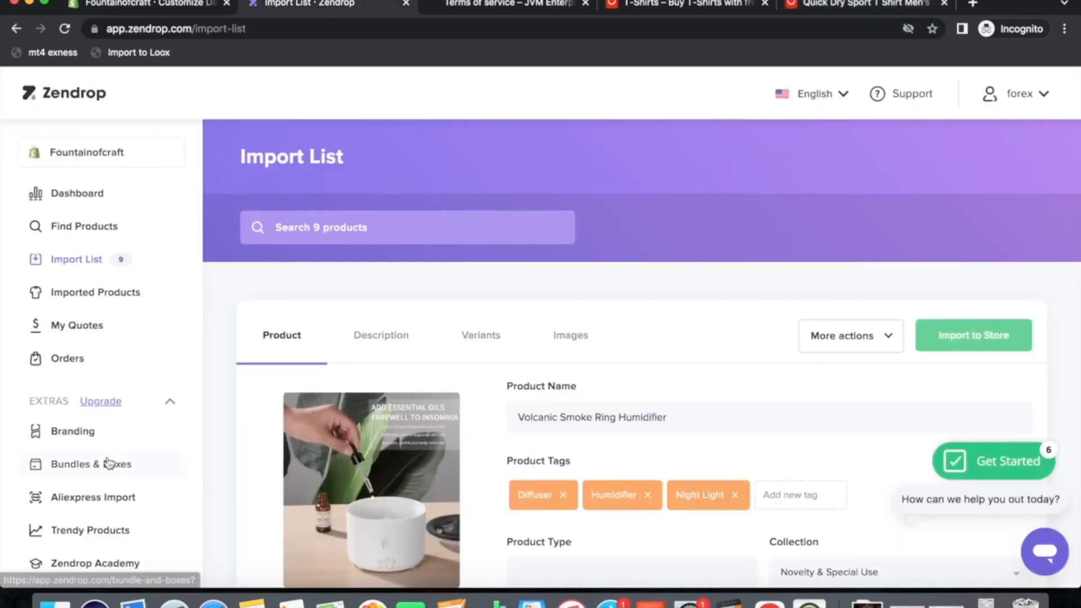
pyautogui.scroll(-2, 116, 462)
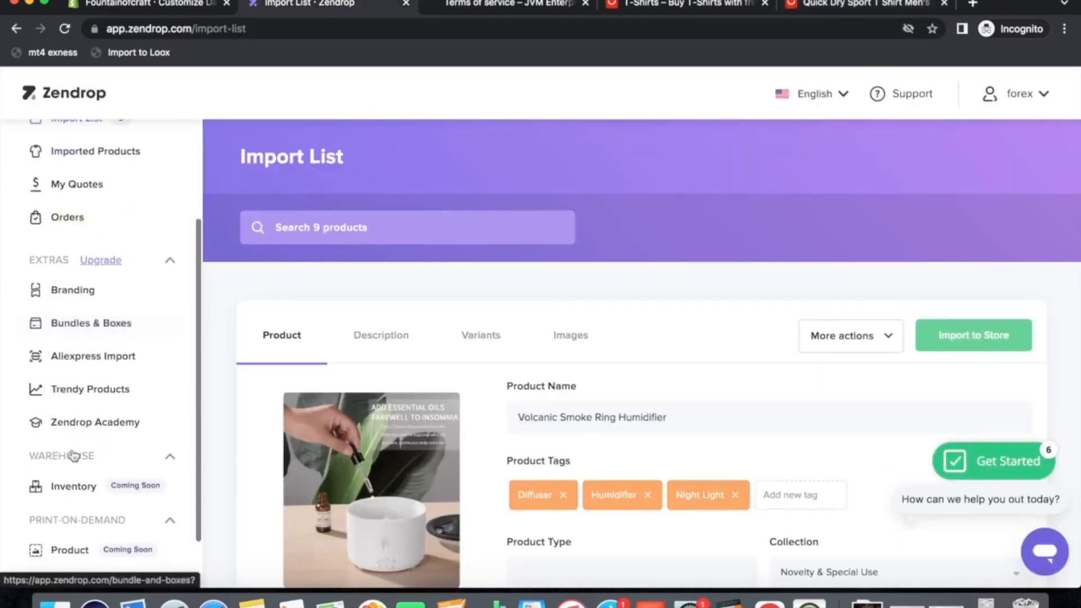
pyautogui.click(86, 360)
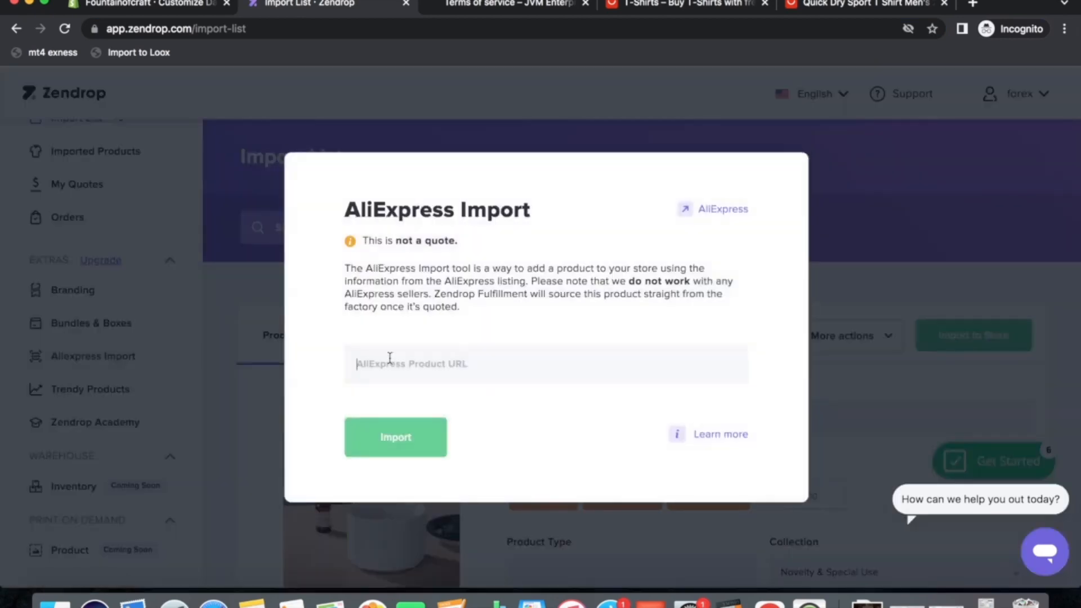
pyautogui.rightClick(392, 357)
pyautogui.click(428, 454)
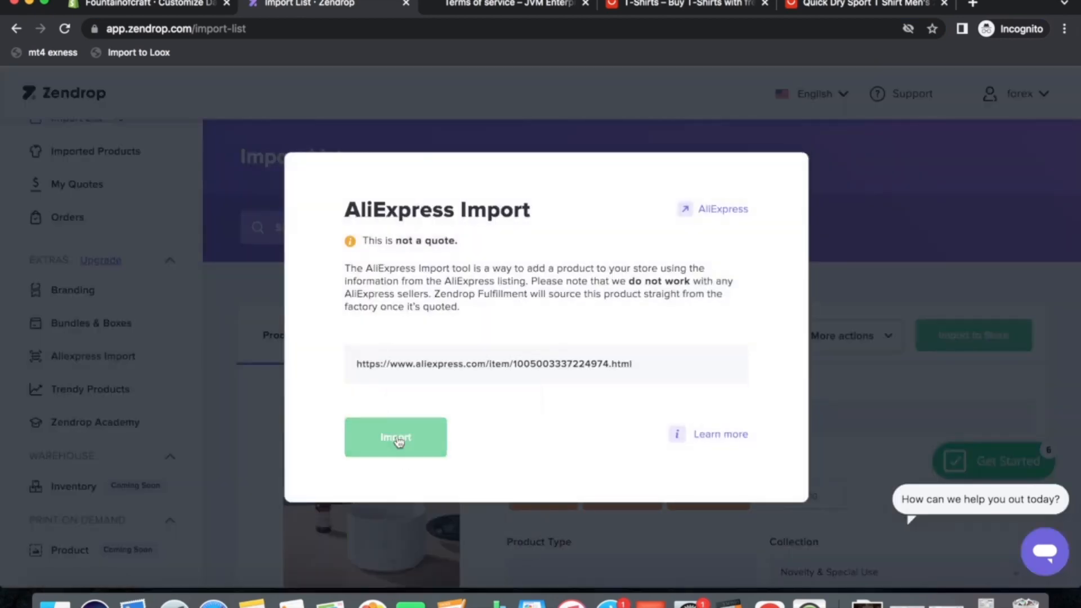
pyautogui.click(398, 442)
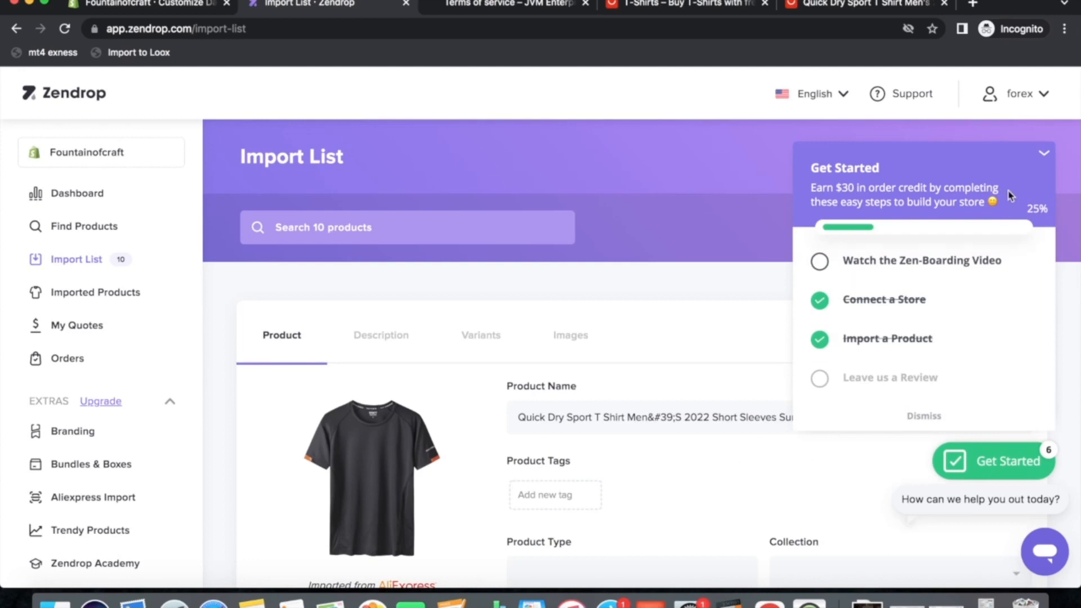
# Collapse the Get Started checklist covering the import list
pyautogui.click(1042, 555)
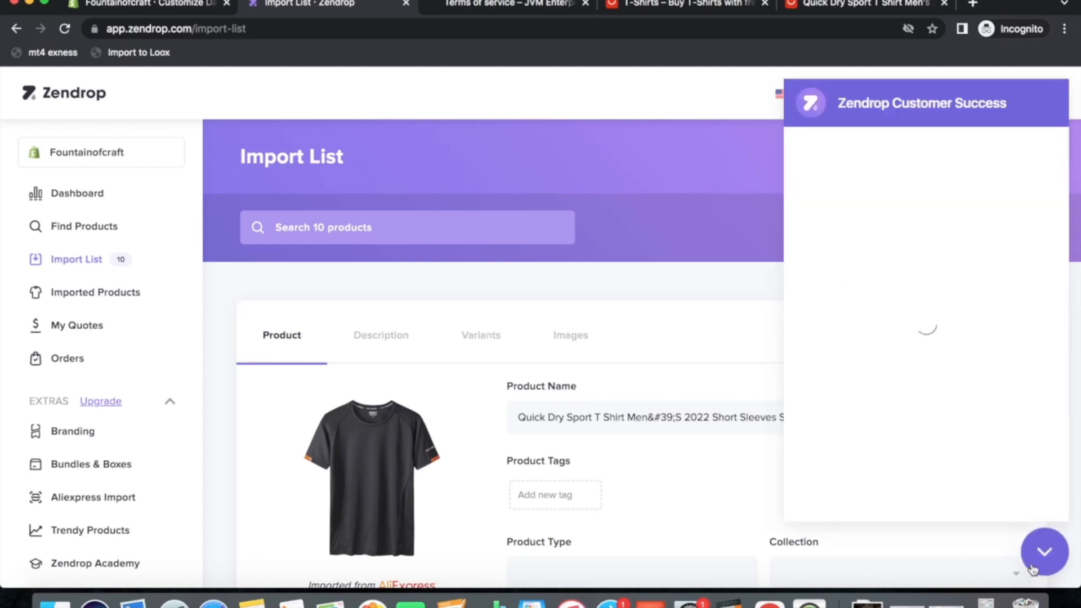
pyautogui.click(1037, 564)
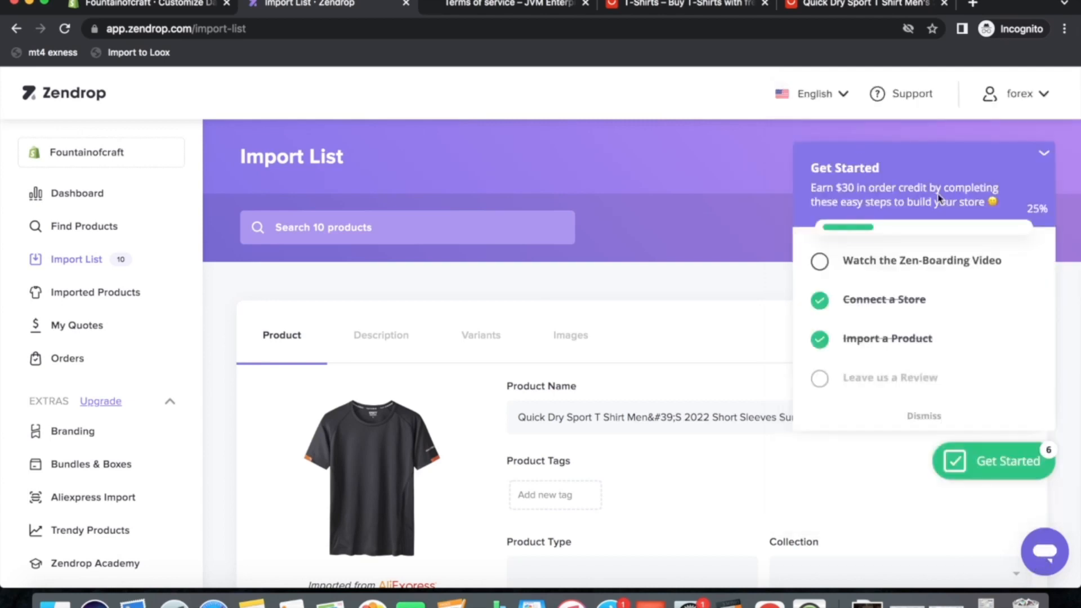
pyautogui.click(1044, 157)
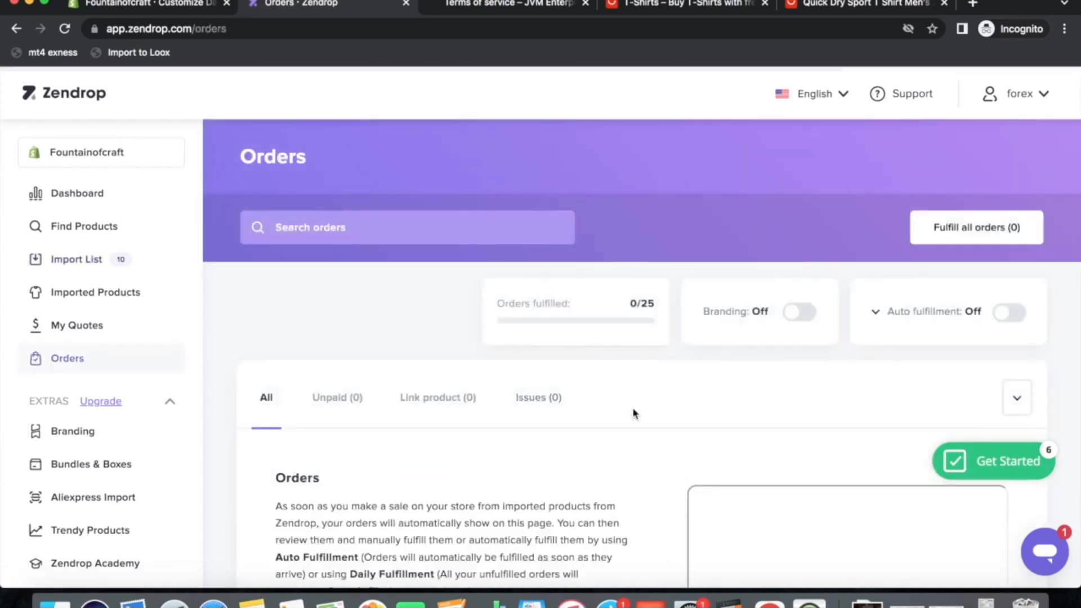
# Review Zendrop's Orders page and try to turn on auto fulfillment, dismissing the plan upgrade offer
pyautogui.scroll(-4, 688, 383)
pyautogui.scroll(3, 571, 393)
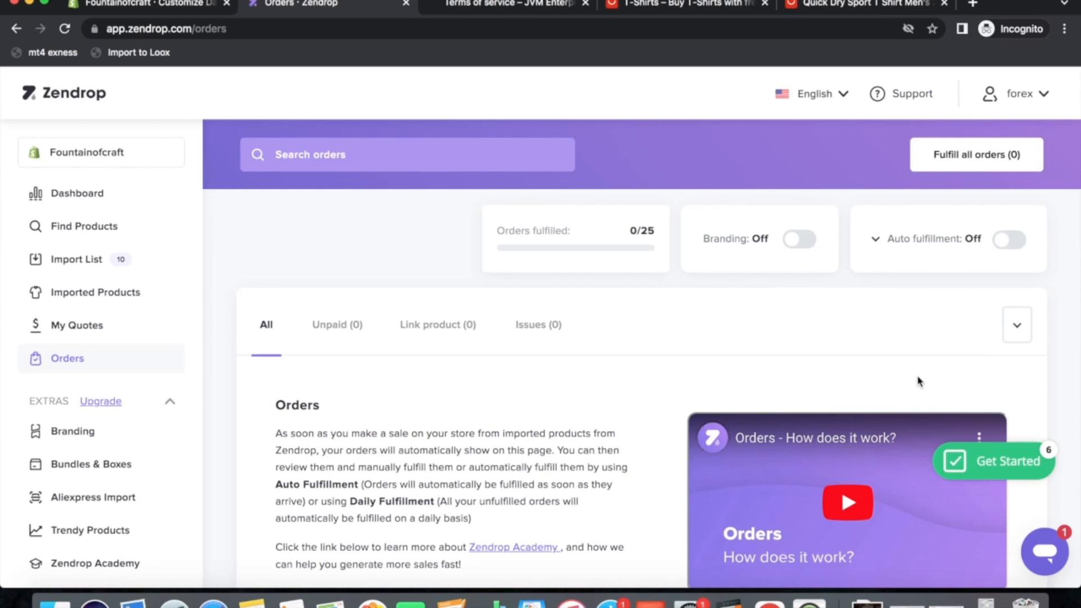
pyautogui.moveTo(627, 236); pyautogui.dragTo(654, 236)
pyautogui.click(615, 240)
pyautogui.click(998, 241)
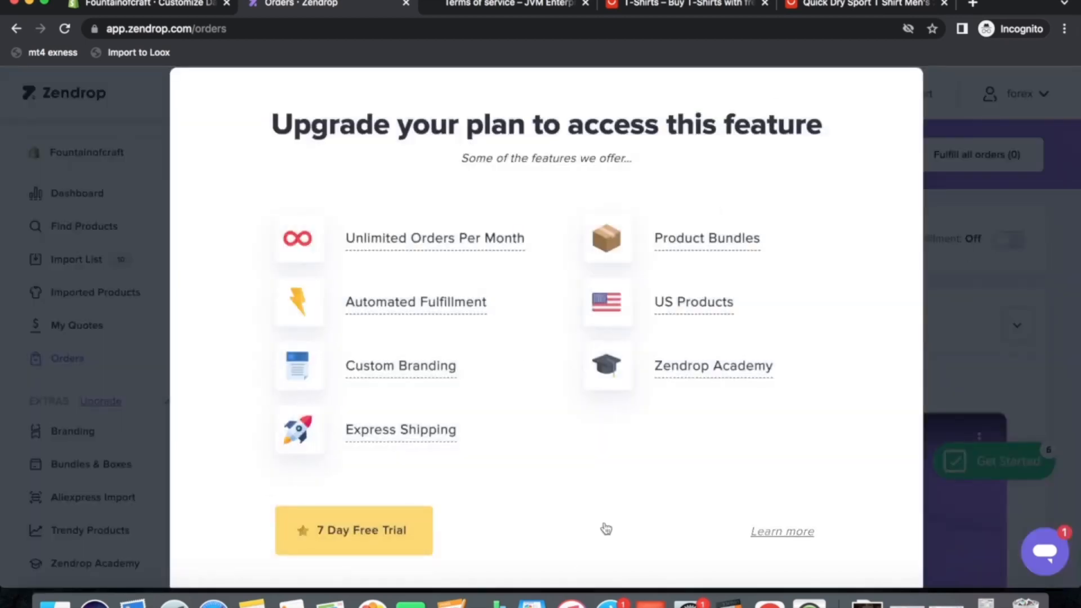
pyautogui.click(960, 274)
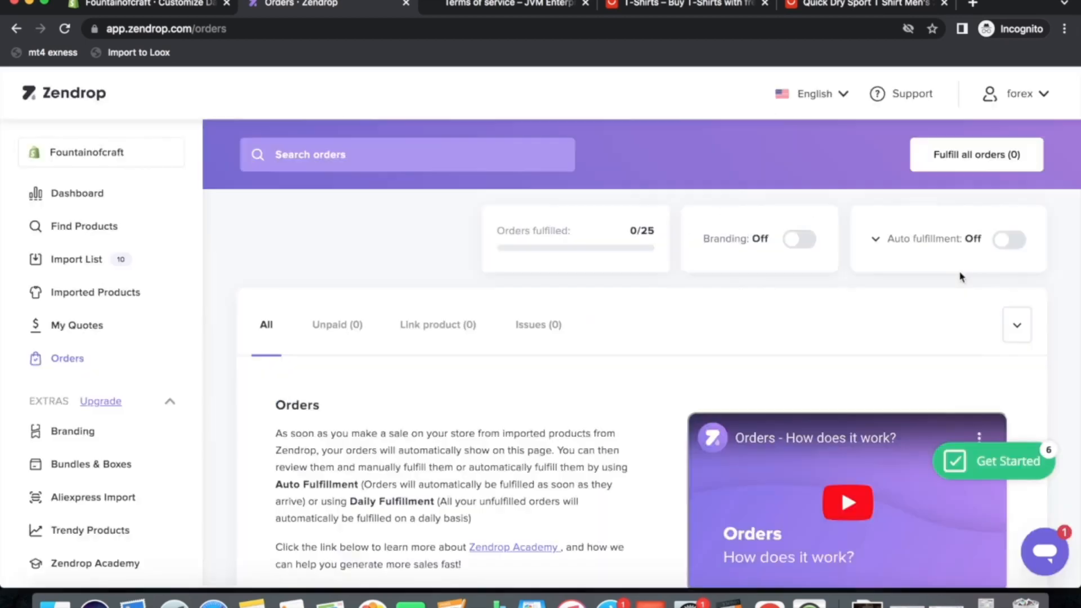
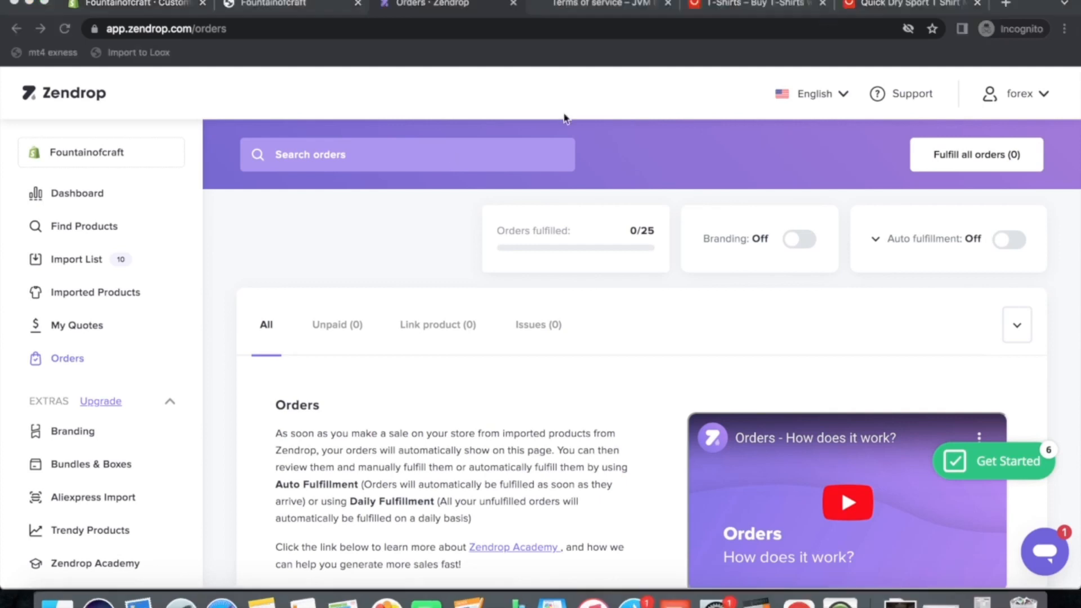
# Switch to the Shopify theme editor, look through the theme settings and open the Cart options
pyautogui.click(150, 8)
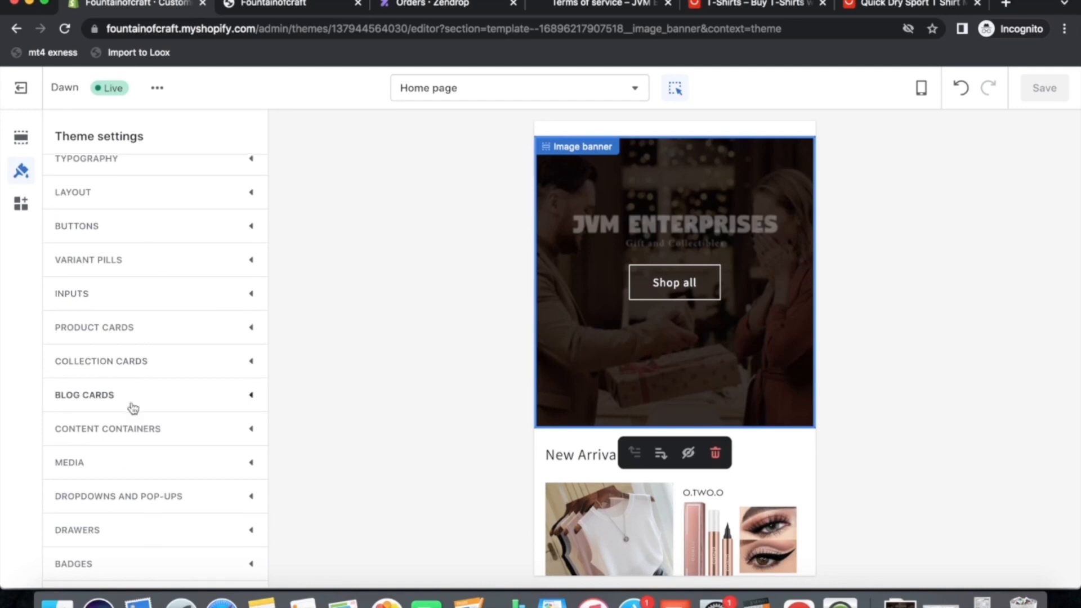
pyautogui.scroll(-3, 132, 407)
pyautogui.scroll(-2, 132, 408)
pyautogui.scroll(5, 133, 408)
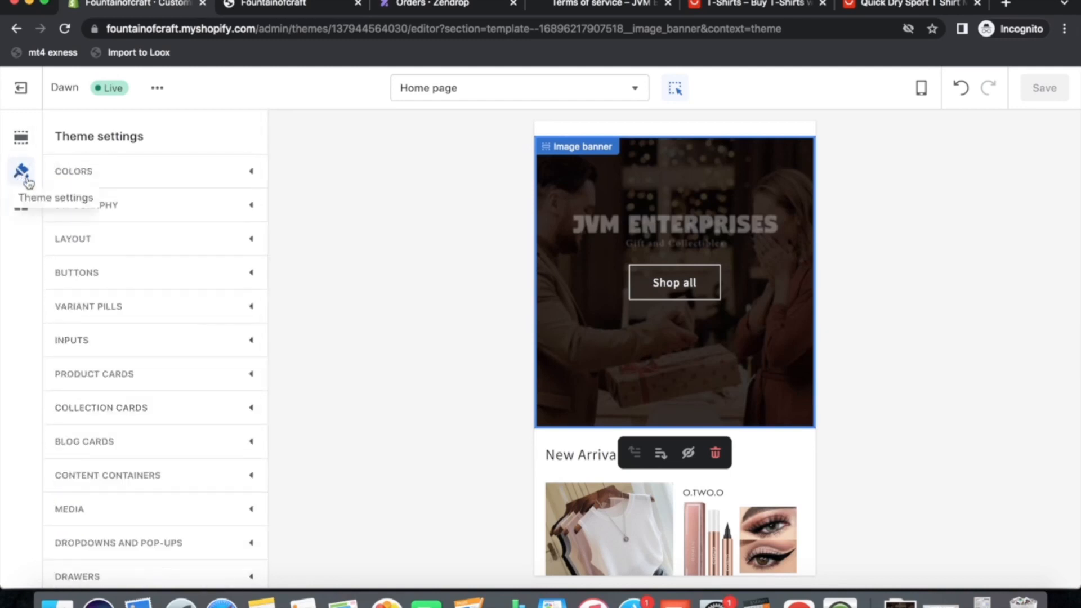
pyautogui.scroll(-6, 161, 454)
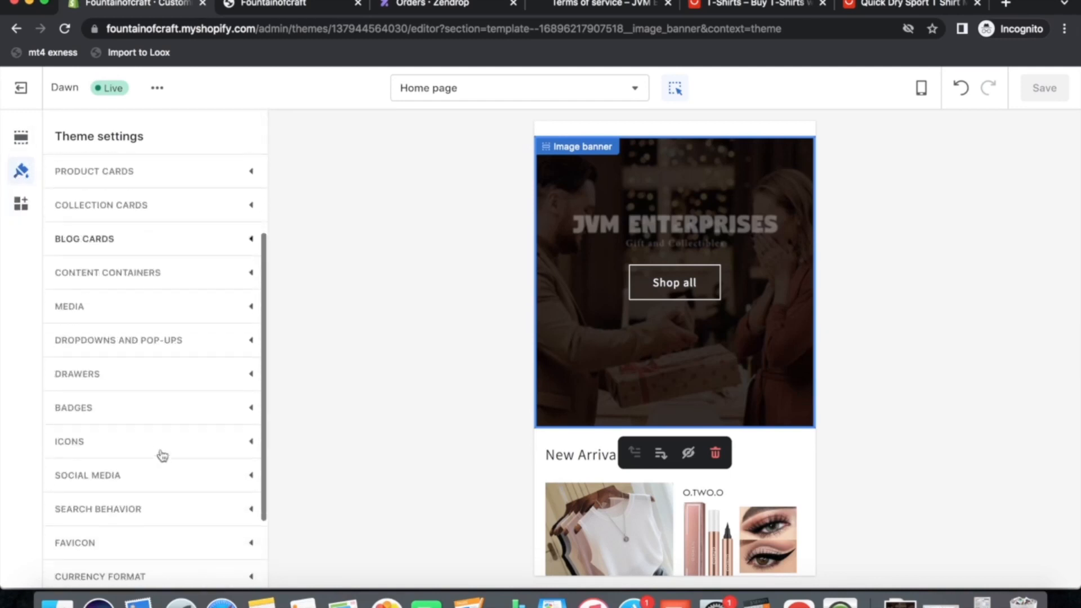
pyautogui.scroll(-3, 153, 415)
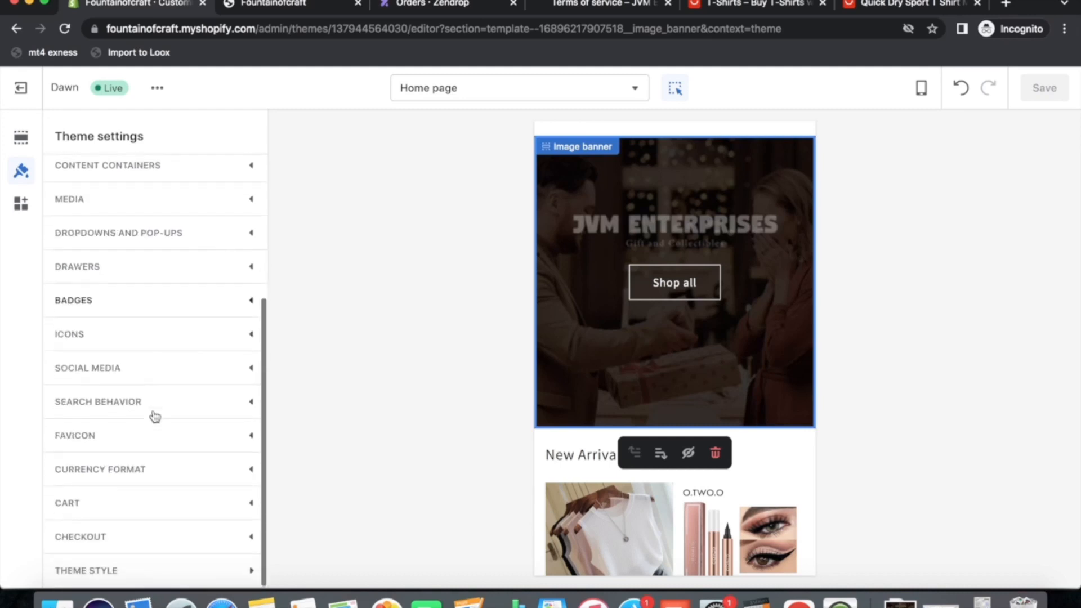
pyautogui.click(109, 508)
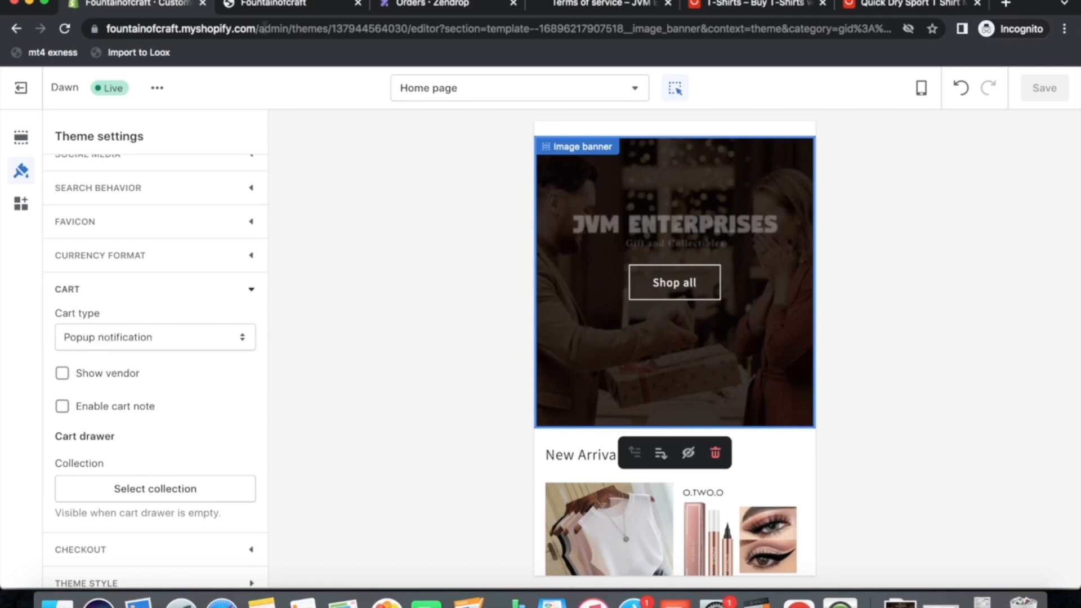
# On the storefront, open the Basic Ribbed Blouse Chloe product, add it to the cart and close the cart notification
pyautogui.click(263, 8)
pyautogui.scroll(-15, 572, 302)
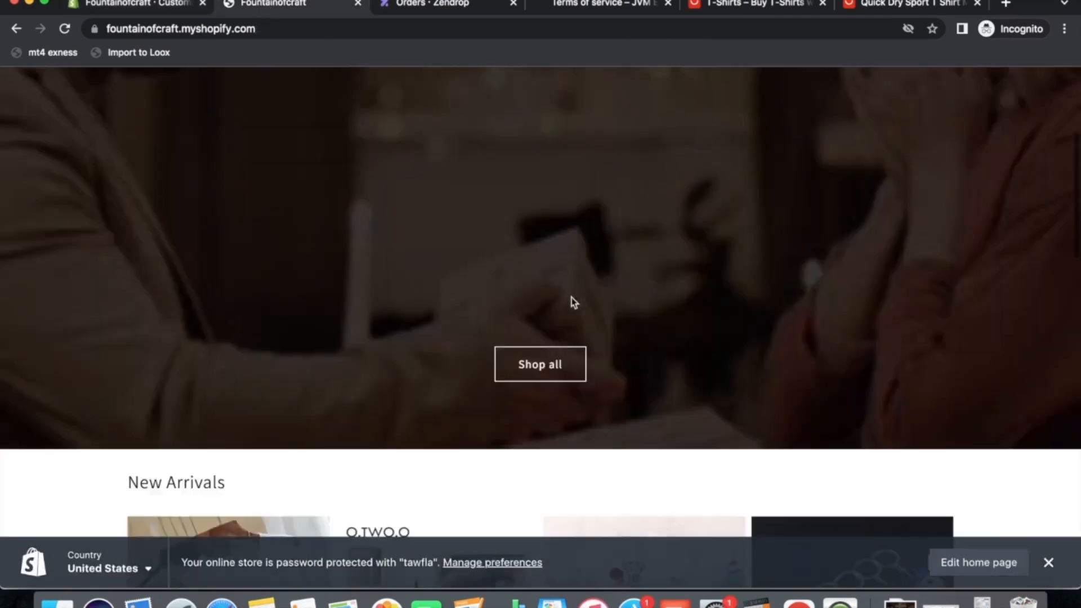
pyautogui.scroll(2, 393, 324)
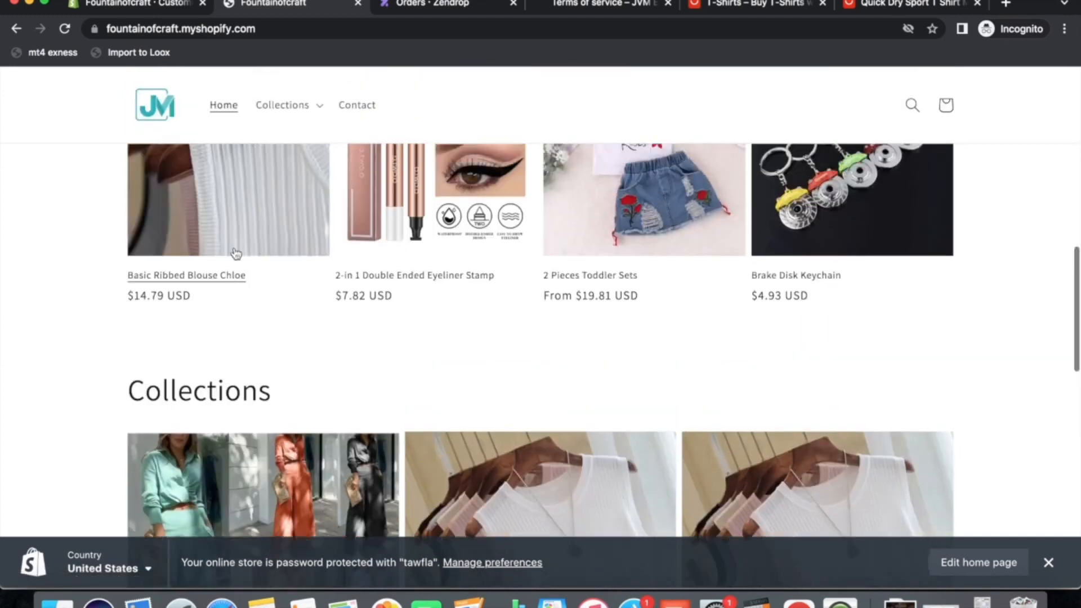
pyautogui.click(237, 251)
pyautogui.scroll(-7, 653, 343)
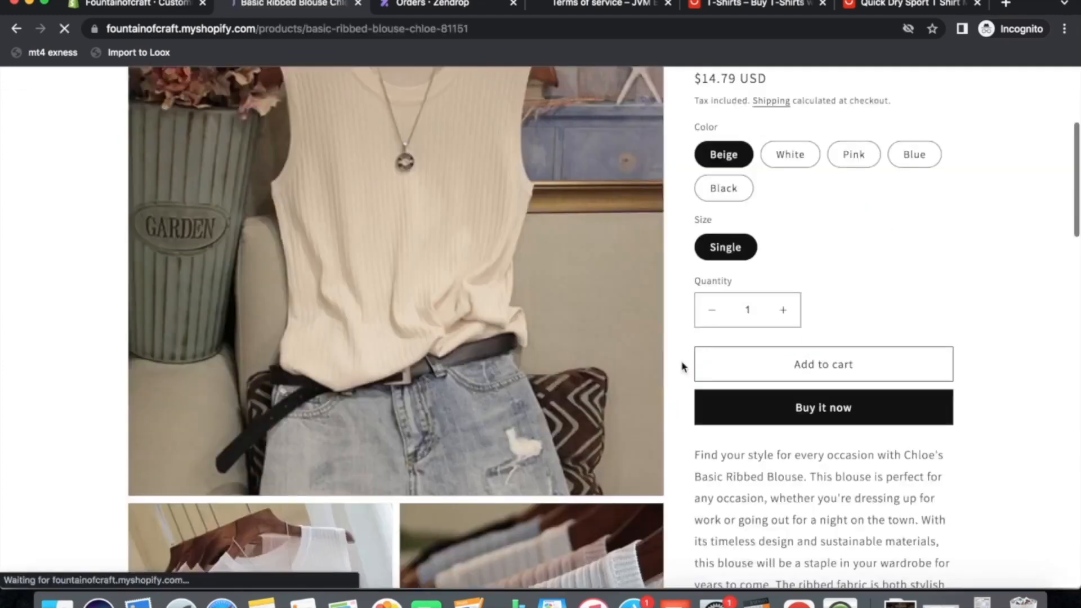
pyautogui.click(855, 213)
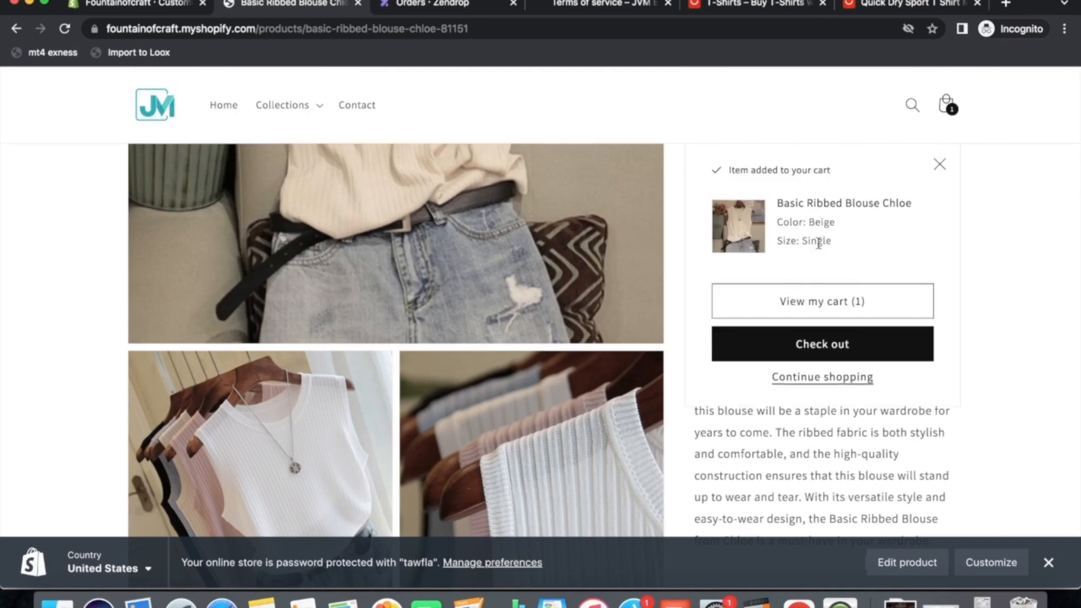
pyautogui.click(927, 163)
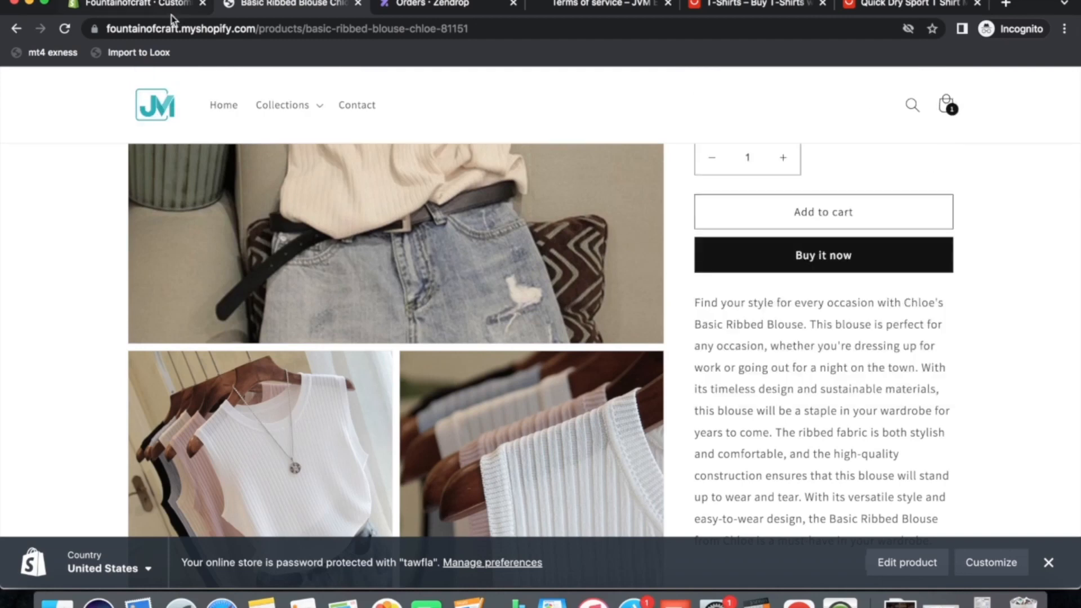
# Set the theme's cart type to Drawer in the theme editor and save the change
pyautogui.click(143, 8)
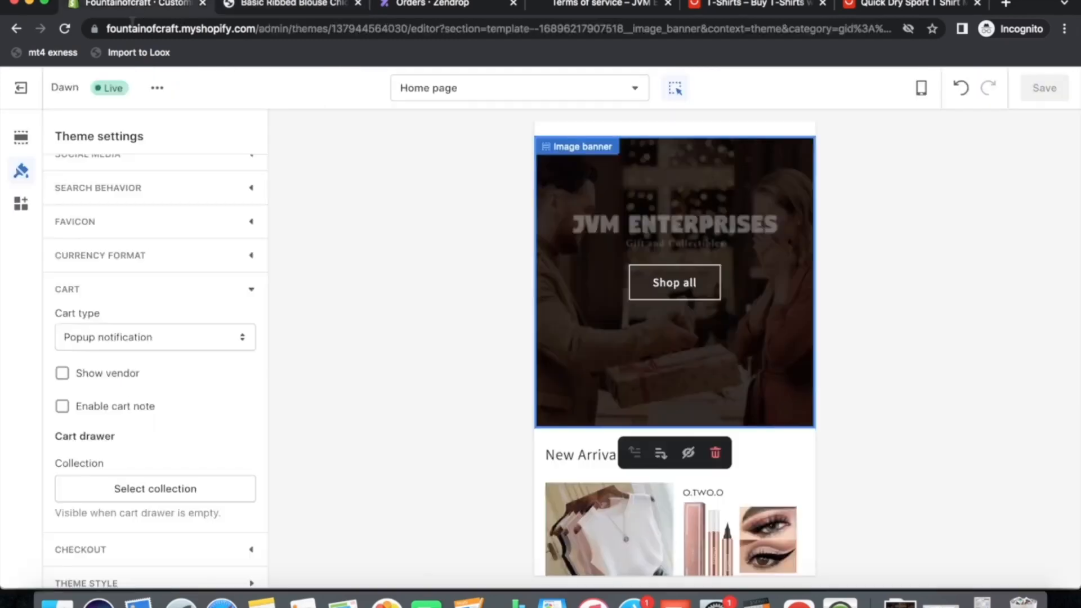
pyautogui.click(127, 347)
pyautogui.click(110, 313)
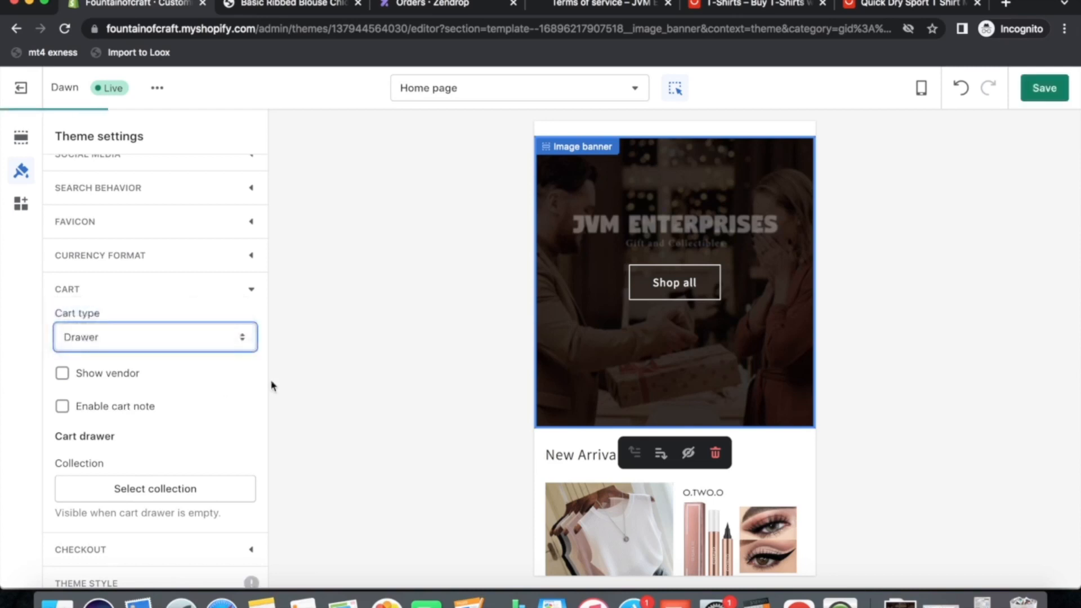
pyautogui.click(1036, 96)
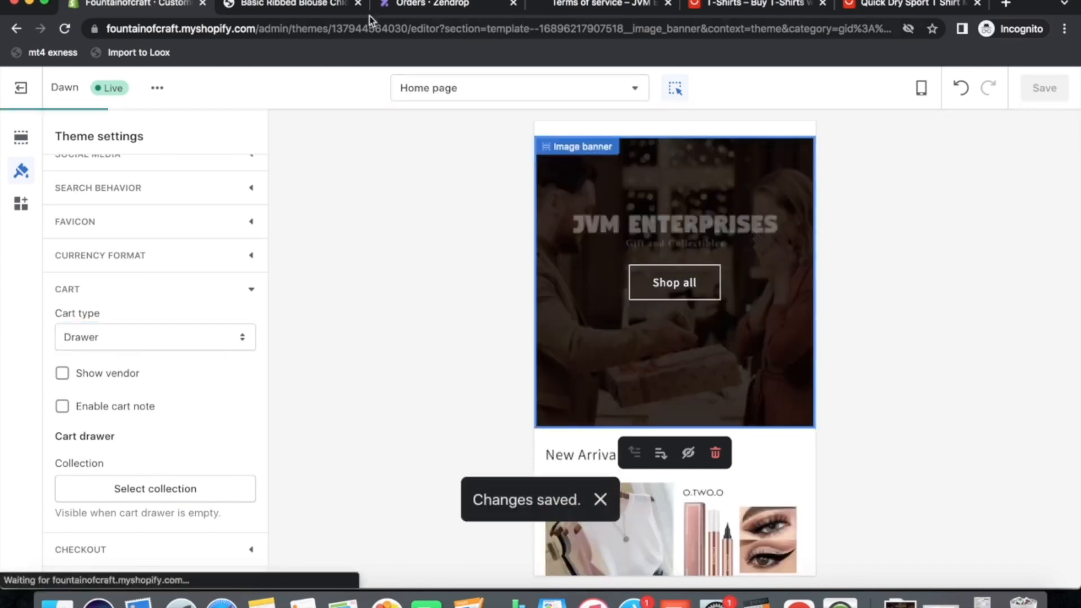
# Reload the blouse's storefront page, add the blouse to the cart to test the cart drawer, and close the drawer
pyautogui.click(290, 5)
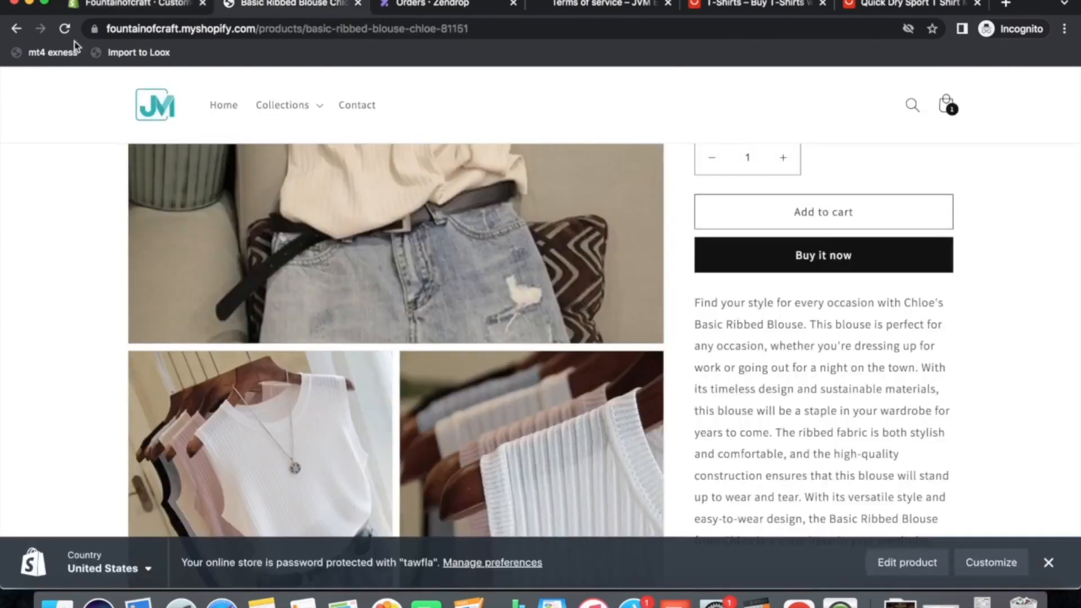
pyautogui.click(64, 28)
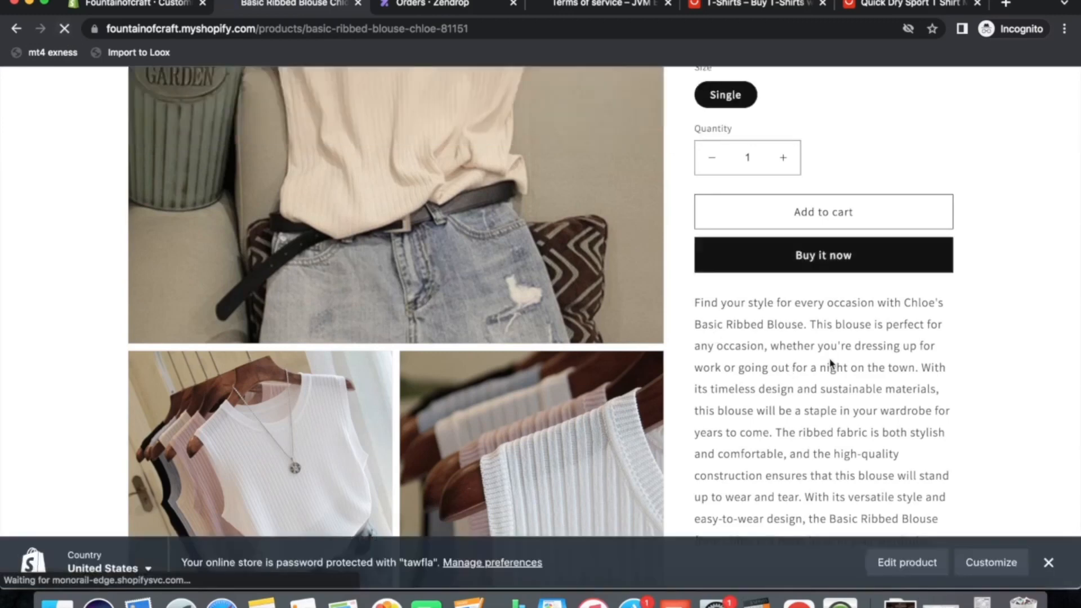
pyautogui.scroll(3, 878, 347)
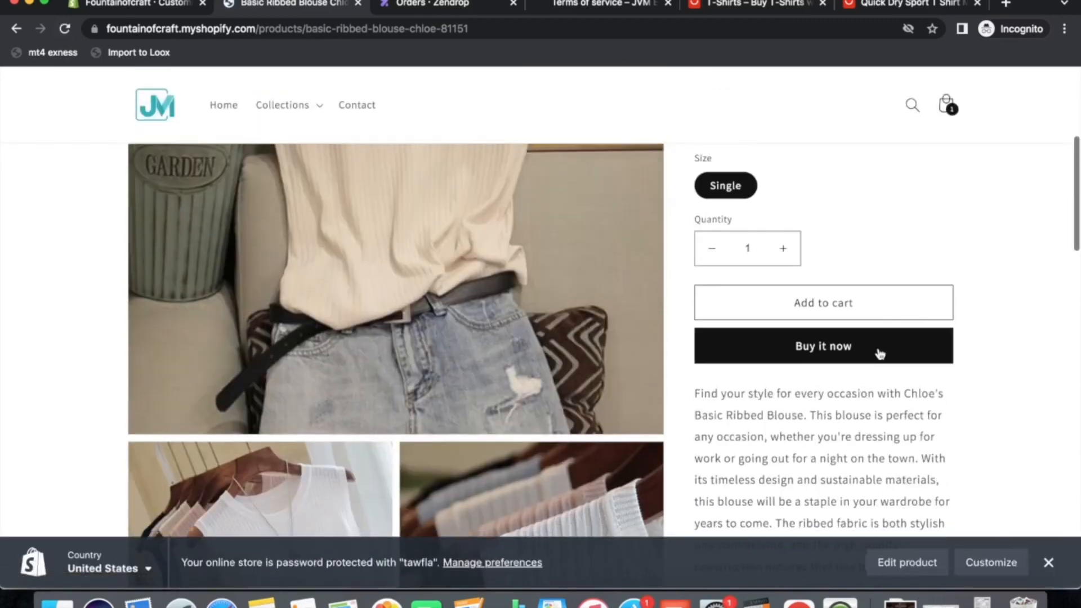
pyautogui.click(878, 314)
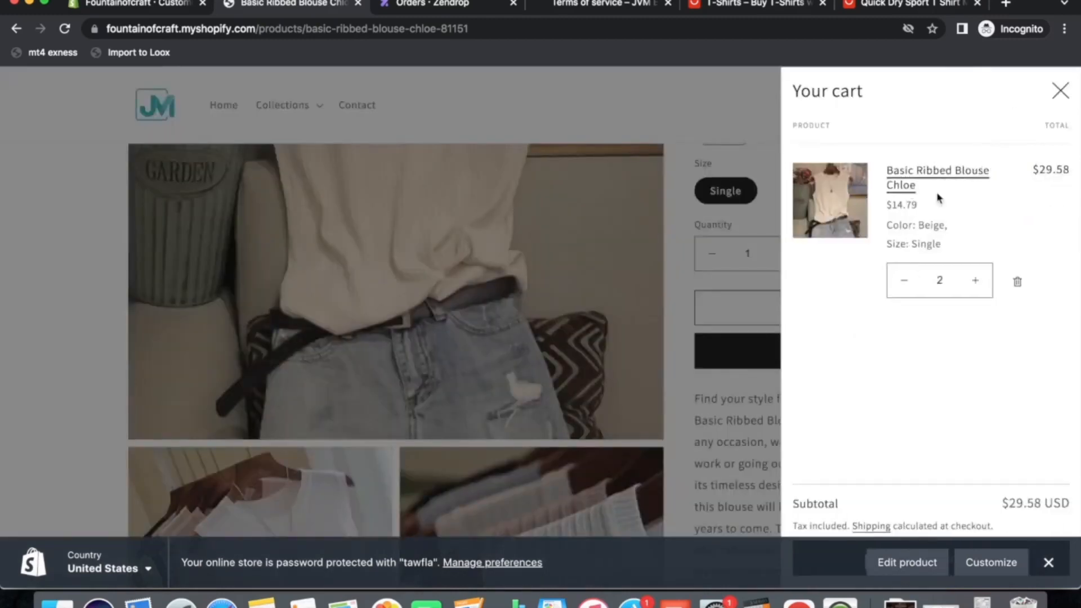
pyautogui.click(1059, 92)
# Enable the cart note in the theme's Cart settings and save the change
pyautogui.click(138, 5)
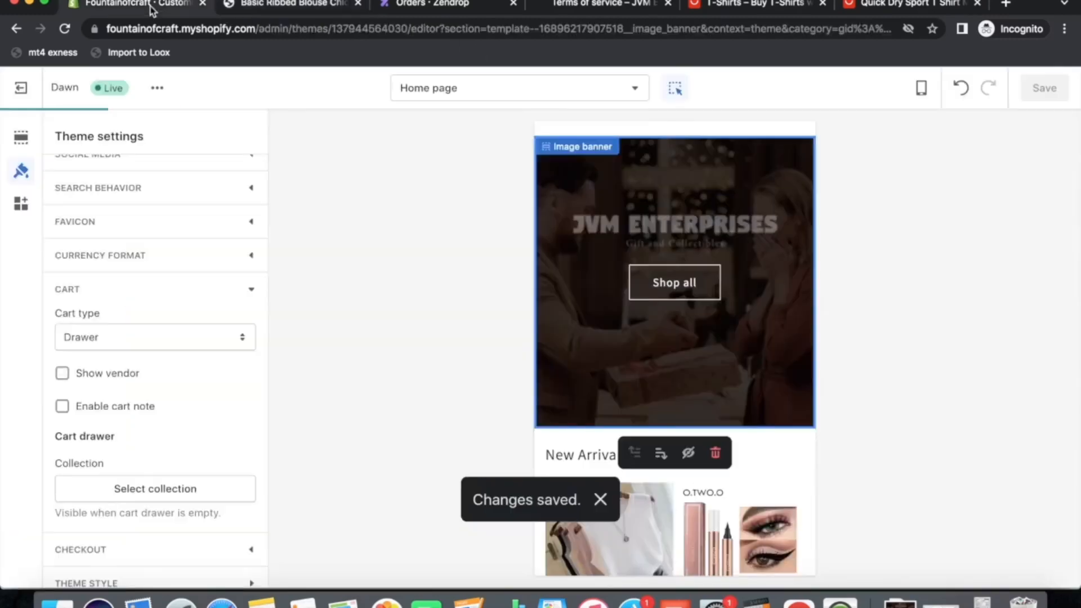
pyautogui.scroll(-1, 161, 452)
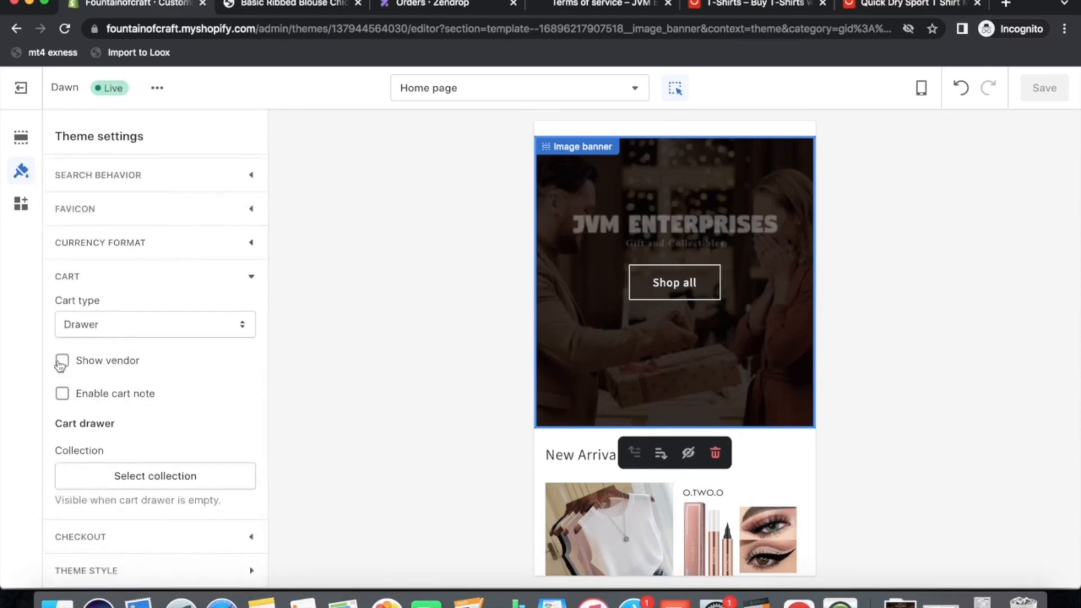
pyautogui.click(67, 396)
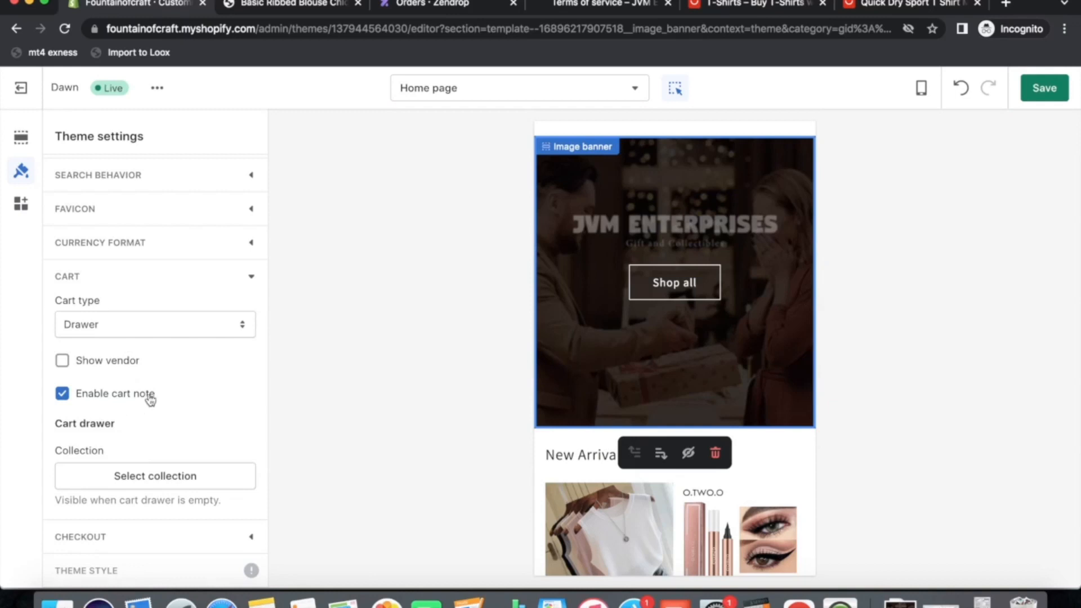
pyautogui.click(1042, 96)
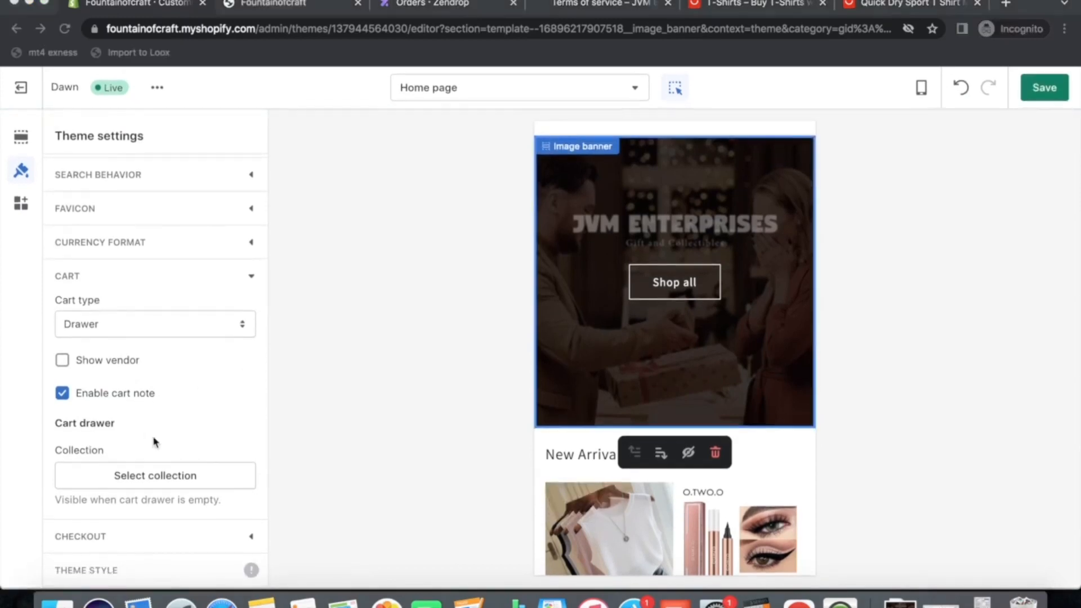
# Set the JM logo from the image library as the custom logo in the Checkout settings and save the theme
pyautogui.click(107, 536)
pyautogui.scroll(-4, 205, 458)
pyautogui.click(170, 323)
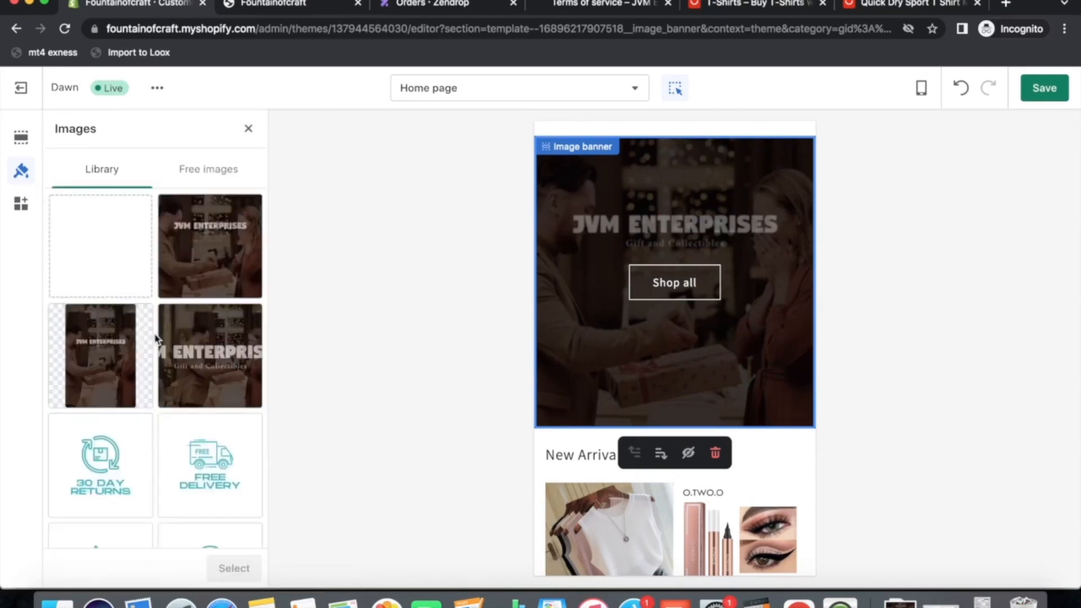
pyautogui.scroll(-3, 144, 465)
pyautogui.scroll(-1, 145, 468)
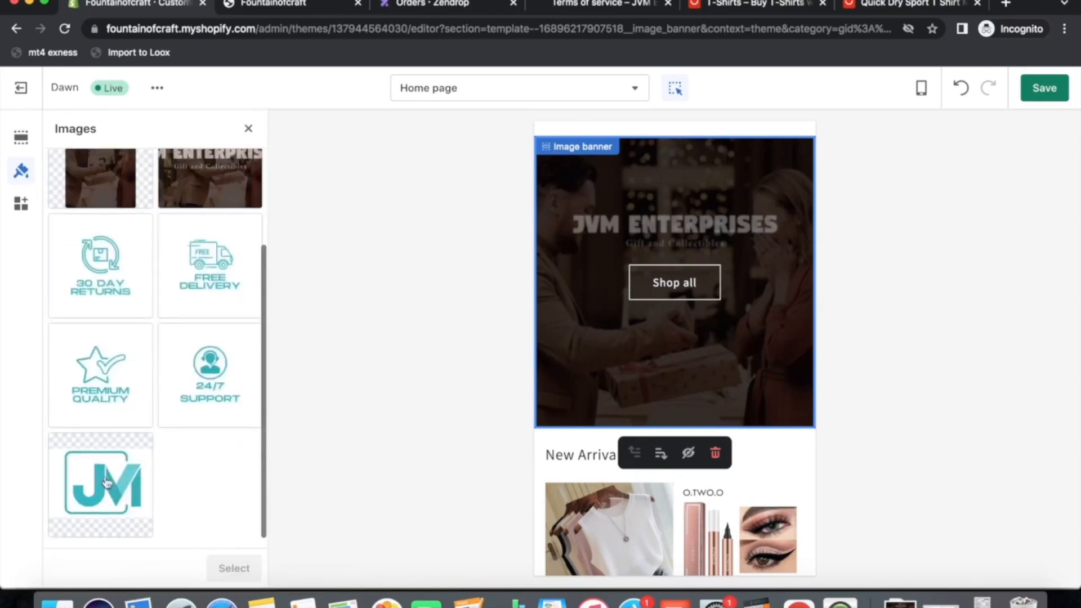
pyautogui.click(124, 478)
pyautogui.click(232, 568)
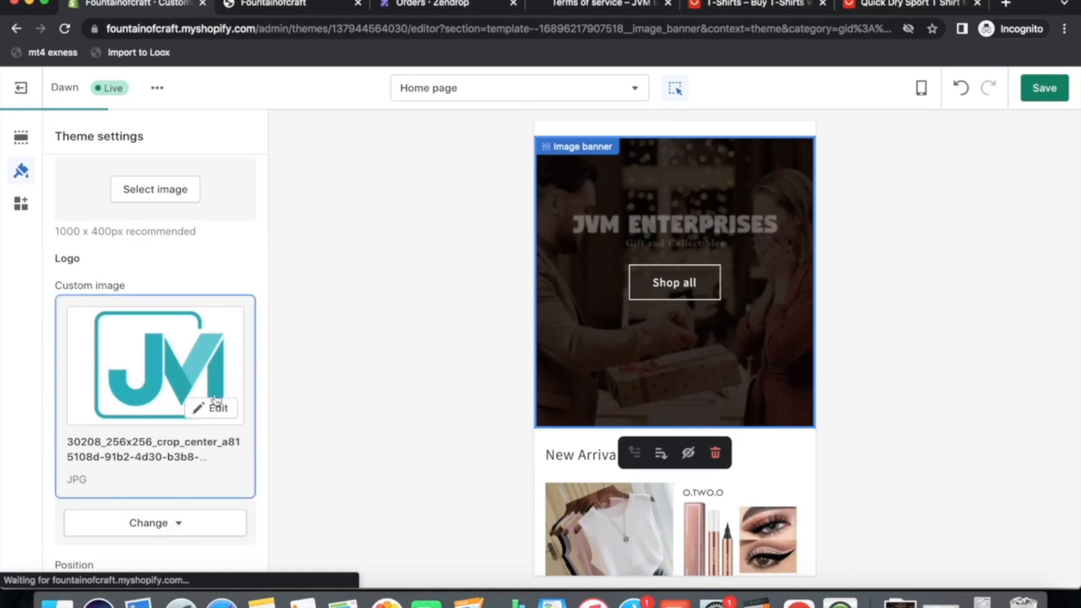
pyautogui.click(1041, 90)
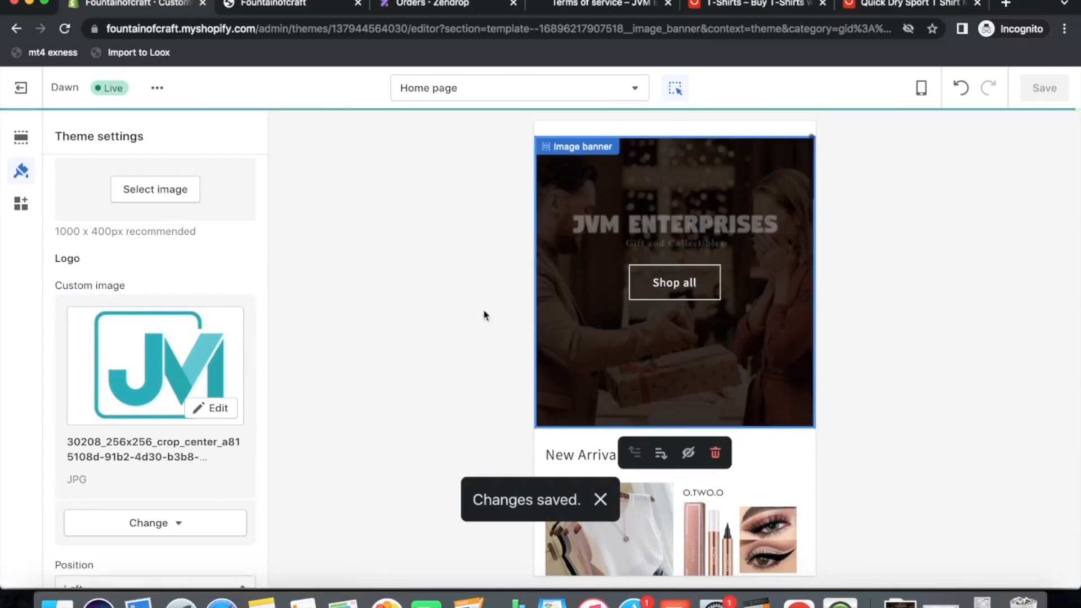
# Reload the storefront home page and review its sections from the banner to the service highlights
pyautogui.click(301, 4)
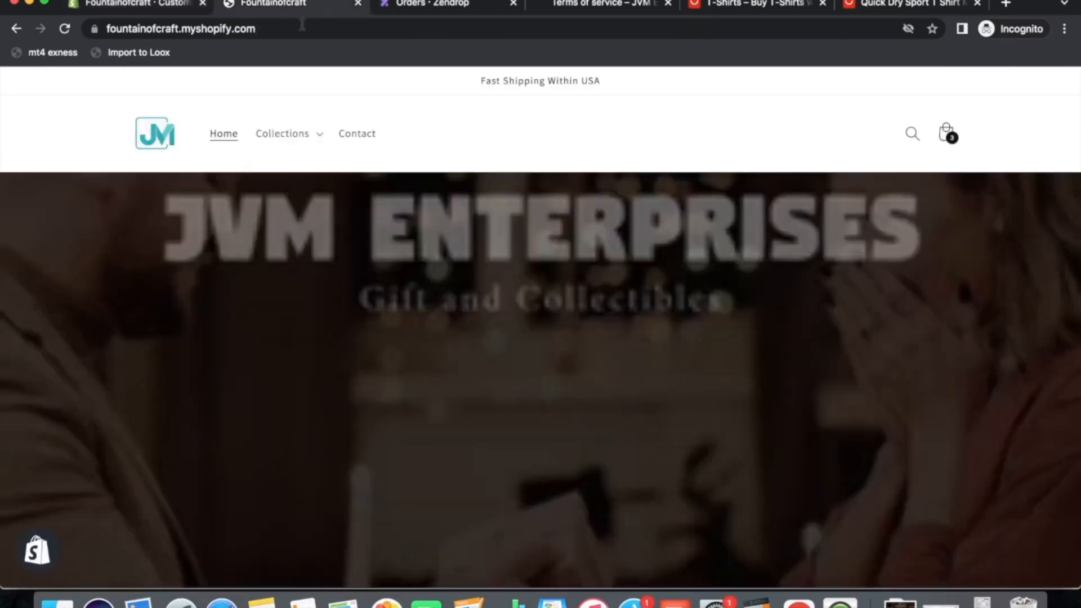
pyautogui.click(63, 33)
pyautogui.scroll(-10, 478, 316)
pyautogui.scroll(-15, 477, 320)
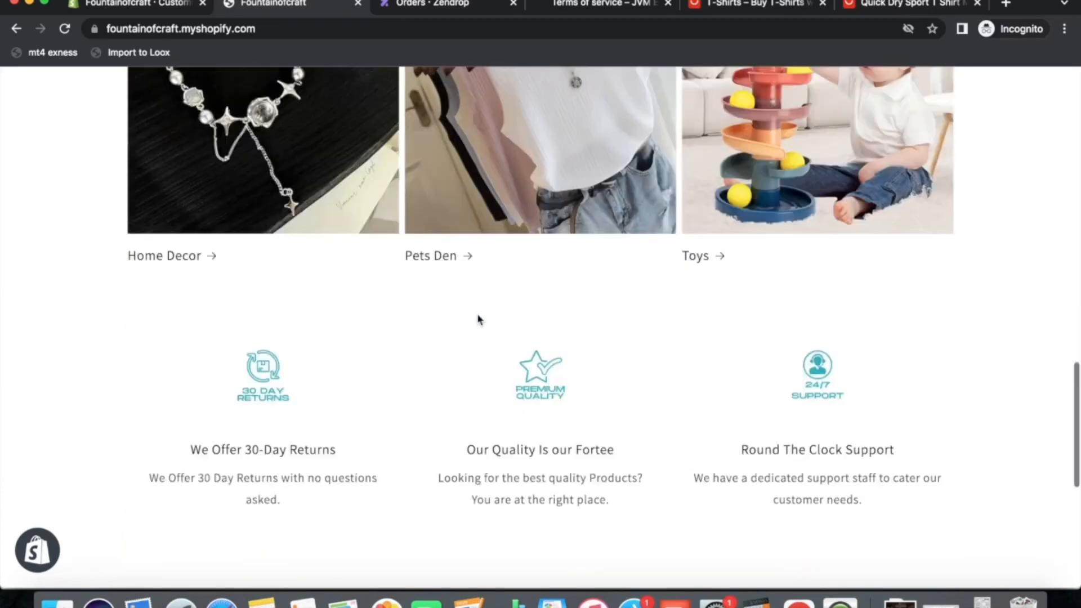
pyautogui.scroll(18, 477, 318)
pyautogui.scroll(10, 478, 320)
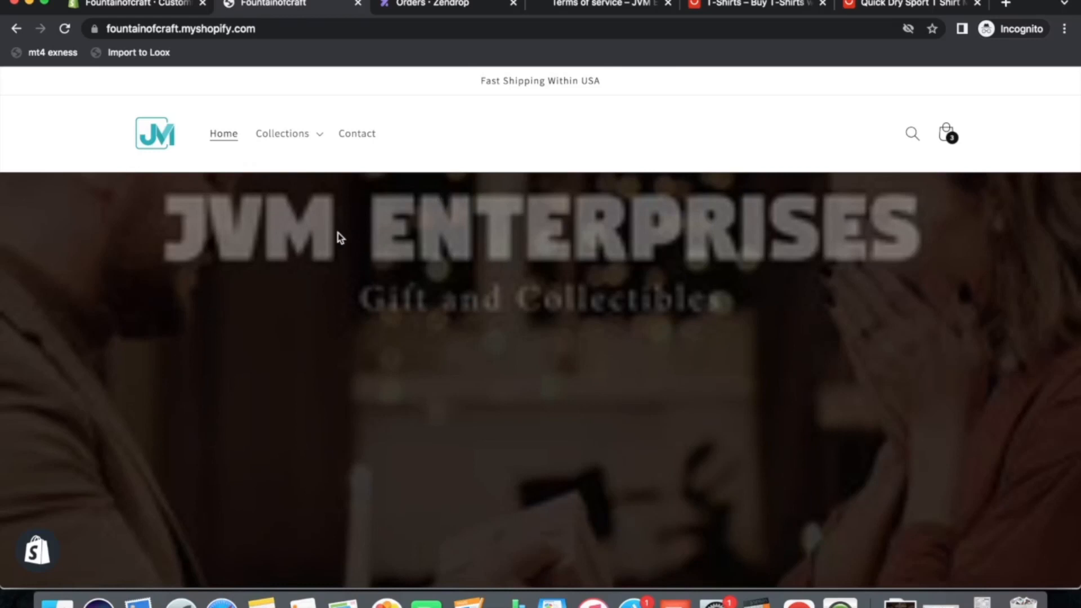
# Open the JVM Enterprises reference store's home page and compare it with the Fountainofcraft storefront
pyautogui.click(598, 7)
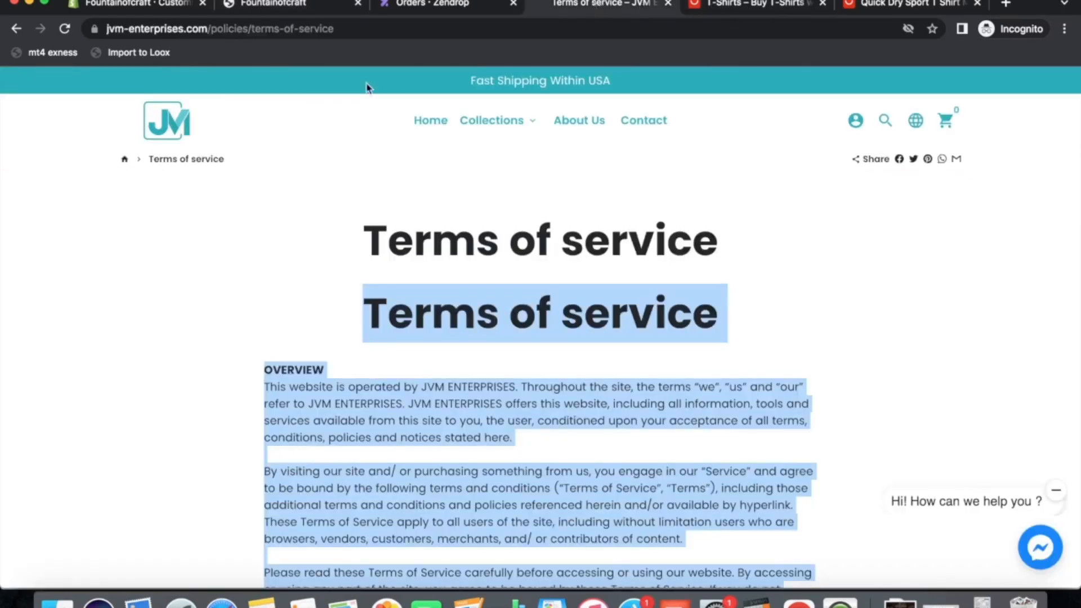
pyautogui.click(168, 128)
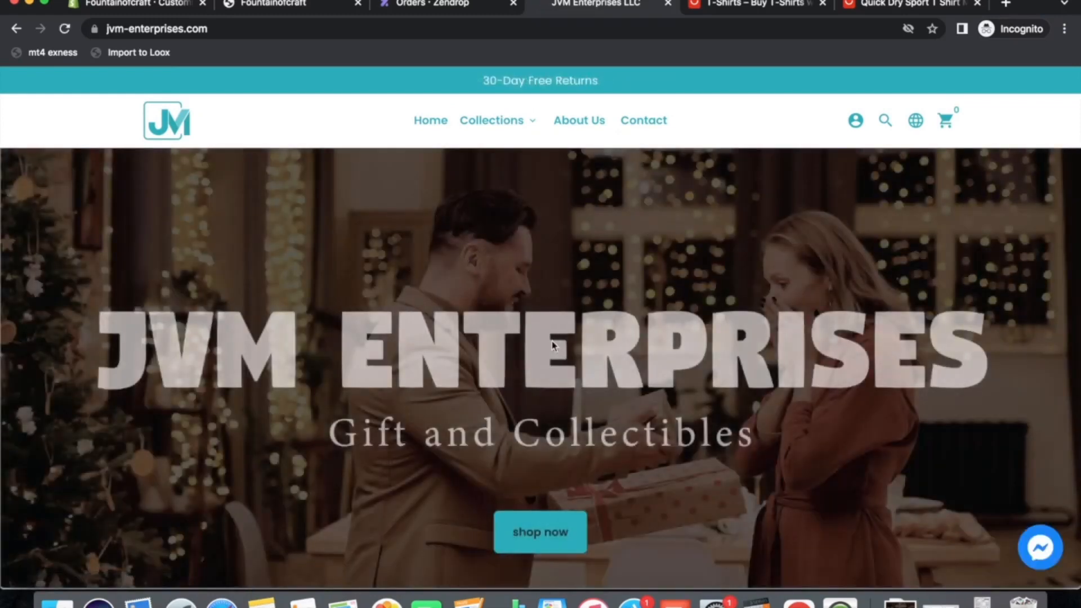
pyautogui.scroll(-3, 552, 345)
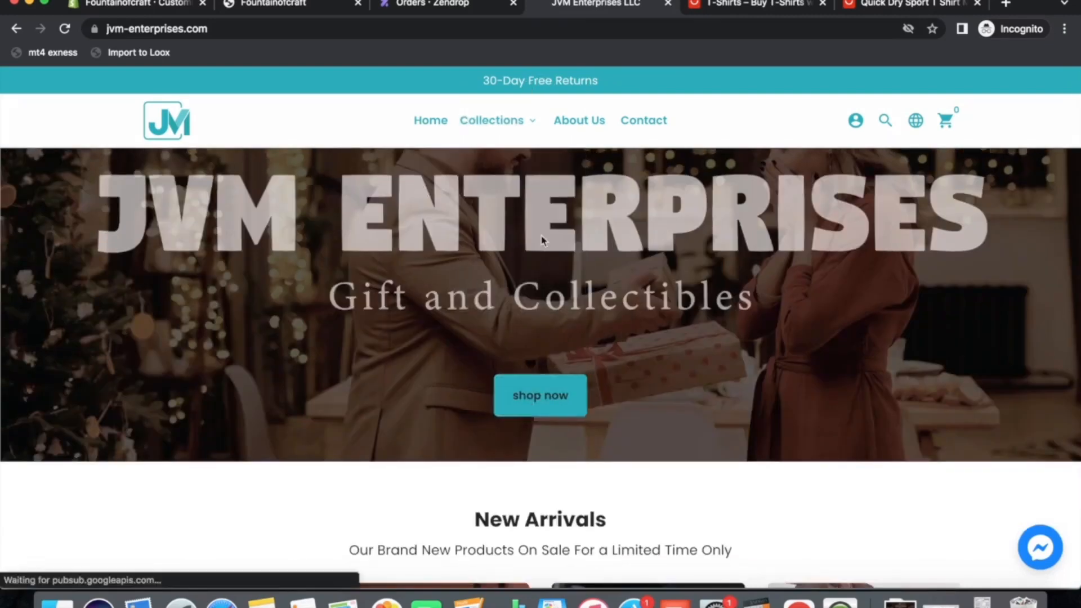
pyautogui.click(260, 4)
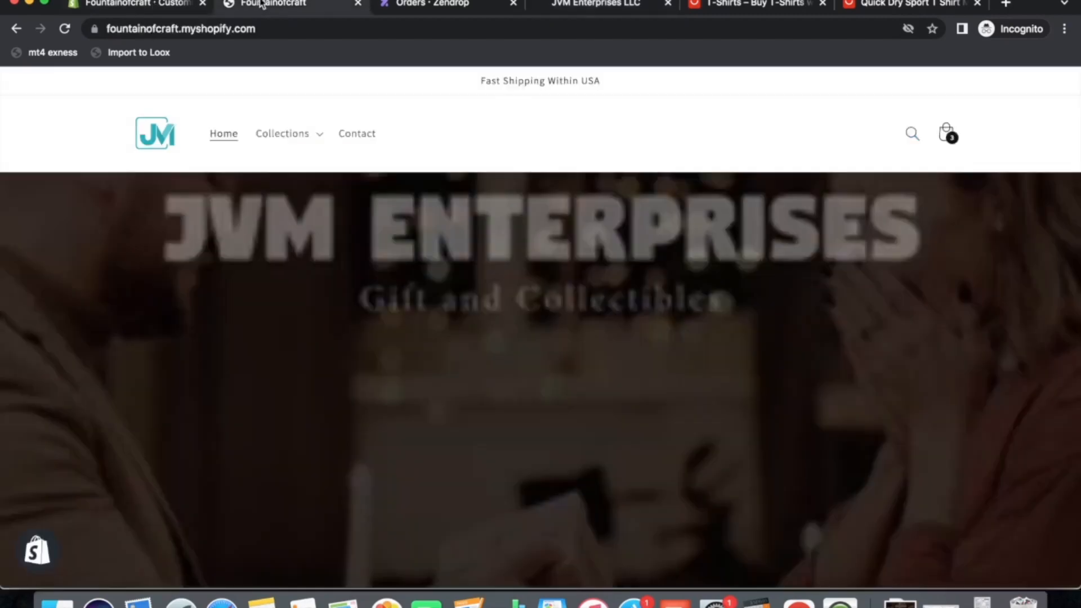
# Return to the theme editor and open the Colors section of the theme settings
pyautogui.click(158, 5)
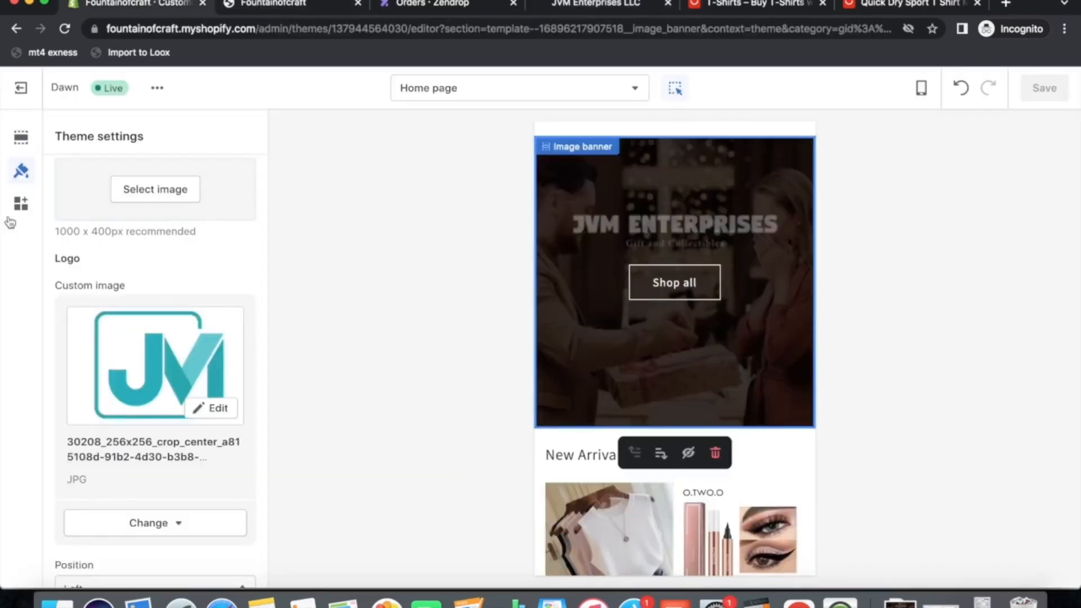
pyautogui.scroll(15, 113, 248)
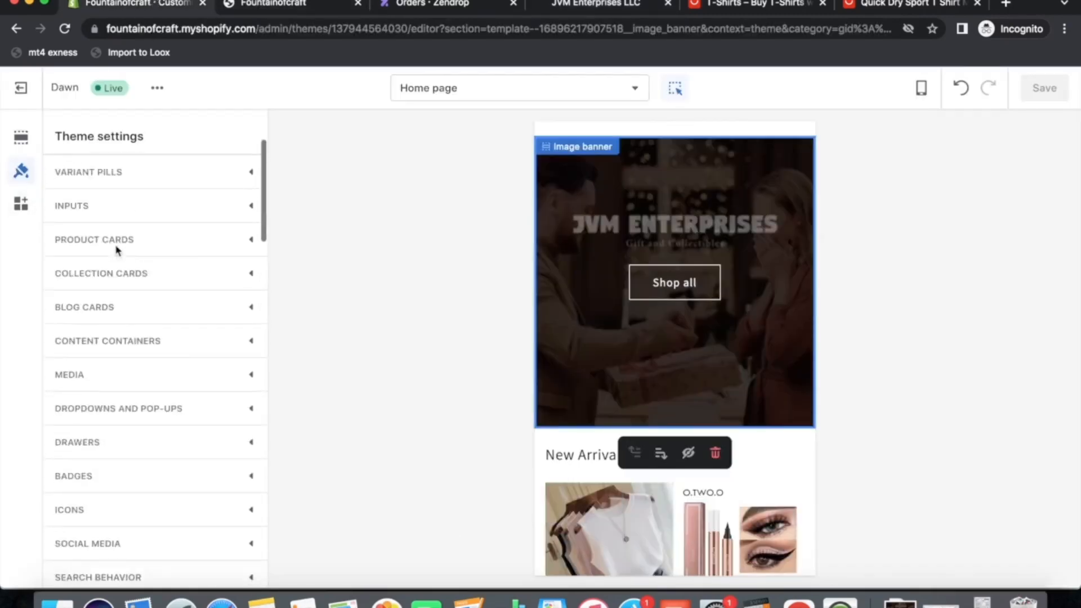
pyautogui.click(89, 172)
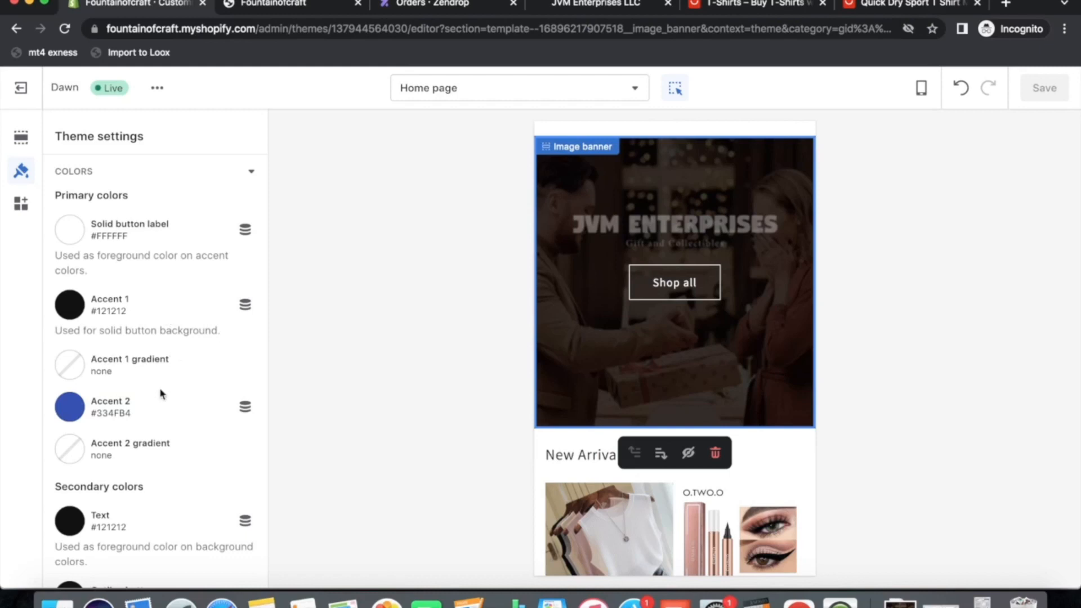
# Review the JVM Enterprises home page from the banner through its product, review and category sections to the service highlights
pyautogui.click(294, 6)
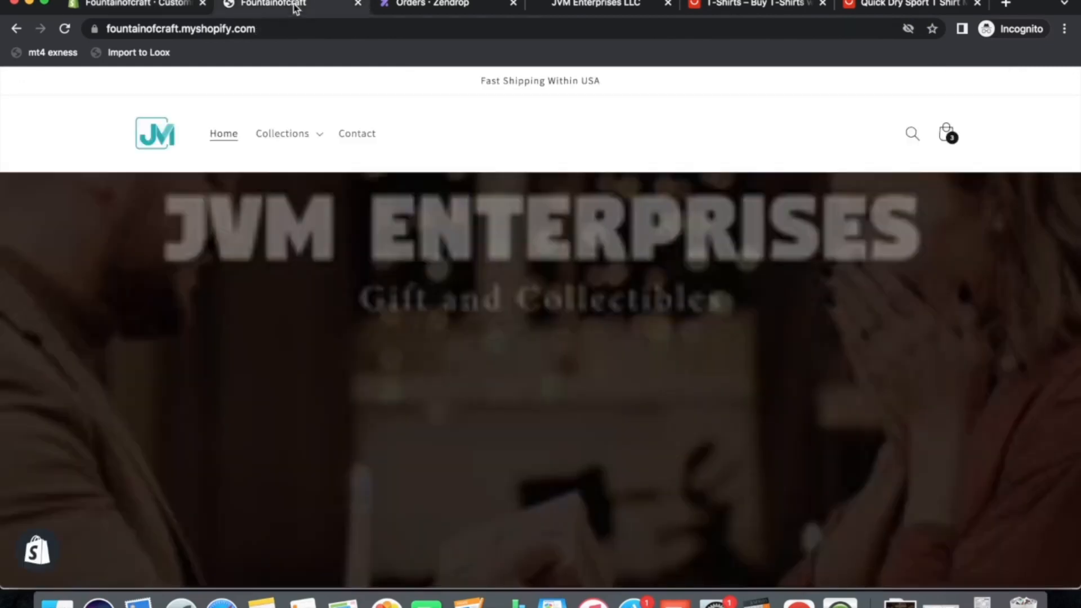
pyautogui.click(613, 3)
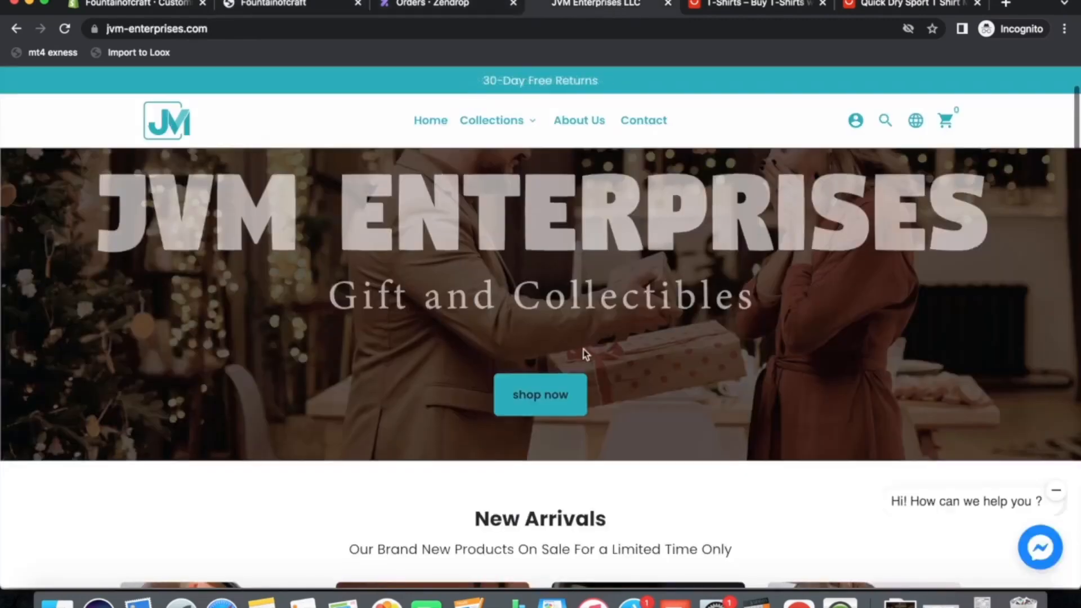
pyautogui.scroll(-5, 583, 349)
pyautogui.scroll(-10, 773, 378)
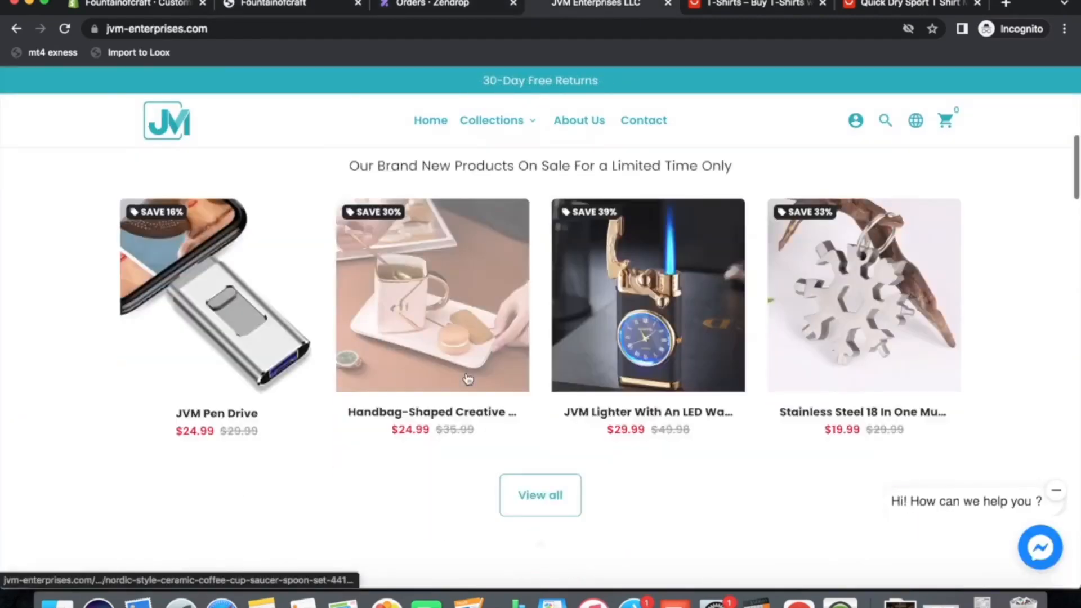
pyautogui.scroll(-15, 667, 357)
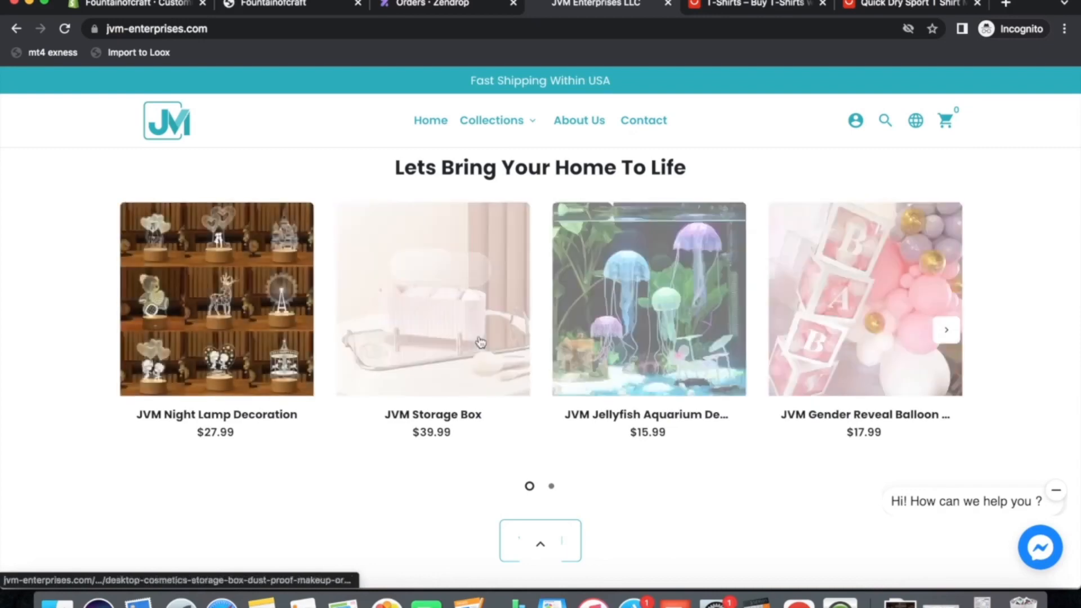
pyautogui.scroll(-10, 451, 337)
pyautogui.scroll(-15, 580, 366)
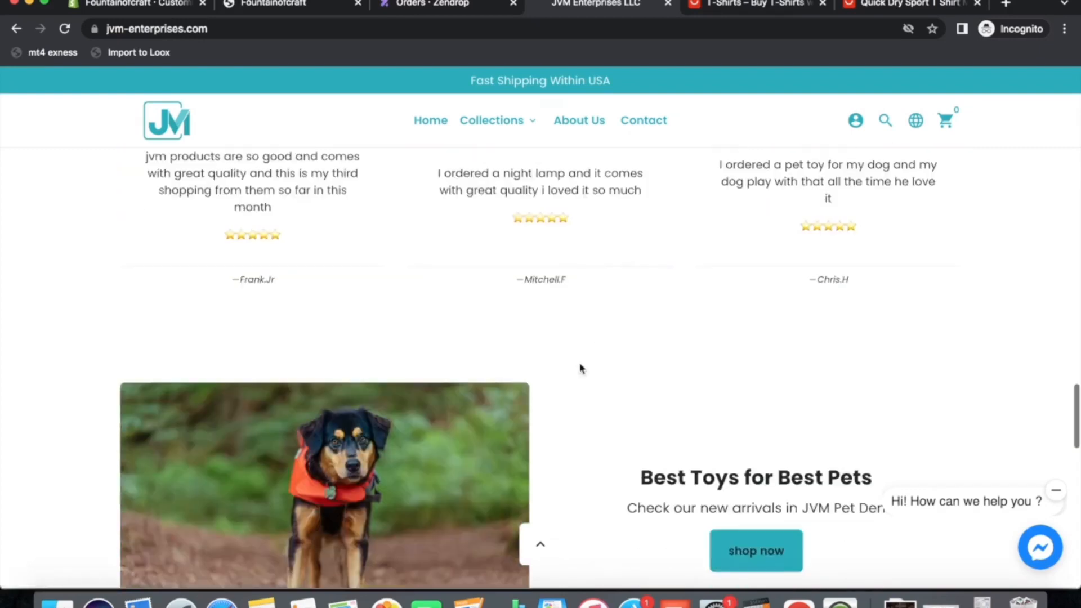
pyautogui.scroll(2, 580, 366)
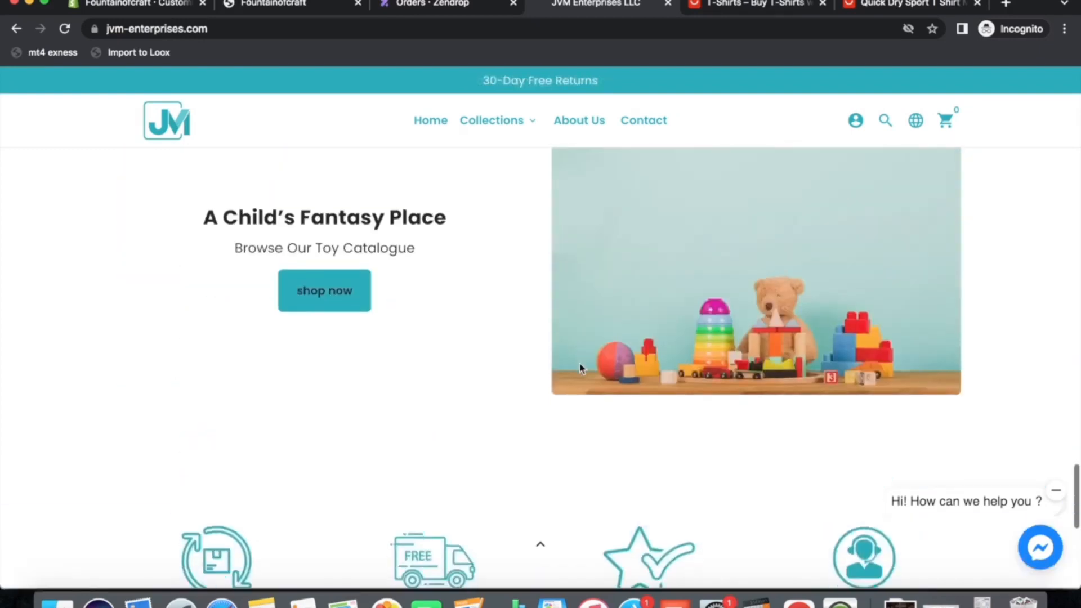
pyautogui.scroll(-7, 580, 366)
pyautogui.scroll(7, 580, 366)
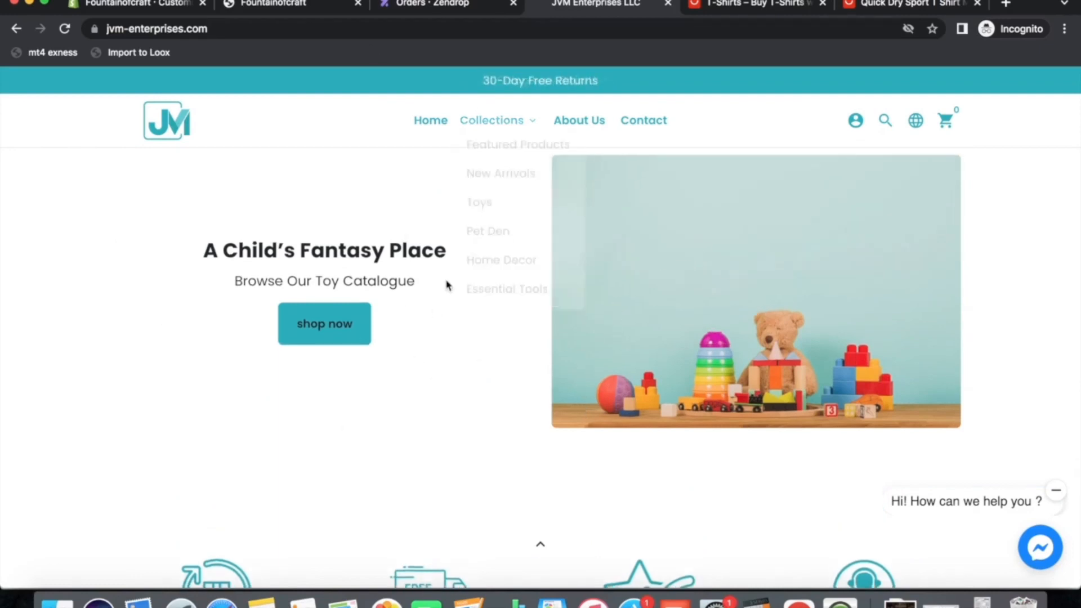
# Return to the theme editor's home page section list and review the previewed sections from New Arrivals to the service highlights
pyautogui.click(141, 8)
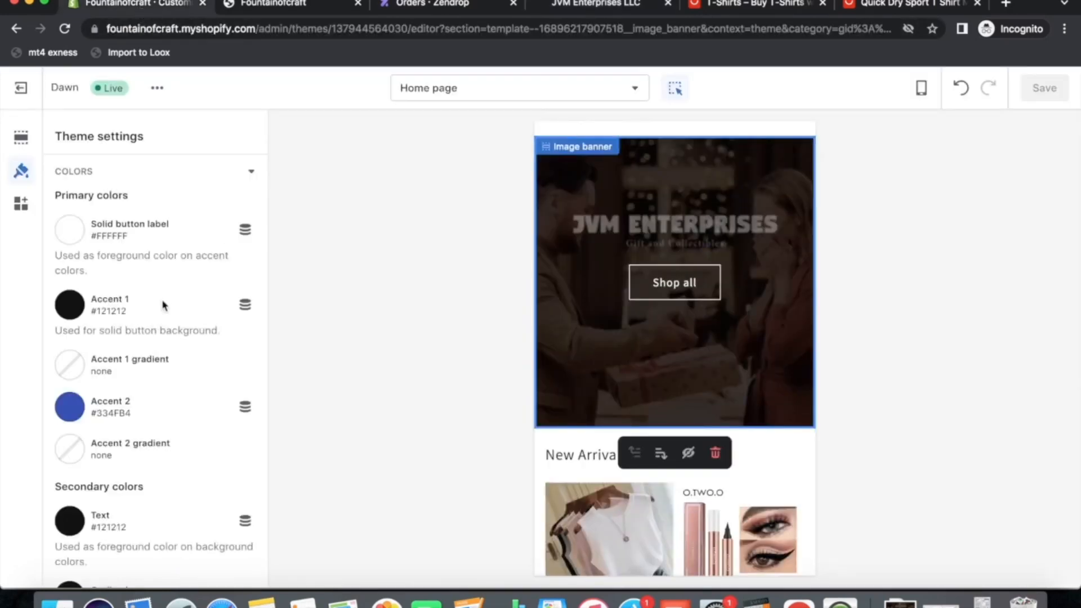
pyautogui.click(21, 137)
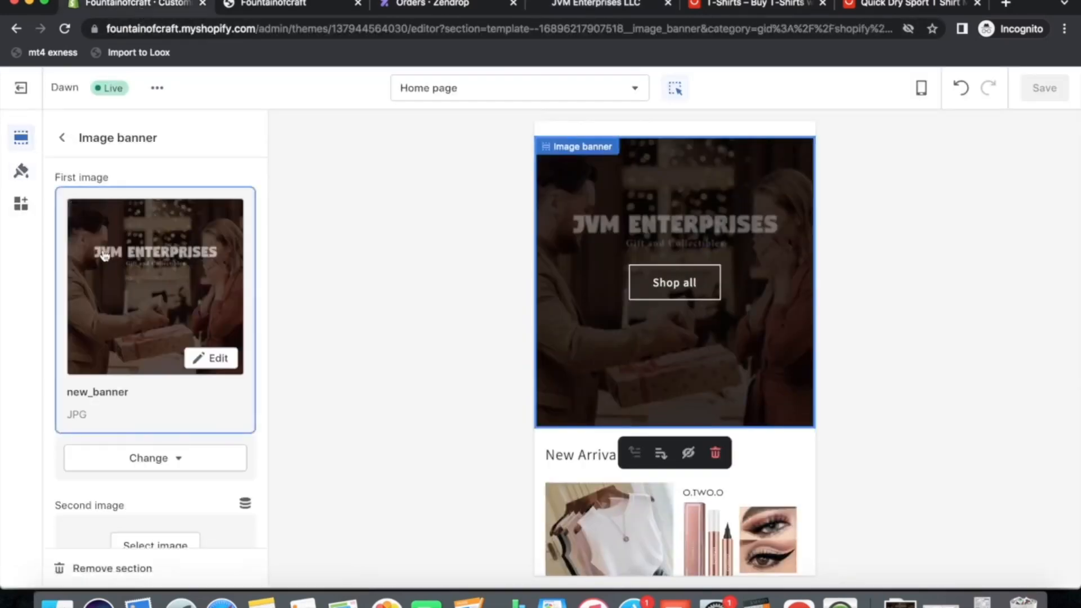
pyautogui.scroll(2, 650, 283)
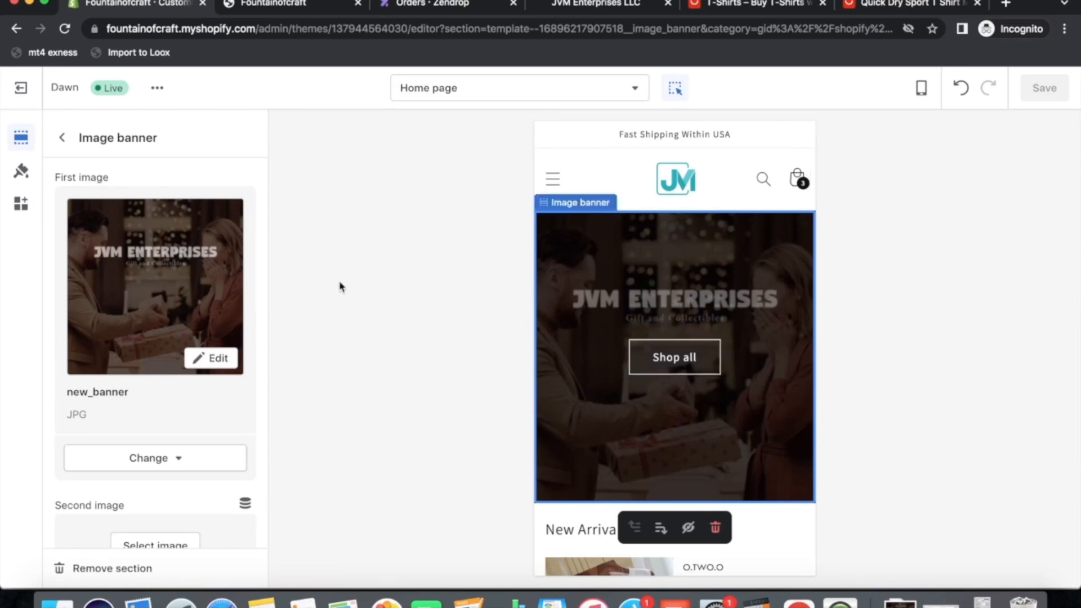
pyautogui.click(553, 180)
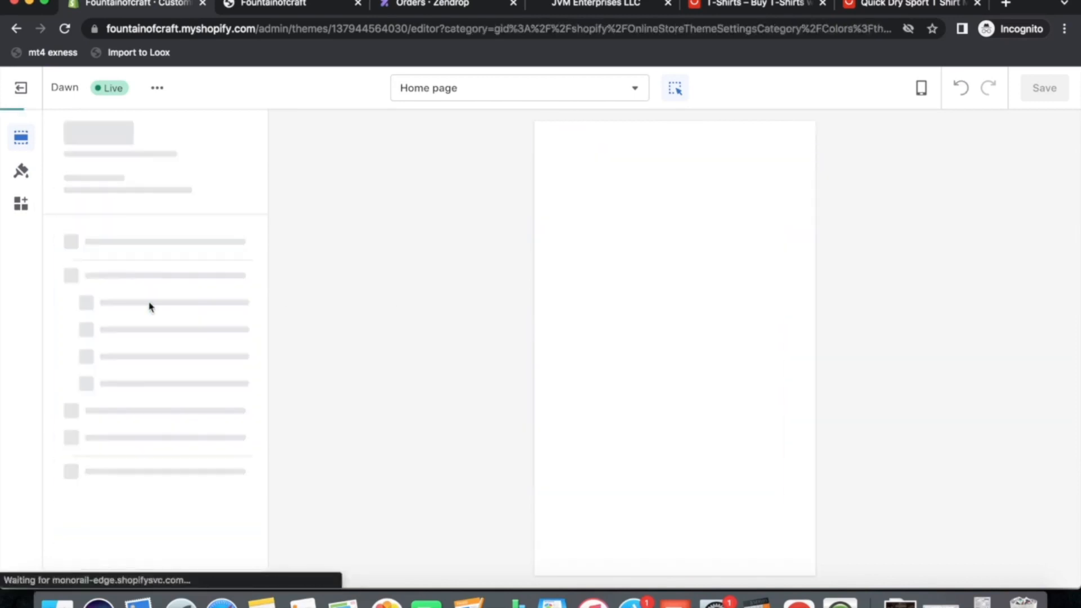
pyautogui.scroll(-5, 680, 361)
pyautogui.scroll(-2, 681, 360)
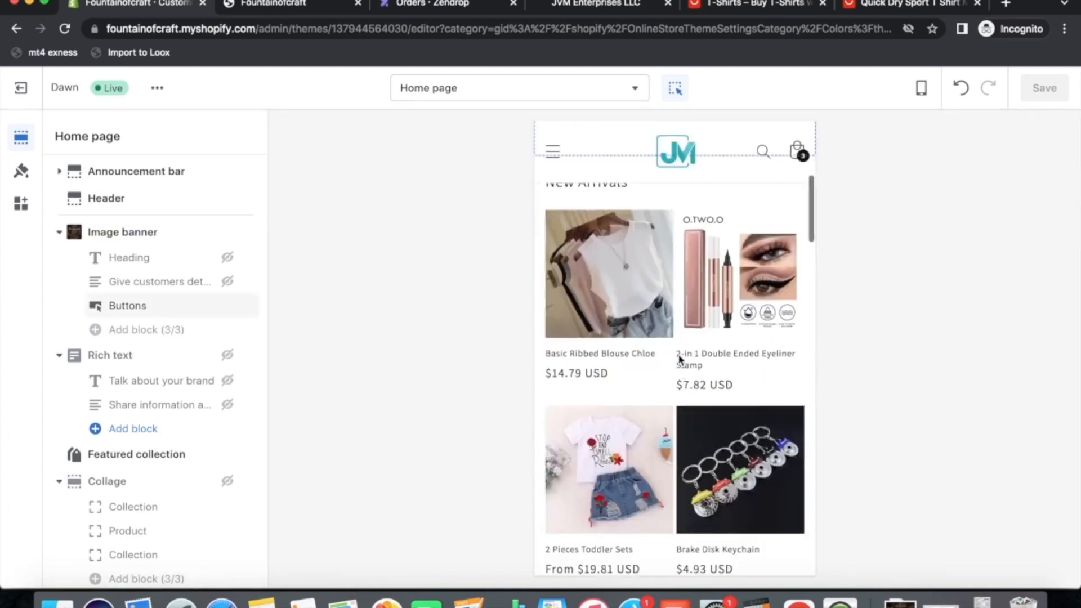
pyautogui.scroll(-7, 643, 338)
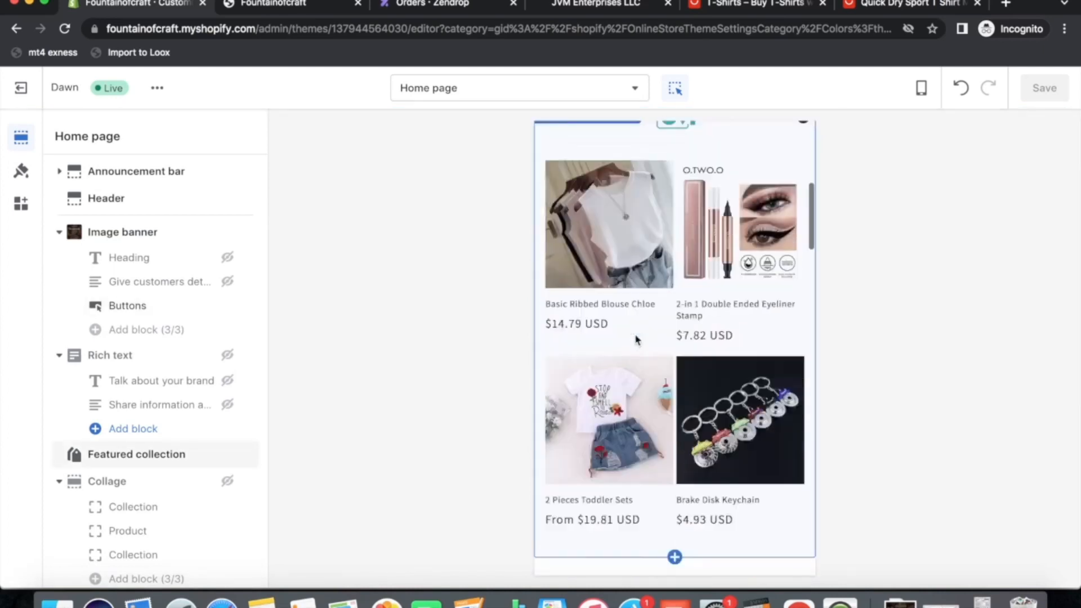
pyautogui.scroll(-10, 645, 375)
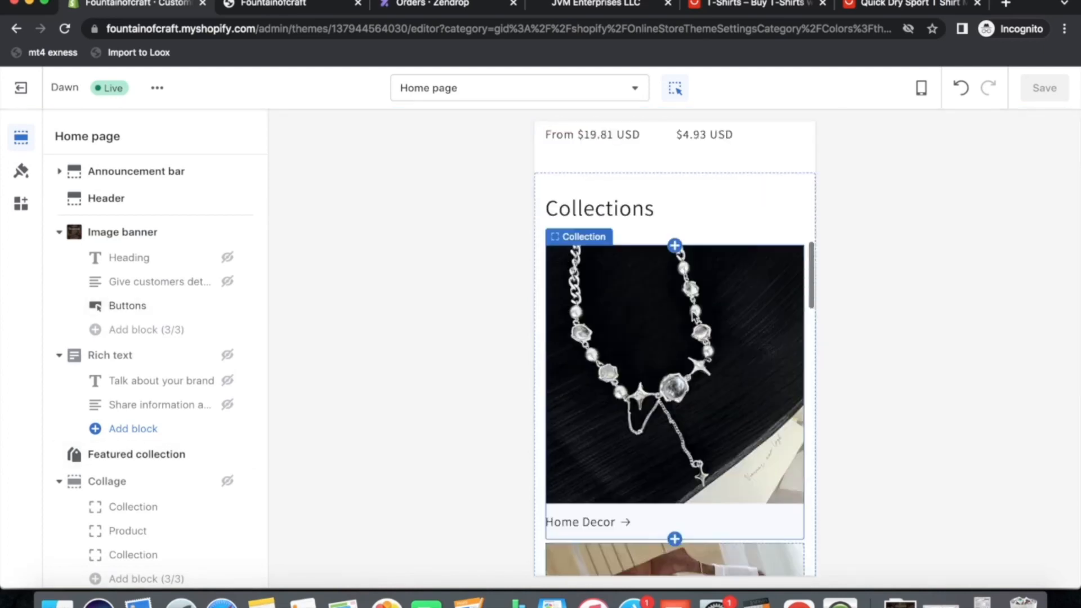
pyautogui.scroll(-3, 653, 396)
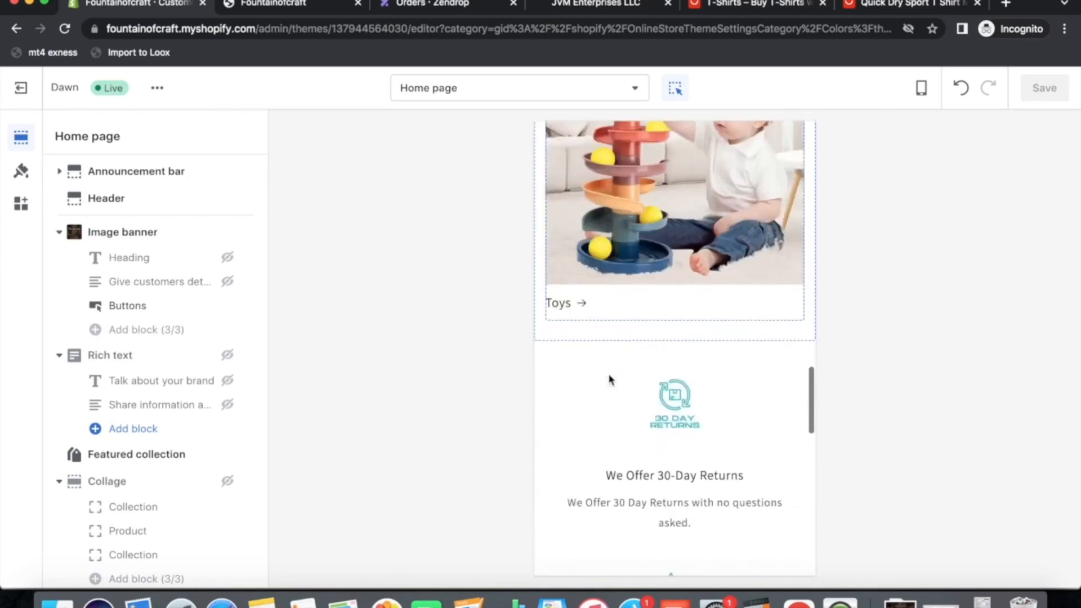
# Add a Featured collection section below the Multicolumn section on the home page
pyautogui.scroll(-6, 120, 406)
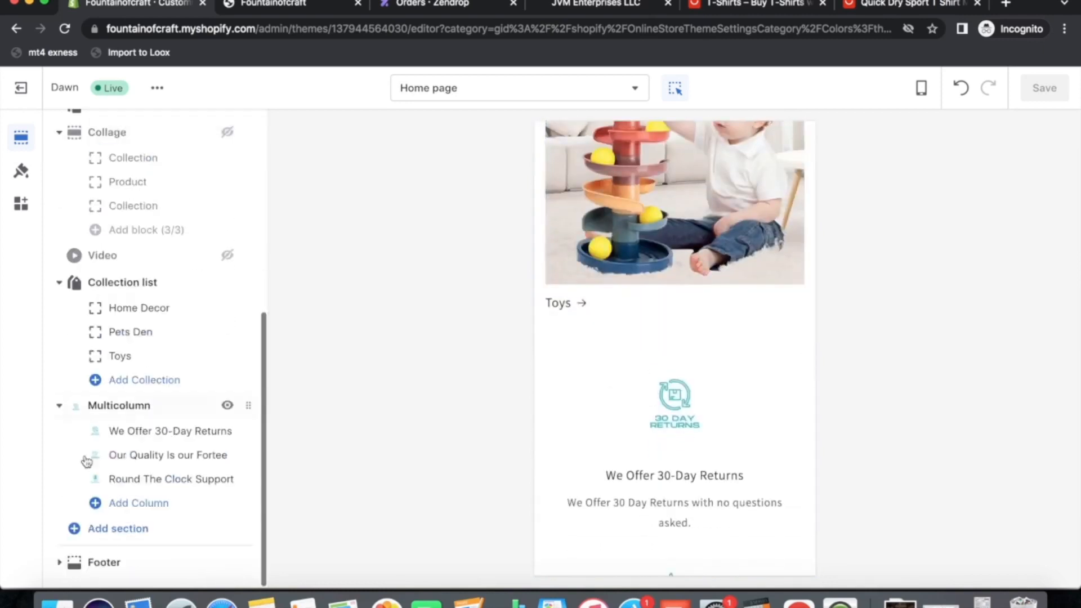
pyautogui.click(107, 535)
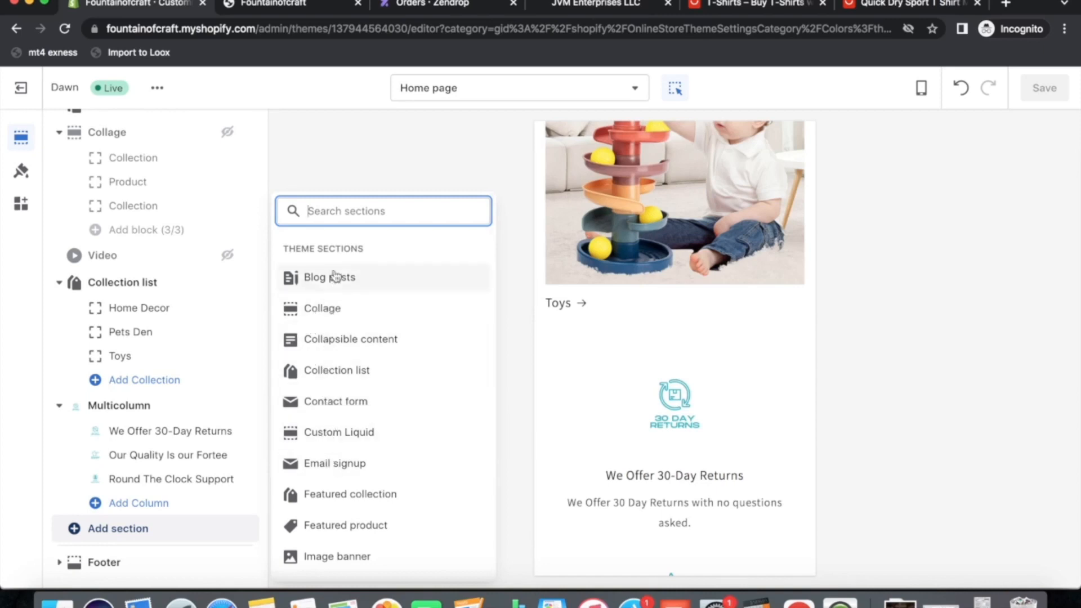
pyautogui.click(338, 494)
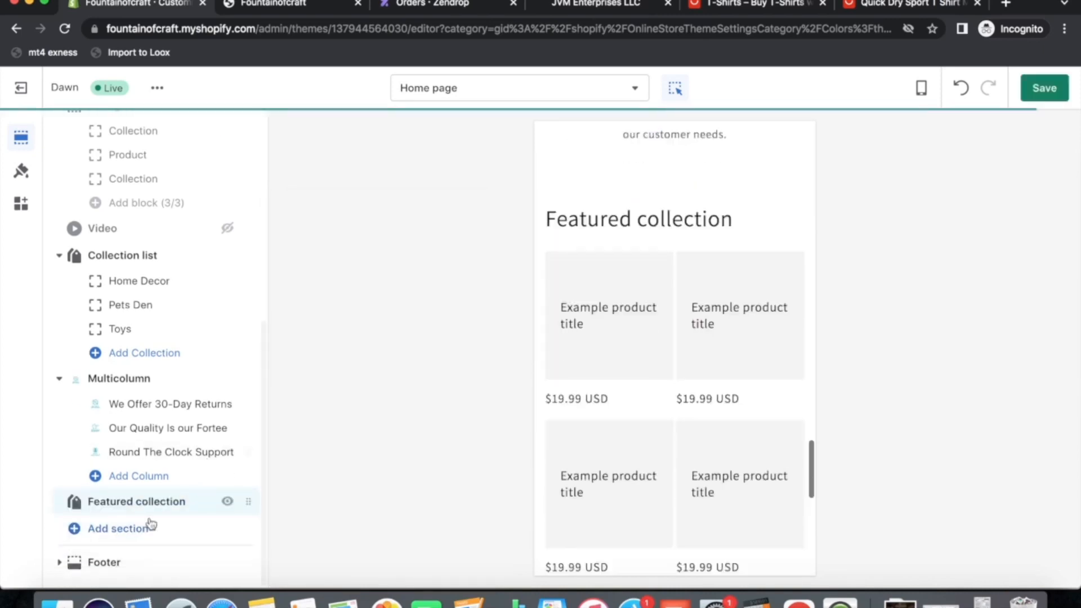
# Set the new Featured collection section's heading to "Color your life"
pyautogui.click(121, 507)
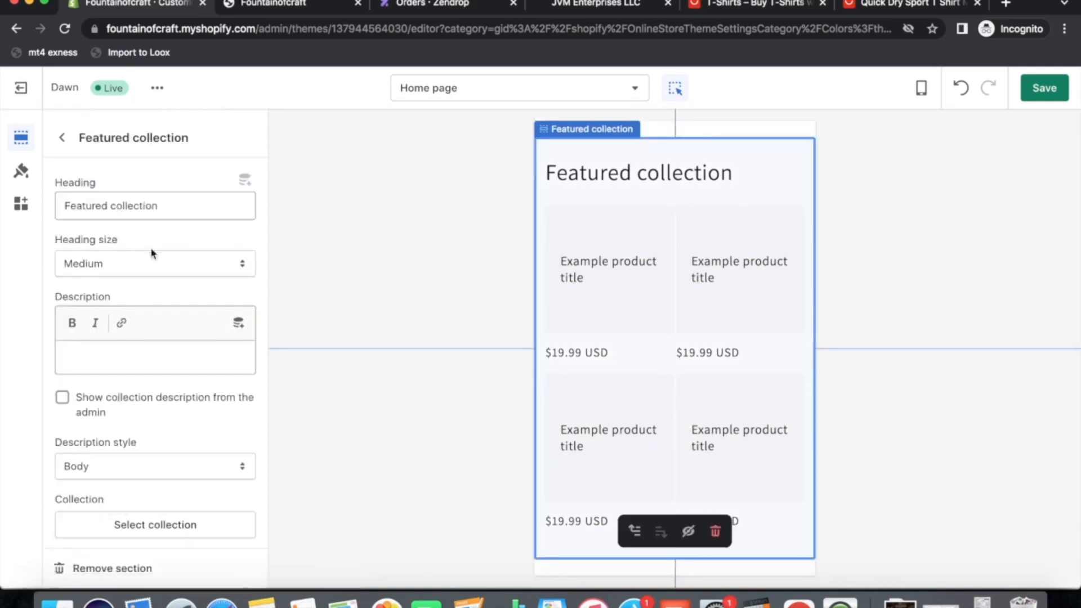
pyautogui.moveTo(188, 210); pyautogui.dragTo(3, 208)
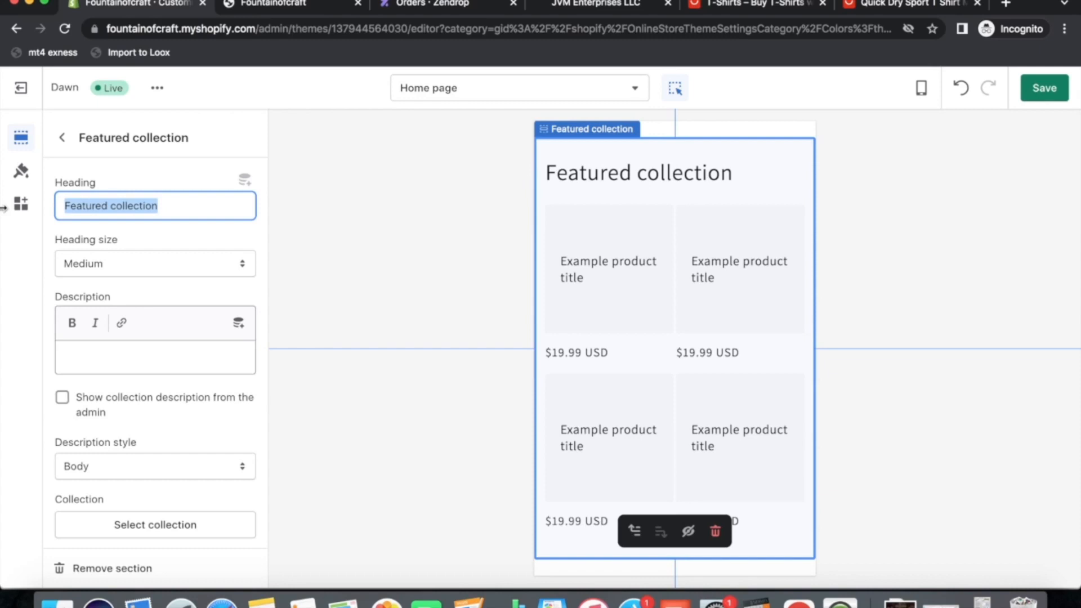
pyautogui.write('Let')
pyautogui.press('BackSpace')
pyautogui.press('BackSpace')
pyautogui.press('BackSpace')
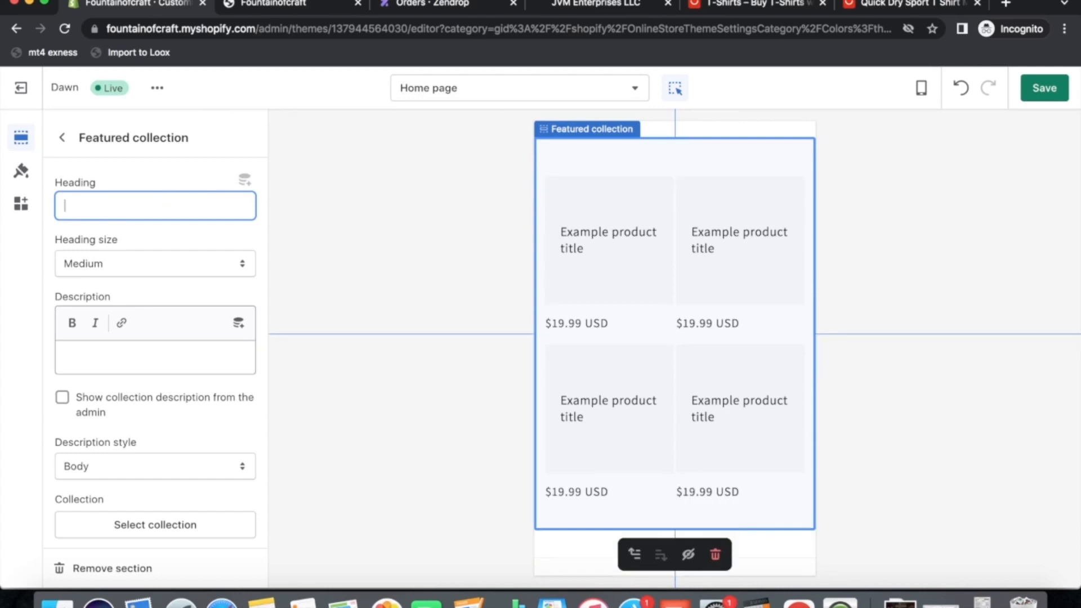
pyautogui.write('Colro')
pyautogui.press('BackSpace')
pyautogui.press('BackSpace')
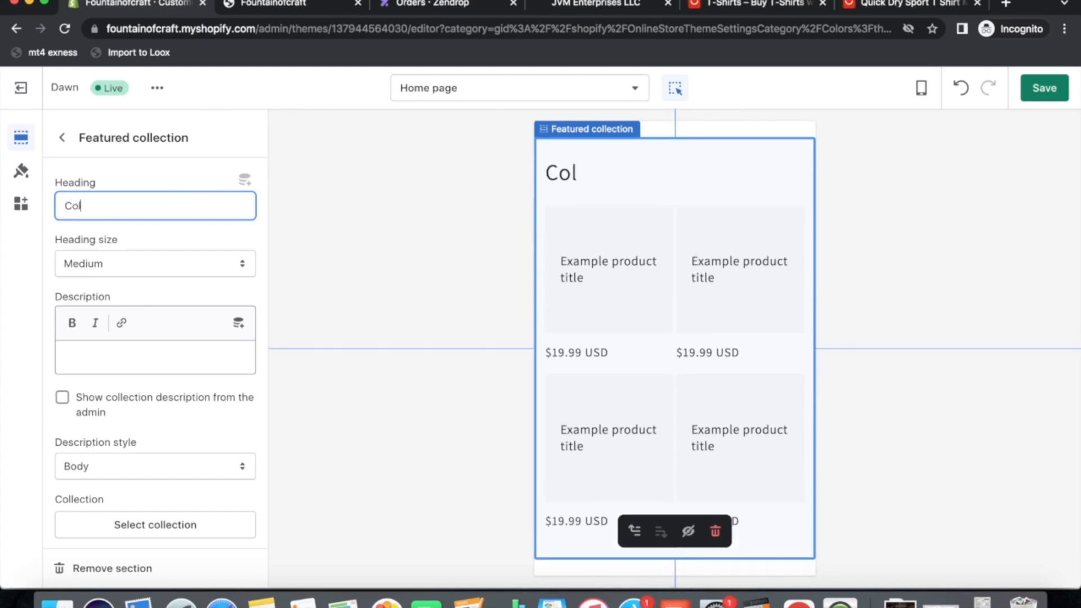
pyautogui.write('or your luif')
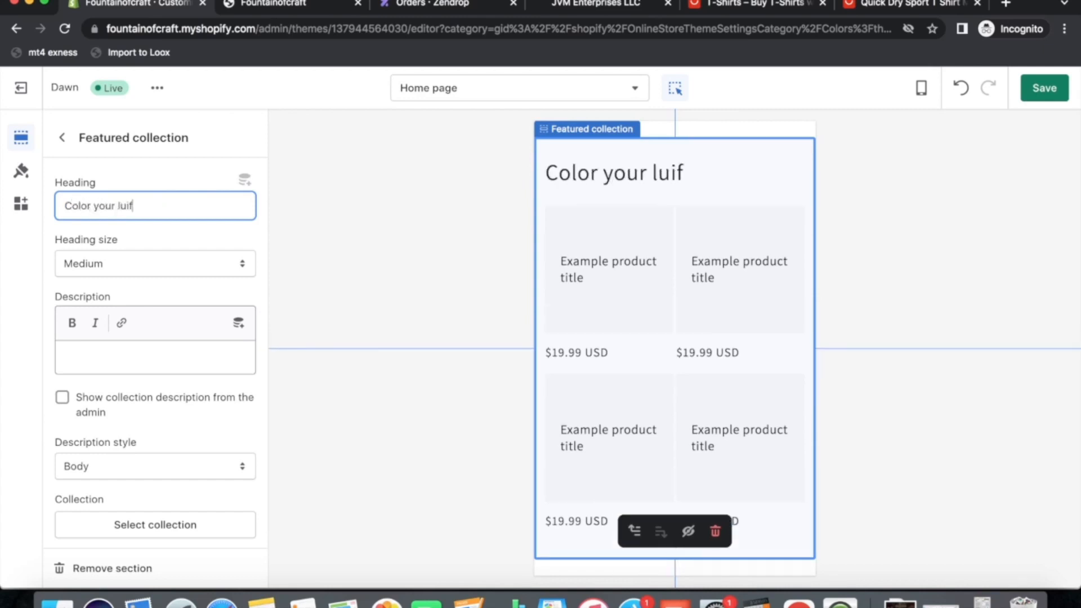
pyautogui.press('BackSpace')
pyautogui.press('BackSpace')
pyautogui.press('BackSpace')
pyautogui.write('ife')
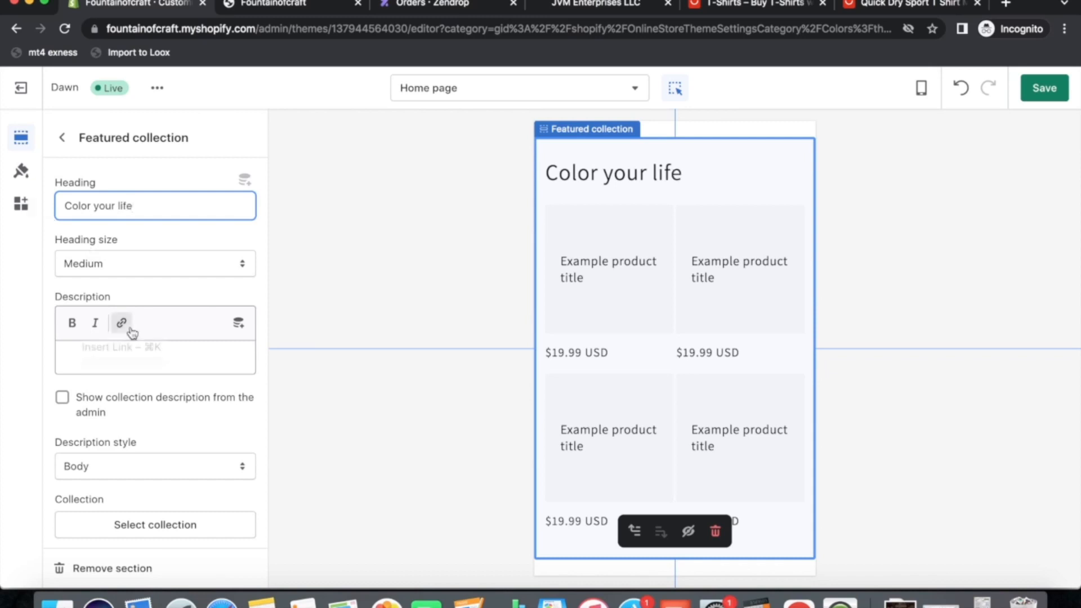
# Assign the Home Decor collection to the "Color your life" section
pyautogui.scroll(-5, 139, 344)
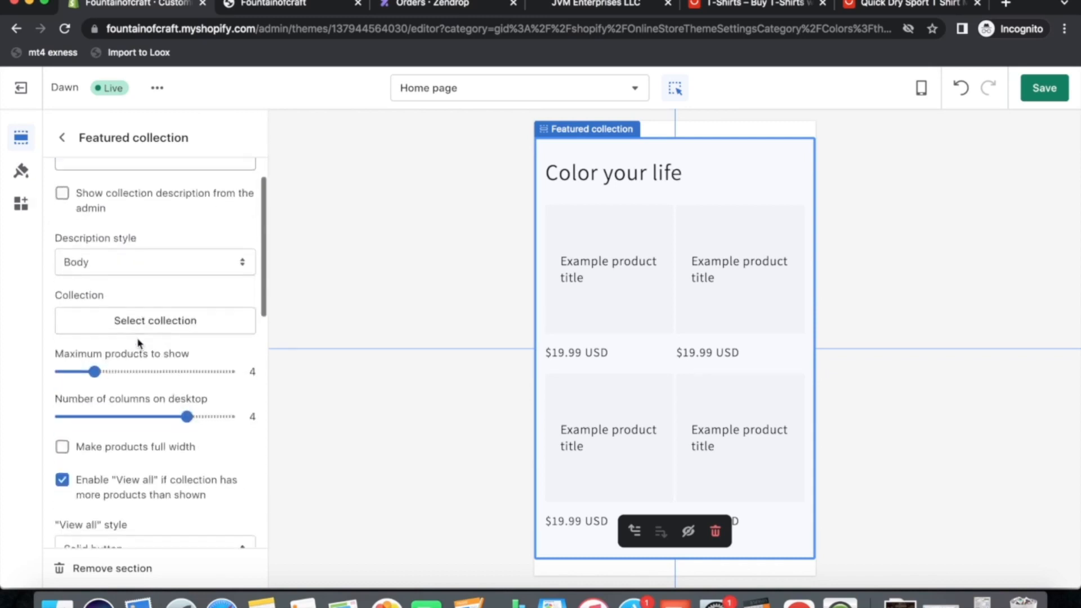
pyautogui.scroll(5, 140, 343)
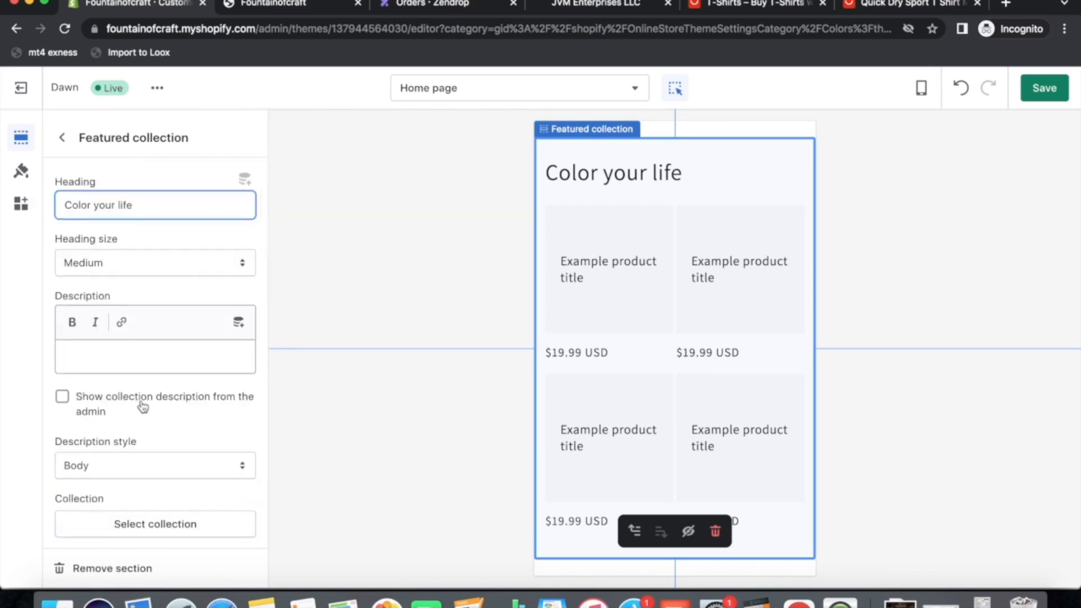
pyautogui.scroll(-5, 140, 404)
pyautogui.click(163, 338)
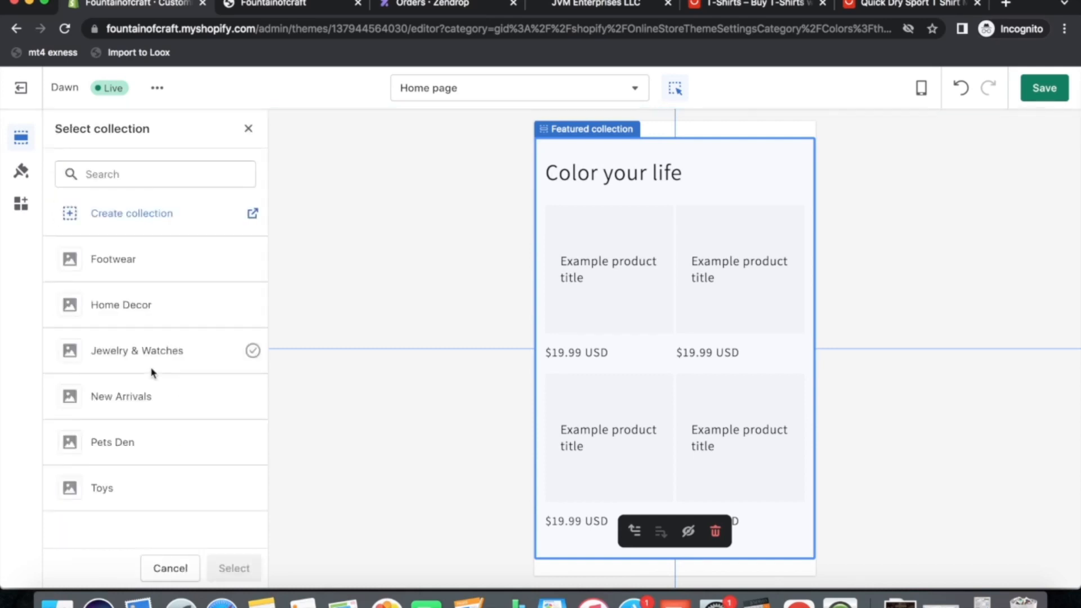
pyautogui.click(112, 304)
pyautogui.click(234, 568)
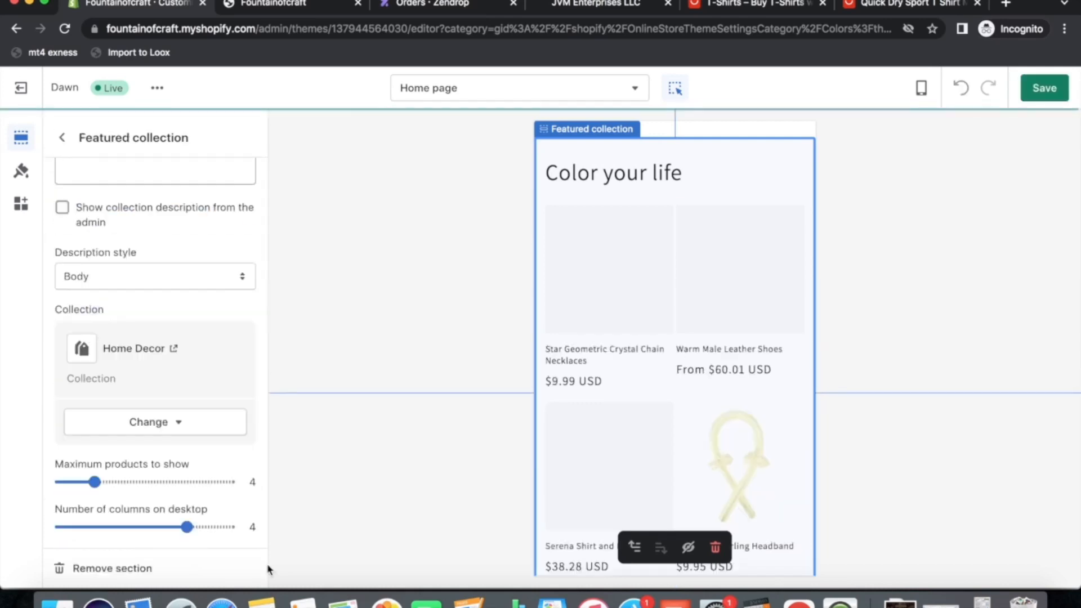
# Move the "Color your life" Featured collection section above the Multicolumn section in the home page order
pyautogui.scroll(5, 676, 450)
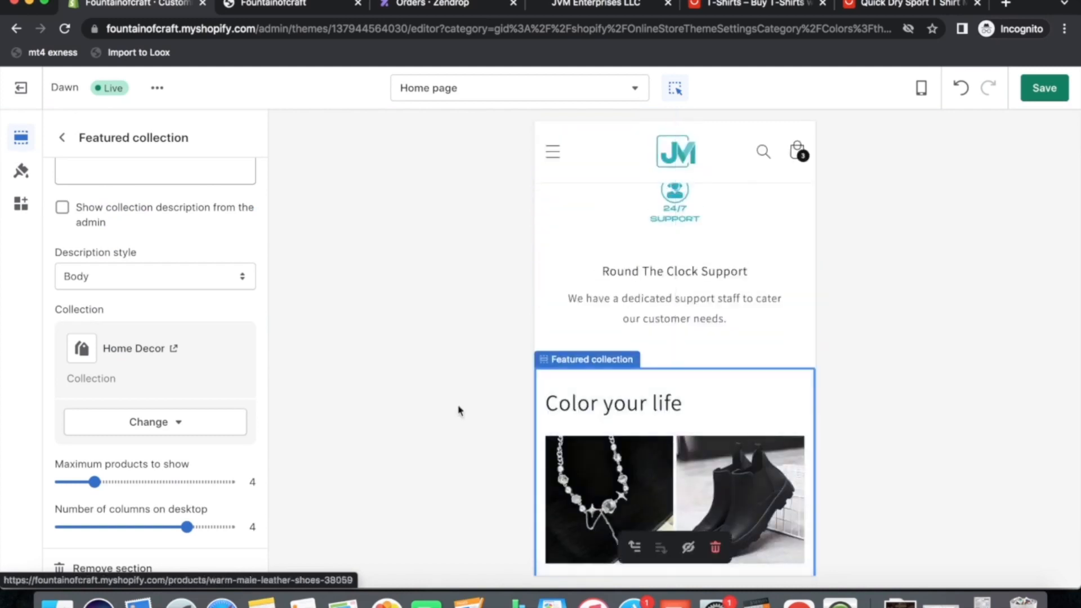
pyautogui.scroll(4, 59, 352)
pyautogui.click(62, 138)
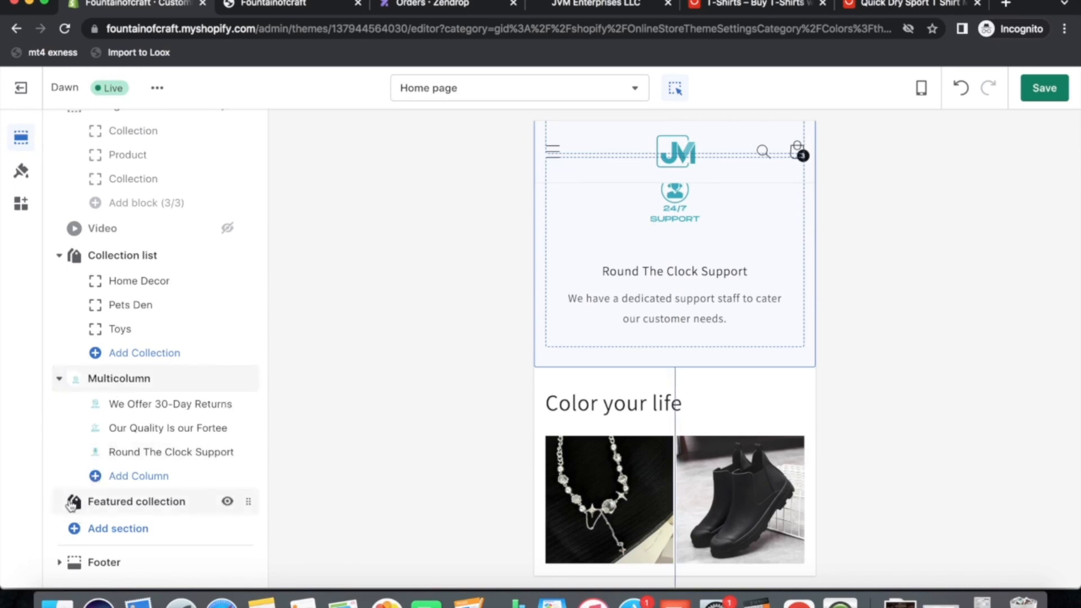
pyautogui.moveTo(245, 502); pyautogui.dragTo(245, 379)
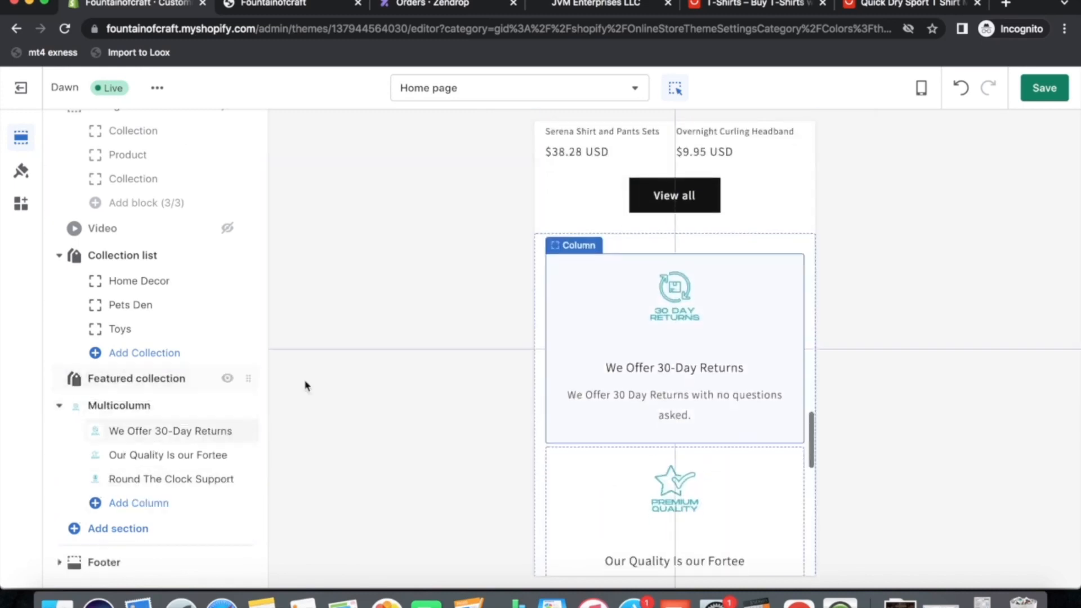
# Review the mobile home page preview from the hero banner down to the "Color your life" section
pyautogui.scroll(5, 709, 363)
pyautogui.scroll(10, 708, 364)
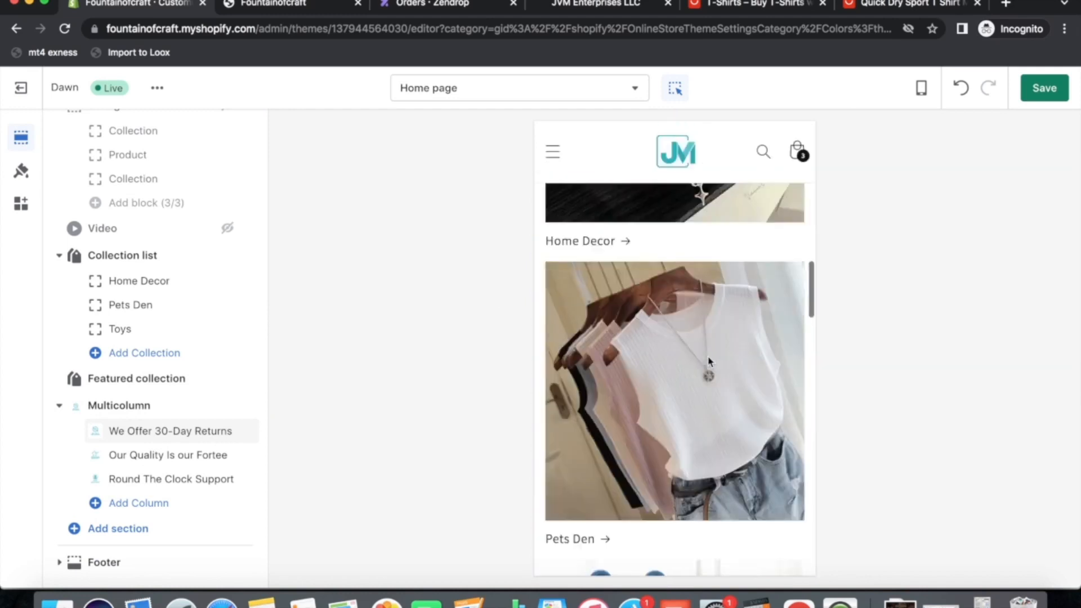
pyautogui.scroll(8, 695, 386)
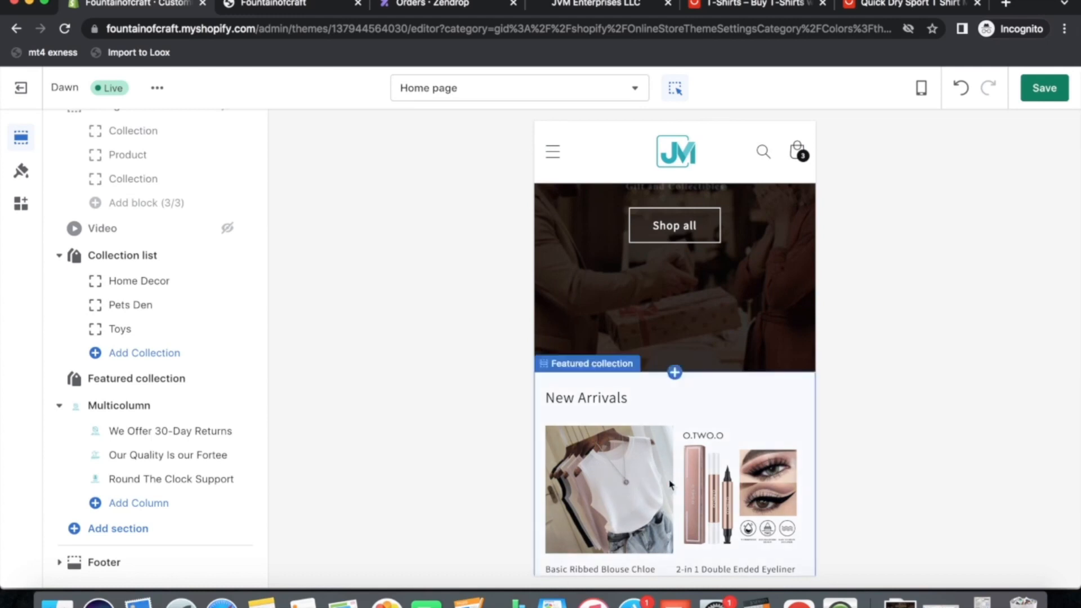
pyautogui.scroll(-8, 648, 410)
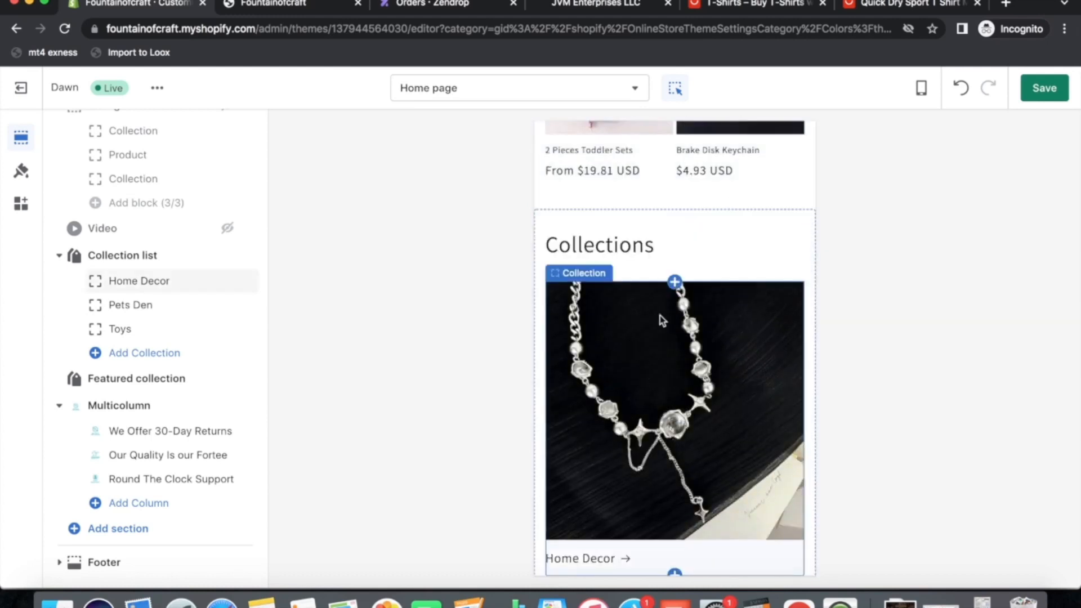
pyautogui.scroll(-10, 667, 387)
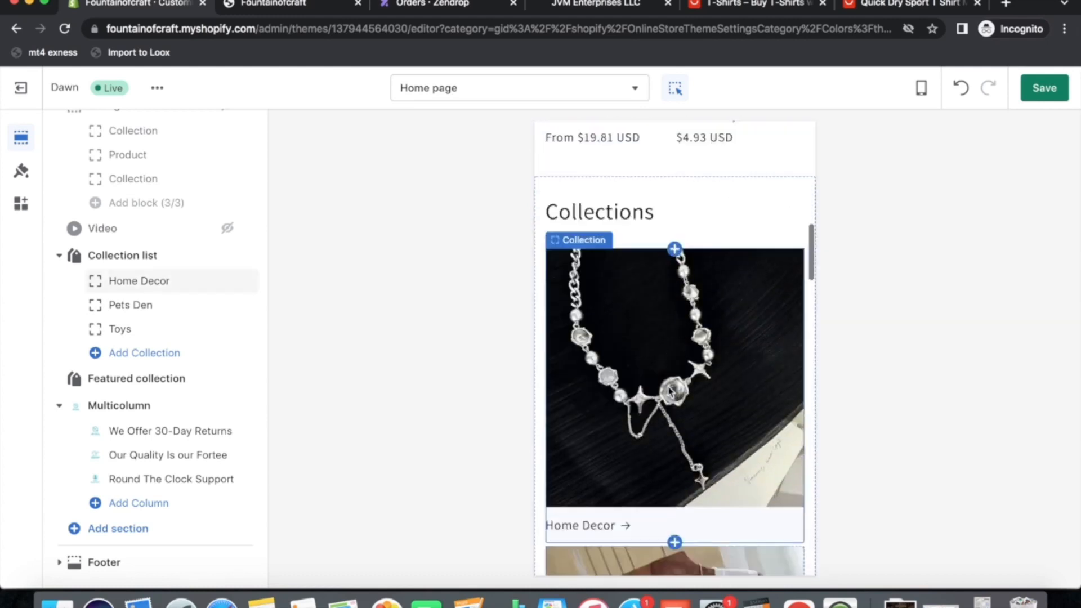
pyautogui.scroll(-4, 647, 381)
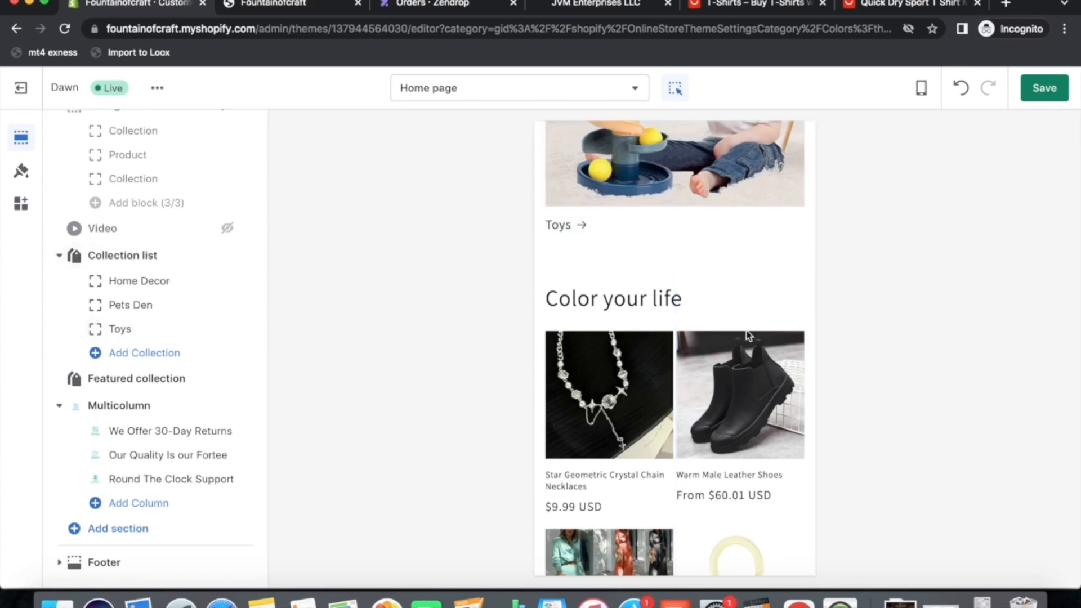
# Save the home page changes to the Dawn theme and exit the theme editor
pyautogui.click(21, 88)
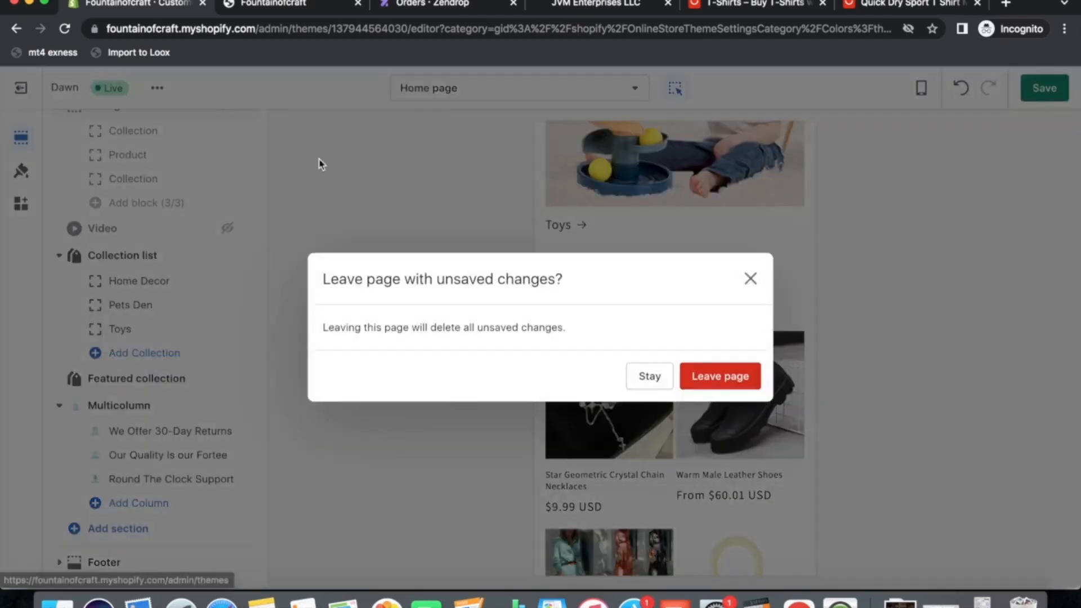
pyautogui.click(659, 376)
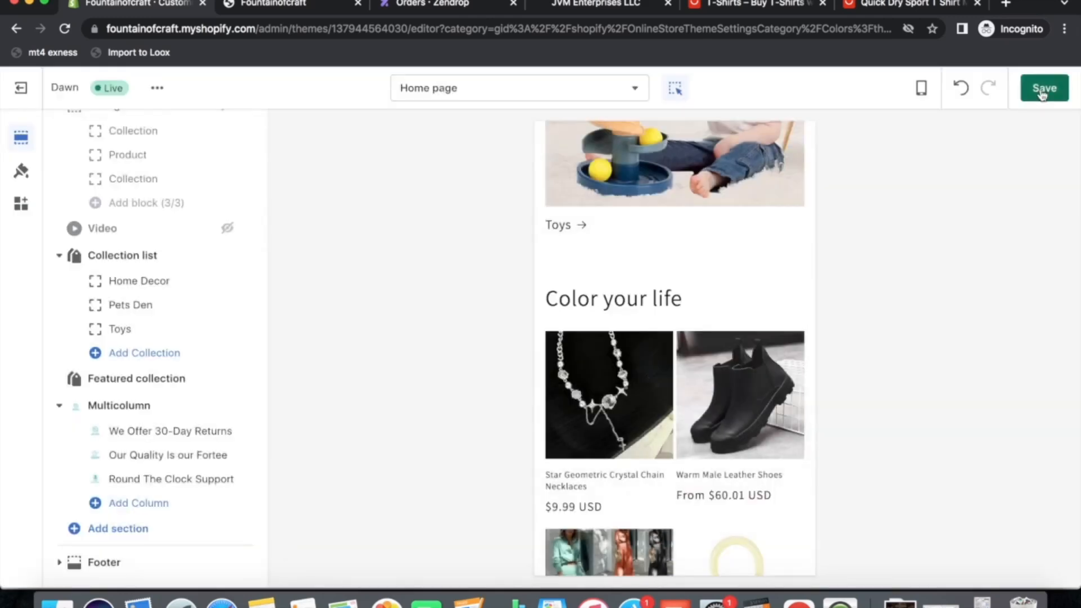
pyautogui.click(1043, 88)
pyautogui.click(21, 88)
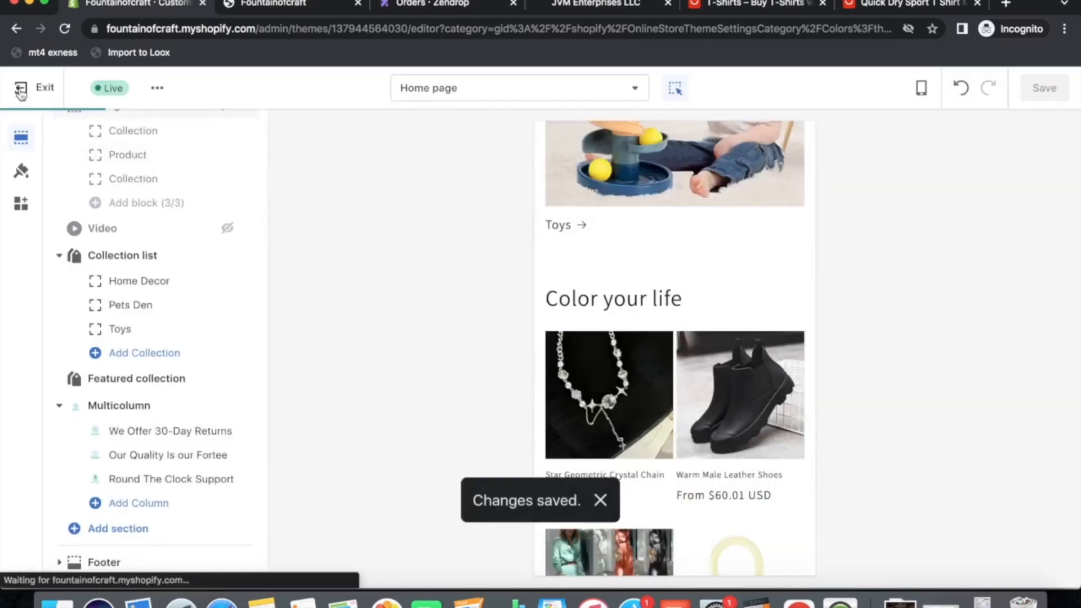
# Check the additional actions available for the current Dawn theme on the Themes page
pyautogui.scroll(-4, 706, 379)
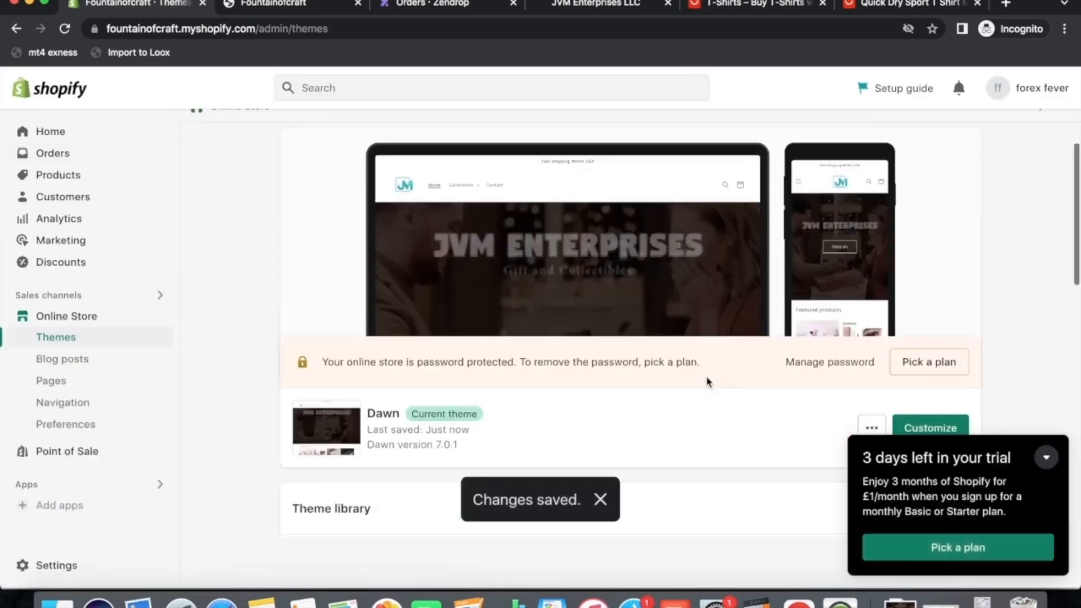
pyautogui.click(870, 295)
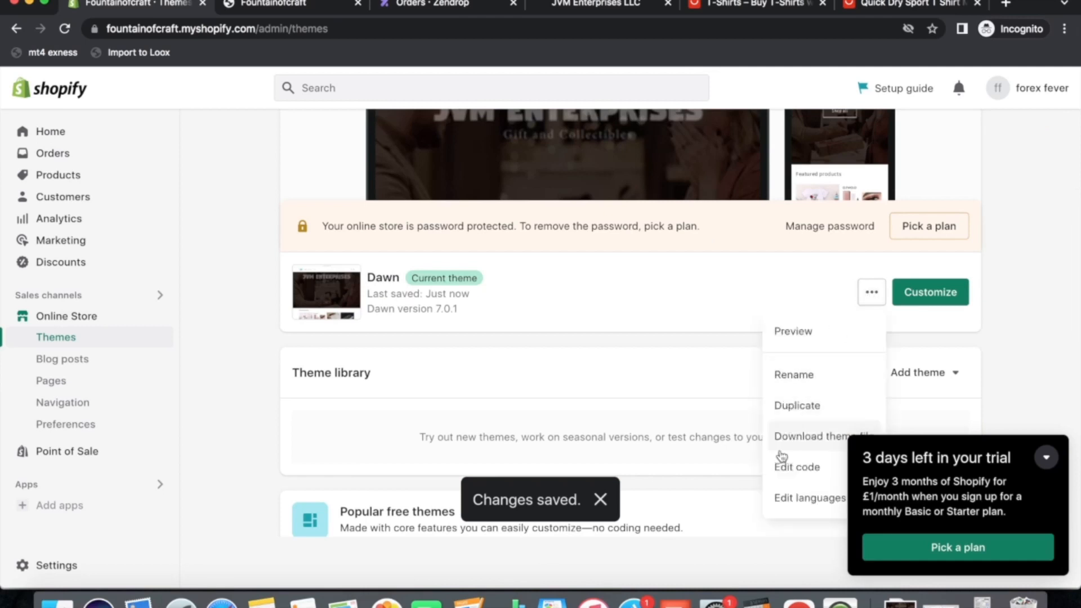
pyautogui.click(234, 306)
pyautogui.scroll(1, 242, 337)
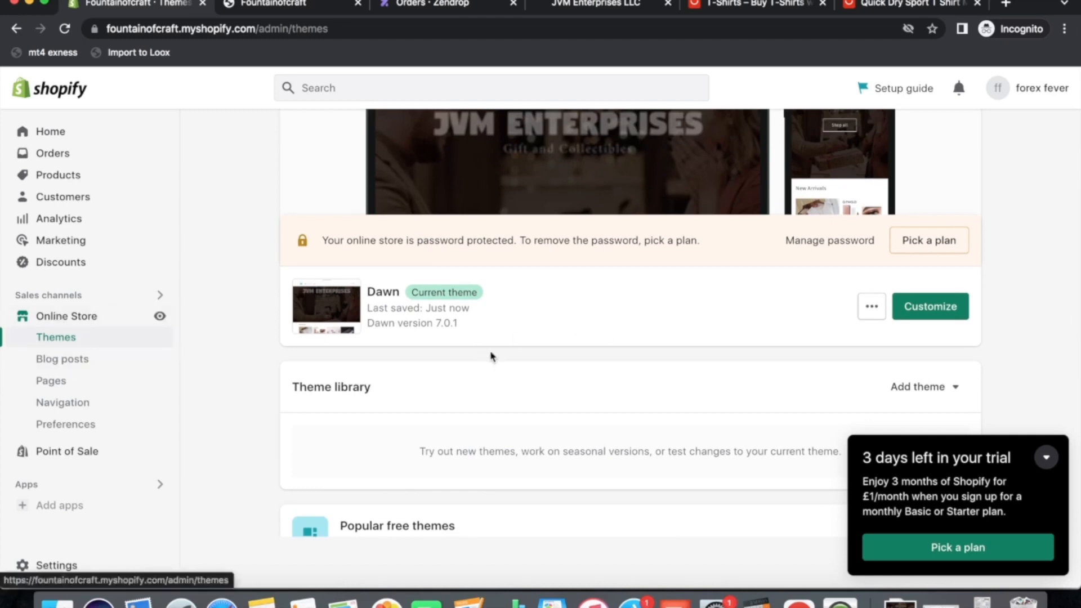
# Switch to the JVM Enterprises store admin and examine its current theme on the Themes page
pyautogui.click(31, 3)
pyautogui.scroll(-3, 264, 265)
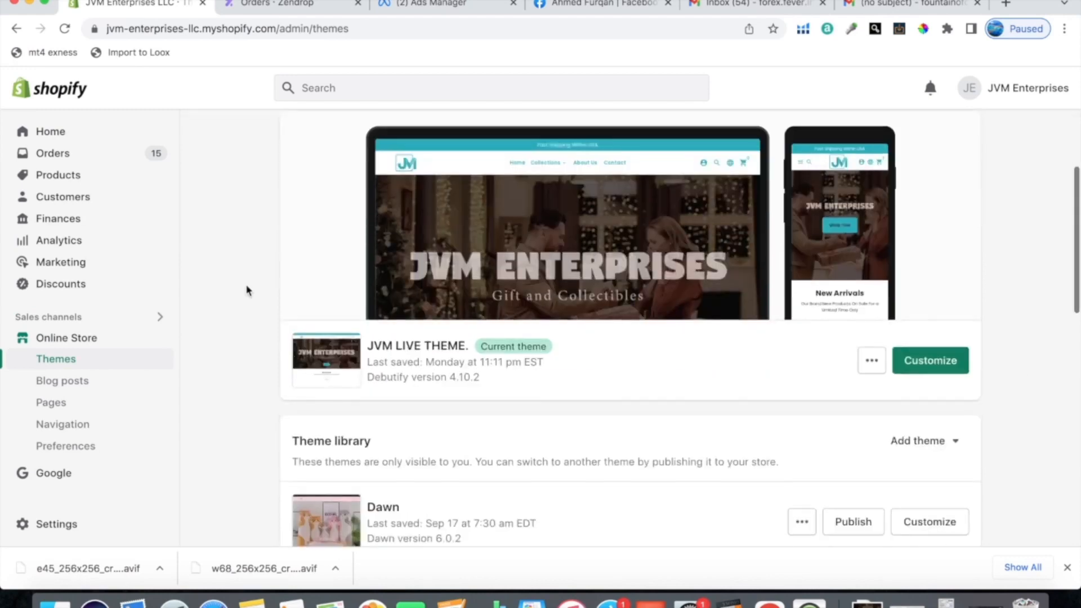
pyautogui.scroll(3, 569, 374)
pyautogui.scroll(-2, 607, 390)
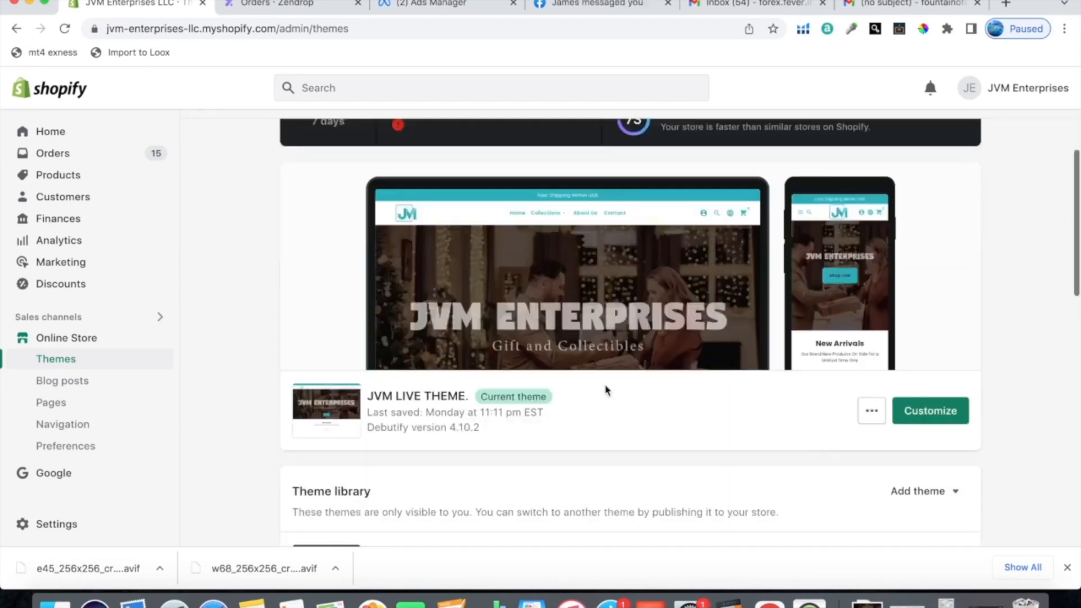
pyautogui.scroll(2, 607, 390)
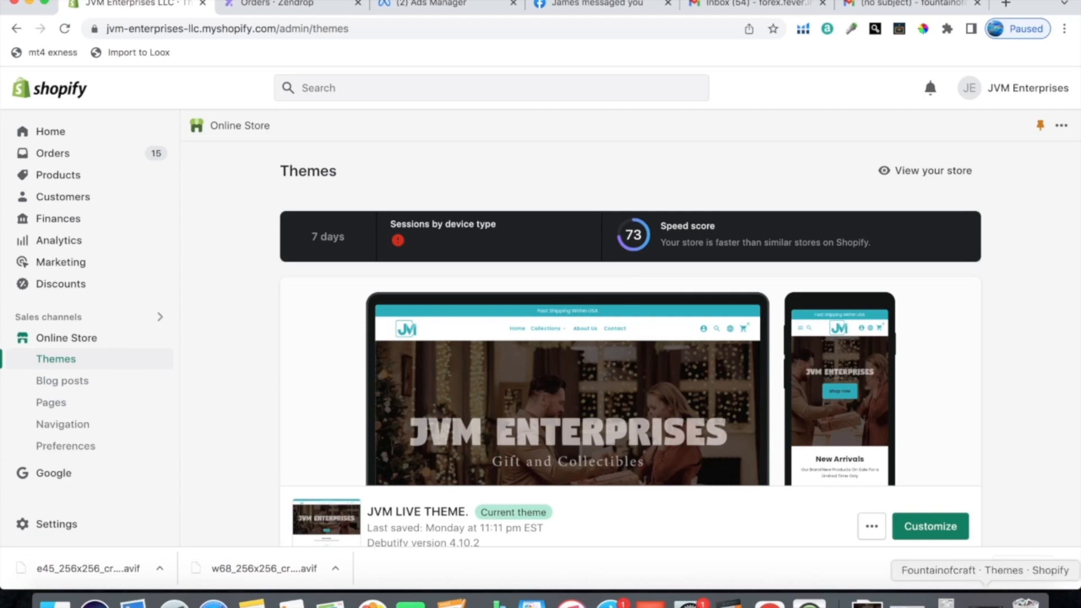
# Return to the Fountainofcraft browser window and open canva.com in a new tab
pyautogui.click(985, 605)
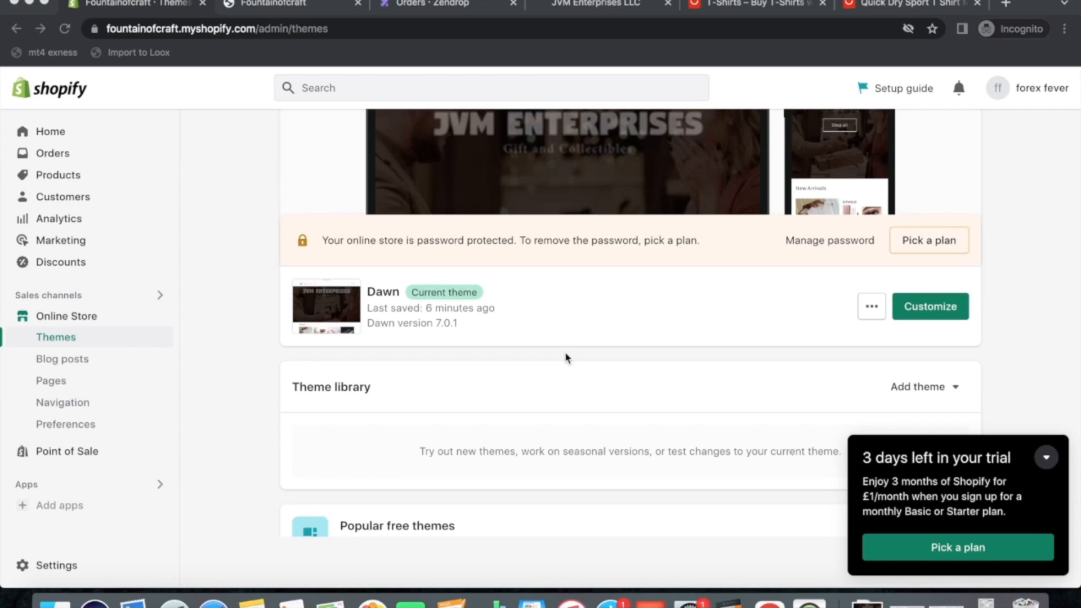
pyautogui.click(1006, 3)
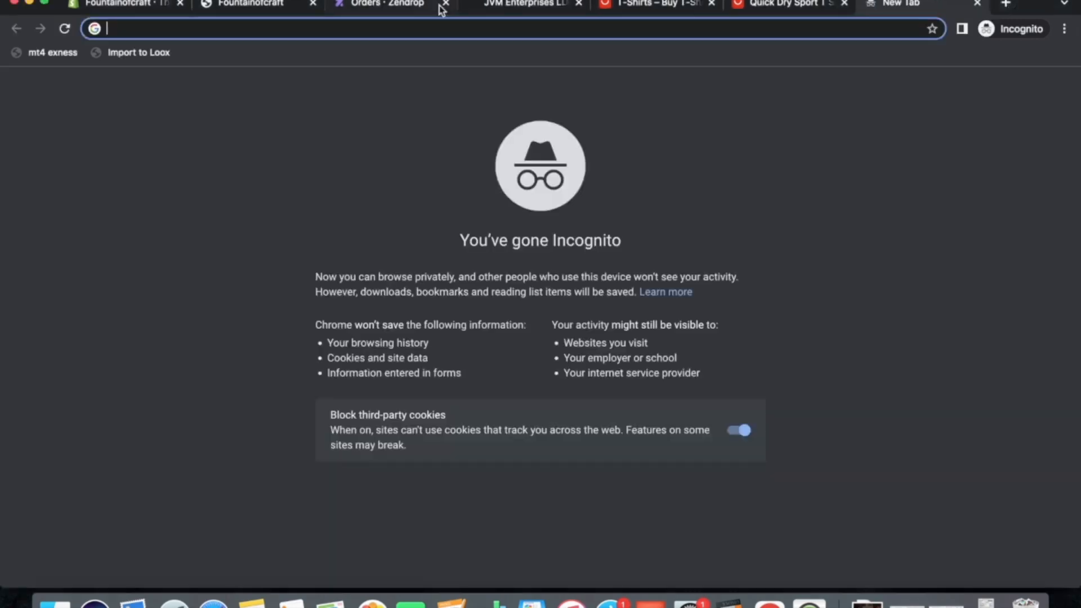
pyautogui.write('canva.com')
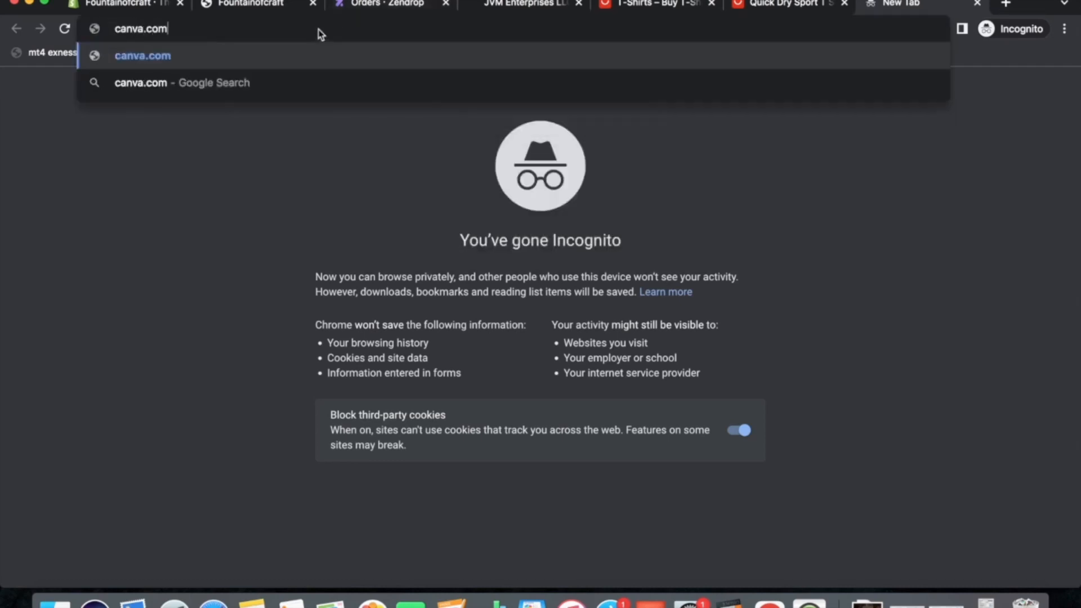
pyautogui.press('Return')
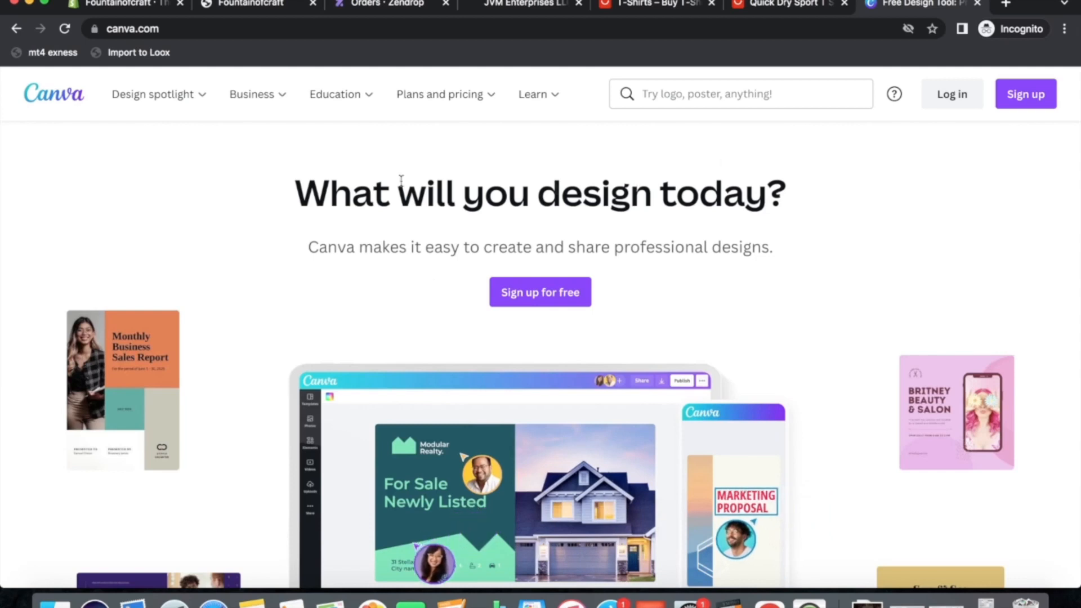
# Go back to the Fountainofcraft admin, open the store settings and look over the Store details page
pyautogui.click(116, 5)
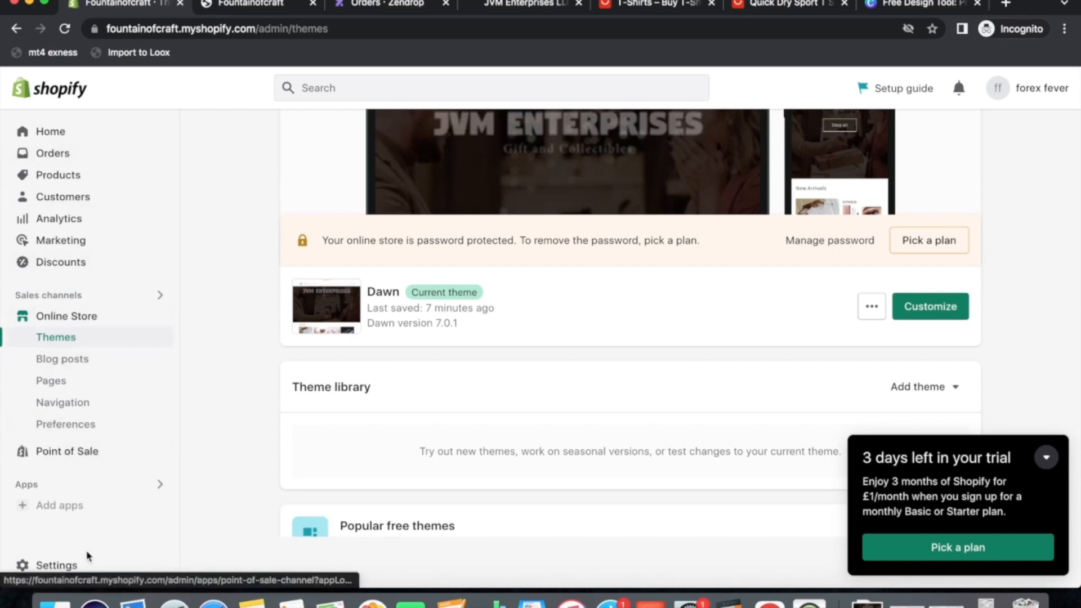
pyautogui.click(23, 566)
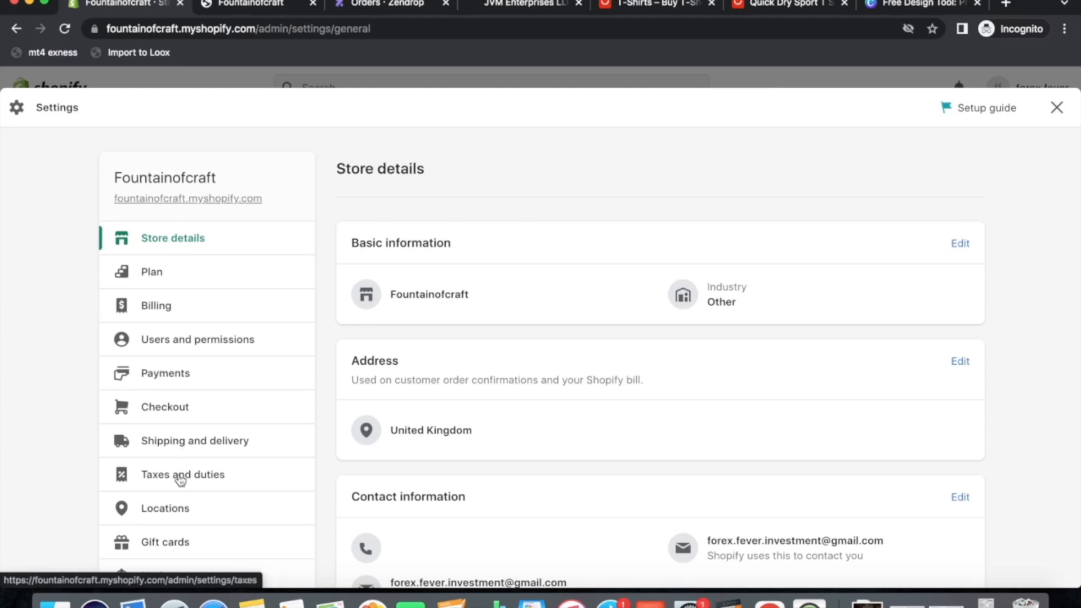
pyautogui.scroll(-5, 179, 467)
pyautogui.scroll(1, 186, 479)
pyautogui.scroll(4, 188, 495)
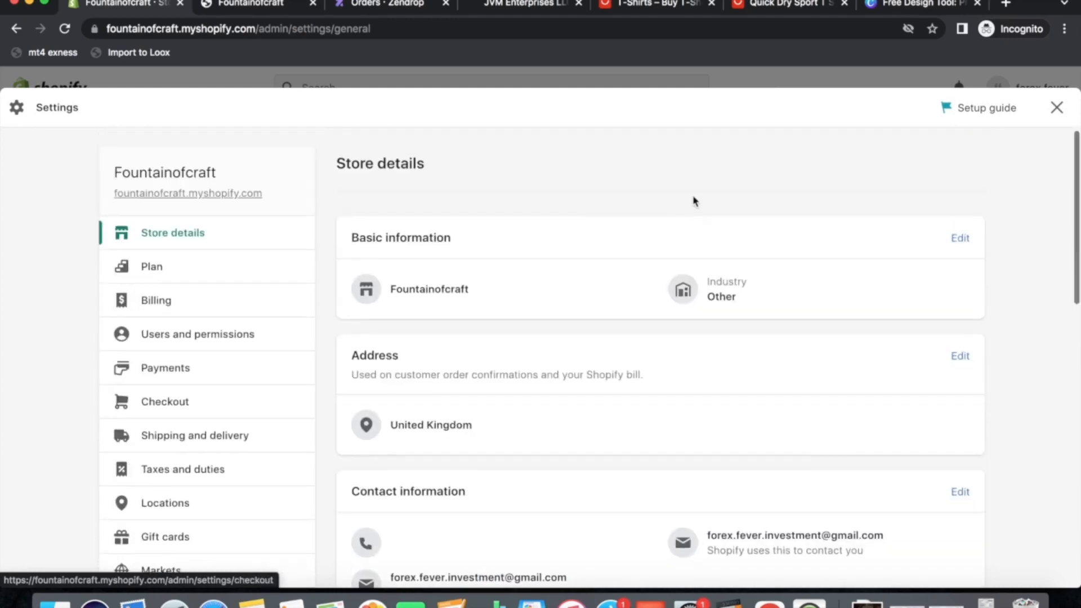